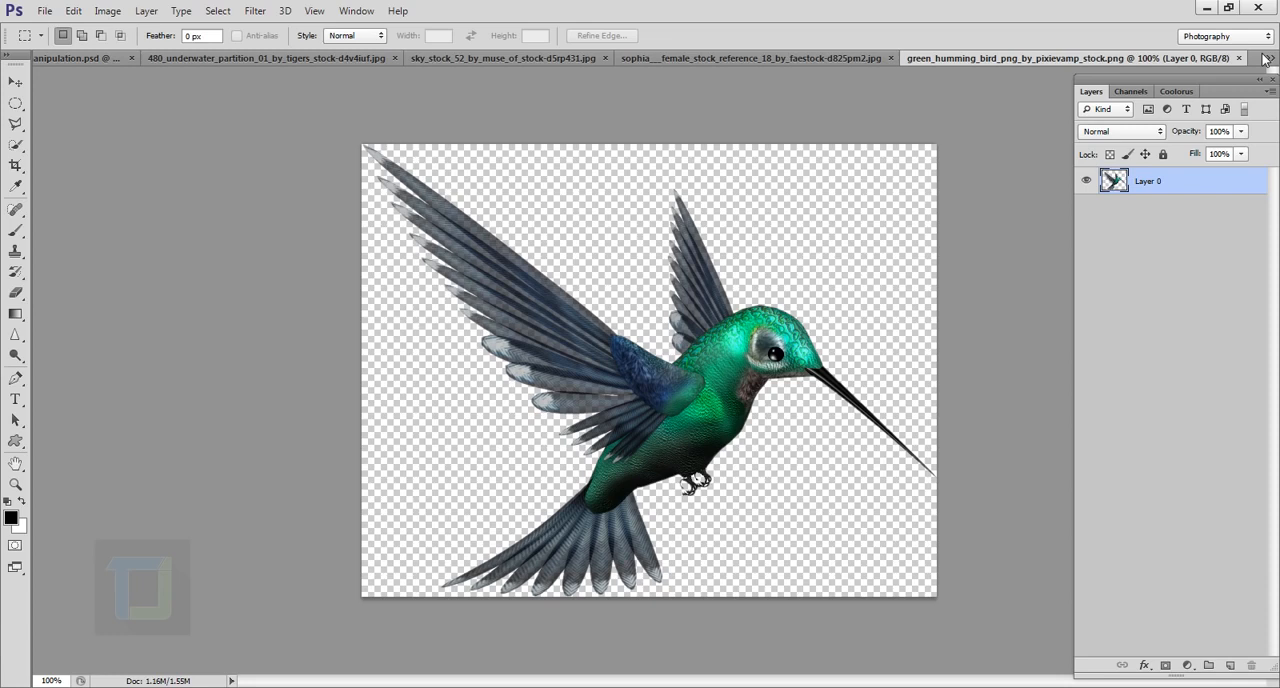
Step: Look through the open stock images and the finished underwater manipulation document
{"action": "left_click", "coordinate": [725, 57]}
{"action": "left_click", "coordinate": [550, 60]}
{"action": "left_click", "coordinate": [371, 61]}
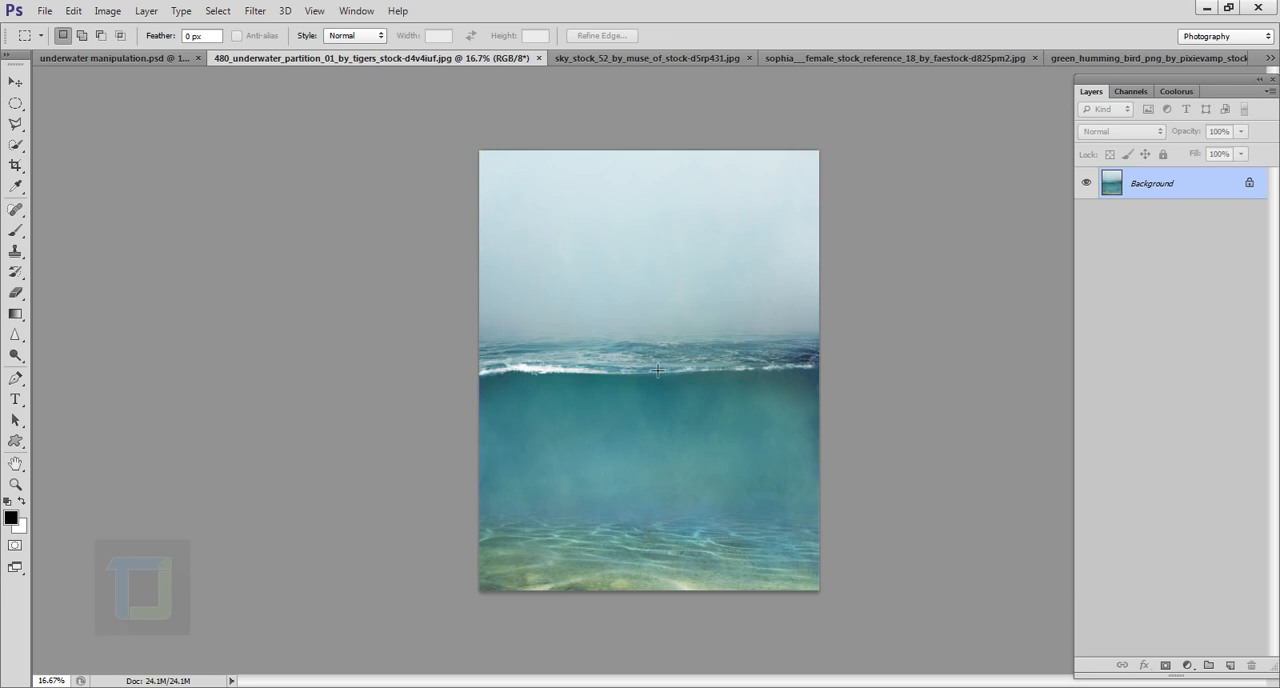
{"action": "left_click", "coordinate": [106, 57]}
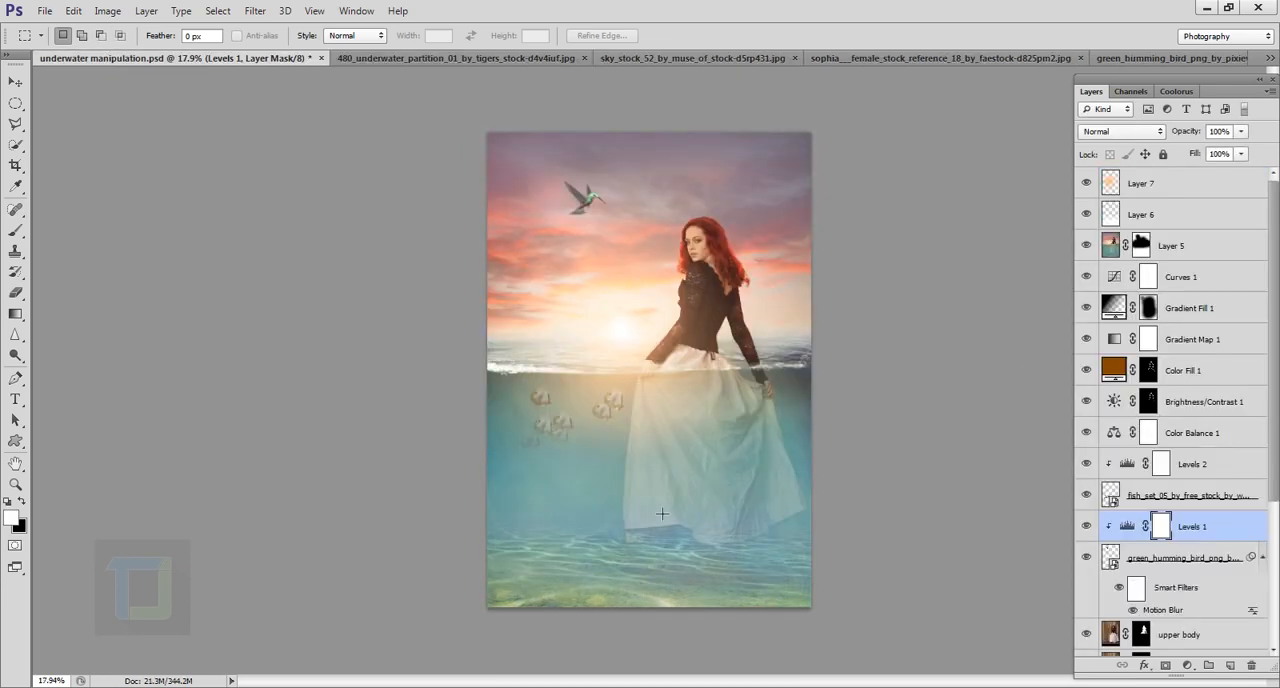
Step: Crop a narrow strip off the left side of the underwater partition image
{"action": "left_click", "coordinate": [455, 57]}
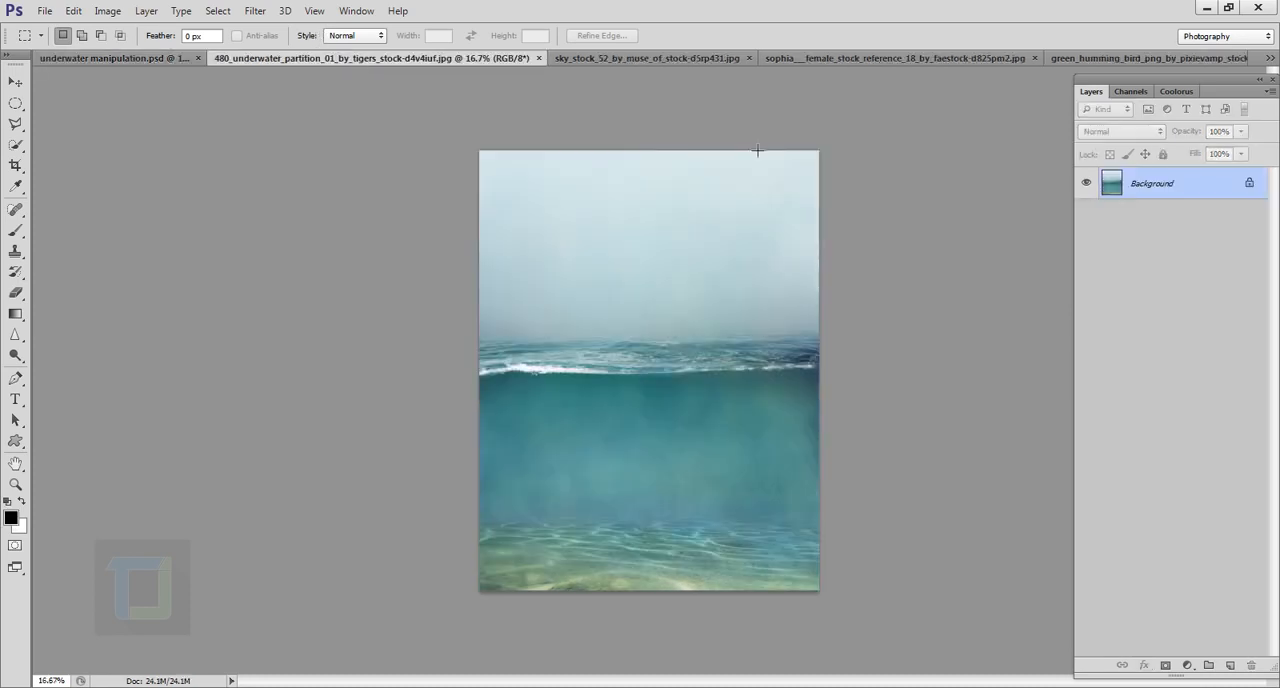
{"action": "left_click", "coordinate": [16, 166]}
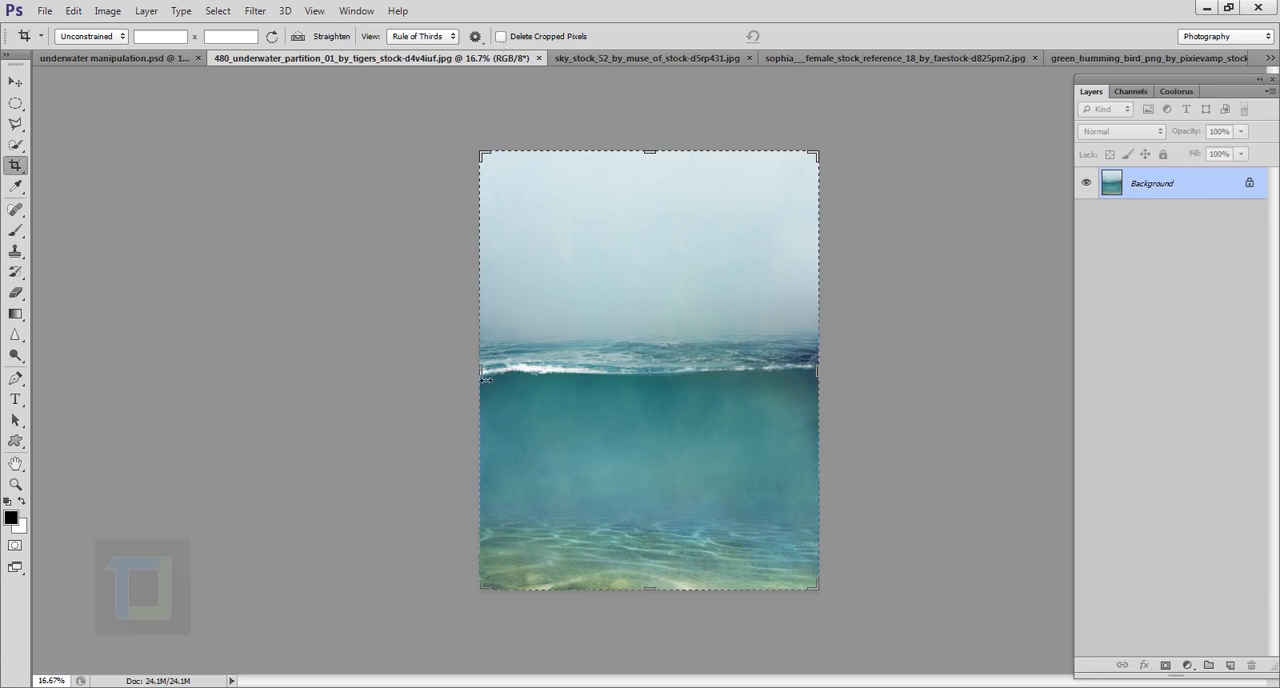
{"action": "left_click_drag", "start_coordinate": [481, 380], "coordinate": [494, 377]}
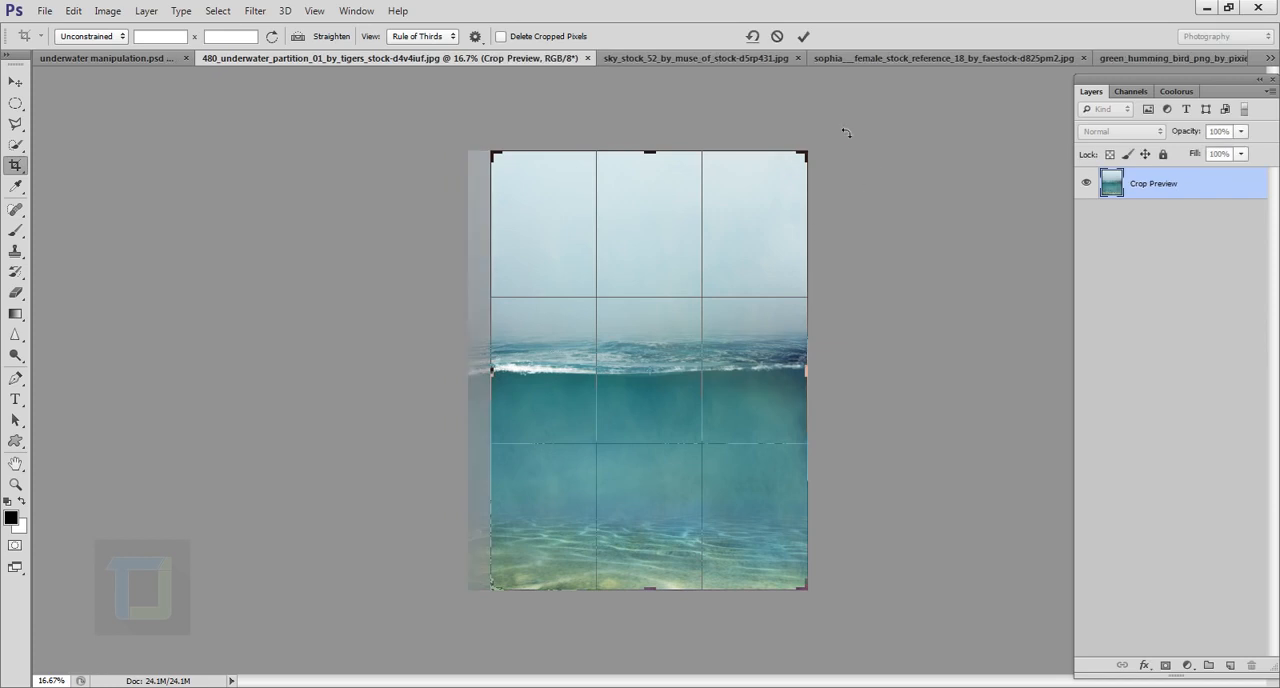
{"action": "left_click", "coordinate": [803, 36]}
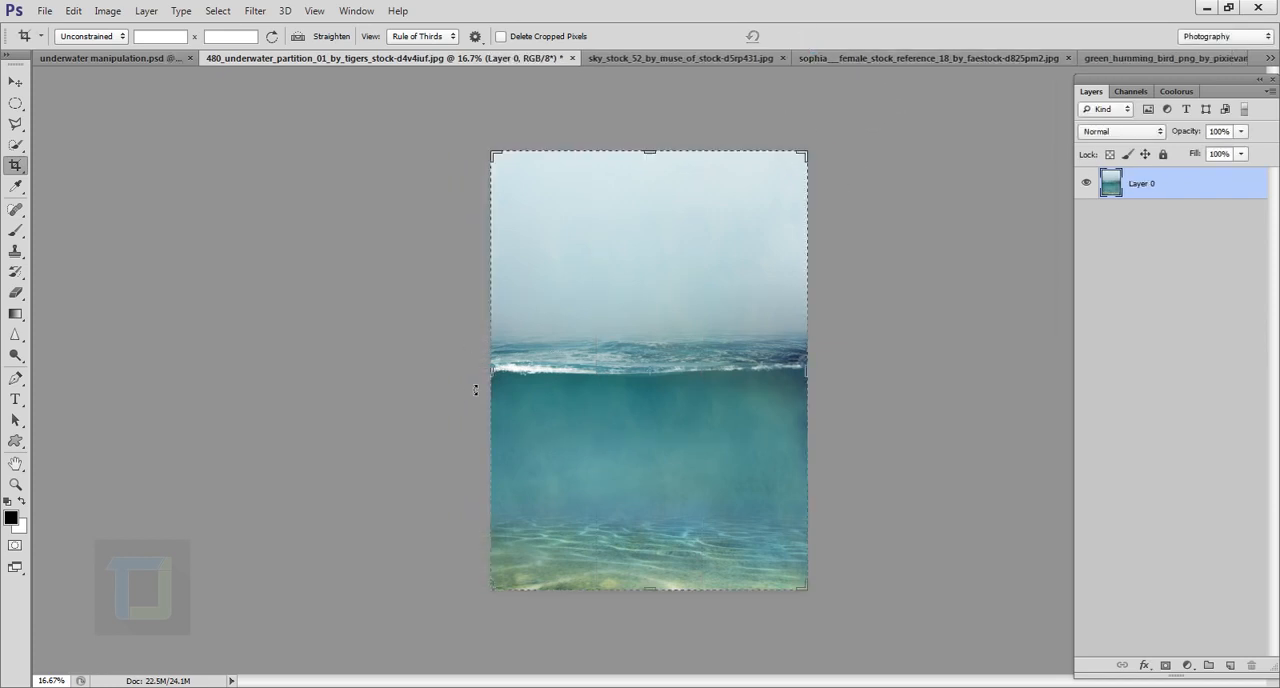
{"action": "left_click_drag", "start_coordinate": [496, 378], "coordinate": [487, 378]}
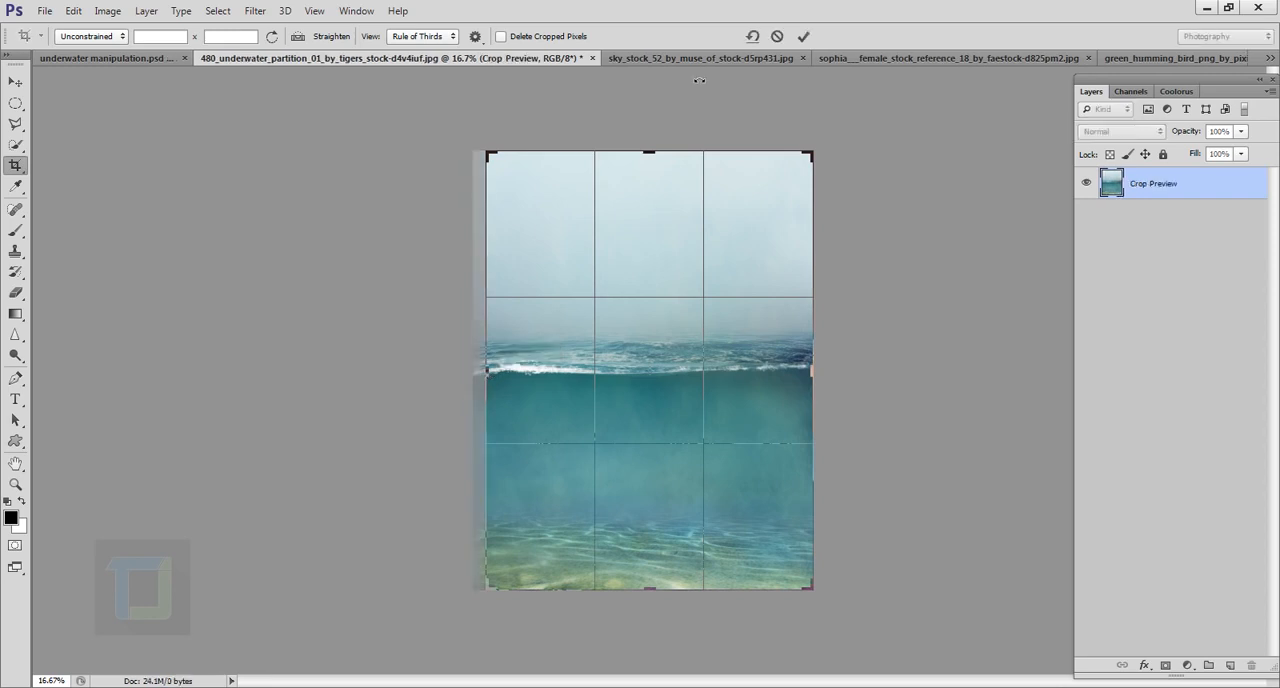
{"action": "right_click", "coordinate": [631, 201]}
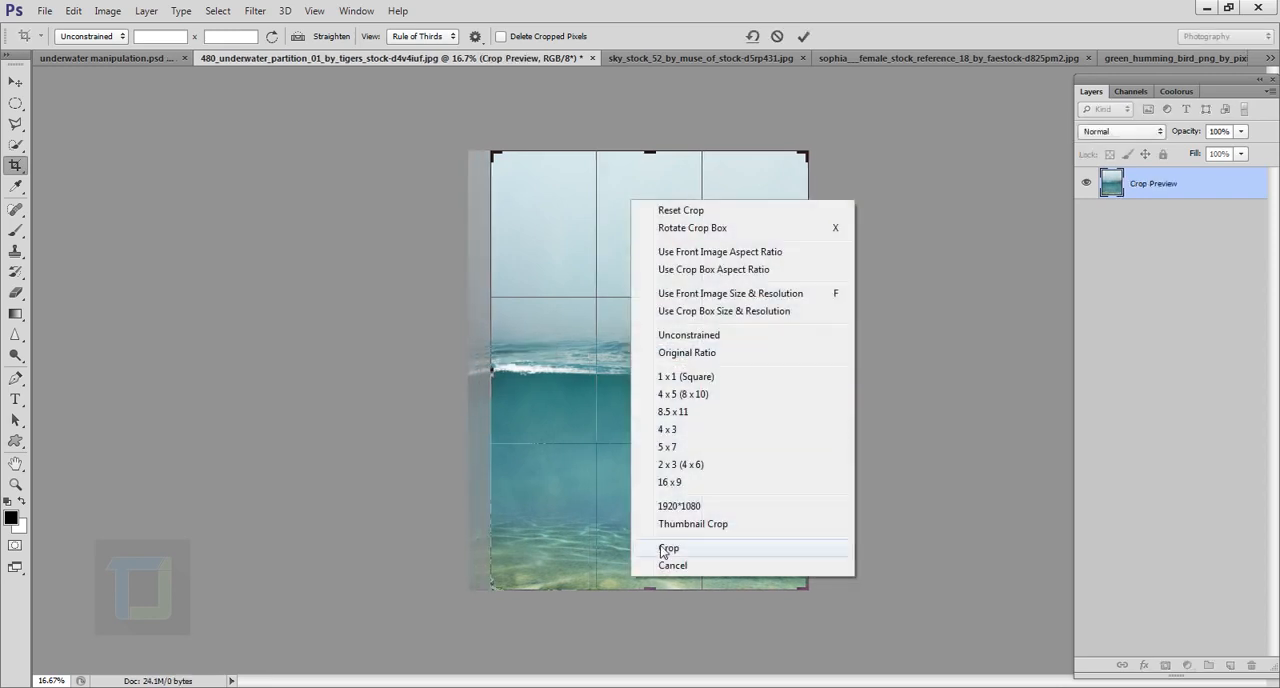
{"action": "left_click", "coordinate": [681, 566]}
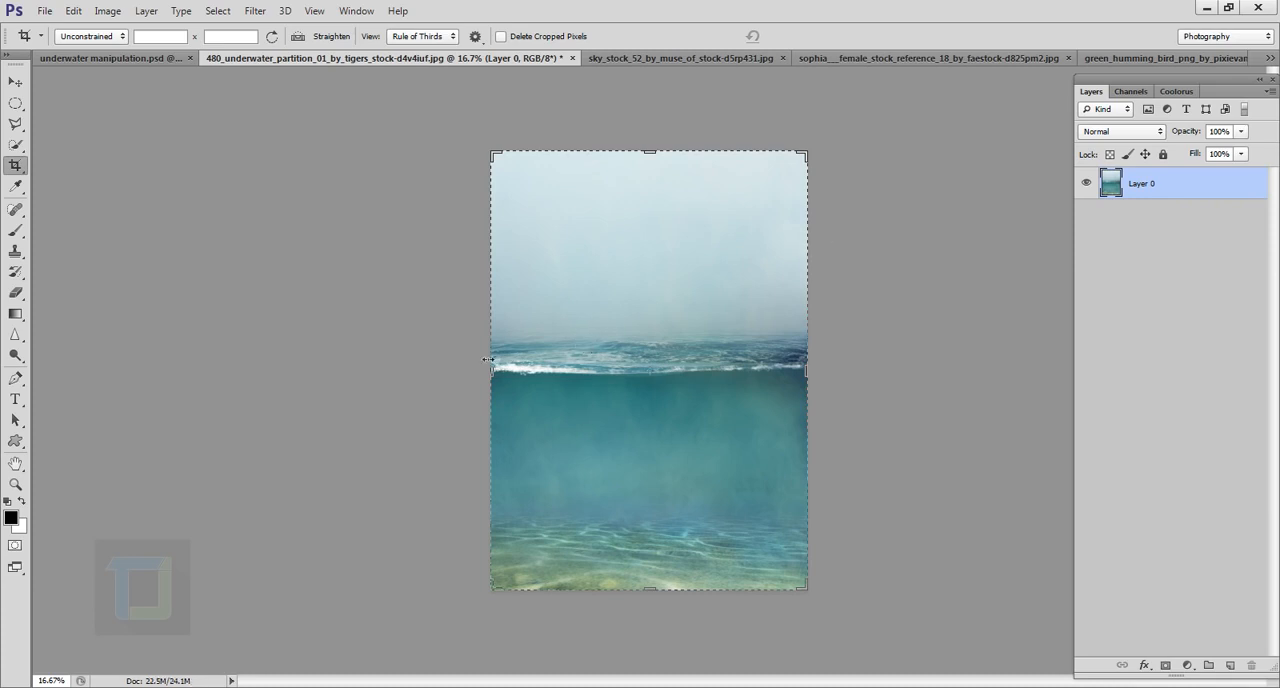
Step: Crop the underwater image slightly narrower from its left side and switch to the Move tool
{"action": "left_click_drag", "start_coordinate": [499, 382], "coordinate": [507, 382]}
{"action": "left_click", "coordinate": [806, 38]}
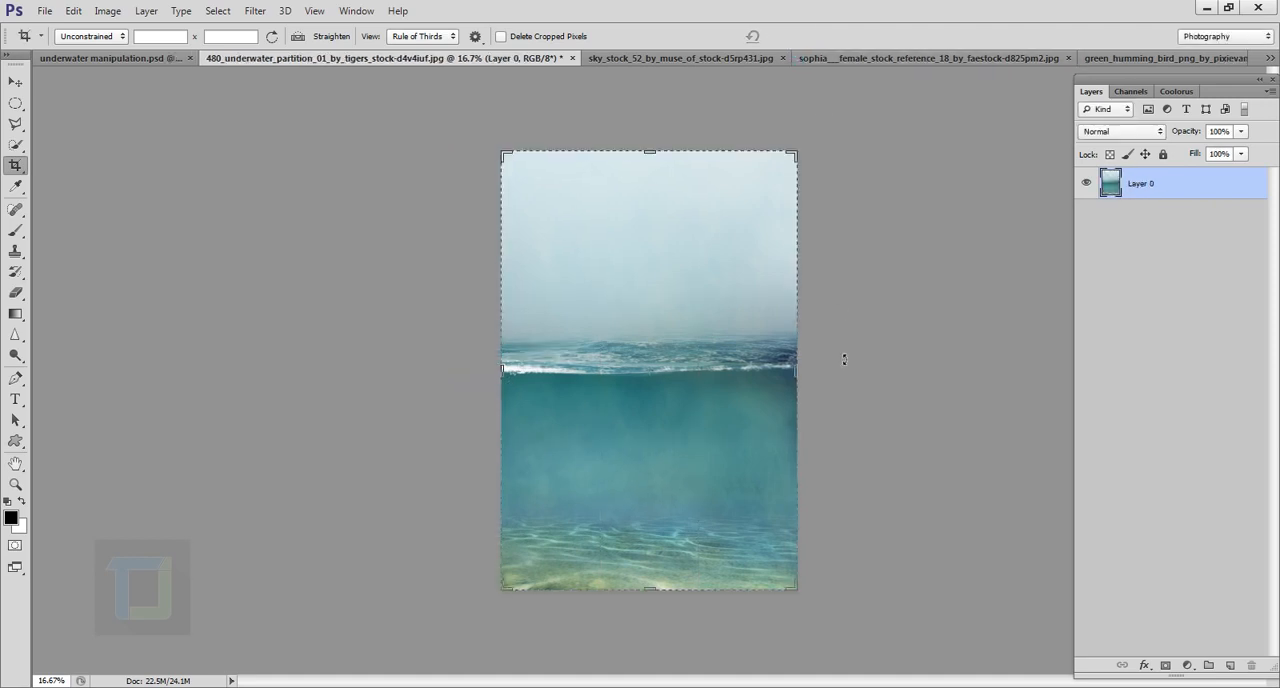
{"action": "left_click", "coordinate": [15, 81]}
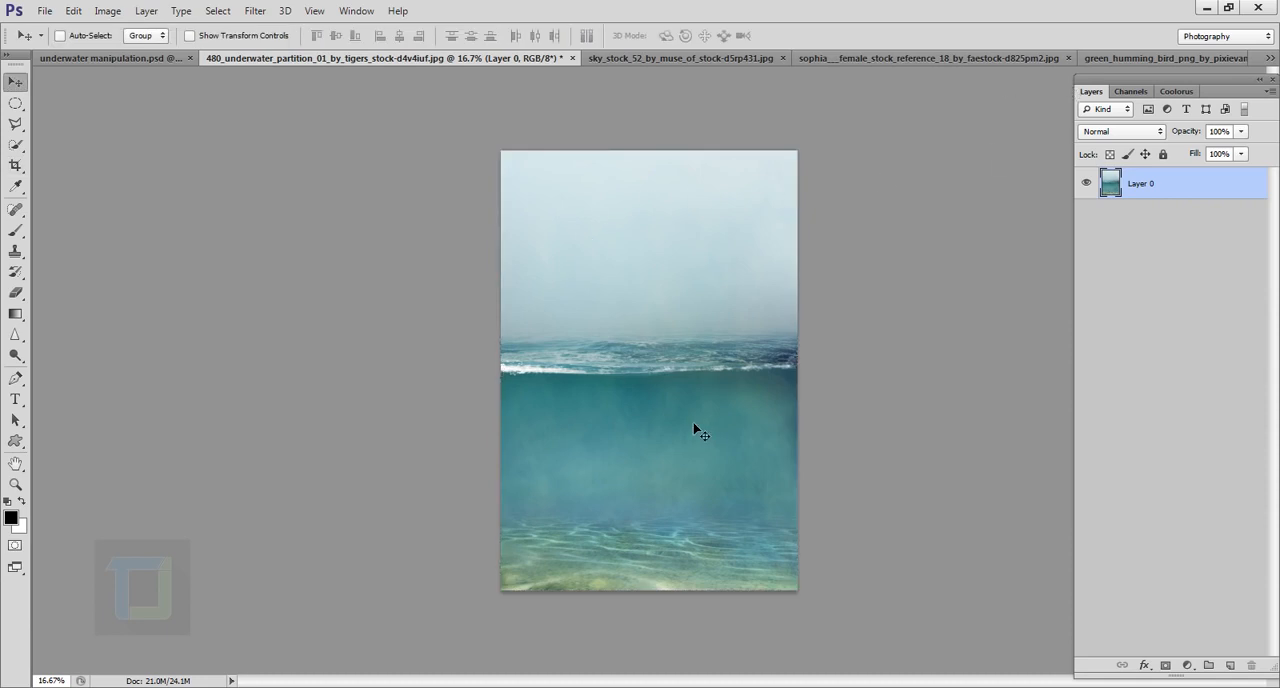
Step: Copy the entire sky stock image and paste it as a new layer into the underwater partition document
{"action": "left_click", "coordinate": [666, 58]}
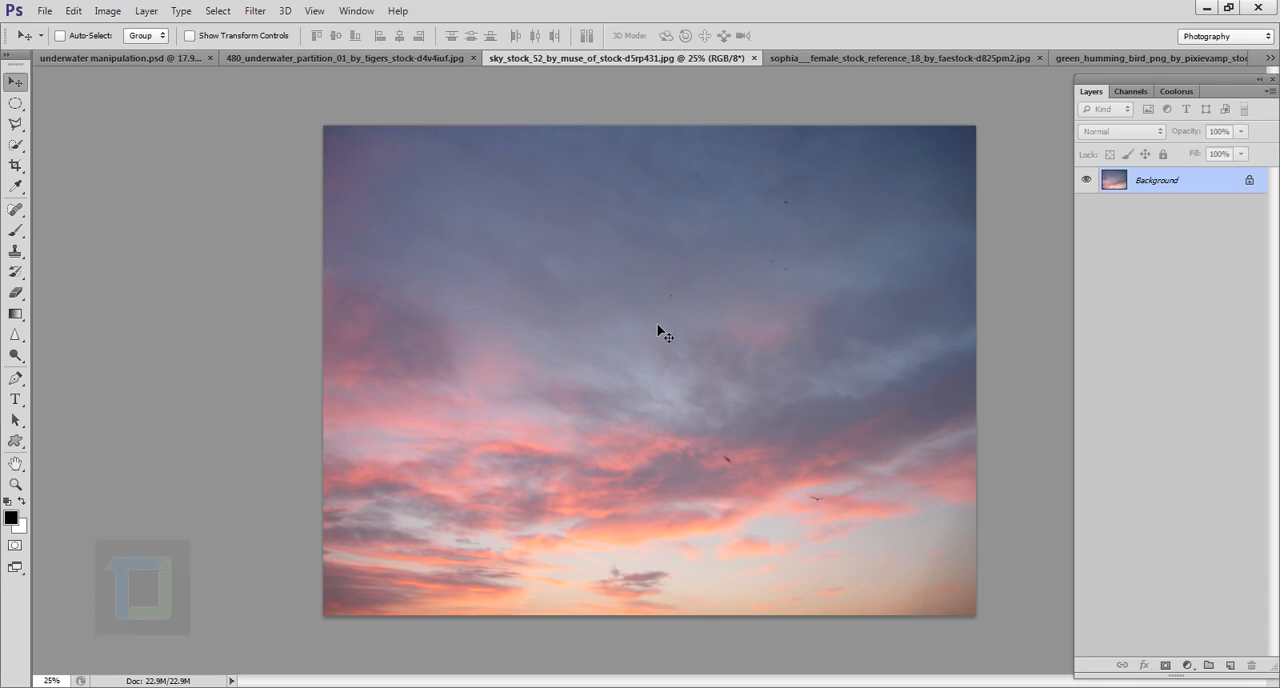
{"action": "key", "text": "ctrl+a"}
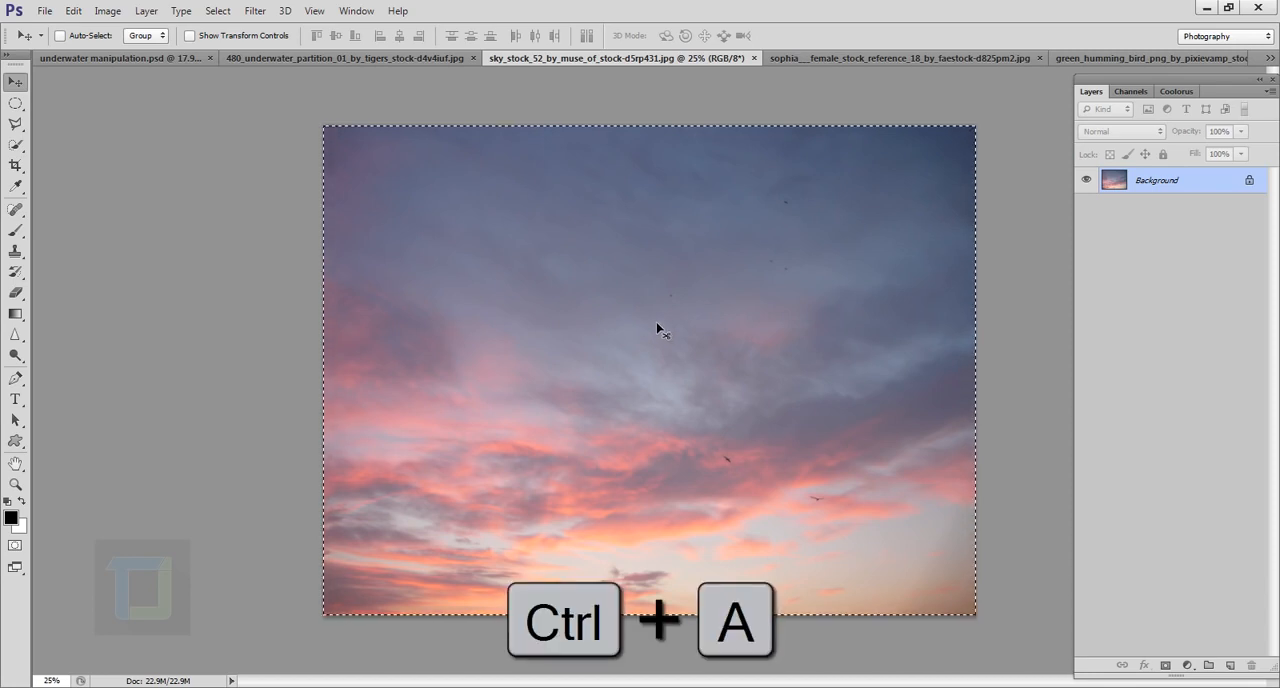
{"action": "key", "text": "ctrl+c"}
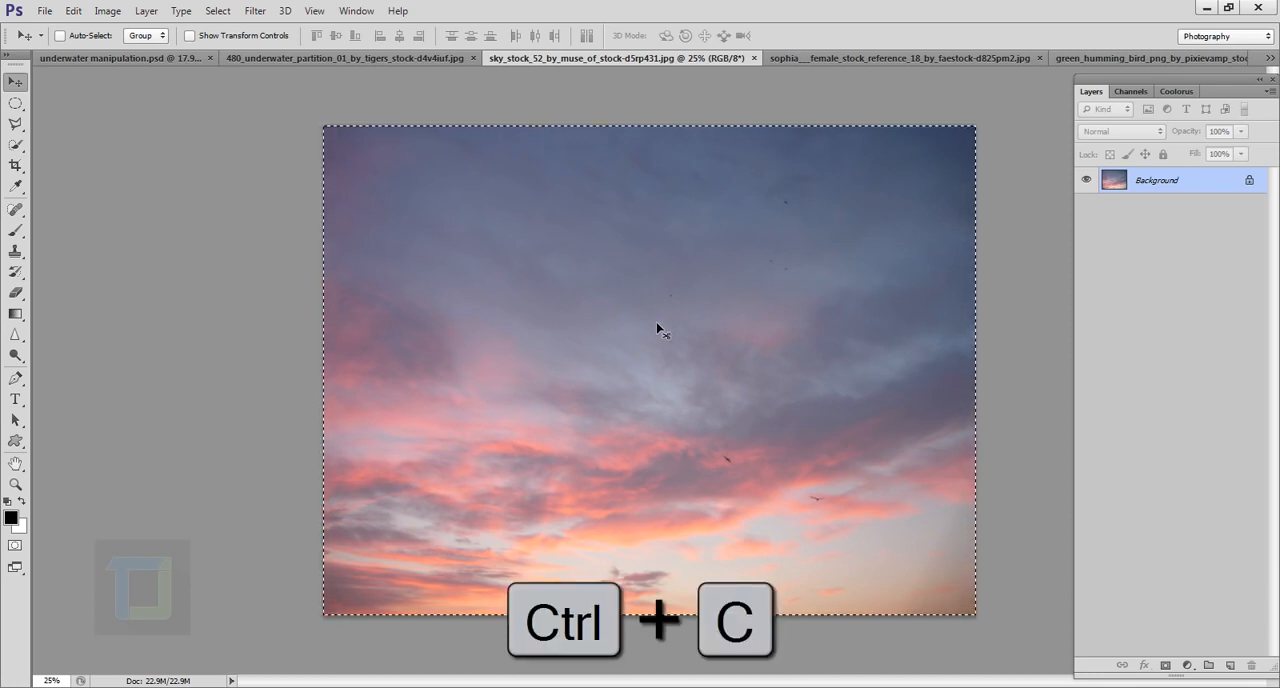
{"action": "left_click", "coordinate": [342, 53]}
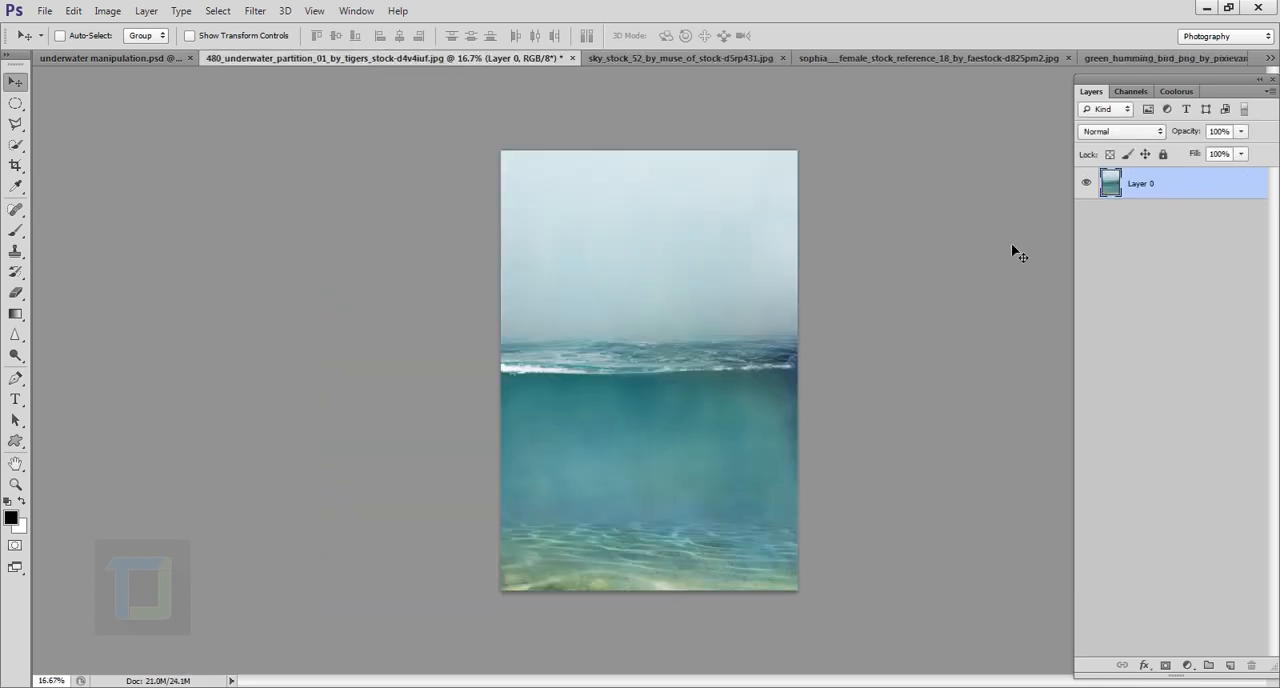
{"action": "key", "text": "ctrl+v"}
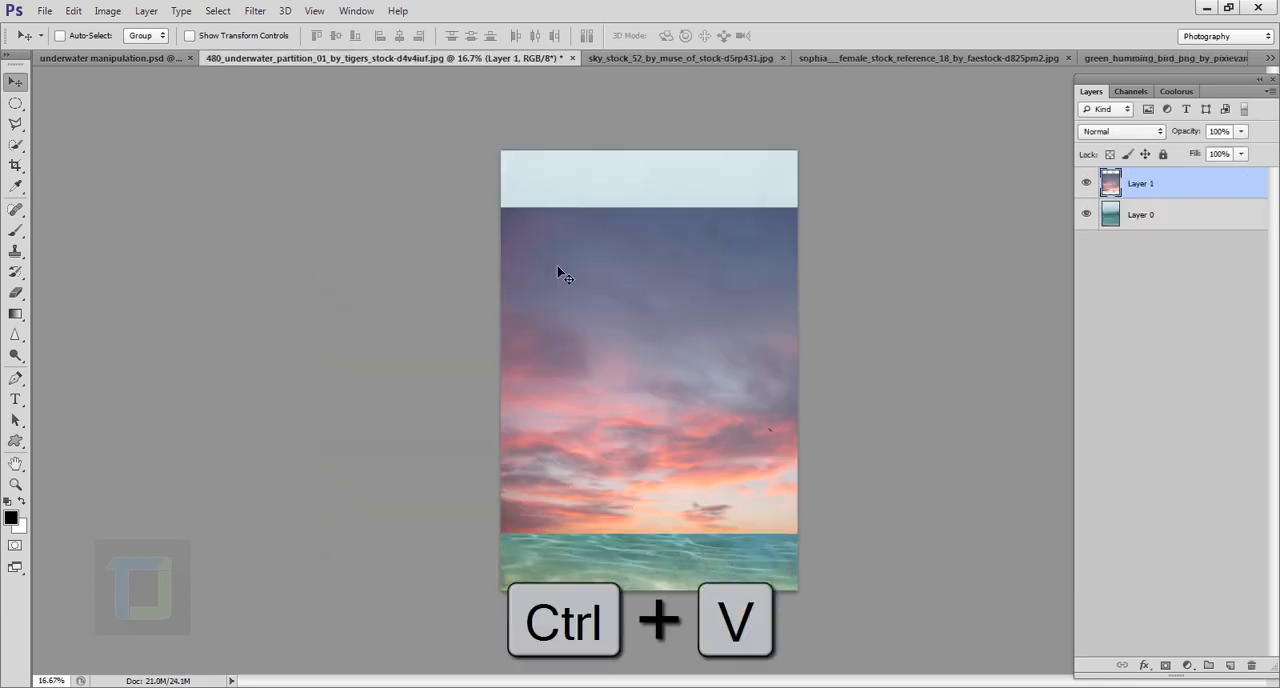
Step: Scale the sky layer proportionally to about 72% and move it up so its lower edge meets the water's horizon
{"action": "left_click_drag", "start_coordinate": [646, 451], "coordinate": [596, 293]}
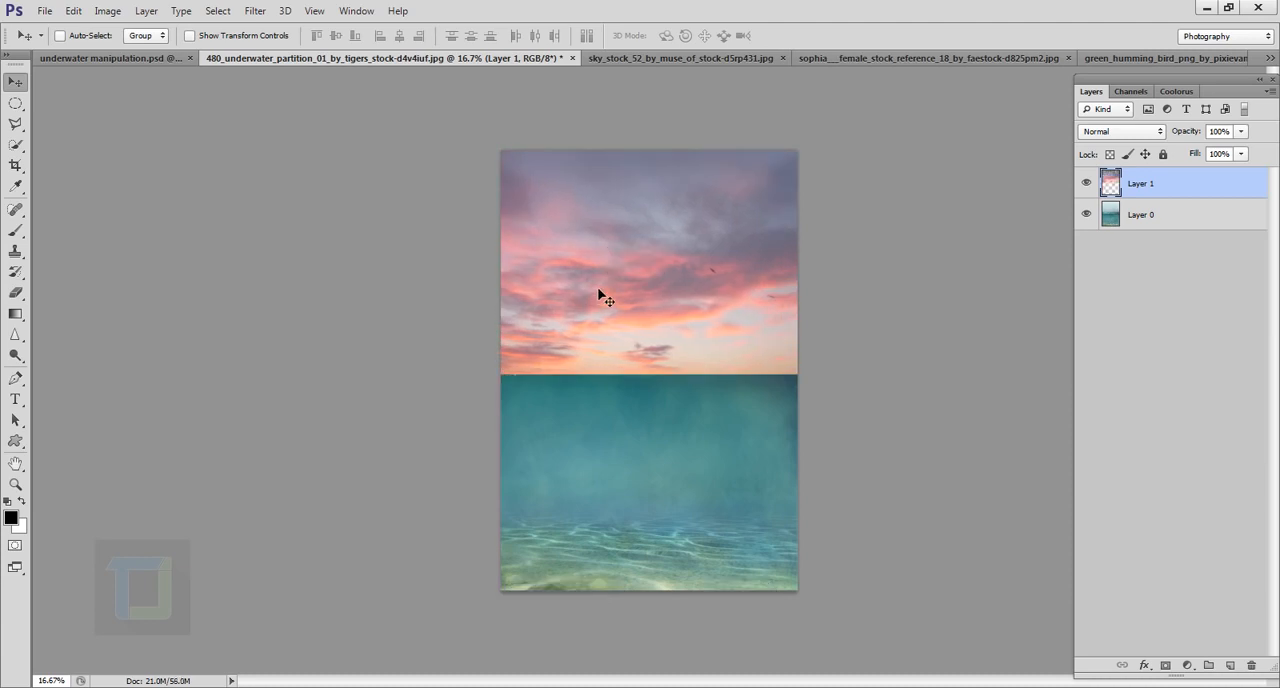
{"action": "key", "text": "ctrl+t"}
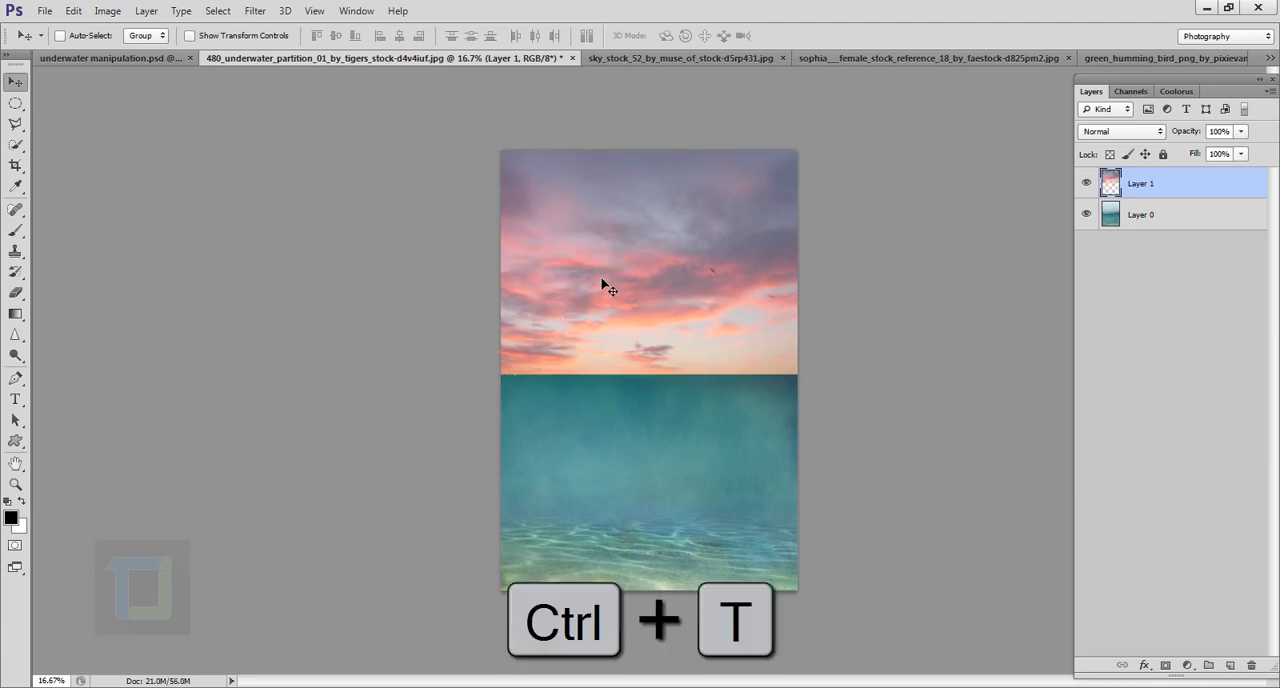
{"action": "left_click_drag", "start_coordinate": [689, 250], "coordinate": [697, 382]}
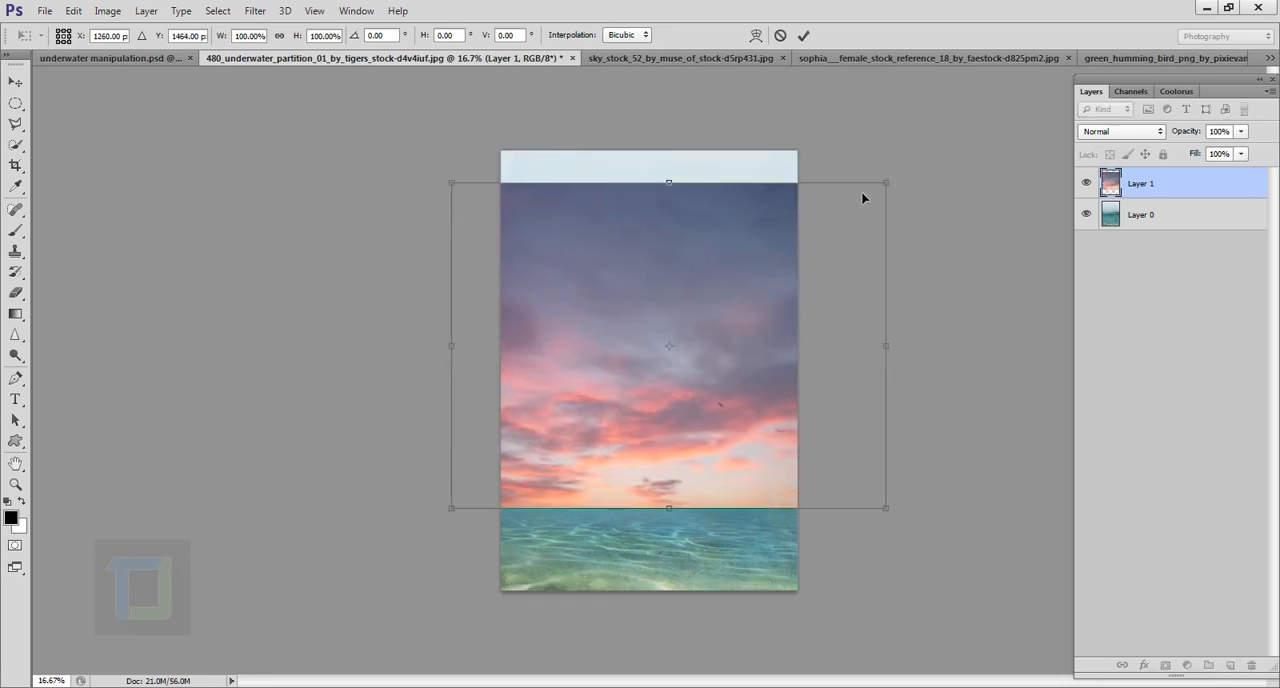
{"action": "key", "text": "shift"}
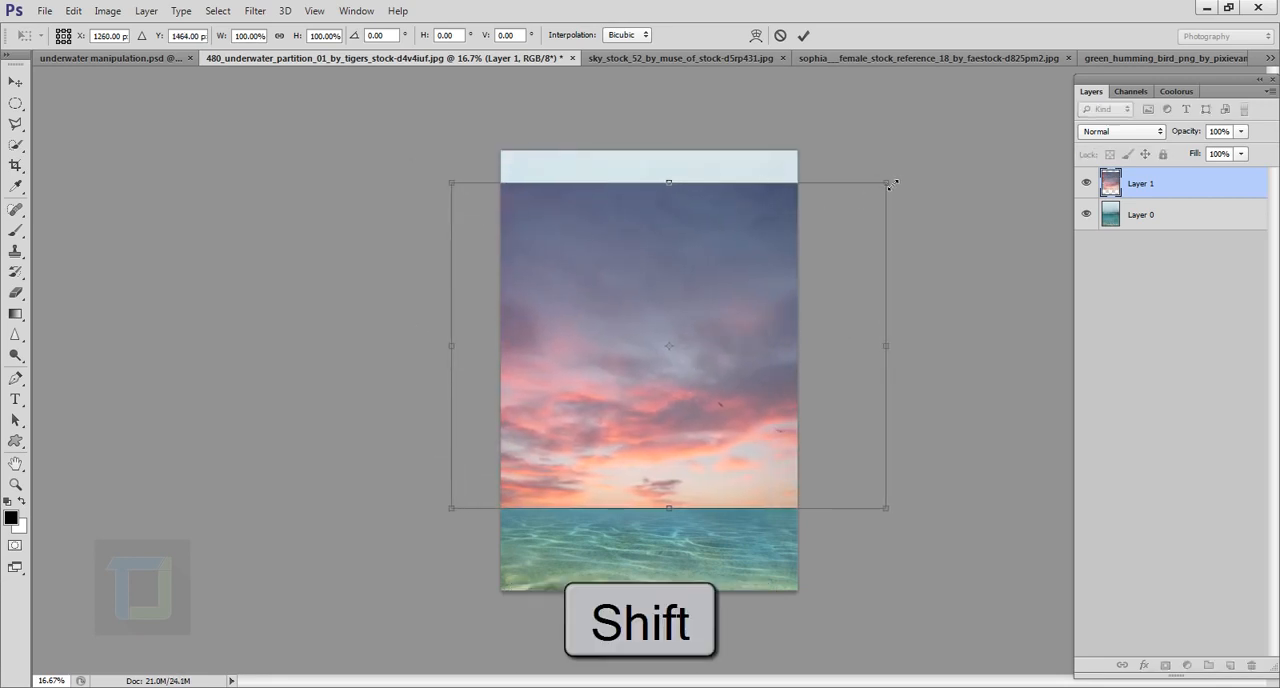
{"action": "left_click_drag", "start_coordinate": [893, 187], "coordinate": [804, 292]}
{"action": "left_click_drag", "start_coordinate": [703, 366], "coordinate": [738, 248]}
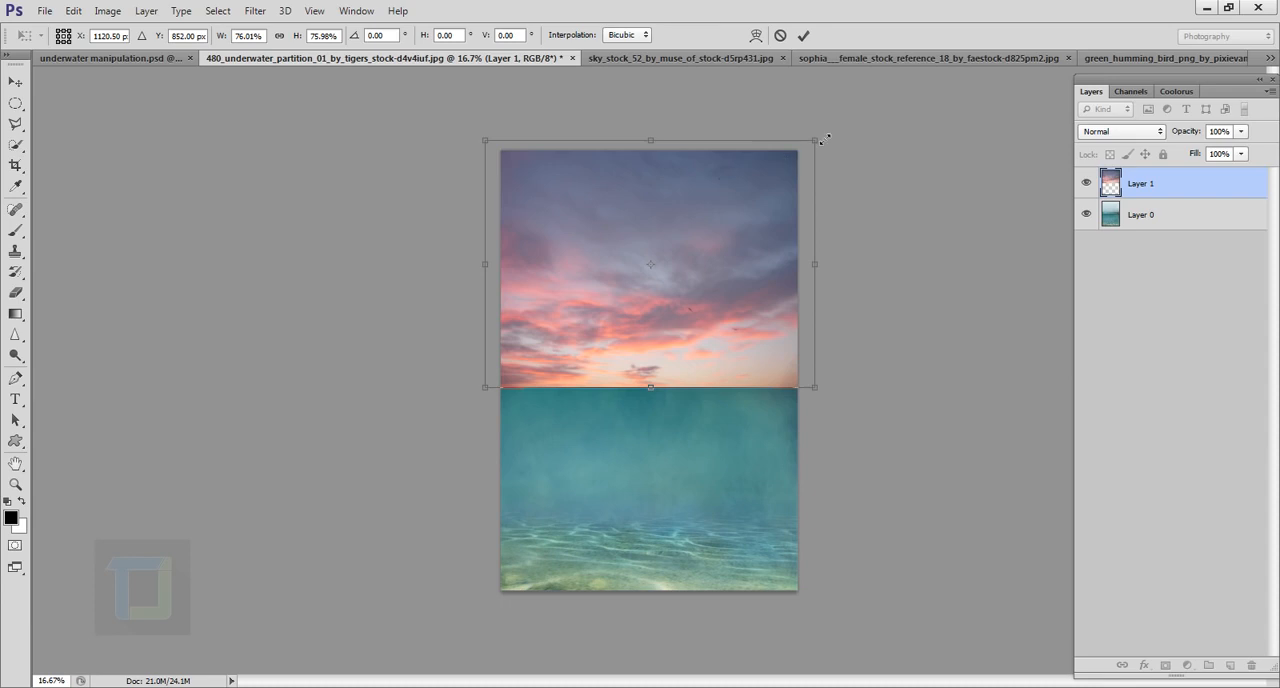
{"action": "left_click_drag", "start_coordinate": [816, 140], "coordinate": [797, 153]}
{"action": "left_click_drag", "start_coordinate": [748, 229], "coordinate": [748, 221]}
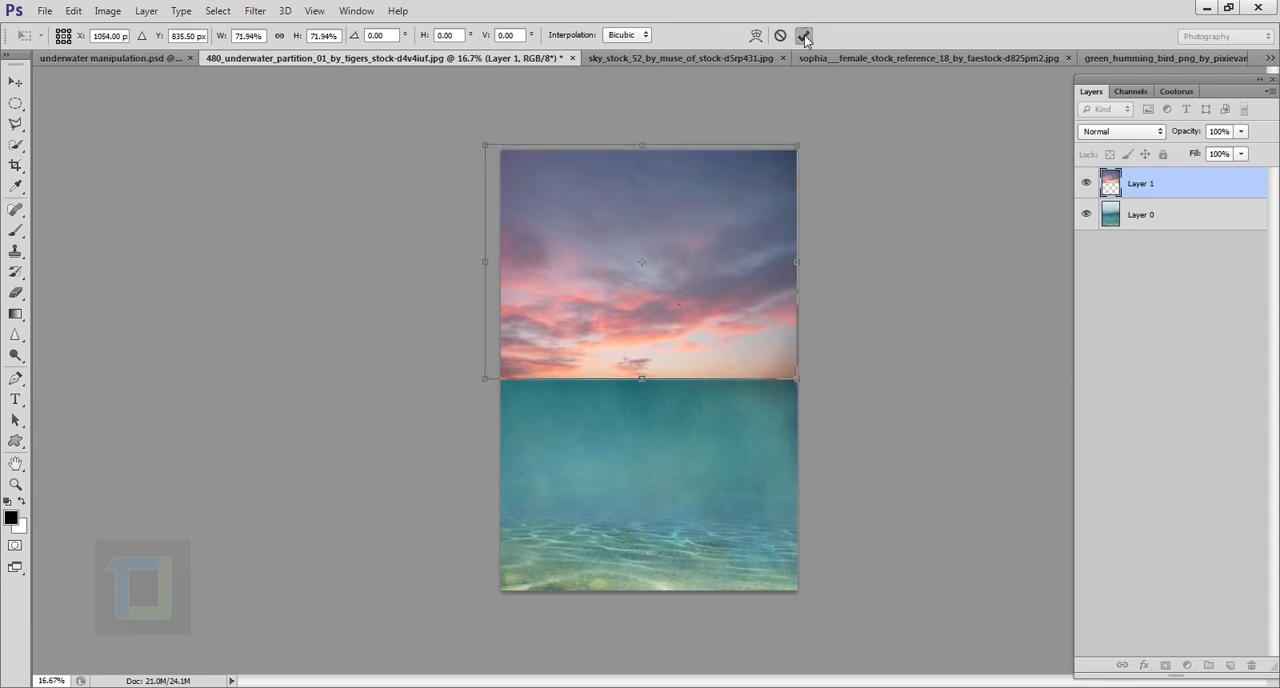
{"action": "left_click", "coordinate": [803, 35]}
{"action": "left_click_drag", "start_coordinate": [697, 257], "coordinate": [705, 240]}
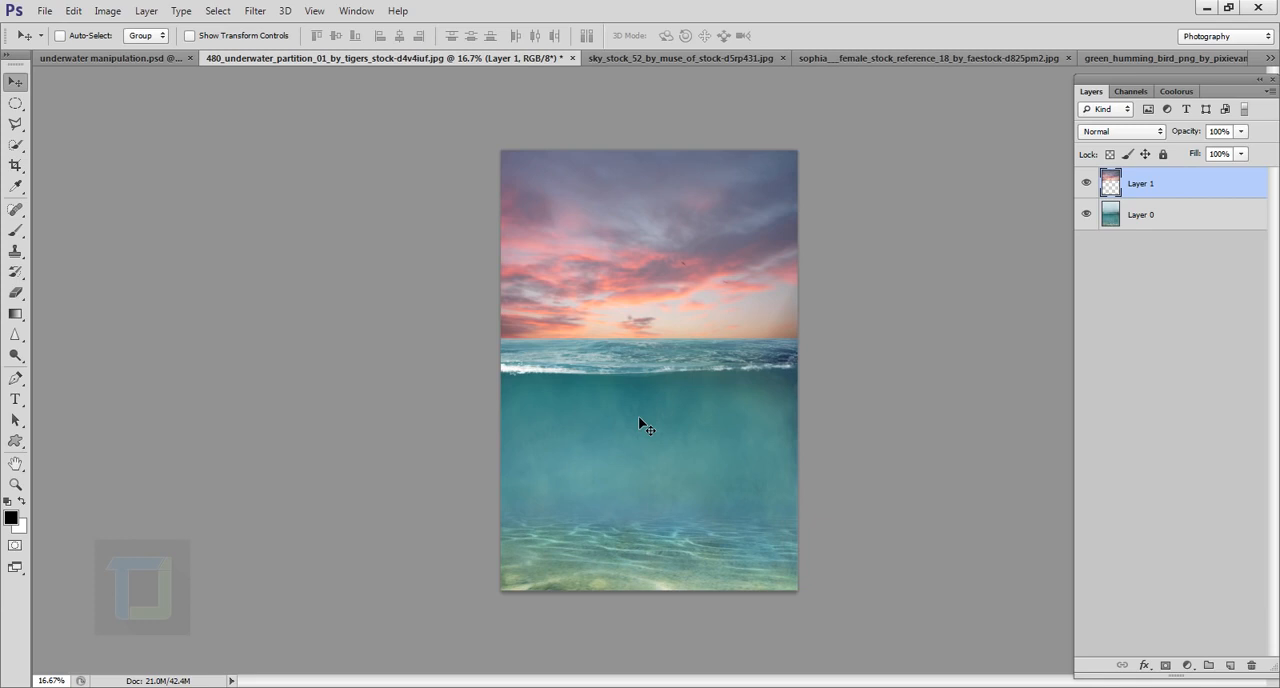
Step: Apply a perspective transform to the sky layer, widening its top edge and tilting it about 0.27° to follow the horizon
{"action": "key", "text": "ctrl+t"}
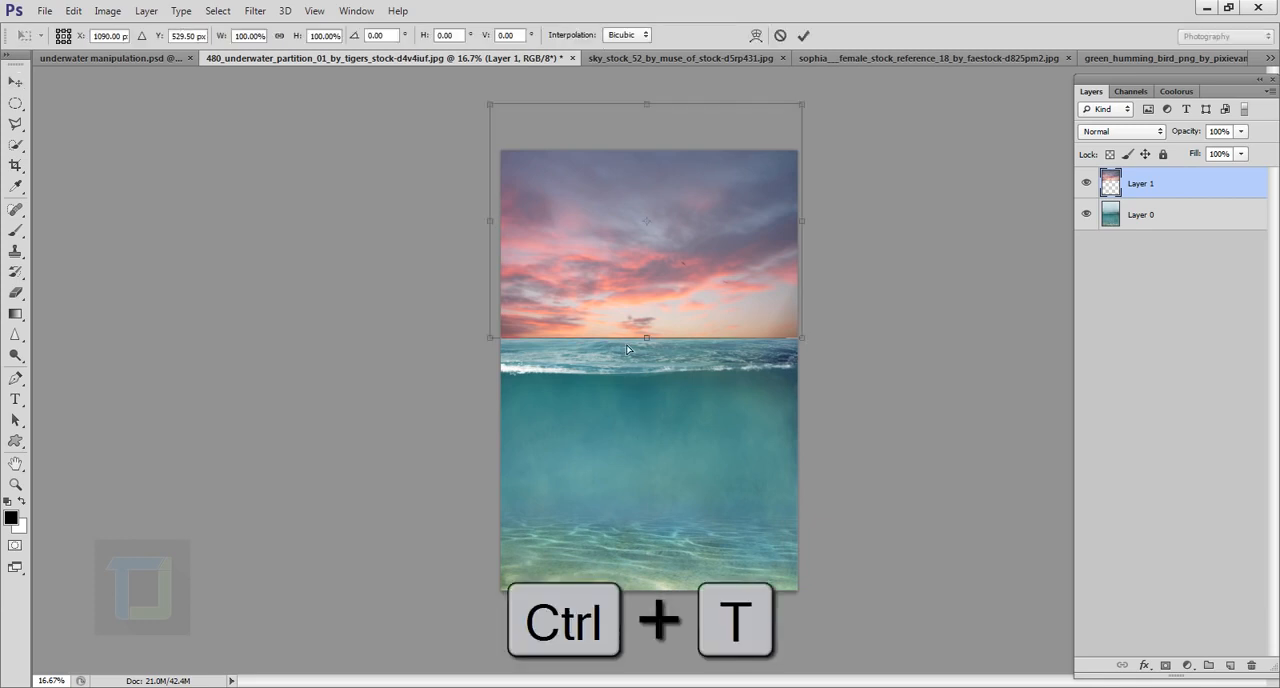
{"action": "right_click", "coordinate": [633, 259]}
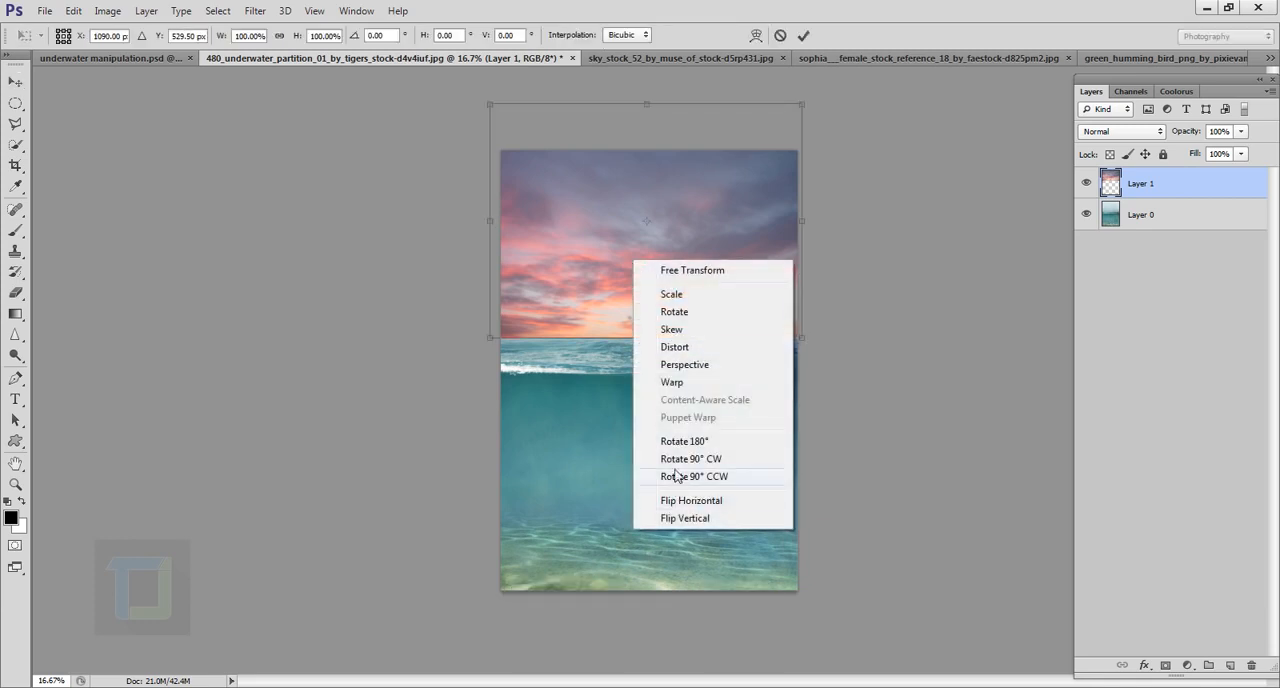
{"action": "left_click", "coordinate": [673, 367]}
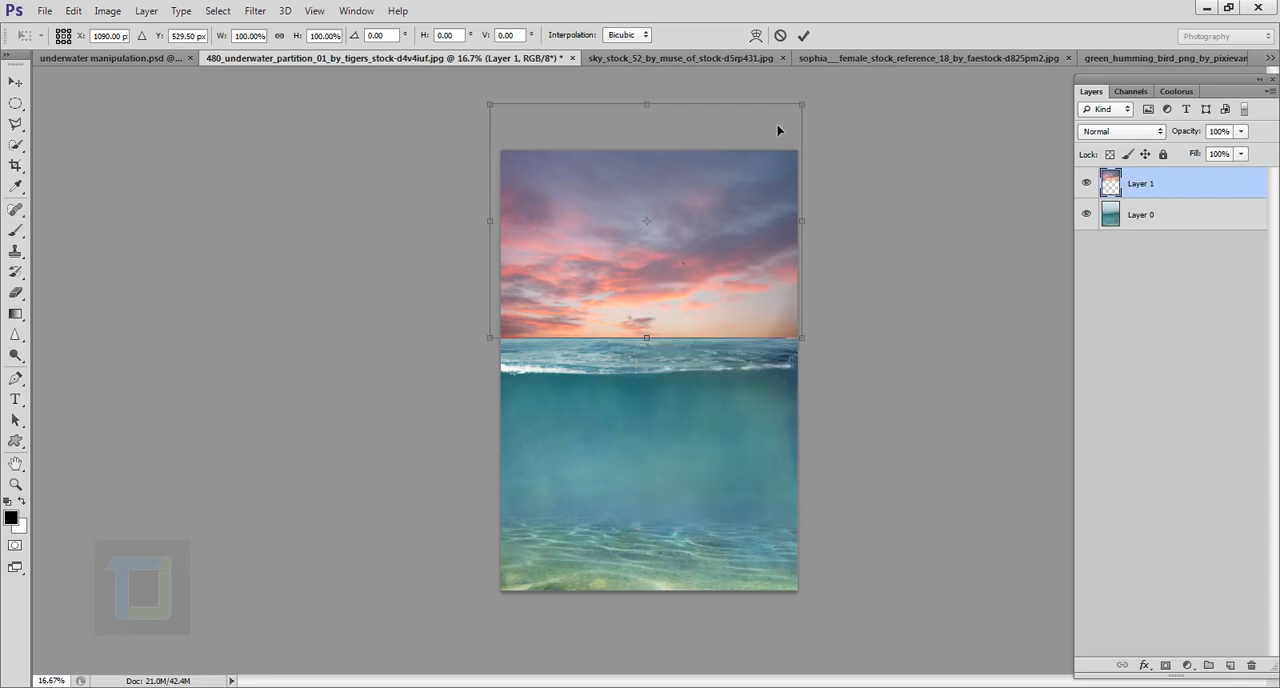
{"action": "left_click_drag", "start_coordinate": [800, 108], "coordinate": [850, 123]}
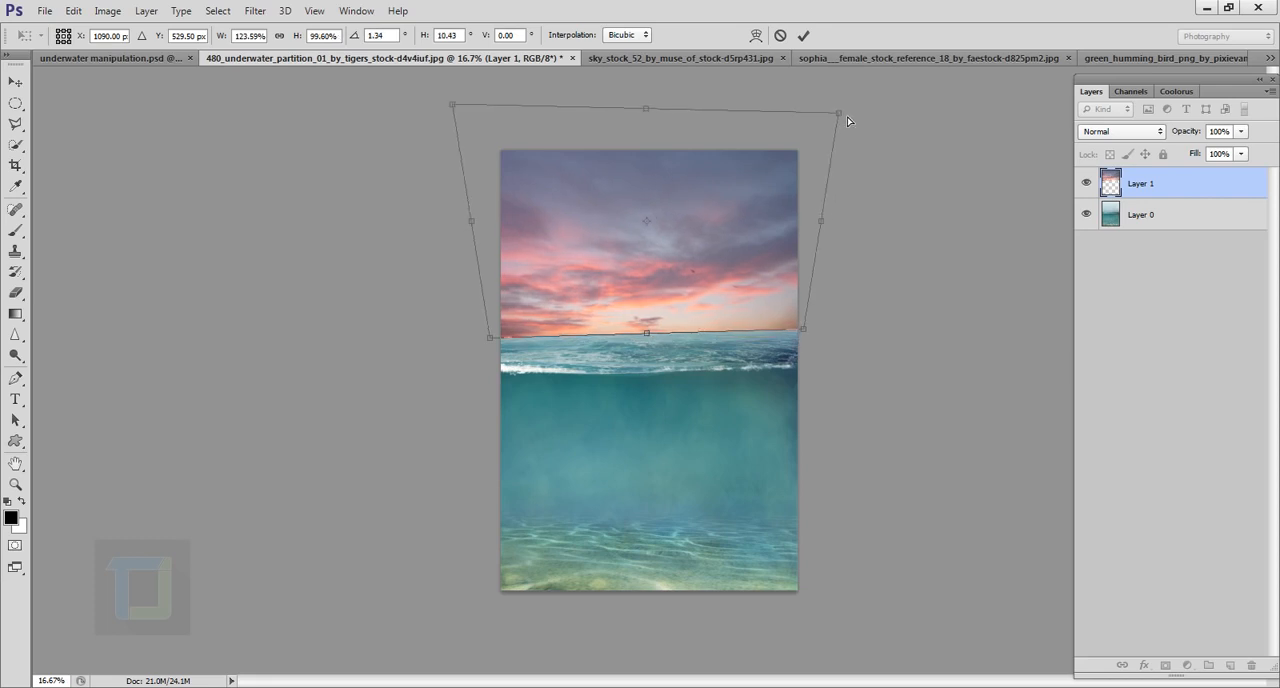
{"action": "key", "text": "ctrl+z"}
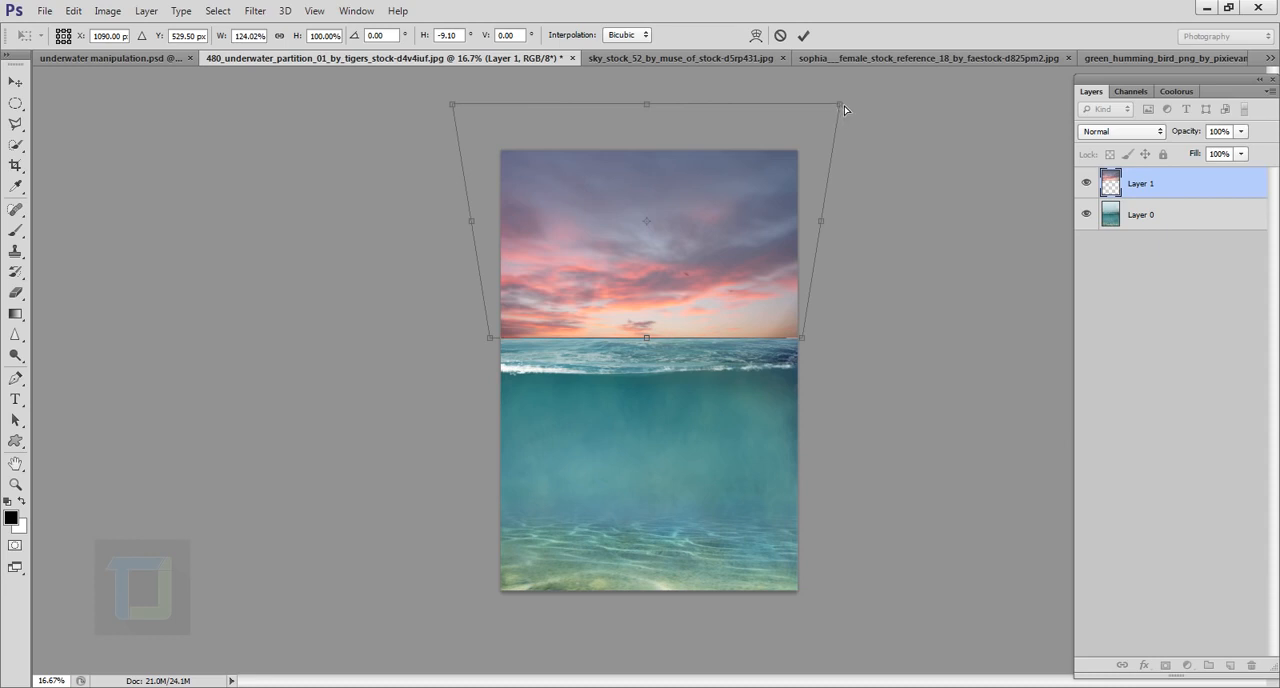
{"action": "left_click_drag", "start_coordinate": [844, 106], "coordinate": [843, 110]}
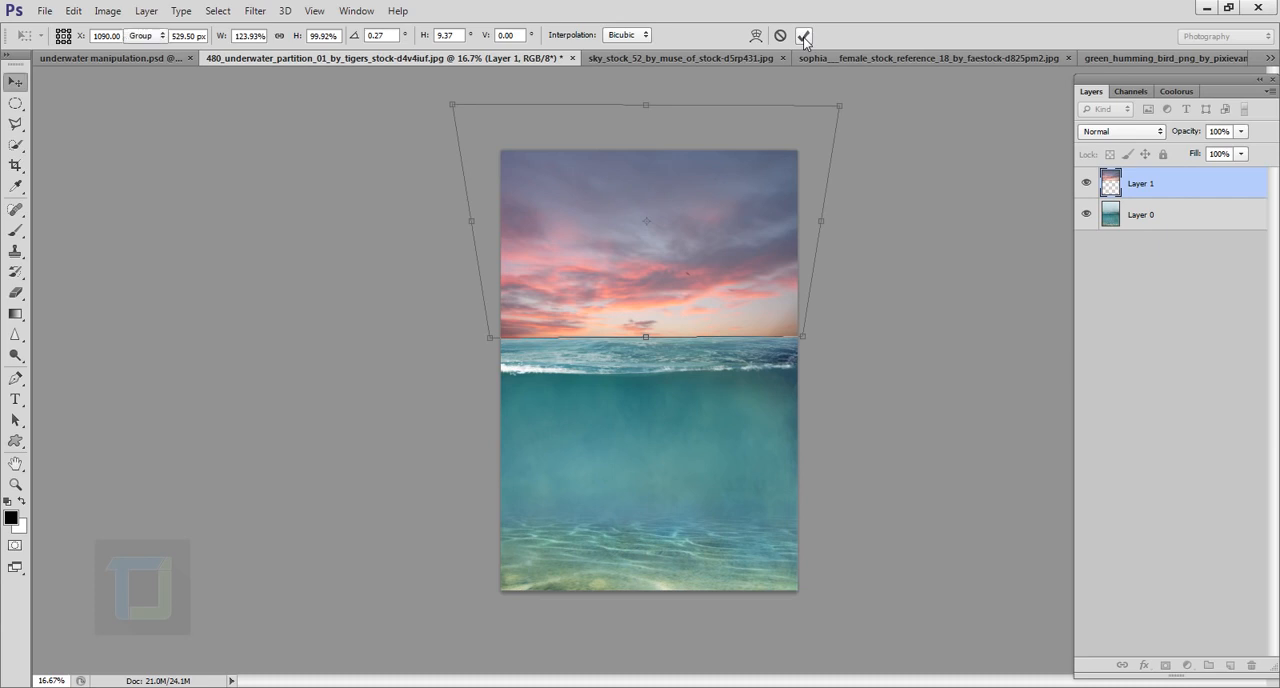
{"action": "left_click", "coordinate": [804, 37]}
{"action": "scroll", "coordinate": [710, 300], "scroll_direction": "up", "scroll_amount": 5}
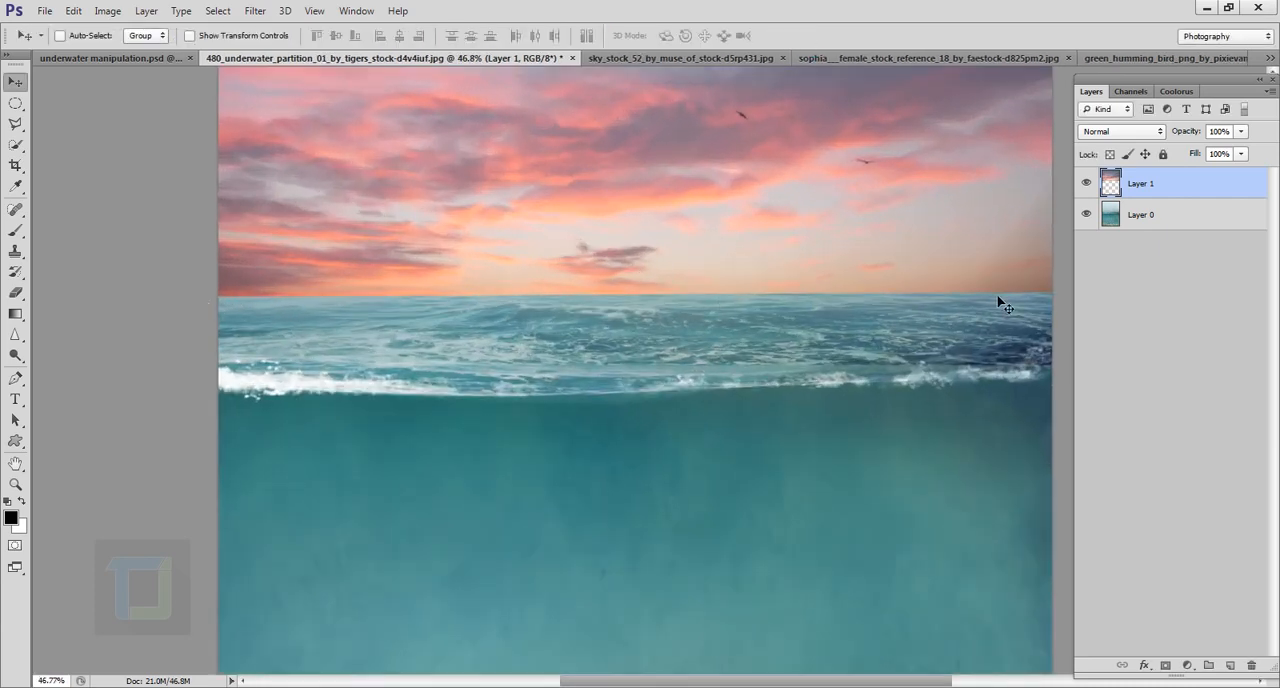
{"action": "scroll", "coordinate": [757, 290], "scroll_direction": "down", "scroll_amount": 4}
{"action": "scroll", "coordinate": [757, 293], "scroll_direction": "down", "scroll_amount": 2}
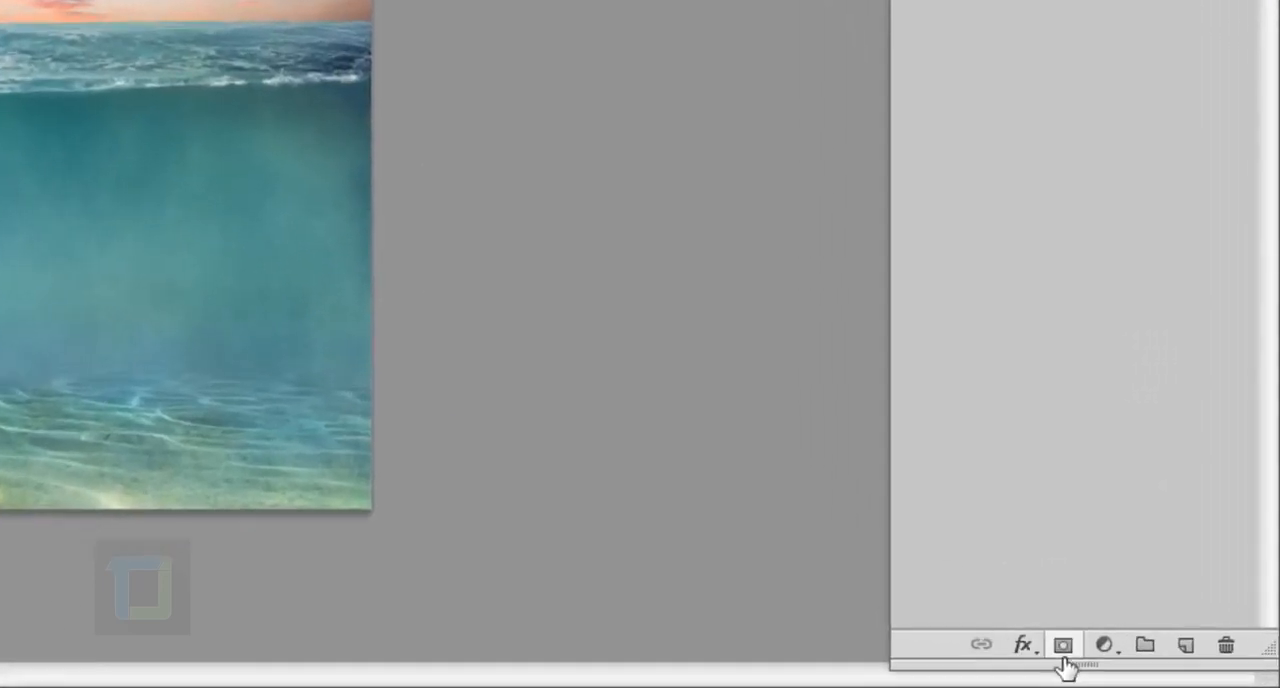
Step: Add a layer mask to the sky layer and ready the Brush tool at 500 px with black as the foreground colour
{"action": "left_click", "coordinate": [1063, 648]}
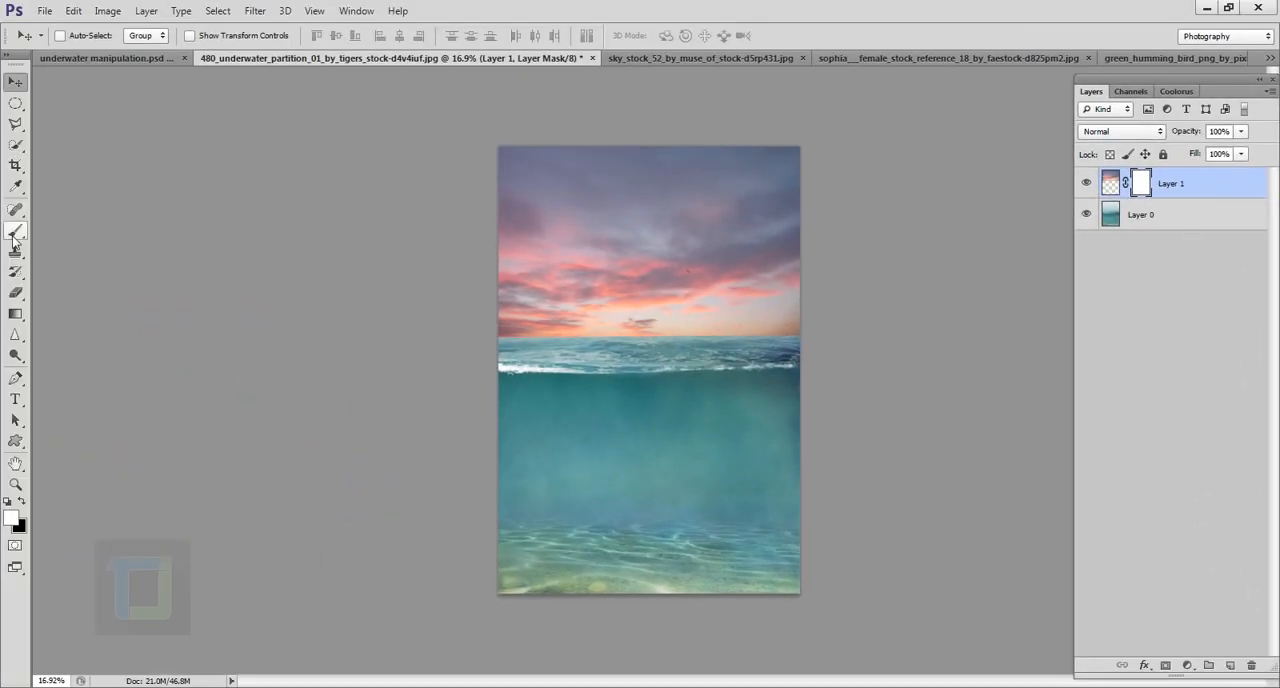
{"action": "left_click", "coordinate": [16, 232]}
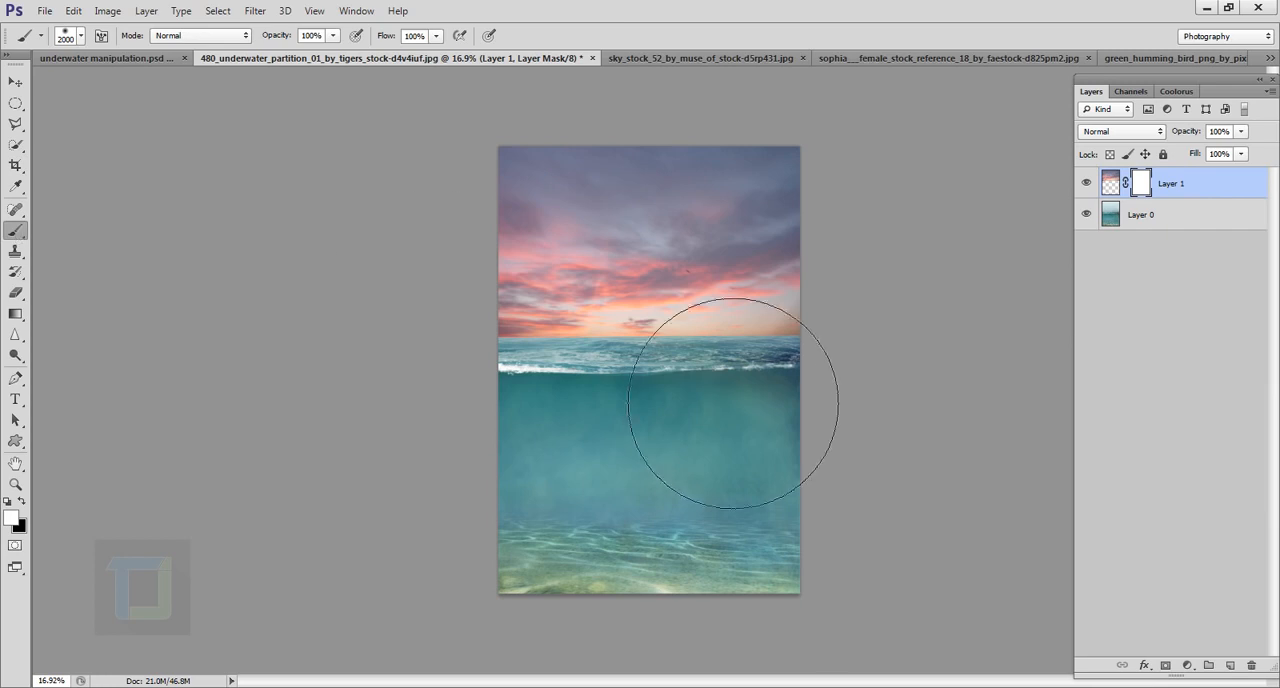
{"action": "key", "text": "bracketleft"}
{"action": "key", "text": "bracketleft"}
{"action": "key", "text": "bracketleft"}
{"action": "key", "text": "bracketleft"}
{"action": "key", "text": "bracketleft"}
{"action": "key", "text": "bracketleft"}
{"action": "key", "text": "bracketleft"}
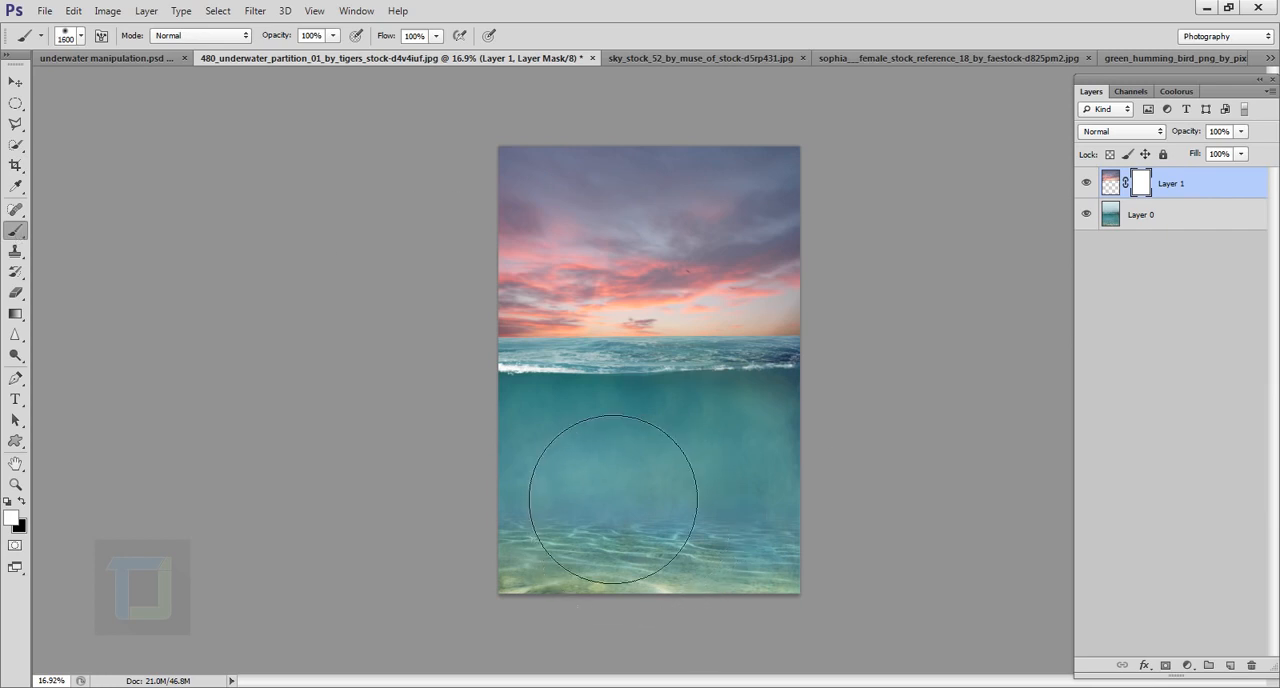
{"action": "key", "text": "bracketleft"}
{"action": "key", "text": "bracketleft"}
{"action": "key", "text": "bracketleft"}
{"action": "key", "text": "bracketleft"}
{"action": "key", "text": "bracketleft"}
{"action": "key", "text": "bracketleft"}
{"action": "key", "text": "bracketleft"}
{"action": "key", "text": "bracketleft"}
{"action": "key", "text": "x"}
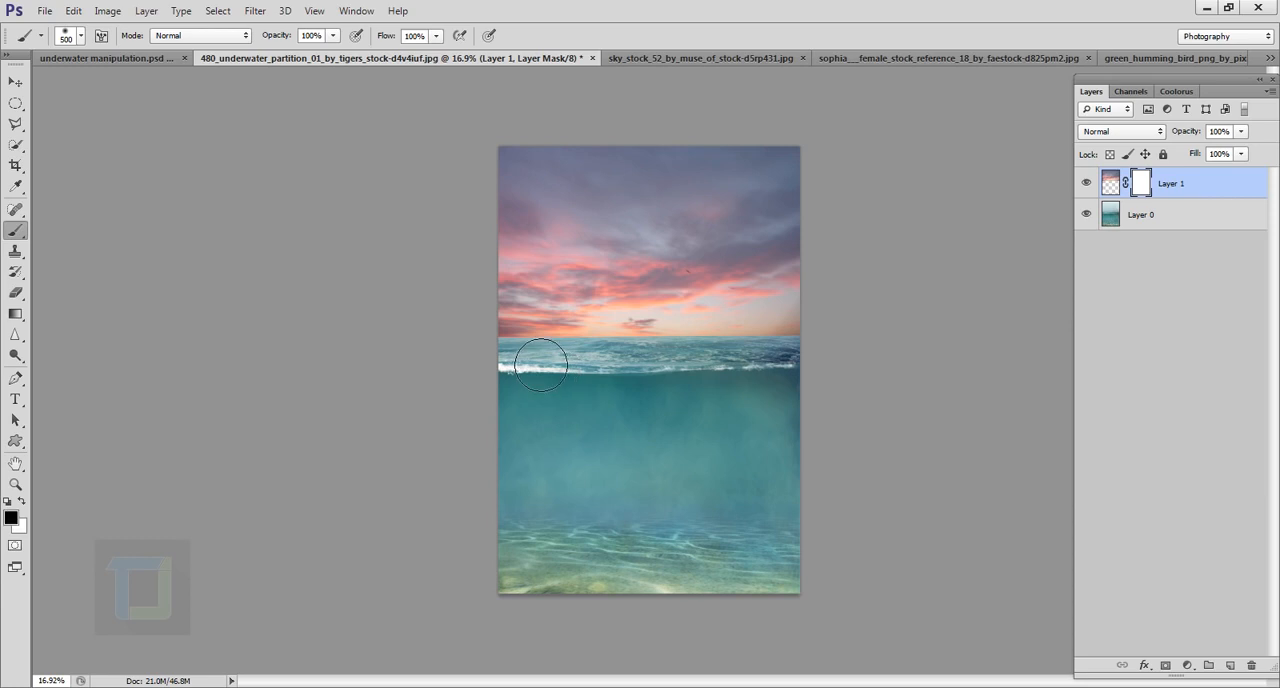
Step: Paint black lightly along the sky's lower edge on the mask, with the soft round brush kept at 0% hardness
{"action": "mouse_move", "coordinate": [515, 365]}
{"action": "left_mouse_down"}
{"action": "mouse_move", "coordinate": [832, 374]}
{"action": "mouse_move", "coordinate": [984, 362]}
{"action": "mouse_move", "coordinate": [855, 322]}
{"action": "mouse_move", "coordinate": [811, 349]}
{"action": "mouse_move", "coordinate": [446, 346]}
{"action": "left_mouse_up"}
{"action": "key", "text": "x"}
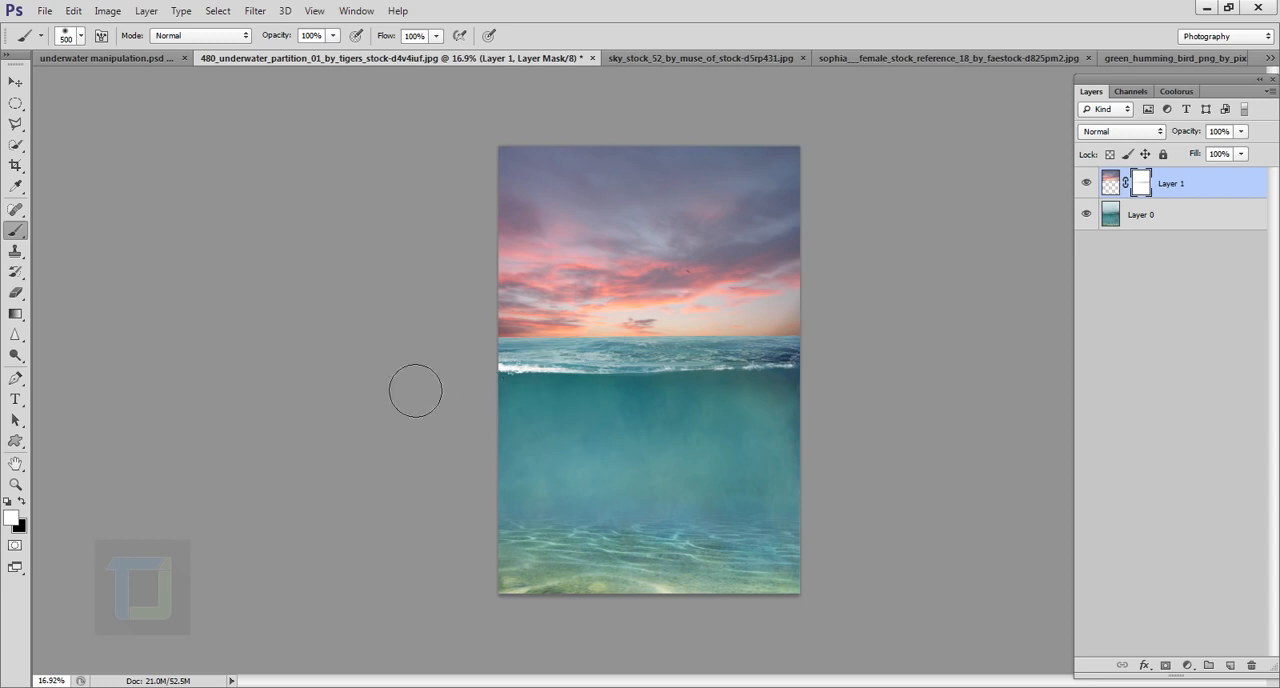
{"action": "left_click", "coordinate": [21, 503]}
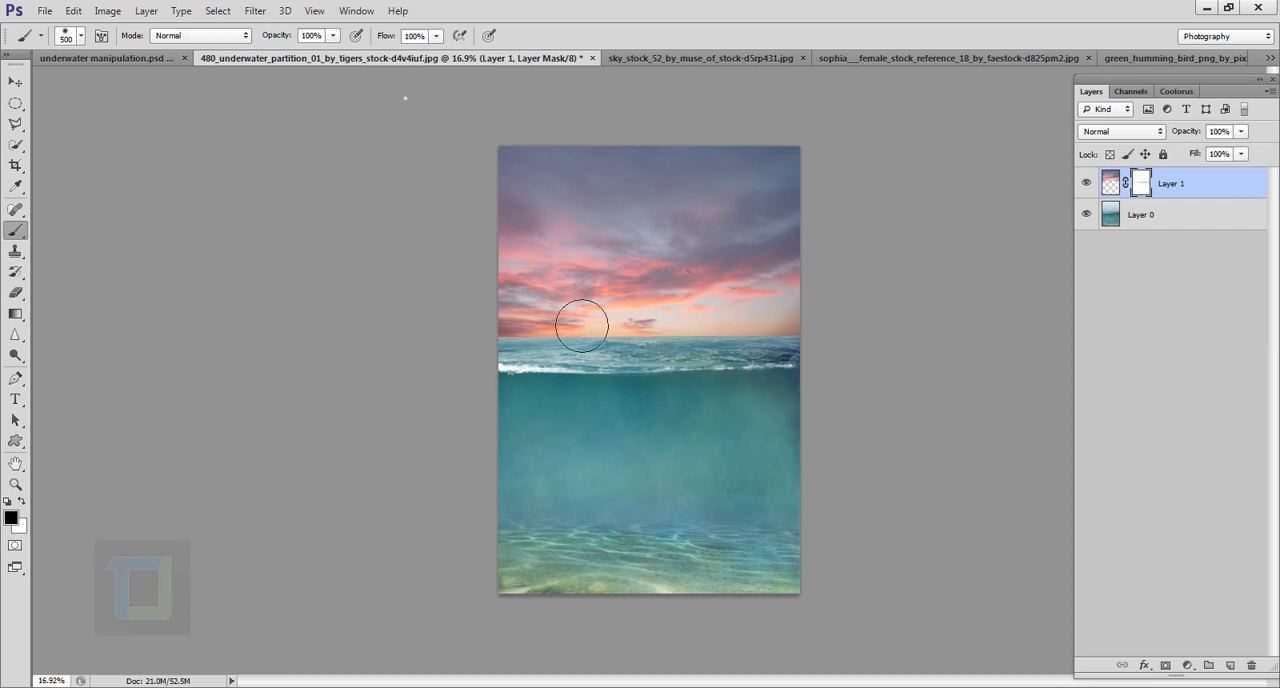
{"action": "right_click", "coordinate": [682, 175]}
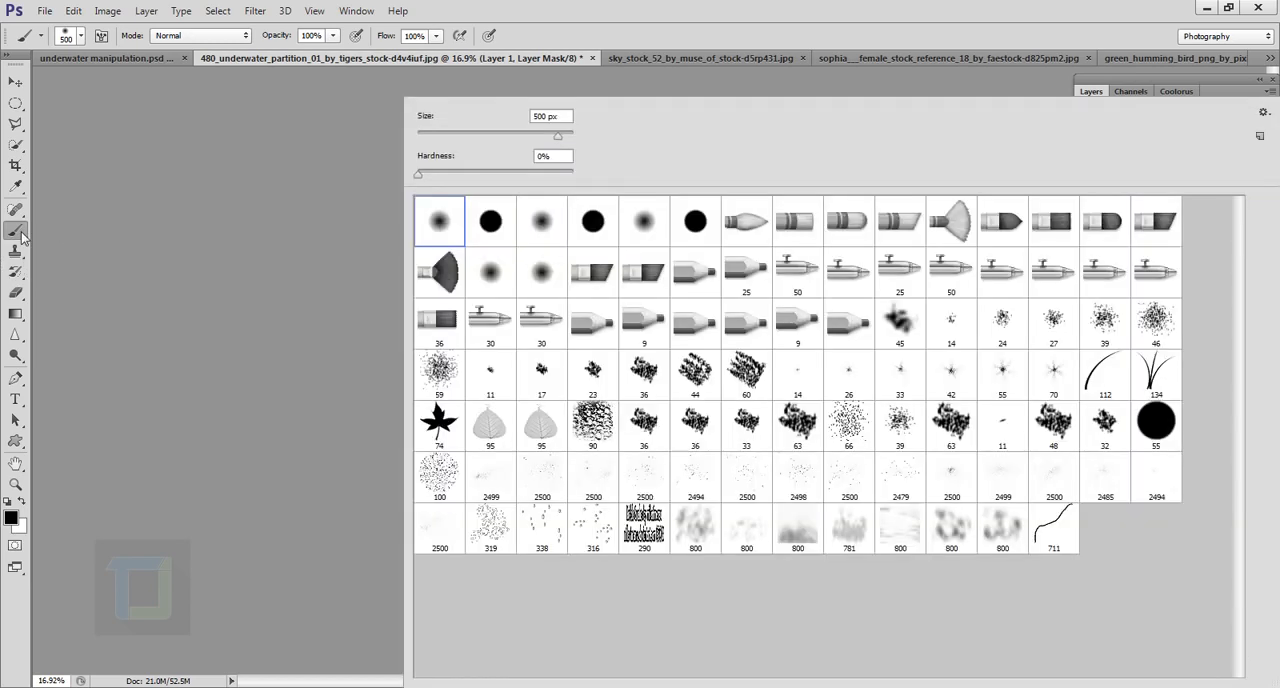
{"action": "left_click", "coordinate": [570, 158]}
{"action": "left_click", "coordinate": [566, 165]}
{"action": "left_click", "coordinate": [839, 6]}
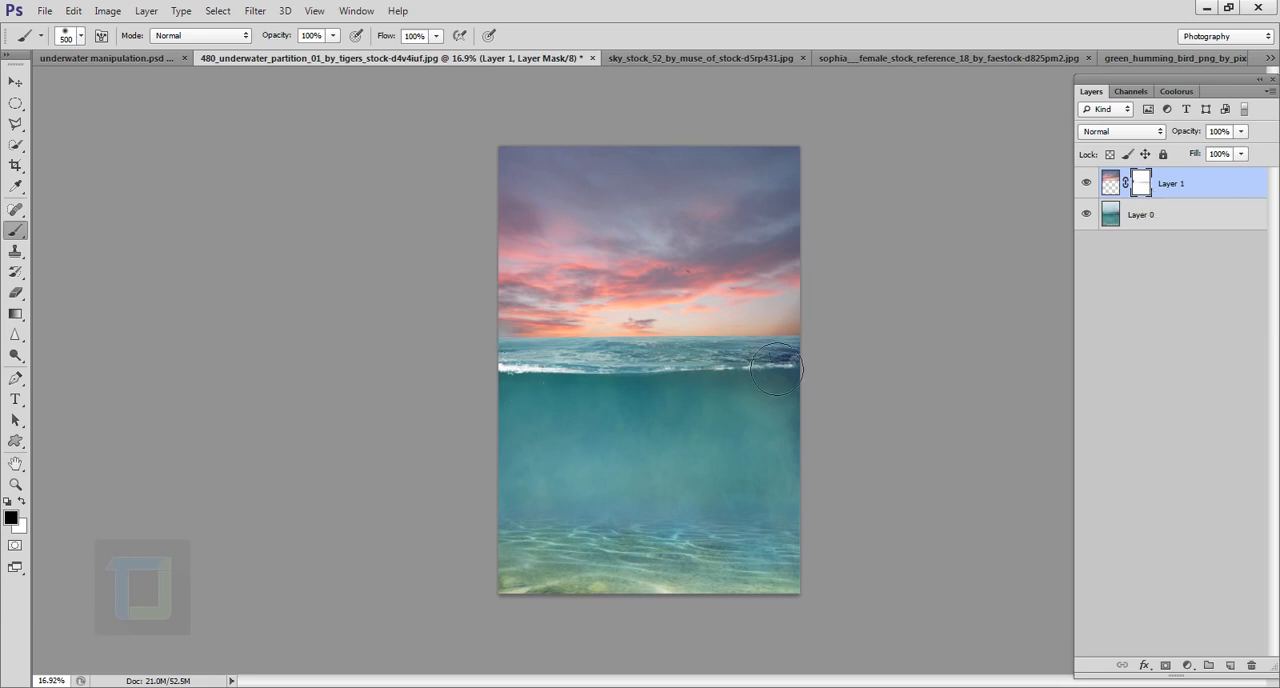
Step: Fade the sky into the horizon with black on its mask, and restore part of the lower clouds with white
{"action": "left_click", "coordinate": [840, 366], "text": "shift"}
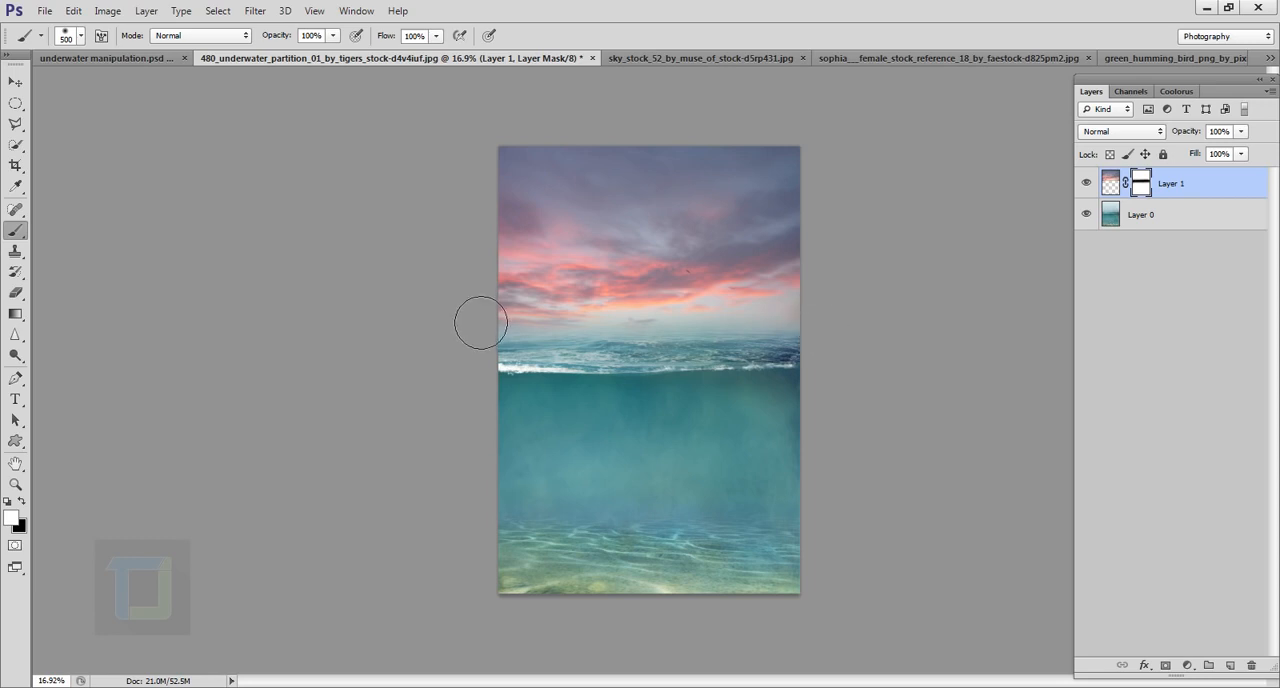
{"action": "left_click", "coordinate": [517, 331], "text": "shift"}
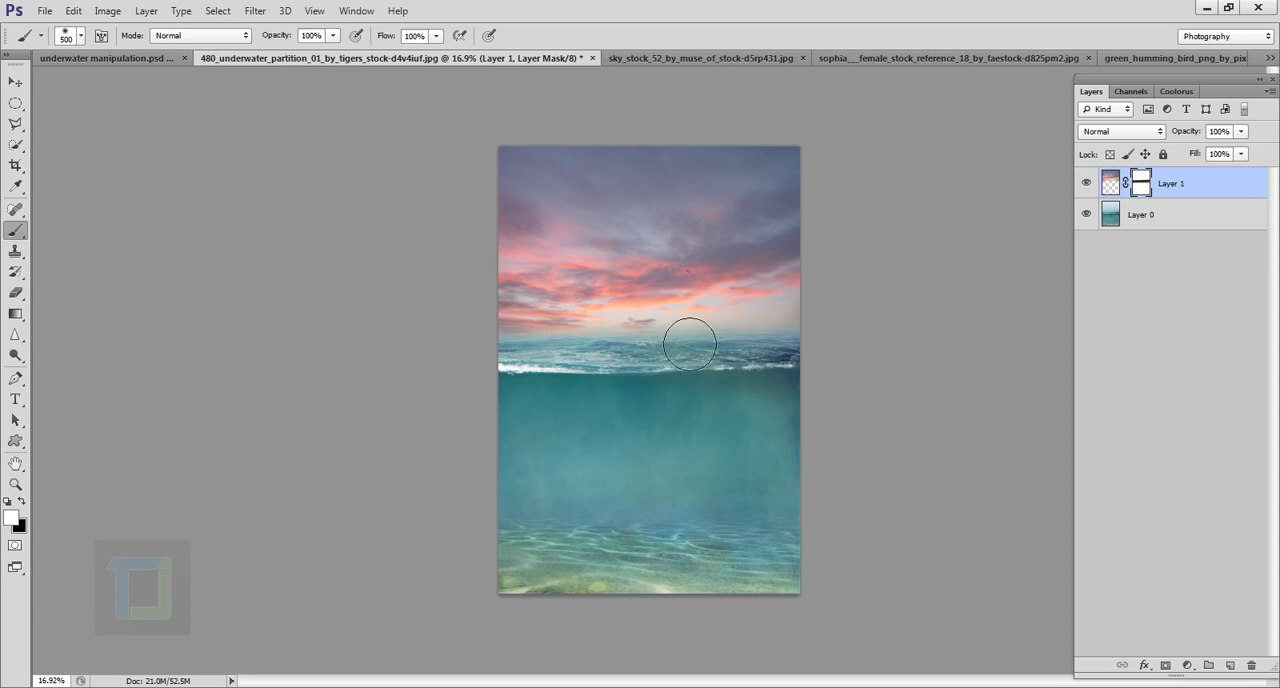
{"action": "scroll", "coordinate": [864, 398], "scroll_direction": "down", "scroll_amount": 1}
{"action": "scroll", "coordinate": [864, 398], "scroll_direction": "up", "scroll_amount": 1}
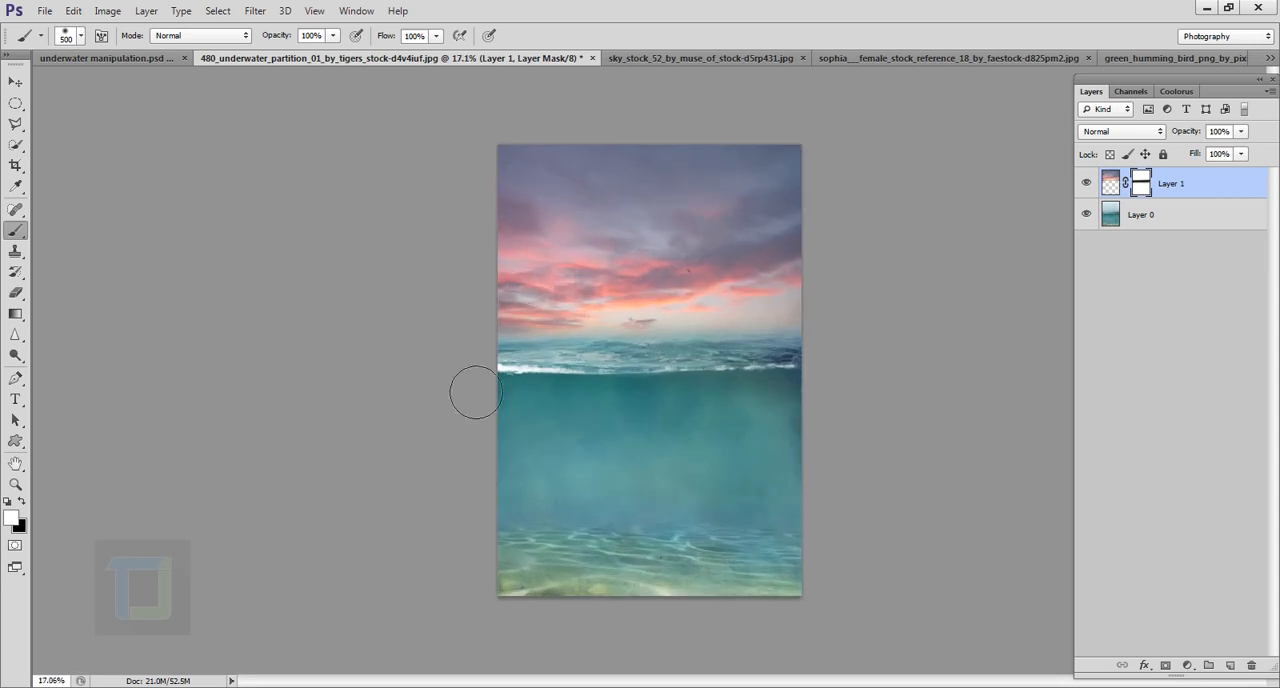
{"action": "scroll", "coordinate": [590, 370], "scroll_direction": "up", "scroll_amount": 1}
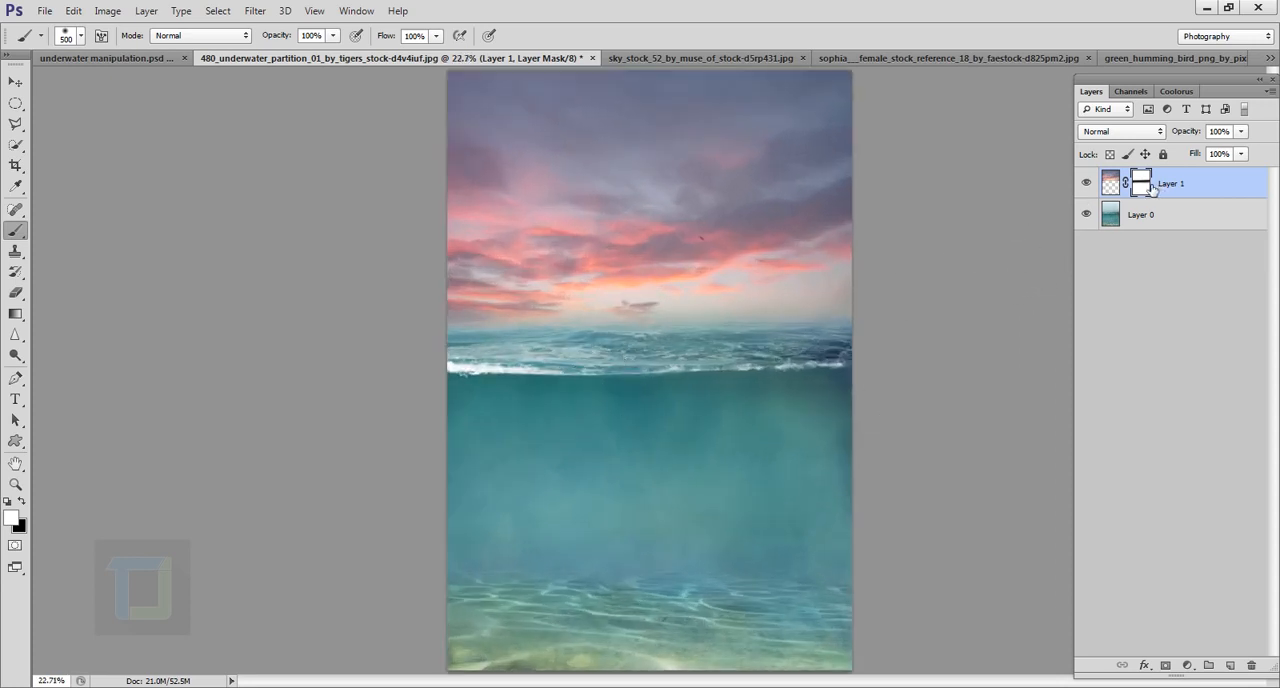
{"action": "scroll", "coordinate": [1018, 276], "scroll_direction": "down", "scroll_amount": 1}
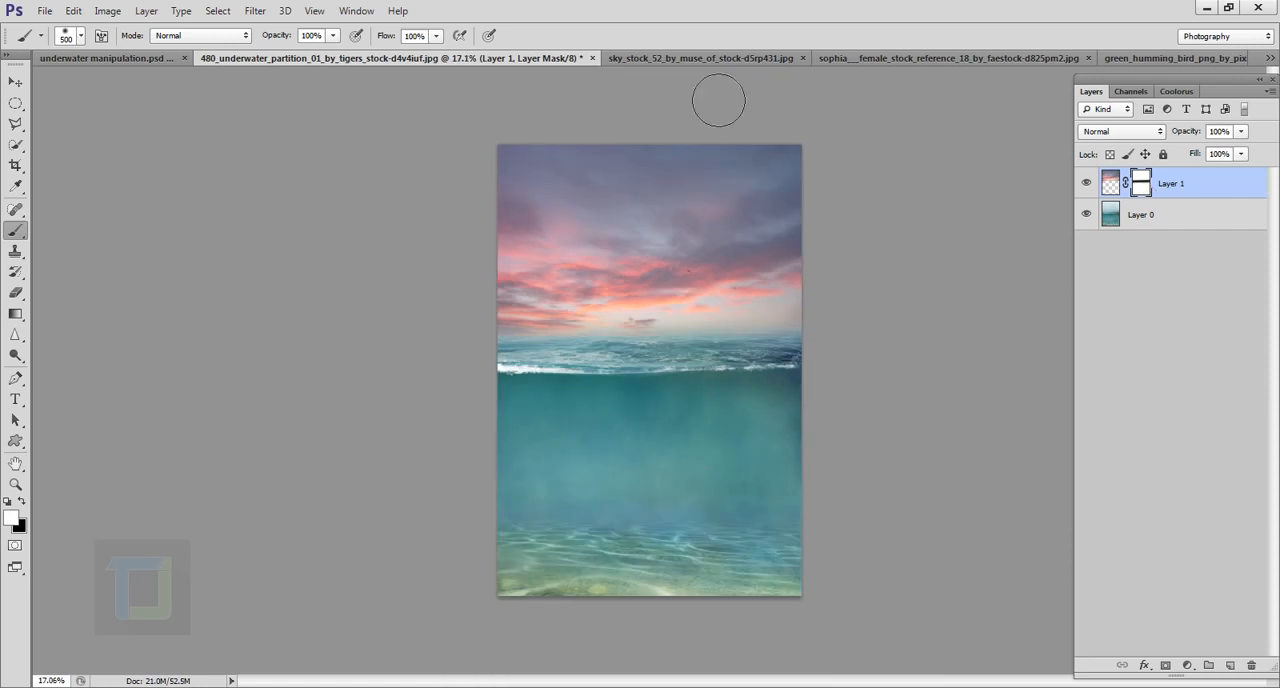
Step: Close the sky stock document without saving its changes and bring up the female stock image
{"action": "left_click", "coordinate": [687, 56]}
{"action": "left_click", "coordinate": [815, 56]}
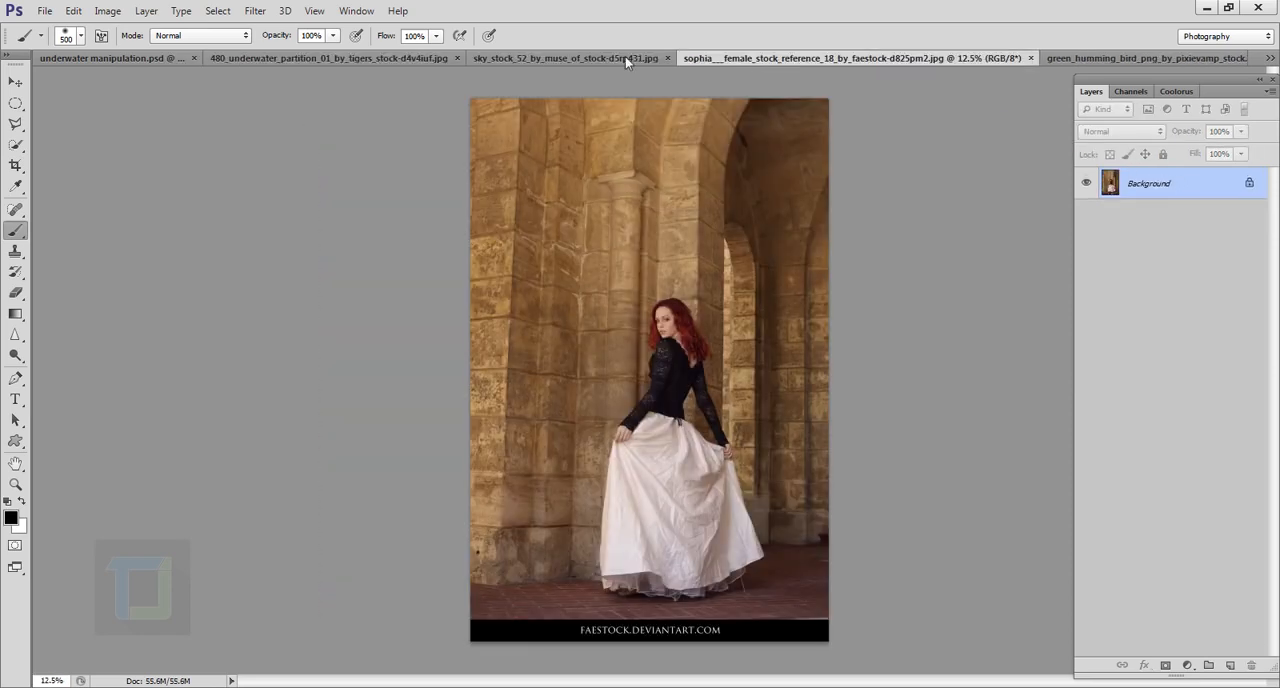
{"action": "left_click", "coordinate": [650, 58]}
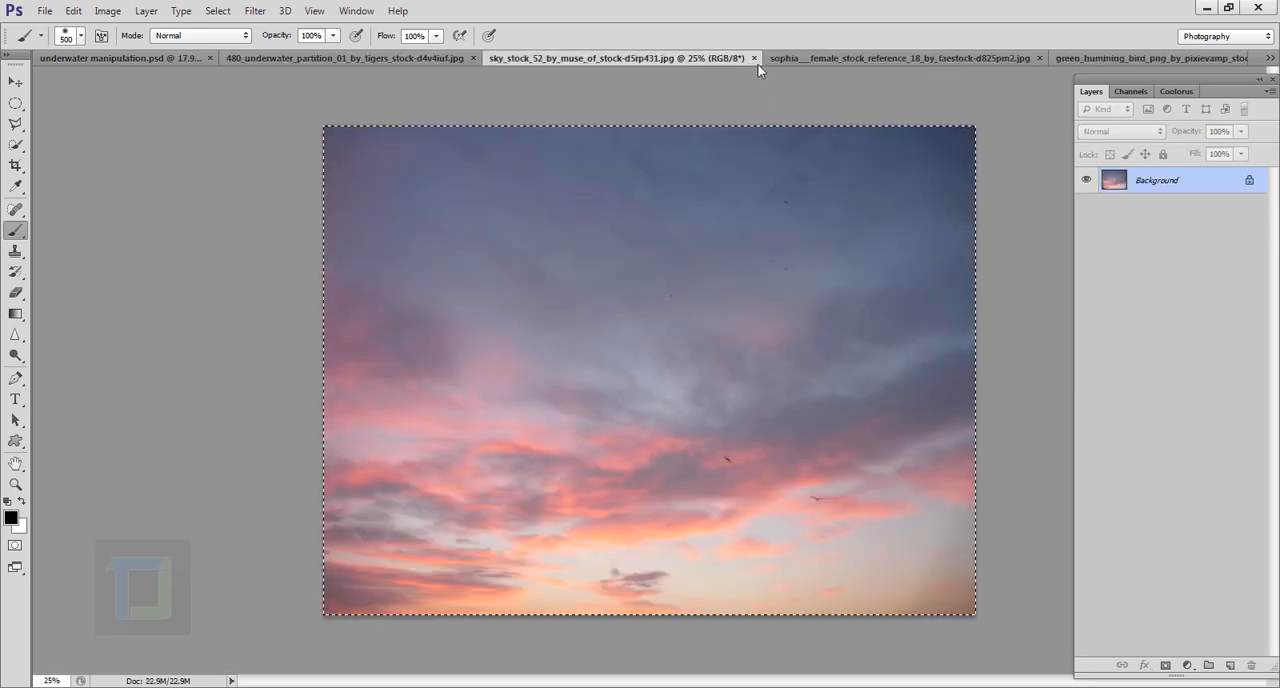
{"action": "left_click", "coordinate": [753, 59]}
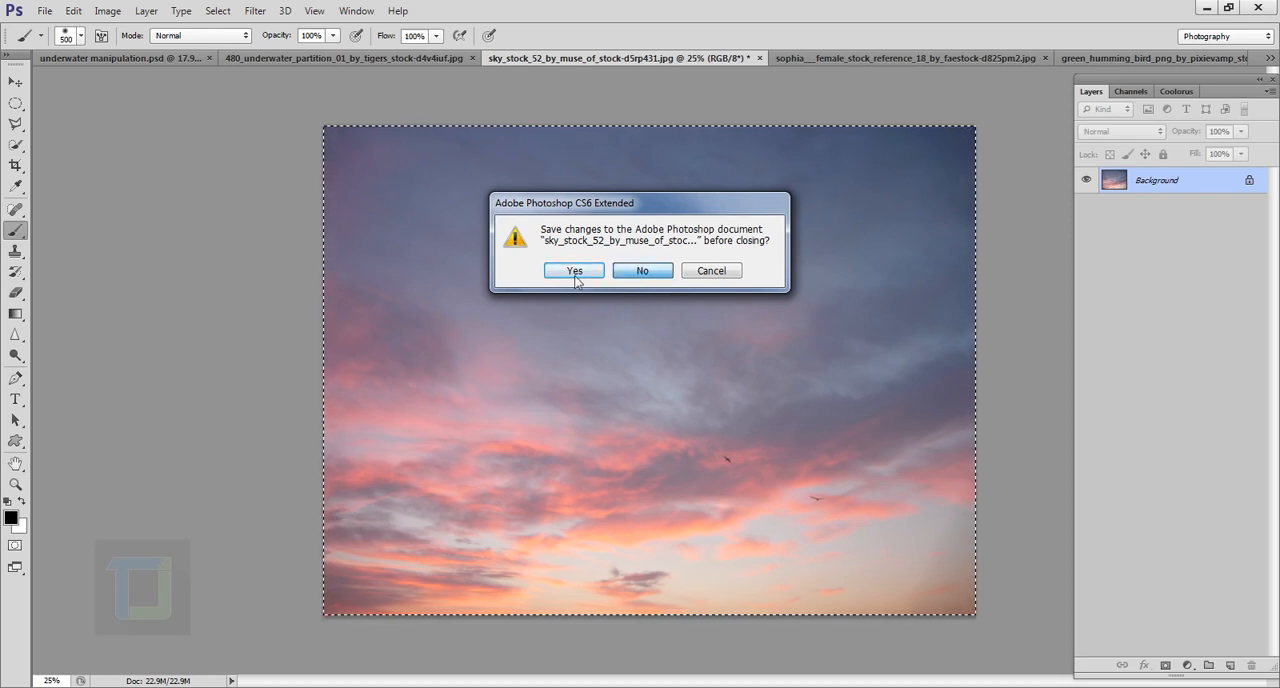
{"action": "left_click", "coordinate": [643, 271]}
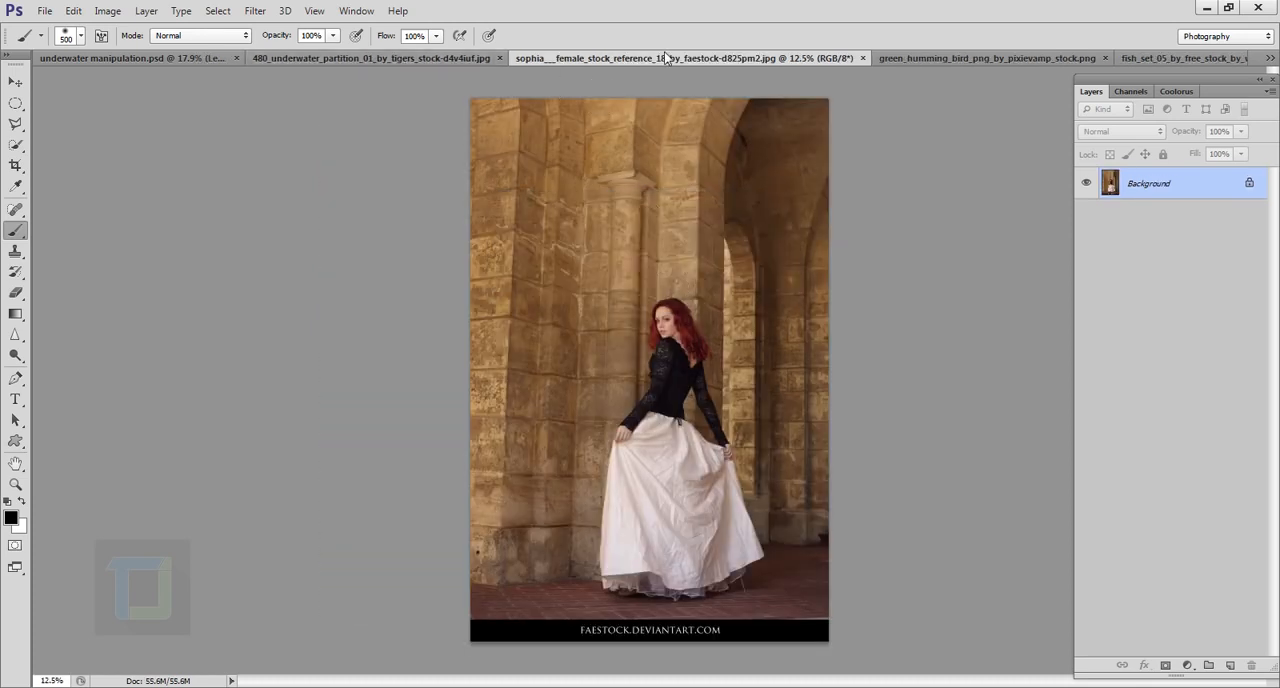
{"action": "left_click", "coordinate": [425, 60]}
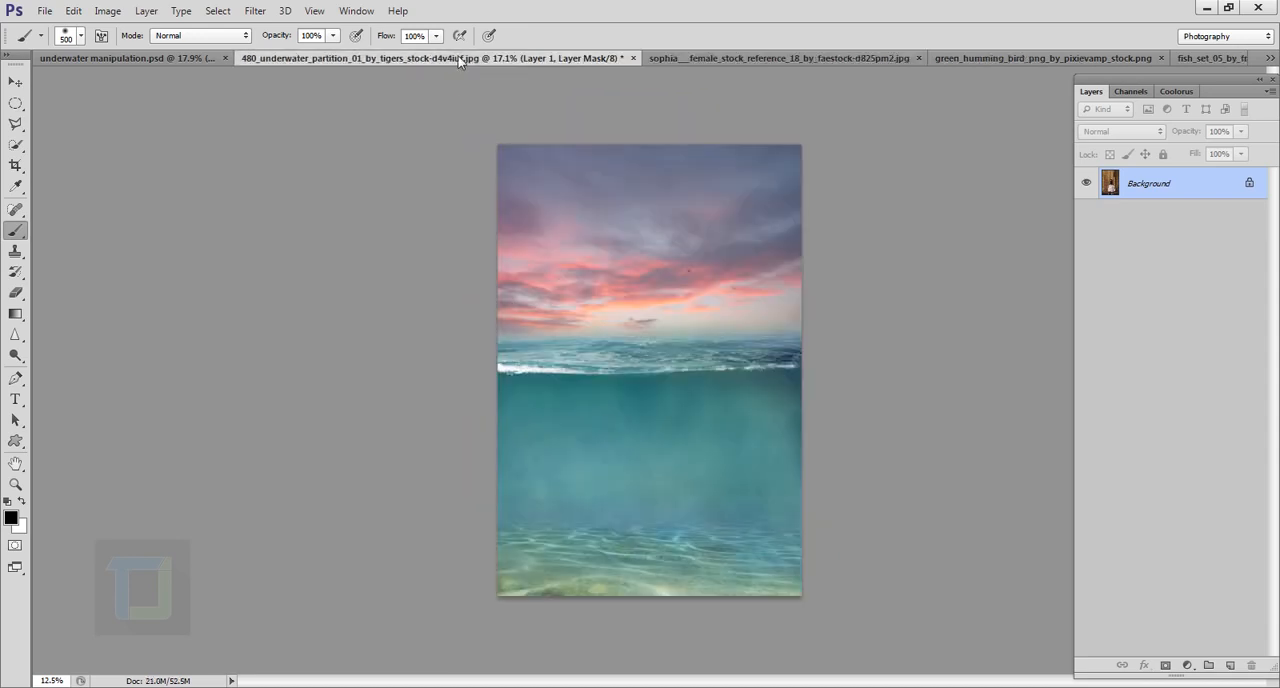
{"action": "left_click", "coordinate": [685, 57]}
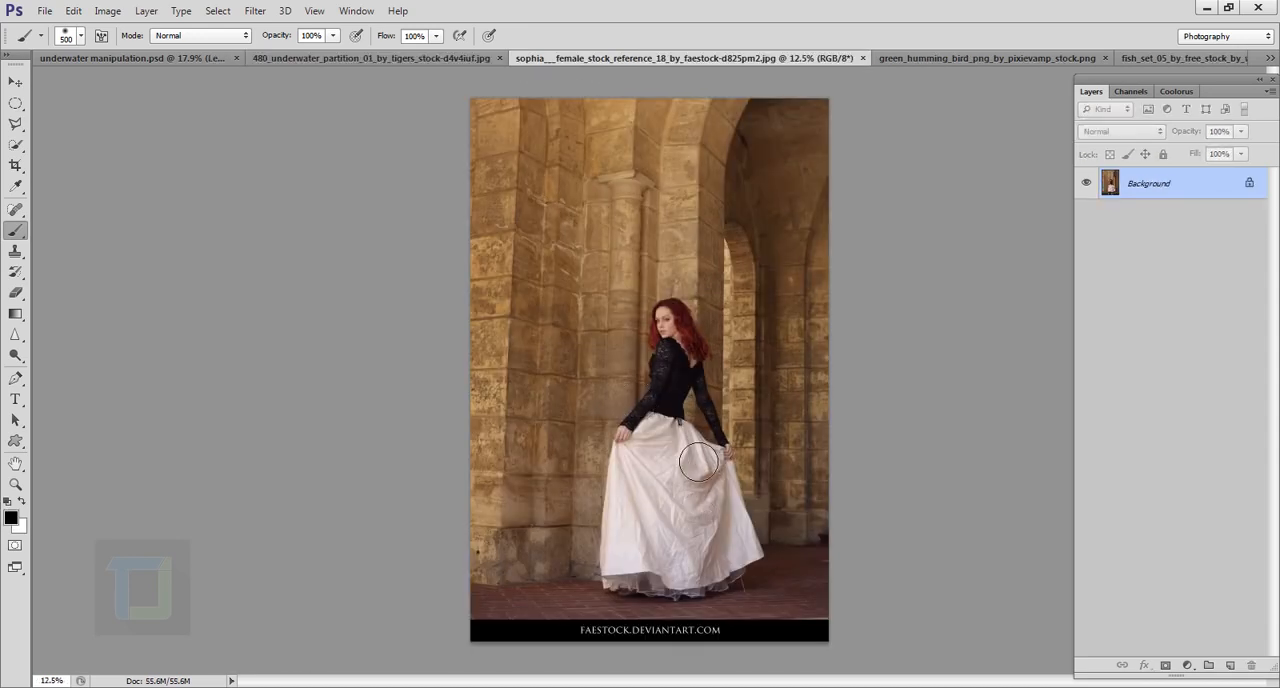
Step: Select the woman's torso and skirt using the Quick Selection tool with a 125 px brush
{"action": "left_click", "coordinate": [18, 143]}
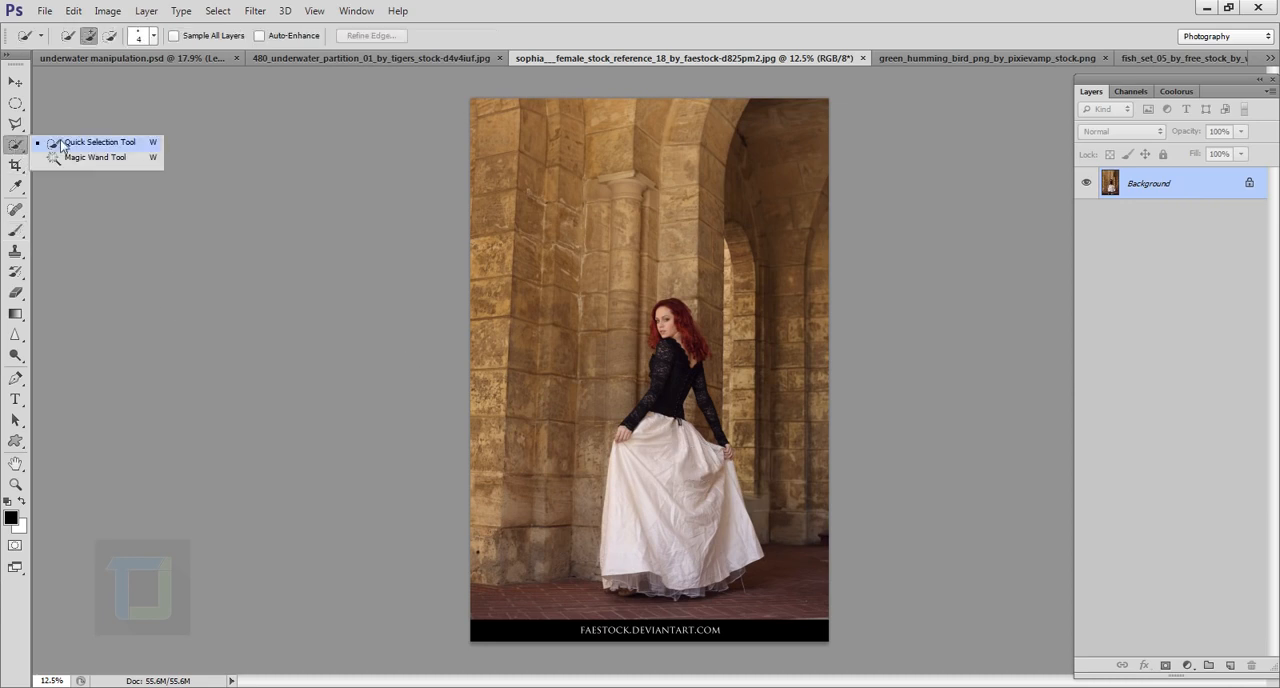
{"action": "left_click", "coordinate": [79, 146]}
{"action": "key", "text": "ctrl+plus"}
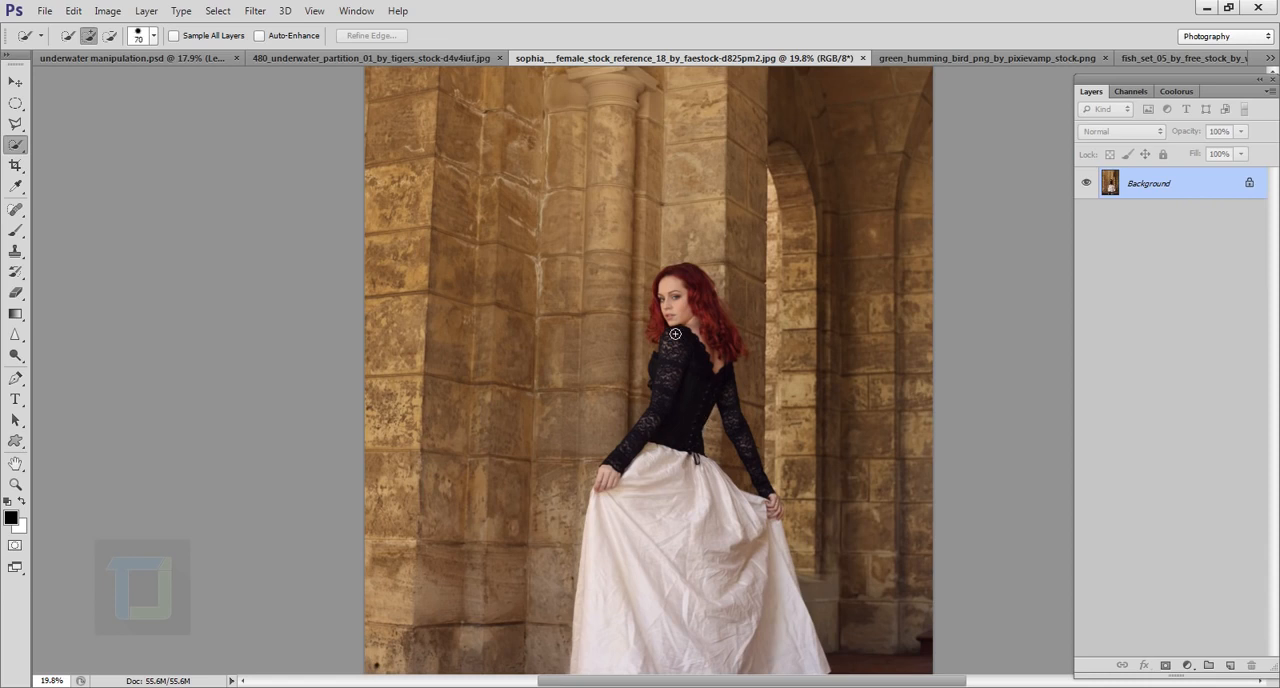
{"action": "scroll", "coordinate": [690, 318], "scroll_direction": "down", "scroll_amount": 2}
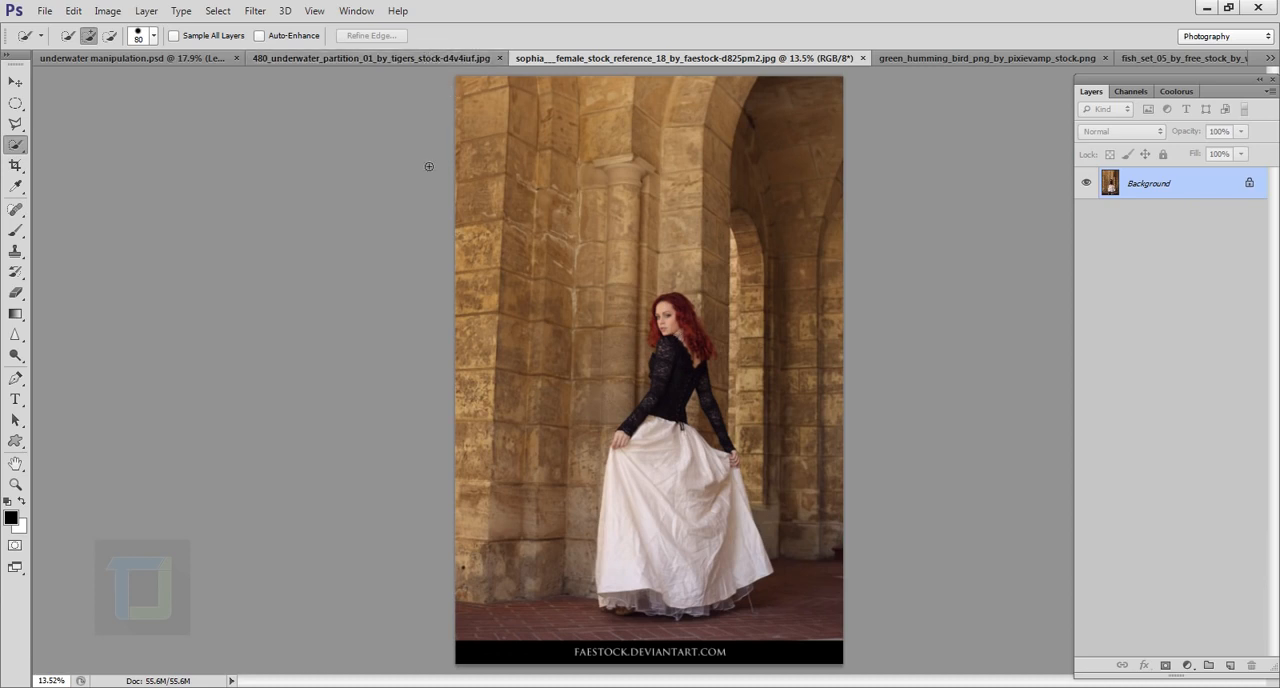
{"action": "left_click", "coordinate": [400, 58]}
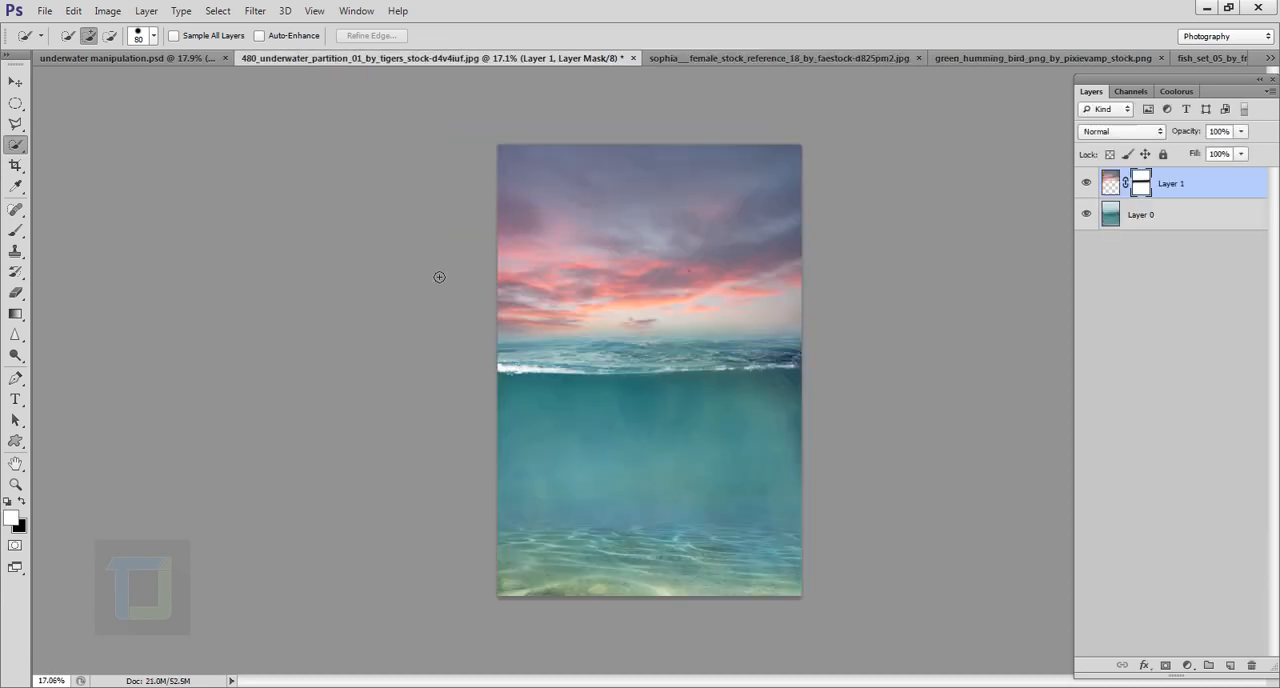
{"action": "left_click", "coordinate": [698, 58]}
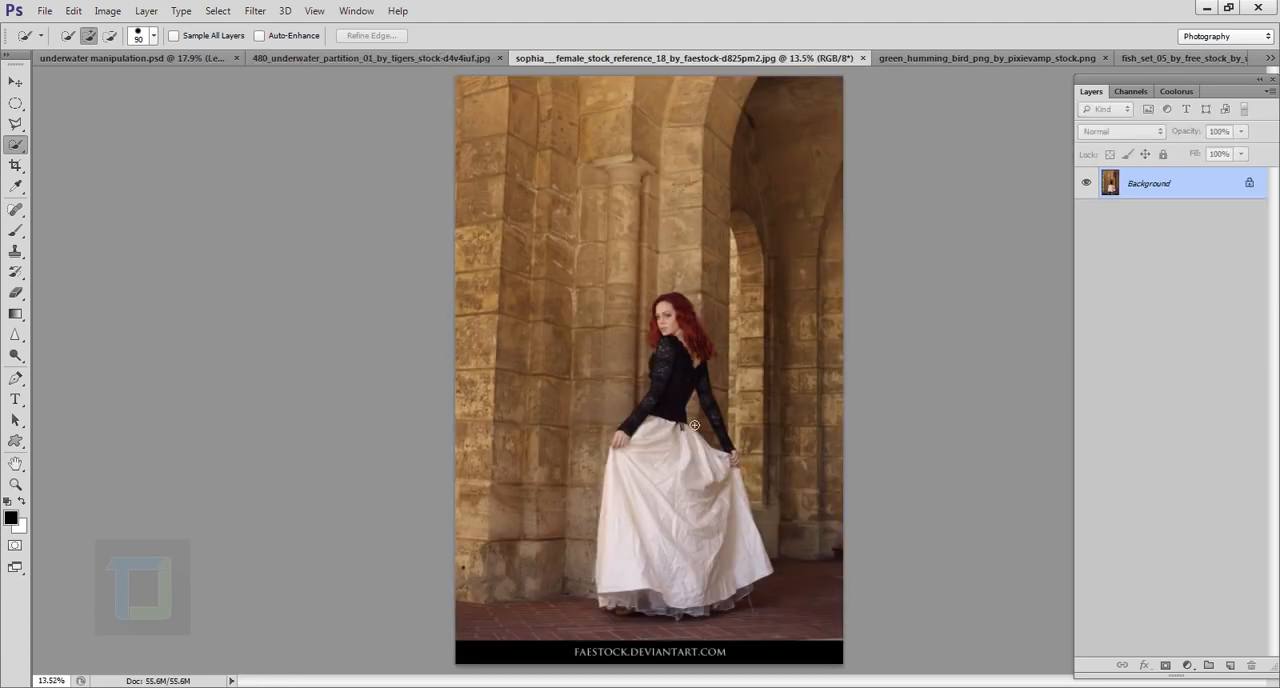
{"action": "key", "text": "bracketright"}
{"action": "key", "text": "bracketright"}
{"action": "key", "text": "bracketright"}
{"action": "scroll", "coordinate": [695, 425], "scroll_direction": "up", "scroll_amount": 4}
{"action": "scroll", "coordinate": [663, 361], "scroll_direction": "down", "scroll_amount": 3}
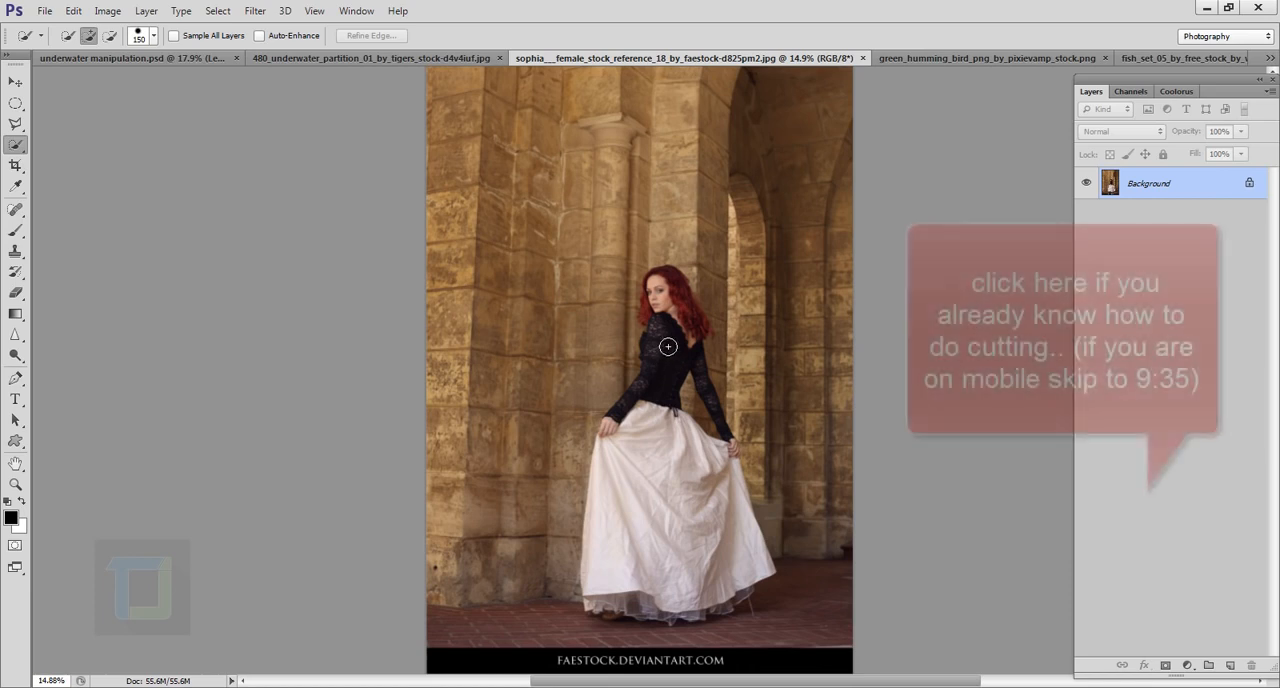
{"action": "key", "text": "bracketleft"}
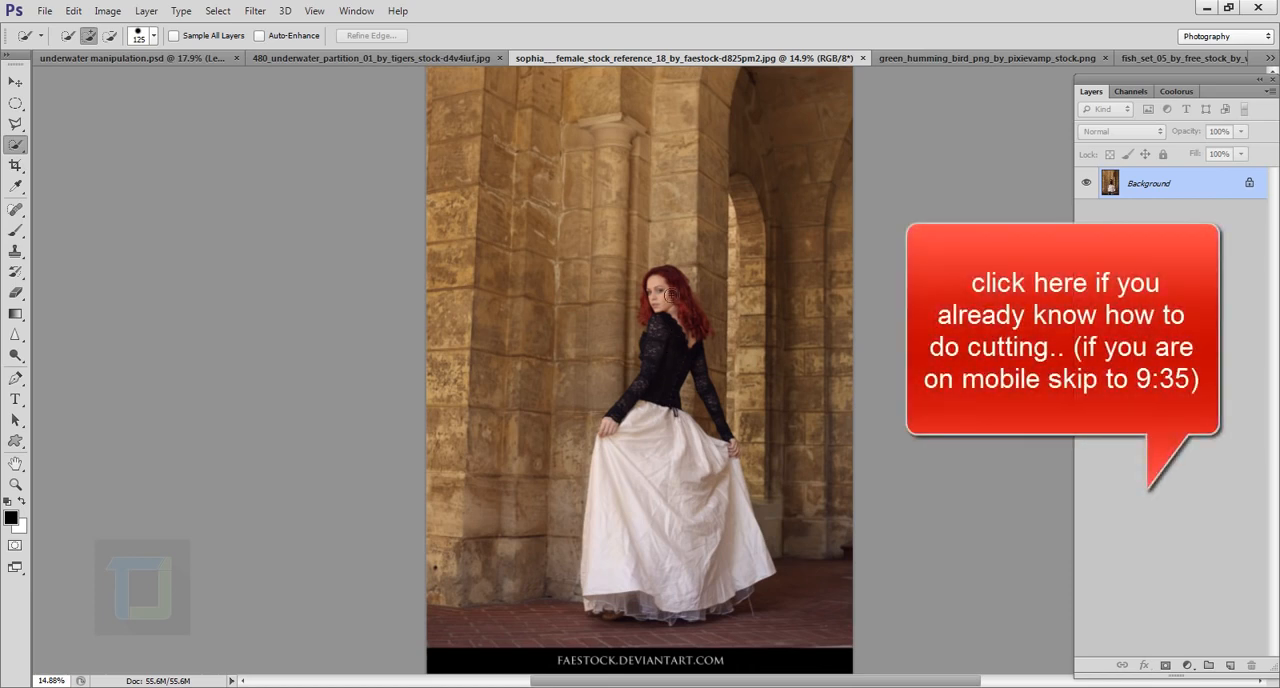
{"action": "left_click_drag", "start_coordinate": [660, 397], "coordinate": [650, 520]}
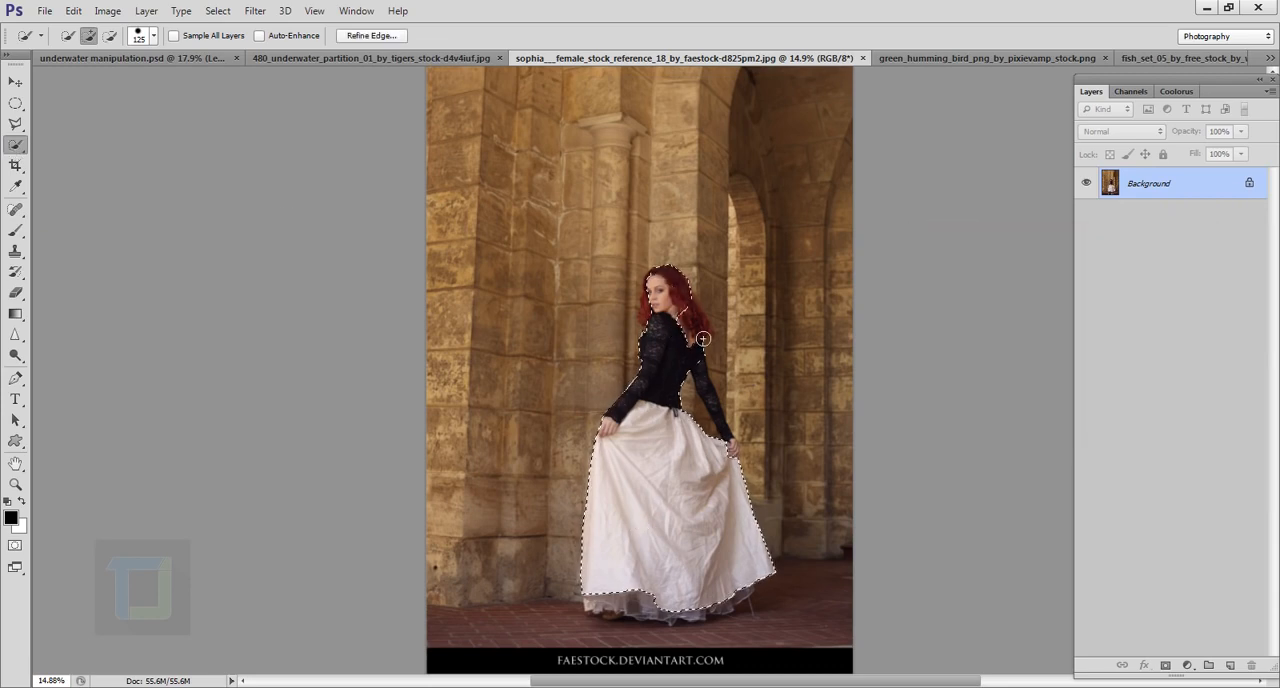
Step: Extend the selection down the woman's trailing lace-sleeved arm to the wrist with an 80 px Quick Selection brush
{"action": "scroll", "coordinate": [689, 360], "scroll_direction": "up", "scroll_amount": 5}
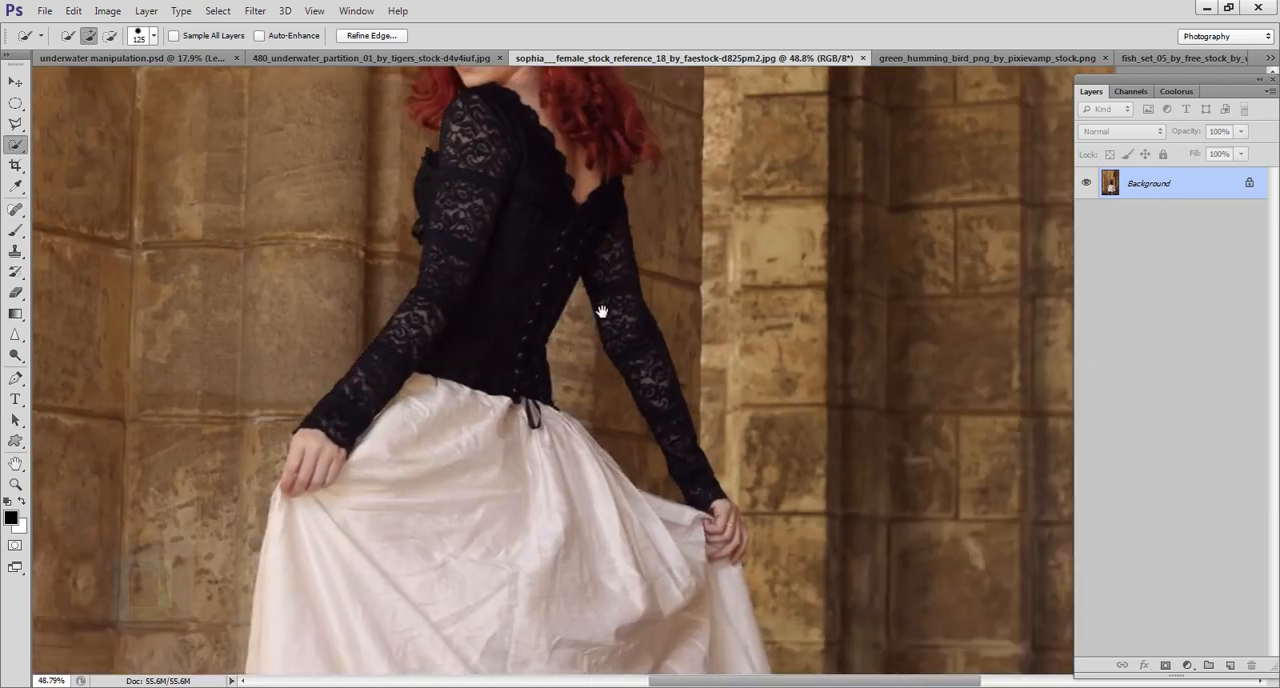
{"action": "key", "text": "["}
{"action": "key", "text": "["}
{"action": "key", "text": "["}
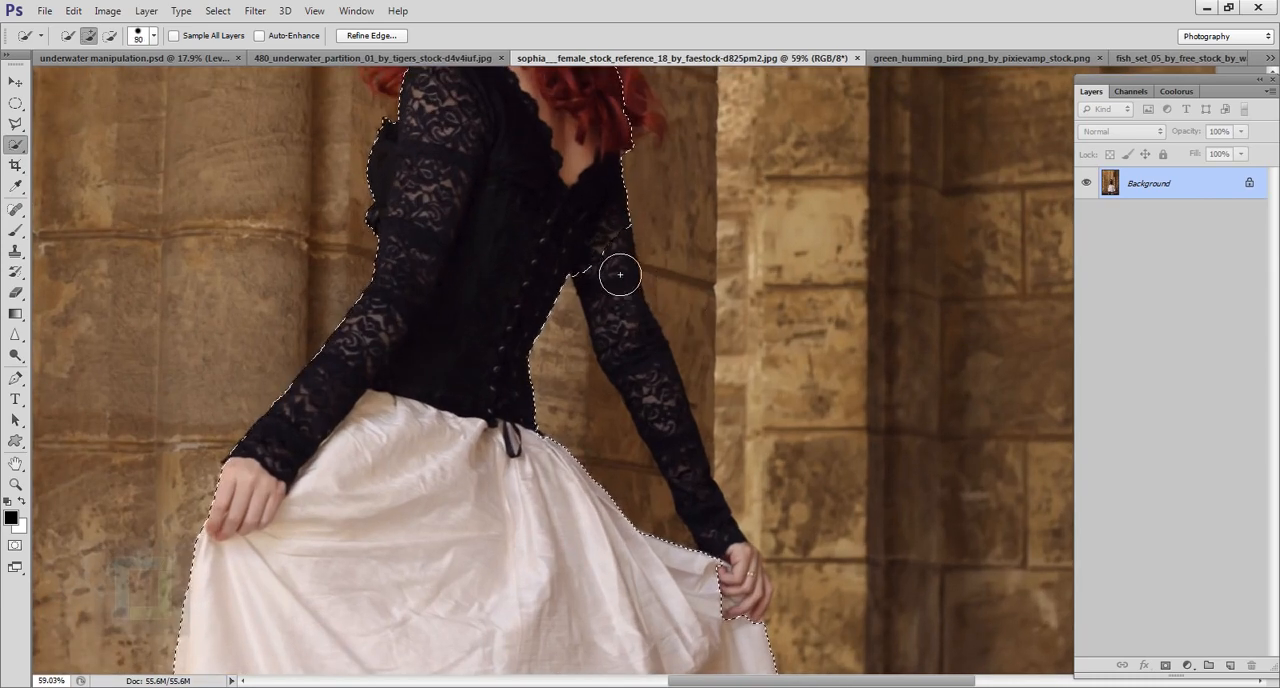
{"action": "left_click_drag", "start_coordinate": [620, 274], "coordinate": [672, 450]}
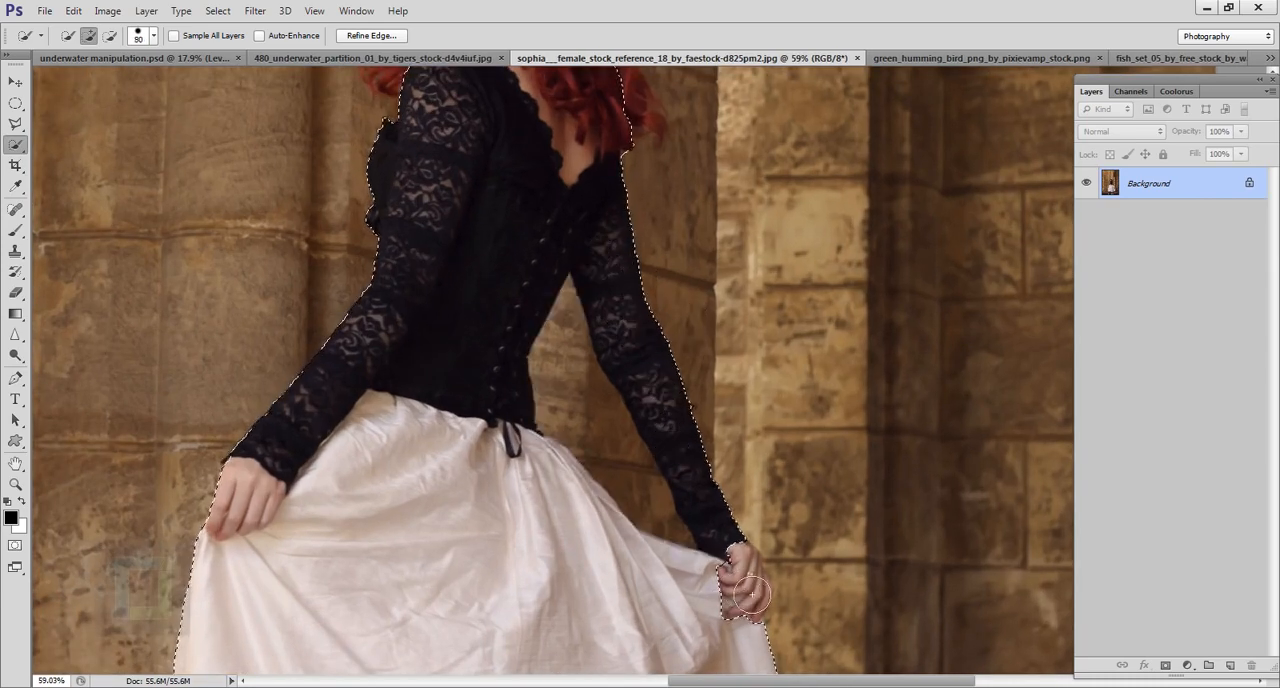
Step: Add the woman's face and the red hair framing it to the selection
{"action": "scroll", "coordinate": [665, 515], "scroll_direction": "down", "scroll_amount": 2}
{"action": "left_click_drag", "start_coordinate": [568, 385], "coordinate": [576, 436]}
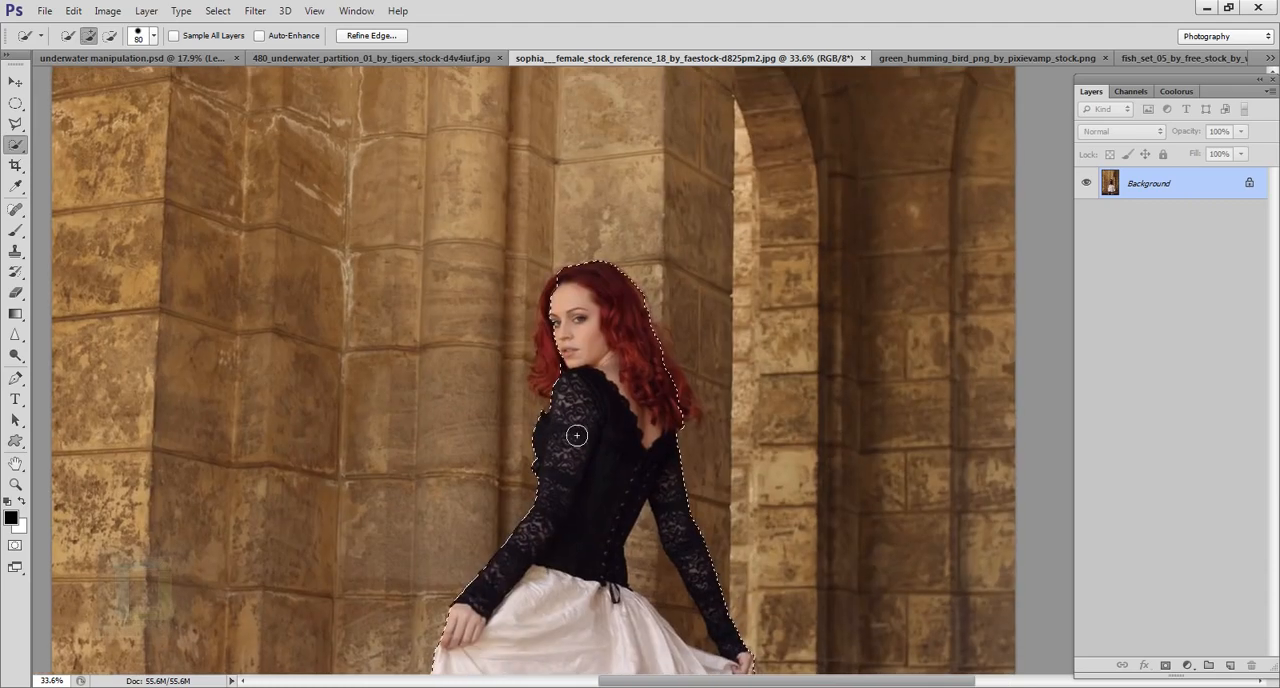
{"action": "scroll", "coordinate": [494, 348], "scroll_direction": "up", "scroll_amount": 3}
{"action": "left_click_drag", "start_coordinate": [604, 368], "coordinate": [608, 390]}
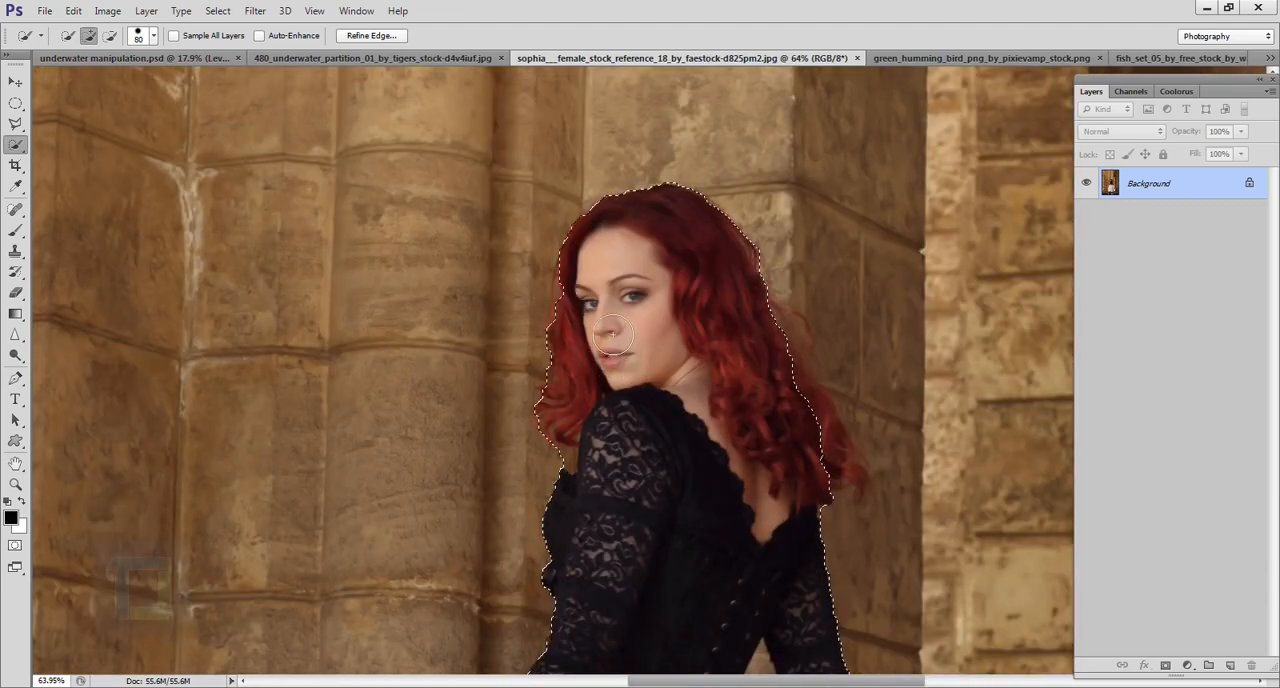
{"action": "left_click_drag", "start_coordinate": [678, 492], "coordinate": [560, 375]}
{"action": "left_click_drag", "start_coordinate": [697, 349], "coordinate": [714, 334]}
{"action": "left_click_drag", "start_coordinate": [630, 217], "coordinate": [628, 201]}
{"action": "left_click_drag", "start_coordinate": [666, 459], "coordinate": [628, 201]}
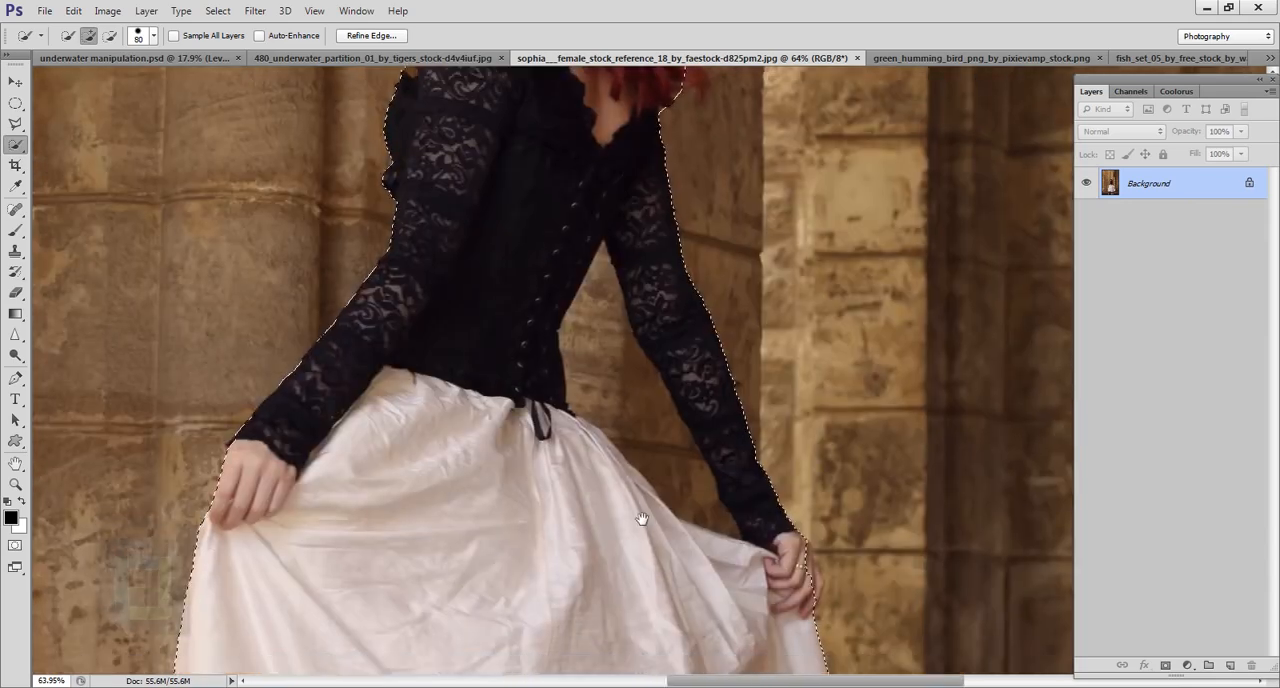
Step: Trim the excess wall beside the woman's skirt-holding hand from the selection, reducing the Quick Selection brush to 40 px
{"action": "left_click_drag", "start_coordinate": [643, 520], "coordinate": [540, 306]}
{"action": "left_click_drag", "start_coordinate": [719, 384], "coordinate": [716, 399]}
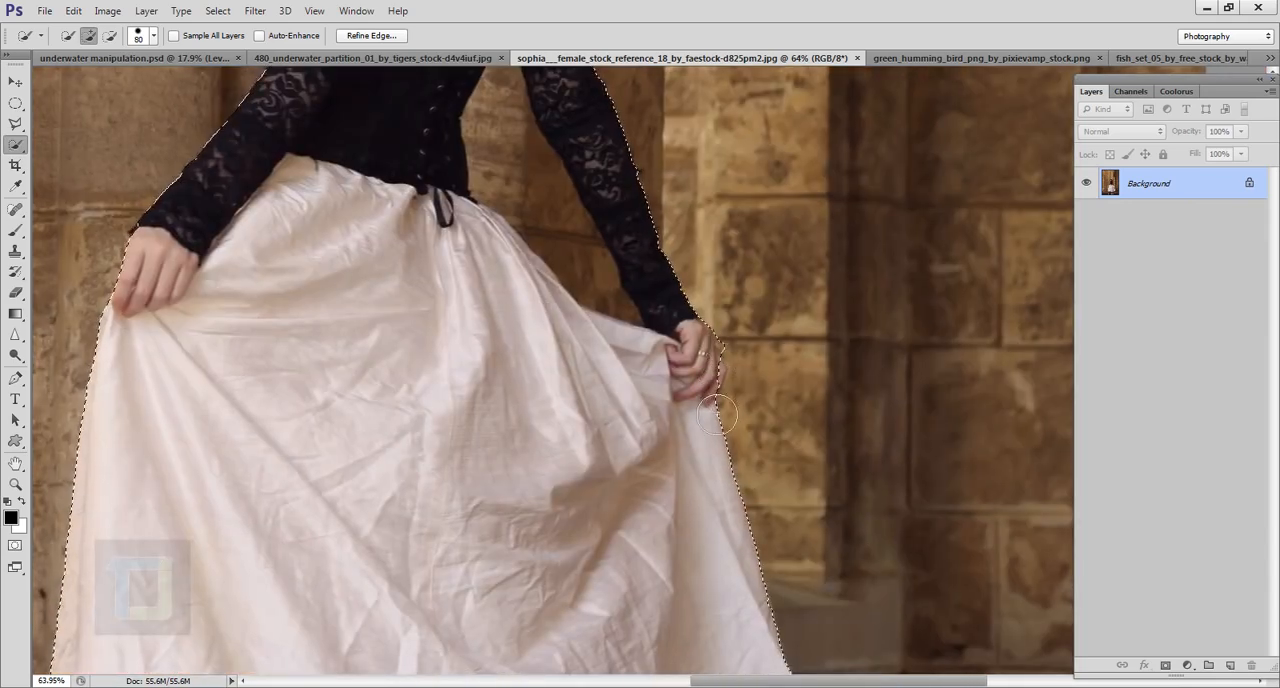
{"action": "scroll", "coordinate": [709, 397], "scroll_direction": "up", "scroll_amount": 4}
{"action": "scroll", "coordinate": [737, 430], "scroll_direction": "up", "scroll_amount": 4}
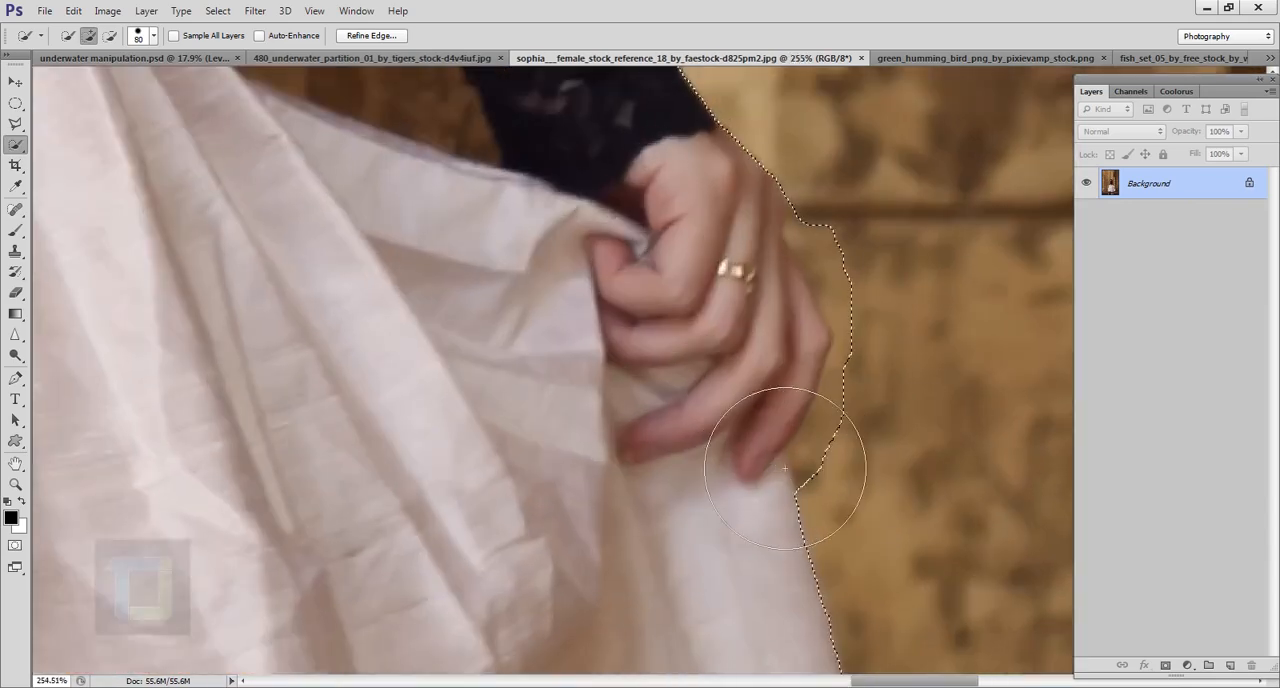
{"action": "mouse_move", "coordinate": [869, 387]}
{"action": "left_mouse_down"}
{"action": "mouse_move", "coordinate": [819, 428]}
{"action": "mouse_move", "coordinate": [821, 408]}
{"action": "mouse_move", "coordinate": [780, 372]}
{"action": "mouse_move", "coordinate": [788, 319]}
{"action": "mouse_move", "coordinate": [771, 377]}
{"action": "mouse_move", "coordinate": [821, 410]}
{"action": "mouse_move", "coordinate": [793, 368]}
{"action": "mouse_move", "coordinate": [836, 376]}
{"action": "mouse_move", "coordinate": [879, 275]}
{"action": "left_mouse_up"}
{"action": "key", "text": "bracketleft"}
{"action": "key", "text": "bracketleft"}
{"action": "key", "text": "bracketleft"}
{"action": "key", "text": "bracketleft"}
{"action": "left_click", "coordinate": [843, 246], "text": "alt"}
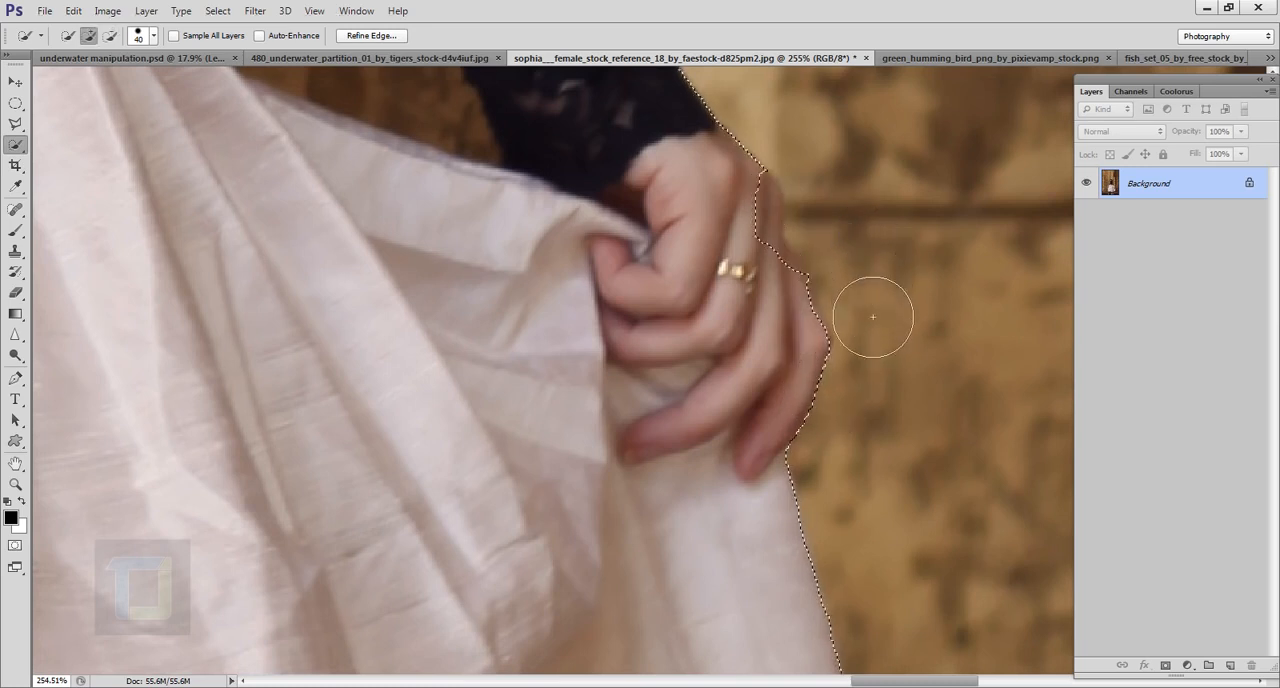
Step: Add the missing outer edge of the hand below the wrist to the selection with the Magnetic Lasso tool
{"action": "scroll", "coordinate": [871, 366], "scroll_direction": "up", "scroll_amount": 2}
{"action": "left_click_drag", "start_coordinate": [709, 314], "coordinate": [760, 412]}
{"action": "left_click", "coordinate": [15, 123]}
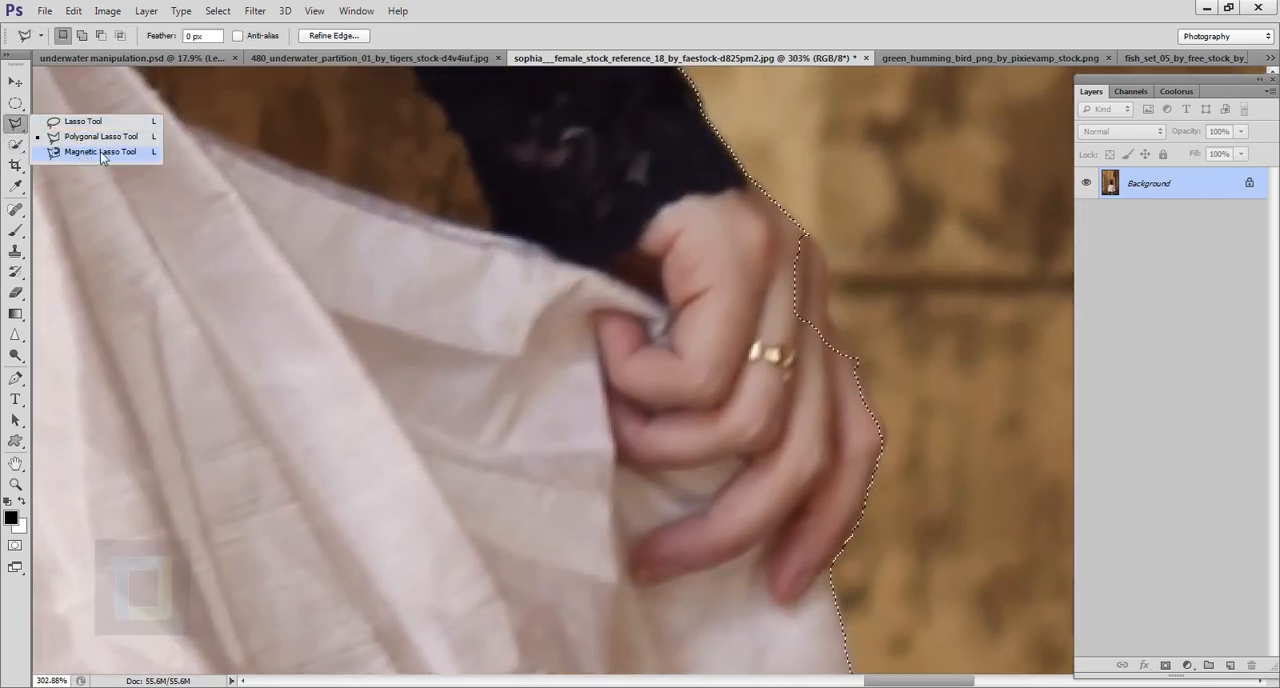
{"action": "left_click", "coordinate": [100, 151]}
{"action": "scroll", "coordinate": [830, 360], "scroll_direction": "down", "scroll_amount": 2}
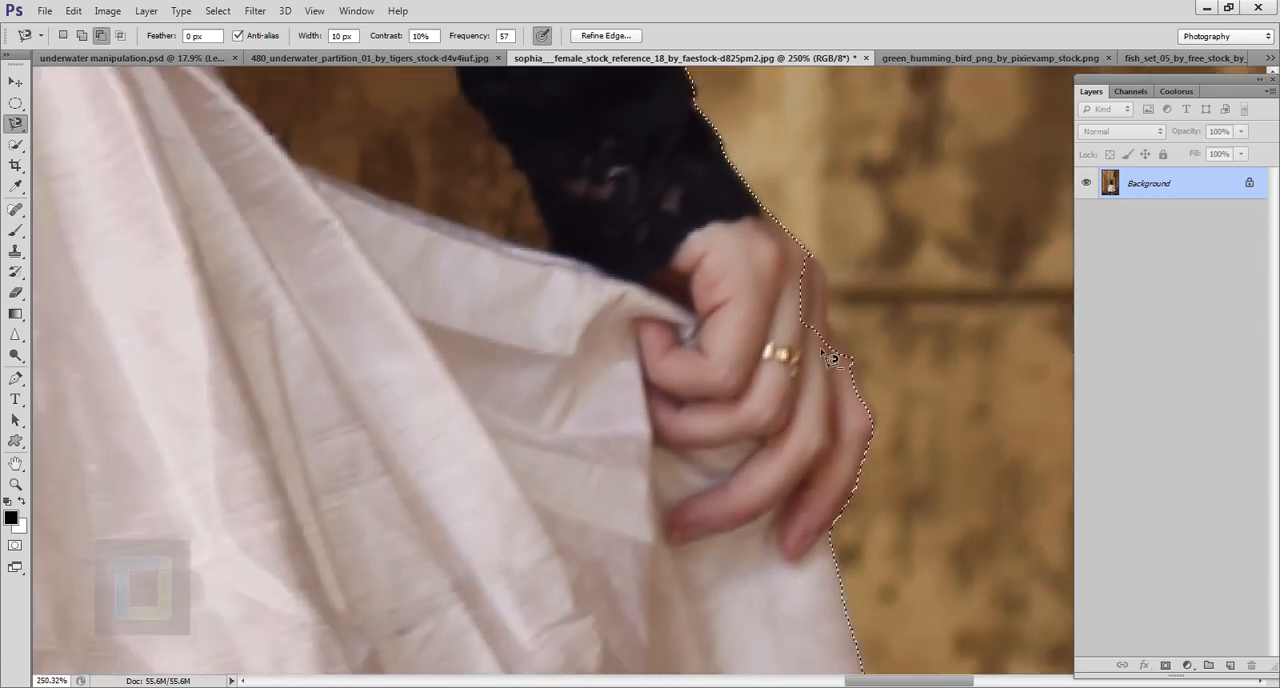
{"action": "left_click", "coordinate": [83, 37]}
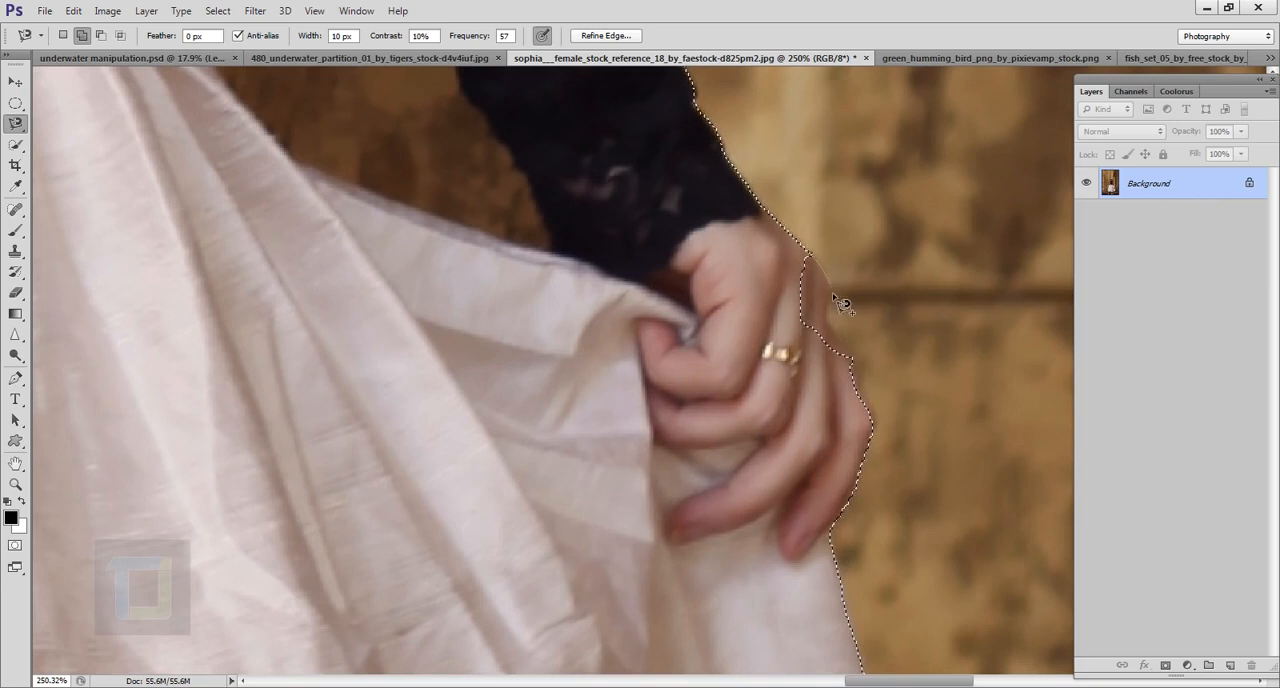
{"action": "left_click", "coordinate": [807, 253]}
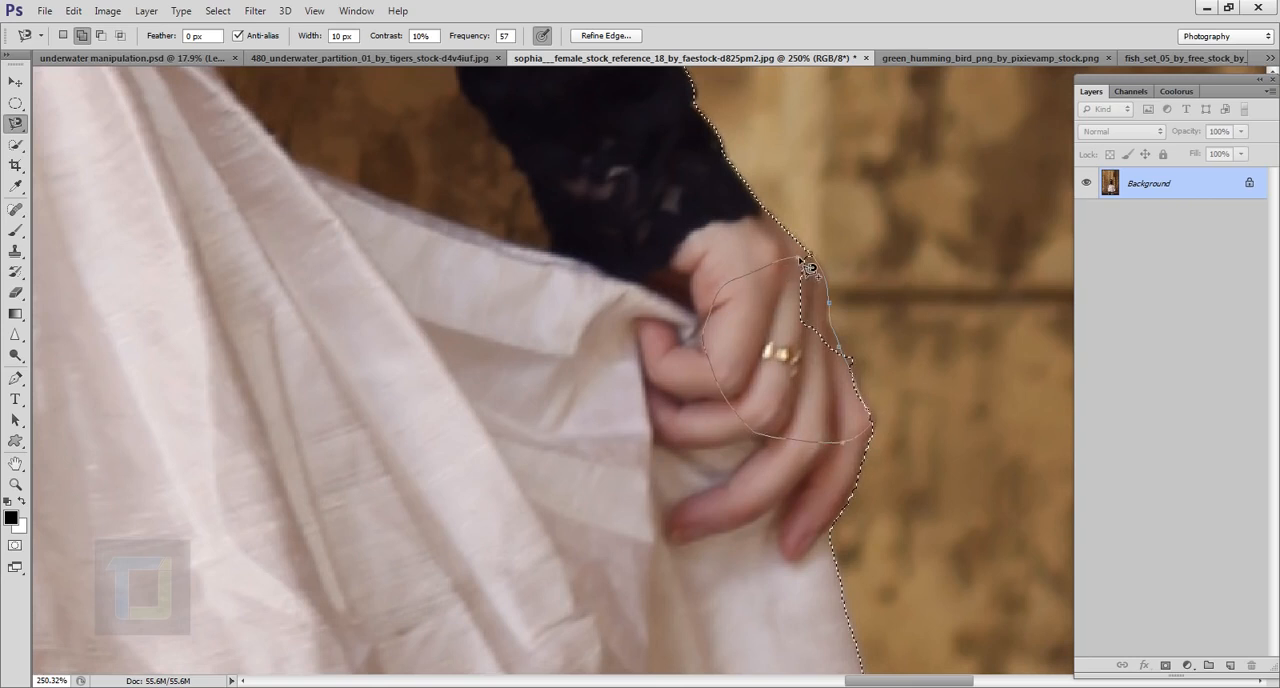
{"action": "left_click", "coordinate": [808, 267]}
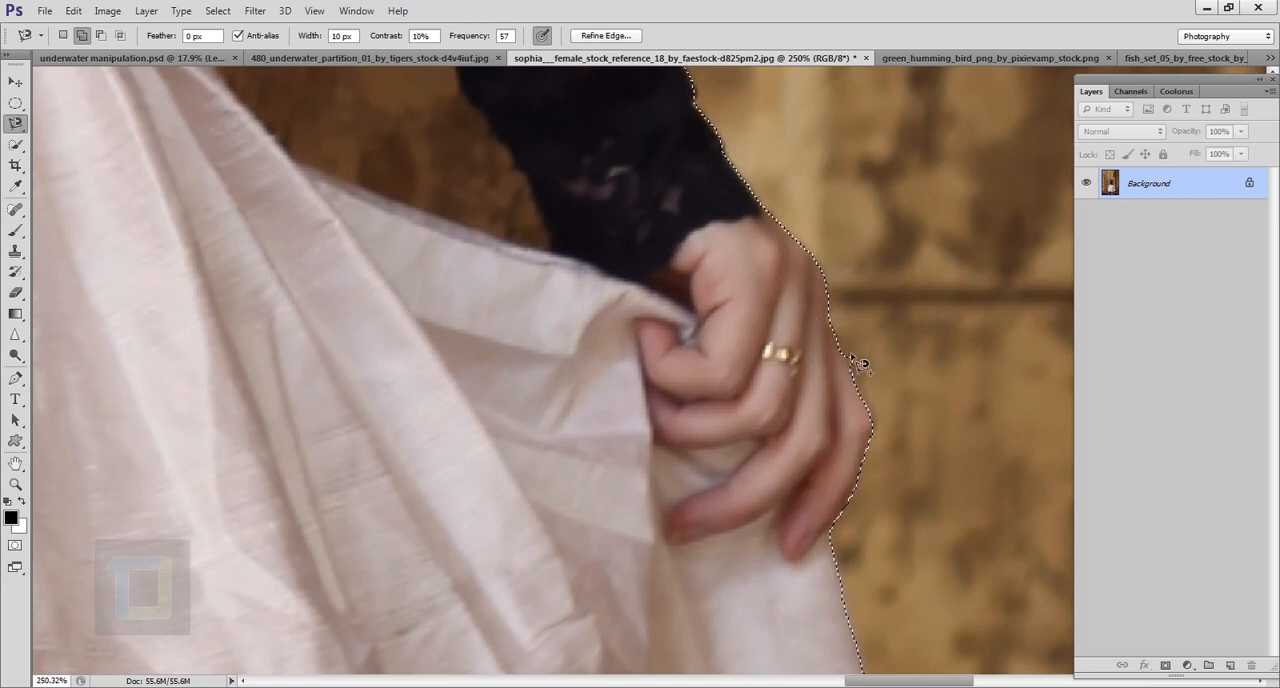
Step: Subtract the small bump of wall beside the knuckles from the selection using the Magnetic Lasso
{"action": "scroll", "coordinate": [851, 357], "scroll_direction": "up", "scroll_amount": 5}
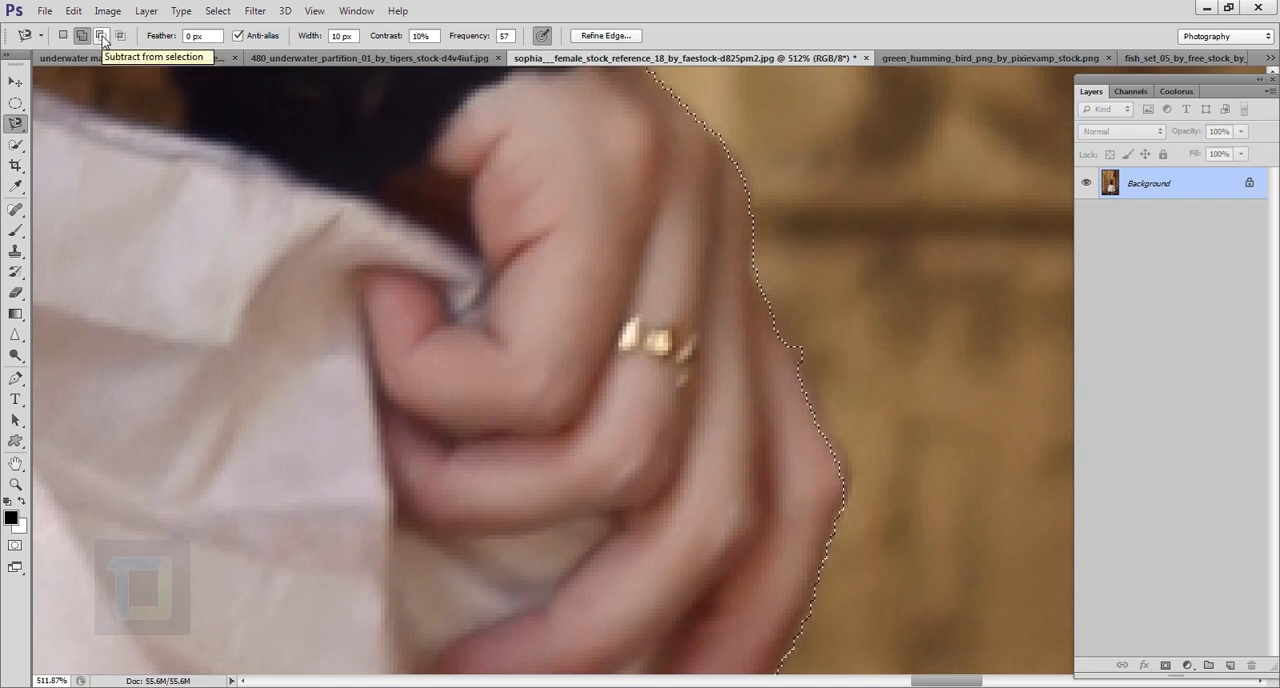
{"action": "left_click", "coordinate": [102, 38]}
{"action": "left_click", "coordinate": [803, 390]}
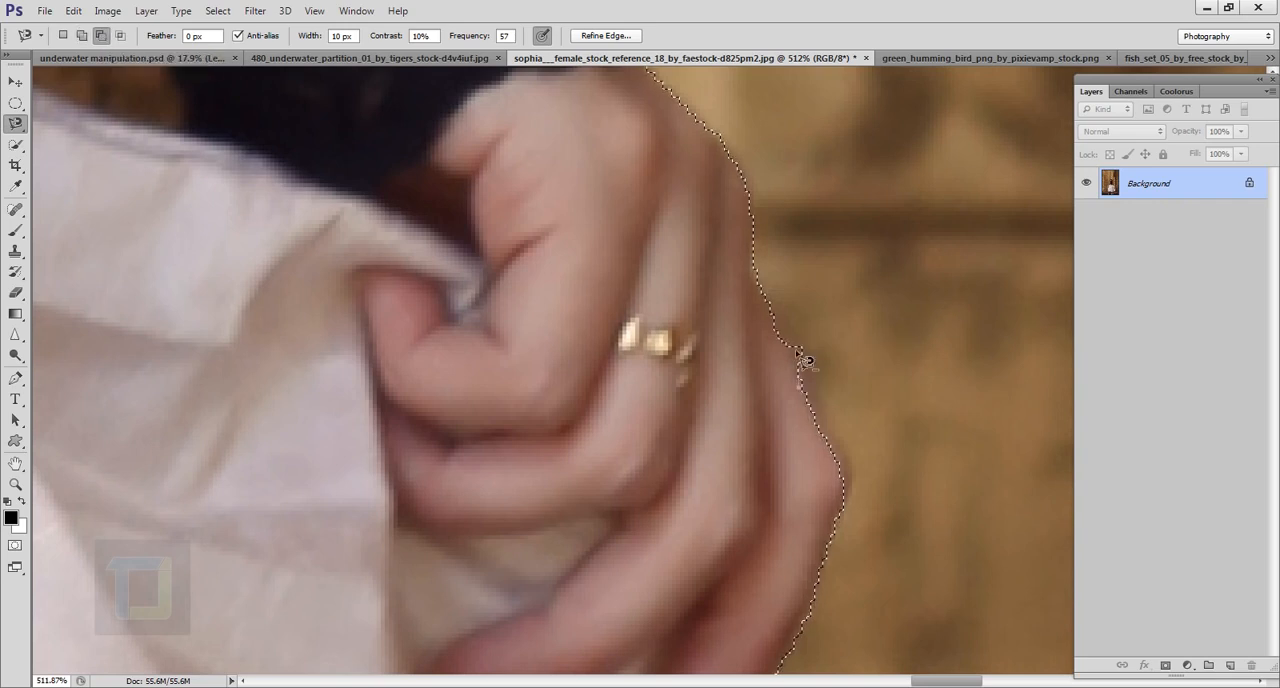
{"action": "left_click", "coordinate": [779, 316]}
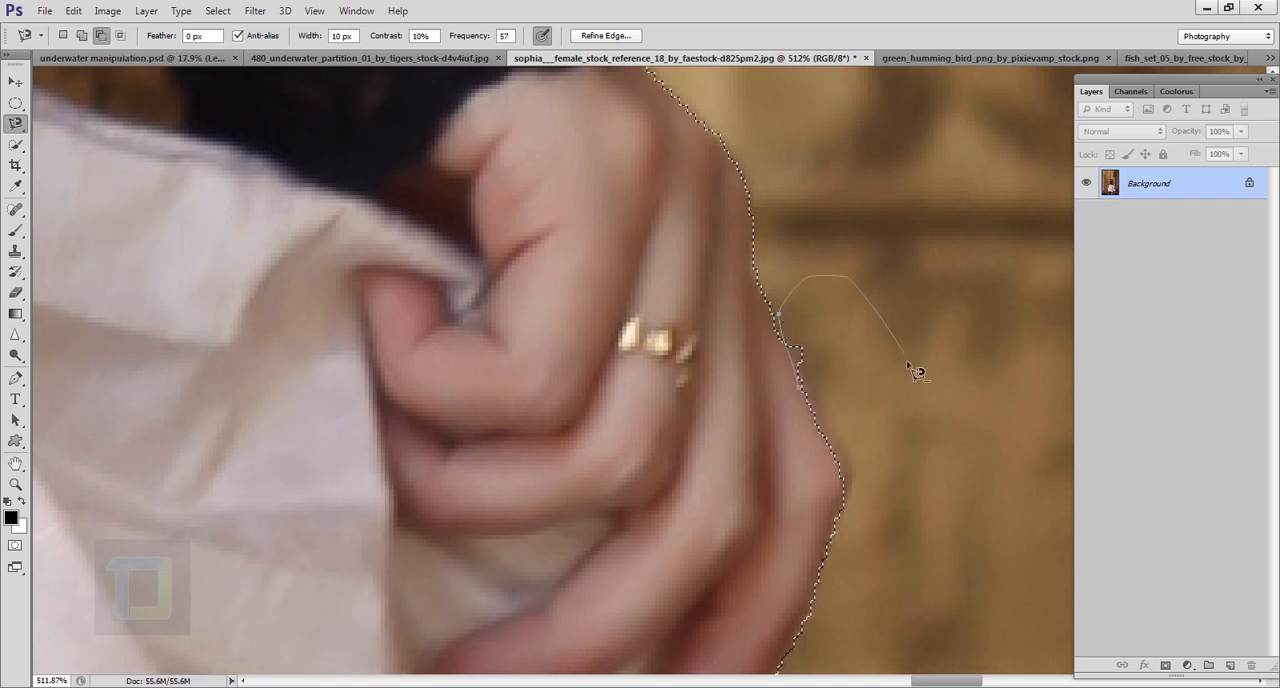
{"action": "double_click", "coordinate": [831, 414]}
Step: Subtract the wall showing in the gap between the woman's trailing arm, torso and skirt with a 40 px Quick Selection brush
{"action": "scroll", "coordinate": [831, 413], "scroll_direction": "down", "scroll_amount": 6}
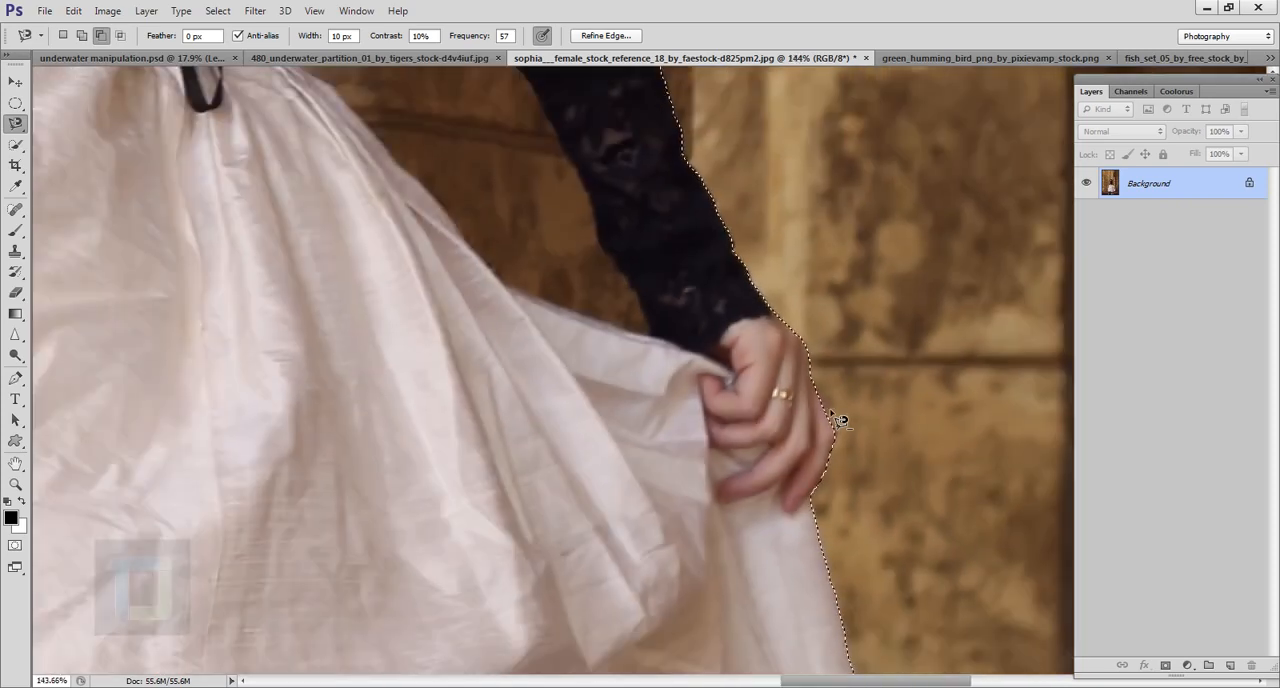
{"action": "scroll", "coordinate": [831, 412], "scroll_direction": "down", "scroll_amount": 5}
{"action": "scroll", "coordinate": [662, 269], "scroll_direction": "up", "scroll_amount": 2}
{"action": "left_click_drag", "start_coordinate": [663, 226], "coordinate": [660, 480]}
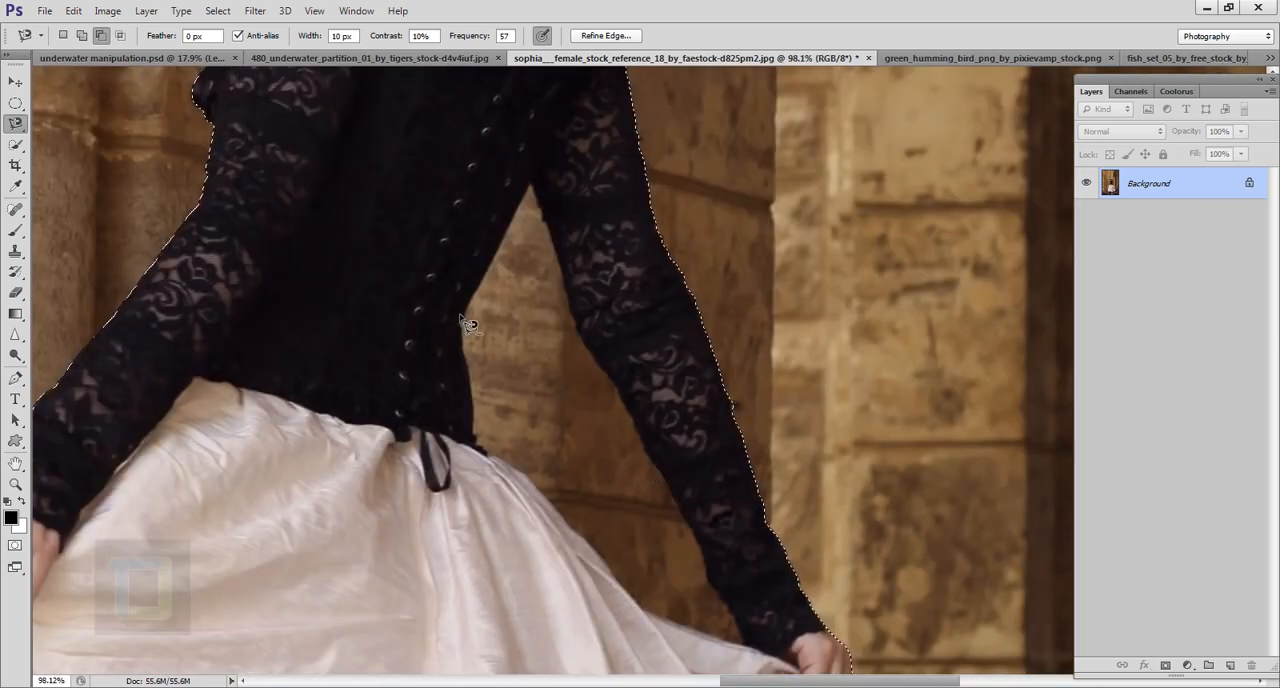
{"action": "scroll", "coordinate": [463, 322], "scroll_direction": "down", "scroll_amount": 2}
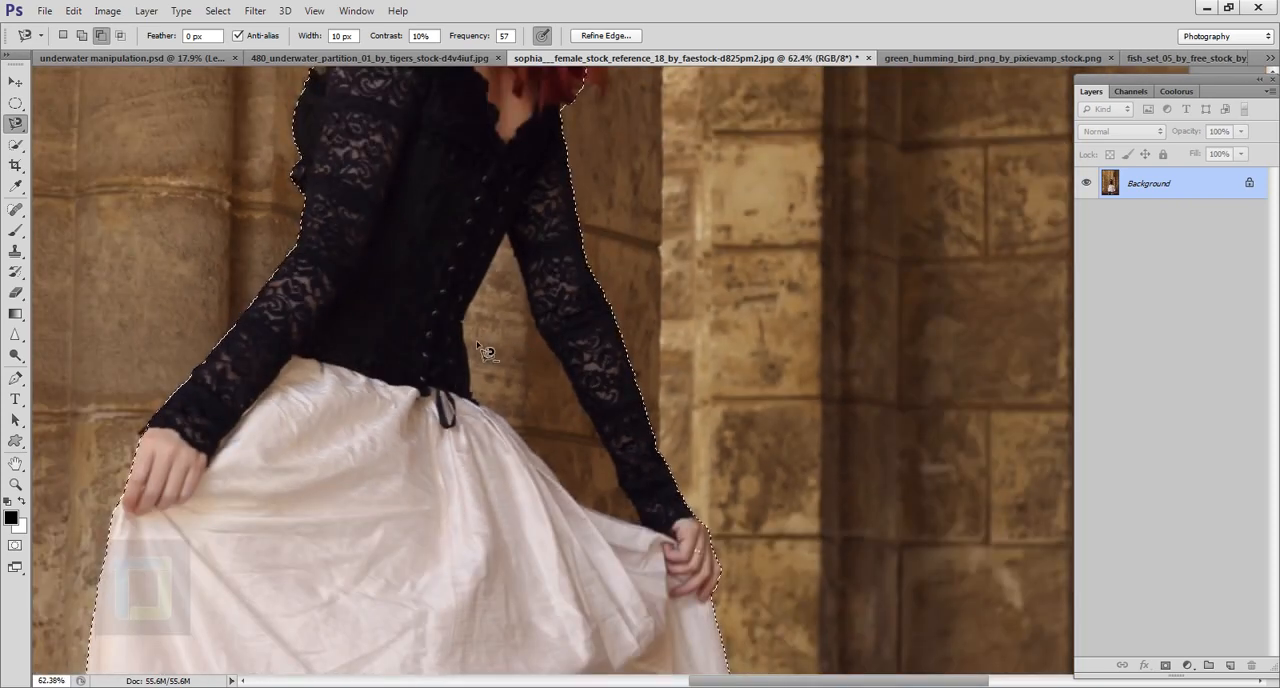
{"action": "left_click", "coordinate": [16, 147]}
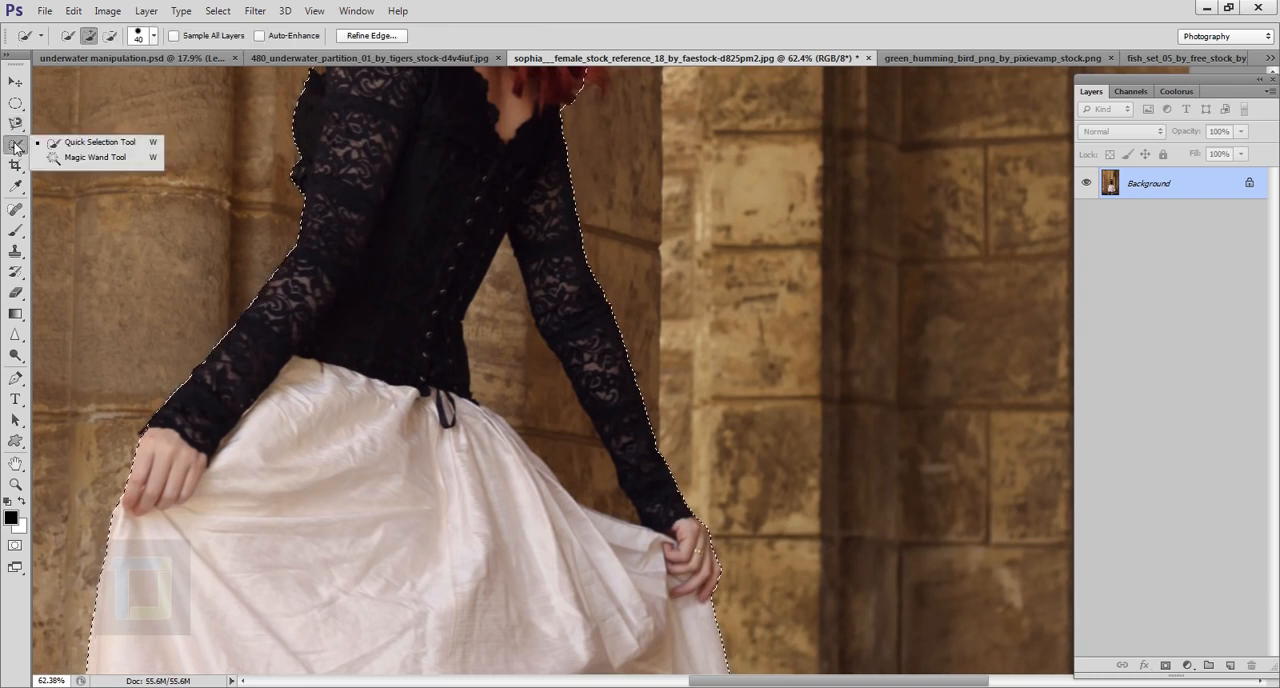
{"action": "left_click", "coordinate": [75, 143]}
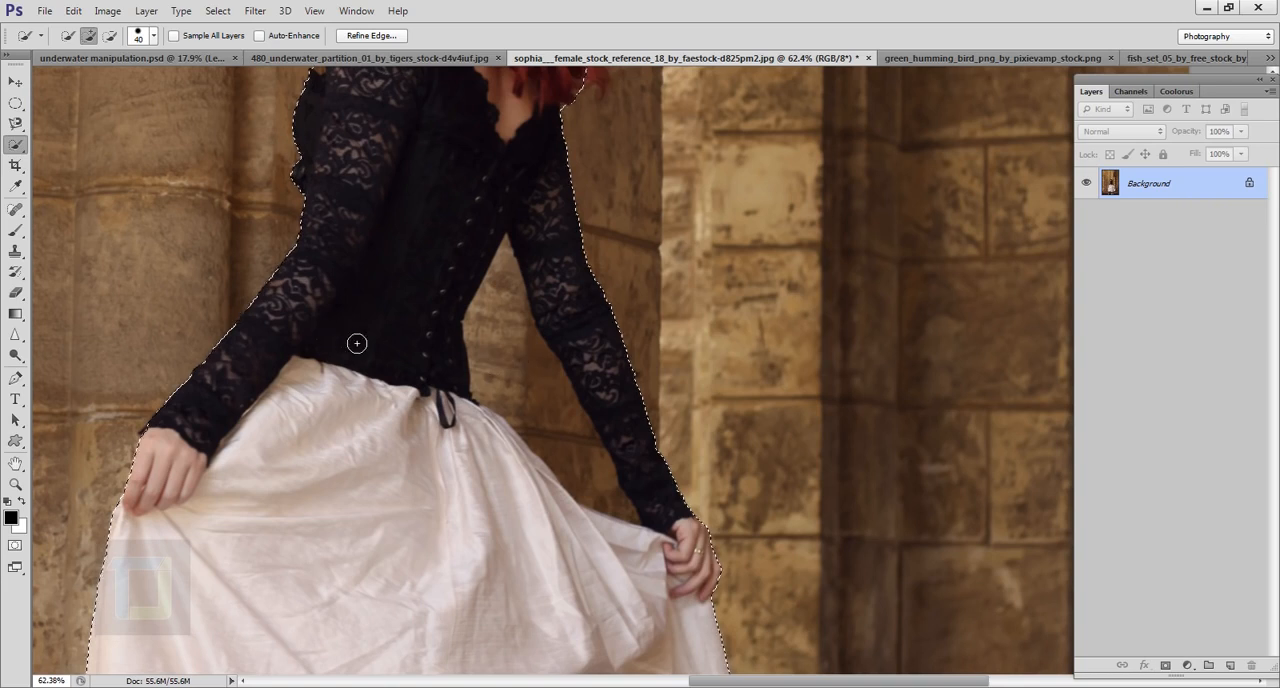
{"action": "left_click", "coordinate": [111, 37]}
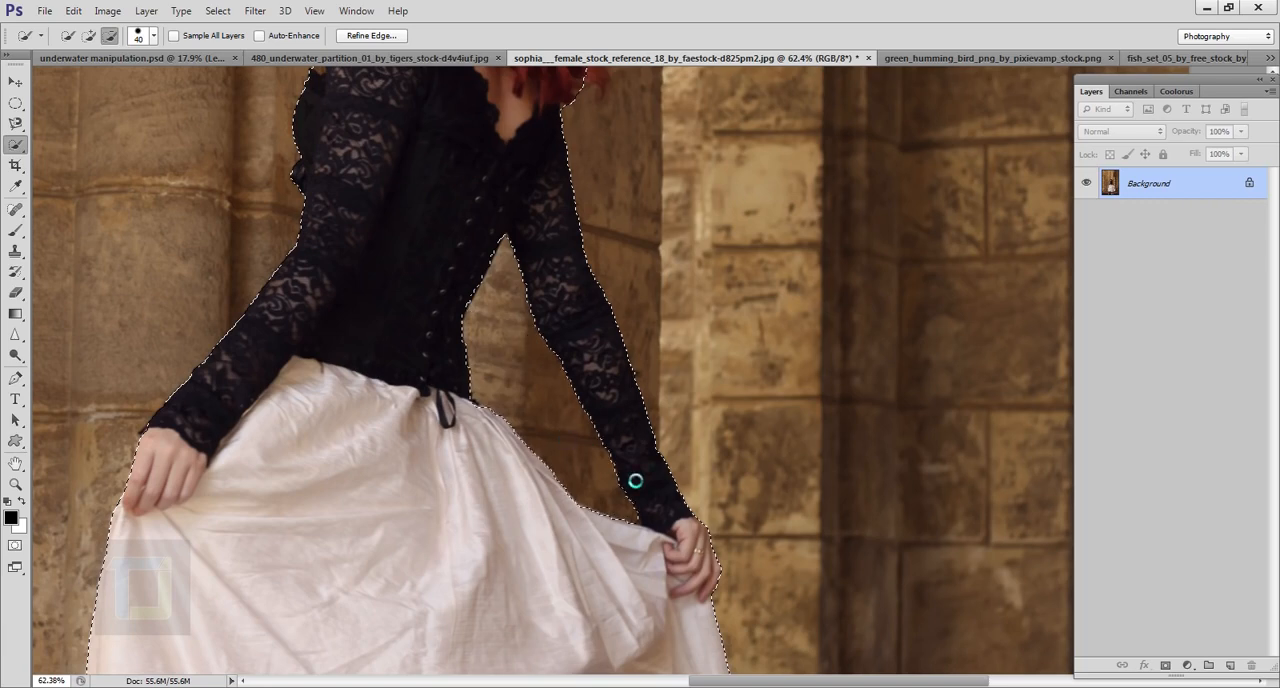
Step: Add the sheer petticoat ruffles below the skirt's hem to the selection with the 40 px Quick Selection brush
{"action": "scroll", "coordinate": [586, 435], "scroll_direction": "down", "scroll_amount": 2}
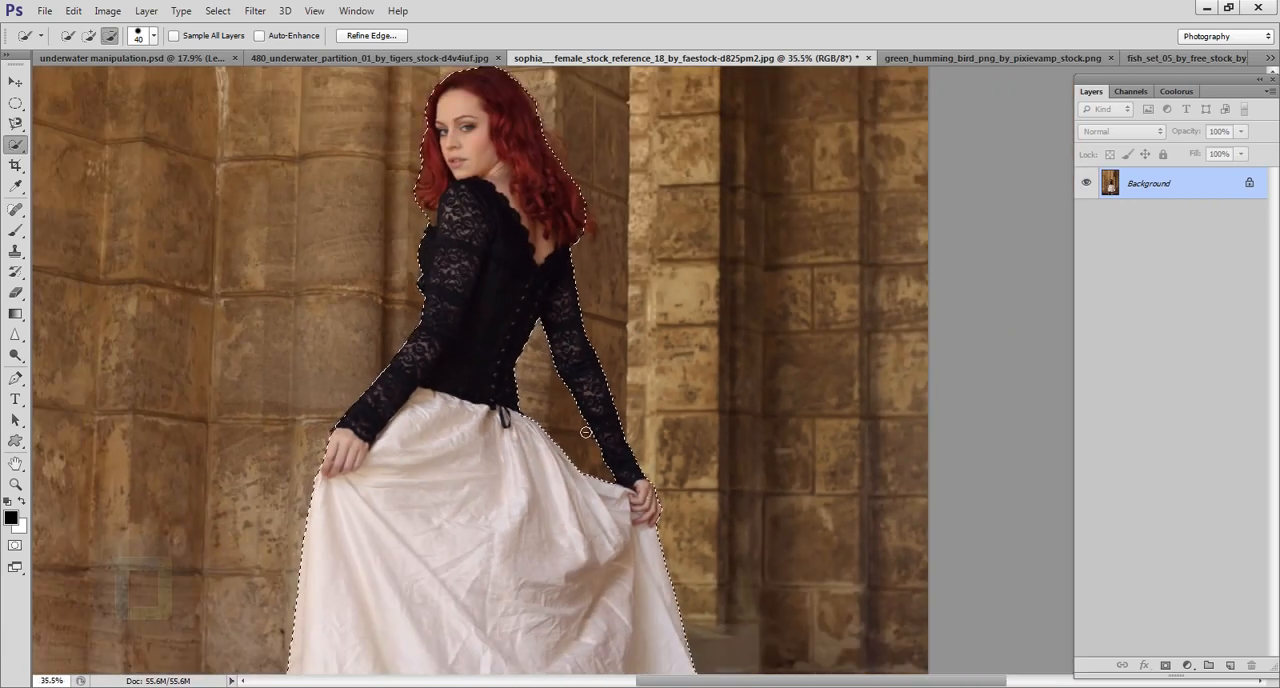
{"action": "scroll", "coordinate": [586, 433], "scroll_direction": "down", "scroll_amount": 3}
{"action": "left_click_drag", "start_coordinate": [531, 566], "coordinate": [514, 200]}
{"action": "scroll", "coordinate": [538, 306], "scroll_direction": "up", "scroll_amount": 4}
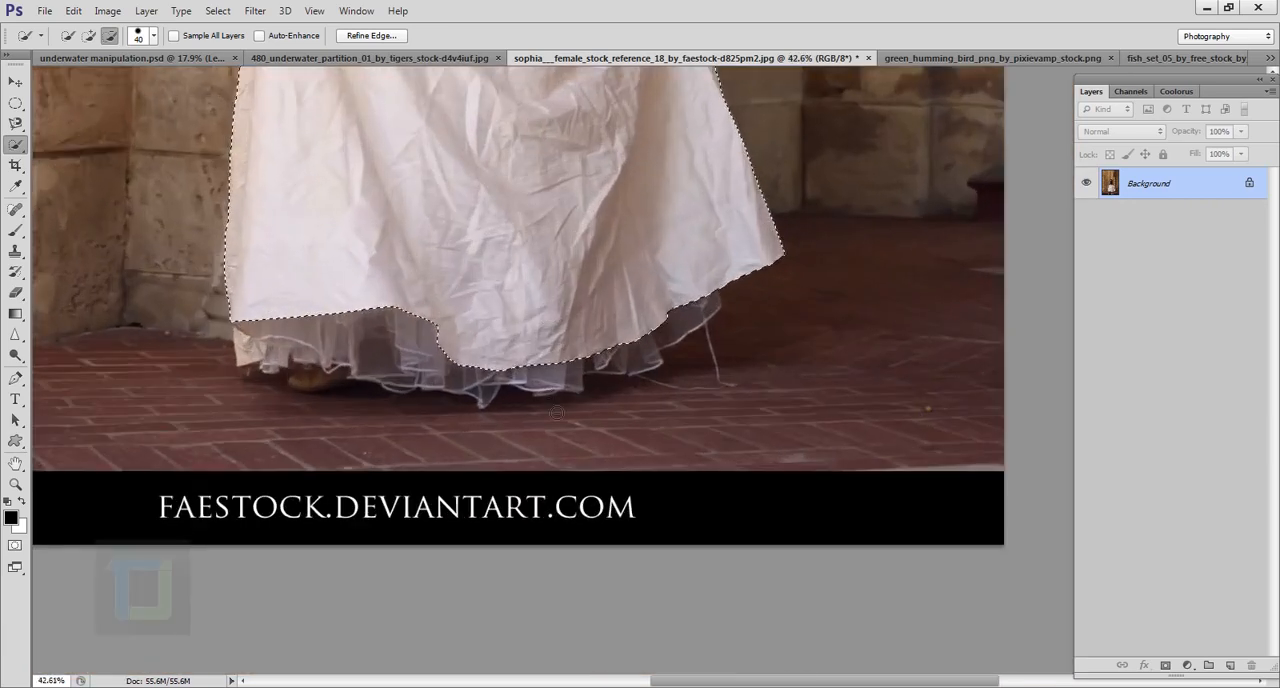
{"action": "scroll", "coordinate": [557, 412], "scroll_direction": "up", "scroll_amount": 2}
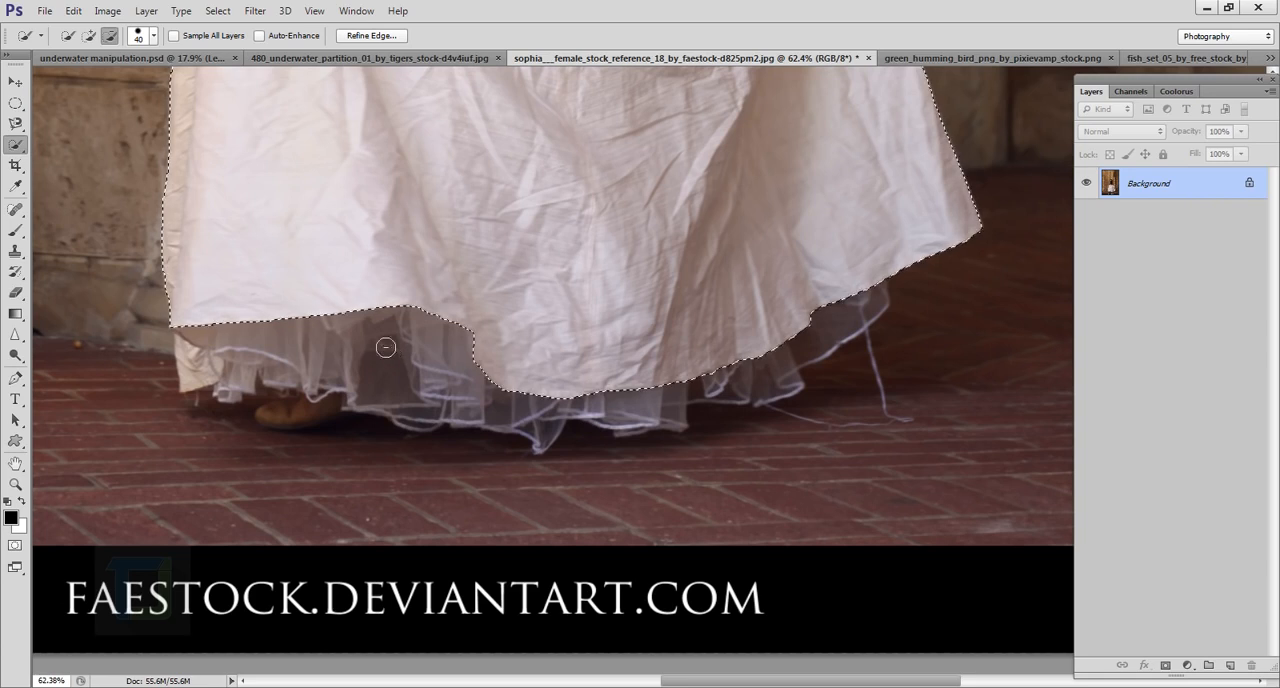
{"action": "left_click", "coordinate": [88, 37]}
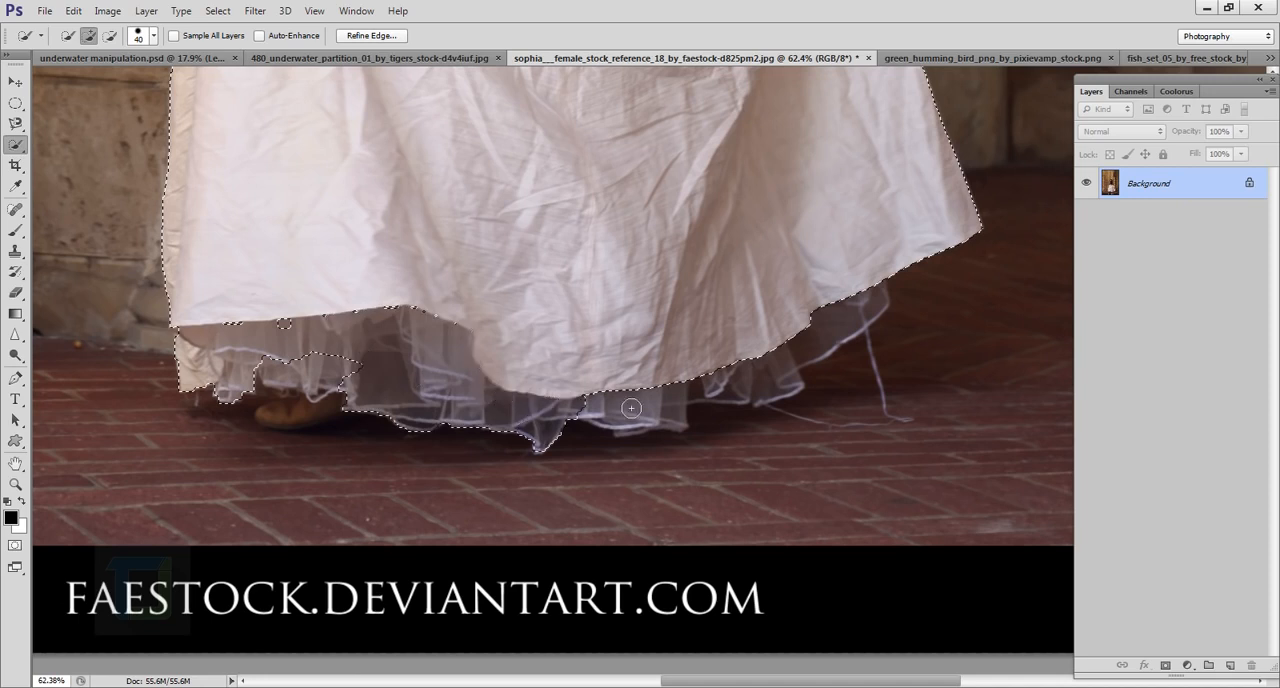
{"action": "mouse_move", "coordinate": [760, 372]}
{"action": "left_mouse_down"}
{"action": "mouse_move", "coordinate": [846, 337]}
{"action": "mouse_move", "coordinate": [497, 353]}
{"action": "left_mouse_up"}
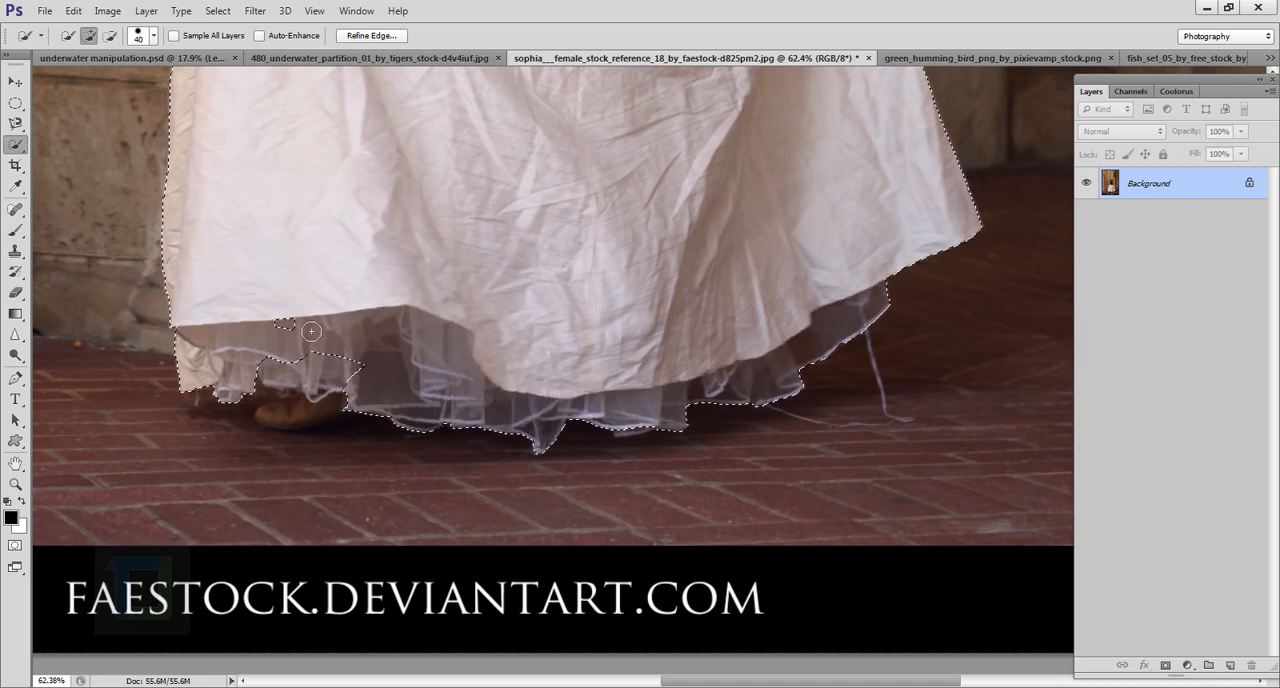
{"action": "left_click_drag", "start_coordinate": [311, 331], "coordinate": [278, 327]}
{"action": "left_click_drag", "start_coordinate": [287, 392], "coordinate": [330, 380]}
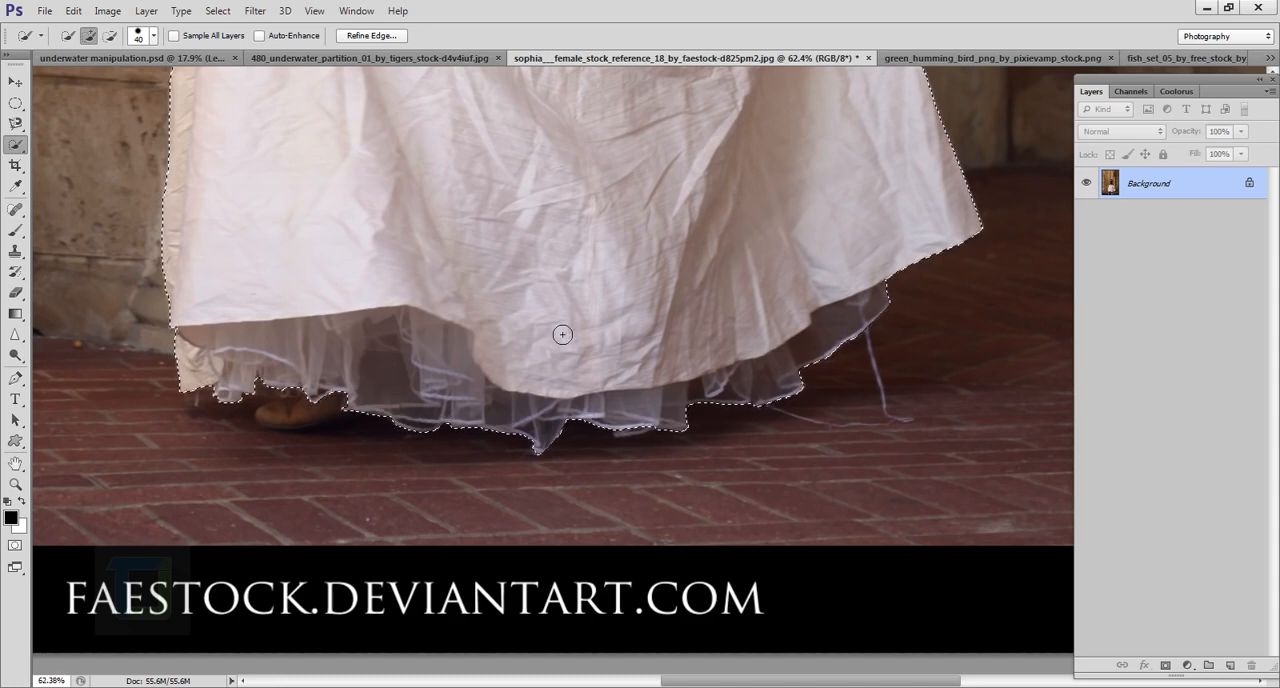
Step: Check the selection around the whole figure and add a layer mask from it to hide the background
{"action": "scroll", "coordinate": [557, 329], "scroll_direction": "down", "scroll_amount": 3}
{"action": "scroll", "coordinate": [557, 329], "scroll_direction": "down", "scroll_amount": 3}
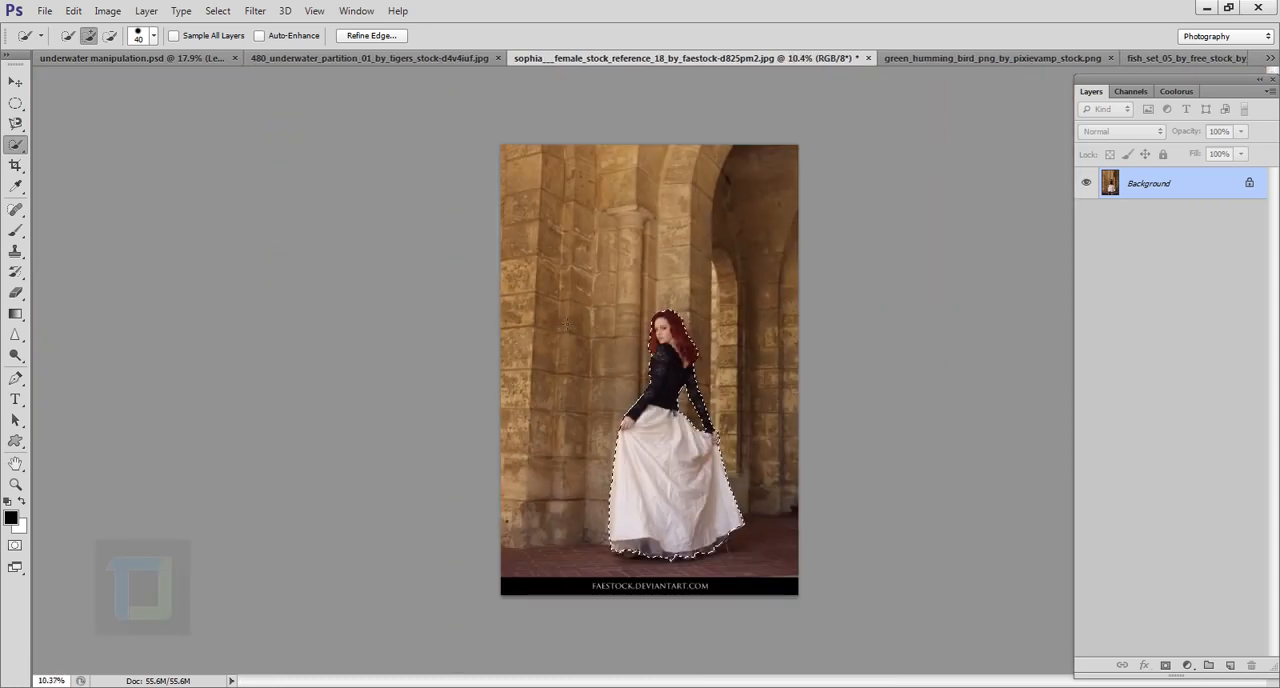
{"action": "scroll", "coordinate": [759, 387], "scroll_direction": "up", "scroll_amount": 4}
{"action": "left_click_drag", "start_coordinate": [692, 486], "coordinate": [543, 240]}
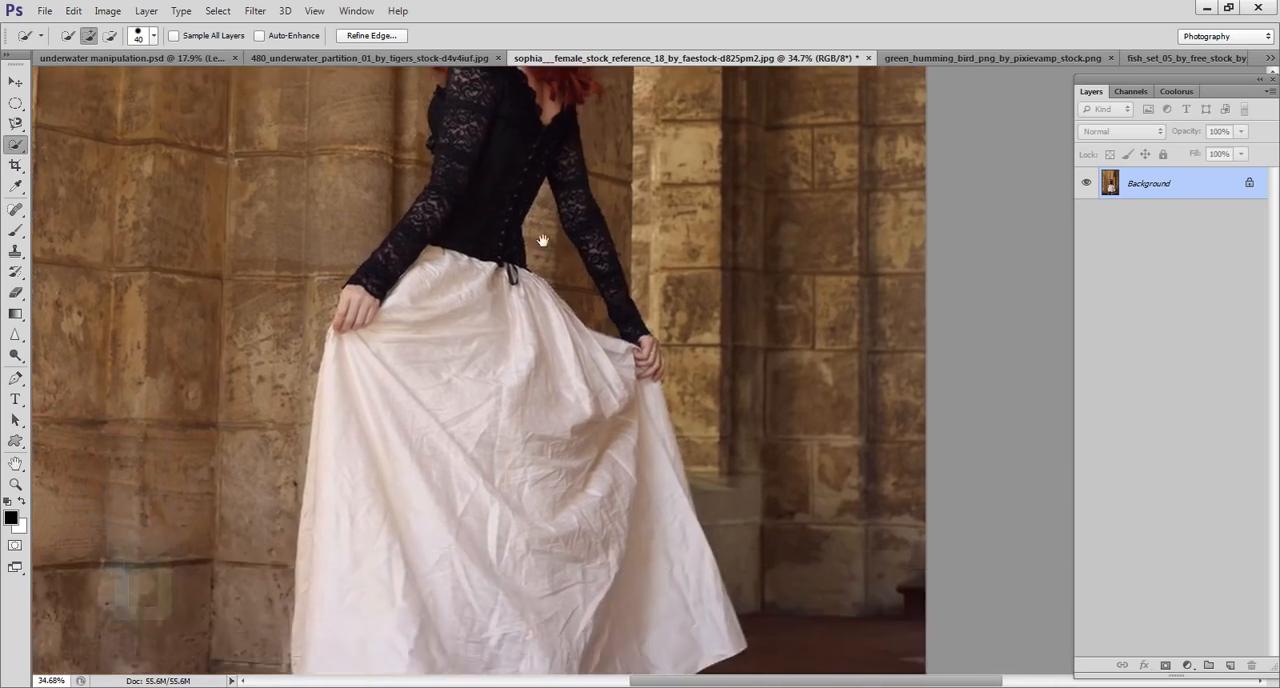
{"action": "scroll", "coordinate": [547, 308], "scroll_direction": "down", "scroll_amount": 4}
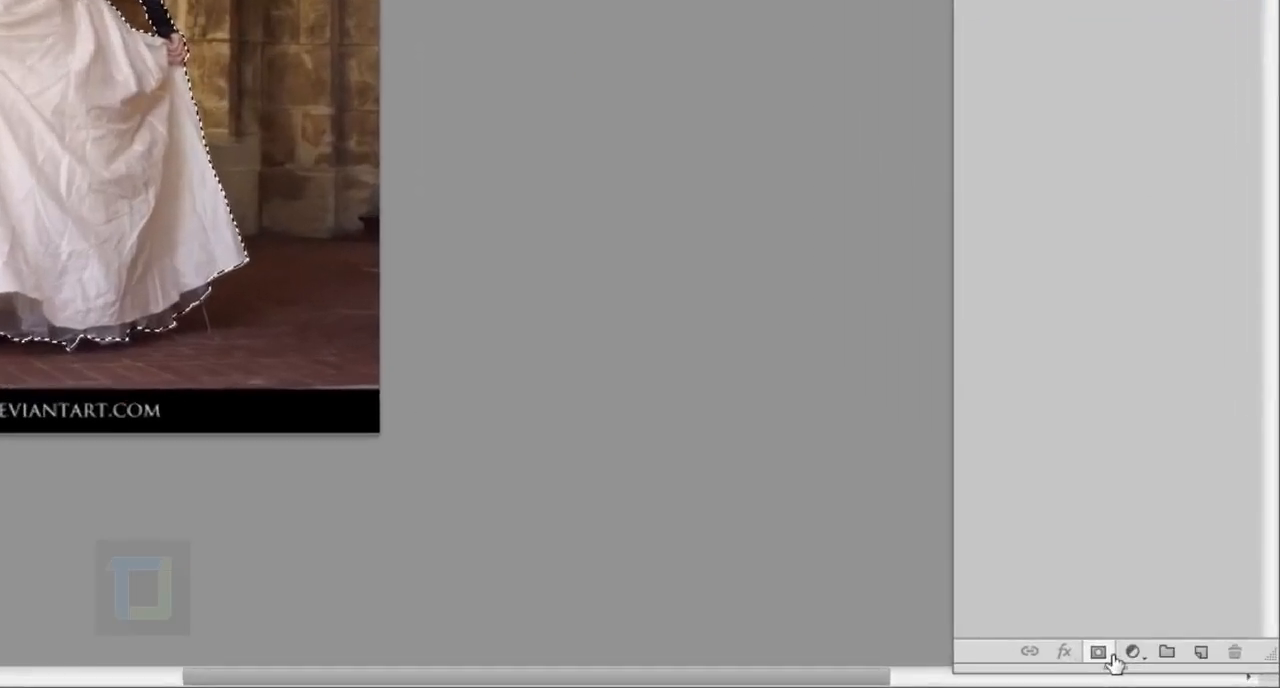
{"action": "scroll", "coordinate": [190, 217], "scroll_direction": "down", "scroll_amount": 1}
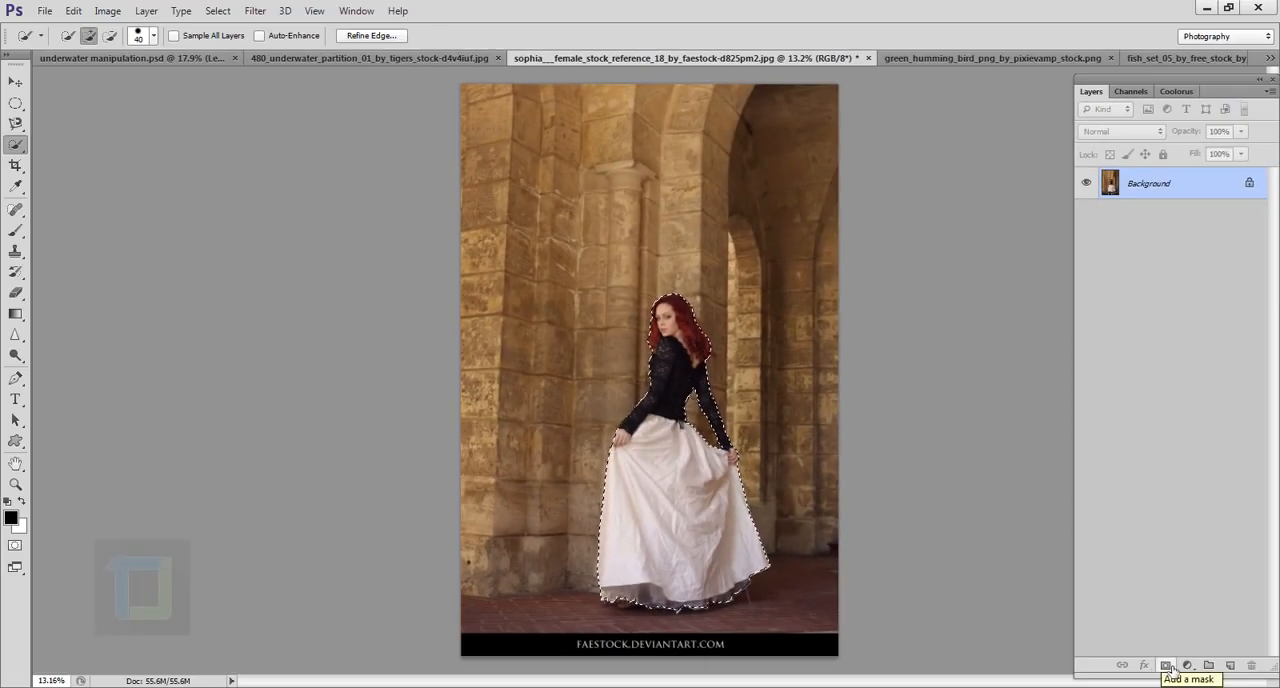
{"action": "left_click", "coordinate": [1167, 666]}
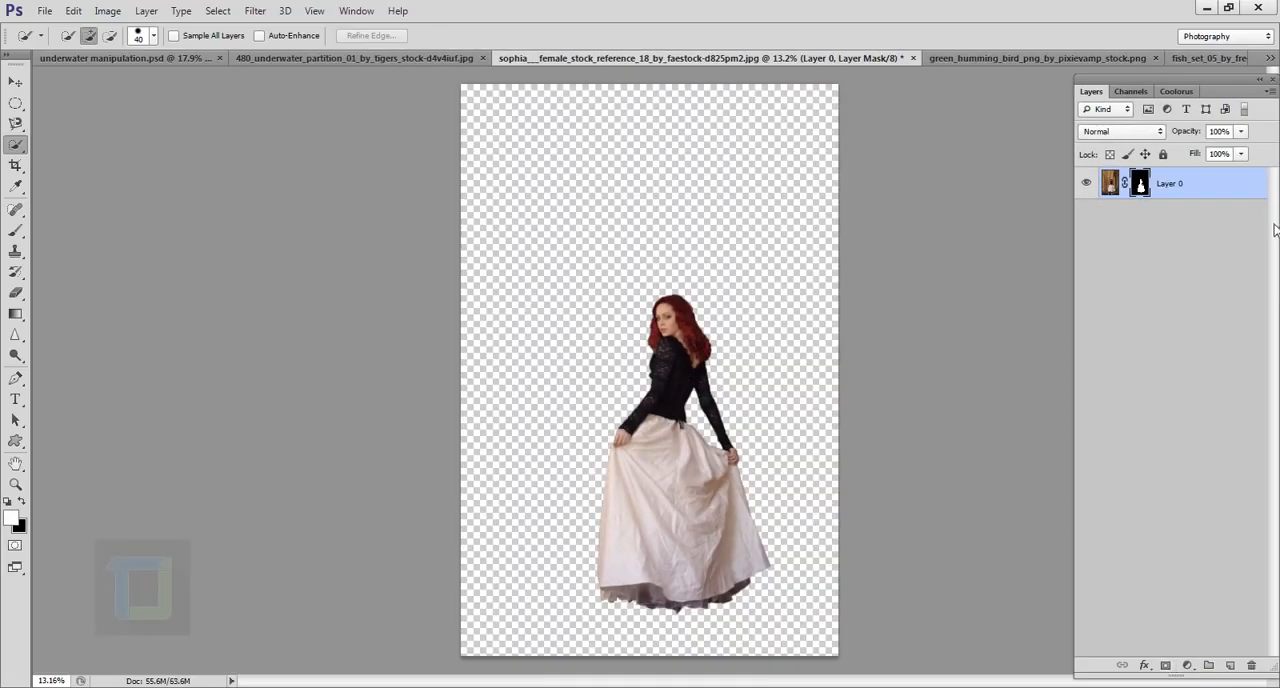
Step: Float the female stock document and copy the masked woman into the underwater partition document with the Move tool
{"action": "left_click", "coordinate": [16, 83]}
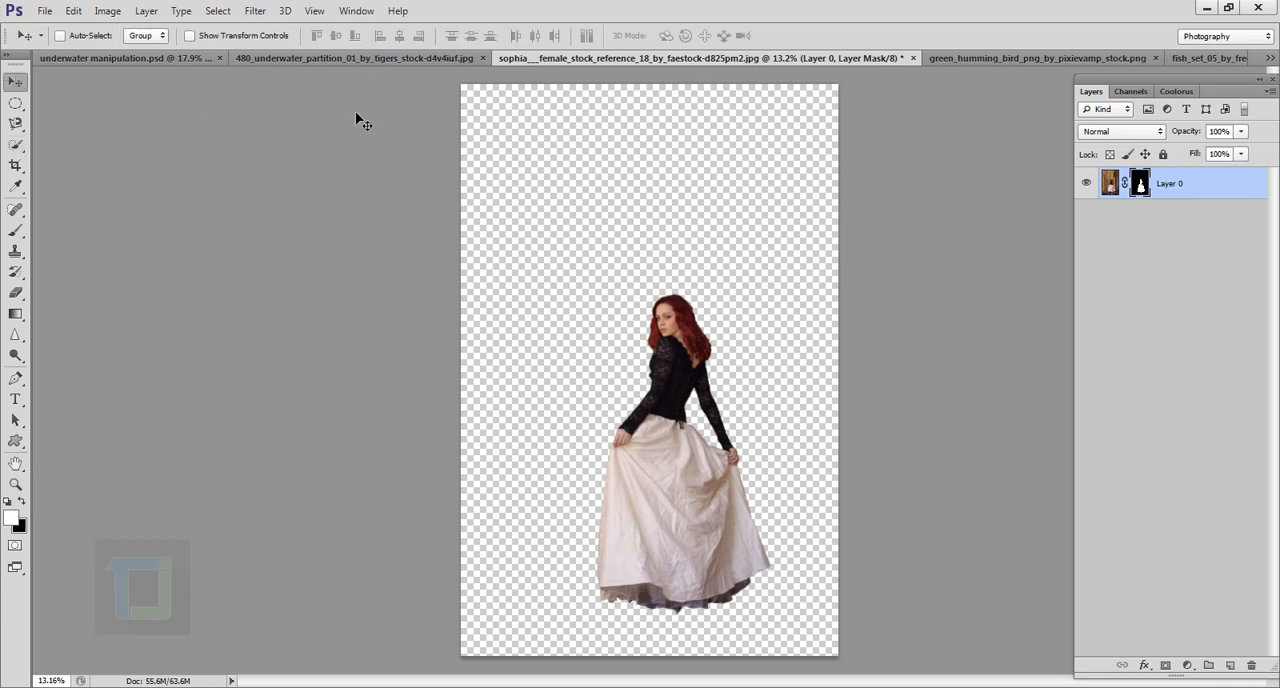
{"action": "left_click", "coordinate": [735, 58]}
{"action": "left_click", "coordinate": [344, 56]}
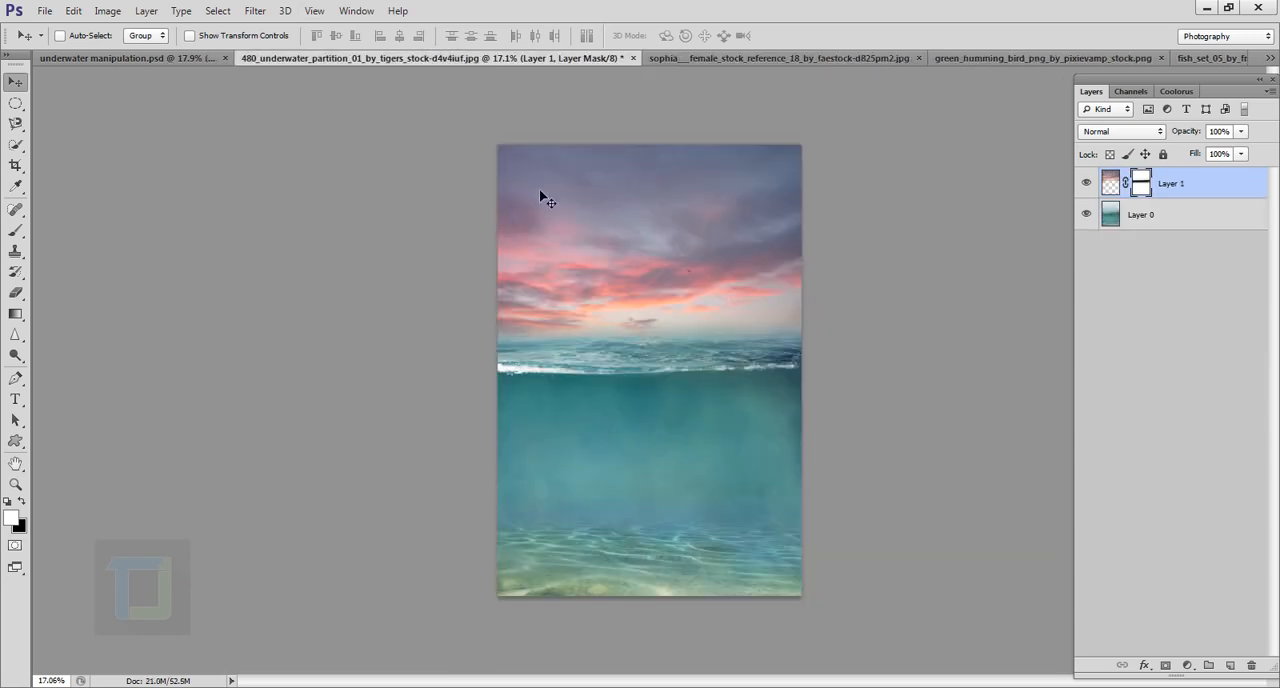
{"action": "left_click", "coordinate": [691, 57]}
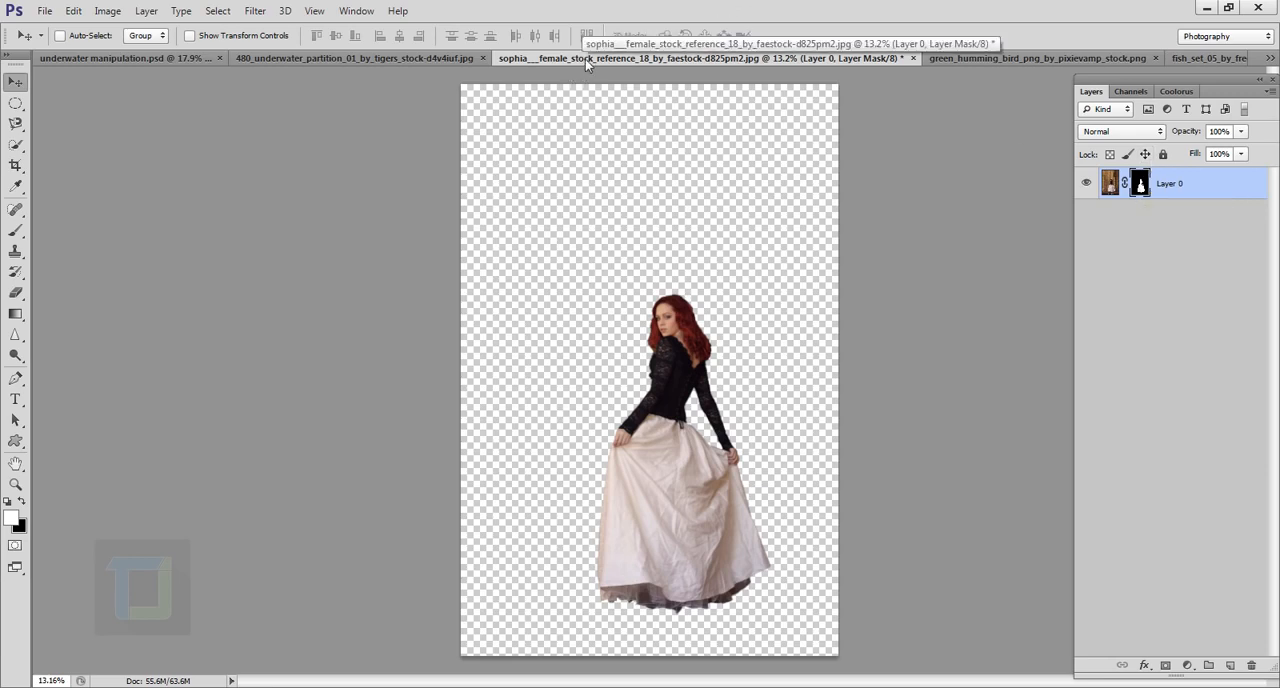
{"action": "left_click_drag", "start_coordinate": [585, 59], "coordinate": [305, 285]}
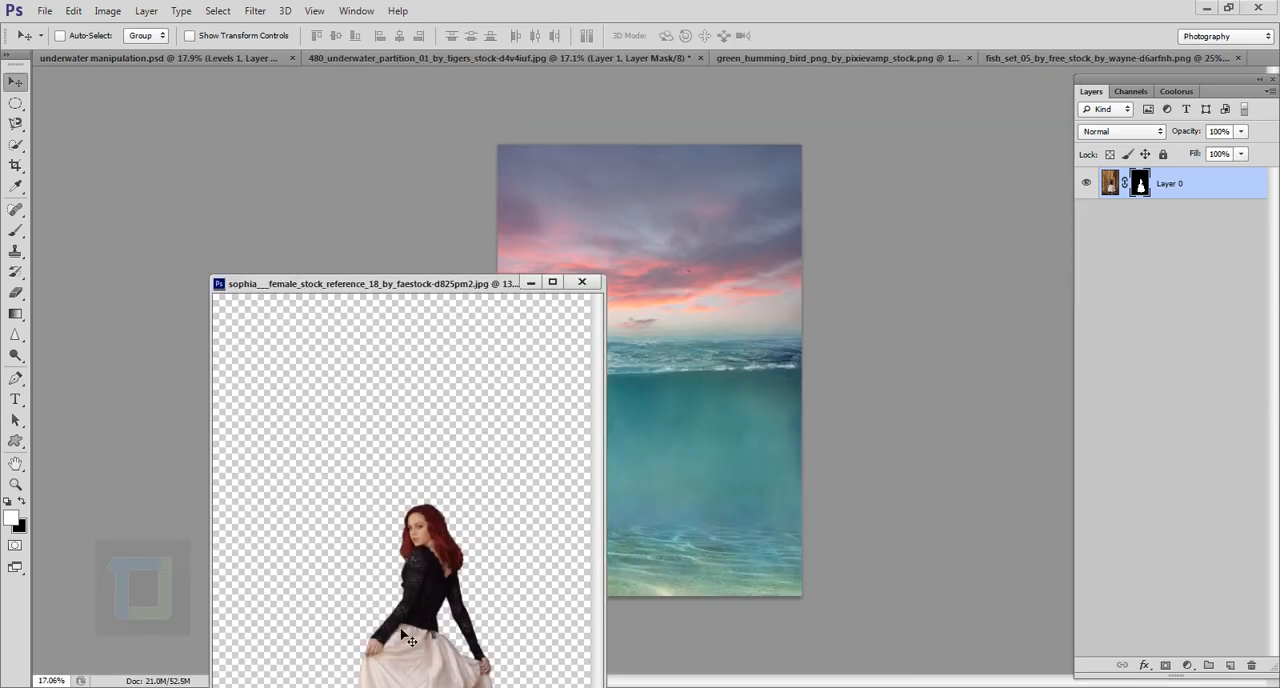
{"action": "left_click_drag", "start_coordinate": [409, 640], "coordinate": [696, 328]}
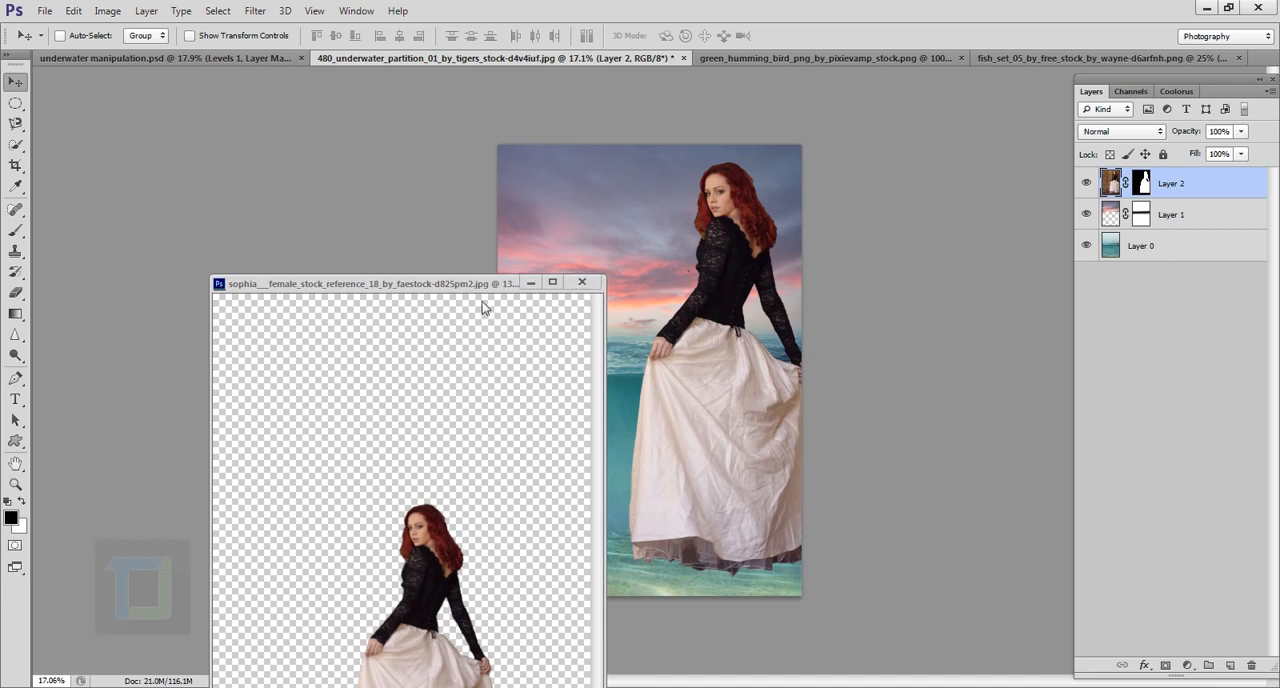
Step: Close the female stock document without saving and move the woman to the middle of the underwater scene
{"action": "left_click", "coordinate": [583, 283]}
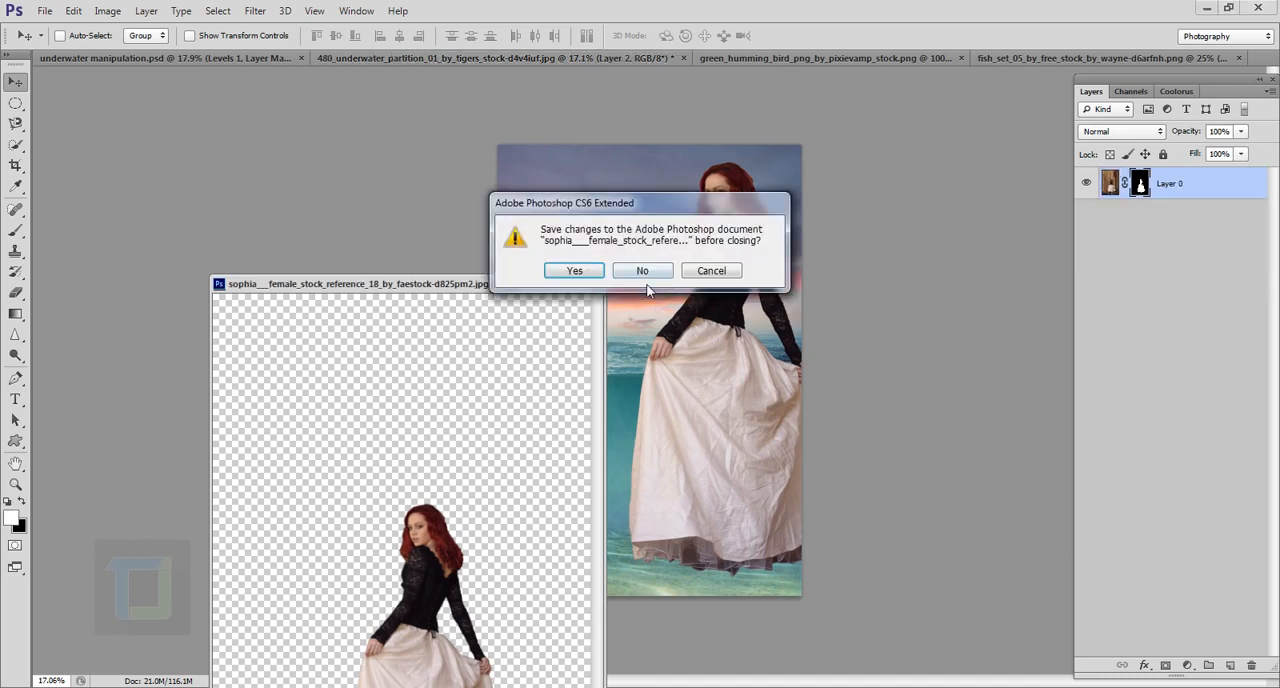
{"action": "left_click", "coordinate": [645, 275]}
{"action": "left_click_drag", "start_coordinate": [714, 340], "coordinate": [650, 378]}
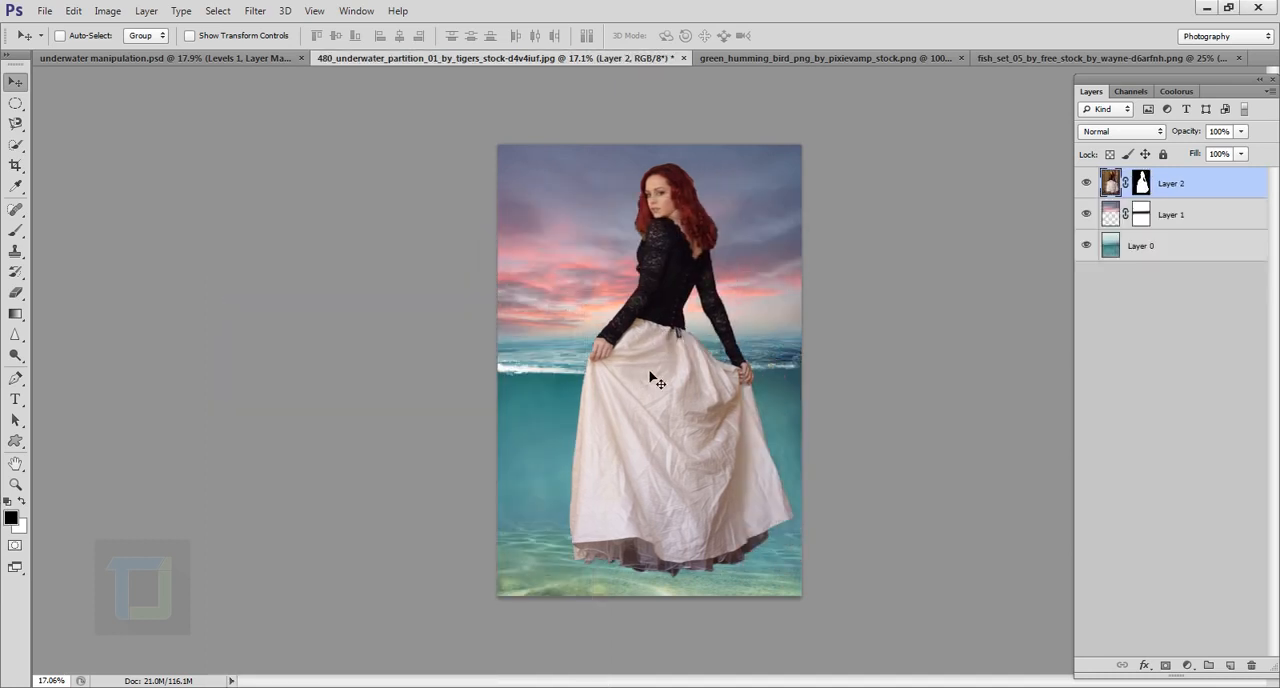
Step: Scale the woman layer proportionally to about 79% and place her right of centre, with the skirt hem above the seabed
{"action": "key", "text": "ctrl+t"}
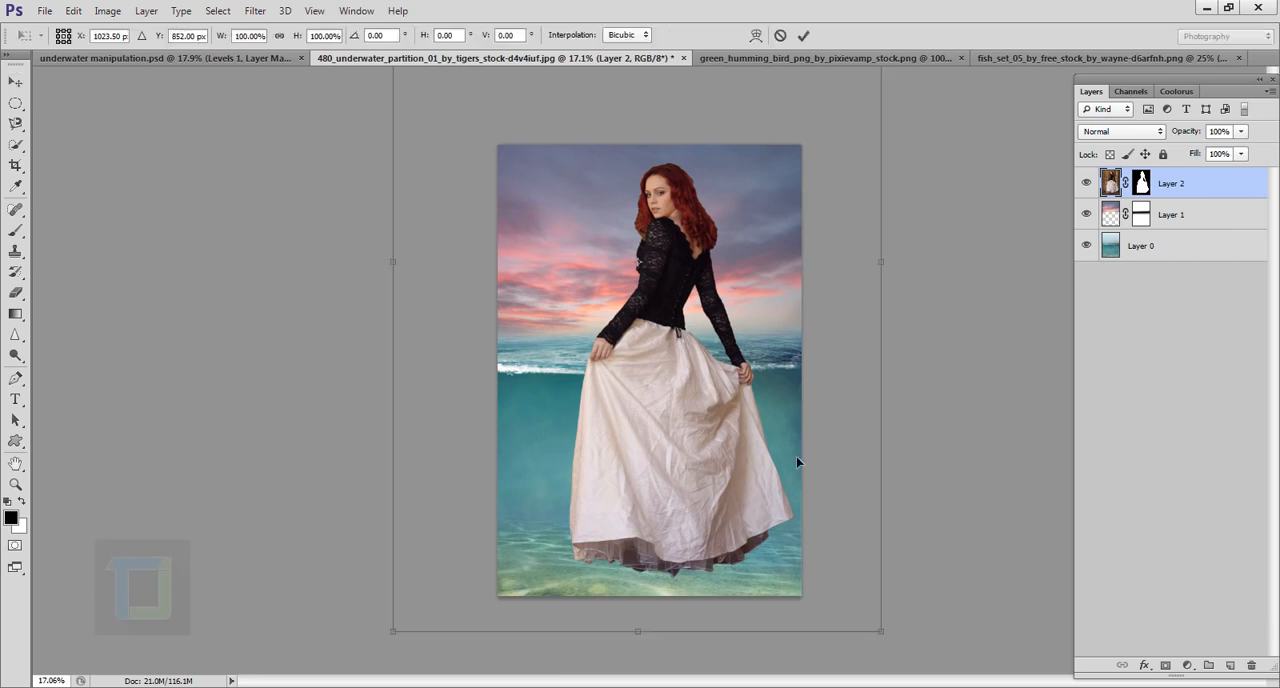
{"action": "left_click_drag", "start_coordinate": [886, 638], "coordinate": [818, 560]}
{"action": "left_click_drag", "start_coordinate": [675, 440], "coordinate": [782, 565]}
{"action": "left_click_drag", "start_coordinate": [848, 590], "coordinate": [862, 592]}
{"action": "mouse_move", "coordinate": [790, 508]}
{"action": "left_mouse_down"}
{"action": "mouse_move", "coordinate": [794, 483]}
{"action": "mouse_move", "coordinate": [791, 500]}
{"action": "left_mouse_up"}
{"action": "left_click_drag", "start_coordinate": [868, 604], "coordinate": [871, 607]}
{"action": "left_click", "coordinate": [803, 35]}
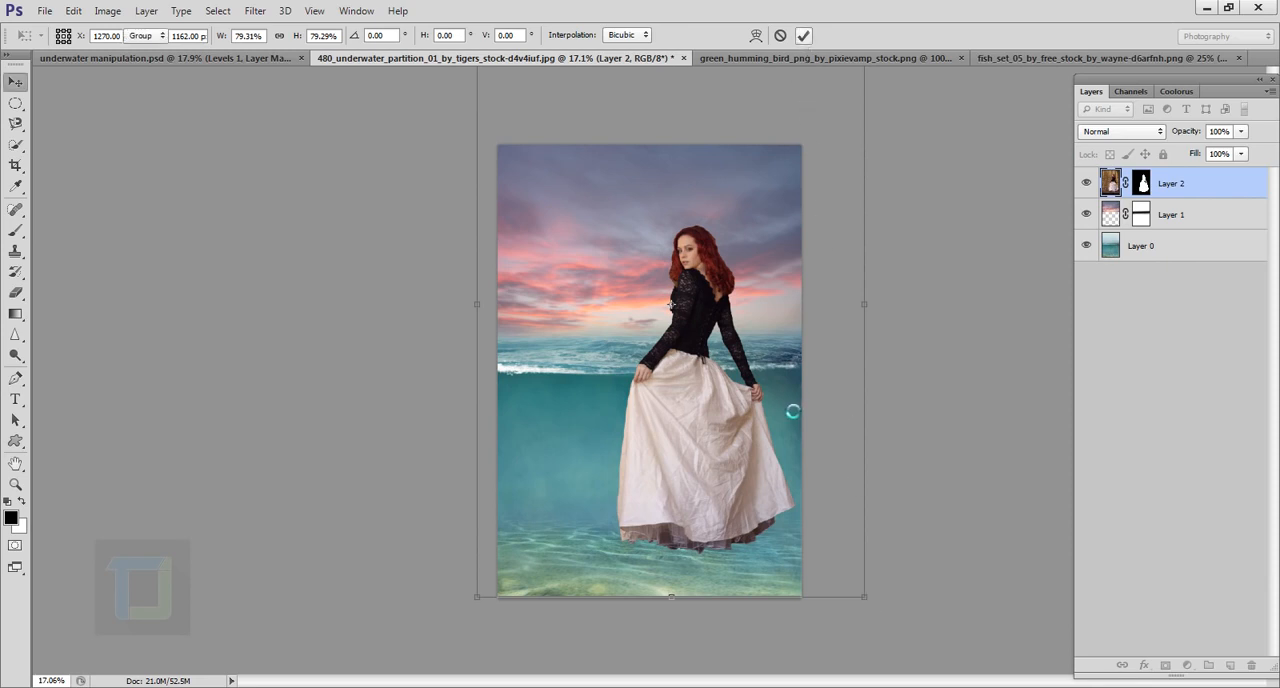
{"action": "key", "text": "ctrl+0"}
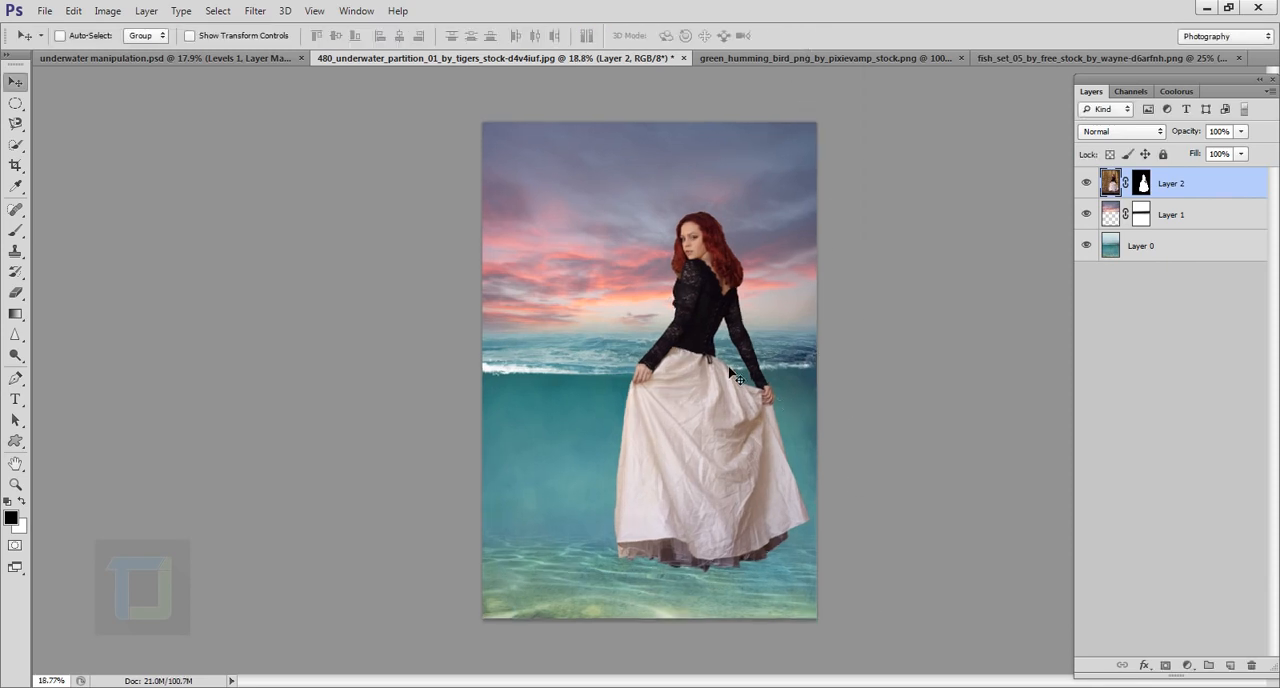
Step: Examine the woman's cut-out edges up close around the hair, the lace sleeves and the skirt's waist
{"action": "scroll", "coordinate": [718, 400], "scroll_direction": "up", "scroll_amount": 3}
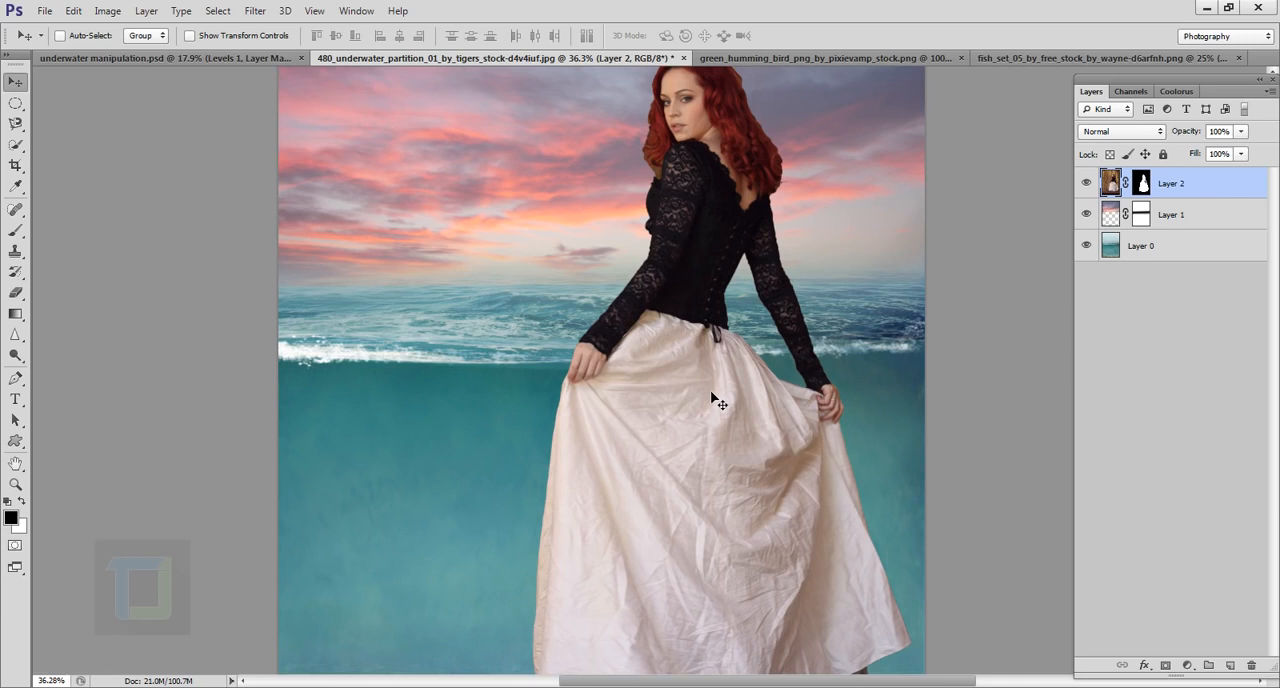
{"action": "scroll", "coordinate": [718, 400], "scroll_direction": "down", "scroll_amount": 3}
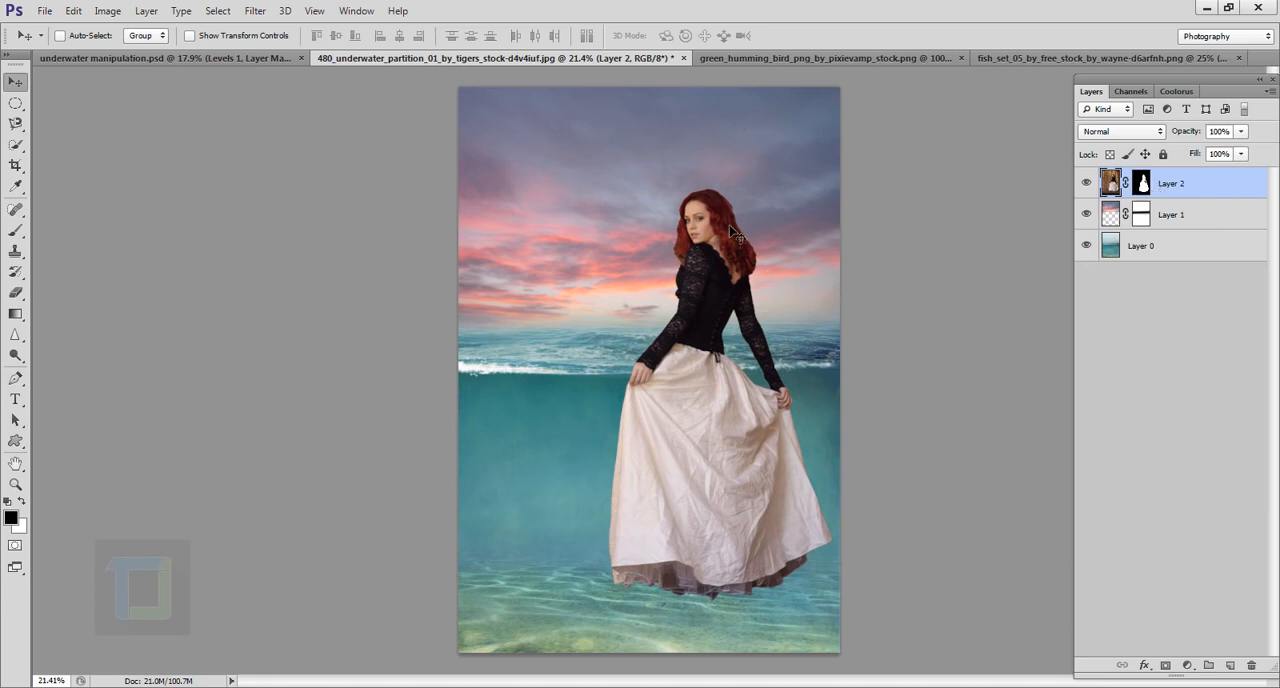
{"action": "scroll", "coordinate": [738, 235], "scroll_direction": "up", "scroll_amount": 6}
{"action": "scroll", "coordinate": [700, 290], "scroll_direction": "down", "scroll_amount": 1}
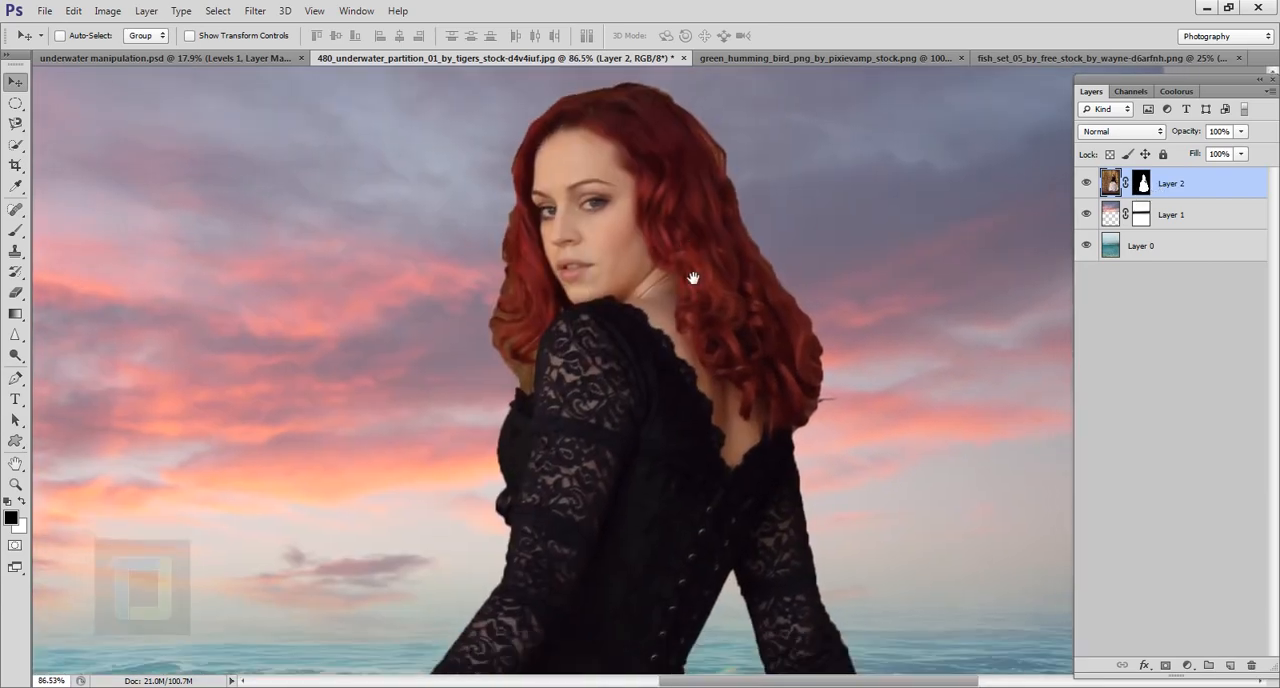
{"action": "scroll", "coordinate": [545, 360], "scroll_direction": "up", "scroll_amount": 3}
{"action": "left_click_drag", "start_coordinate": [719, 261], "coordinate": [719, 381]}
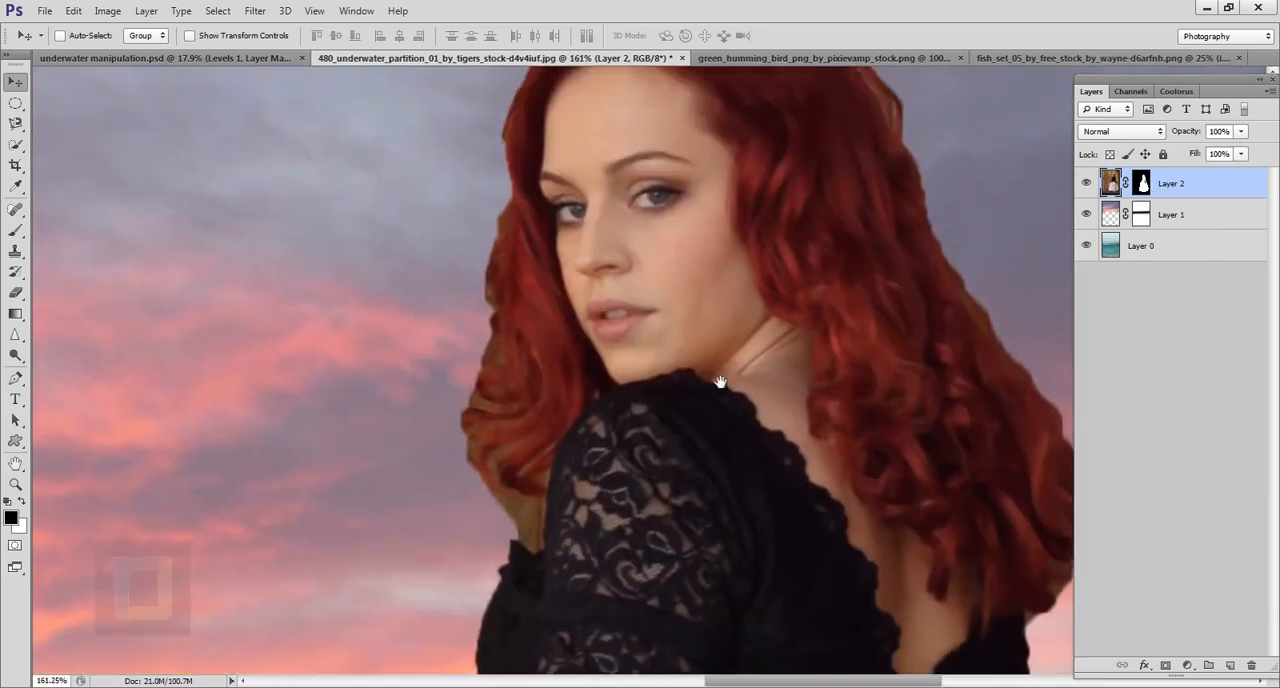
{"action": "scroll", "coordinate": [524, 369], "scroll_direction": "down", "scroll_amount": 7}
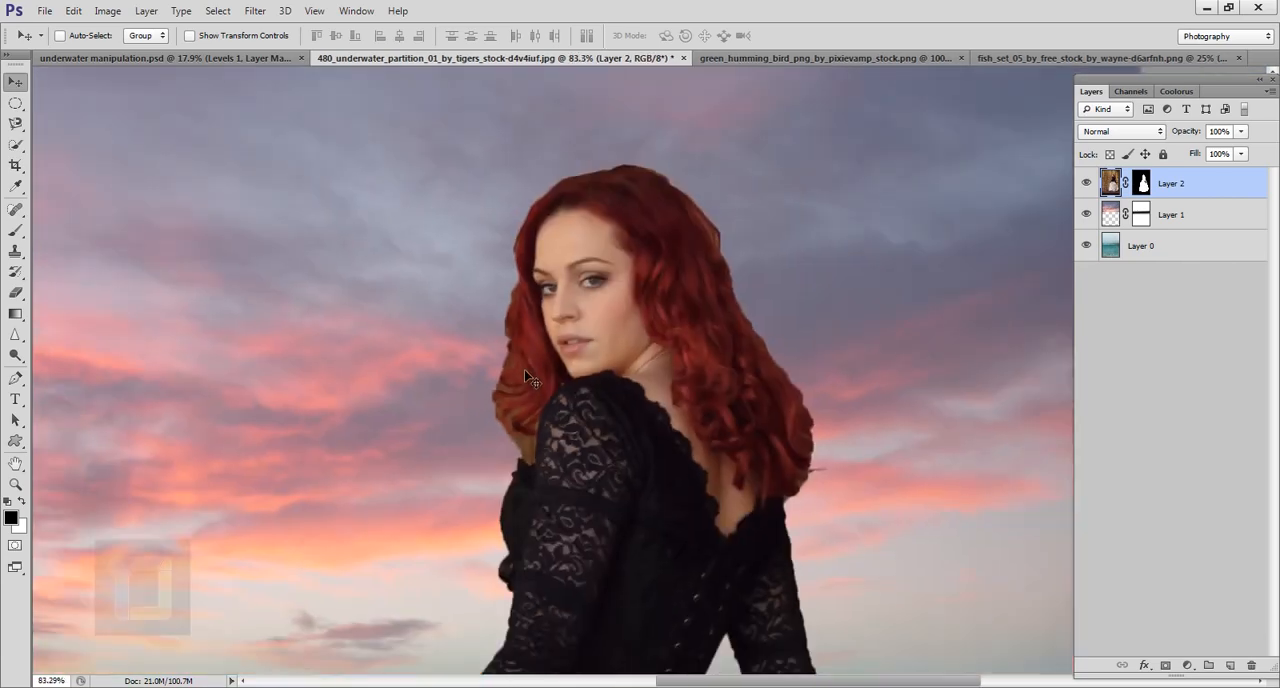
{"action": "scroll", "coordinate": [708, 385], "scroll_direction": "up", "scroll_amount": 5}
{"action": "scroll", "coordinate": [760, 300], "scroll_direction": "up", "scroll_amount": 1}
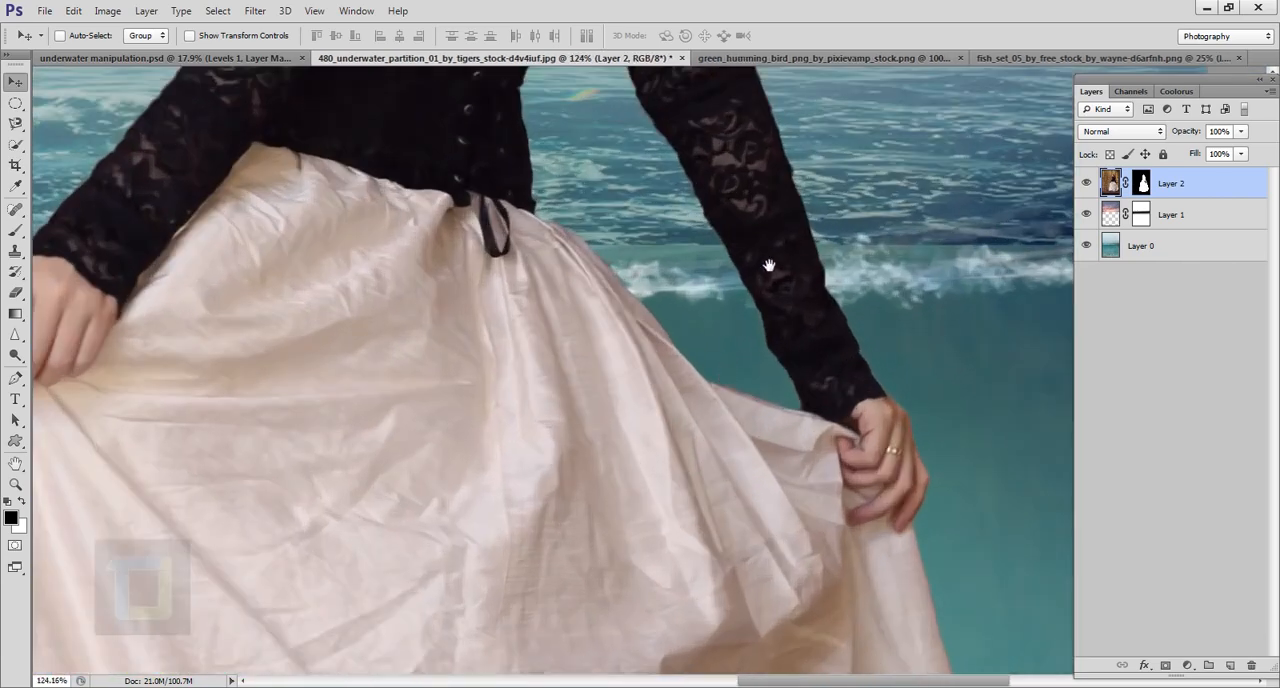
{"action": "scroll", "coordinate": [766, 294], "scroll_direction": "up", "scroll_amount": 4}
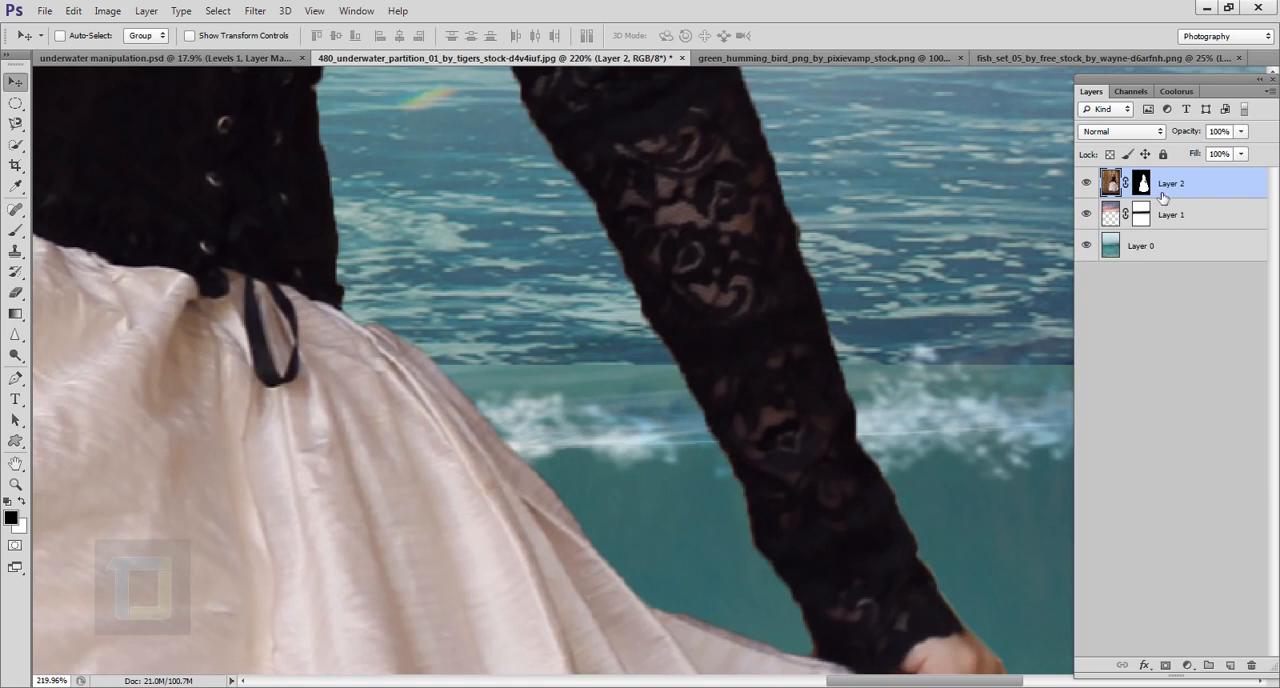
Step: Start refining the woman's layer mask and set Shift Edge to -5% while viewing the lace sleeve's outline
{"action": "left_click", "coordinate": [1142, 183]}
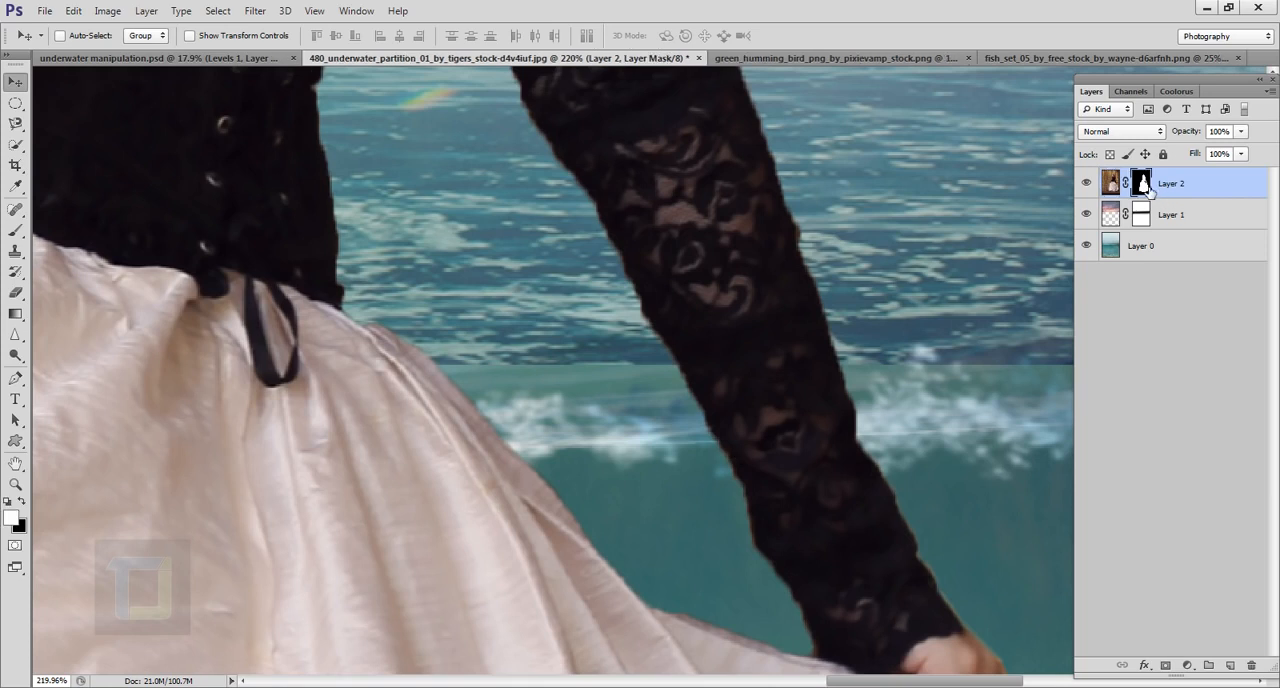
{"action": "right_click", "coordinate": [1144, 189]}
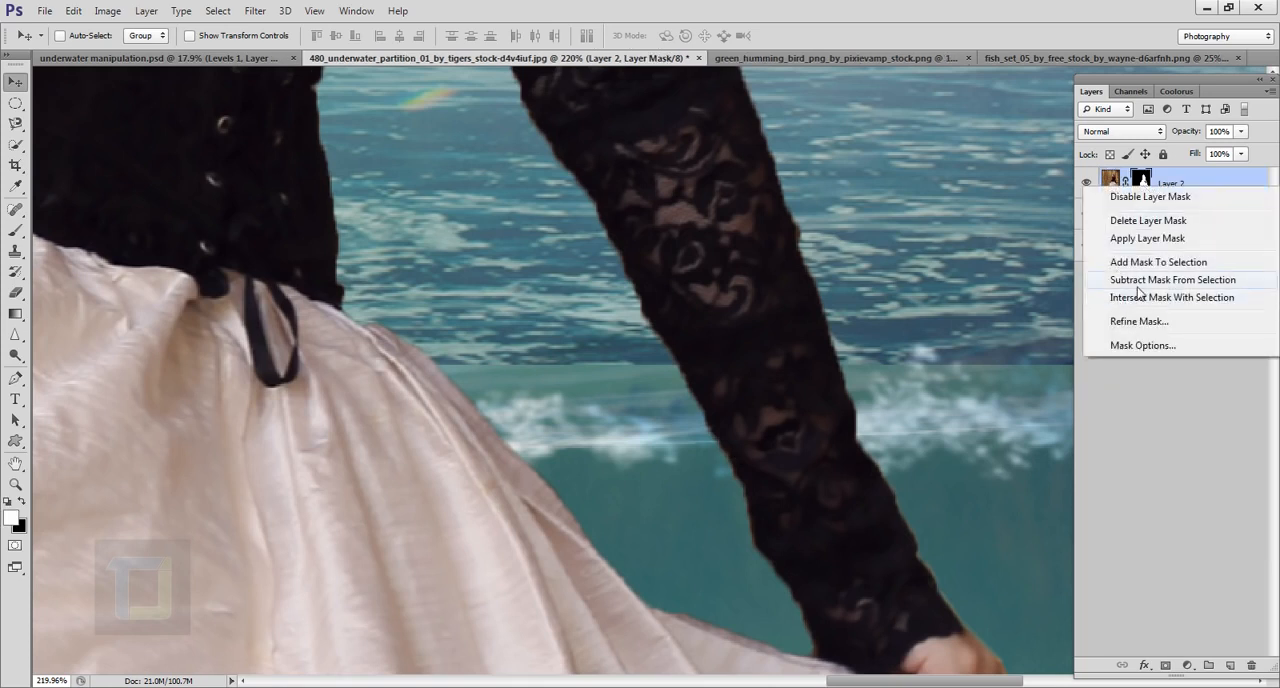
{"action": "left_click", "coordinate": [1139, 321]}
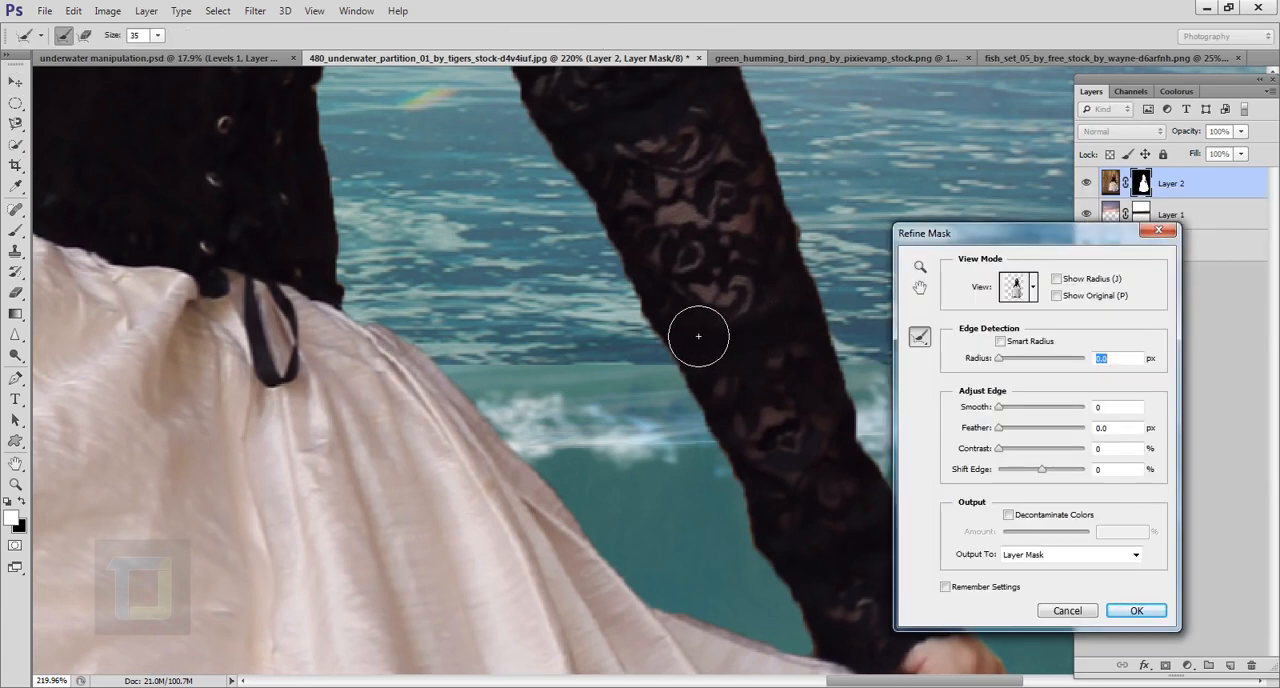
{"action": "scroll", "coordinate": [577, 497], "scroll_direction": "up", "scroll_amount": 10}
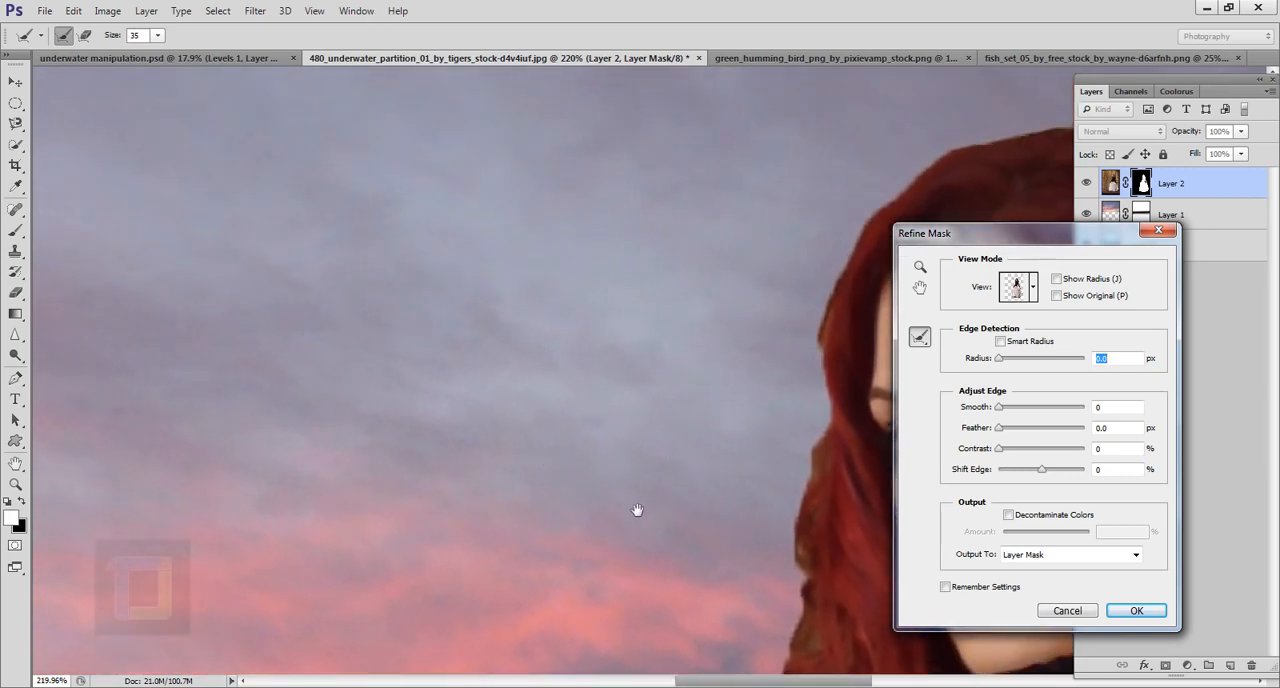
{"action": "left_click_drag", "start_coordinate": [637, 510], "coordinate": [177, 137]}
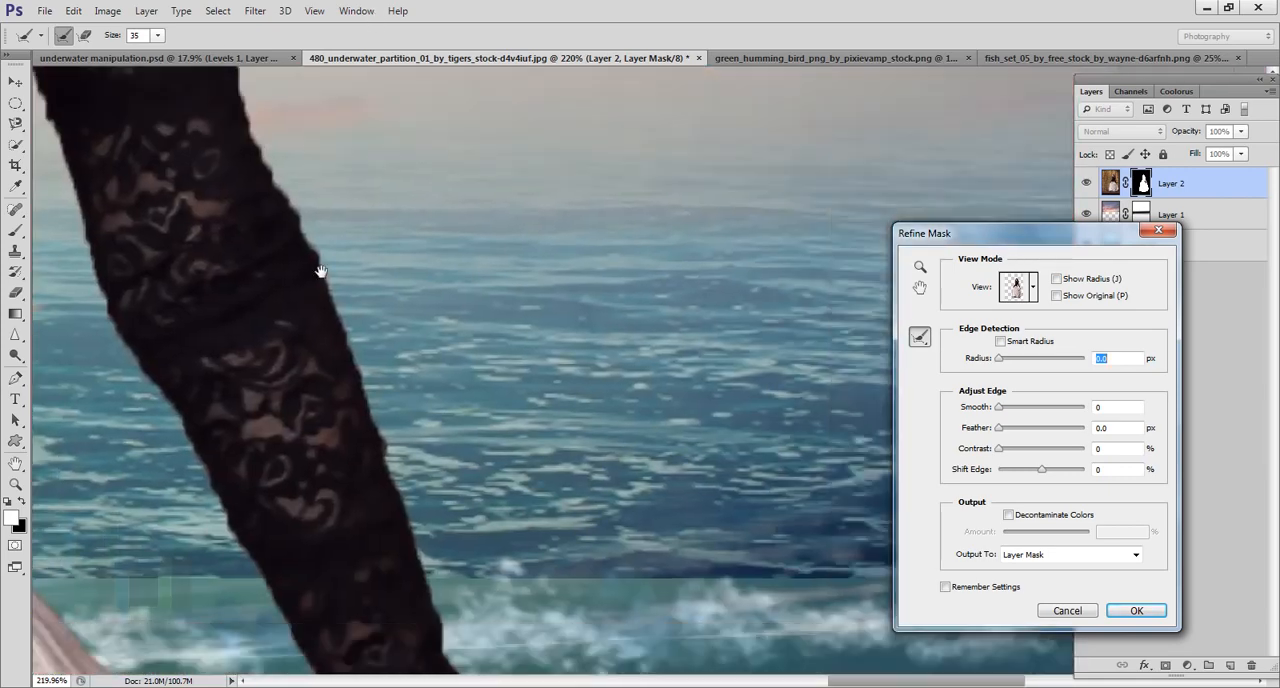
{"action": "left_click_drag", "start_coordinate": [520, 326], "coordinate": [632, 367]}
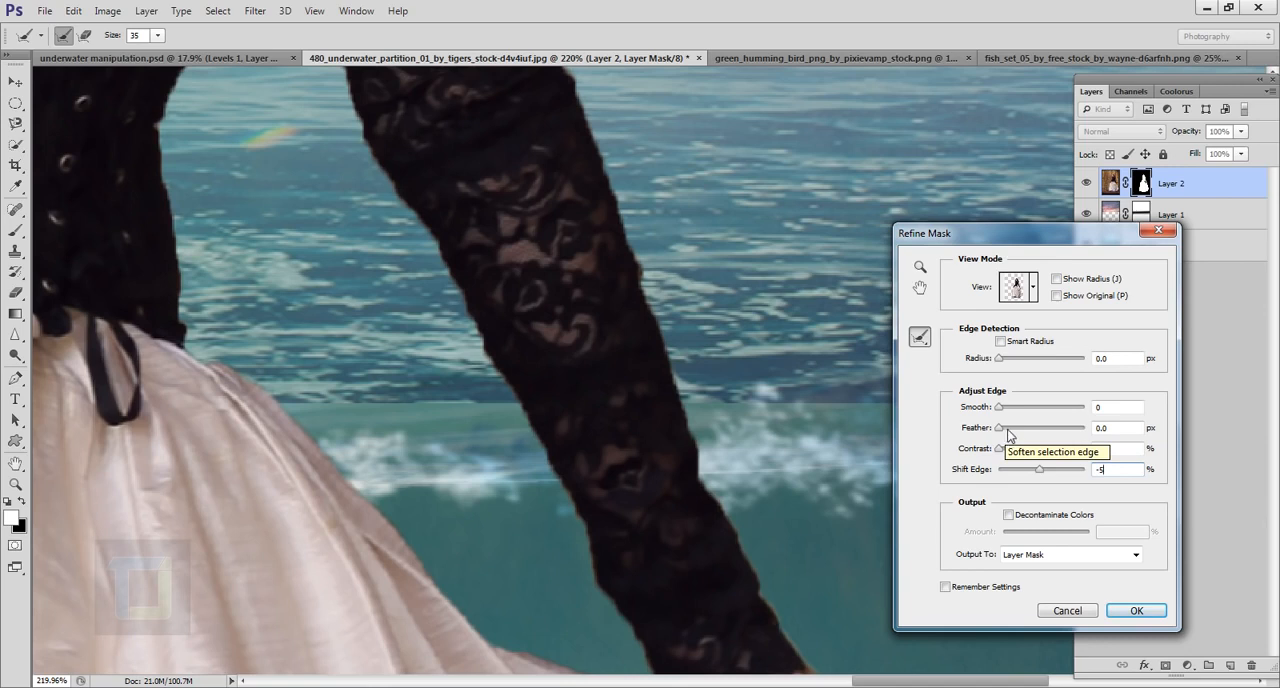
Step: Set the mask edge's Feather to 1.4 px and Contrast to 37%
{"action": "left_click", "coordinate": [1007, 432]}
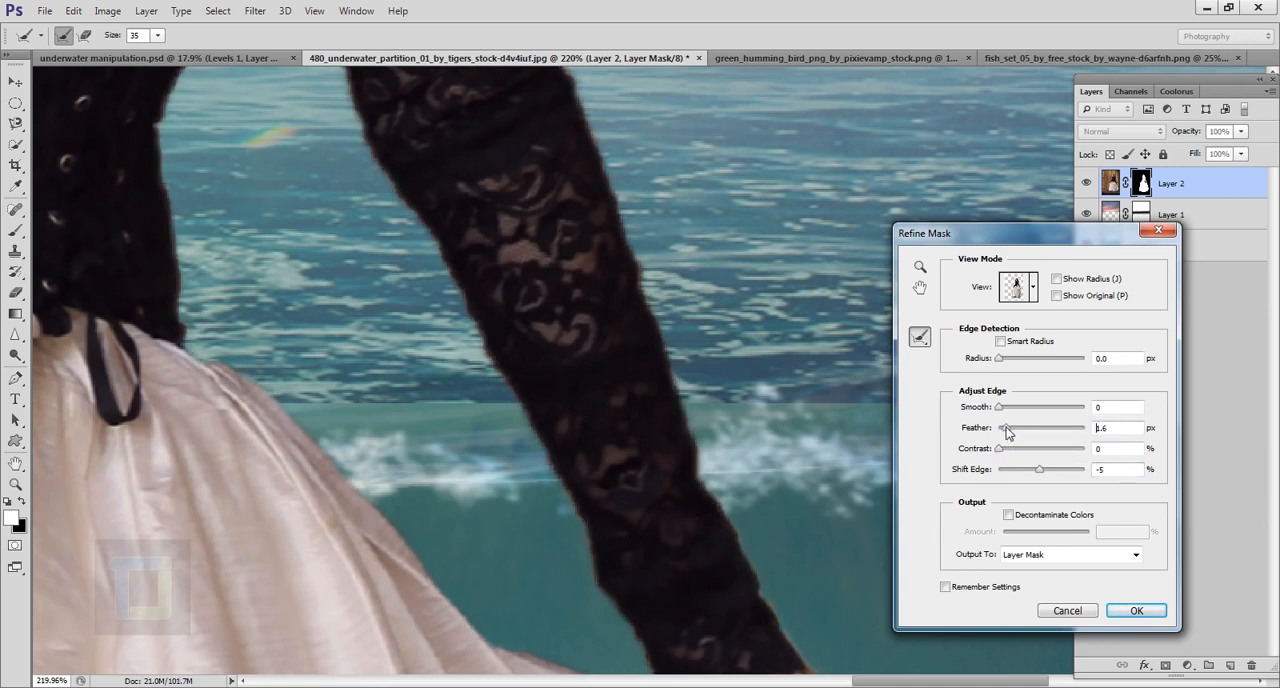
{"action": "left_click_drag", "start_coordinate": [1005, 427], "coordinate": [1005, 427]}
{"action": "left_click_drag", "start_coordinate": [1013, 450], "coordinate": [1033, 456]}
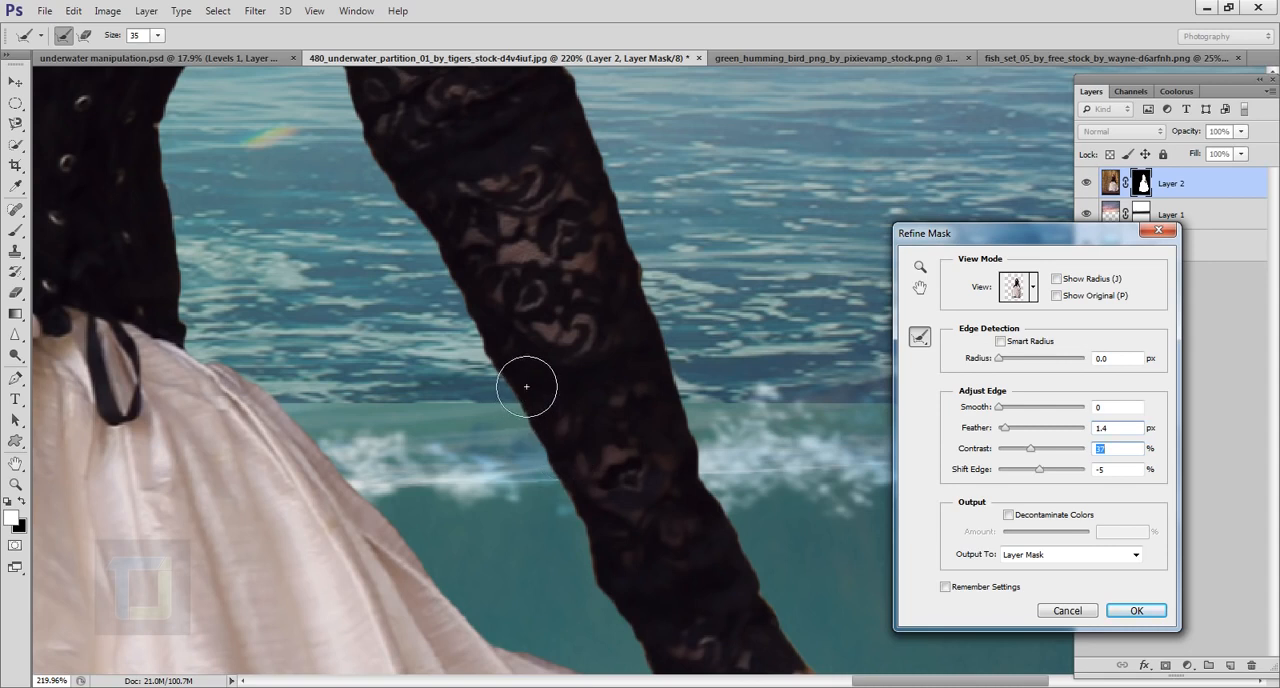
Step: Smooth the mask edge slightly, compare it with the original mask, and apply the refinement
{"action": "left_click", "coordinate": [1001, 409]}
{"action": "left_click_drag", "start_coordinate": [1003, 416], "coordinate": [1006, 421]}
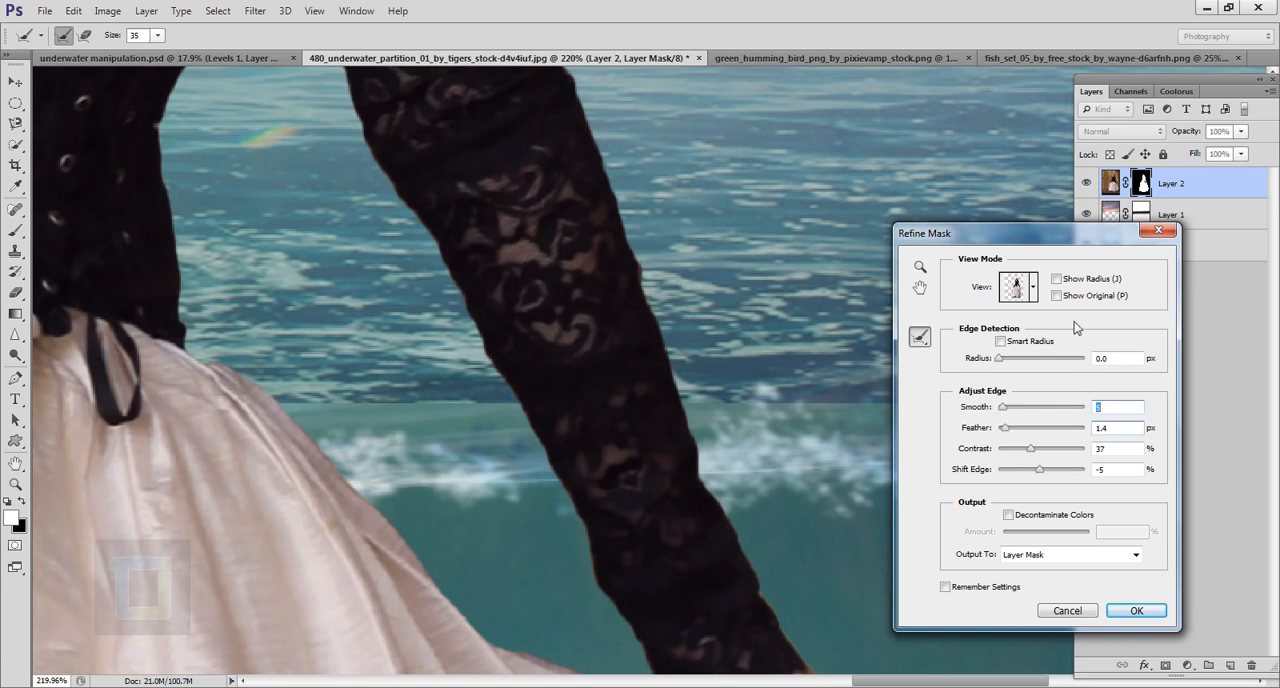
{"action": "left_click", "coordinate": [1057, 296]}
{"action": "left_click", "coordinate": [1057, 296]}
{"action": "left_click", "coordinate": [1136, 610]}
Step: Reopen Refine Mask and brush the hair edge beside the woman's face with the Refine Radius tool to remove brown background
{"action": "key", "text": "ctrl+0"}
{"action": "scroll", "coordinate": [600, 309], "scroll_direction": "down", "scroll_amount": 5}
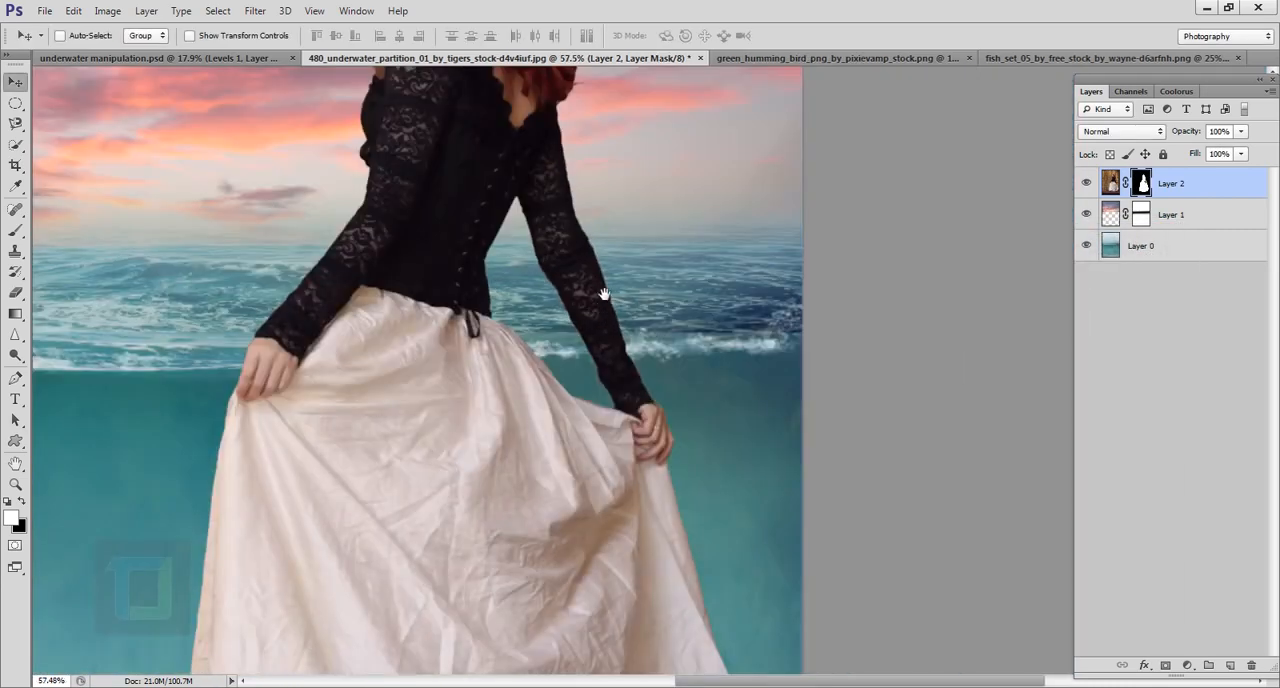
{"action": "left_click_drag", "start_coordinate": [602, 491], "coordinate": [622, 449]}
{"action": "left_click_drag", "start_coordinate": [575, 250], "coordinate": [654, 446]}
{"action": "scroll", "coordinate": [453, 275], "scroll_direction": "up", "scroll_amount": 6}
{"action": "left_click_drag", "start_coordinate": [761, 463], "coordinate": [740, 449]}
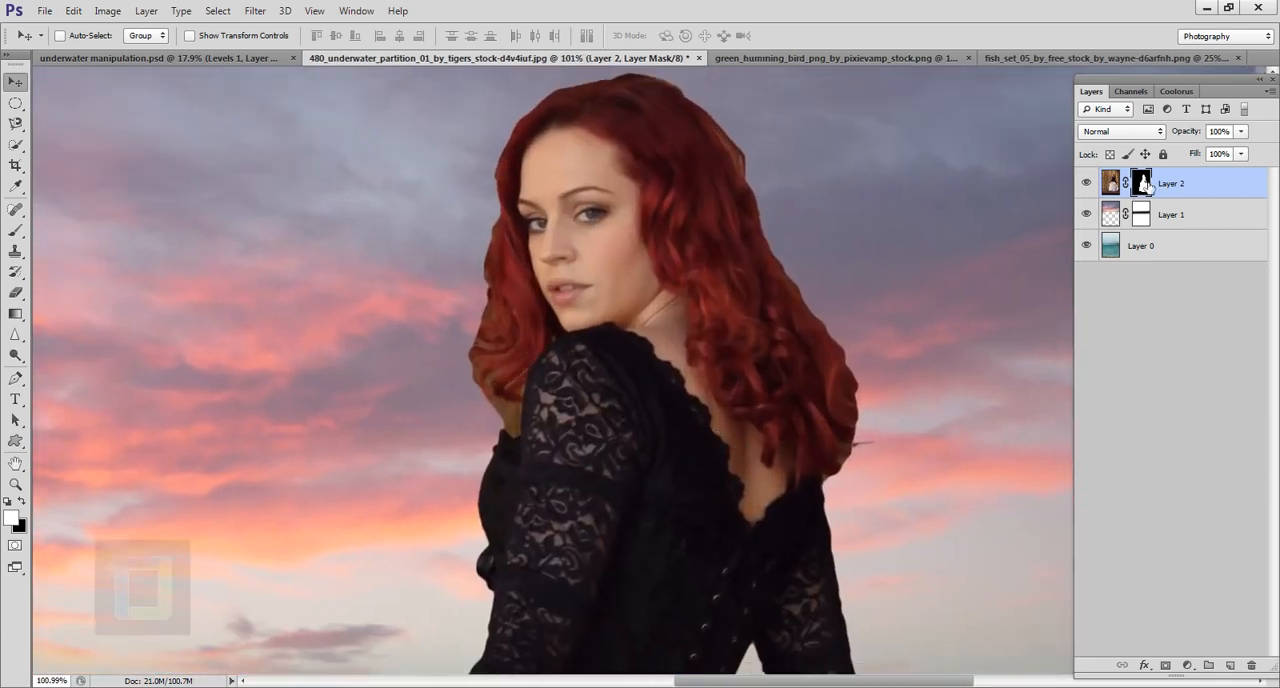
{"action": "right_click", "coordinate": [1146, 182]}
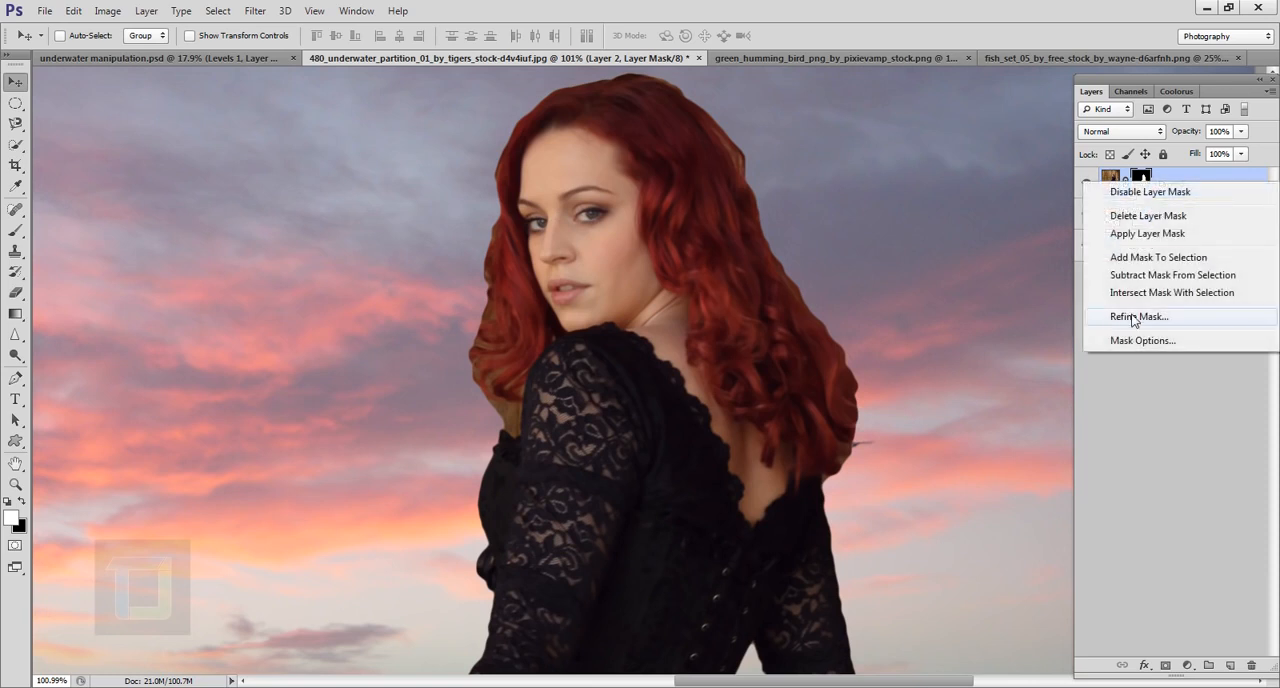
{"action": "left_click", "coordinate": [1134, 317]}
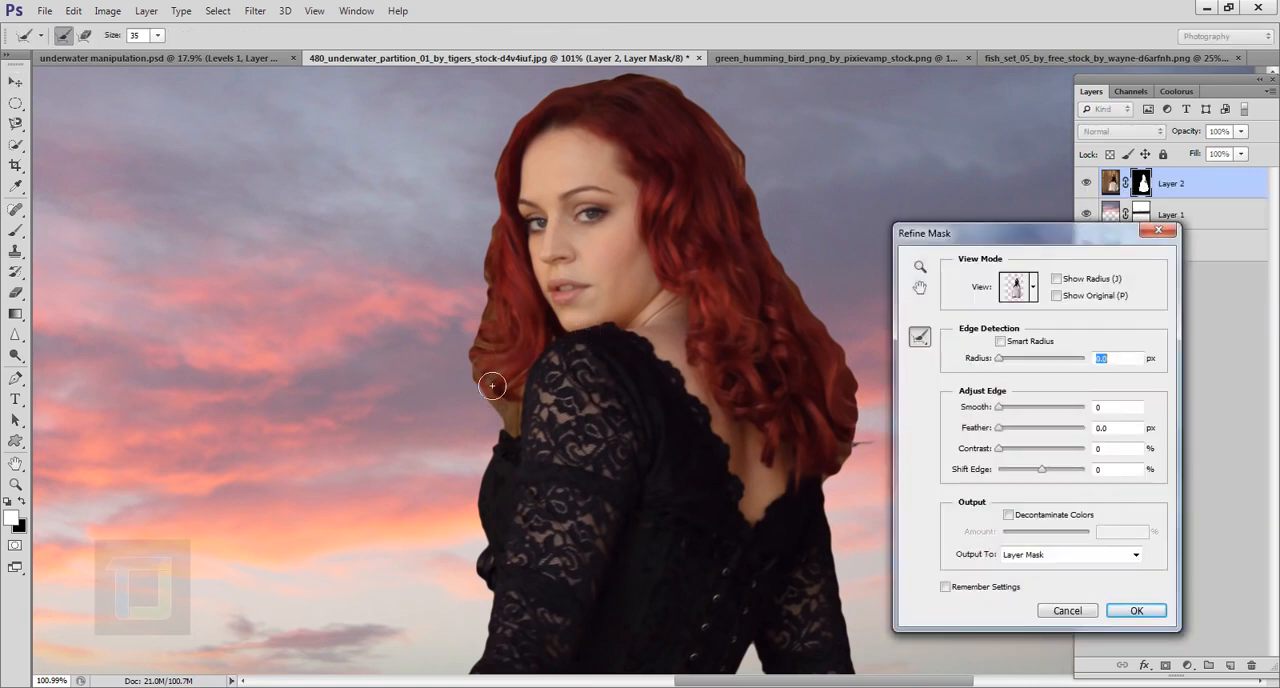
{"action": "mouse_move", "coordinate": [492, 385]}
{"action": "left_mouse_down"}
{"action": "mouse_move", "coordinate": [490, 338]}
{"action": "mouse_move", "coordinate": [511, 326]}
{"action": "mouse_move", "coordinate": [484, 304]}
{"action": "mouse_move", "coordinate": [501, 317]}
{"action": "mouse_move", "coordinate": [477, 254]}
{"action": "left_mouse_up"}
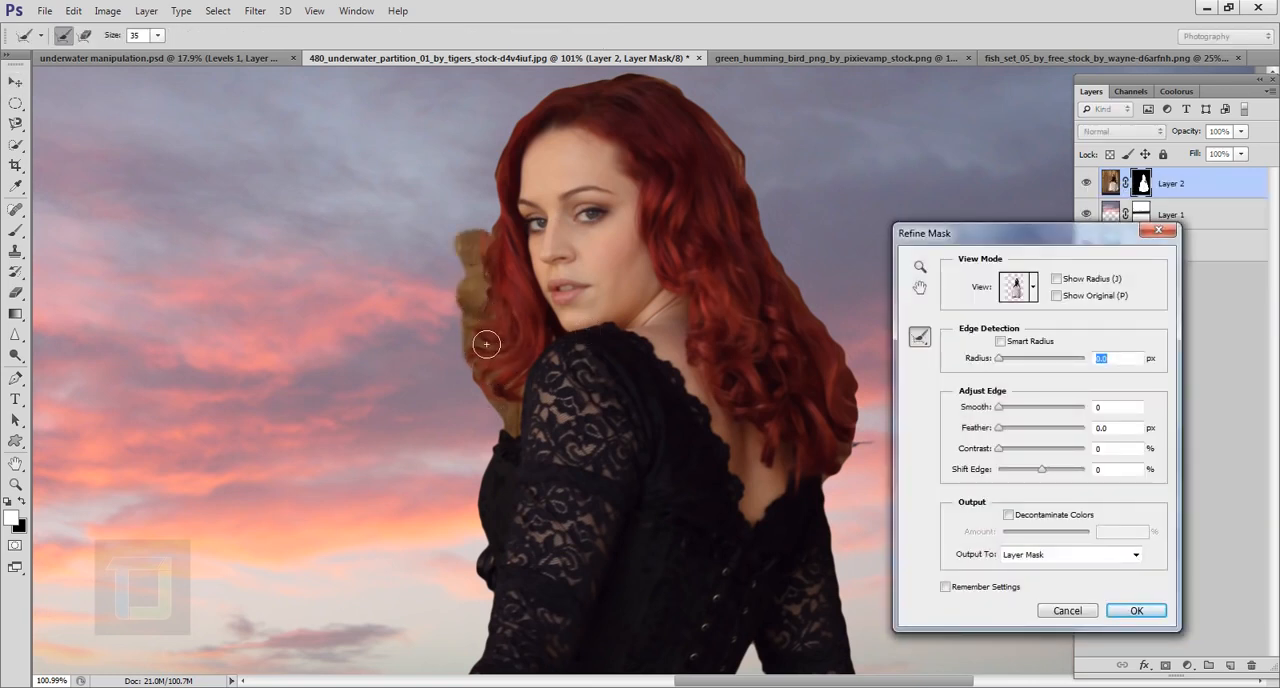
{"action": "mouse_move", "coordinate": [486, 344]}
{"action": "left_mouse_down"}
{"action": "mouse_move", "coordinate": [502, 410]}
{"action": "mouse_move", "coordinate": [525, 410]}
{"action": "mouse_move", "coordinate": [514, 420]}
{"action": "mouse_move", "coordinate": [501, 326]}
{"action": "left_mouse_up"}
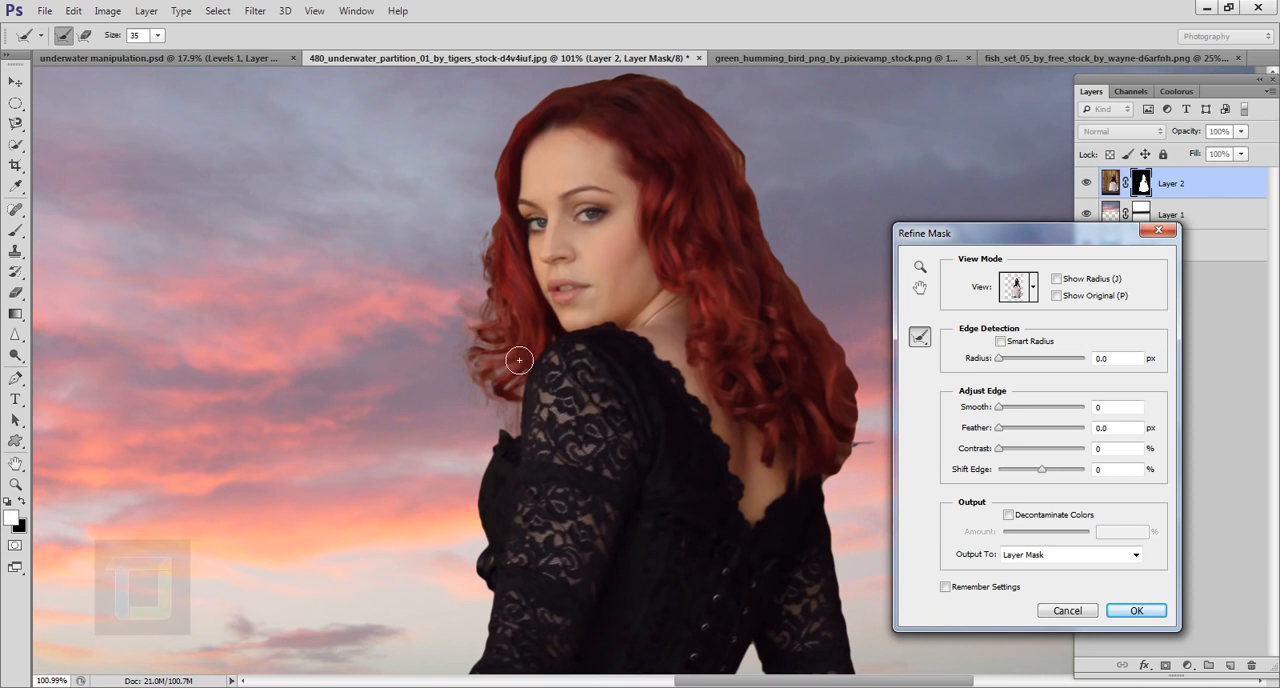
{"action": "left_click_drag", "start_coordinate": [498, 372], "coordinate": [504, 311]}
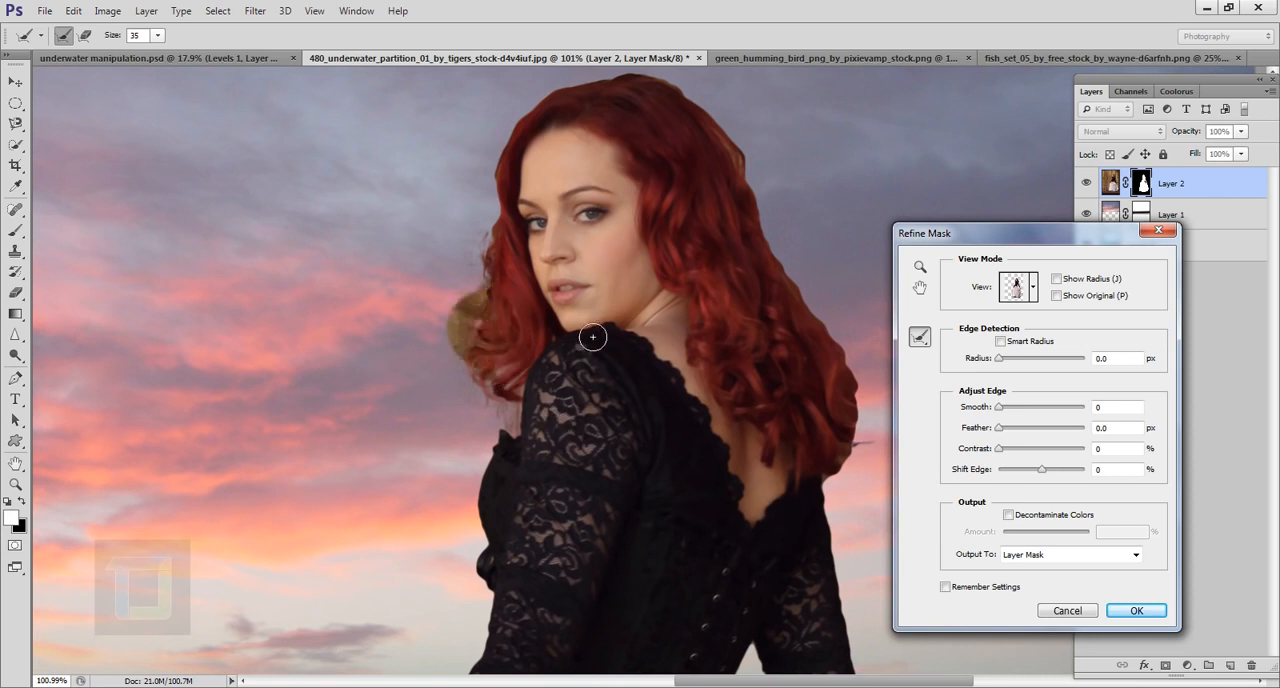
Step: Brush the Refine Radius tool along the hair from crown to tips down her back, and touch up the face-side curls
{"action": "left_click_drag", "start_coordinate": [614, 280], "coordinate": [437, 371]}
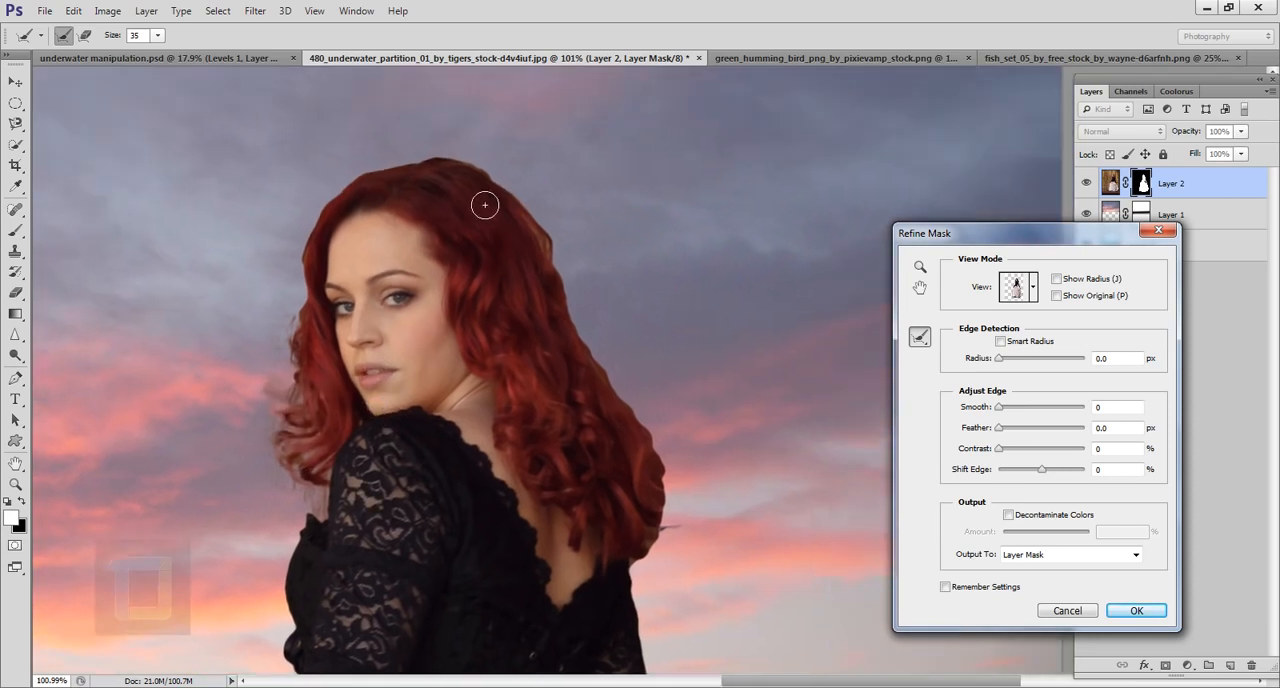
{"action": "mouse_move", "coordinate": [485, 205]}
{"action": "left_mouse_down"}
{"action": "mouse_move", "coordinate": [555, 279]}
{"action": "mouse_move", "coordinate": [546, 222]}
{"action": "mouse_move", "coordinate": [607, 387]}
{"action": "mouse_move", "coordinate": [583, 331]}
{"action": "mouse_move", "coordinate": [644, 432]}
{"action": "mouse_move", "coordinate": [608, 340]}
{"action": "mouse_move", "coordinate": [669, 445]}
{"action": "mouse_move", "coordinate": [677, 534]}
{"action": "mouse_move", "coordinate": [676, 506]}
{"action": "mouse_move", "coordinate": [663, 560]}
{"action": "mouse_move", "coordinate": [642, 562]}
{"action": "mouse_move", "coordinate": [662, 572]}
{"action": "mouse_move", "coordinate": [683, 514]}
{"action": "mouse_move", "coordinate": [711, 537]}
{"action": "mouse_move", "coordinate": [703, 548]}
{"action": "mouse_move", "coordinate": [713, 540]}
{"action": "mouse_move", "coordinate": [695, 580]}
{"action": "mouse_move", "coordinate": [700, 514]}
{"action": "left_mouse_up"}
{"action": "left_click_drag", "start_coordinate": [651, 583], "coordinate": [666, 590]}
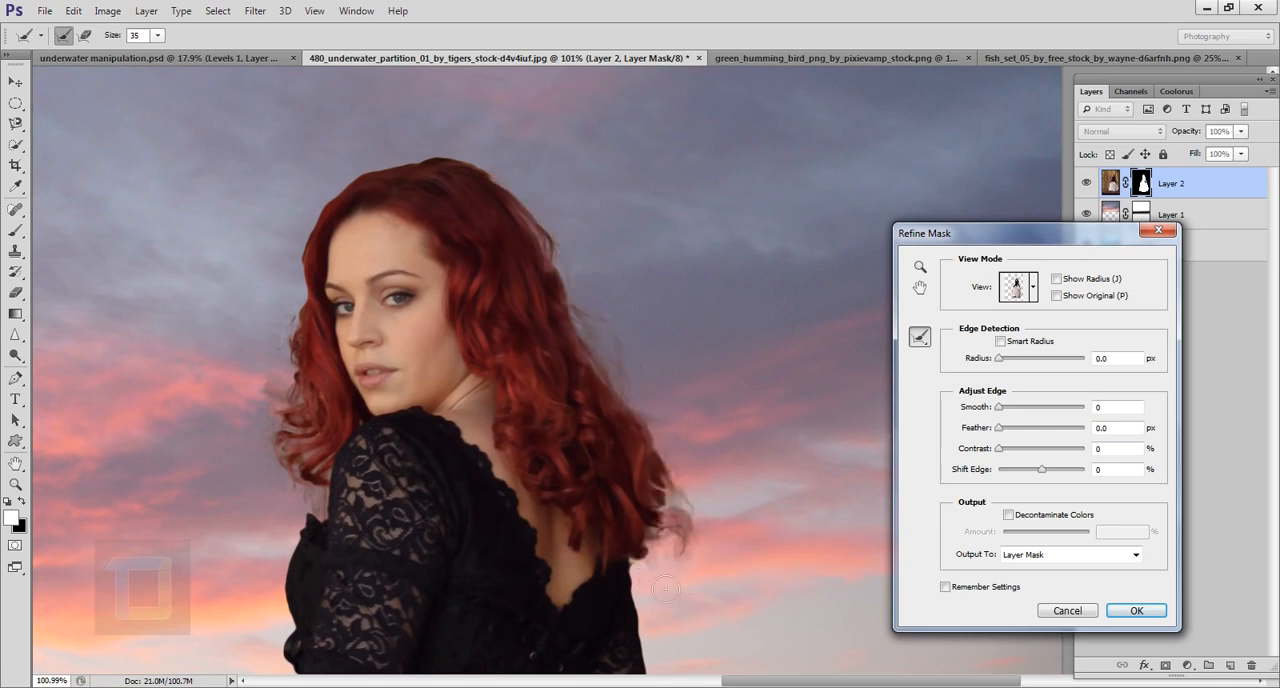
{"action": "left_click_drag", "start_coordinate": [480, 445], "coordinate": [537, 389]}
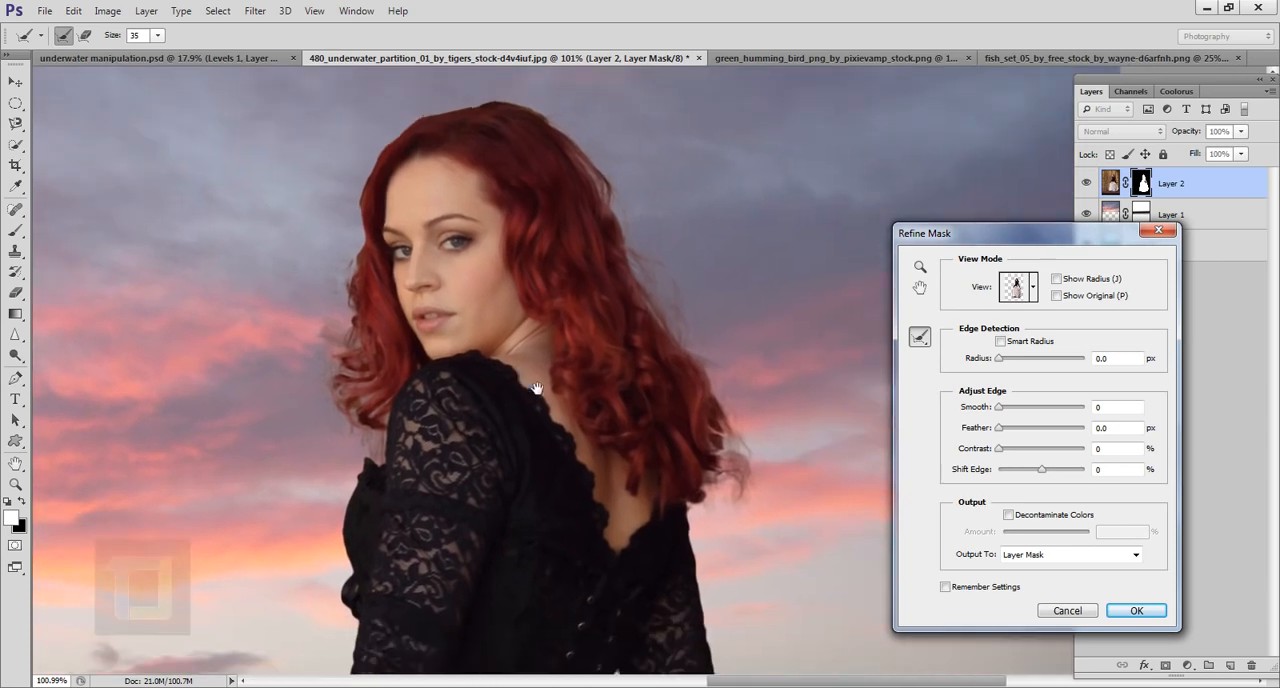
{"action": "left_click_drag", "start_coordinate": [582, 570], "coordinate": [578, 456]}
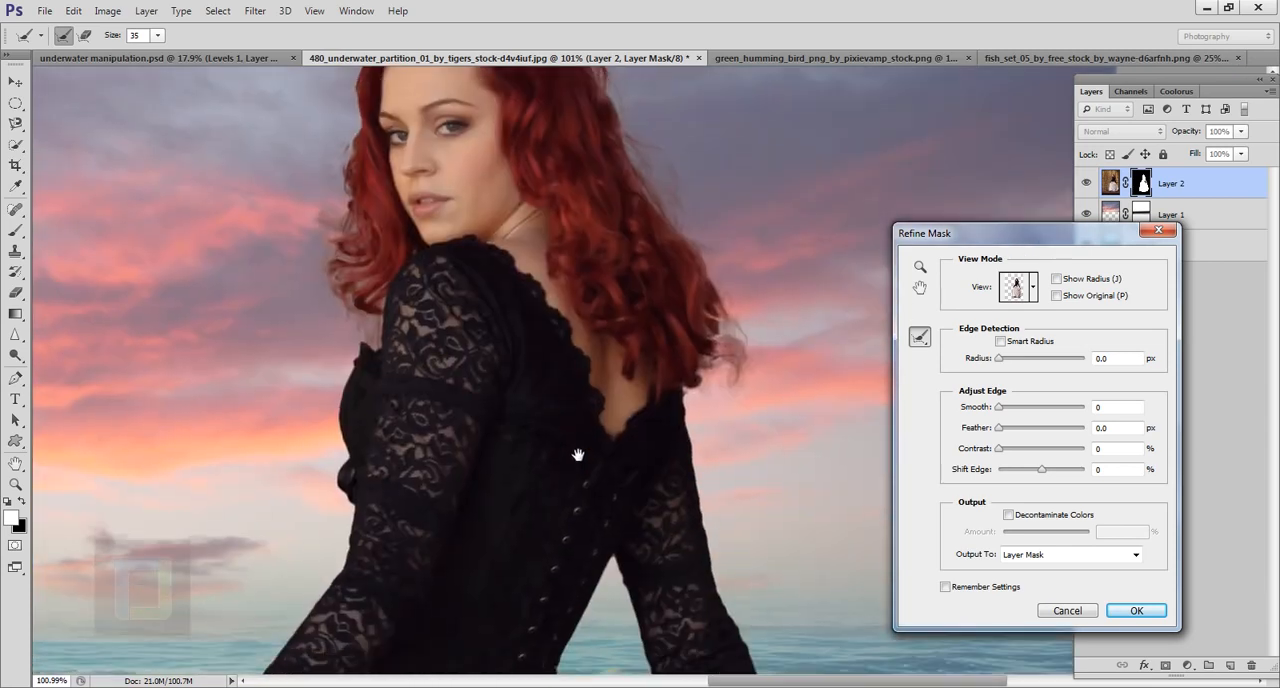
{"action": "mouse_move", "coordinate": [347, 232]}
{"action": "left_mouse_down"}
{"action": "mouse_move", "coordinate": [363, 348]}
{"action": "mouse_move", "coordinate": [380, 339]}
{"action": "mouse_move", "coordinate": [376, 286]}
{"action": "mouse_move", "coordinate": [343, 236]}
{"action": "mouse_move", "coordinate": [377, 327]}
{"action": "left_mouse_up"}
Step: Check the refined woman in the whole scene, and examine the skirt hem and petticoat ruffles up close
{"action": "key", "text": "ctrl+minus"}
{"action": "key", "text": "ctrl+minus"}
{"action": "key", "text": "ctrl+minus"}
{"action": "key", "text": "ctrl+minus"}
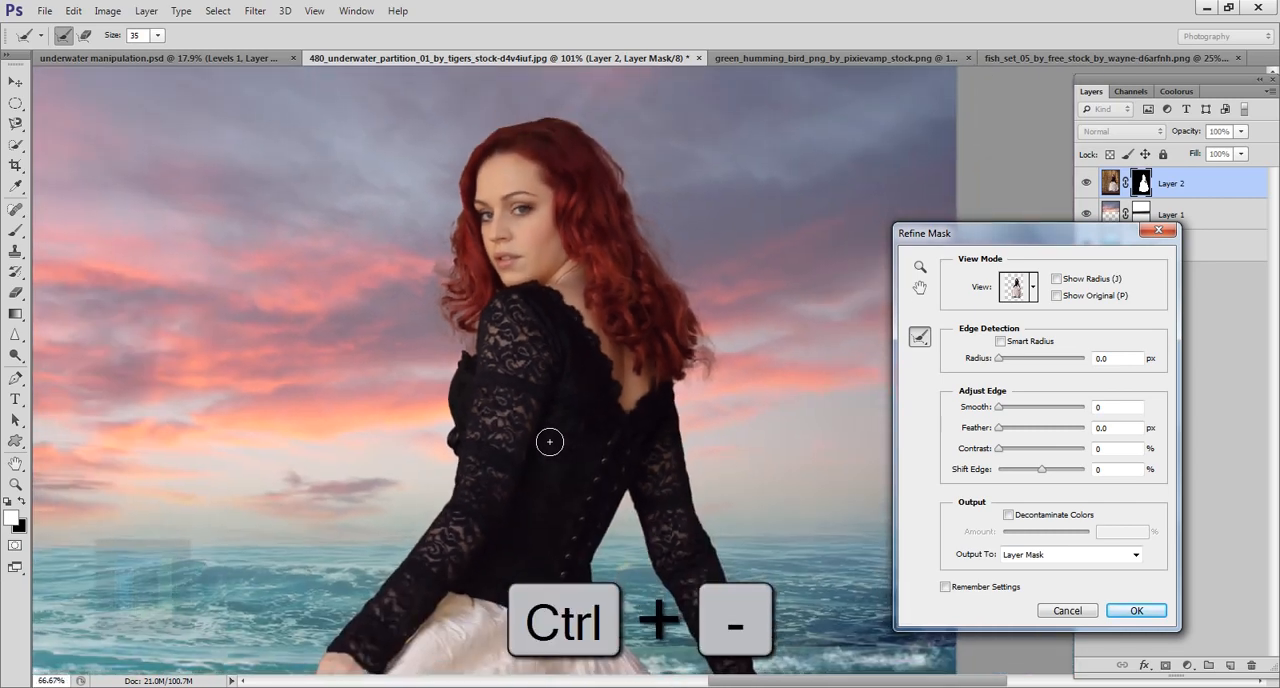
{"action": "key", "text": "ctrl+minus"}
{"action": "key", "text": "ctrl+plus"}
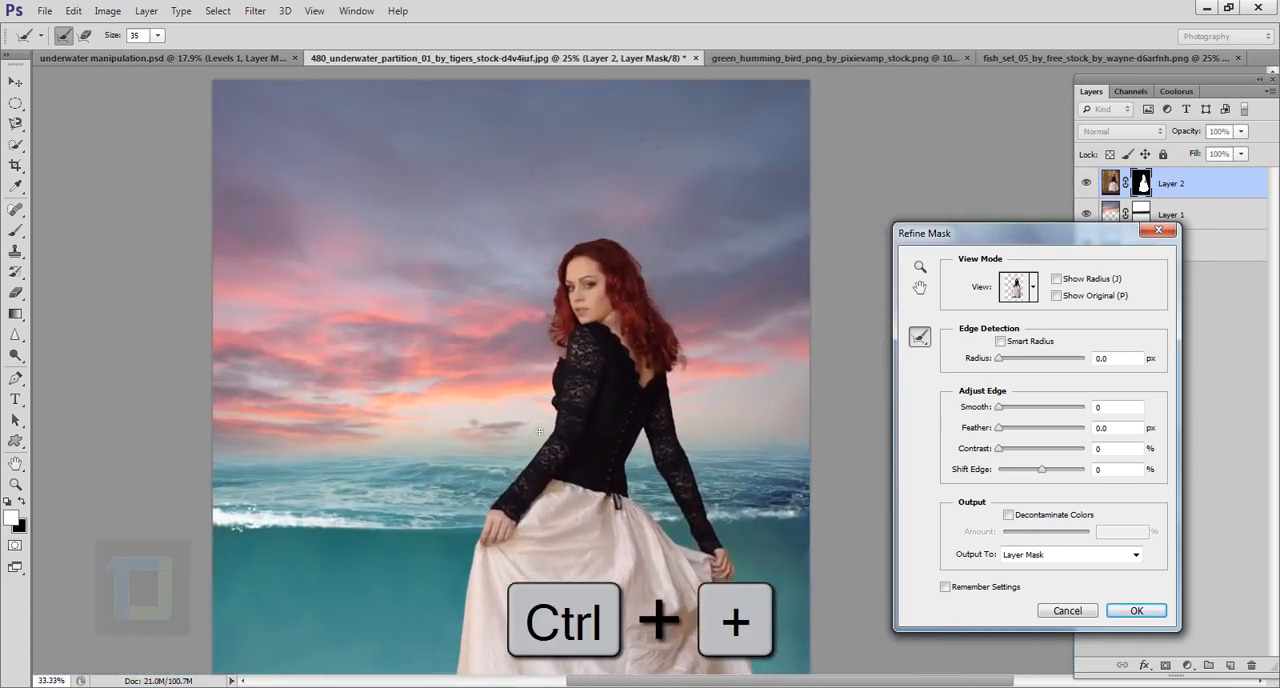
{"action": "key", "text": "ctrl+minus"}
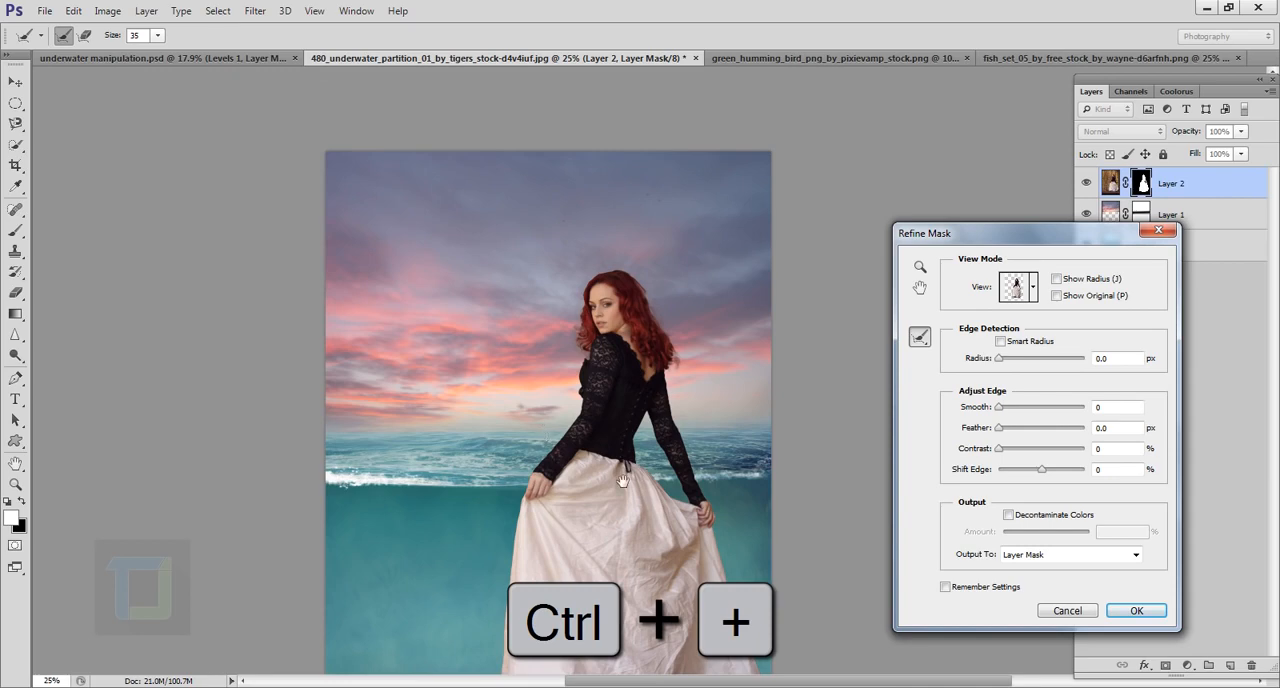
{"action": "left_click_drag", "start_coordinate": [622, 482], "coordinate": [503, 324]}
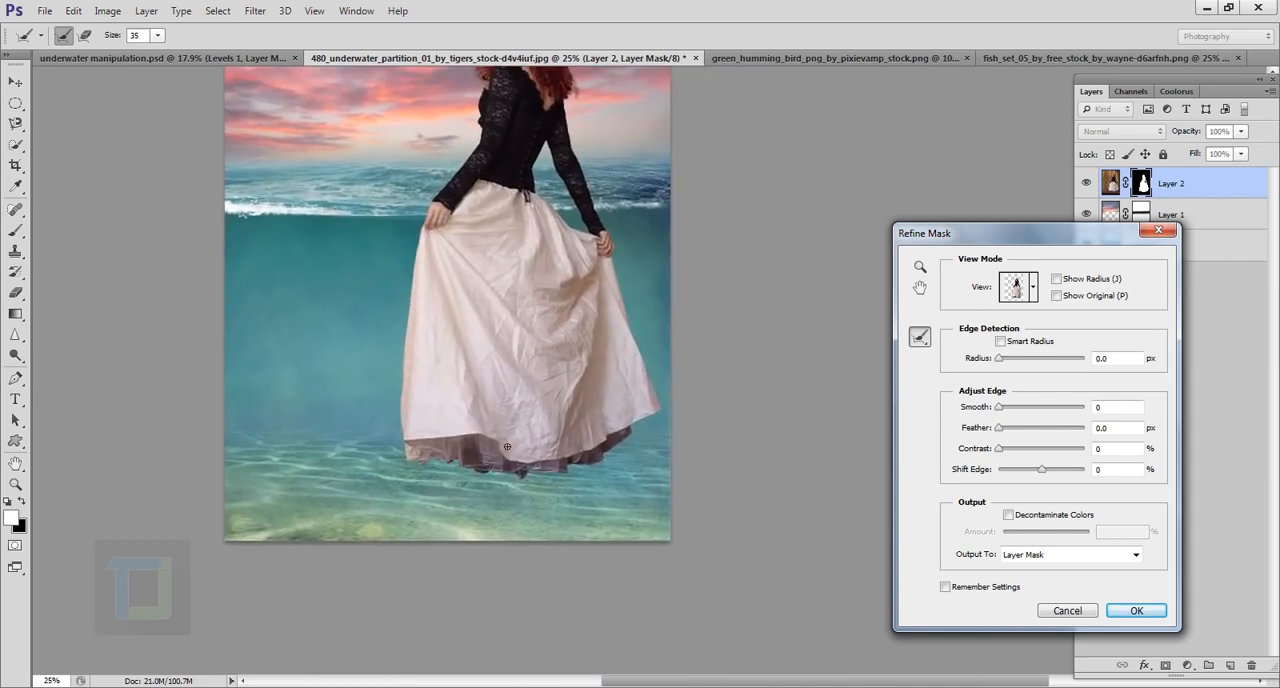
{"action": "key", "text": "ctrl+plus"}
{"action": "key", "text": "ctrl+plus"}
{"action": "key", "text": "ctrl+plus"}
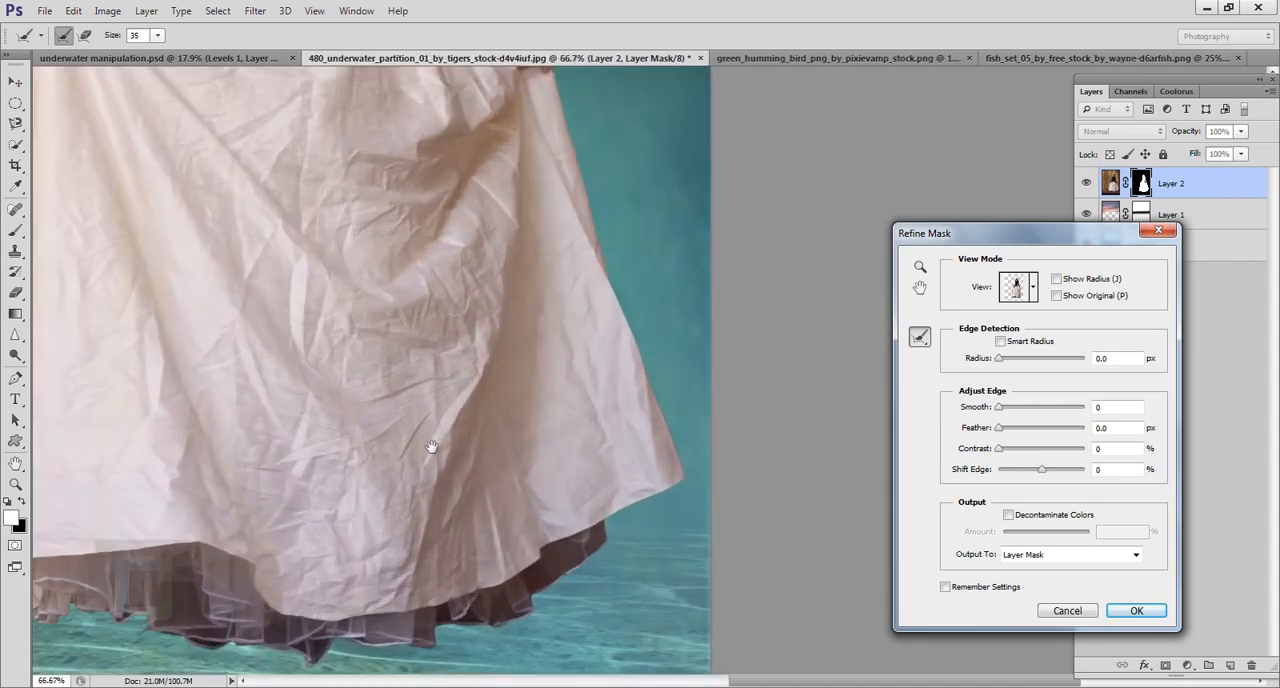
{"action": "mouse_move", "coordinate": [431, 446]}
{"action": "left_mouse_down"}
{"action": "mouse_move", "coordinate": [700, 381]}
{"action": "mouse_move", "coordinate": [617, 271]}
{"action": "left_mouse_up"}
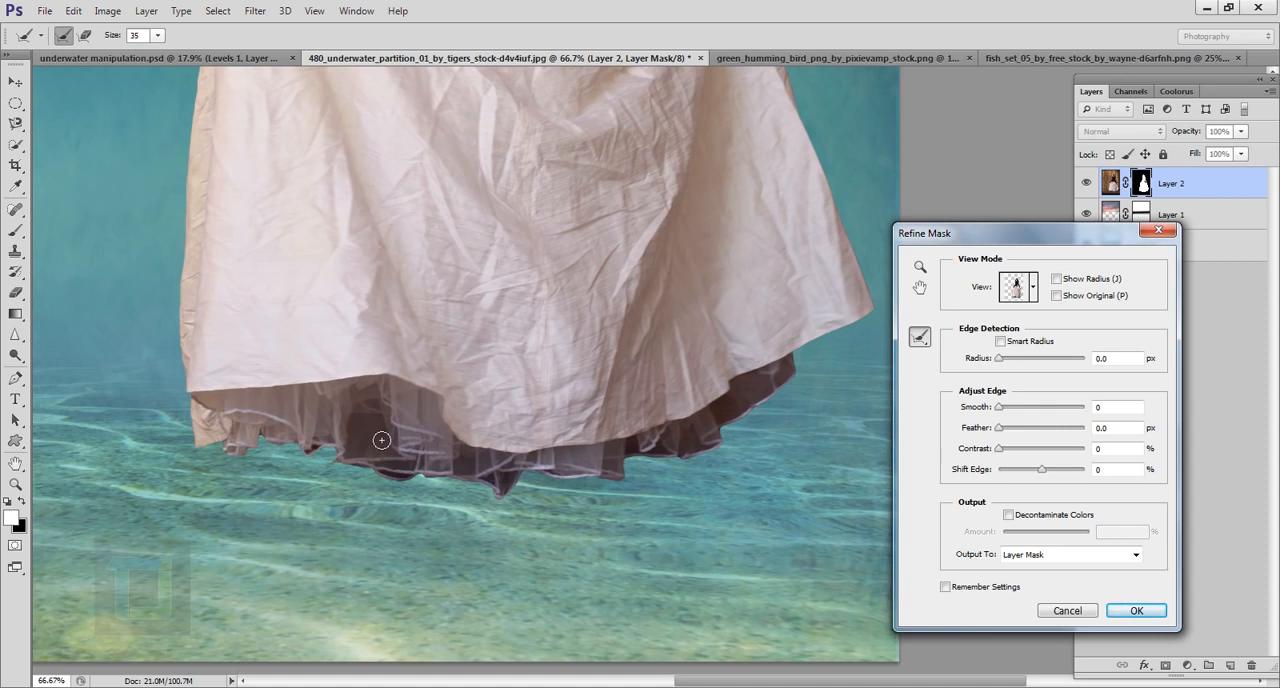
Step: Brush the petticoat ruffles beneath the skirt hem with the Refine Radius tool at size 150 to make them translucent
{"action": "key", "text": "bracketright"}
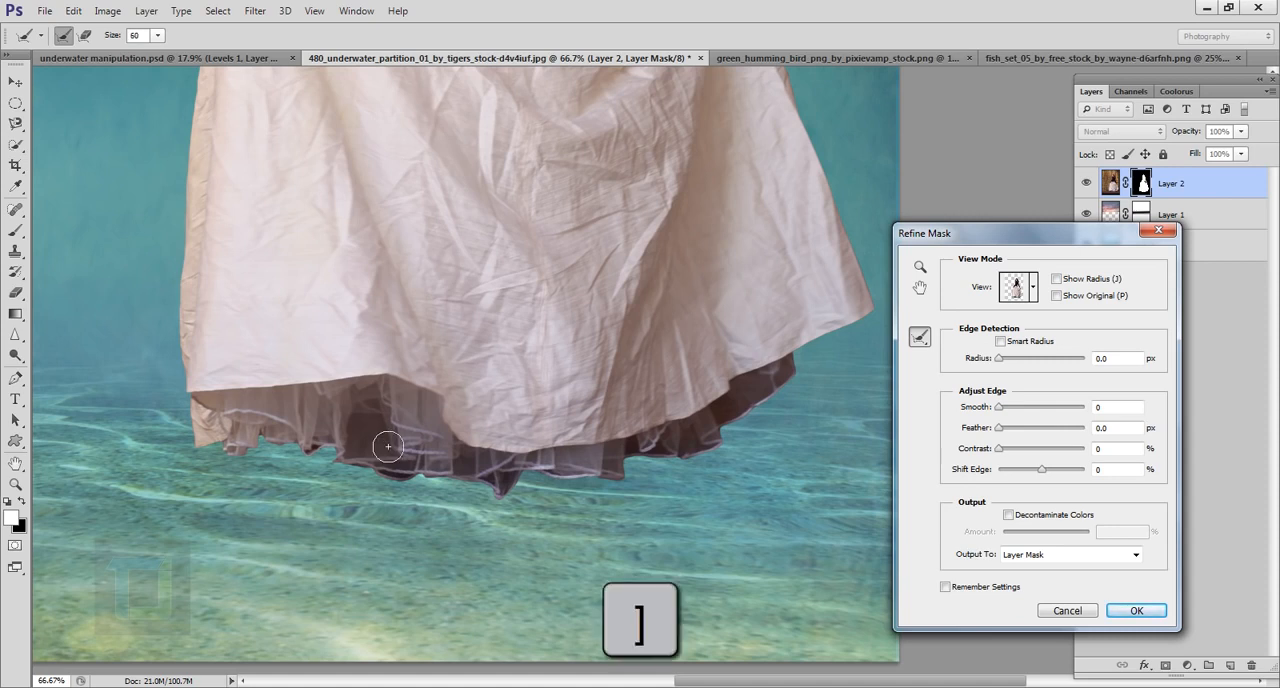
{"action": "key", "text": "bracketright"}
{"action": "key", "text": "bracketright"}
{"action": "key", "text": "bracketright"}
{"action": "key", "text": "bracketright"}
{"action": "key", "text": "bracketleft"}
{"action": "key", "text": "bracketleft"}
{"action": "key", "text": "bracketleft"}
{"action": "key", "text": "bracketleft"}
{"action": "key", "text": "bracketright"}
{"action": "key", "text": "bracketright"}
{"action": "key", "text": "bracketright"}
{"action": "key", "text": "bracketright"}
{"action": "key", "text": "bracketright"}
{"action": "key", "text": "bracketright"}
{"action": "mouse_move", "coordinate": [412, 469]}
{"action": "left_mouse_down"}
{"action": "mouse_move", "coordinate": [304, 469]}
{"action": "mouse_move", "coordinate": [422, 482]}
{"action": "mouse_move", "coordinate": [501, 514]}
{"action": "mouse_move", "coordinate": [377, 461]}
{"action": "mouse_move", "coordinate": [658, 494]}
{"action": "mouse_move", "coordinate": [581, 513]}
{"action": "mouse_move", "coordinate": [801, 435]}
{"action": "mouse_move", "coordinate": [793, 444]}
{"action": "mouse_move", "coordinate": [821, 407]}
{"action": "left_mouse_up"}
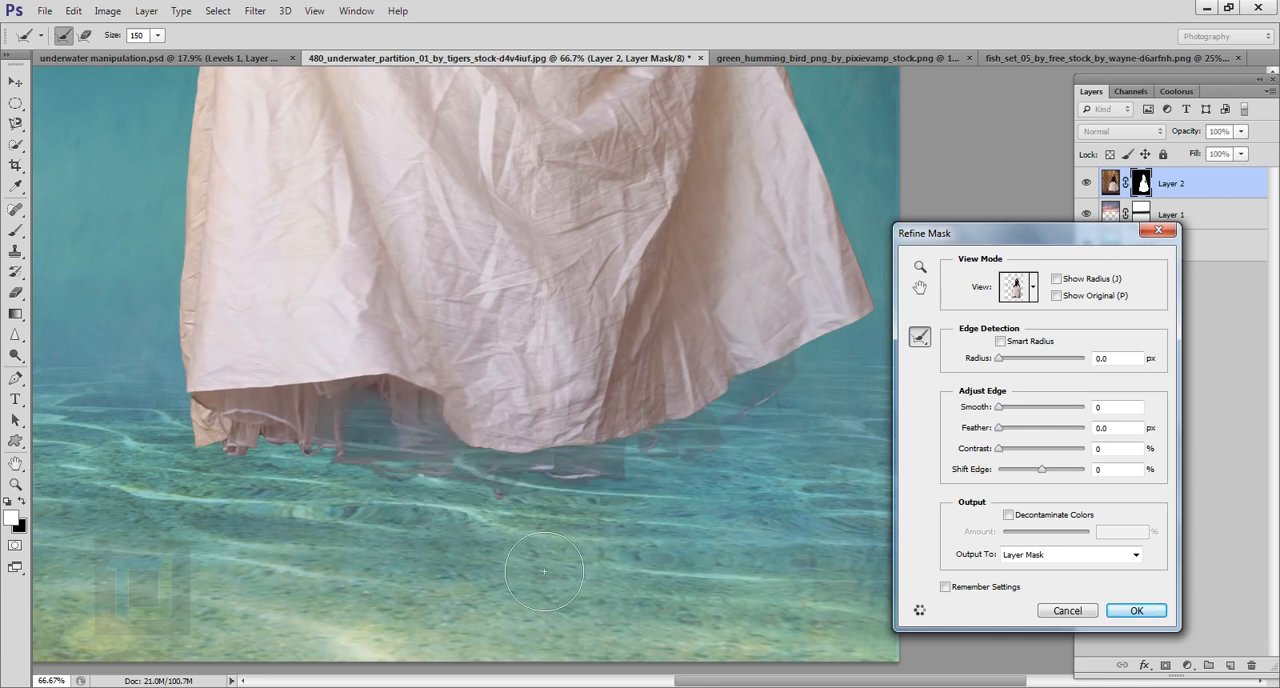
{"action": "mouse_move", "coordinate": [287, 433]}
{"action": "left_mouse_down"}
{"action": "mouse_move", "coordinate": [326, 475]}
{"action": "mouse_move", "coordinate": [185, 425]}
{"action": "mouse_move", "coordinate": [240, 440]}
{"action": "left_mouse_up"}
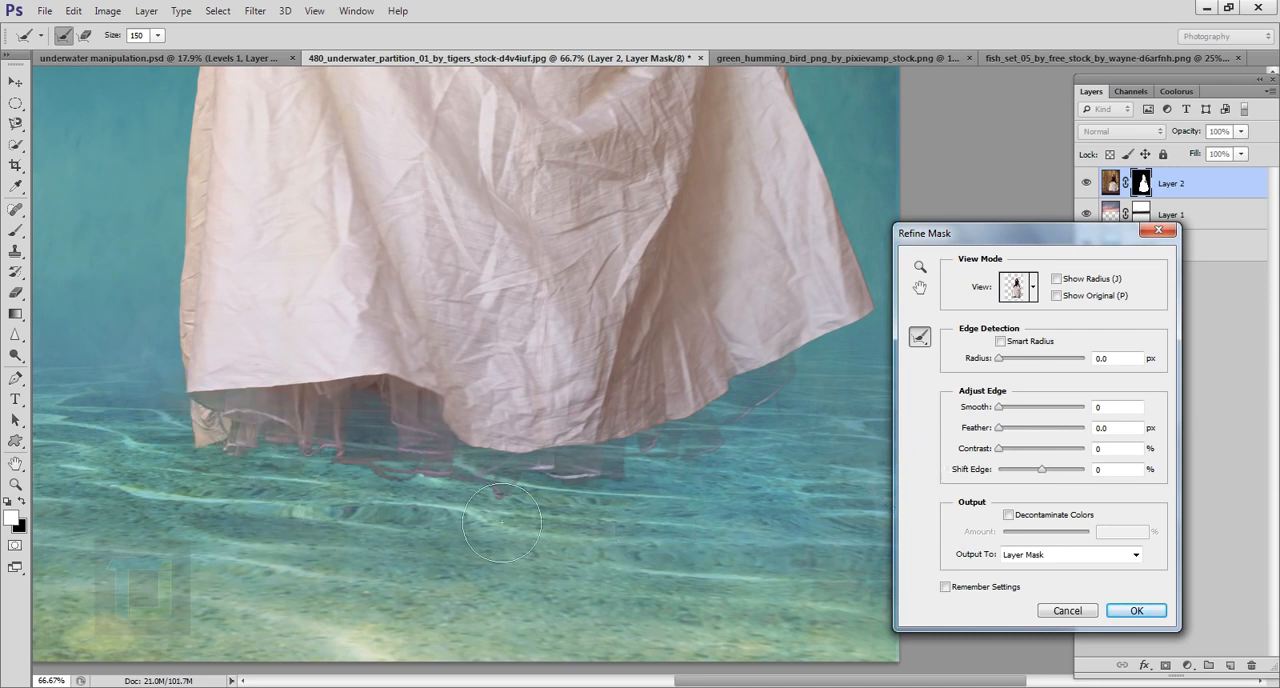
{"action": "mouse_move", "coordinate": [337, 425]}
{"action": "left_mouse_down"}
{"action": "mouse_move", "coordinate": [359, 457]}
{"action": "mouse_move", "coordinate": [310, 469]}
{"action": "mouse_move", "coordinate": [420, 492]}
{"action": "left_mouse_up"}
Step: Apply the mask refinement and review the woman in the whole scene
{"action": "key", "text": "ctrl+minus"}
{"action": "key", "text": "ctrl+minus"}
{"action": "key", "text": "ctrl+minus"}
{"action": "key", "text": "ctrl+minus"}
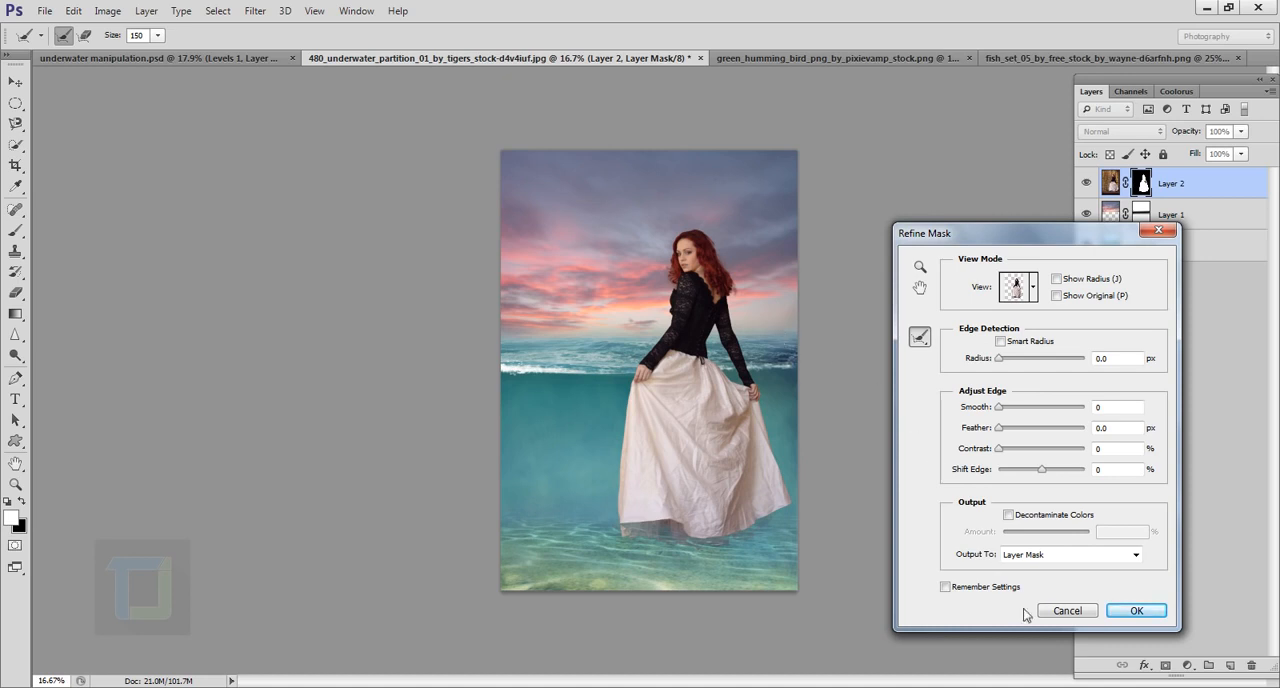
{"action": "left_click", "coordinate": [1134, 609]}
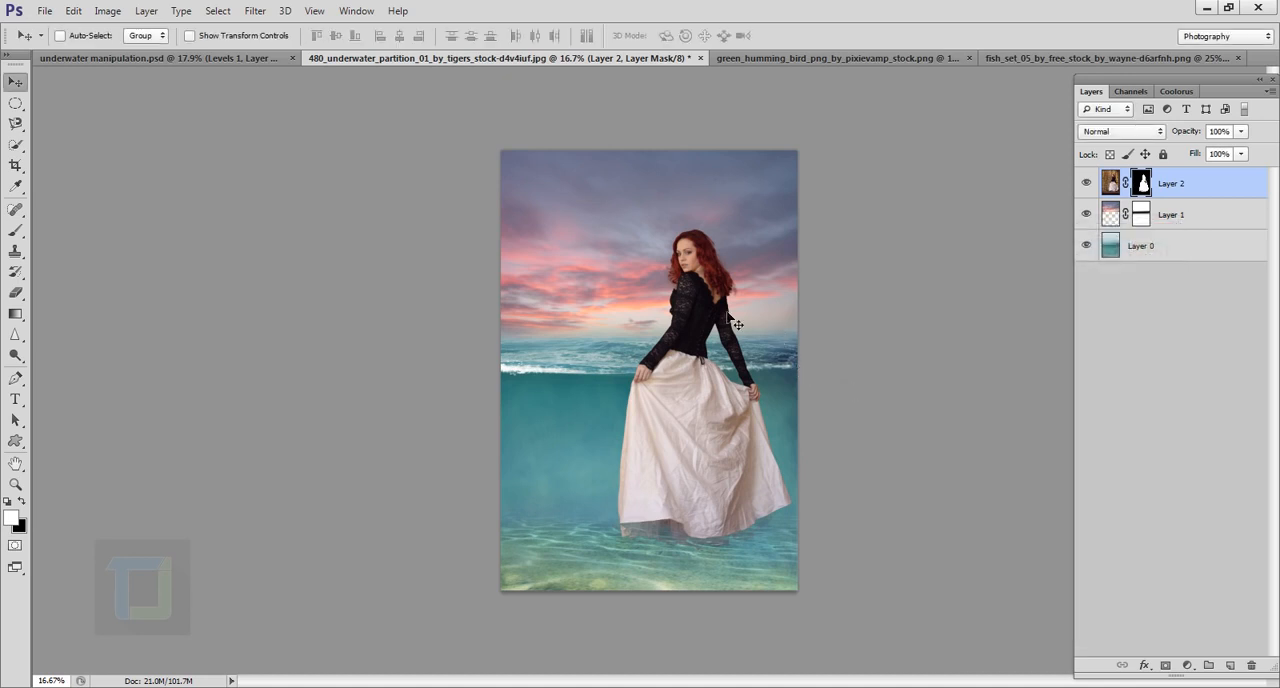
{"action": "left_click_drag", "start_coordinate": [698, 326], "coordinate": [733, 368]}
{"action": "left_click_drag", "start_coordinate": [744, 438], "coordinate": [571, 366]}
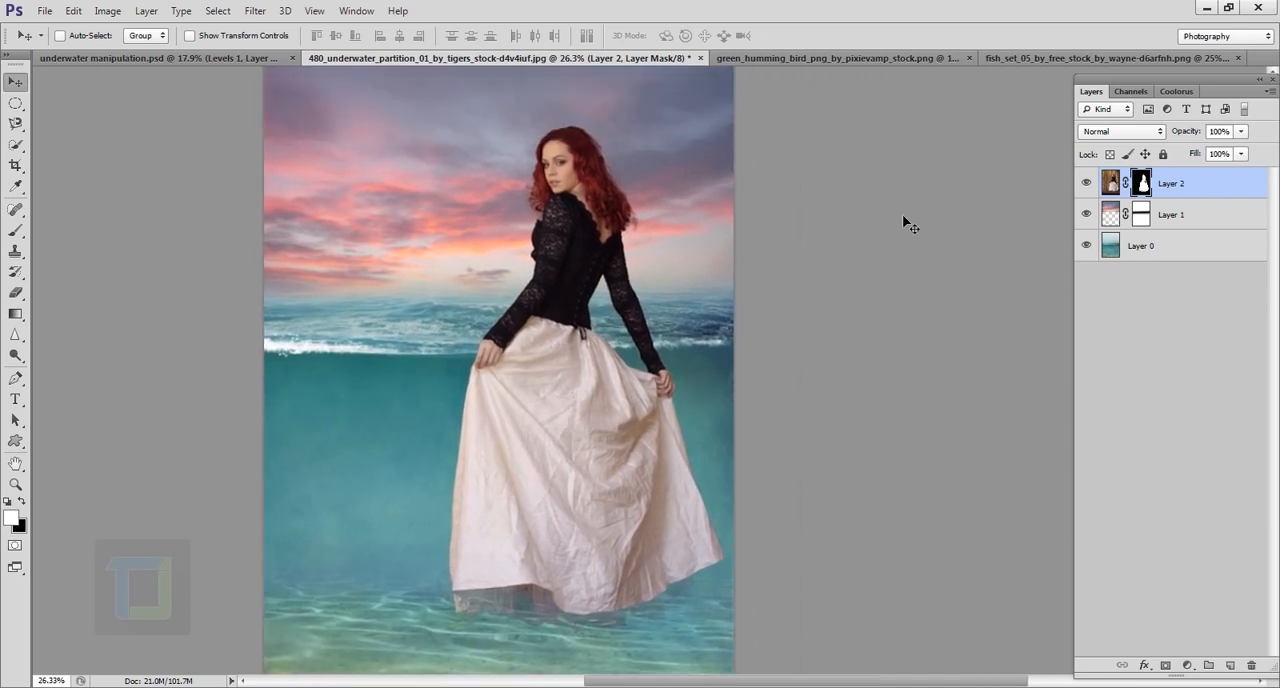
{"action": "scroll", "coordinate": [557, 302], "scroll_direction": "down", "scroll_amount": 1}
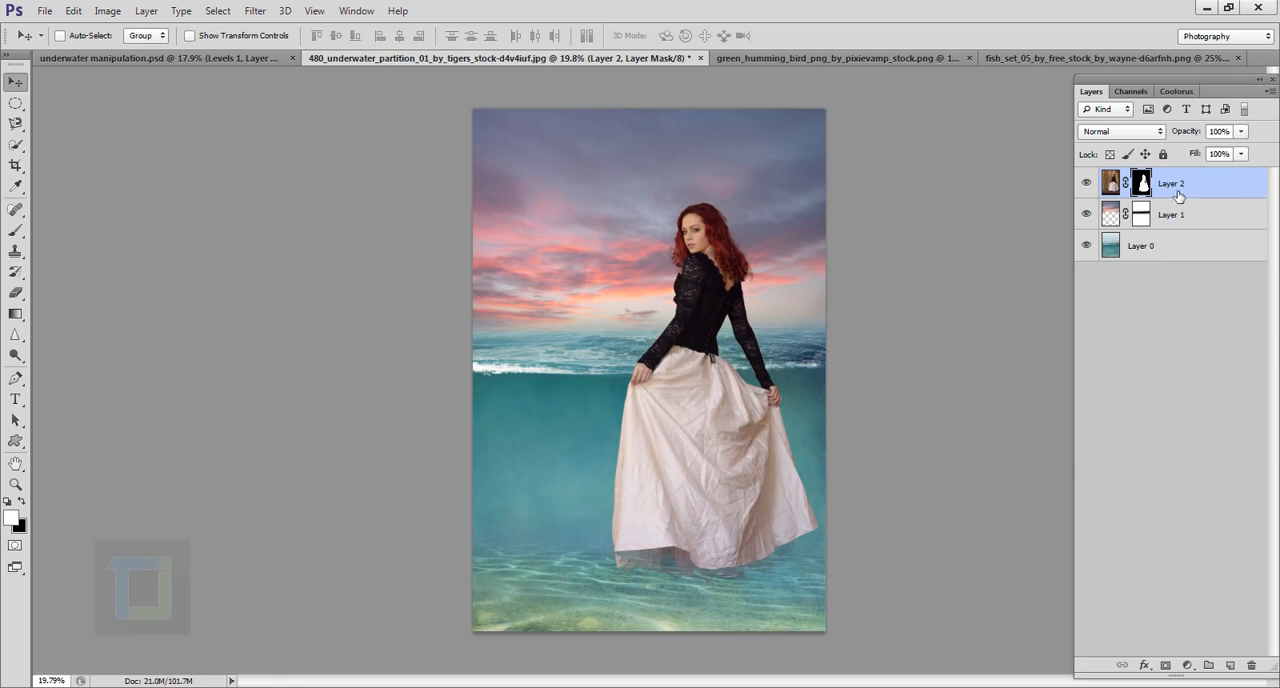
Step: Duplicate the woman's masked layer and rename the original layer as backup
{"action": "key", "text": "ctrl+j"}
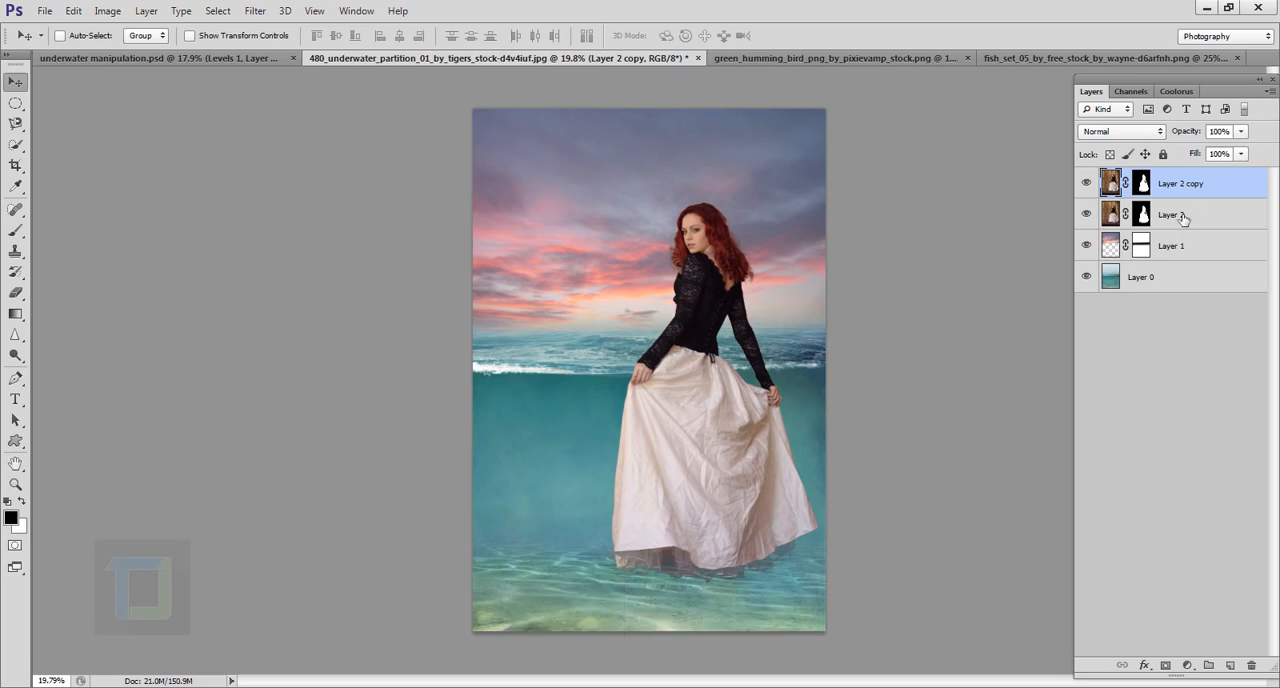
{"action": "left_click", "coordinate": [1180, 222]}
{"action": "double_click", "coordinate": [1177, 218]}
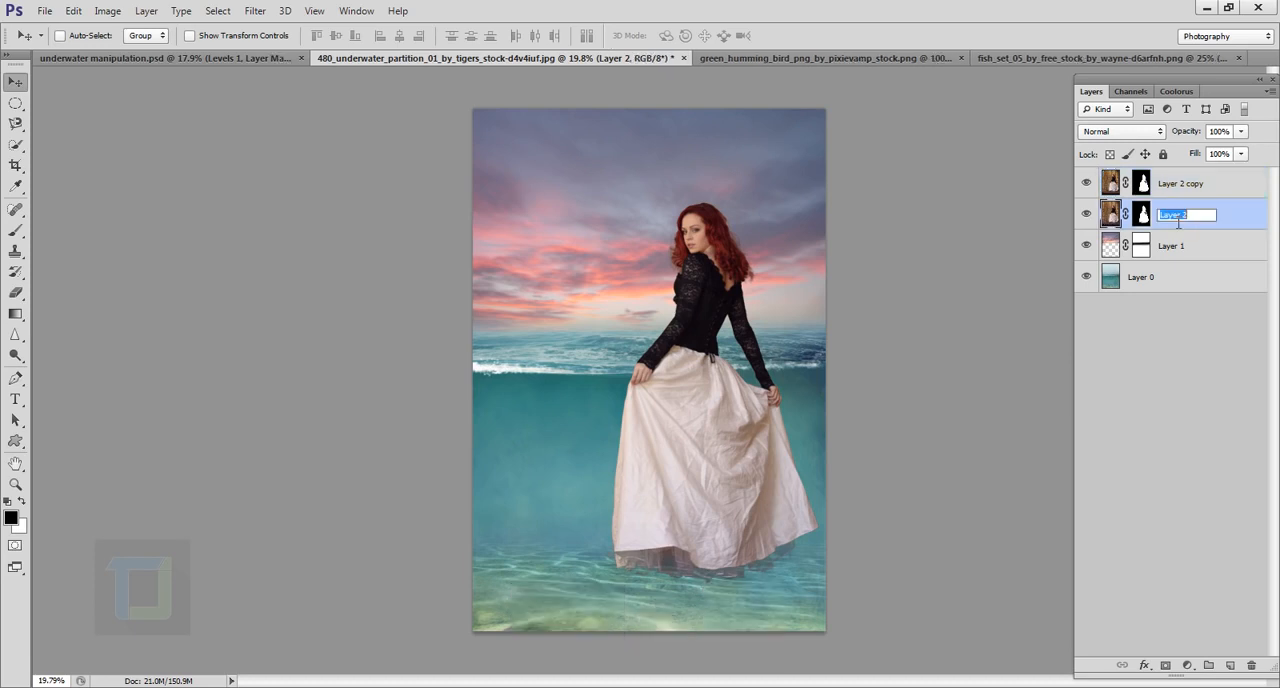
{"action": "type", "text": "backup"}
{"action": "key", "text": "Return"}
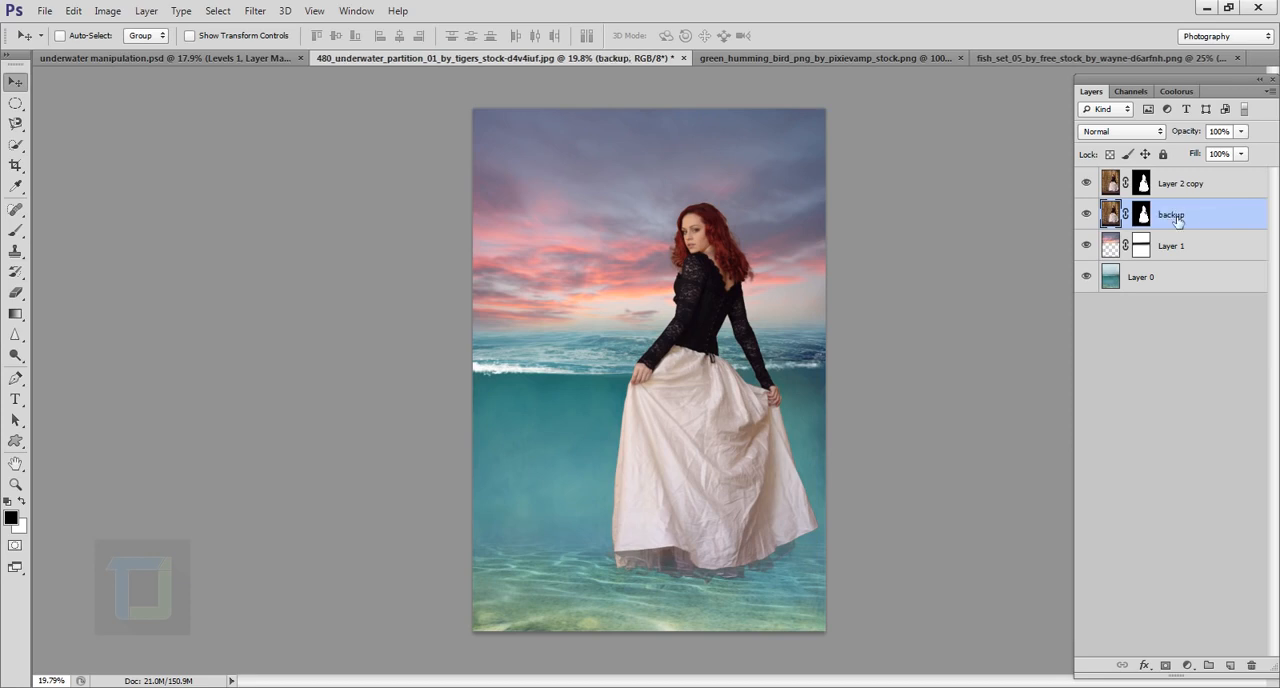
Step: Move the backup layer beneath all other layers and hide it
{"action": "left_click_drag", "start_coordinate": [1176, 219], "coordinate": [1162, 300]}
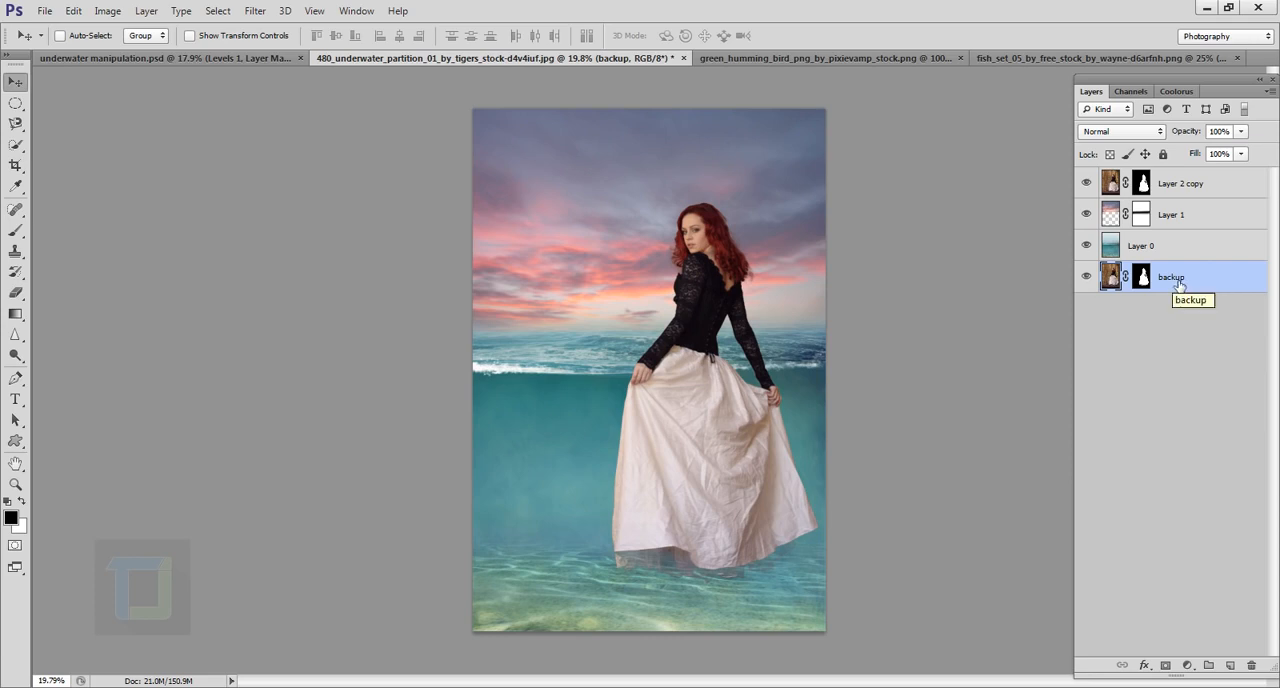
{"action": "left_click", "coordinate": [1145, 183]}
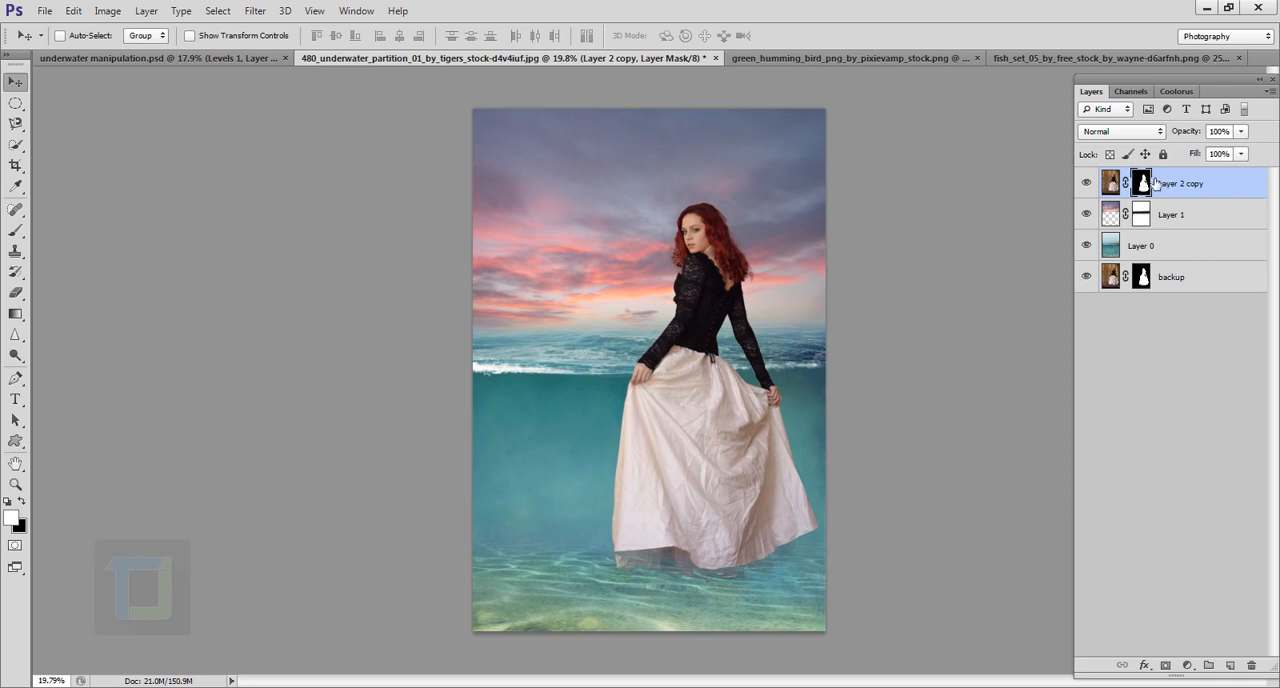
{"action": "left_click", "coordinate": [1172, 281]}
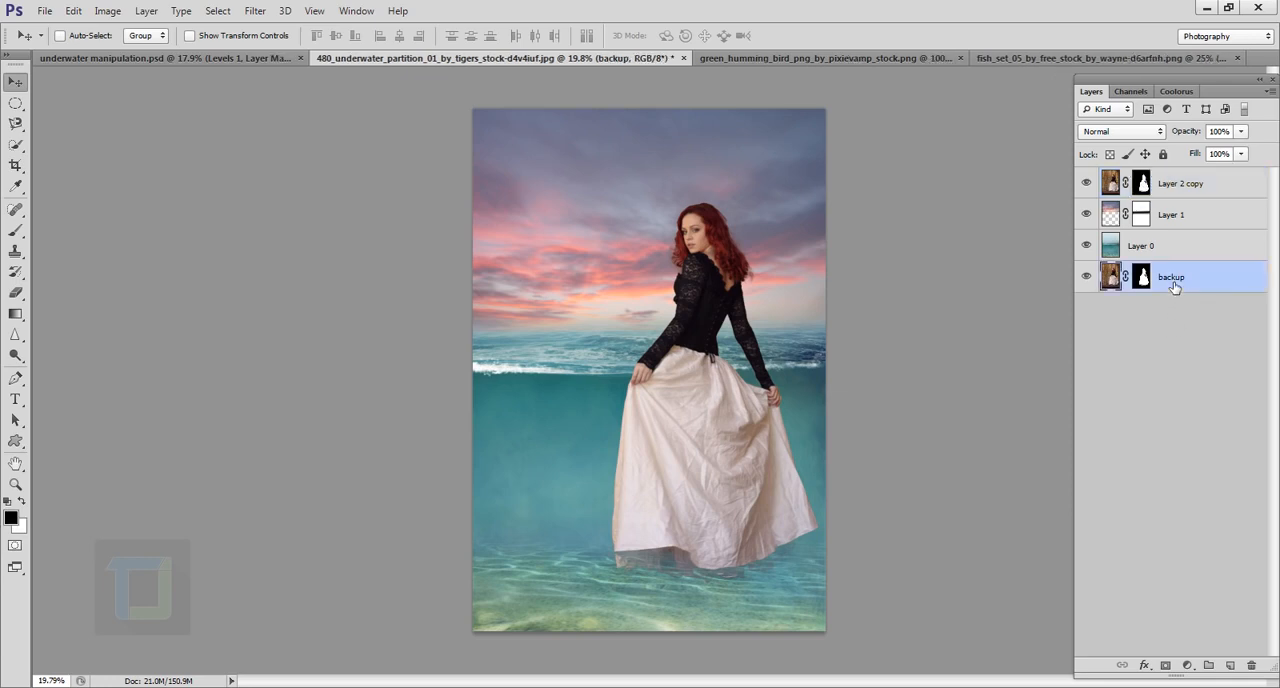
{"action": "left_click", "coordinate": [1185, 192]}
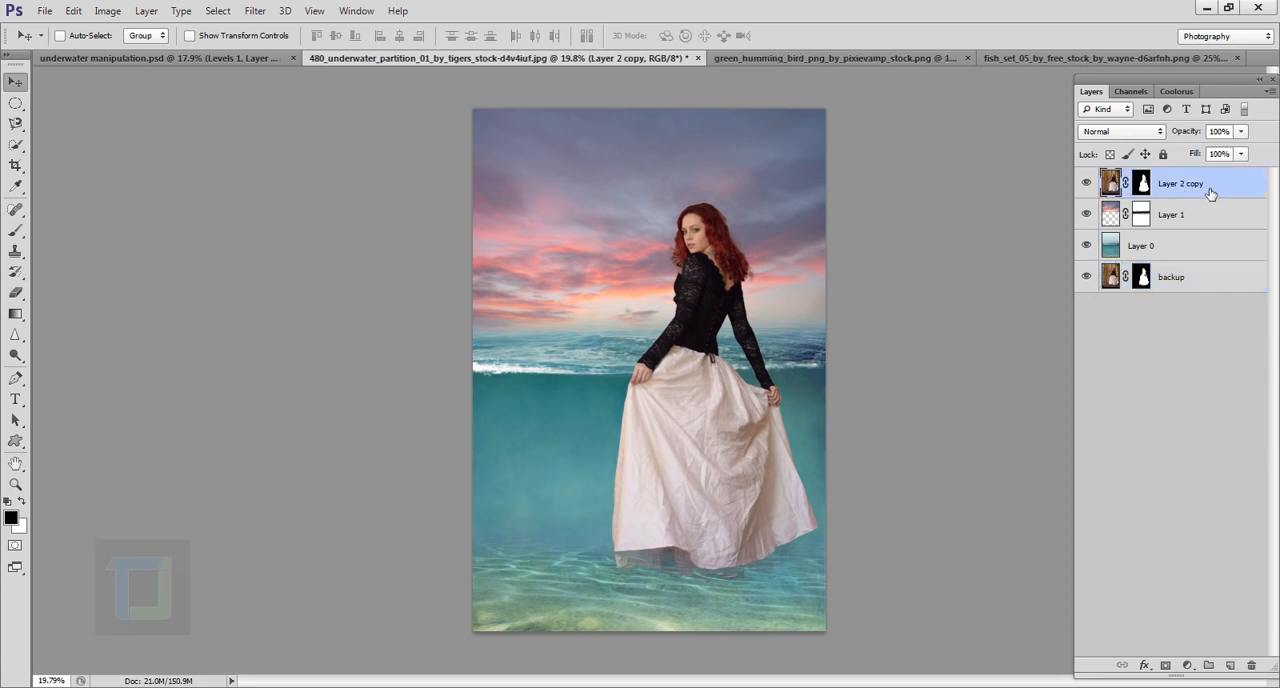
{"action": "left_click", "coordinate": [1087, 183]}
{"action": "left_click", "coordinate": [1087, 183]}
{"action": "left_click", "coordinate": [1087, 277]}
Step: Duplicate the visible woman layer, naming the underlying layer "lower body" and the duplicate above it "upper body"
{"action": "key", "text": "ctrl+j"}
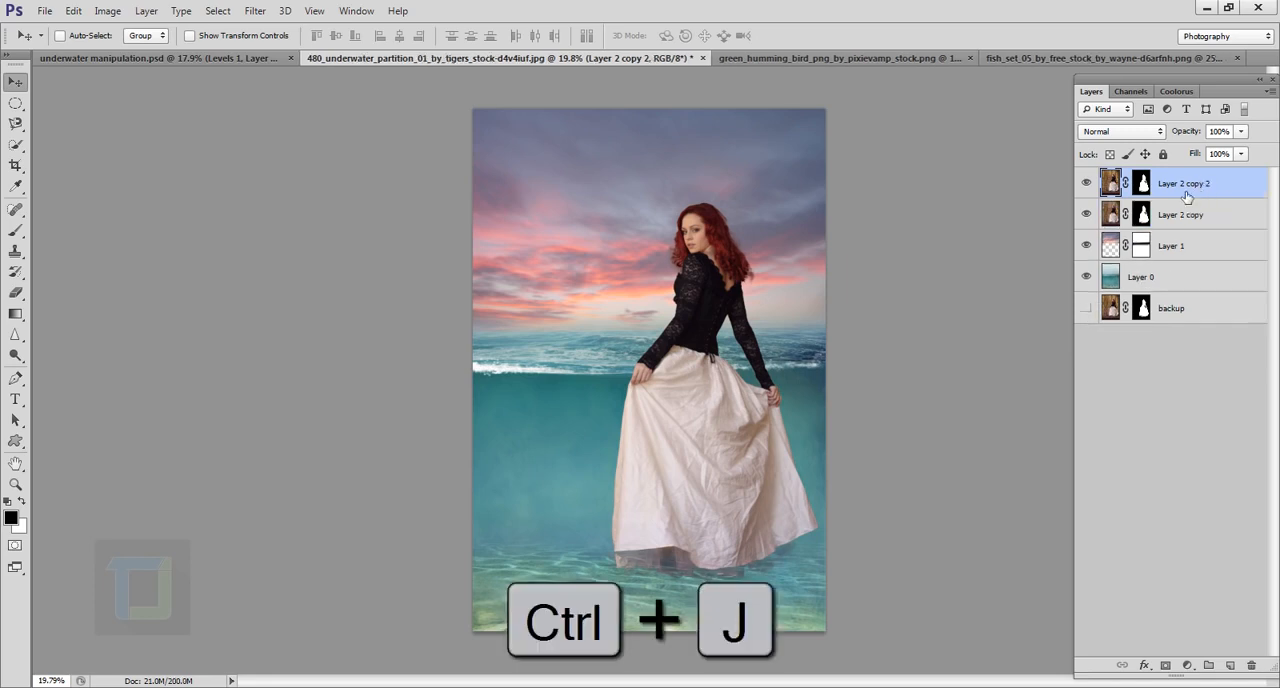
{"action": "left_click", "coordinate": [1180, 216]}
{"action": "double_click", "coordinate": [1184, 220]}
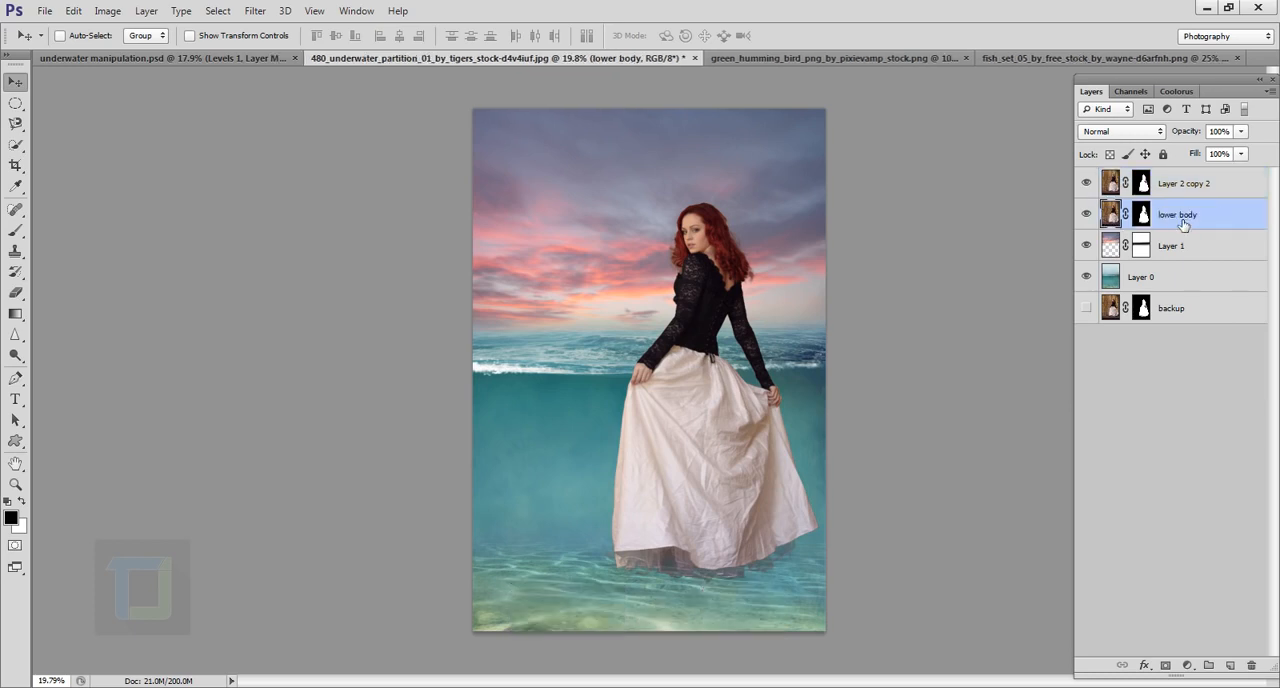
{"action": "left_click", "coordinate": [1185, 184]}
{"action": "double_click", "coordinate": [1186, 185]}
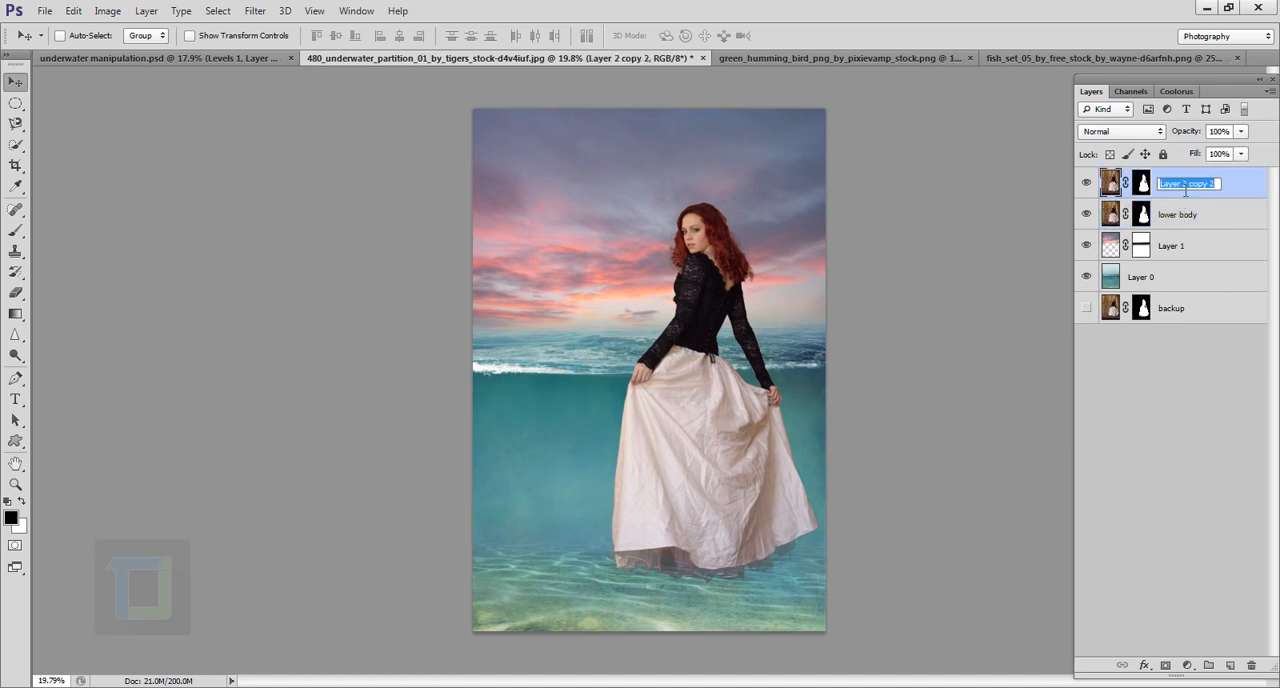
{"action": "type", "text": "upper body"}
{"action": "key", "text": "Return"}
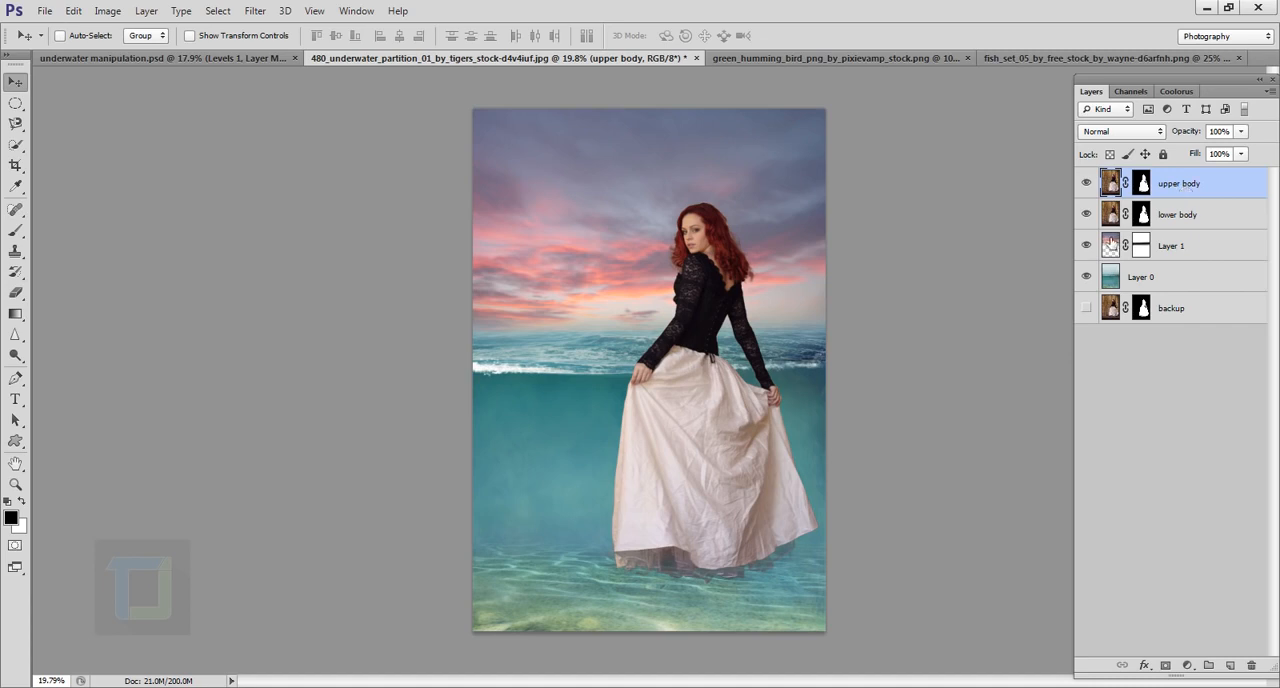
Step: Hide the lower body layer and check the upper body layer by toggling its visibility
{"action": "left_click", "coordinate": [1178, 216]}
{"action": "left_click", "coordinate": [1087, 214]}
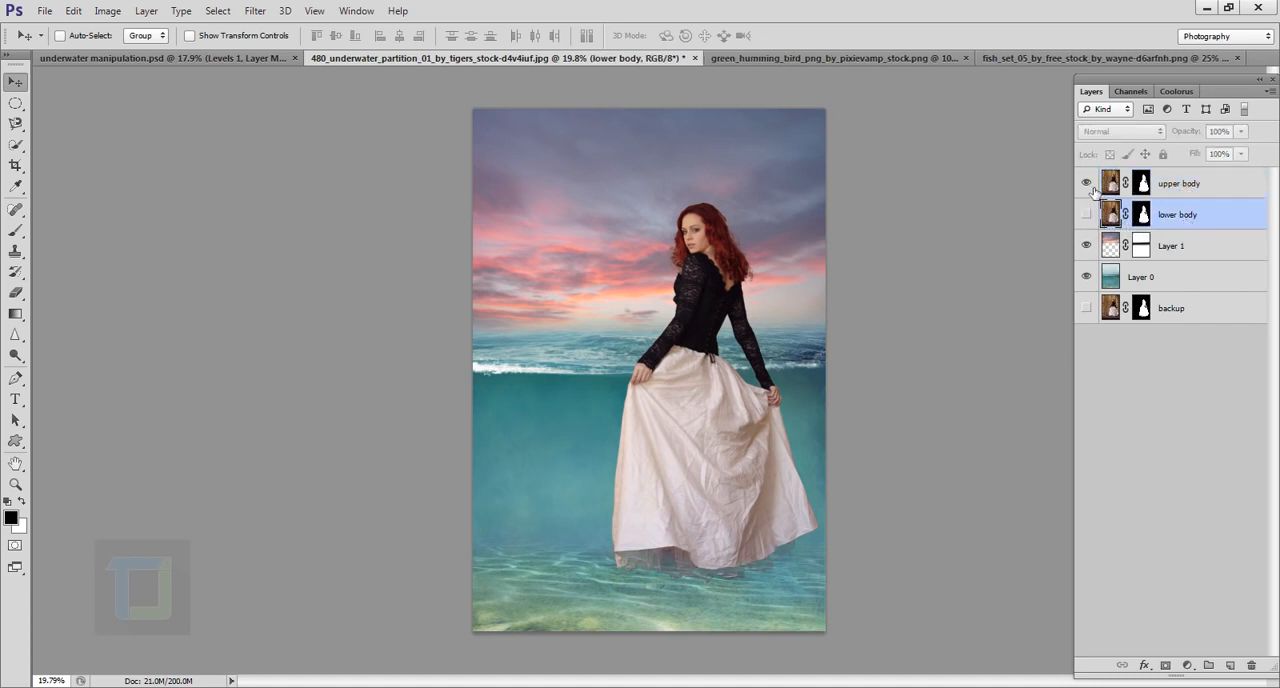
{"action": "left_click", "coordinate": [1088, 184]}
{"action": "left_click", "coordinate": [1088, 184]}
{"action": "left_click", "coordinate": [1088, 184]}
{"action": "left_click", "coordinate": [1088, 184]}
Step: Select the upper body layer and activate the Brush tool for painting around the skirt
{"action": "left_click", "coordinate": [1188, 183]}
{"action": "key", "text": "ctrl+0"}
{"action": "scroll", "coordinate": [703, 340], "scroll_direction": "up", "scroll_amount": 4}
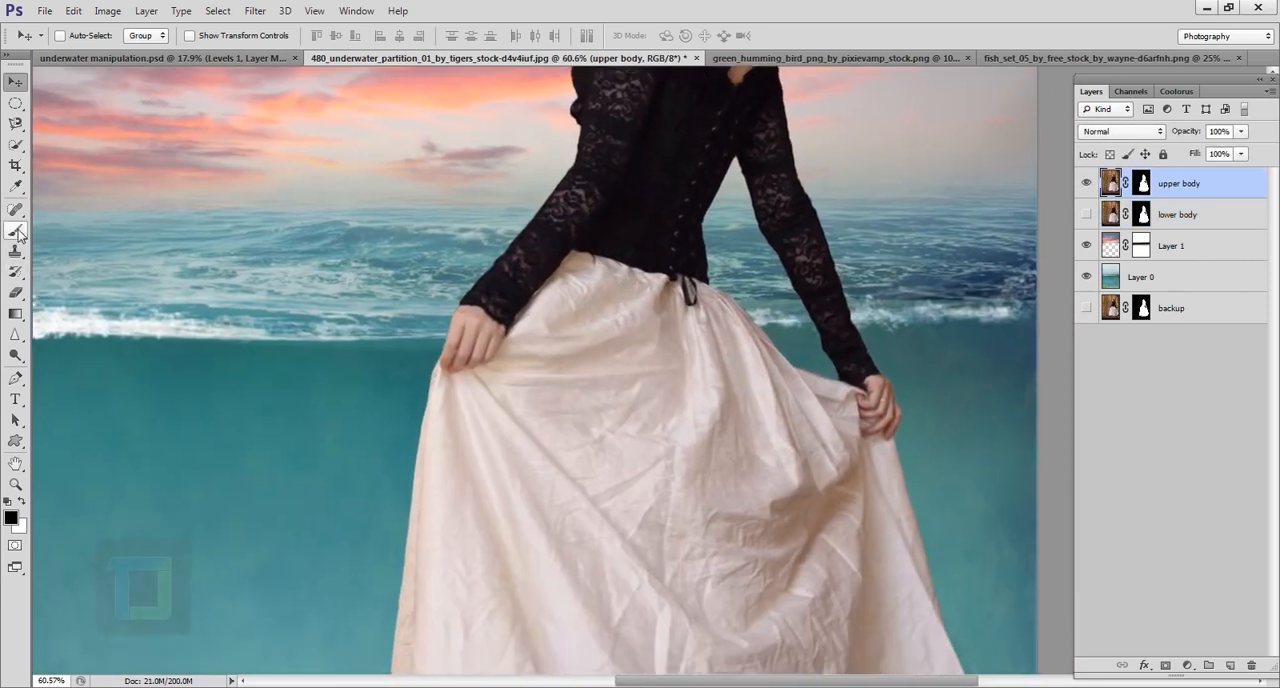
{"action": "left_click", "coordinate": [16, 230]}
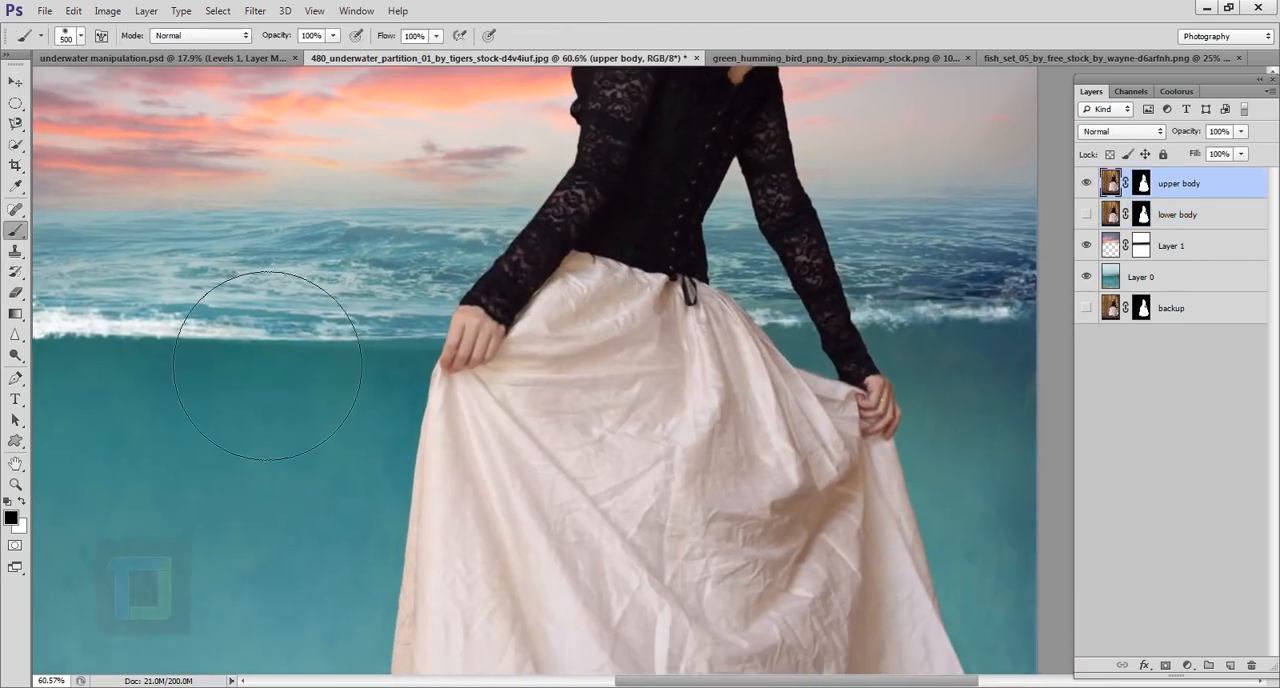
{"action": "scroll", "coordinate": [471, 350], "scroll_direction": "down", "scroll_amount": 5}
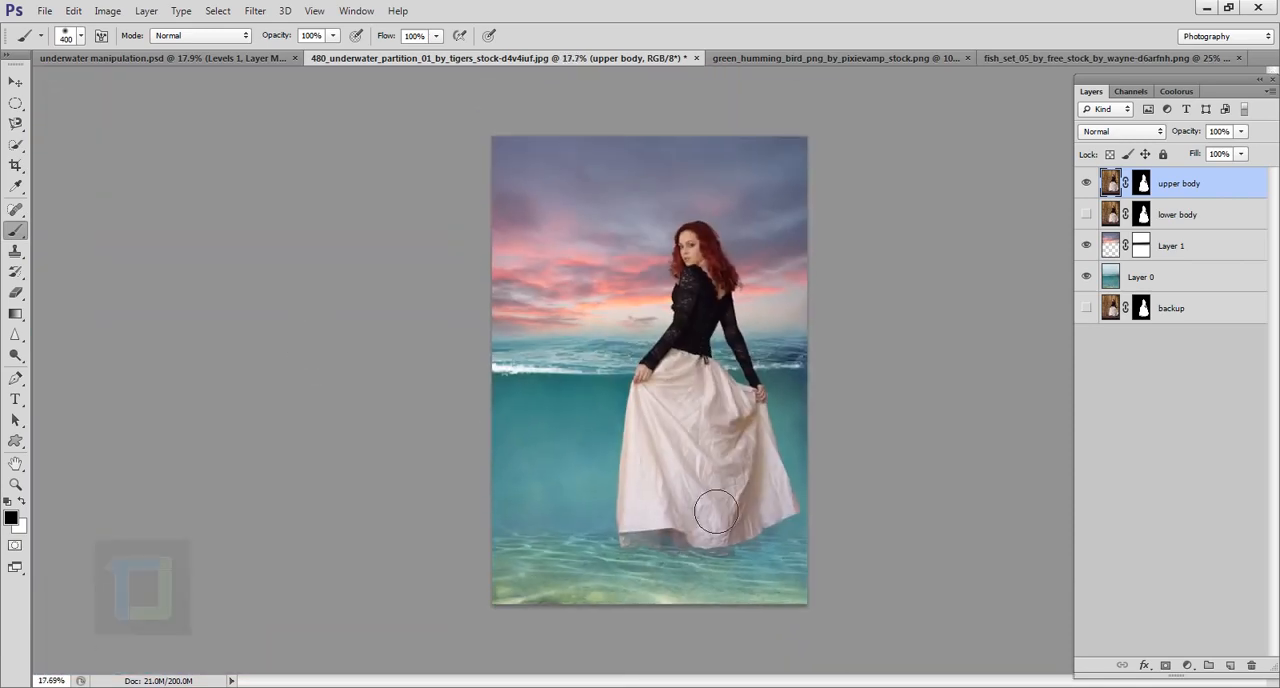
{"action": "scroll", "coordinate": [686, 518], "scroll_direction": "up", "scroll_amount": 2}
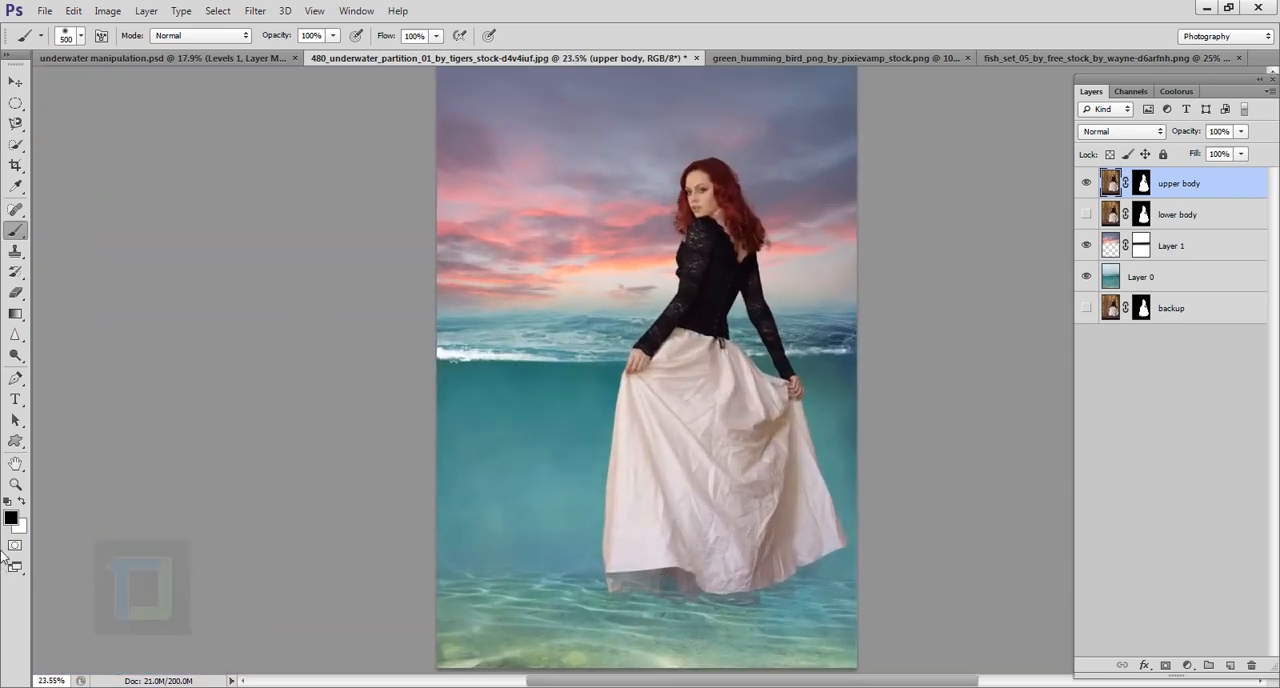
{"action": "key", "text": "["}
{"action": "mouse_move", "coordinate": [622, 578]}
{"action": "left_mouse_down"}
{"action": "mouse_move", "coordinate": [880, 609]}
{"action": "mouse_move", "coordinate": [673, 610]}
{"action": "left_mouse_up"}
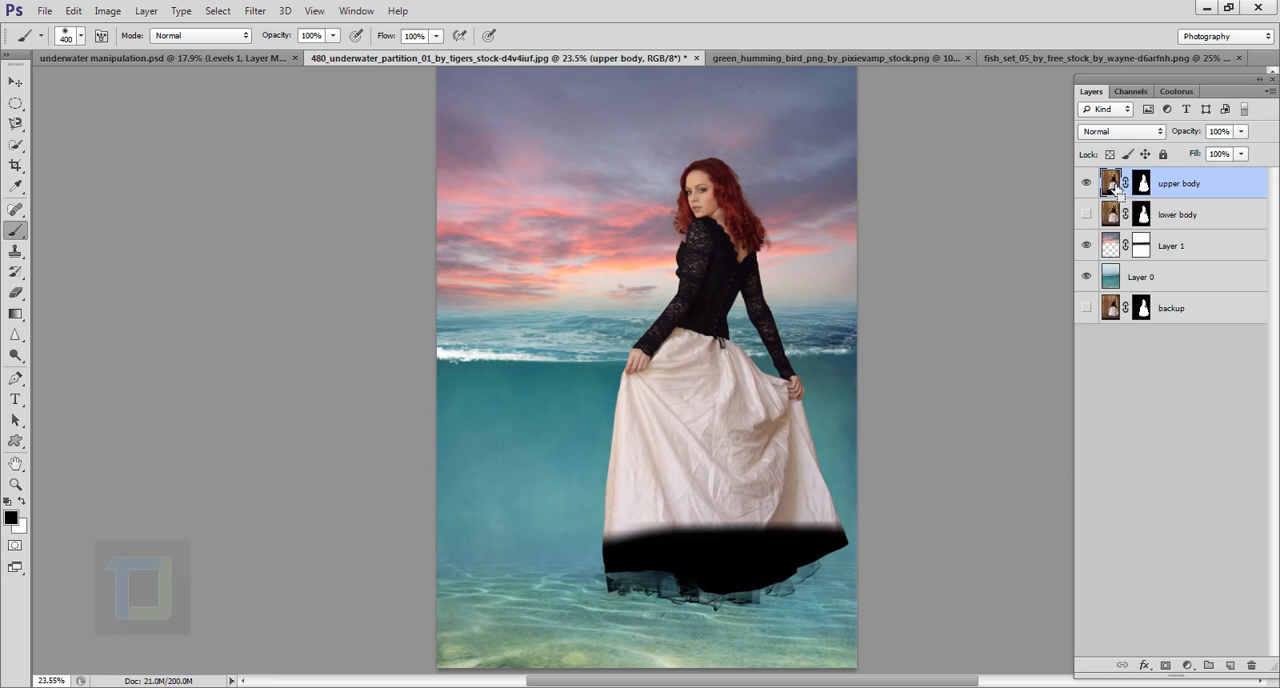
{"action": "key", "text": "ctrl+z"}
Step: Paint black with a 400 px brush on the upper body layer's mask to hide the skirt below the water surface
{"action": "left_click", "coordinate": [1145, 184]}
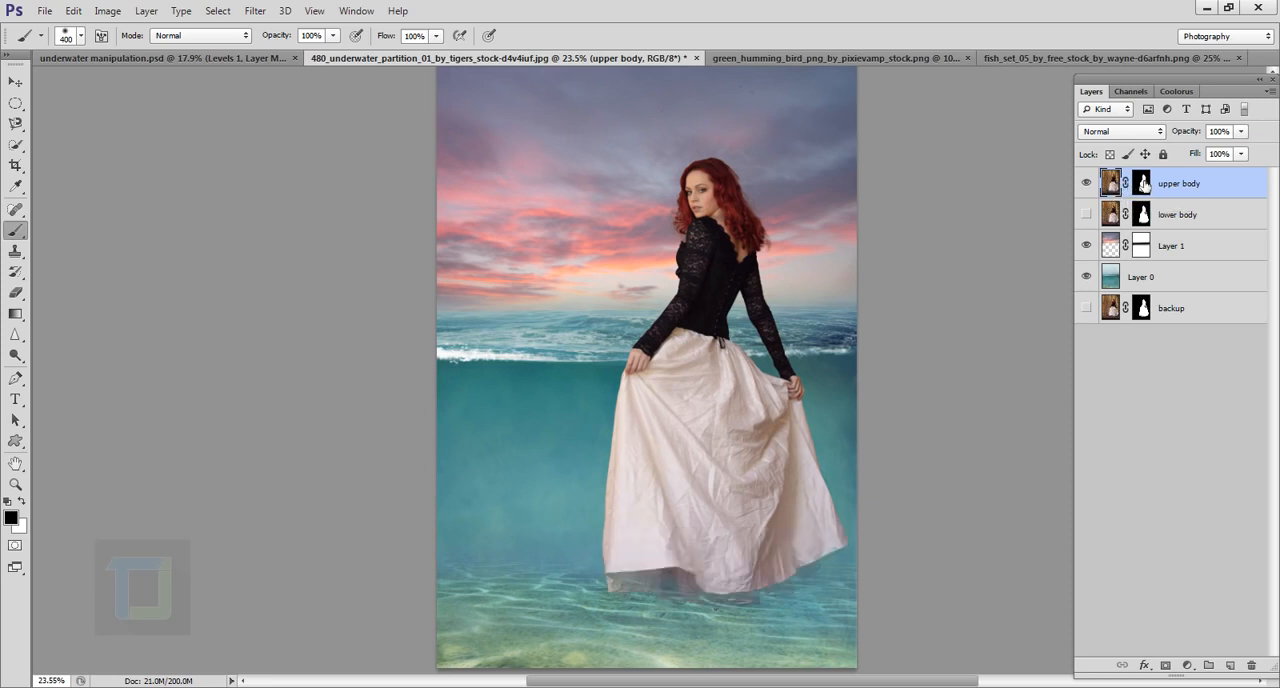
{"action": "key", "text": "x"}
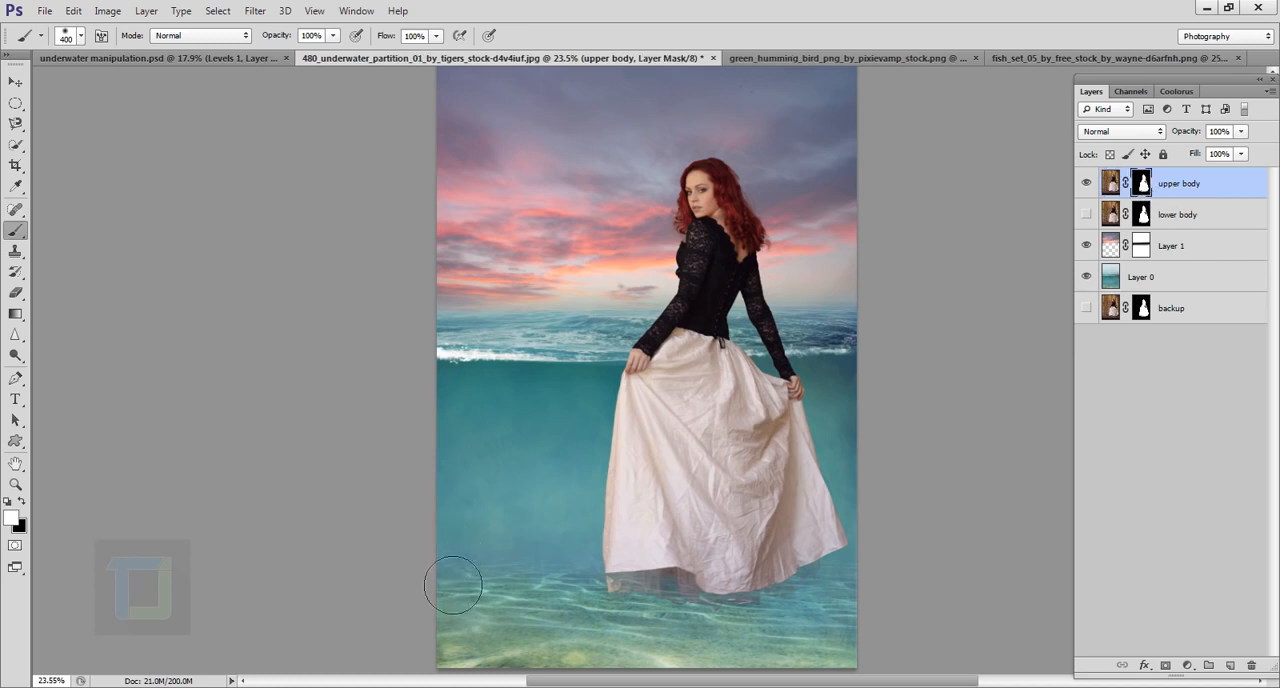
{"action": "left_click", "coordinate": [21, 502]}
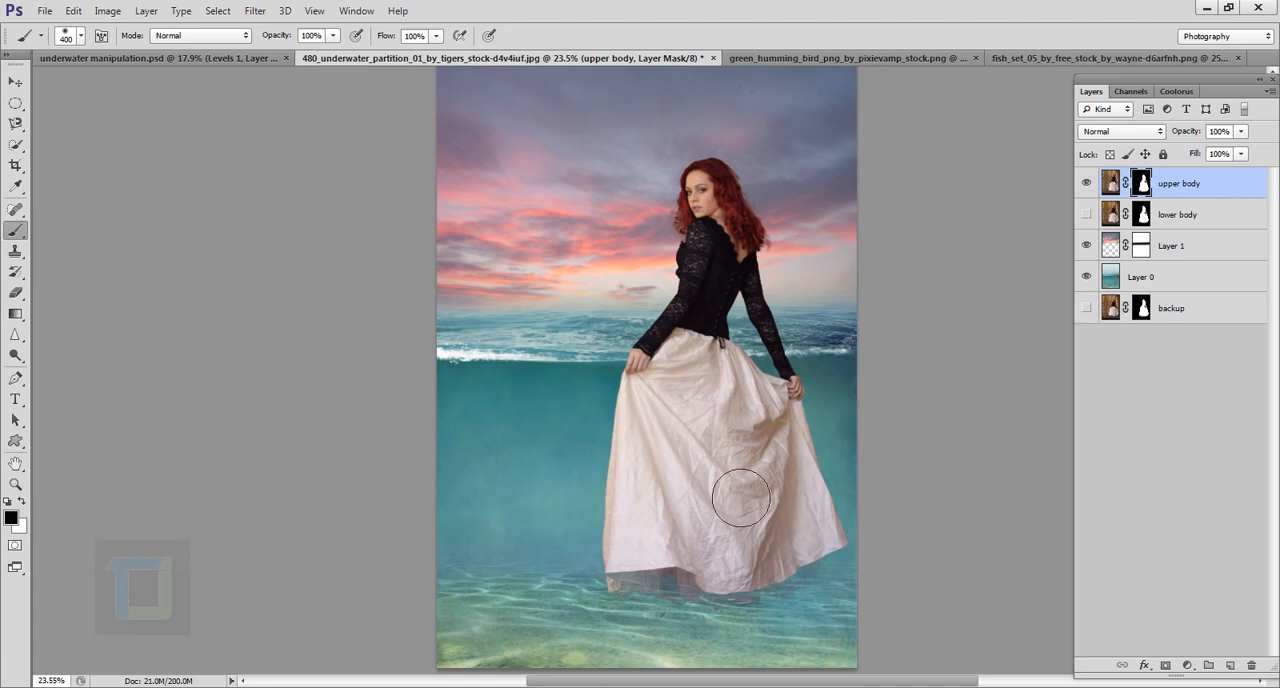
{"action": "mouse_move", "coordinate": [627, 587]}
{"action": "left_mouse_down"}
{"action": "mouse_move", "coordinate": [824, 617]}
{"action": "mouse_move", "coordinate": [686, 586]}
{"action": "mouse_move", "coordinate": [767, 587]}
{"action": "mouse_move", "coordinate": [831, 565]}
{"action": "mouse_move", "coordinate": [759, 545]}
{"action": "mouse_move", "coordinate": [610, 549]}
{"action": "mouse_move", "coordinate": [763, 546]}
{"action": "left_mouse_up"}
{"action": "scroll", "coordinate": [754, 540], "scroll_direction": "up", "scroll_amount": 5}
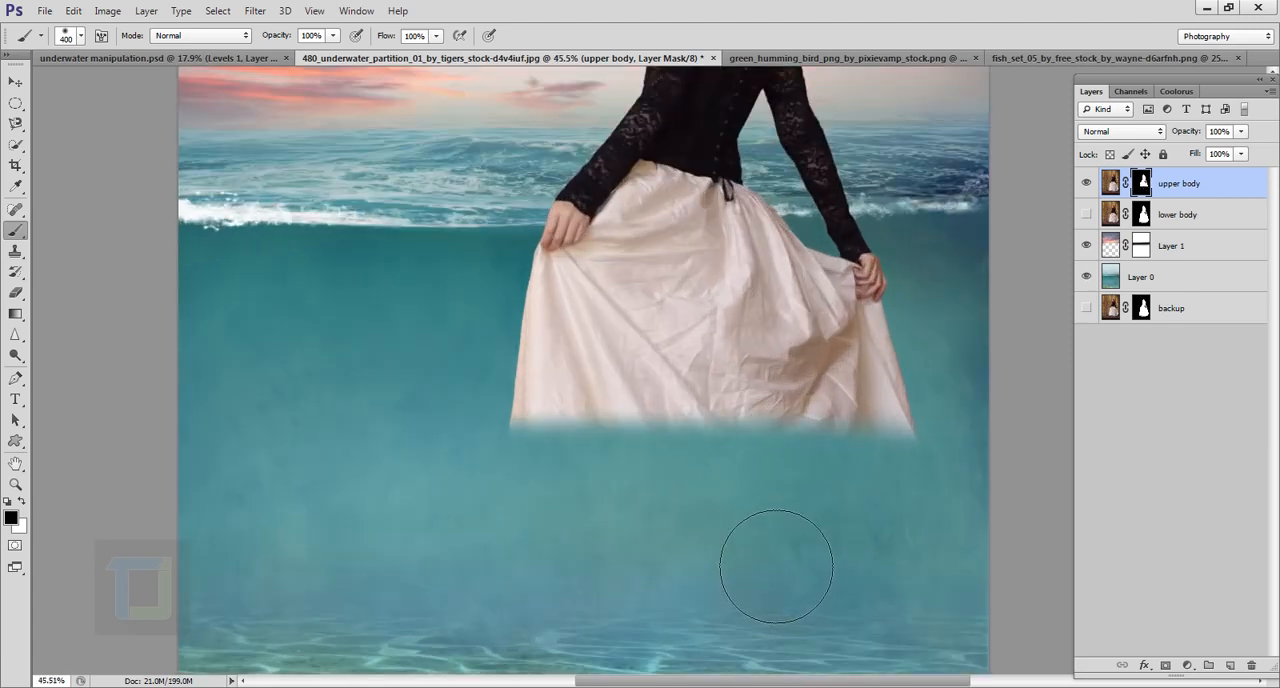
{"action": "mouse_move", "coordinate": [691, 407]}
{"action": "left_mouse_down"}
{"action": "mouse_move", "coordinate": [846, 554]}
{"action": "mouse_move", "coordinate": [962, 559]}
{"action": "mouse_move", "coordinate": [892, 534]}
{"action": "mouse_move", "coordinate": [513, 513]}
{"action": "mouse_move", "coordinate": [629, 486]}
{"action": "mouse_move", "coordinate": [909, 471]}
{"action": "left_mouse_up"}
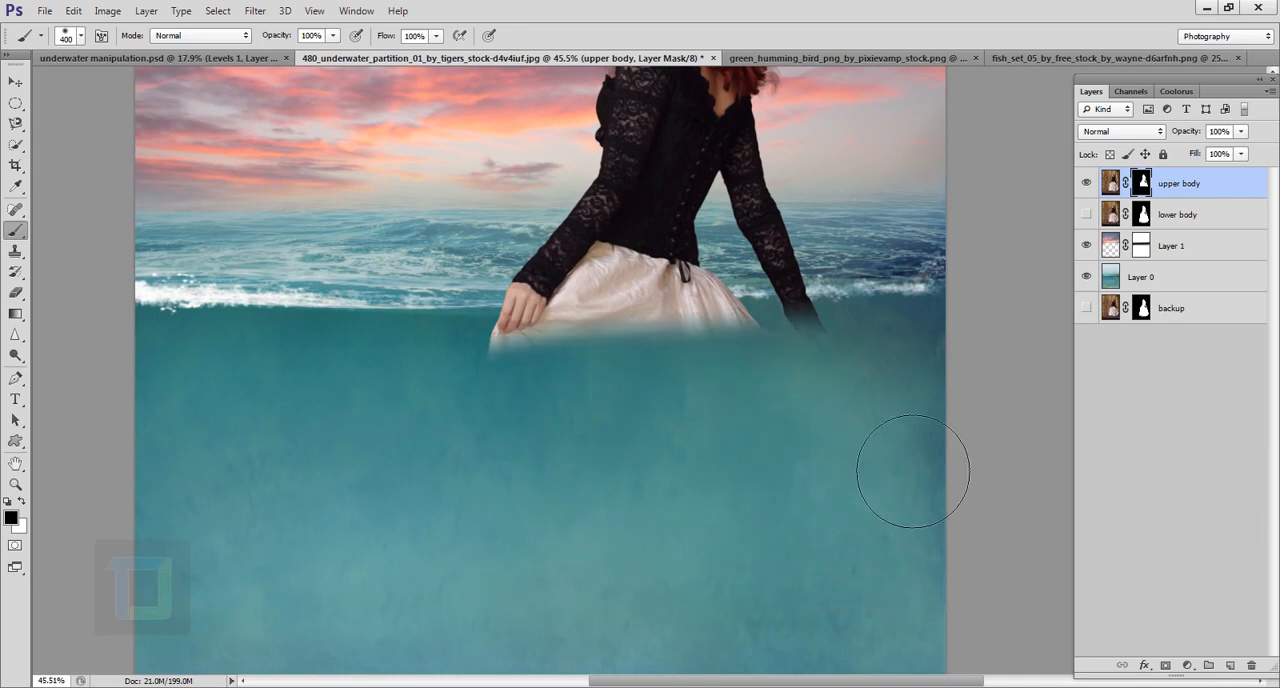
Step: Mask out the remaining skirt, hands and sleeve ends along the waterline on the upper body layer with a 150 px black brush
{"action": "scroll", "coordinate": [665, 487], "scroll_direction": "up", "scroll_amount": 3}
{"action": "scroll", "coordinate": [665, 487], "scroll_direction": "up", "scroll_amount": 1}
{"action": "left_click_drag", "start_coordinate": [601, 390], "coordinate": [568, 538]}
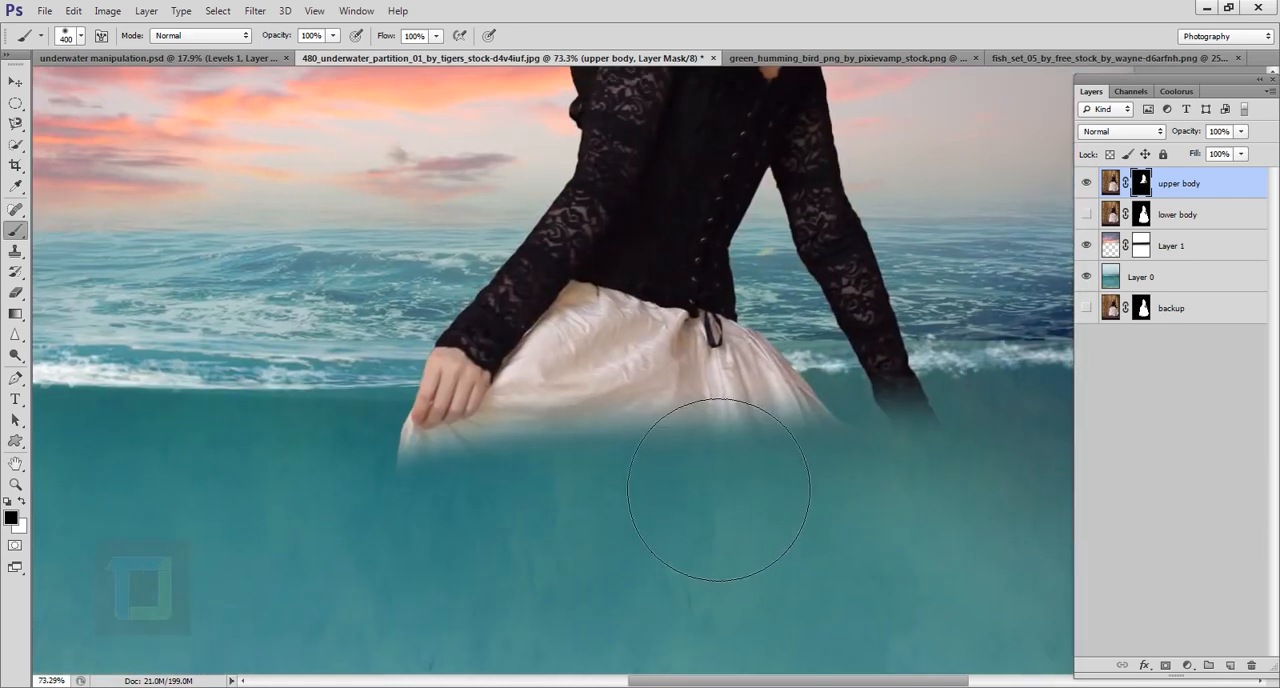
{"action": "key", "text": "["}
{"action": "key", "text": "["}
{"action": "key", "text": "["}
{"action": "key", "text": "["}
{"action": "key", "text": "["}
{"action": "mouse_move", "coordinate": [443, 476]}
{"action": "left_mouse_down"}
{"action": "mouse_move", "coordinate": [474, 450]}
{"action": "mouse_move", "coordinate": [551, 445]}
{"action": "mouse_move", "coordinate": [1011, 466]}
{"action": "mouse_move", "coordinate": [965, 478]}
{"action": "mouse_move", "coordinate": [930, 395]}
{"action": "mouse_move", "coordinate": [880, 455]}
{"action": "mouse_move", "coordinate": [960, 437]}
{"action": "mouse_move", "coordinate": [906, 449]}
{"action": "mouse_move", "coordinate": [571, 437]}
{"action": "mouse_move", "coordinate": [430, 448]}
{"action": "left_mouse_up"}
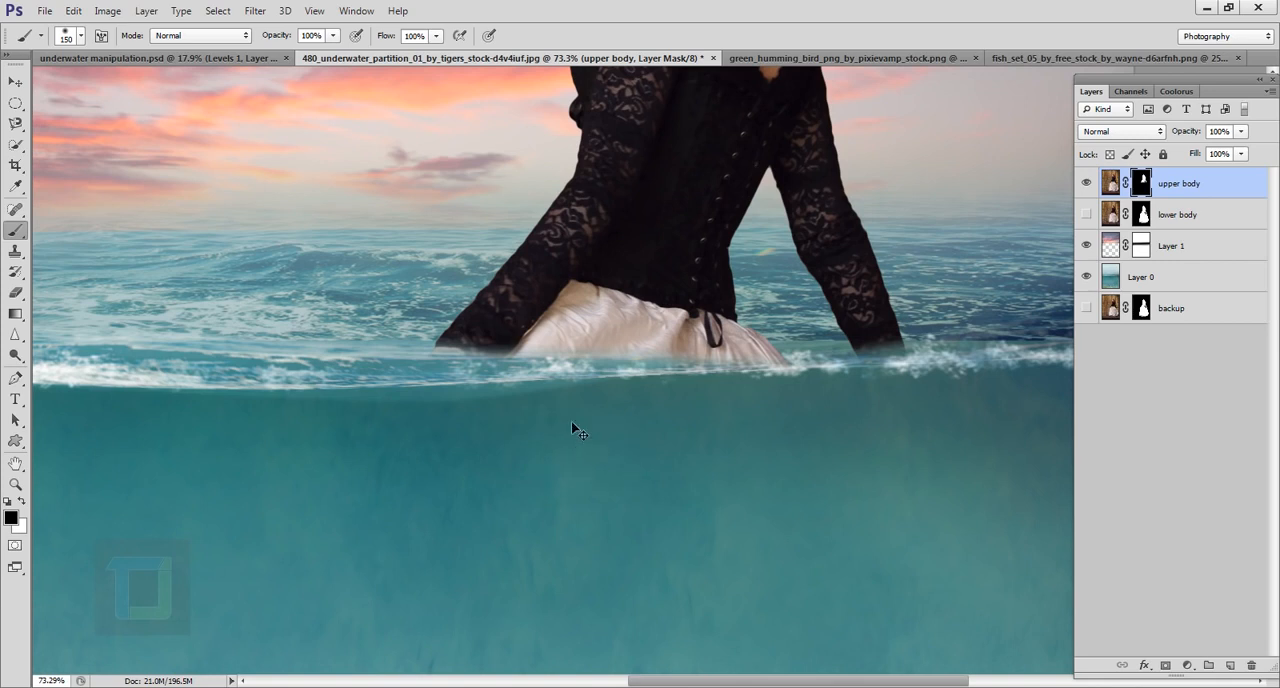
{"action": "left_click_drag", "start_coordinate": [669, 414], "coordinate": [541, 455]}
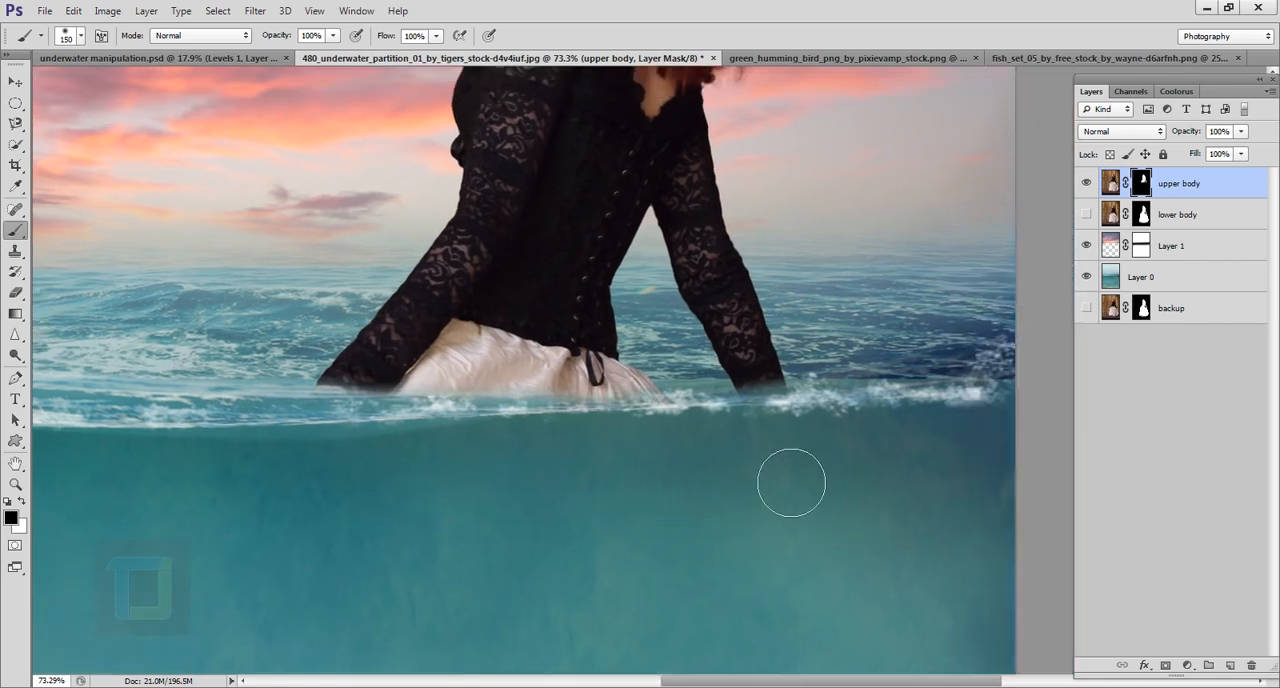
{"action": "scroll", "coordinate": [537, 471], "scroll_direction": "up", "scroll_amount": 4}
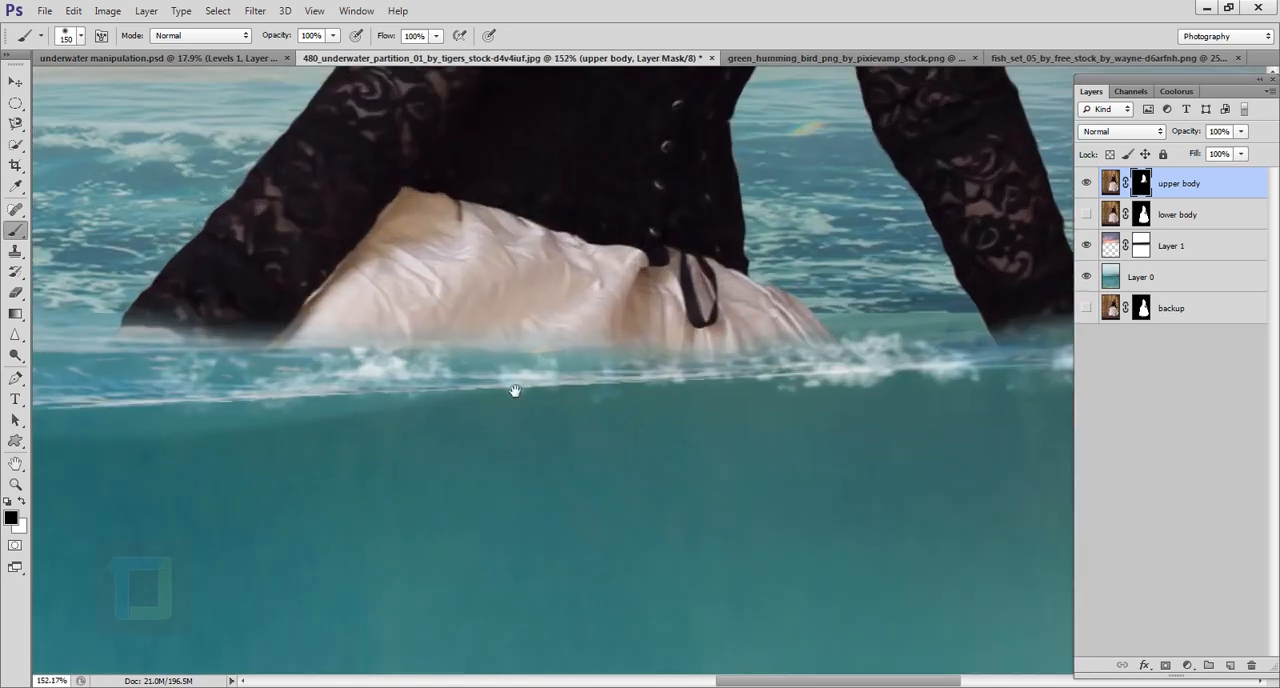
{"action": "left_click_drag", "start_coordinate": [514, 391], "coordinate": [566, 415]}
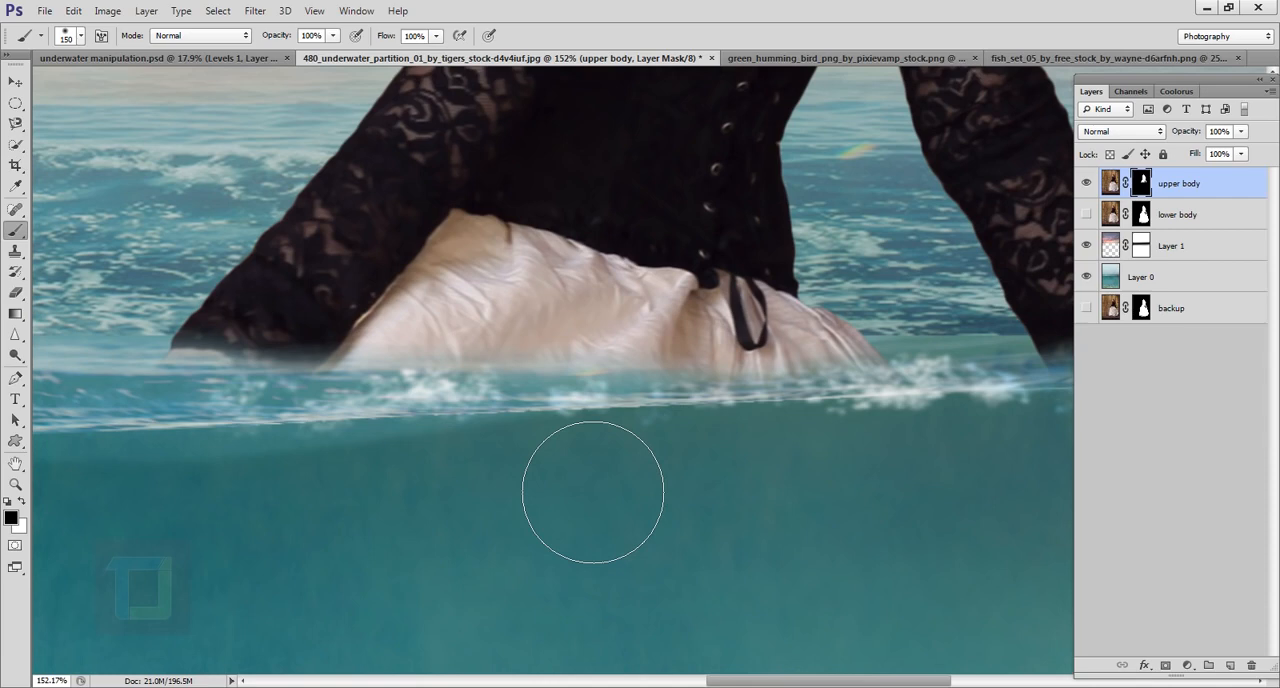
{"action": "scroll", "coordinate": [592, 492], "scroll_direction": "down", "scroll_amount": 2}
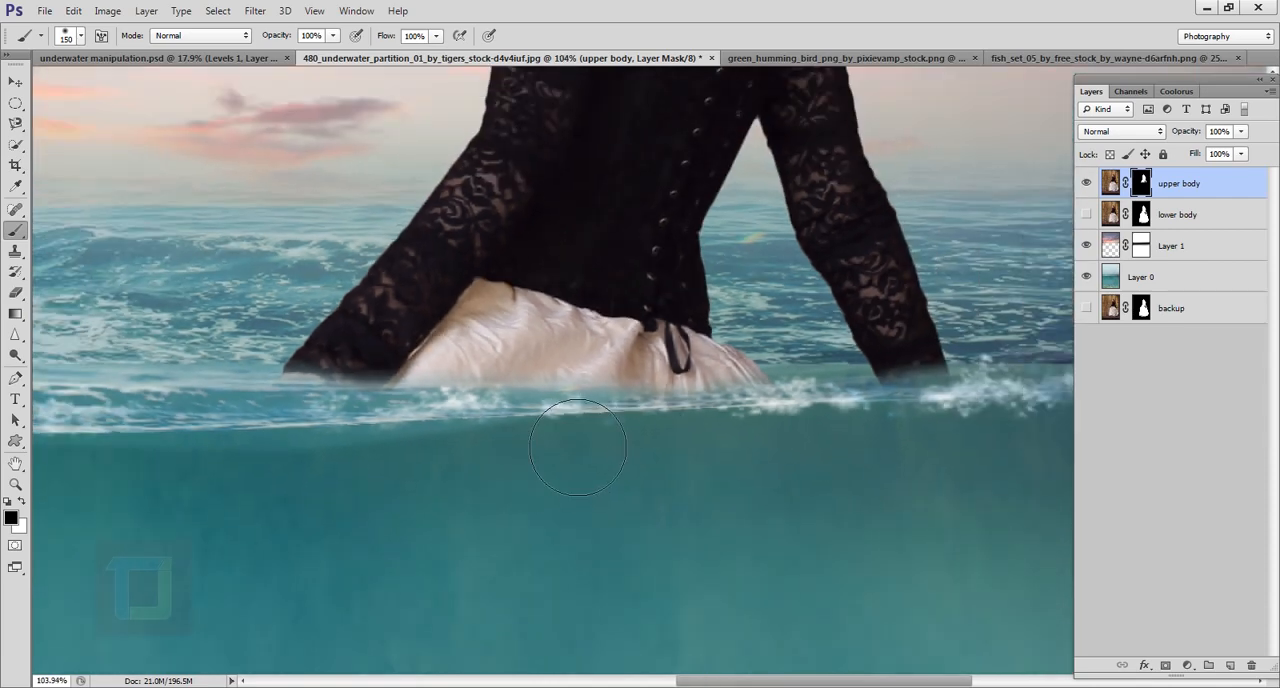
Step: Show the lower body layer and set its blend mode to Soft Light
{"action": "scroll", "coordinate": [568, 470], "scroll_direction": "down", "scroll_amount": 6}
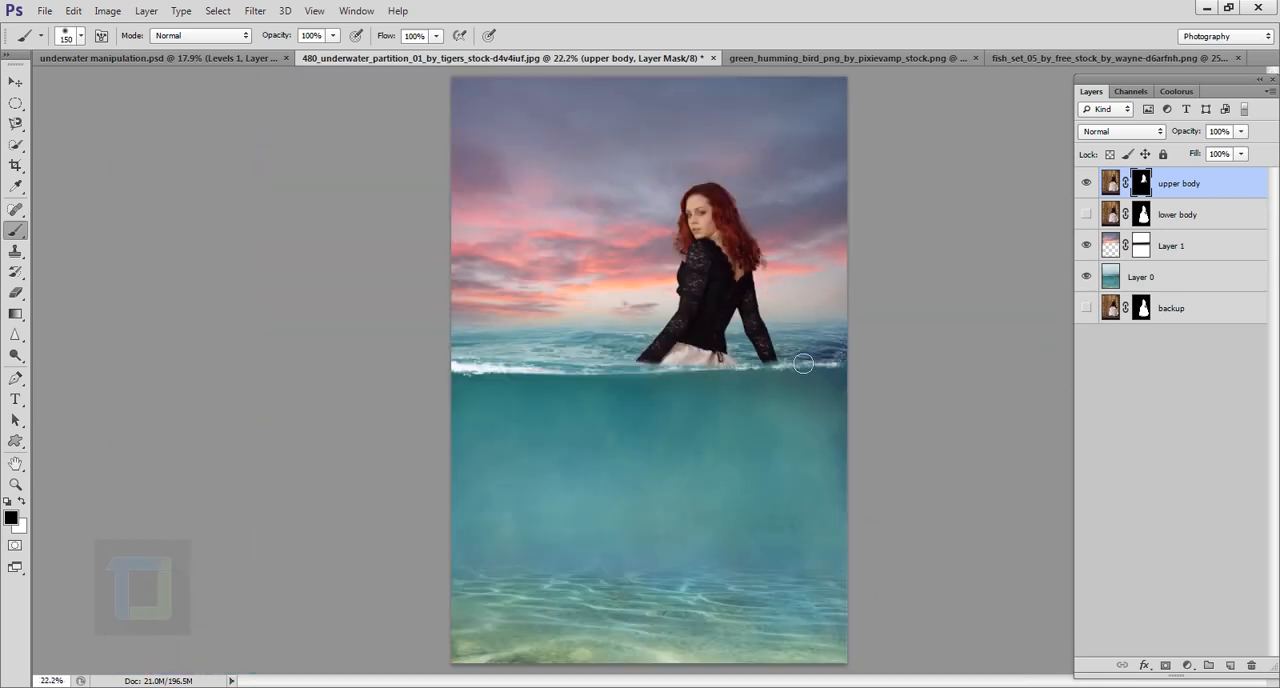
{"action": "scroll", "coordinate": [803, 362], "scroll_direction": "down", "scroll_amount": 1}
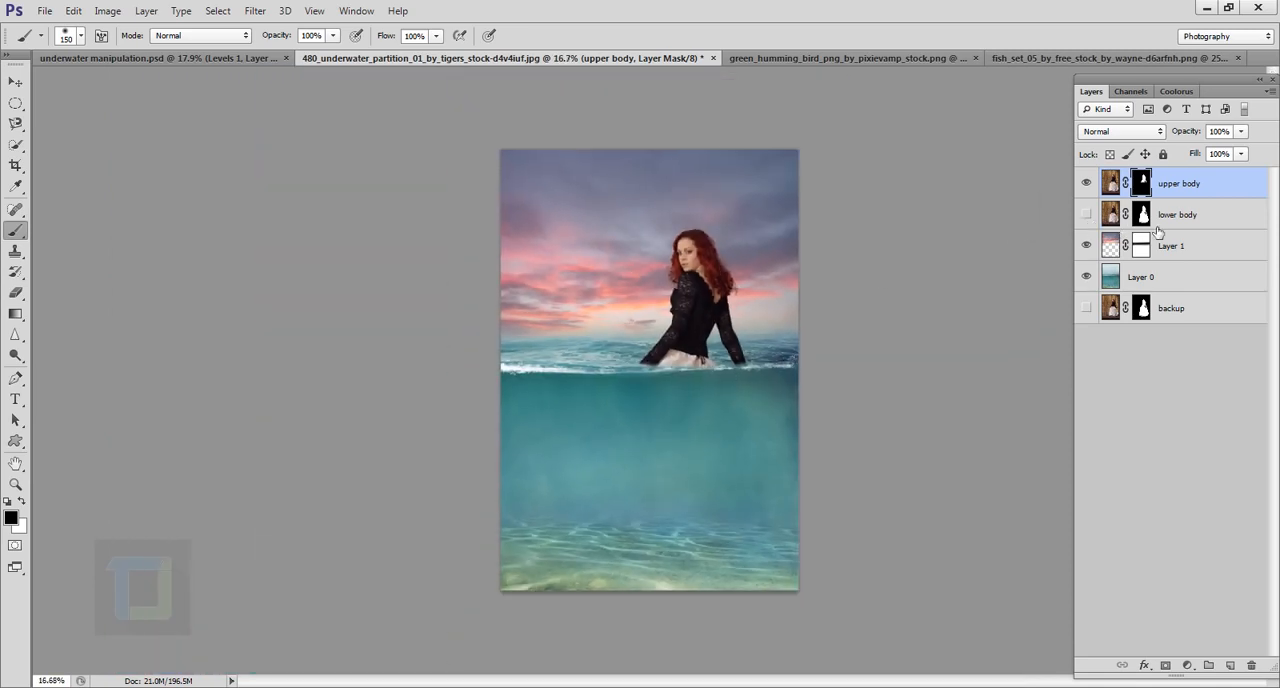
{"action": "left_click", "coordinate": [1187, 216]}
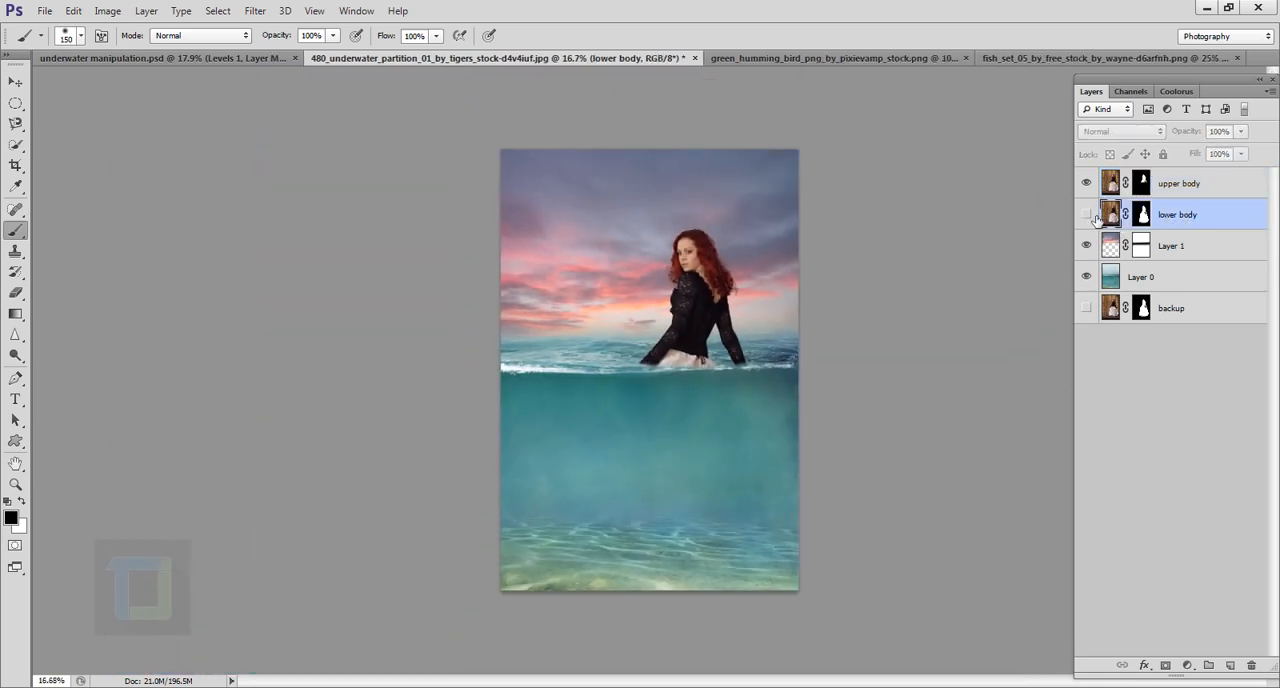
{"action": "left_click", "coordinate": [1087, 214]}
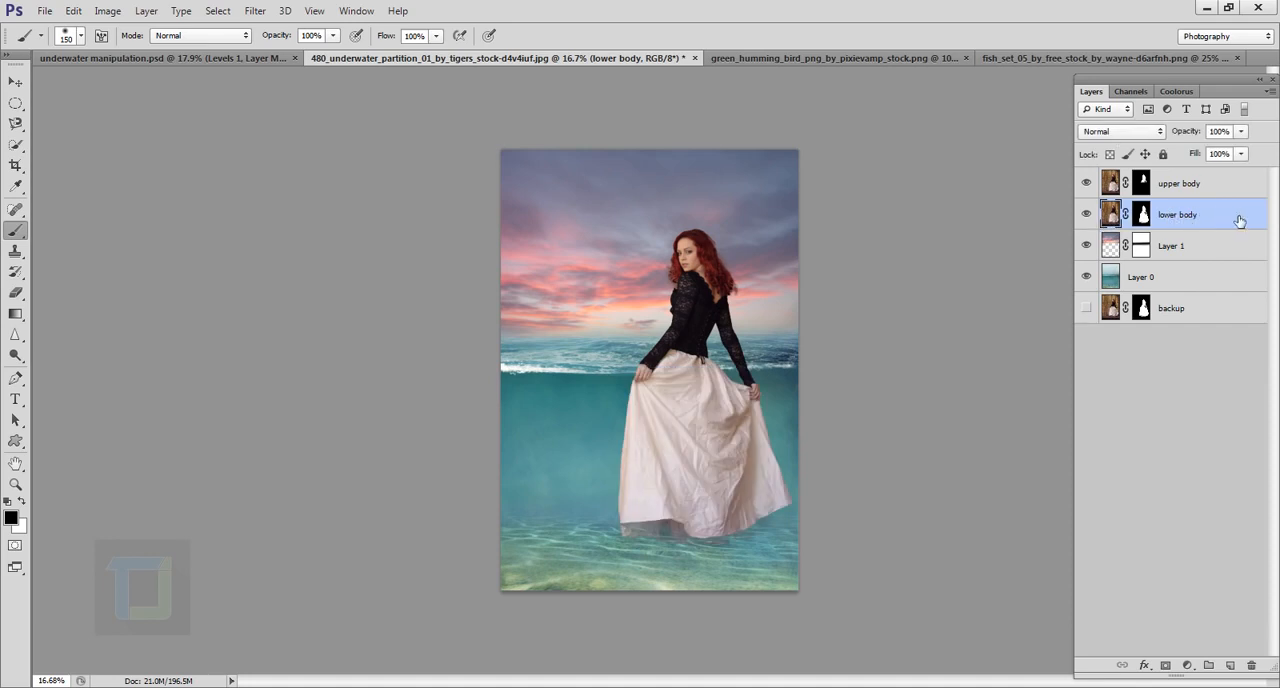
{"action": "left_click", "coordinate": [1110, 130]}
{"action": "left_click", "coordinate": [1101, 352]}
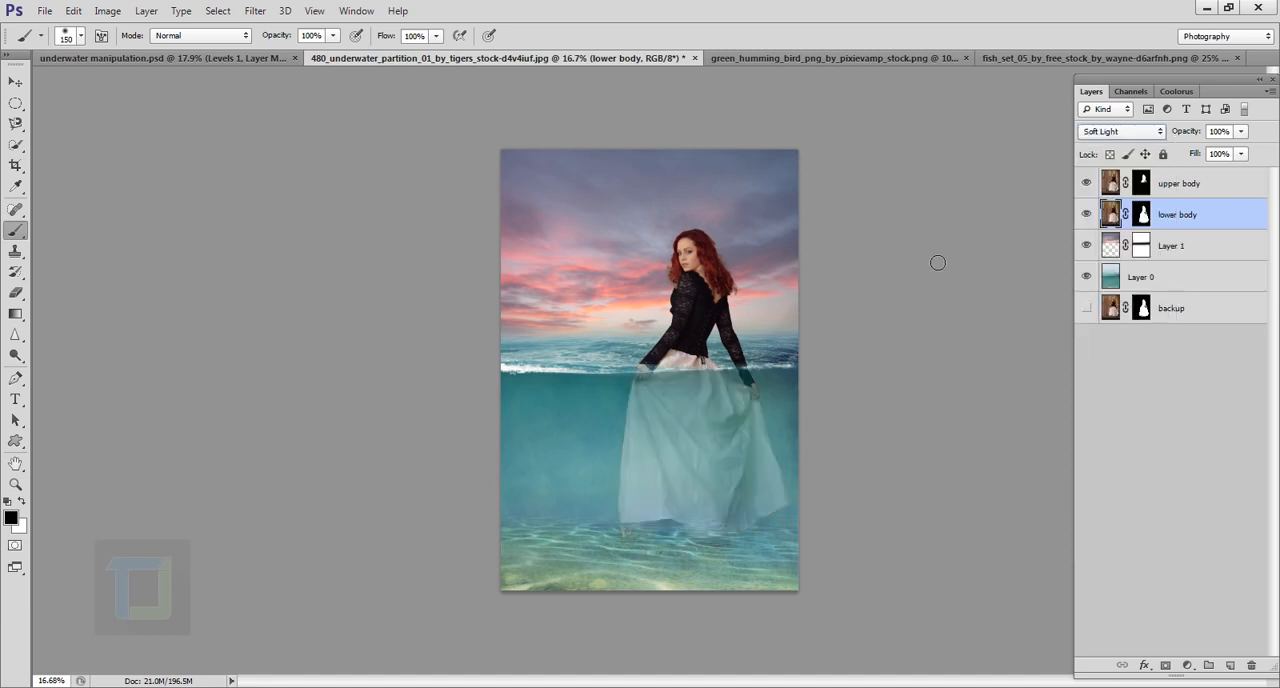
Step: Examine the lower body's blend with the water around the hands and waterline, and compare it with the layer hidden and shown
{"action": "left_click_drag", "start_coordinate": [673, 352], "coordinate": [447, 264]}
{"action": "mouse_move", "coordinate": [760, 298]}
{"action": "left_mouse_down"}
{"action": "mouse_move", "coordinate": [816, 329]}
{"action": "mouse_move", "coordinate": [770, 330]}
{"action": "left_mouse_up"}
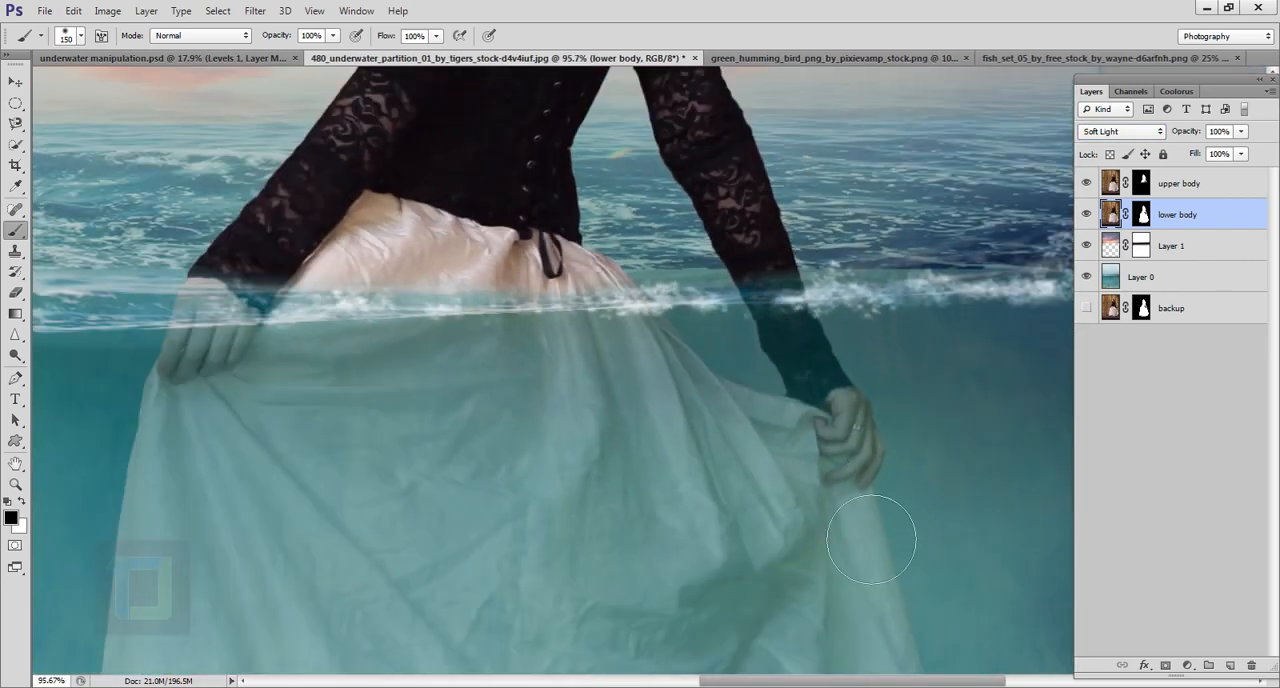
{"action": "left_click_drag", "start_coordinate": [306, 319], "coordinate": [451, 389]}
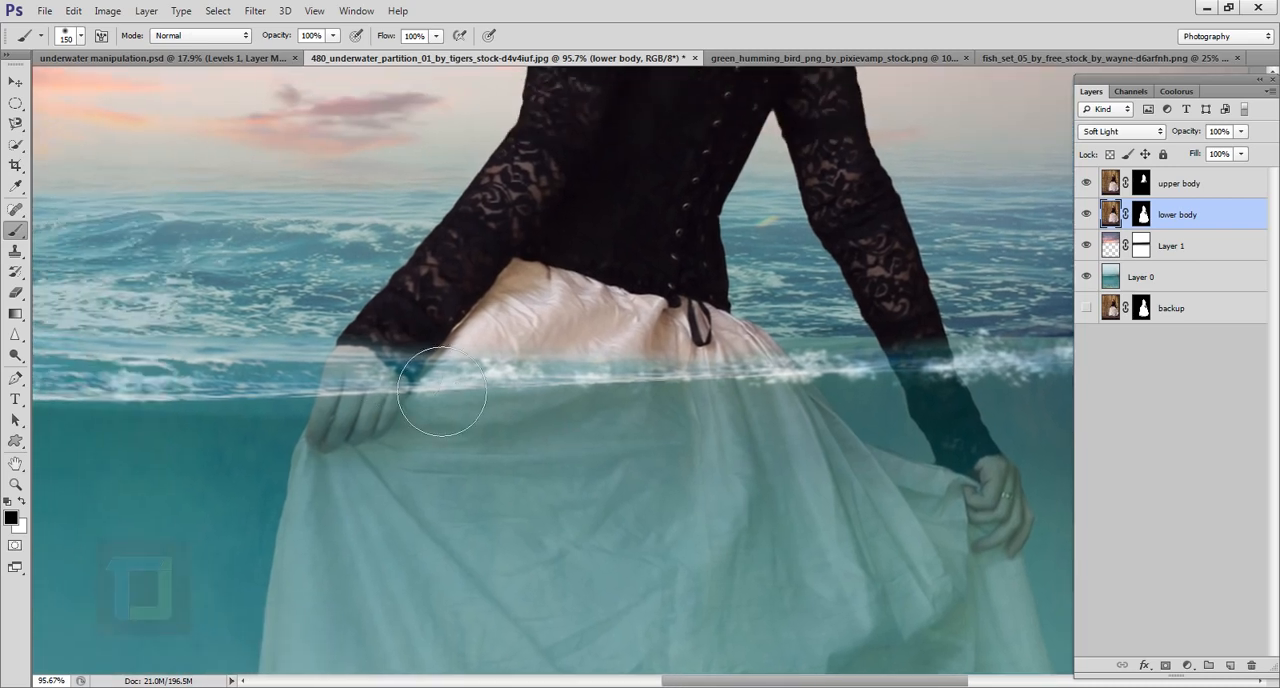
{"action": "mouse_move", "coordinate": [408, 348]}
{"action": "left_mouse_down"}
{"action": "mouse_move", "coordinate": [356, 349]}
{"action": "mouse_move", "coordinate": [420, 348]}
{"action": "mouse_move", "coordinate": [355, 341]}
{"action": "left_mouse_up"}
{"action": "key", "text": "ctrl+0"}
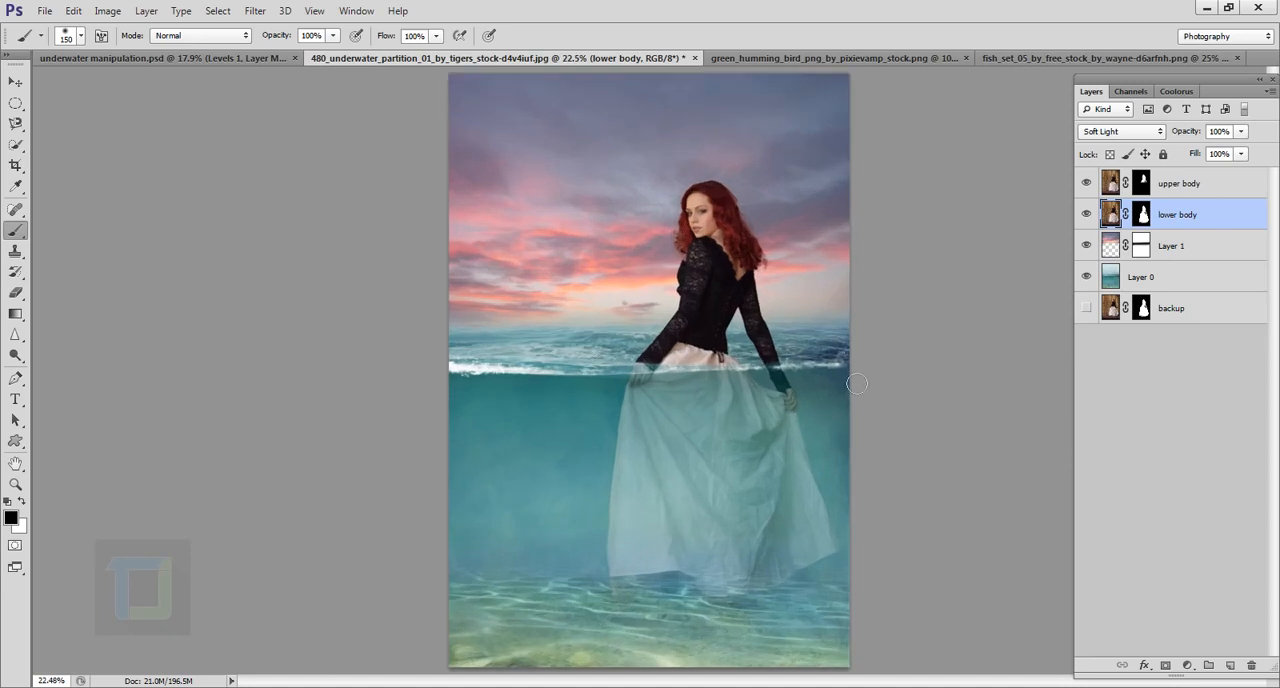
{"action": "left_click_drag", "start_coordinate": [856, 383], "coordinate": [785, 382]}
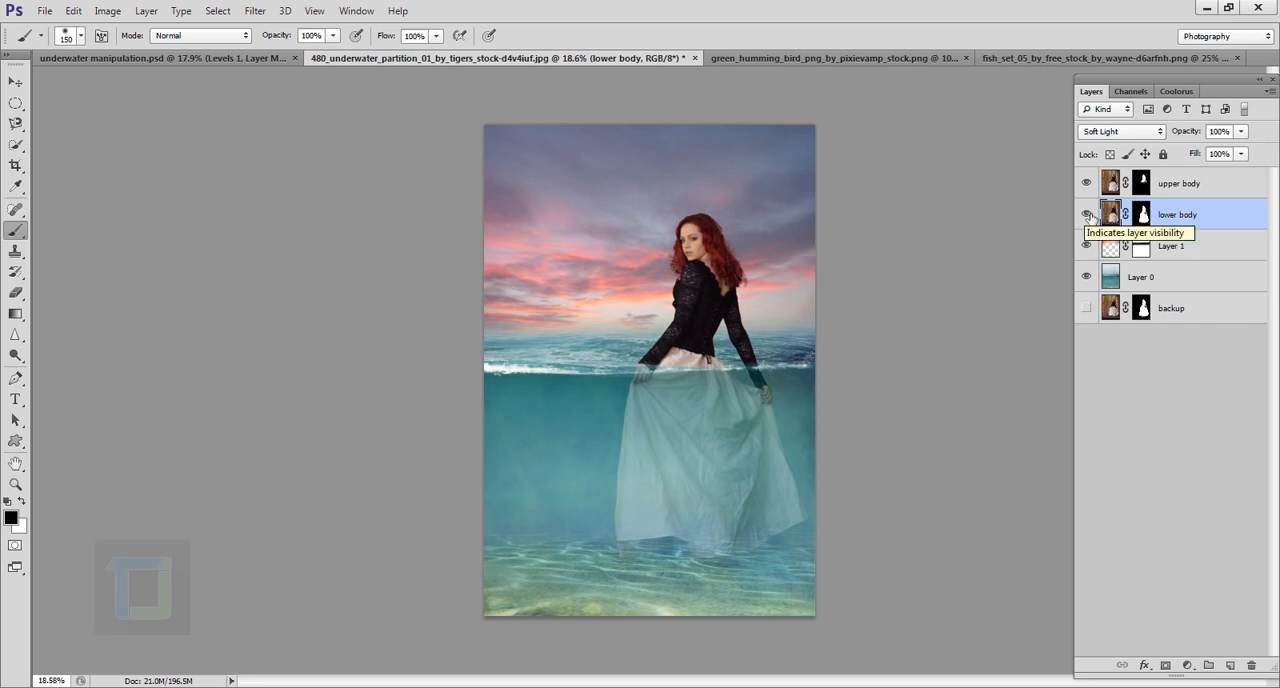
{"action": "left_click", "coordinate": [1087, 214]}
{"action": "left_click", "coordinate": [1087, 214]}
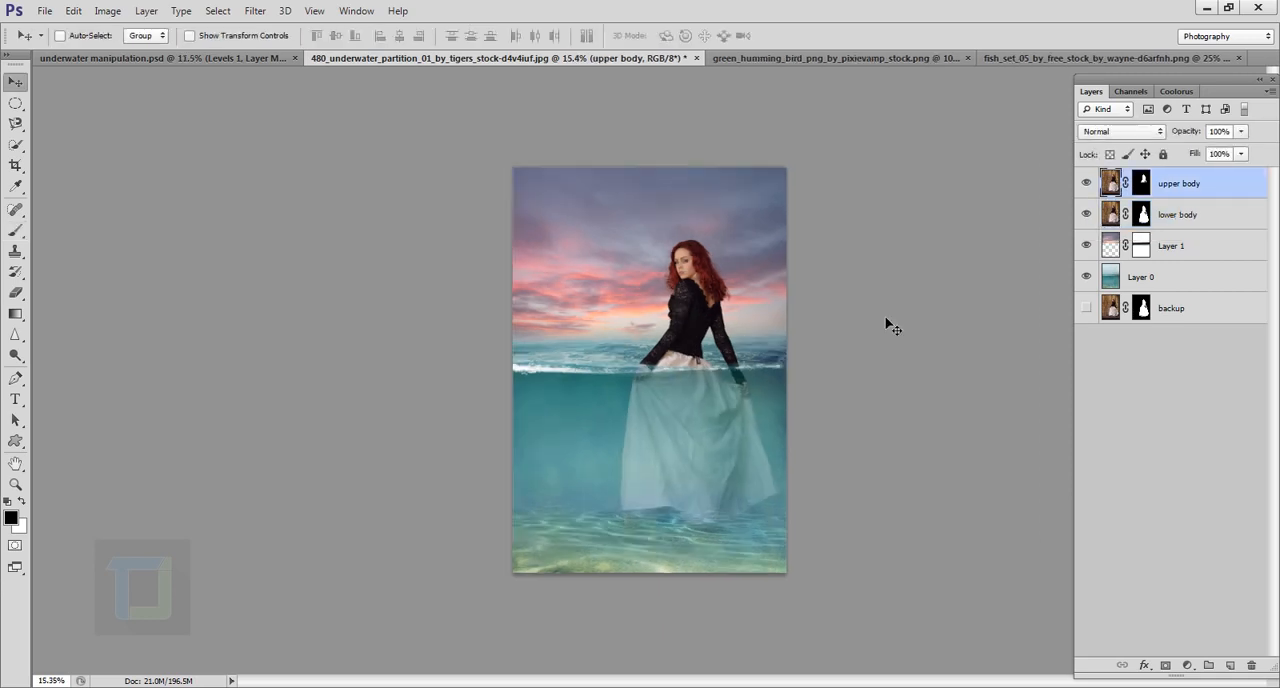
Step: Create a new layer directly above Layer 1 and draw a wide, flat elliptical selection on the seabed beneath the dress
{"action": "scroll", "coordinate": [891, 326], "scroll_direction": "up", "scroll_amount": 4}
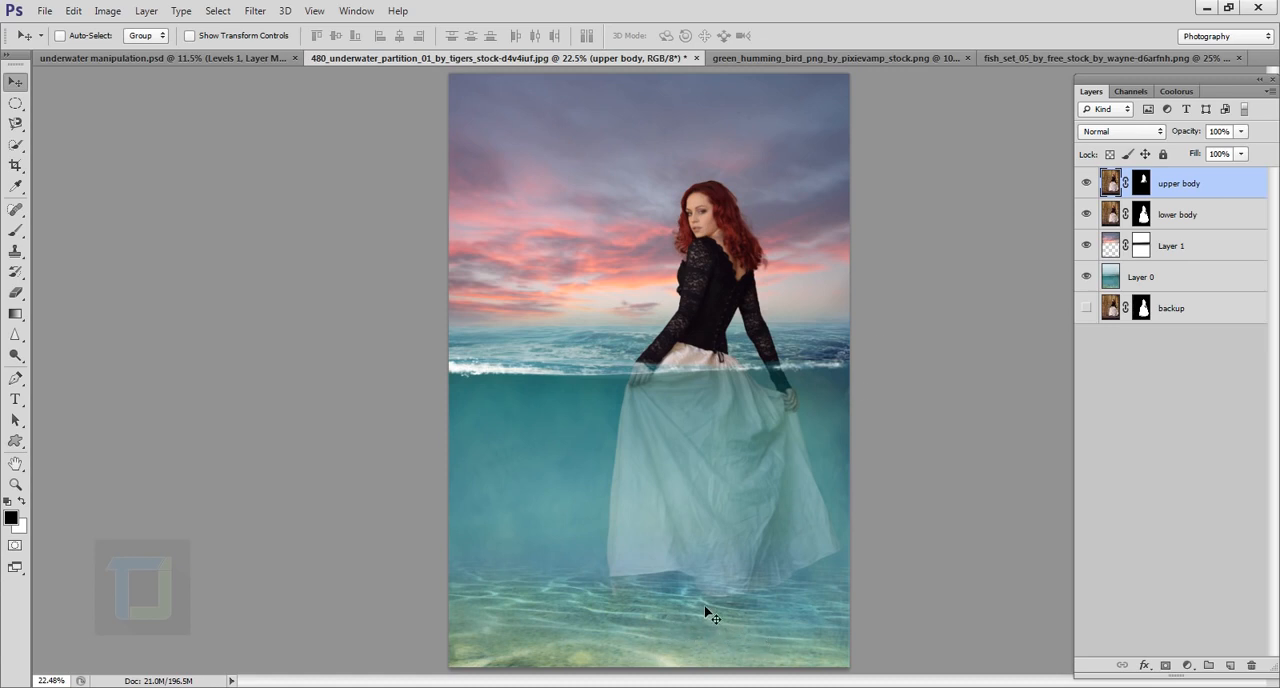
{"action": "left_click", "coordinate": [1186, 250]}
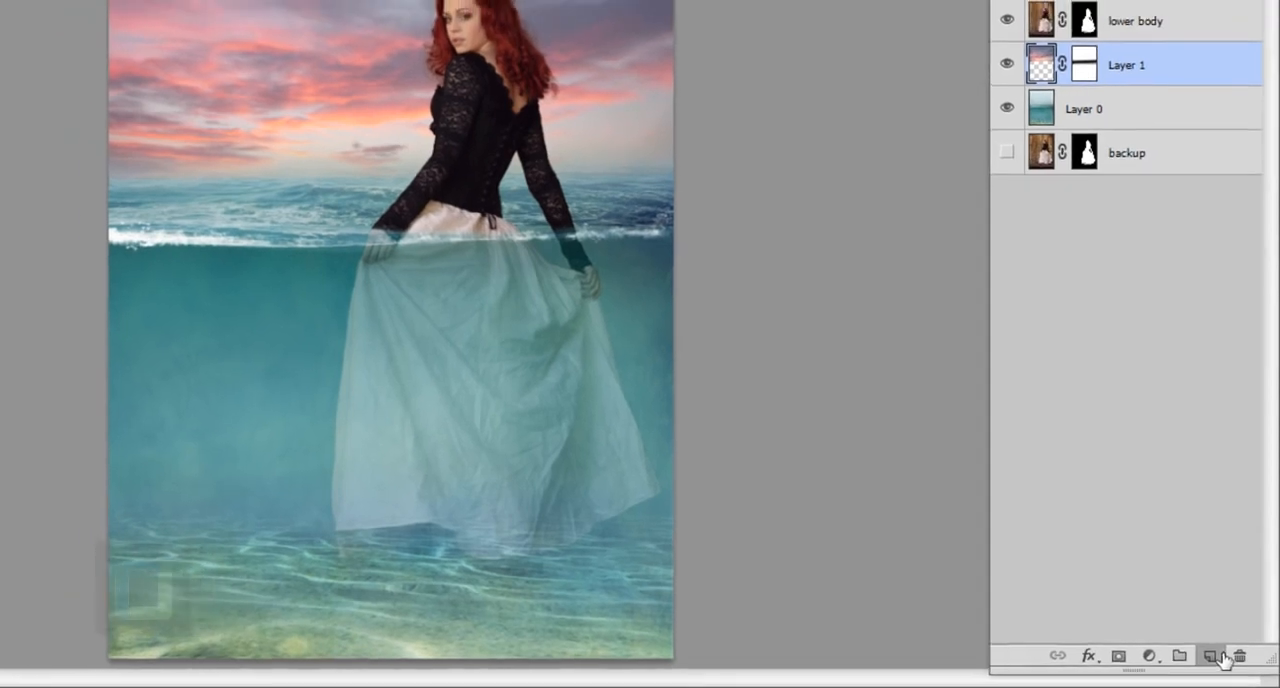
{"action": "left_click", "coordinate": [1222, 658]}
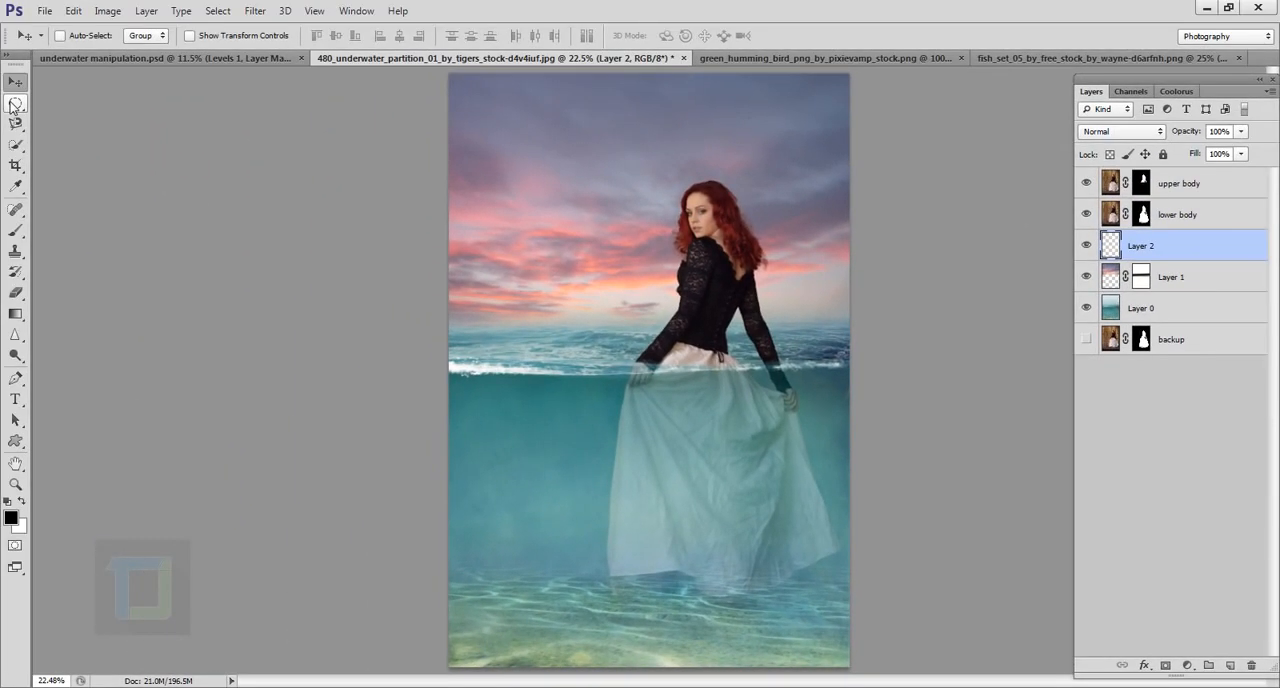
{"action": "right_click", "coordinate": [15, 104]}
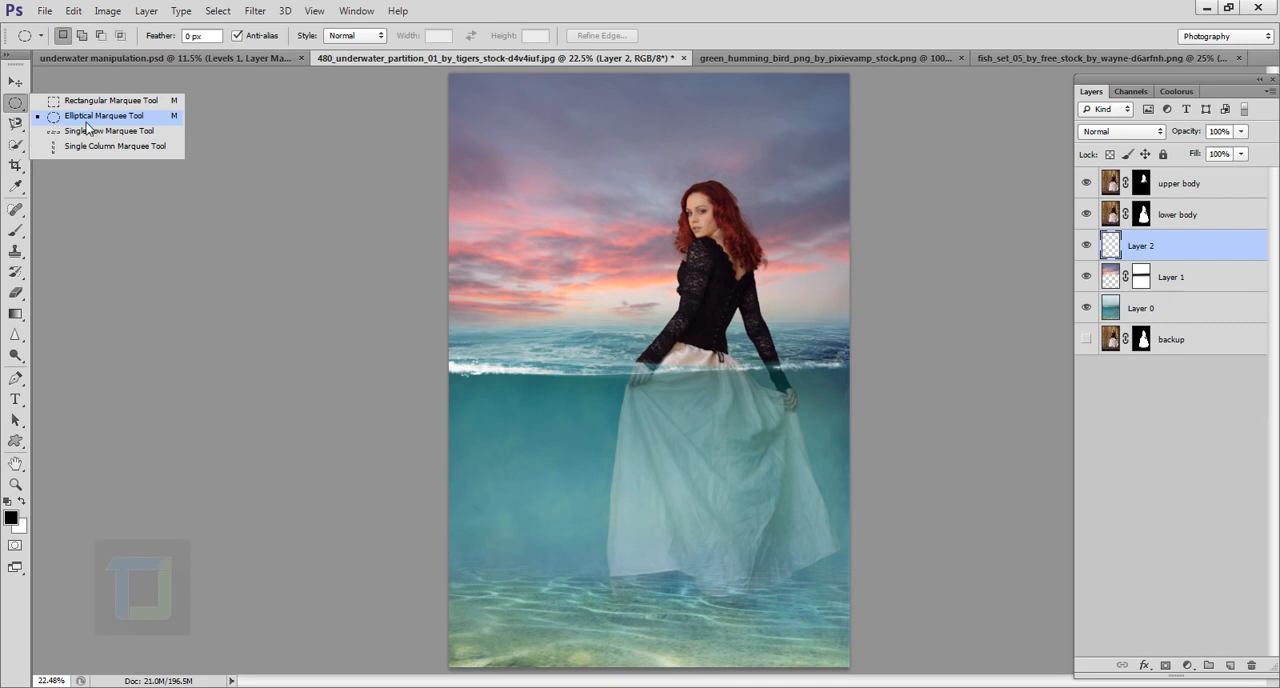
{"action": "left_click", "coordinate": [85, 120]}
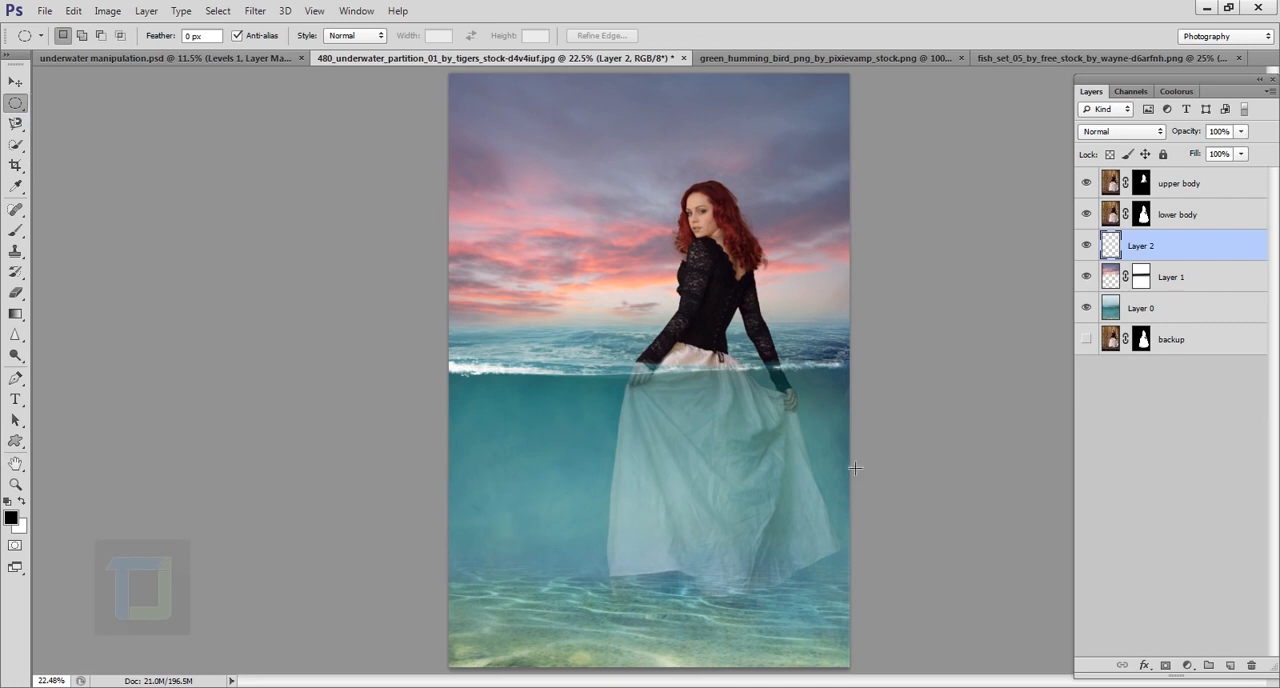
{"action": "scroll", "coordinate": [680, 606], "scroll_direction": "up", "scroll_amount": 3}
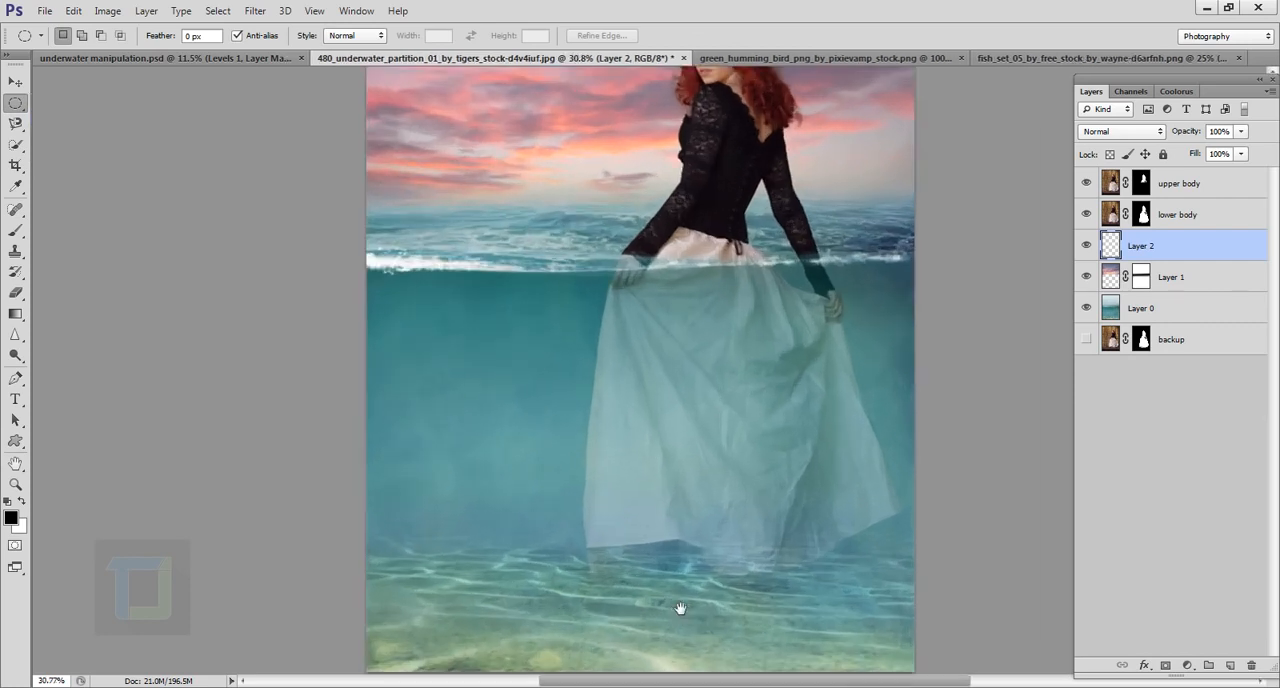
{"action": "left_click_drag", "start_coordinate": [680, 606], "coordinate": [654, 482]}
{"action": "left_click_drag", "start_coordinate": [572, 491], "coordinate": [844, 517]}
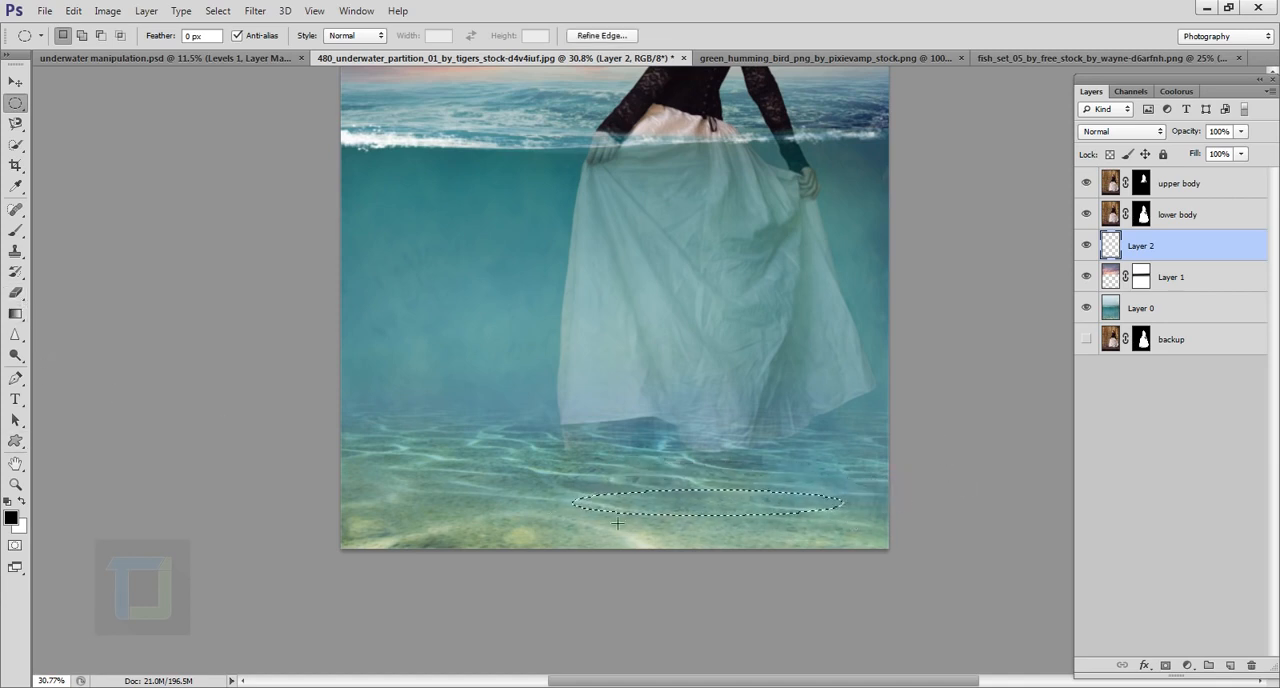
Step: Fill the elliptical selection with black using the Paint Bucket tool and deselect it
{"action": "left_click", "coordinate": [16, 314]}
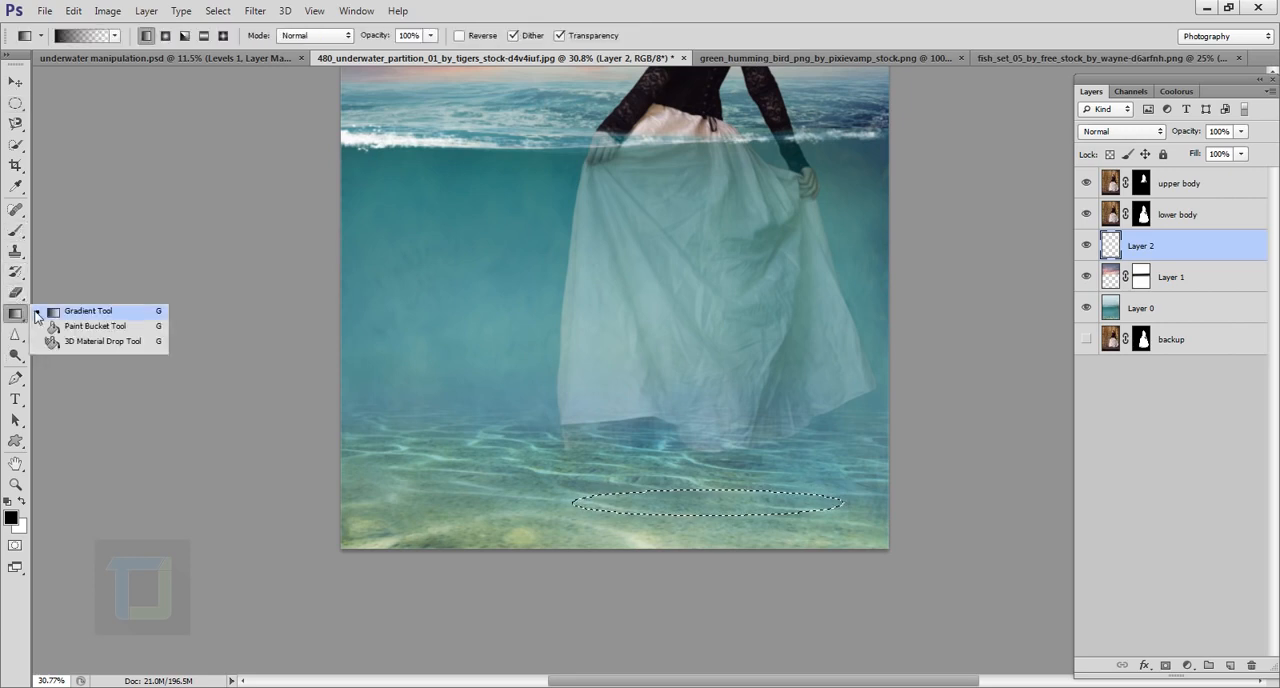
{"action": "left_click", "coordinate": [89, 331]}
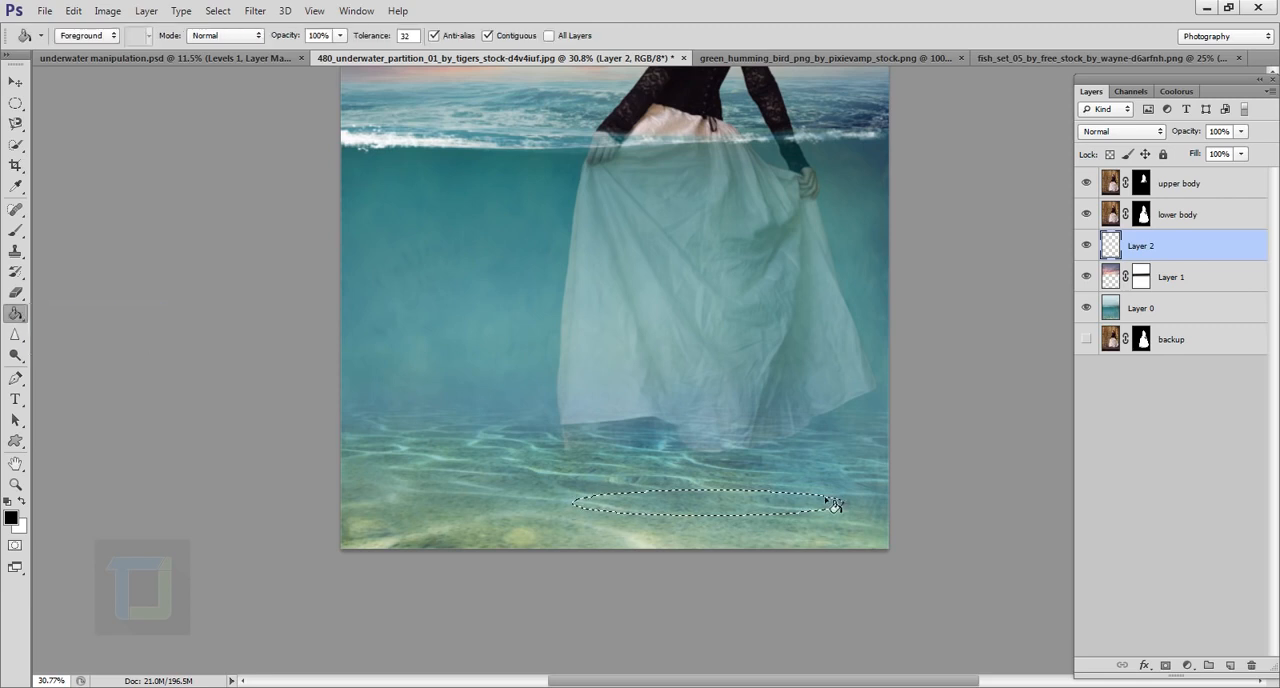
{"action": "left_click", "coordinate": [722, 514]}
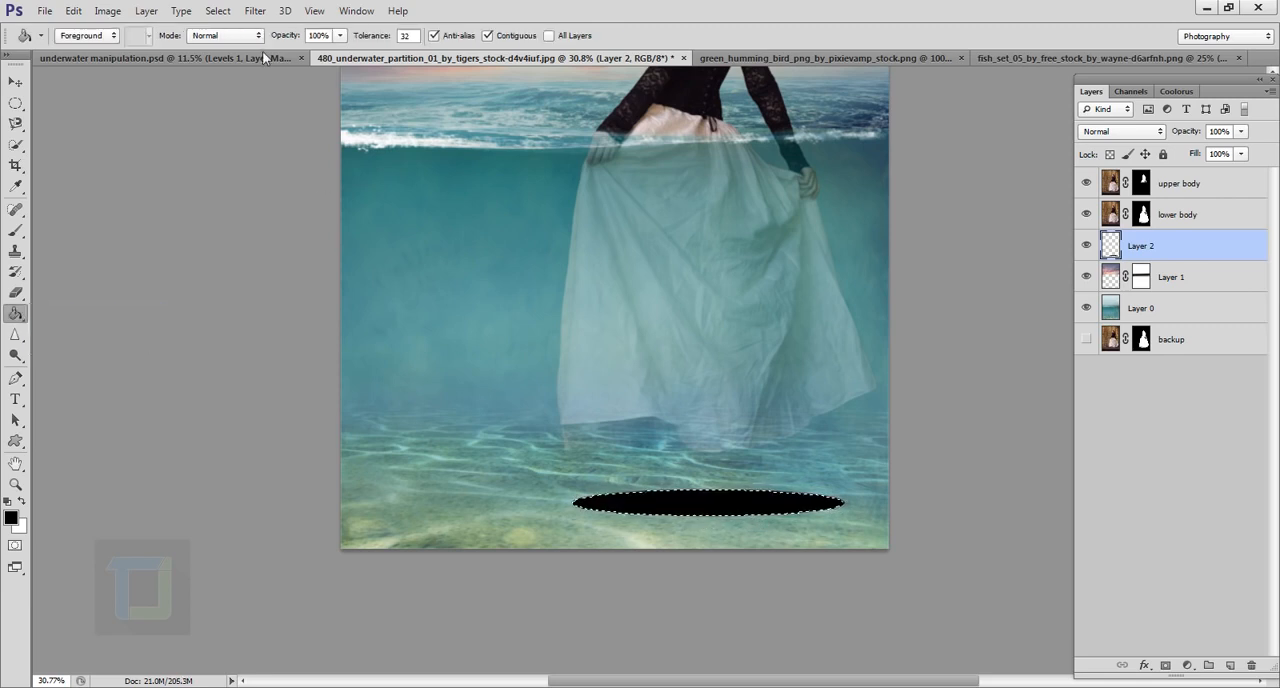
{"action": "left_click", "coordinate": [218, 11]}
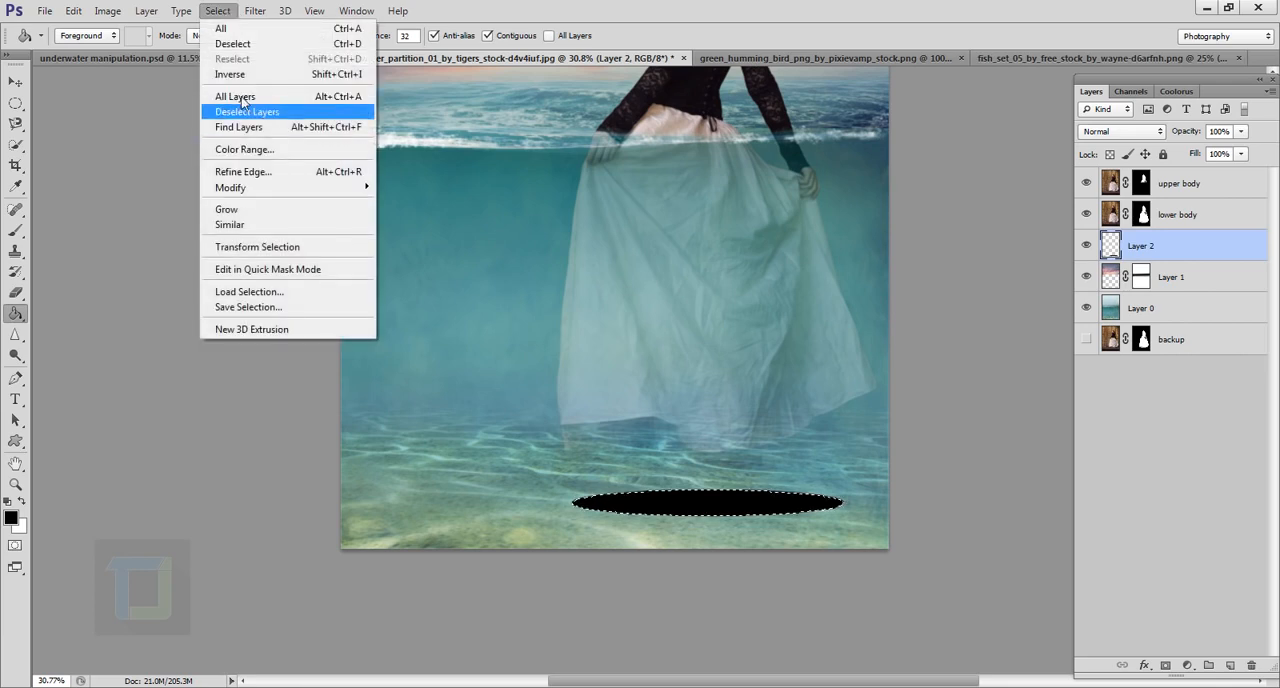
{"action": "left_click", "coordinate": [245, 44]}
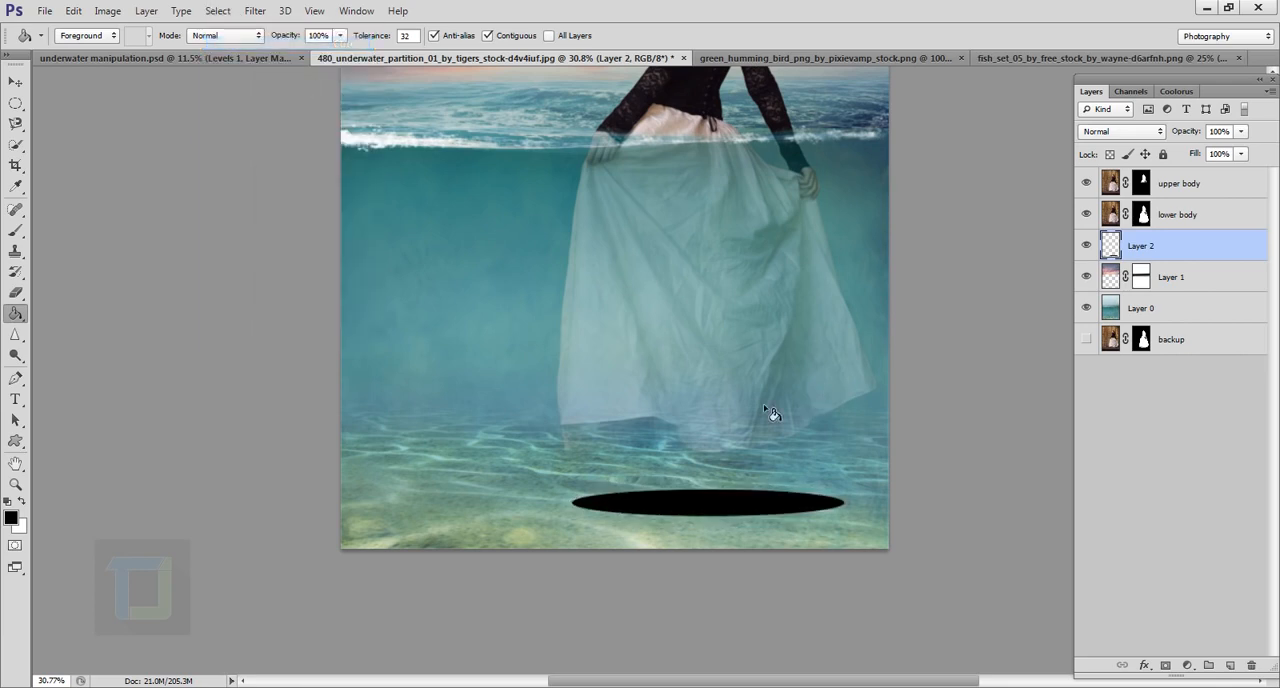
{"action": "key", "text": "ctrl+0"}
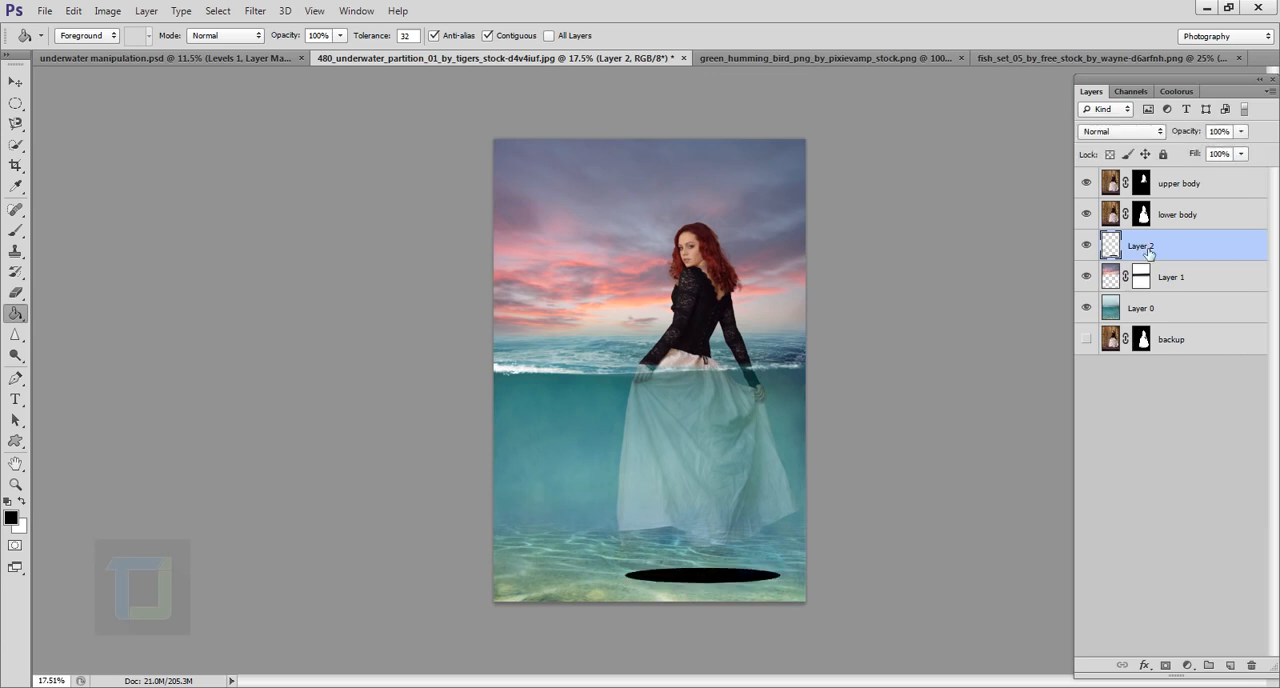
Step: Apply a Gaussian Blur with a 55-pixel radius to the black ellipse on Layer 2
{"action": "left_click", "coordinate": [255, 10]}
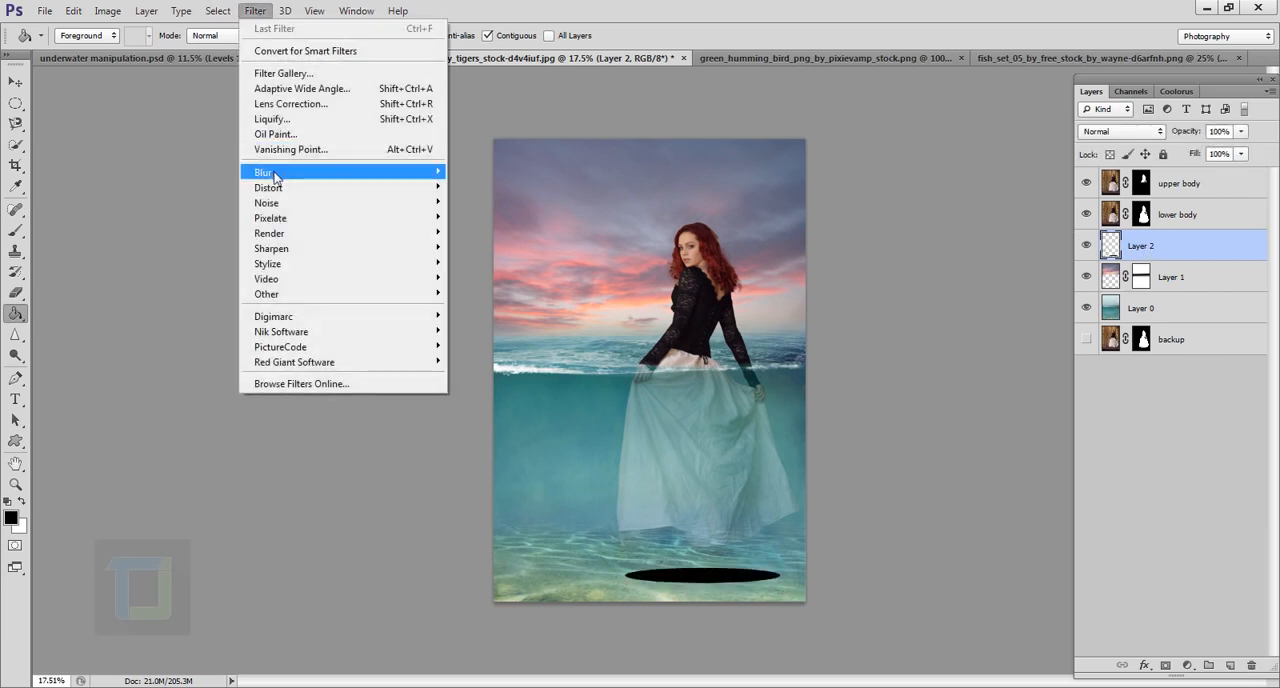
{"action": "mouse_move", "coordinate": [275, 177]}
{"action": "left_click", "coordinate": [498, 284]}
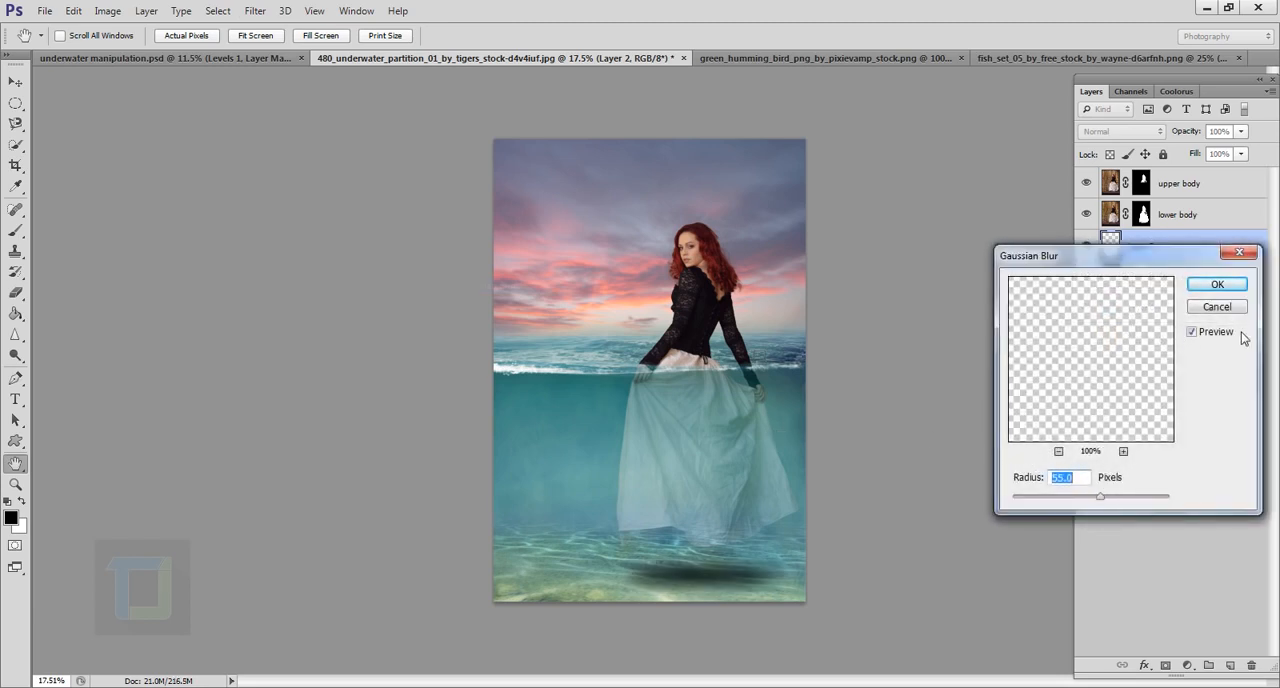
{"action": "left_click", "coordinate": [1218, 286]}
{"action": "key", "text": "g"}
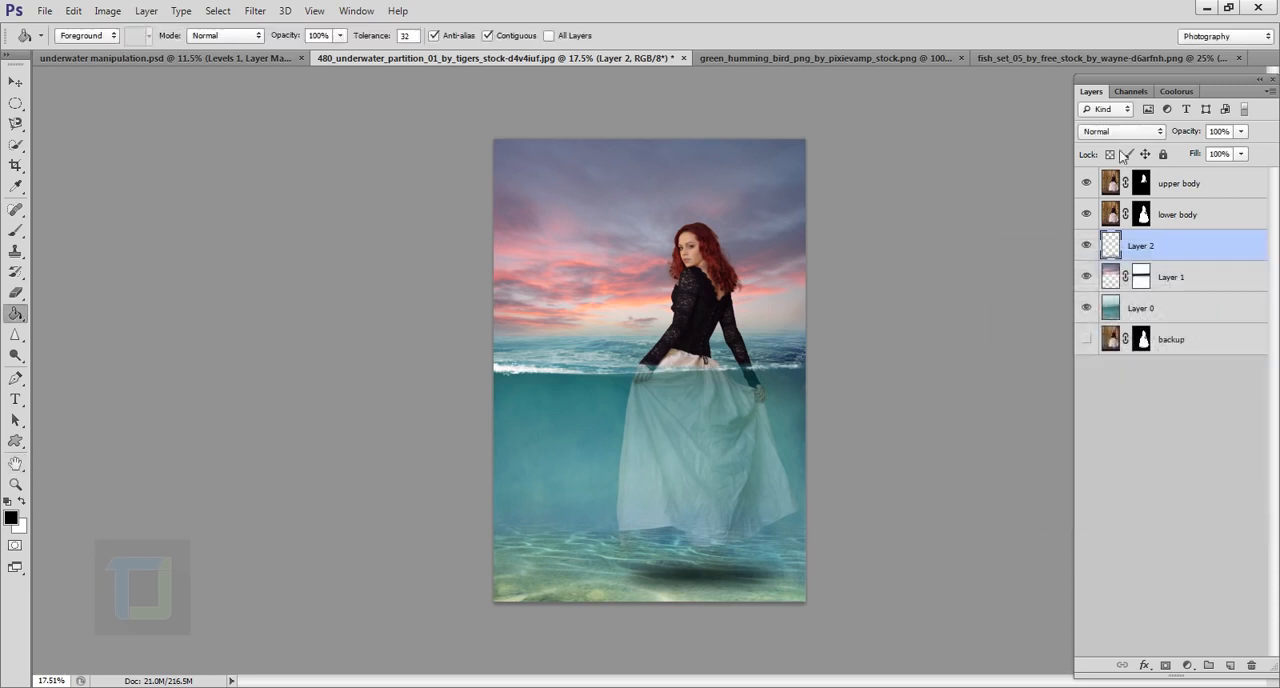
Step: Lower the shadow layer's opacity to 32% and adjust the shadow's position on the seabed beneath the dress
{"action": "left_click_drag", "start_coordinate": [1199, 137], "coordinate": [1137, 133]}
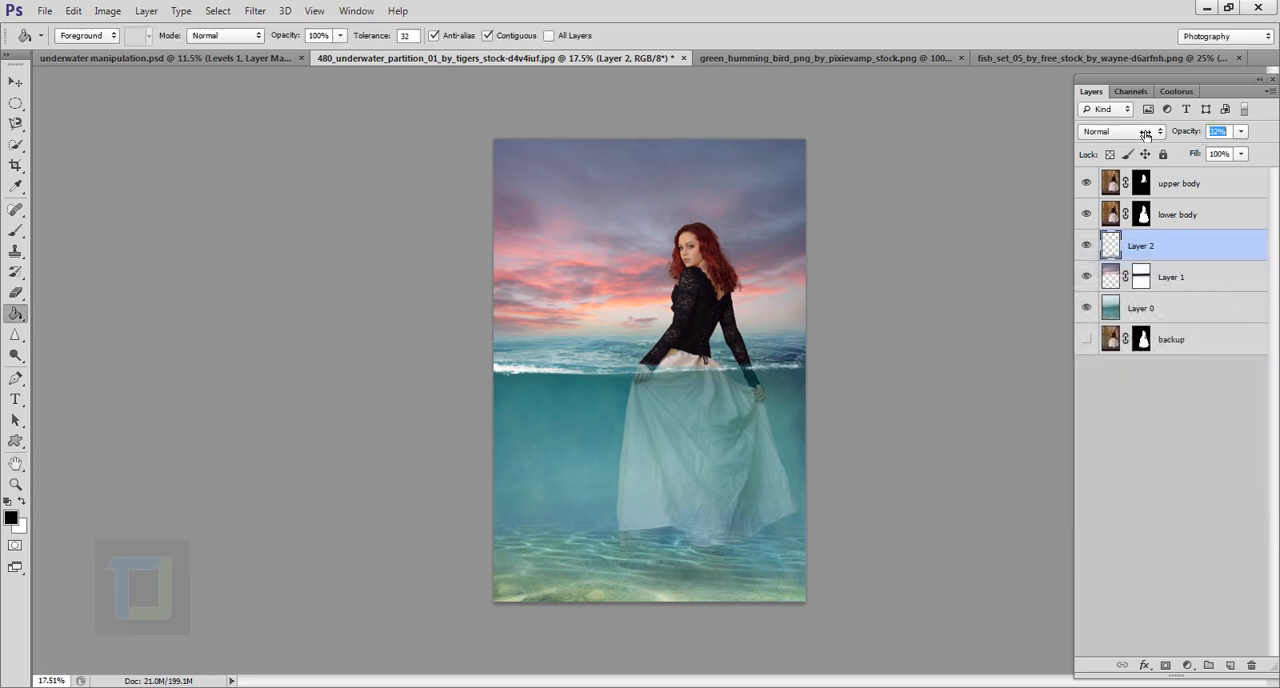
{"action": "left_click", "coordinate": [16, 81]}
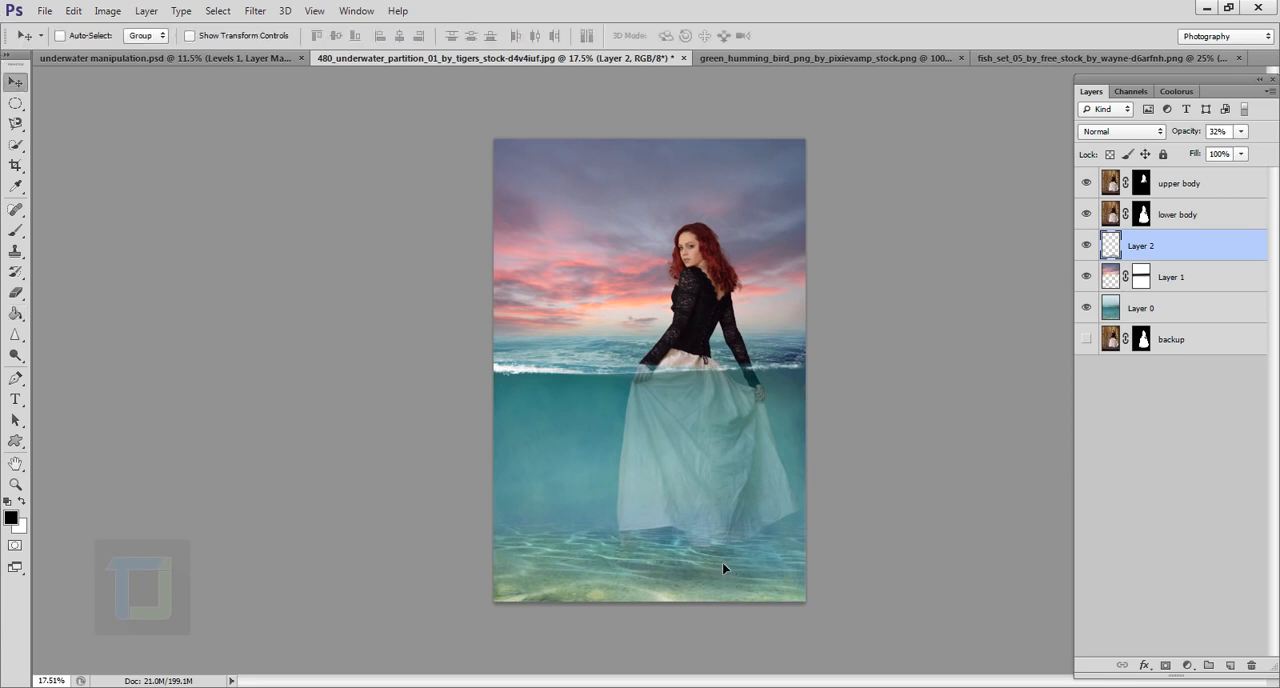
{"action": "left_click_drag", "start_coordinate": [722, 562], "coordinate": [722, 564]}
{"action": "scroll", "coordinate": [781, 573], "scroll_direction": "down", "scroll_amount": 2}
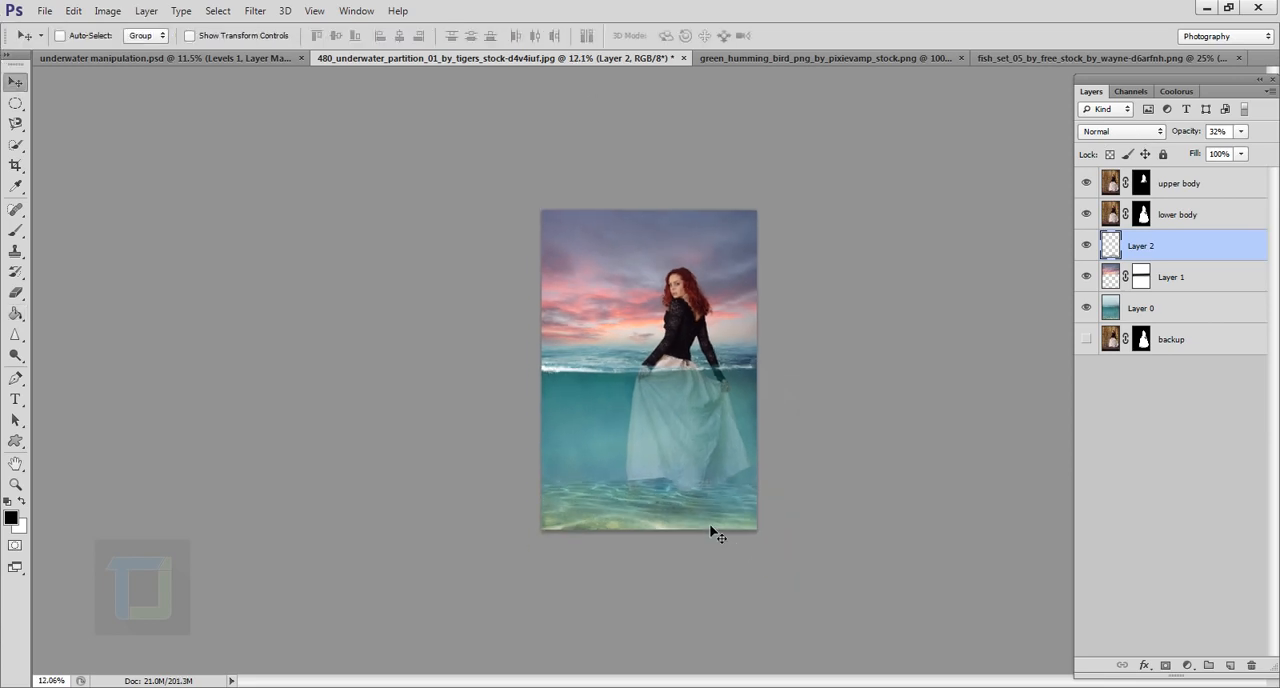
{"action": "left_click_drag", "start_coordinate": [706, 522], "coordinate": [707, 523]}
{"action": "scroll", "coordinate": [722, 528], "scroll_direction": "up", "scroll_amount": 1}
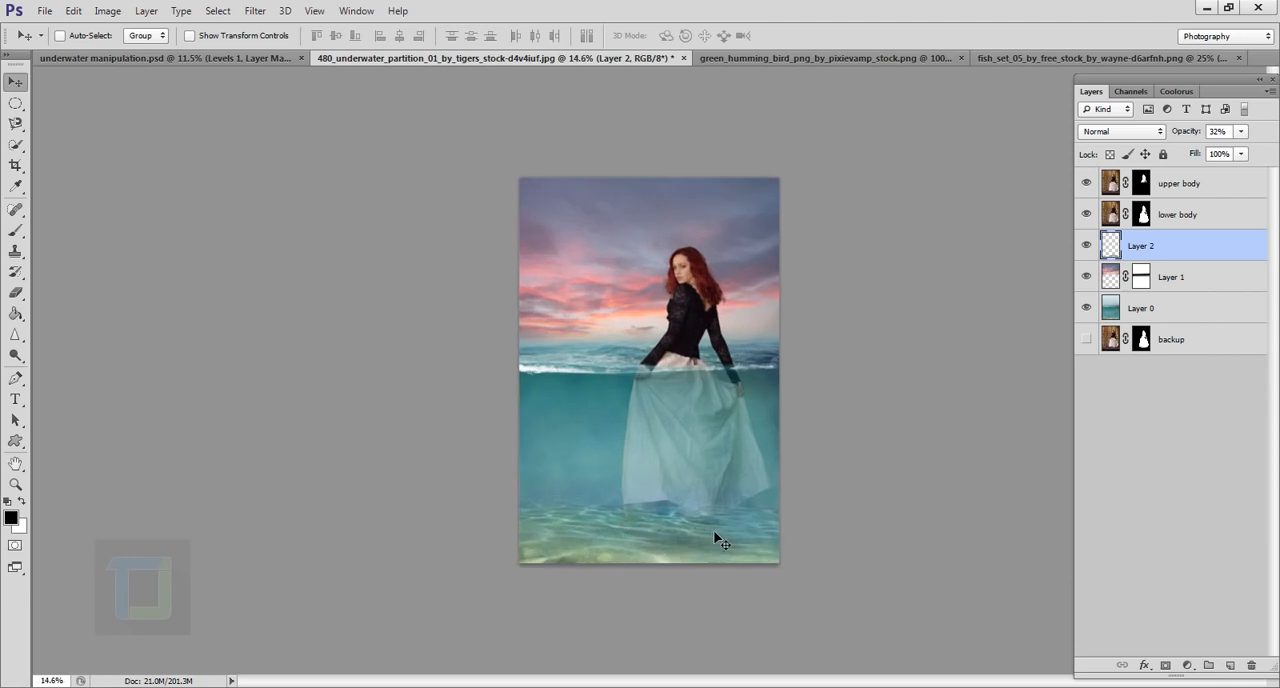
Step: Refine the shadow layer's opacity to 30%
{"action": "left_click_drag", "start_coordinate": [1183, 131], "coordinate": [1185, 135]}
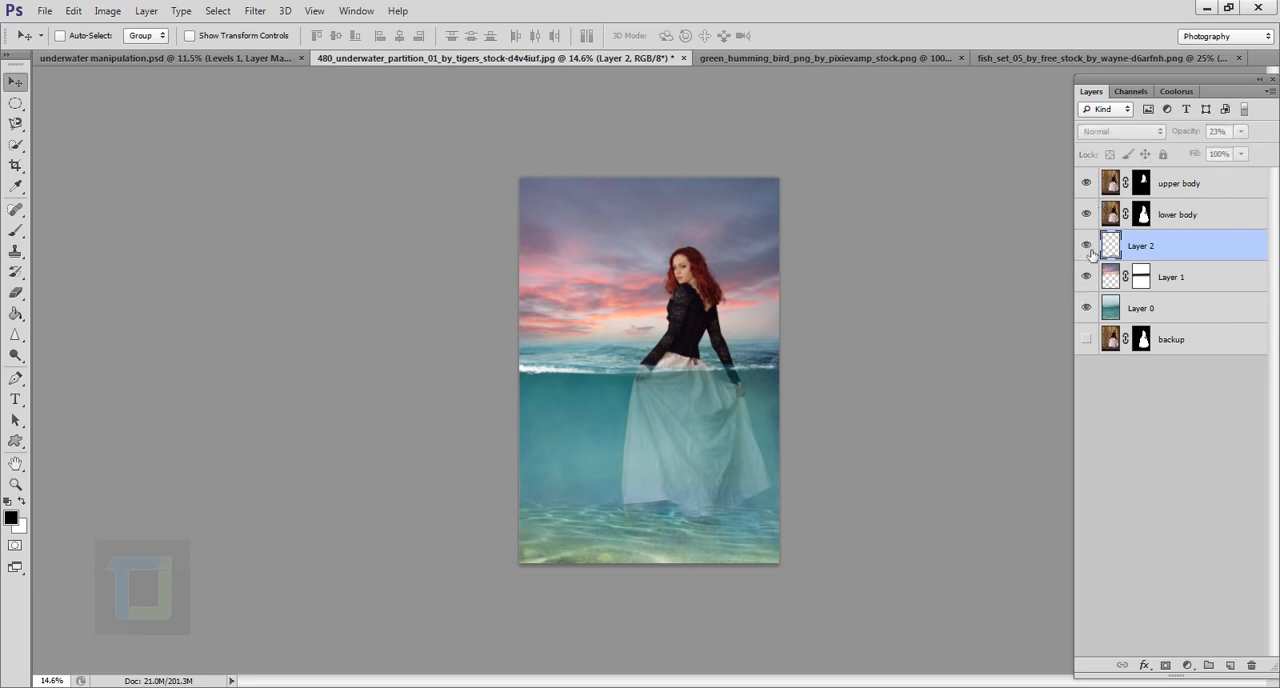
{"action": "left_click", "coordinate": [1186, 137]}
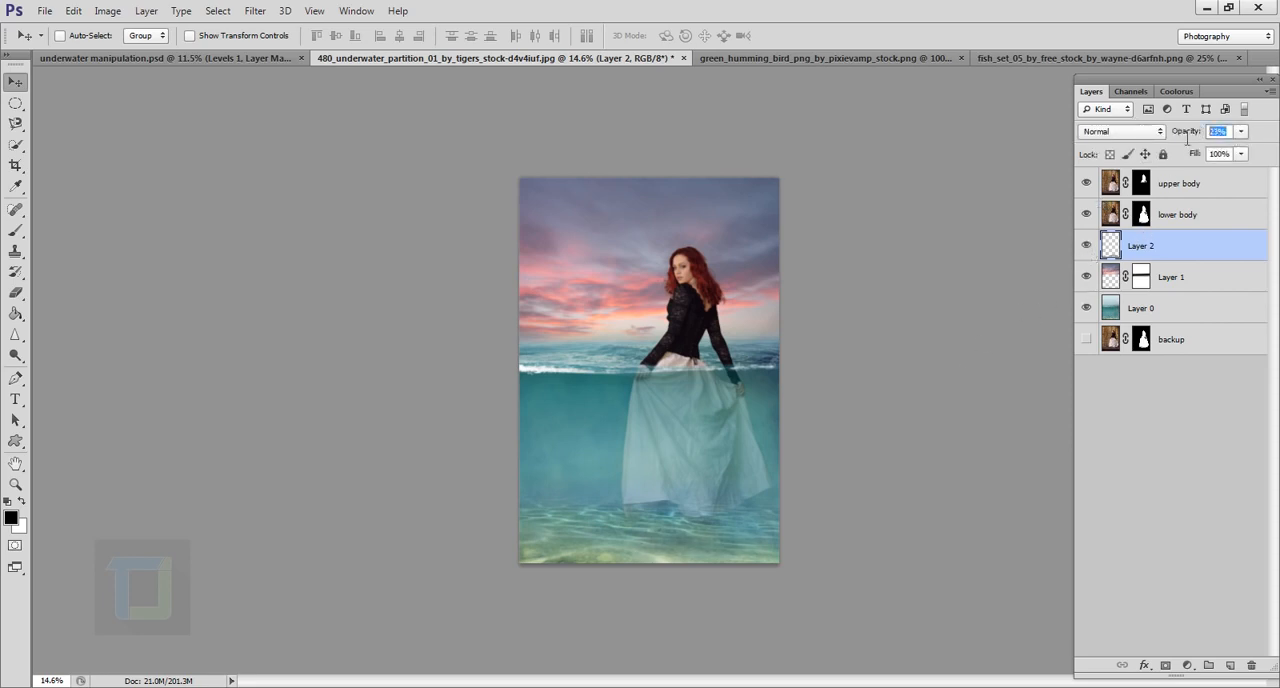
{"action": "type", "text": "30"}
{"action": "scroll", "coordinate": [688, 346], "scroll_direction": "up", "scroll_amount": 2}
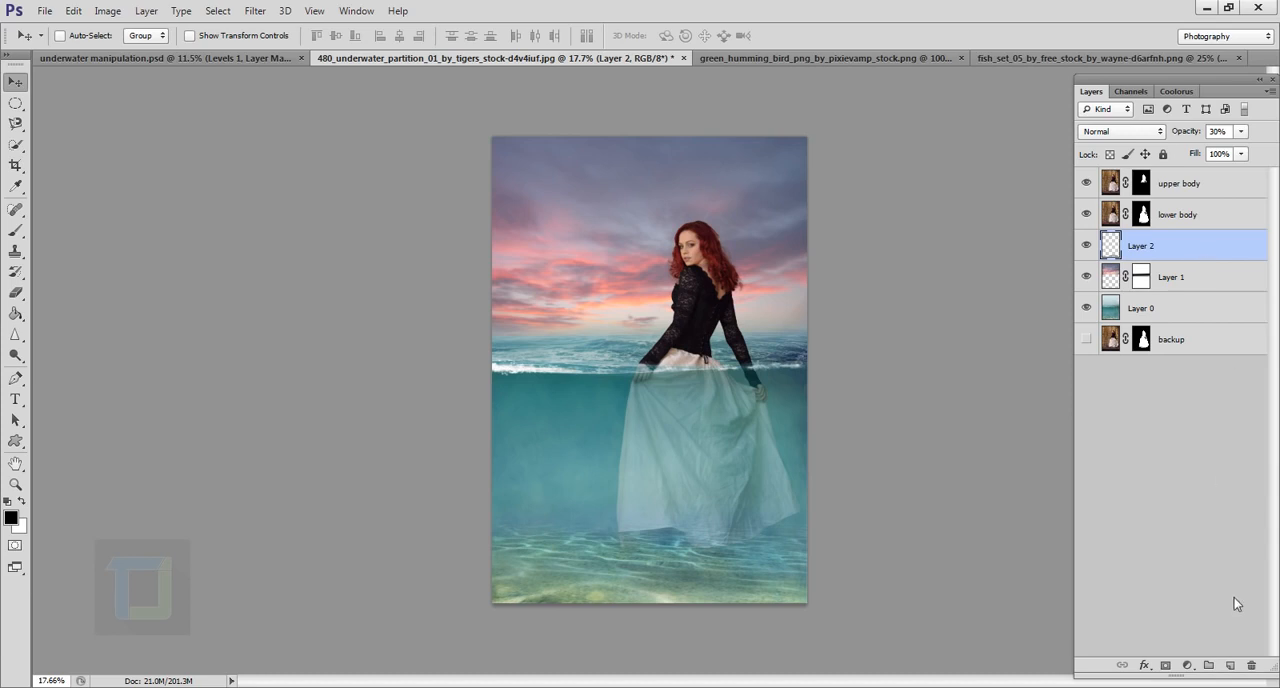
Step: Paint a soft white band across the full image width over the horizon and waterline on a new layer, using a 500 px brush
{"action": "left_click", "coordinate": [1231, 666]}
{"action": "left_click", "coordinate": [16, 231]}
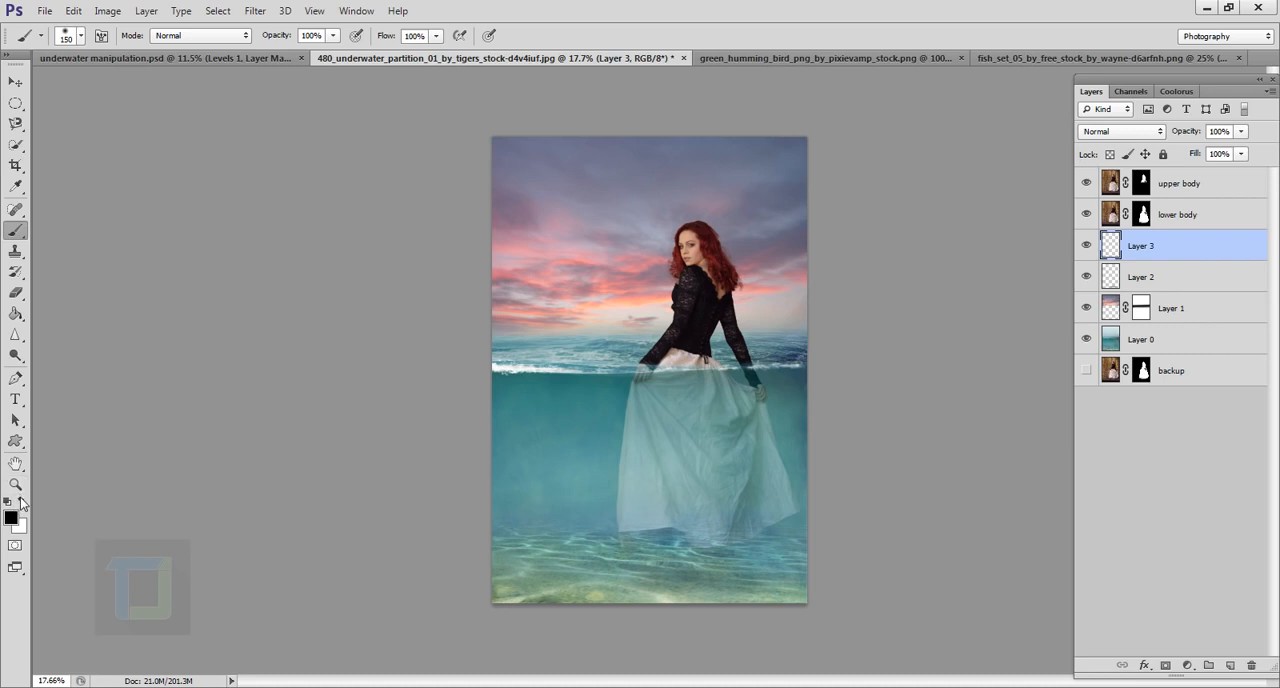
{"action": "left_click", "coordinate": [21, 501]}
{"action": "key", "text": "bracketright"}
{"action": "key", "text": "bracketright"}
{"action": "key", "text": "bracketright"}
{"action": "key", "text": "bracketright"}
{"action": "key", "text": "bracketright"}
{"action": "key", "text": "bracketright"}
{"action": "key", "text": "bracketright"}
{"action": "key", "text": "bracketright"}
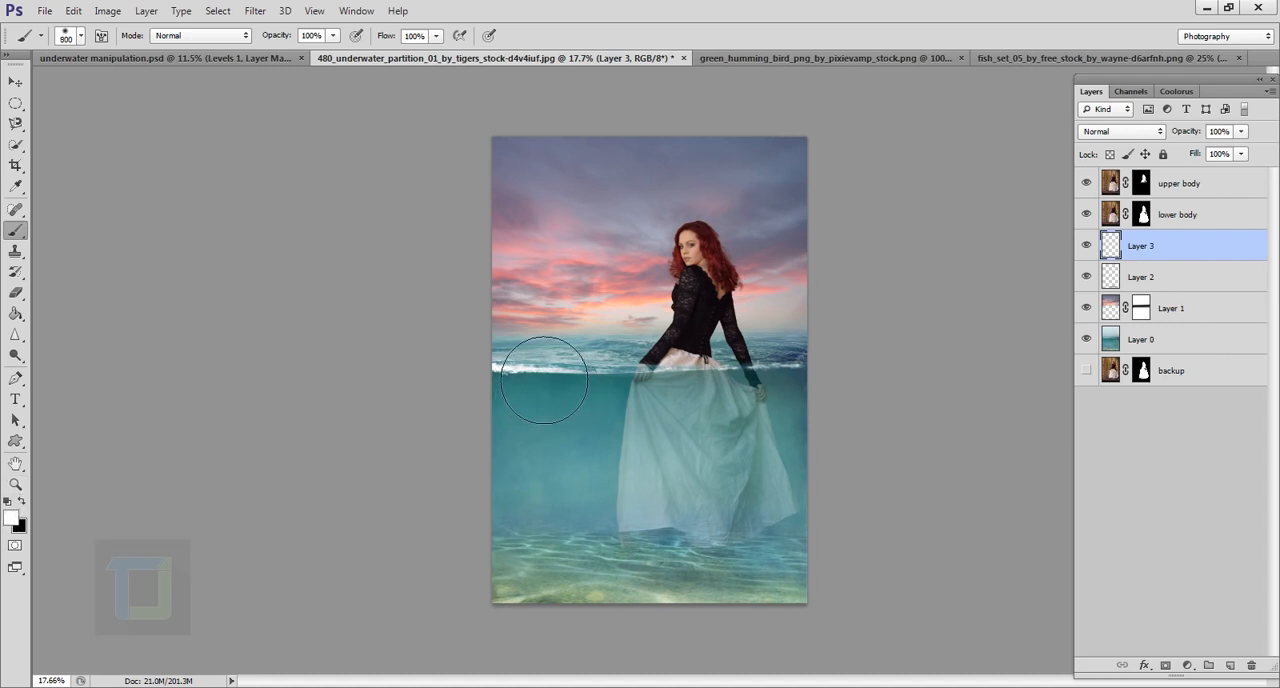
{"action": "right_click", "coordinate": [543, 379]}
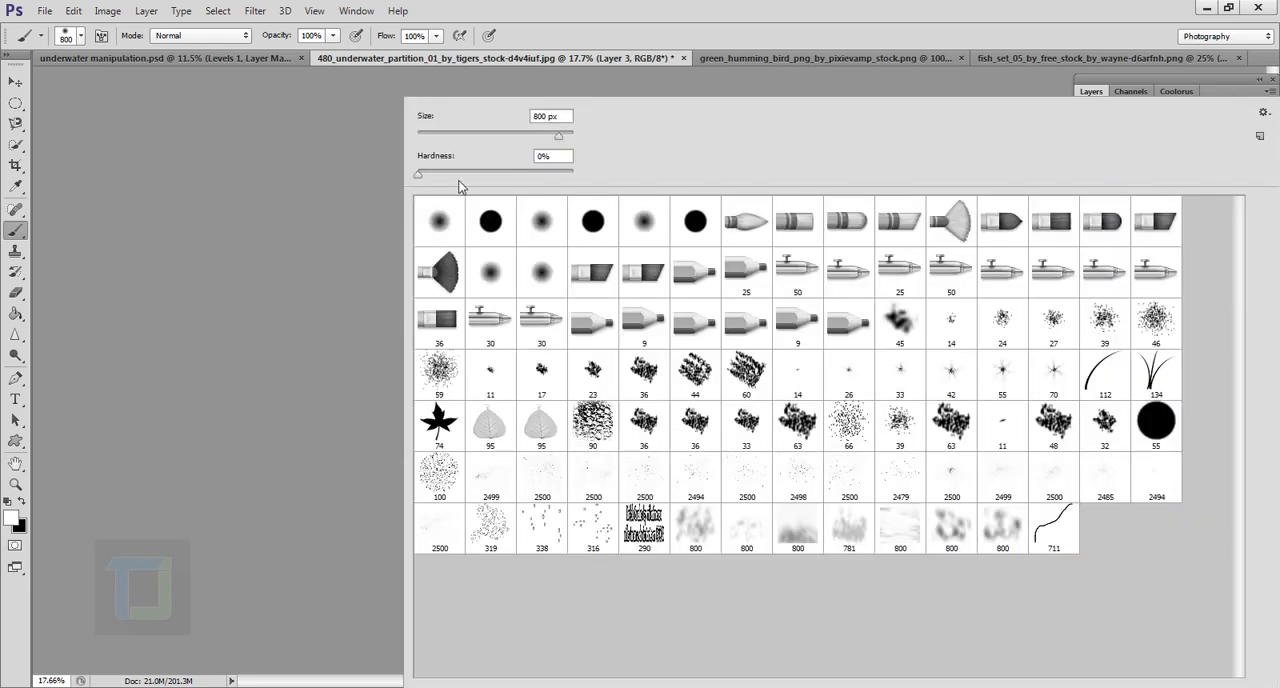
{"action": "left_click", "coordinate": [907, 8]}
{"action": "key", "text": "bracketleft"}
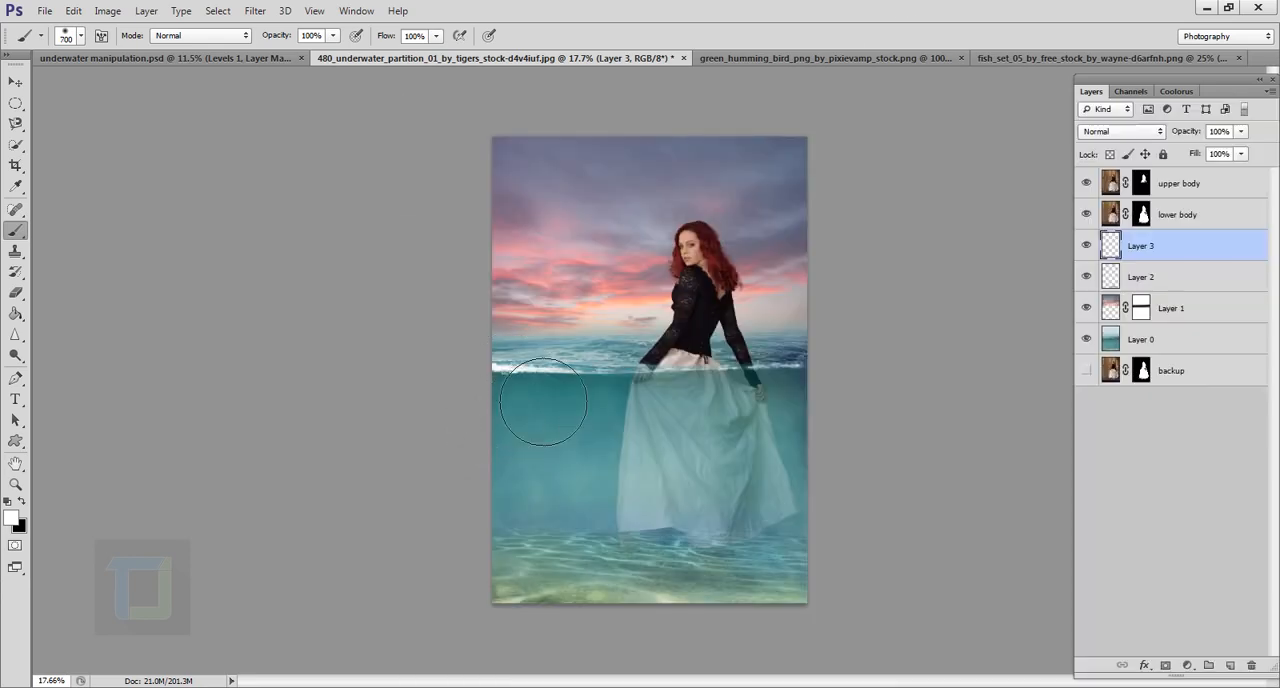
{"action": "key", "text": "bracketleft"}
{"action": "key", "text": "bracketleft"}
{"action": "left_click", "coordinate": [502, 346]}
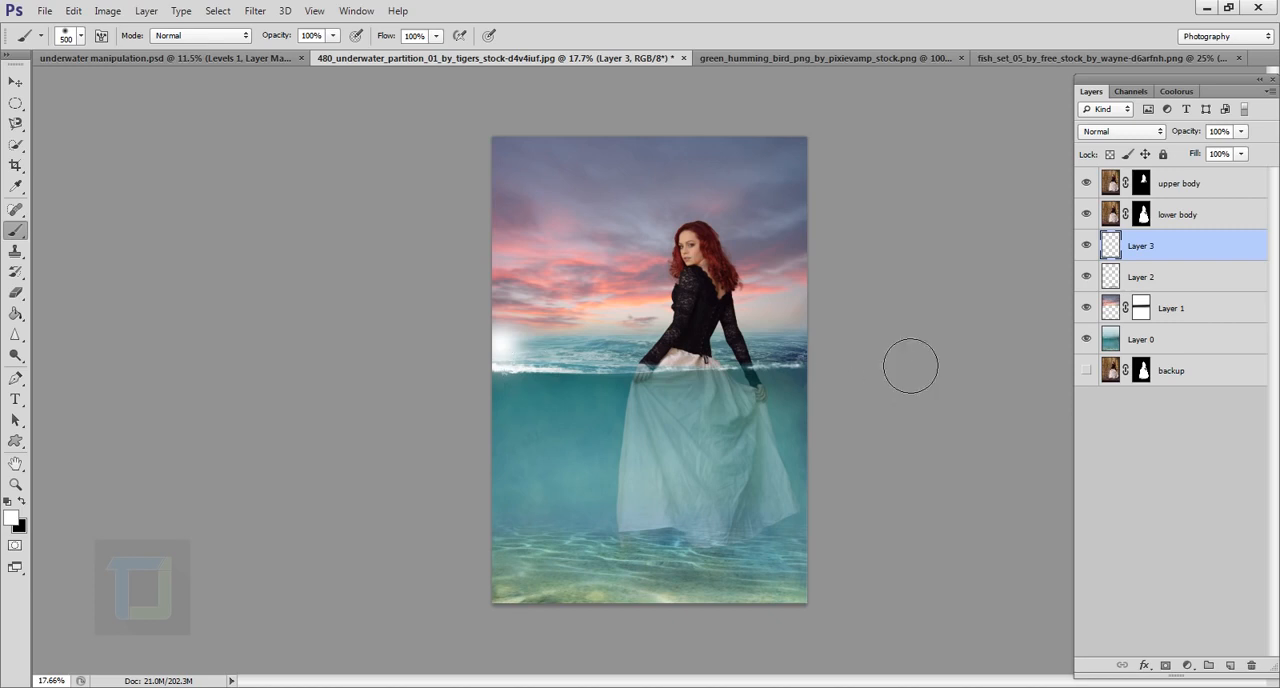
{"action": "left_click", "coordinate": [880, 374], "text": "shift"}
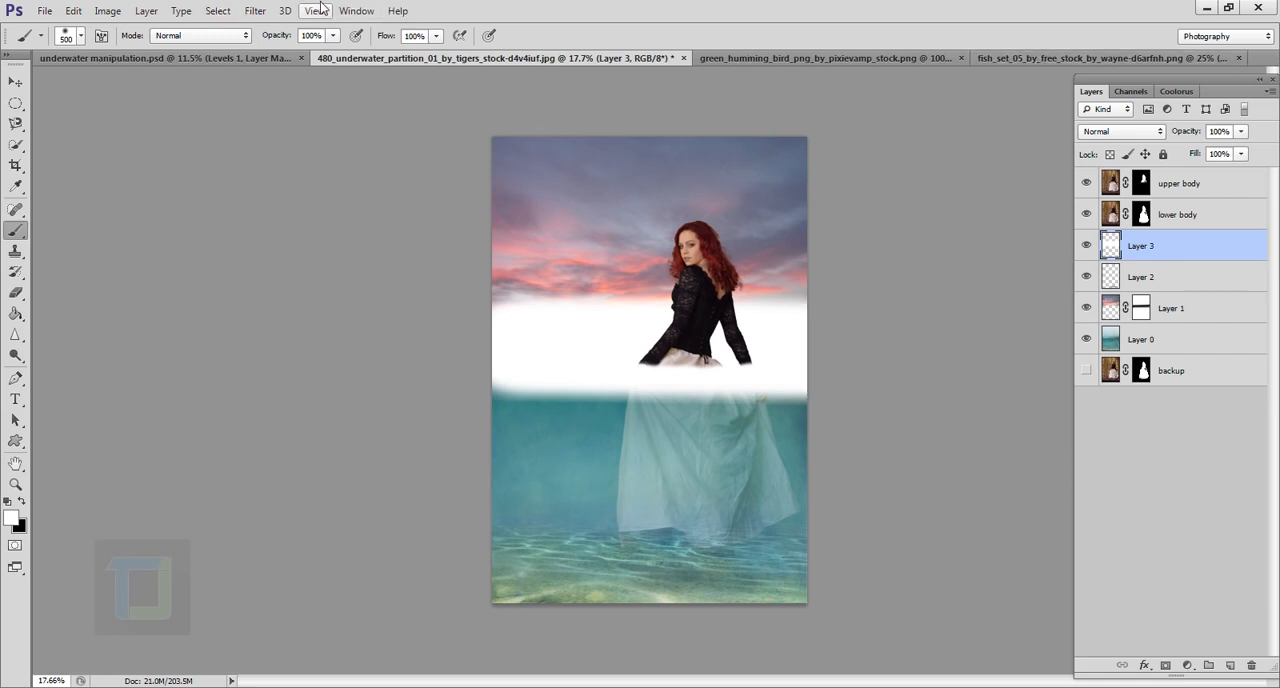
Step: Apply a Gaussian Blur with a radius of about 120 pixels to the white band on Layer 3
{"action": "left_click", "coordinate": [270, 17]}
{"action": "mouse_move", "coordinate": [265, 172]}
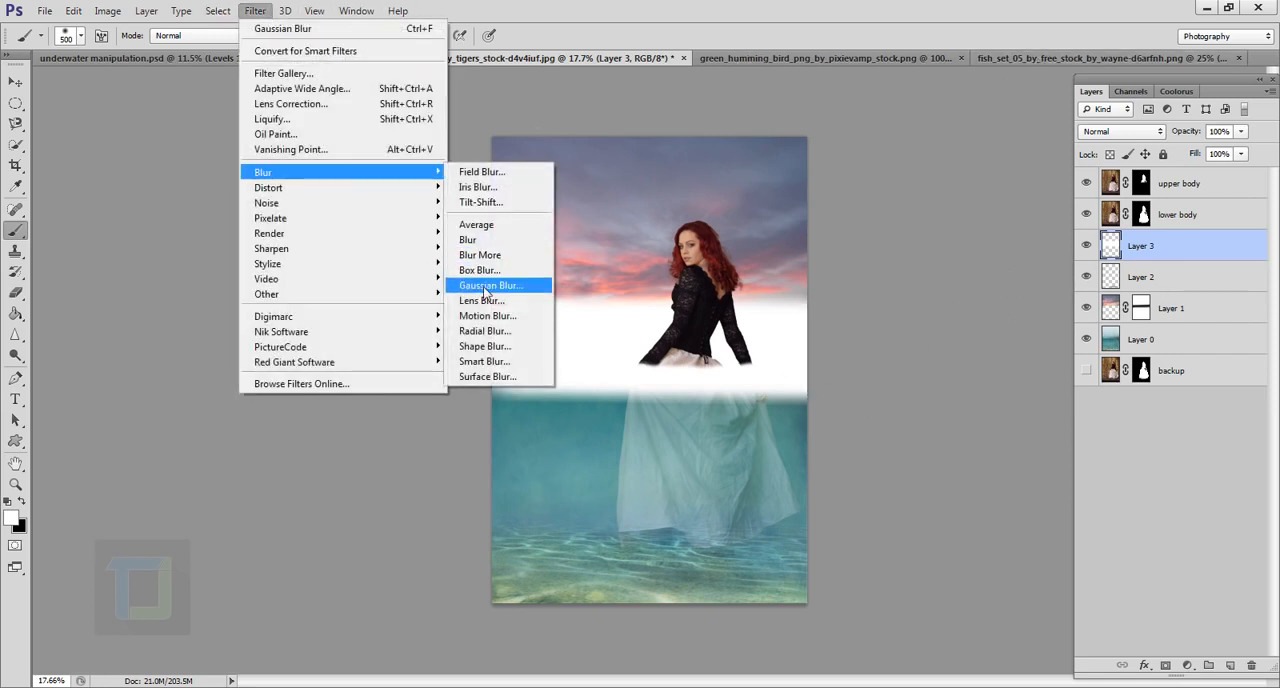
{"action": "left_click", "coordinate": [490, 286]}
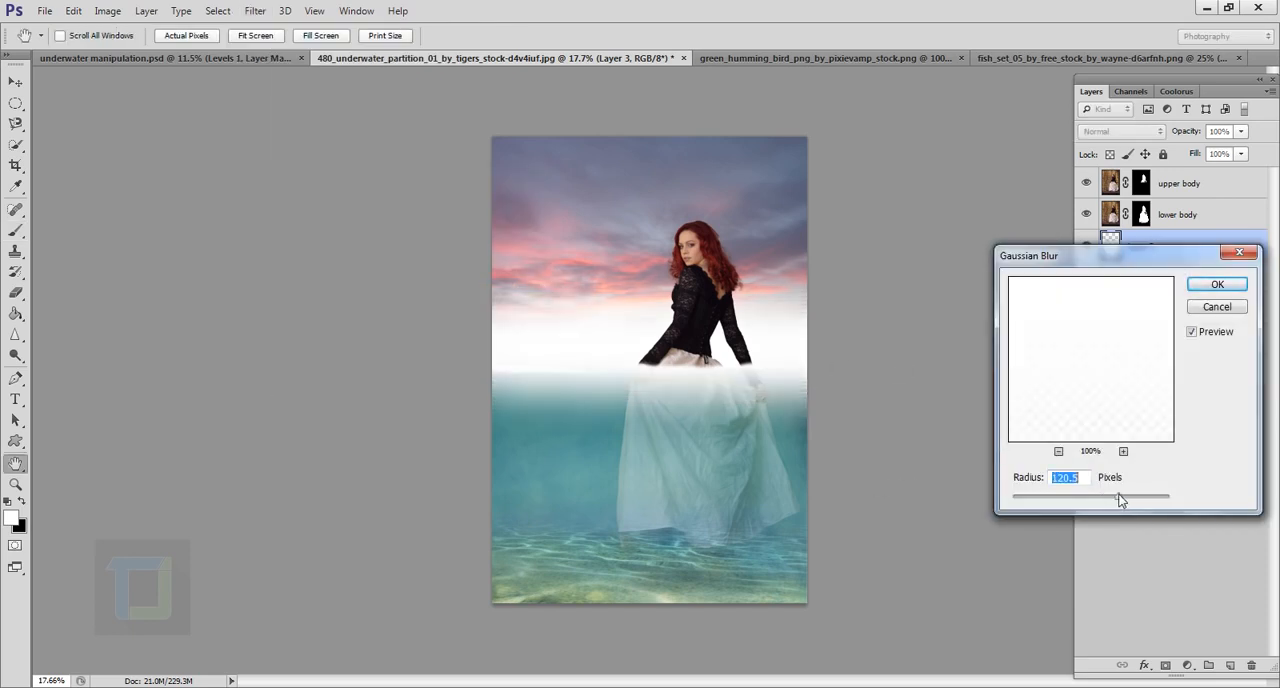
{"action": "left_click_drag", "start_coordinate": [1120, 500], "coordinate": [1117, 497]}
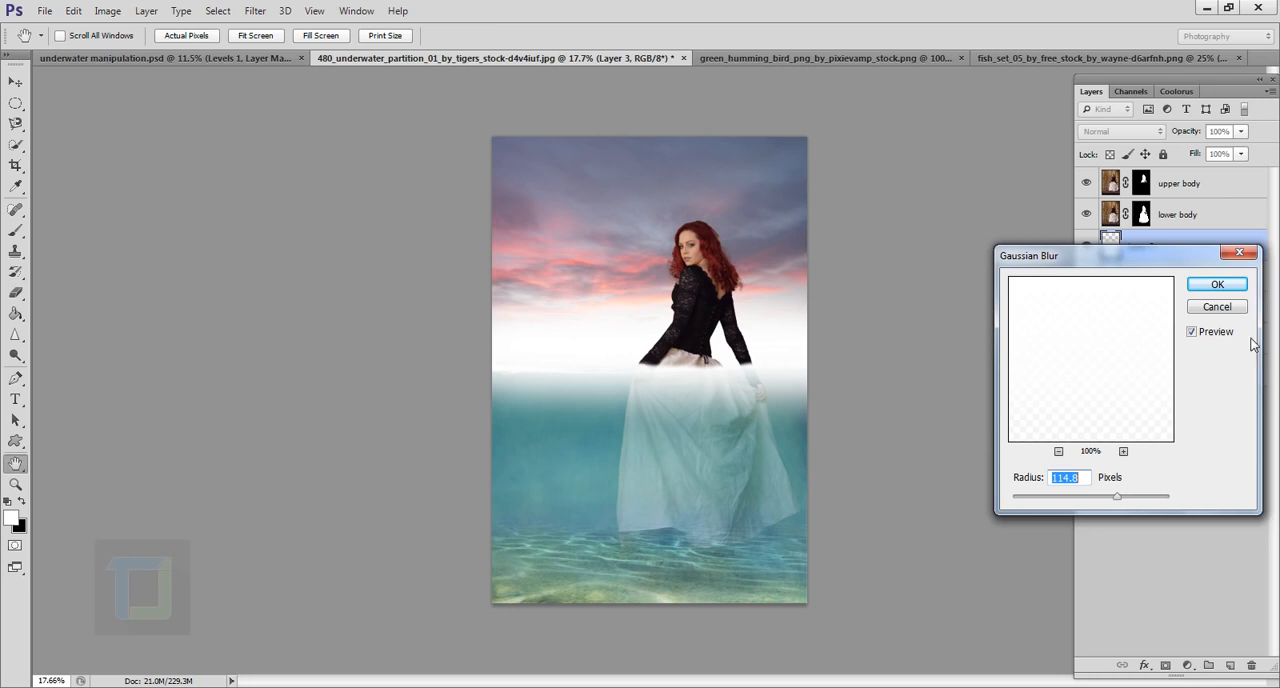
{"action": "left_click", "coordinate": [1216, 288]}
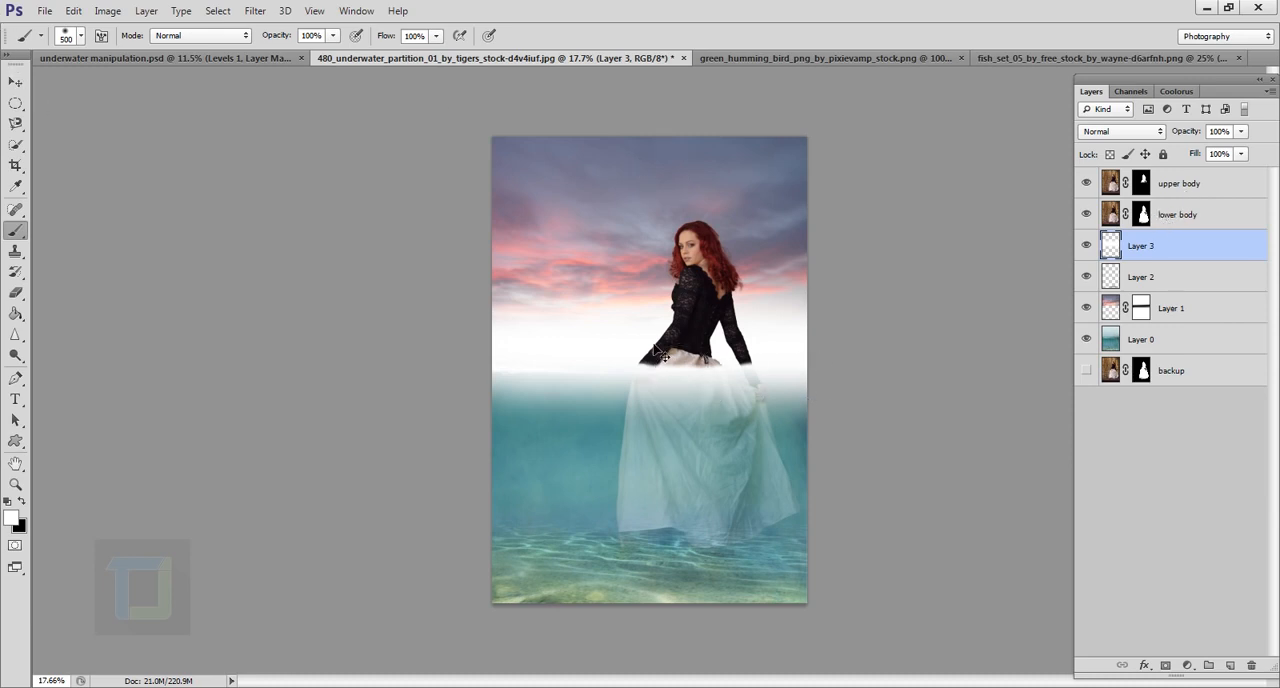
Step: Squash the blurred white band from its upper edge to about 60% of its height, keeping the full width
{"action": "key", "text": "ctrl+t"}
{"action": "left_click_drag", "start_coordinate": [650, 257], "coordinate": [650, 292]}
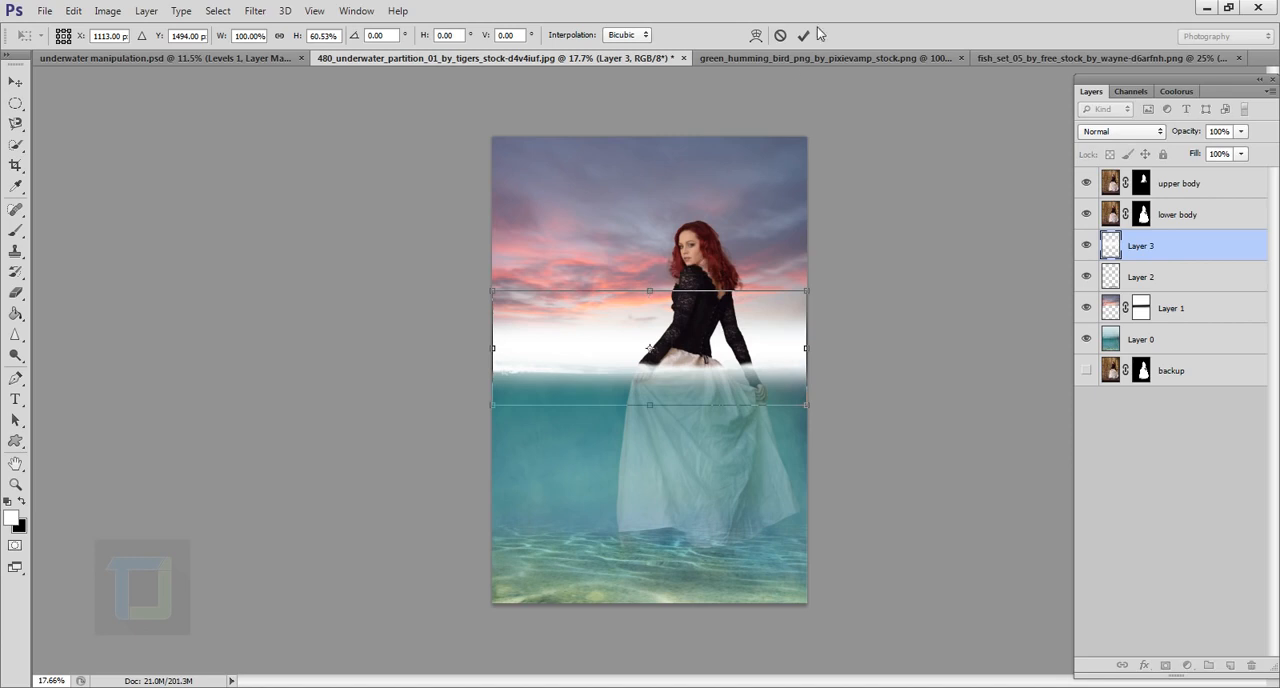
{"action": "left_click", "coordinate": [802, 36]}
{"action": "key", "text": "b"}
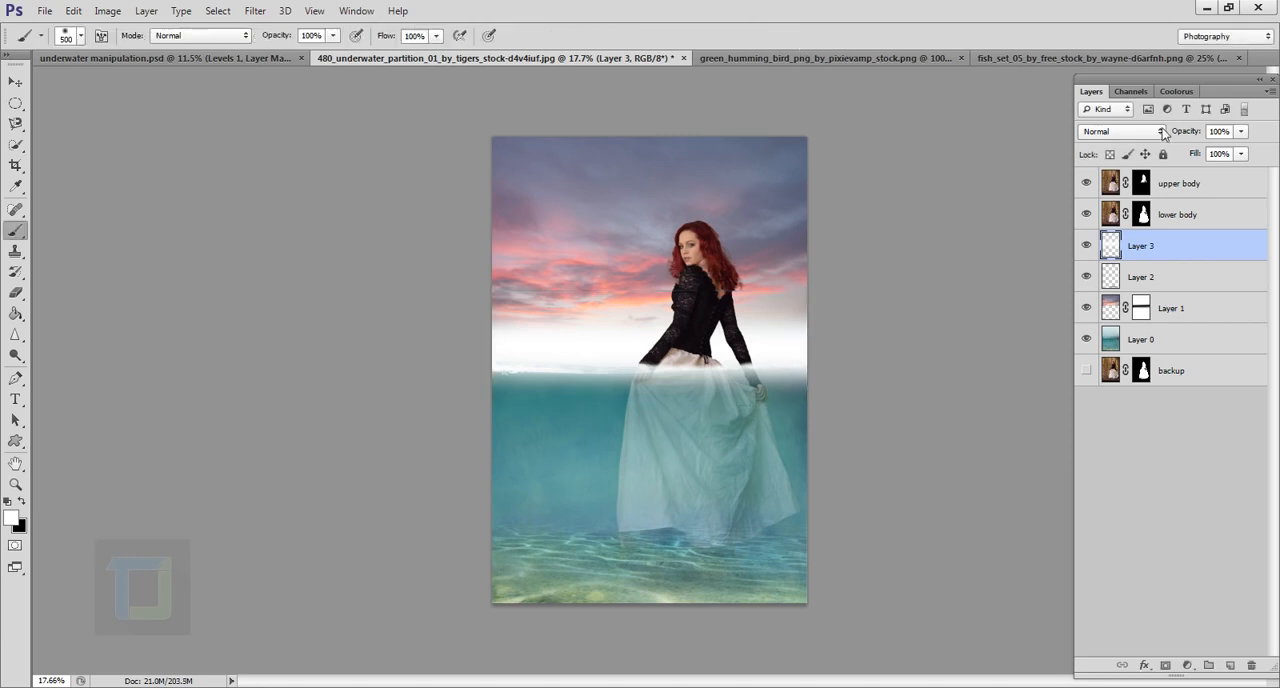
Step: Try Soft Light blending with reduced opacity on the white band layer
{"action": "left_click", "coordinate": [1163, 133]}
{"action": "left_click", "coordinate": [1105, 355]}
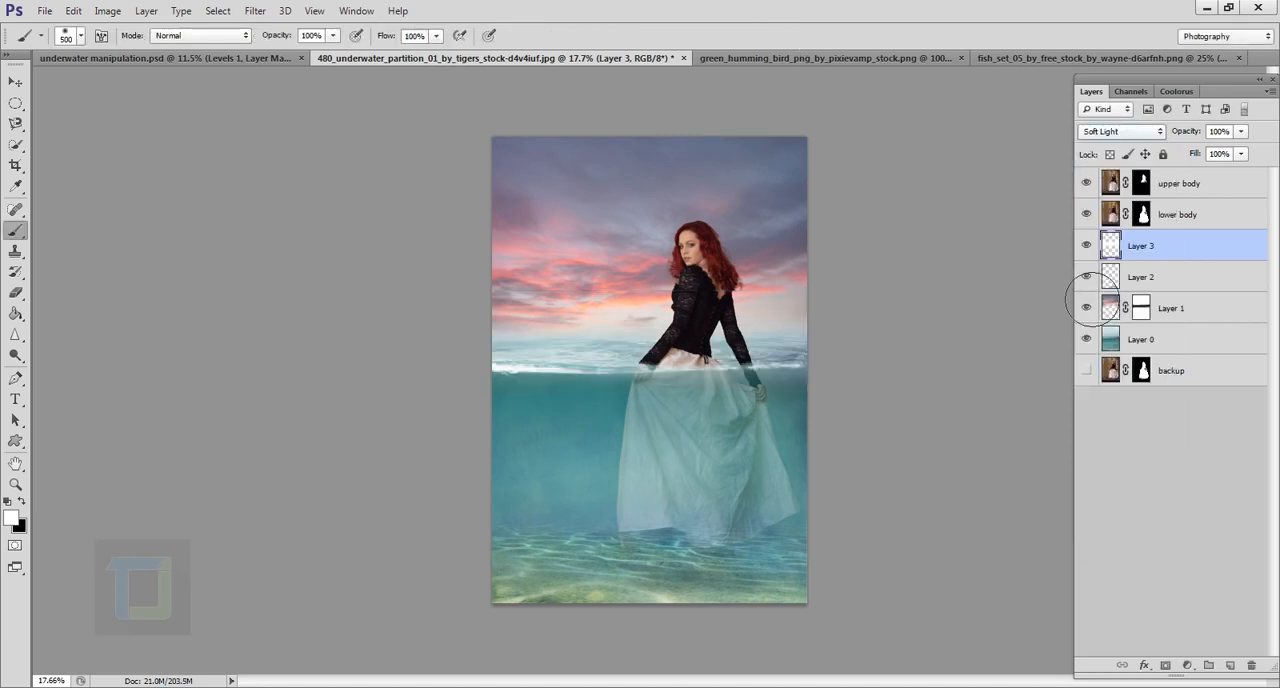
{"action": "left_click_drag", "start_coordinate": [1176, 134], "coordinate": [1094, 133]}
{"action": "left_click_drag", "start_coordinate": [1191, 139], "coordinate": [1177, 137]}
Step: Return the white band layer to Normal blending, lower its opacity to 21%, and compare the image with the layer hidden and shown
{"action": "left_click", "coordinate": [1143, 137]}
{"action": "left_click", "coordinate": [1130, 141]}
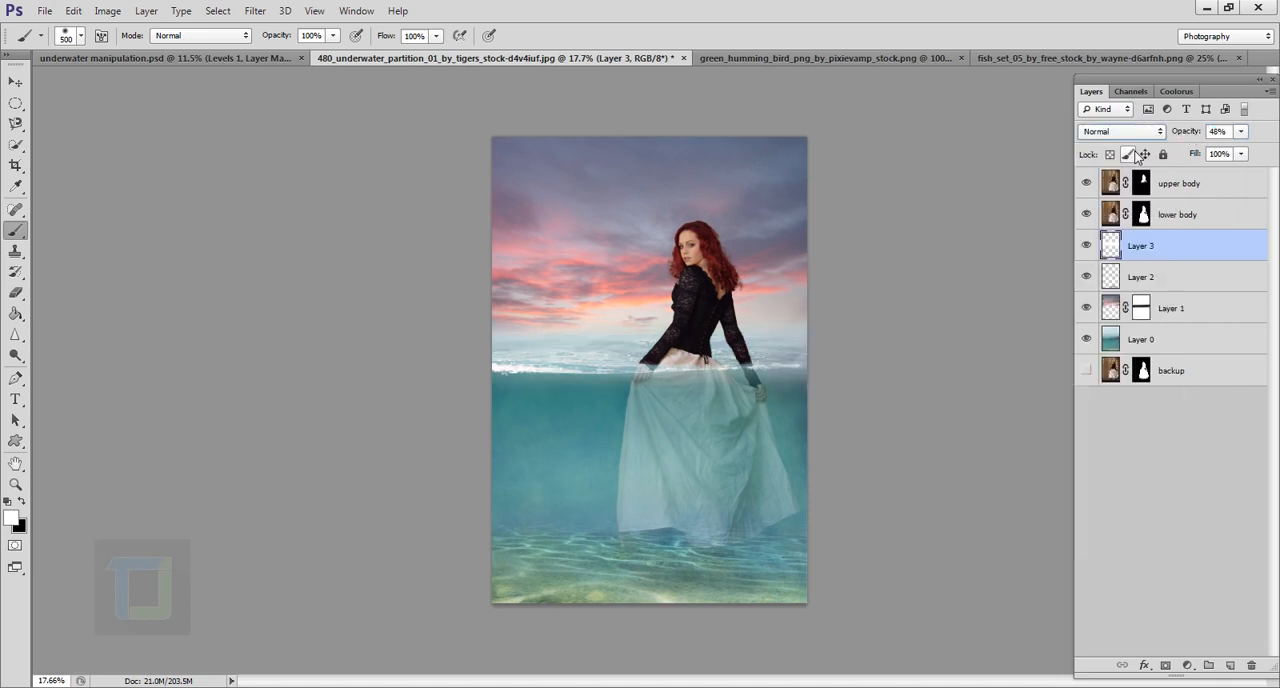
{"action": "left_click_drag", "start_coordinate": [1196, 140], "coordinate": [1170, 138]}
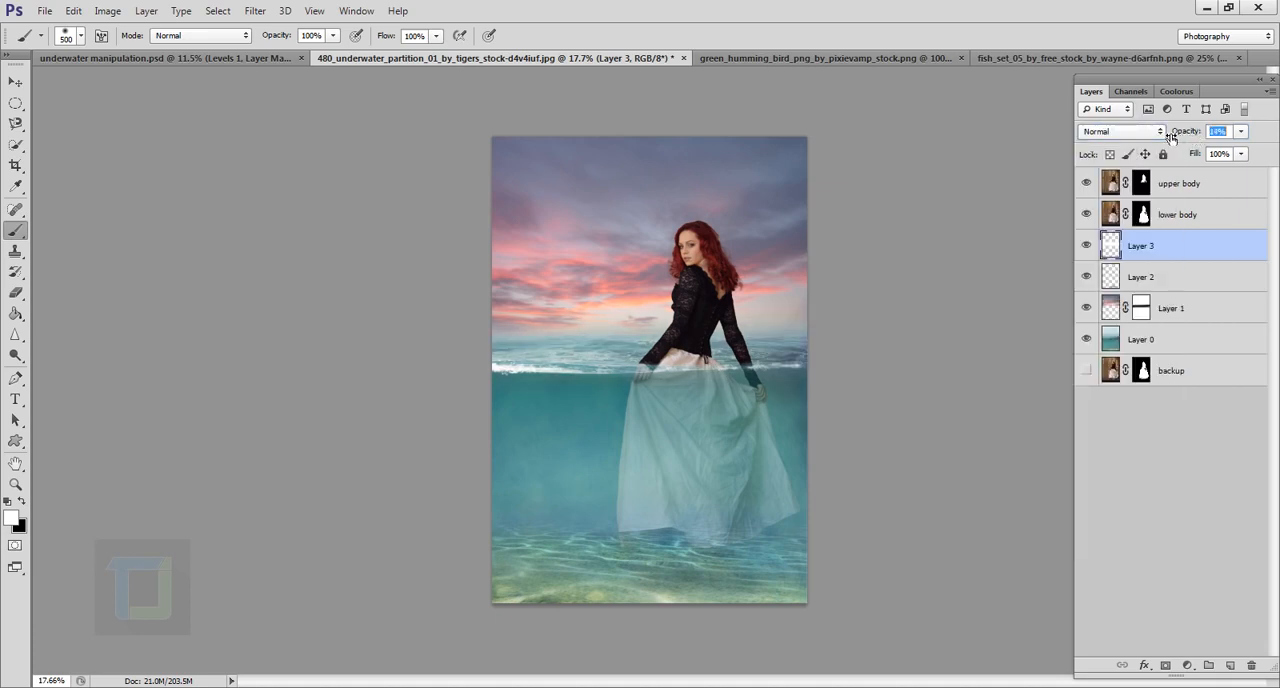
{"action": "left_click", "coordinate": [1094, 250]}
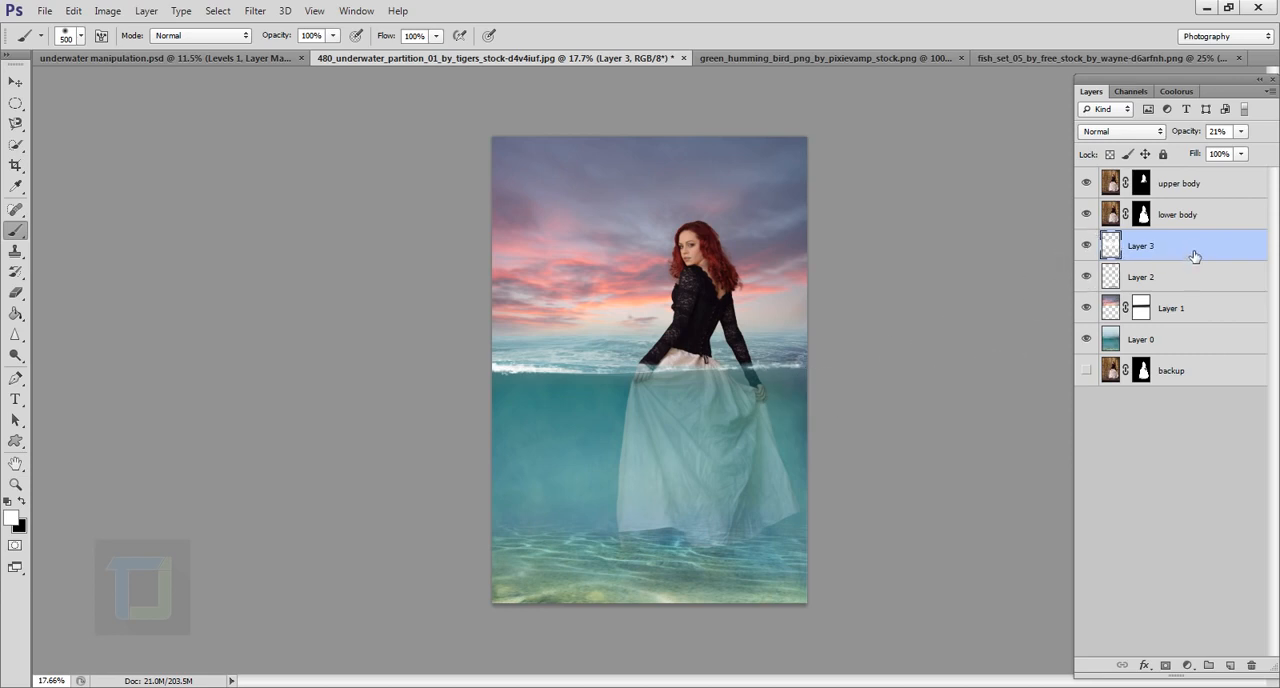
Step: Move Layer 3 between Layer 2 and Layer 1 in the layer stack and lower its opacity to 13%
{"action": "left_click_drag", "start_coordinate": [1195, 250], "coordinate": [1190, 332]}
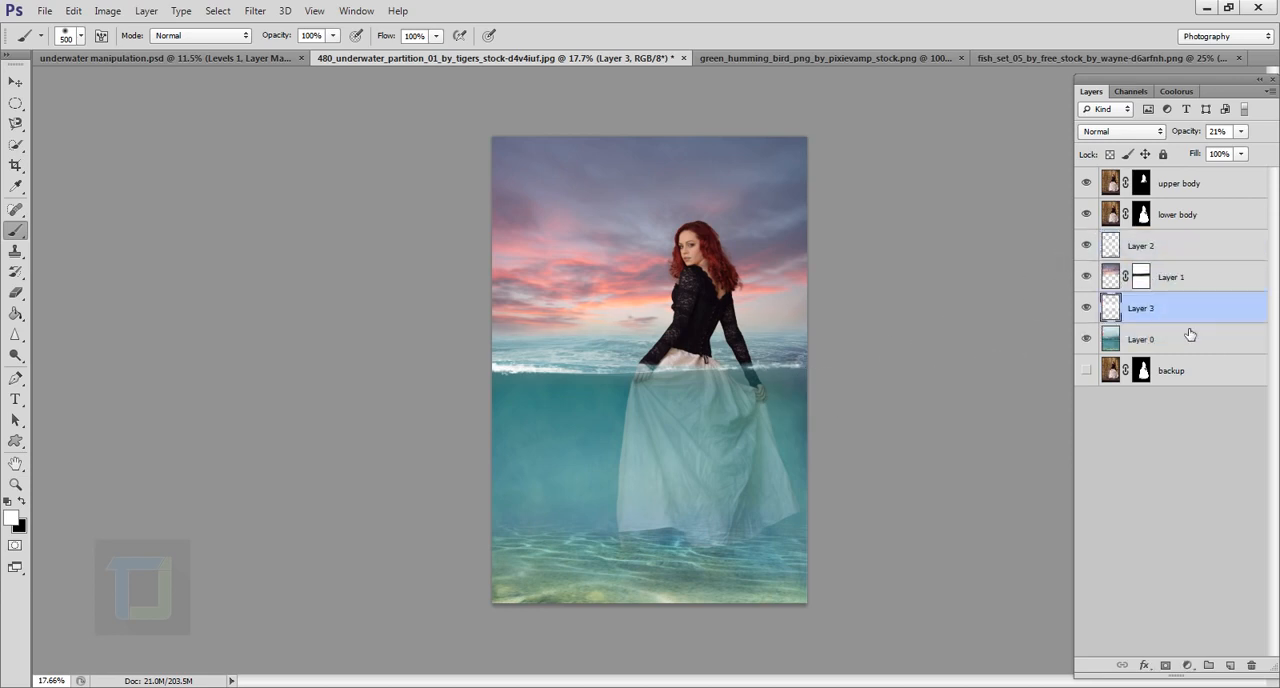
{"action": "left_click", "coordinate": [1087, 308]}
{"action": "left_click", "coordinate": [1087, 308]}
{"action": "left_click_drag", "start_coordinate": [1185, 314], "coordinate": [1191, 263]}
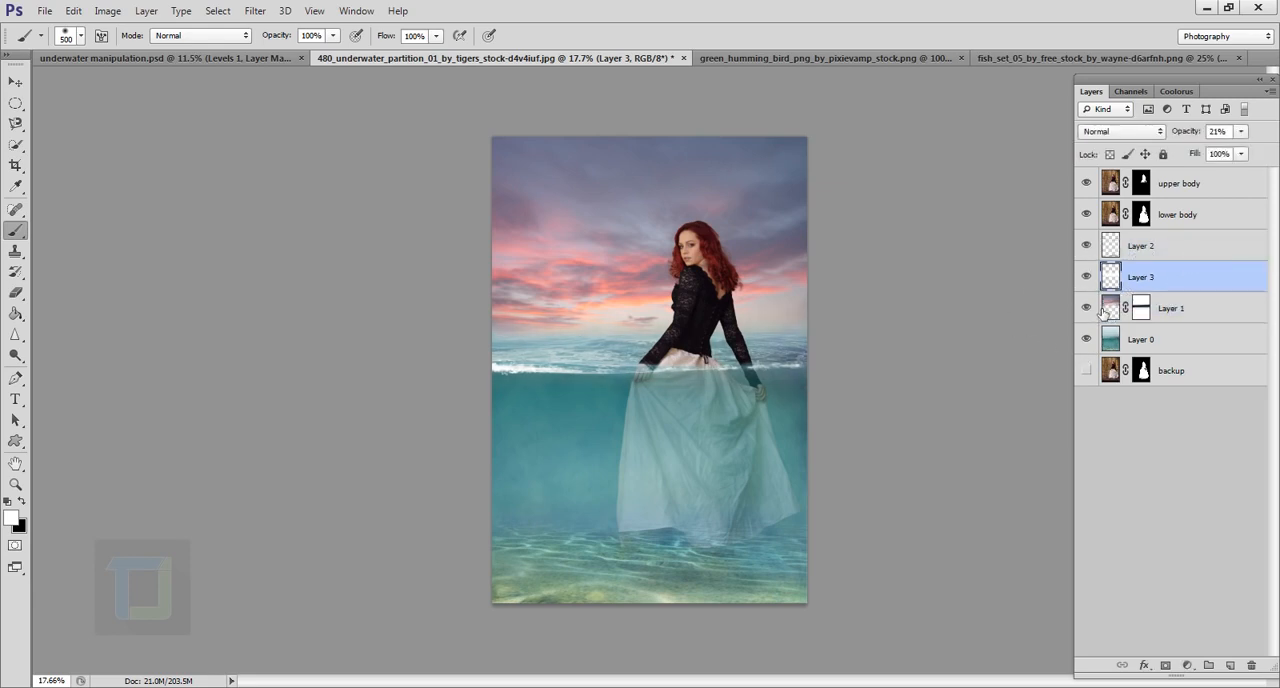
{"action": "left_click", "coordinate": [1087, 277]}
{"action": "left_click", "coordinate": [1087, 277]}
{"action": "left_click_drag", "start_coordinate": [1188, 134], "coordinate": [1191, 135]}
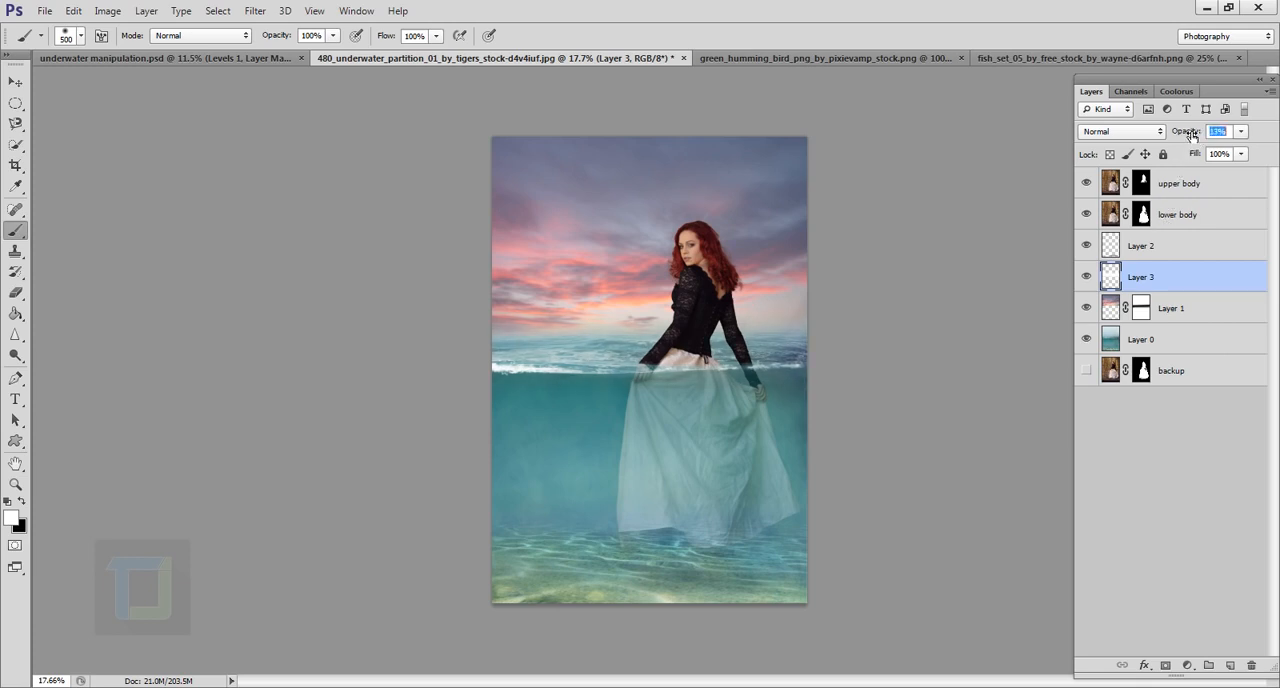
{"action": "left_click", "coordinate": [1087, 277]}
Step: Add a new layer directly above Layer 2 and fill it with solid black
{"action": "left_click", "coordinate": [1226, 246]}
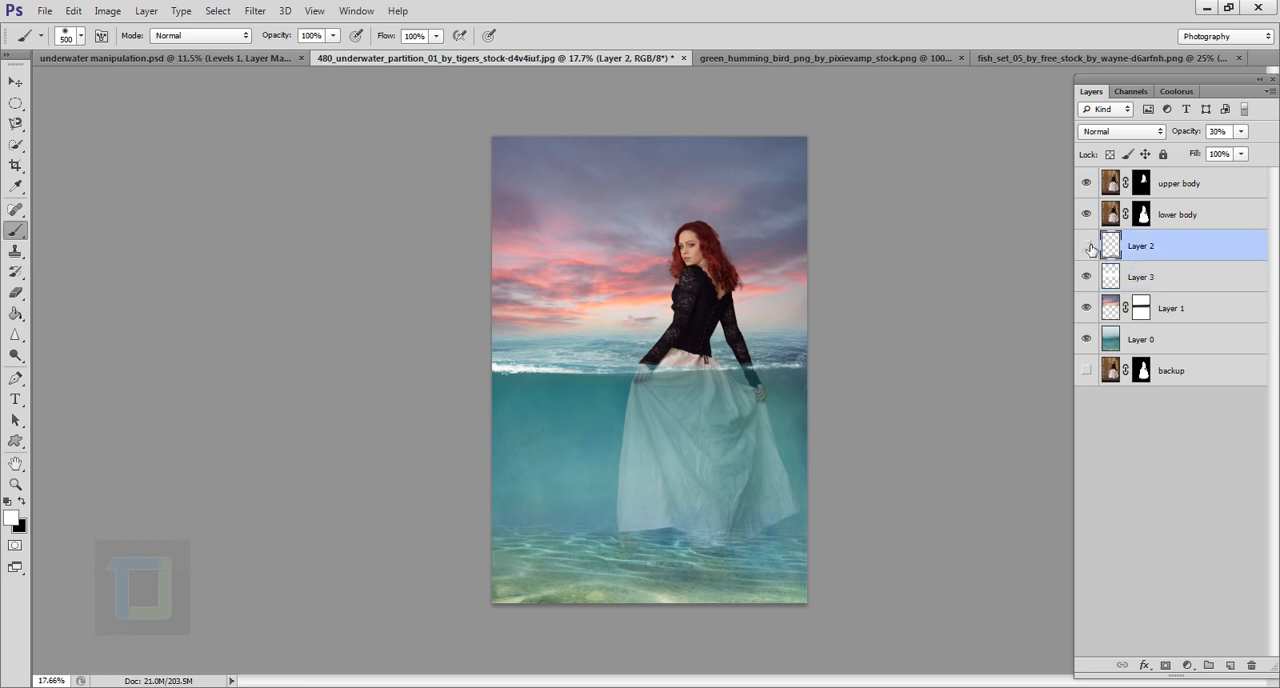
{"action": "left_click", "coordinate": [1232, 666]}
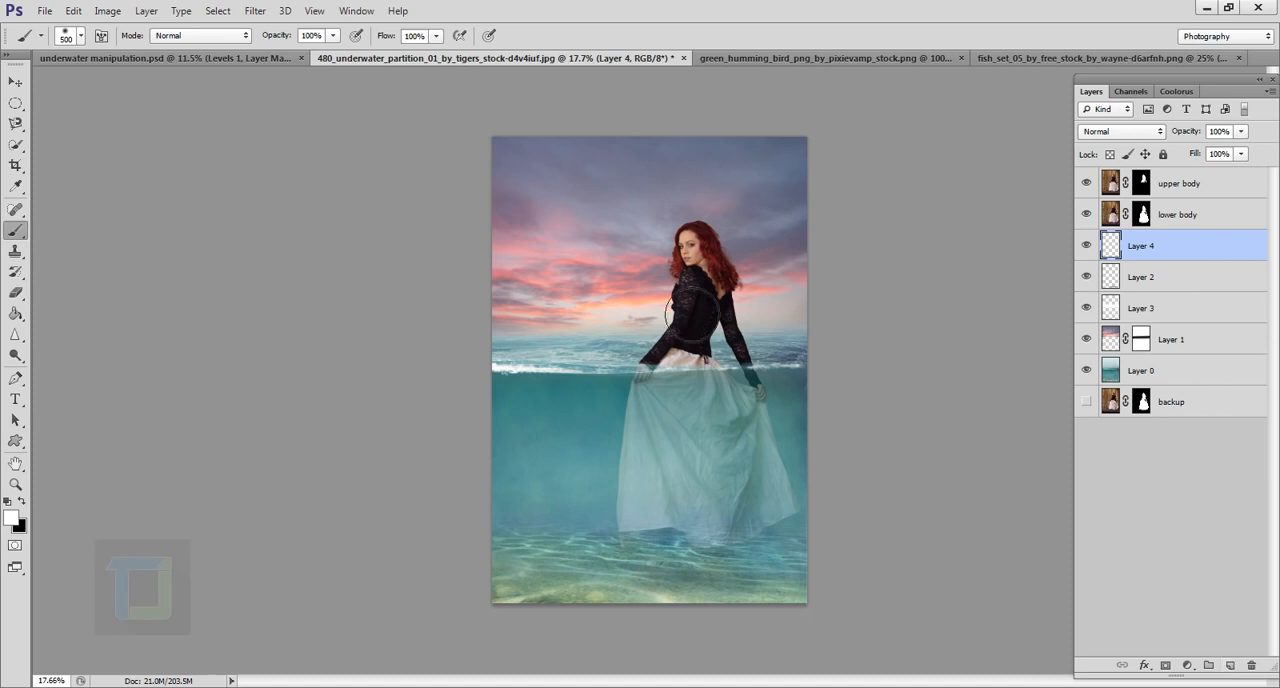
{"action": "left_click", "coordinate": [16, 316]}
{"action": "left_click", "coordinate": [20, 502]}
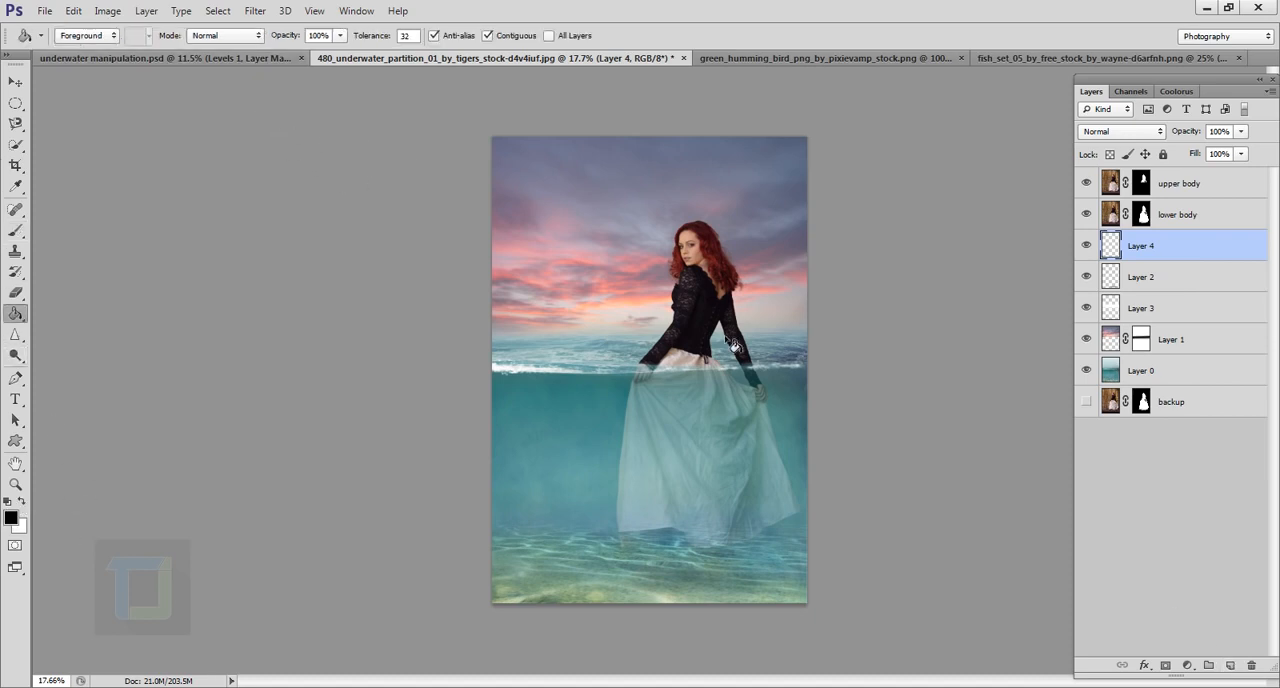
{"action": "left_click", "coordinate": [638, 356]}
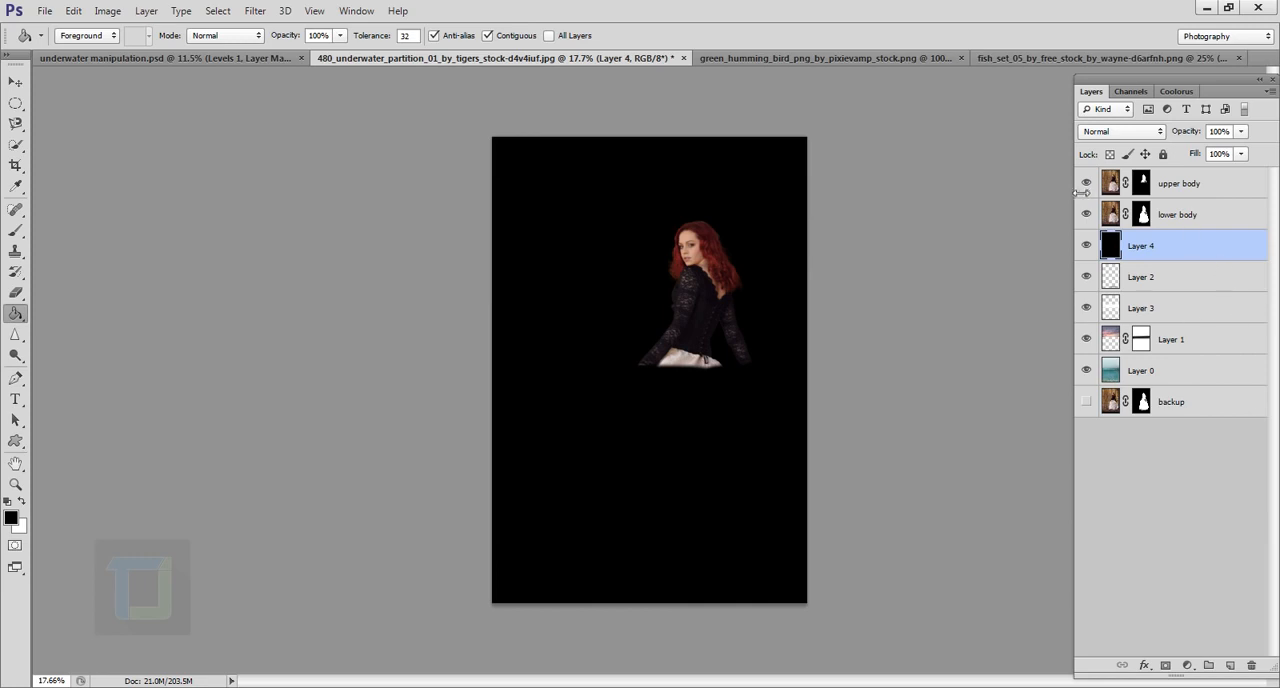
Step: Hide both body layers and render a 105mm Prime lens flare at 100% brightness near the centre of the black layer
{"action": "left_click_drag", "start_coordinate": [1087, 185], "coordinate": [1089, 215]}
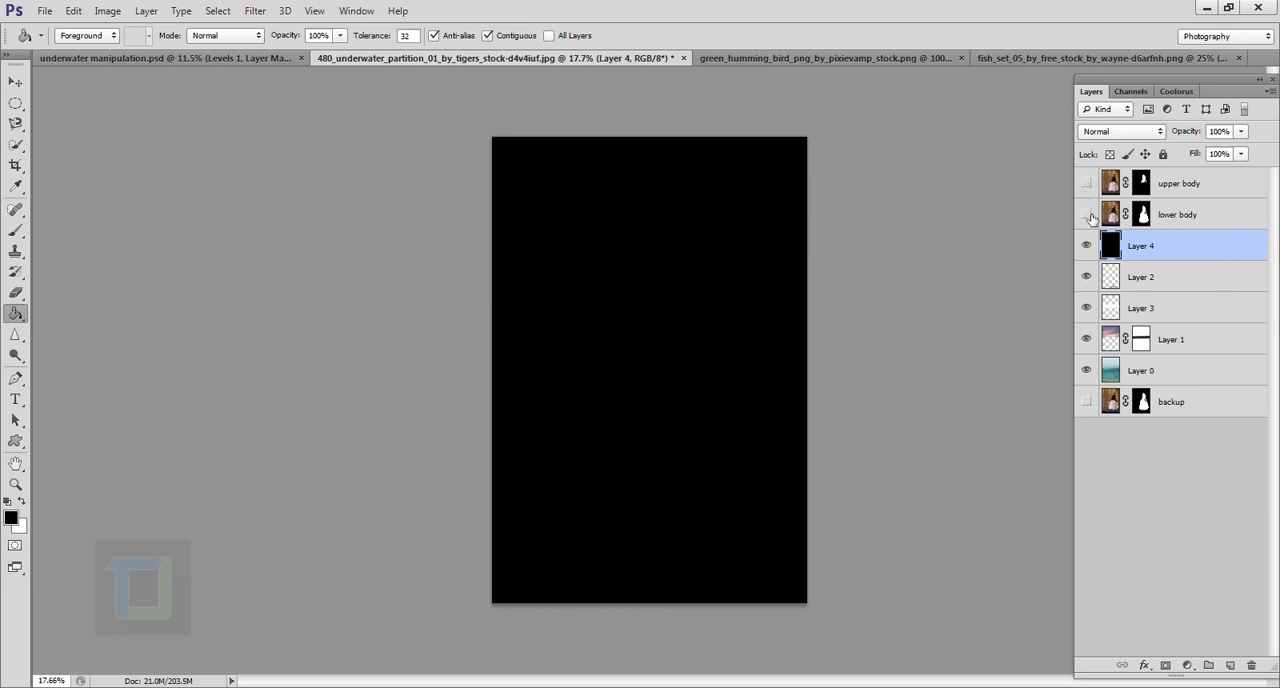
{"action": "left_click", "coordinate": [255, 11]}
{"action": "mouse_move", "coordinate": [271, 236]}
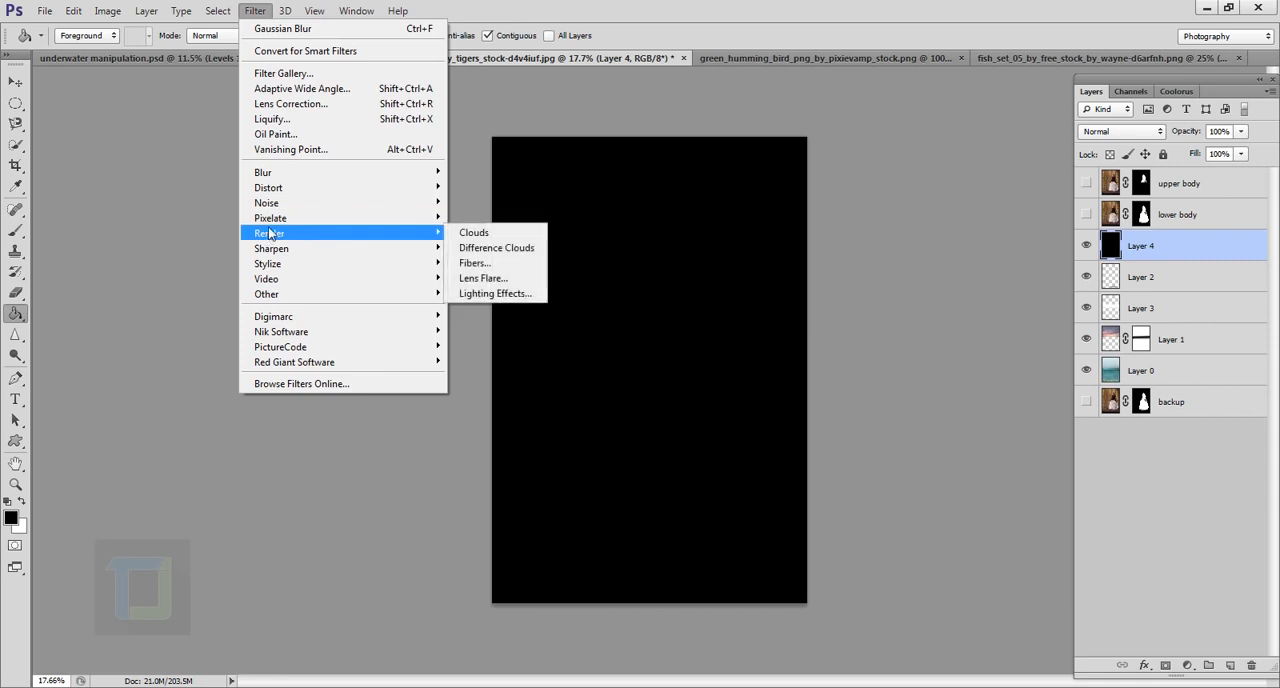
{"action": "left_click", "coordinate": [483, 278]}
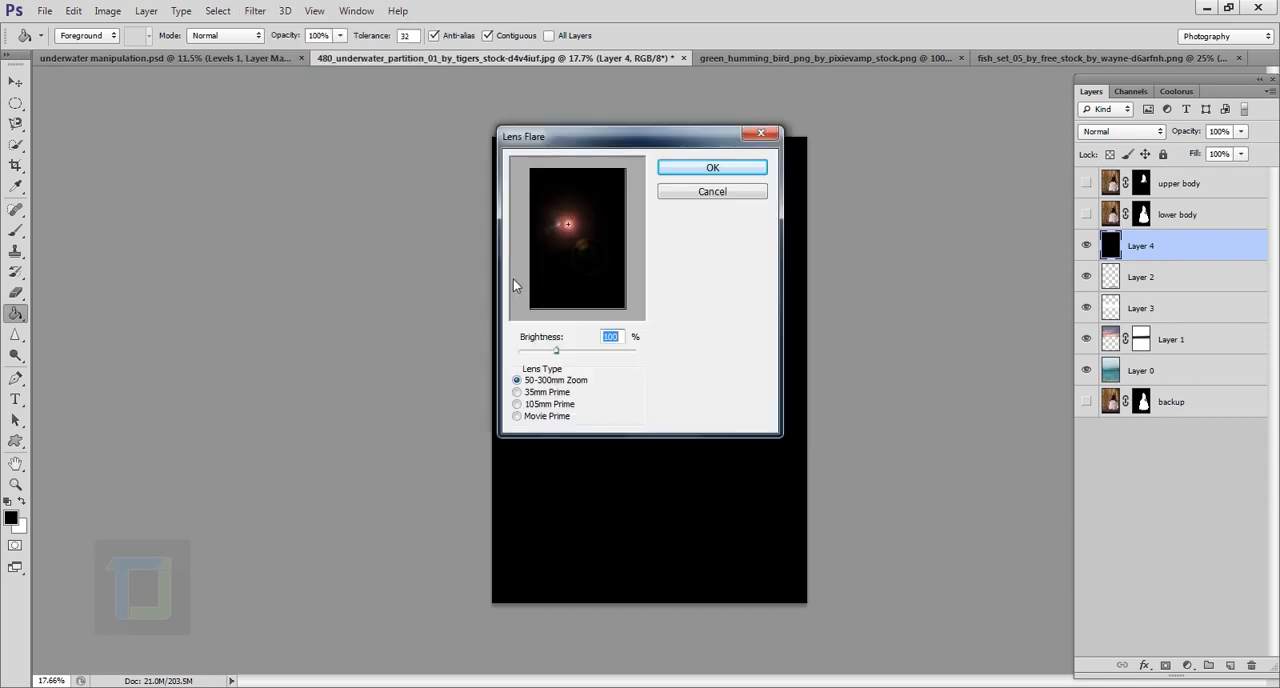
{"action": "left_click", "coordinate": [517, 404]}
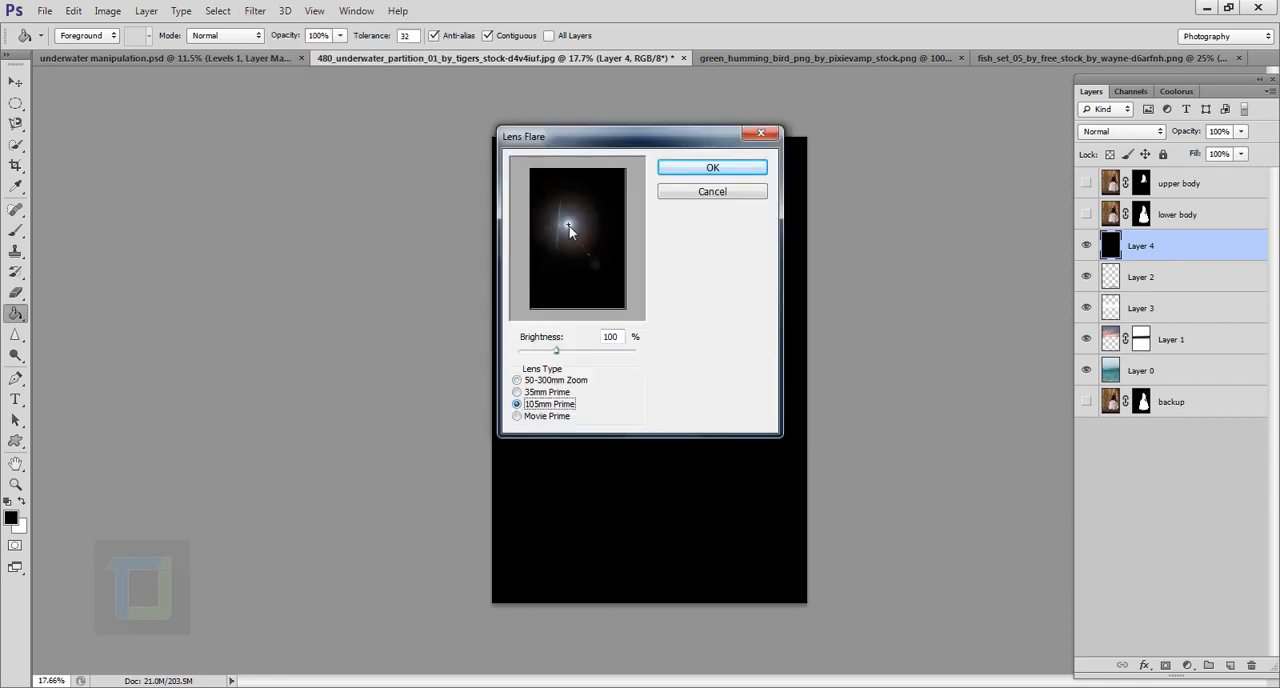
{"action": "left_click_drag", "start_coordinate": [569, 226], "coordinate": [577, 240]}
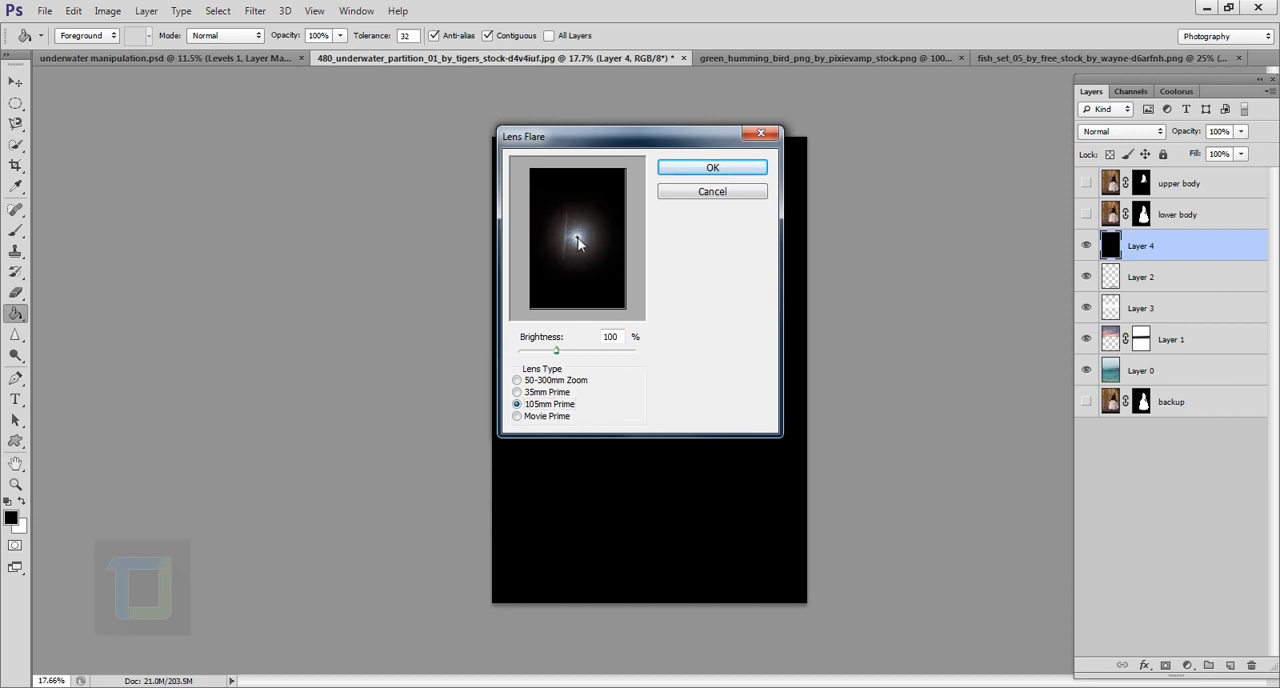
{"action": "left_click", "coordinate": [692, 172]}
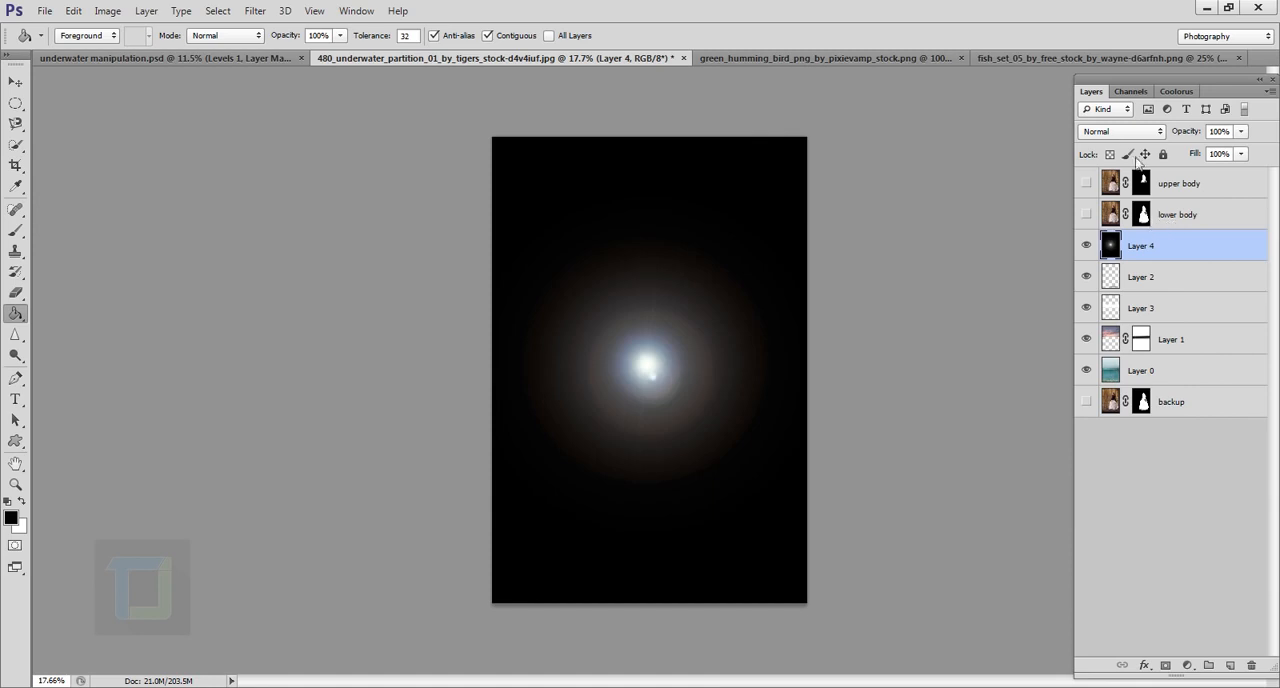
Step: Set the flare layer's blend mode to Screen and show the upper body and lower body layers again
{"action": "left_click", "coordinate": [1141, 134]}
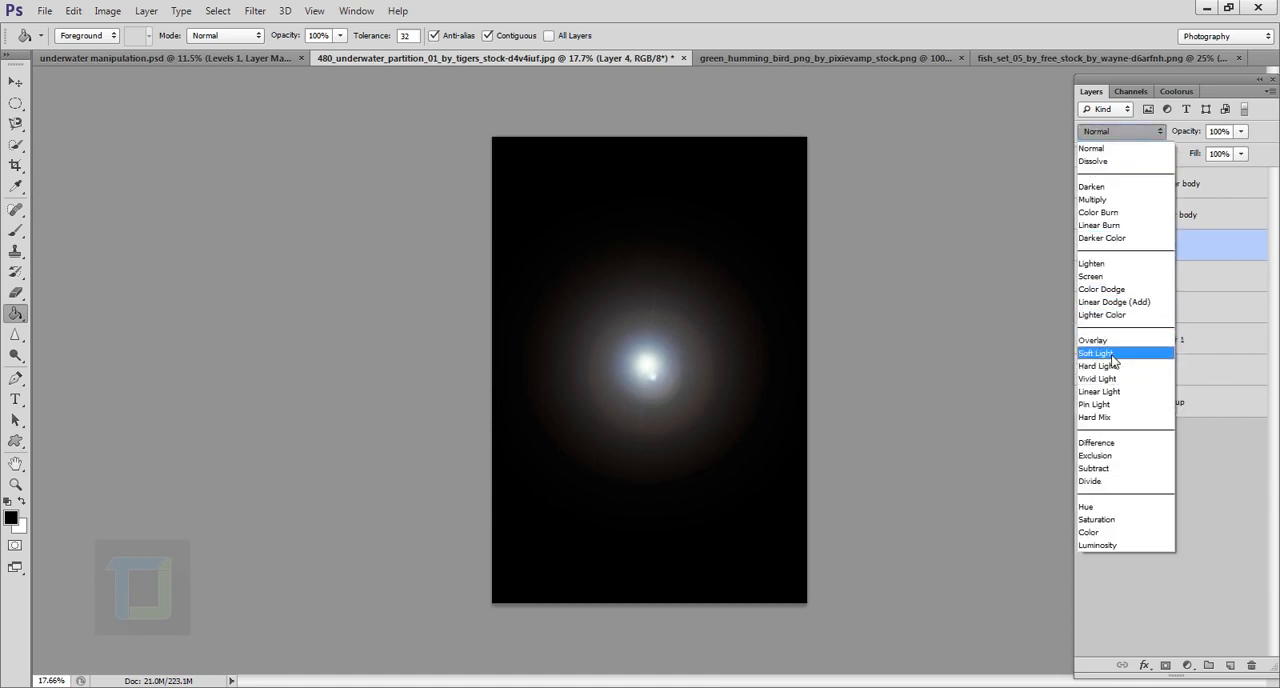
{"action": "left_click", "coordinate": [1111, 282]}
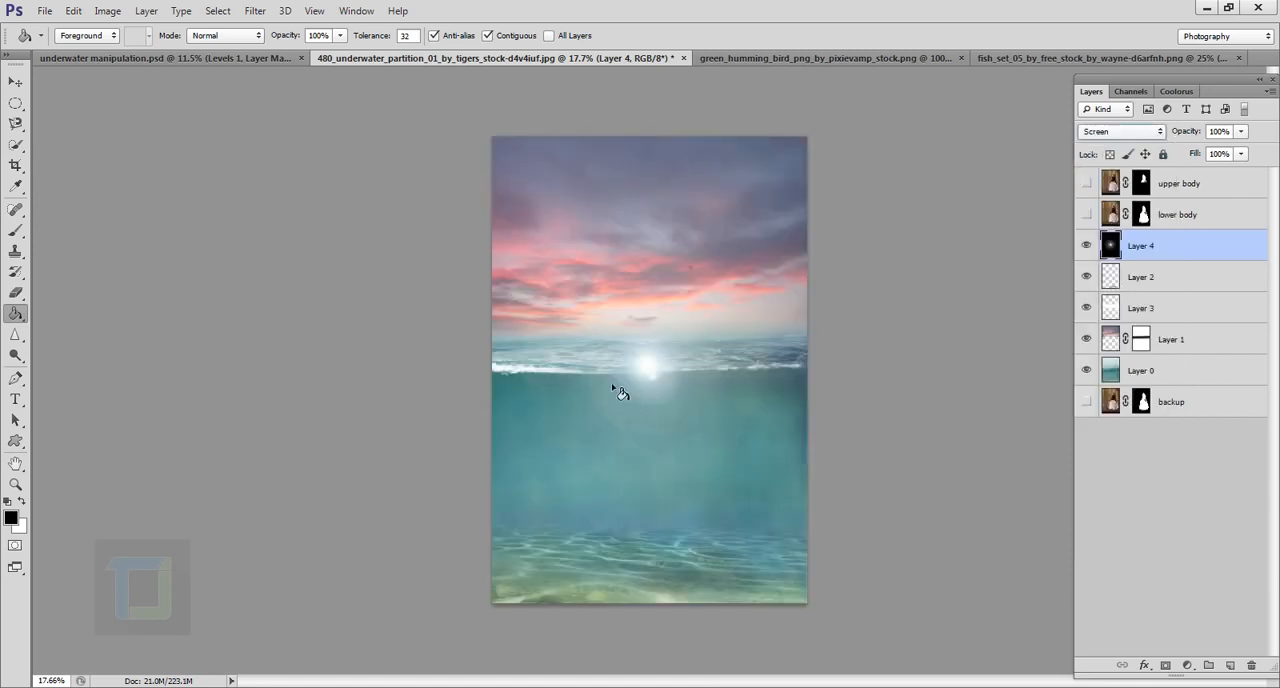
{"action": "left_click_drag", "start_coordinate": [1088, 185], "coordinate": [1087, 215]}
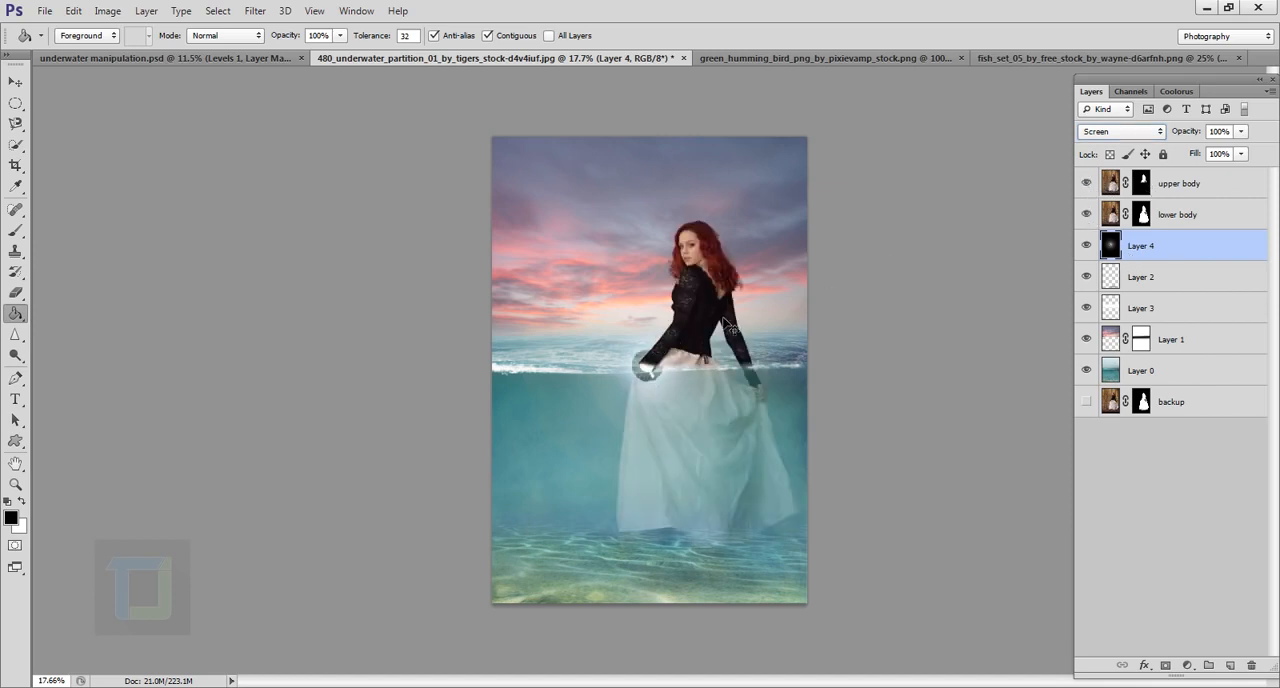
Step: Move the flare up to the horizon, beside the model's arm
{"action": "left_click", "coordinate": [13, 82]}
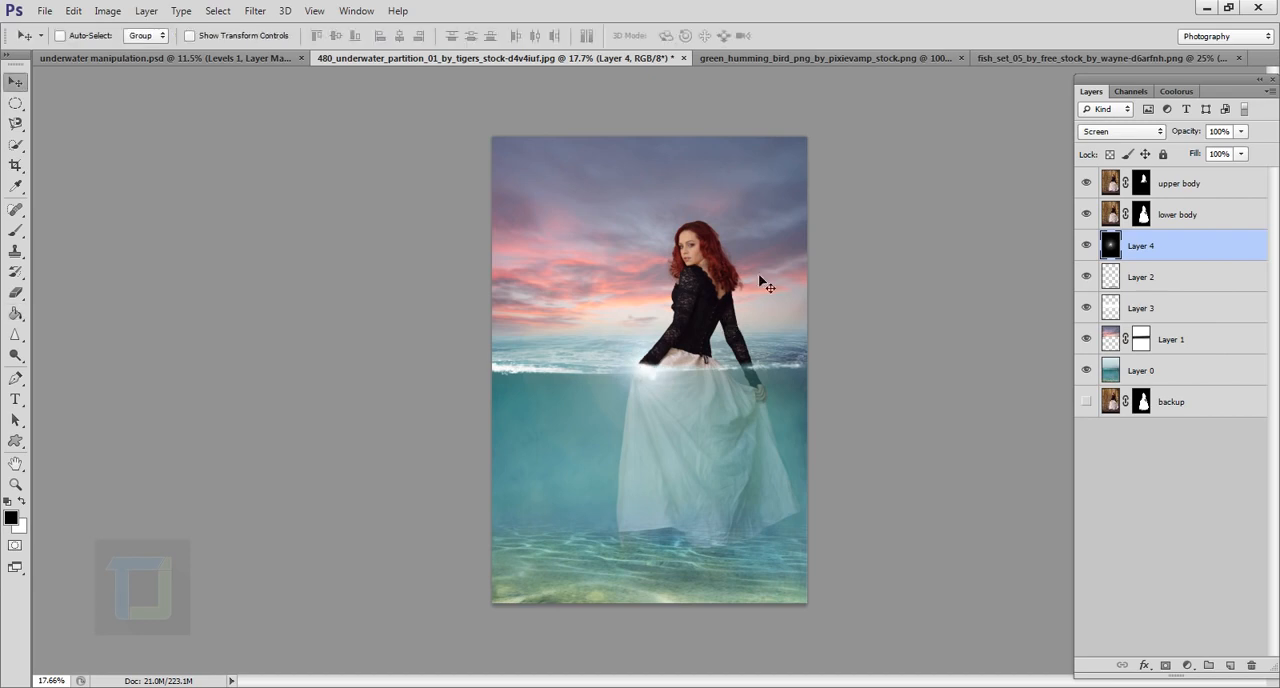
{"action": "left_click_drag", "start_coordinate": [666, 364], "coordinate": [660, 328]}
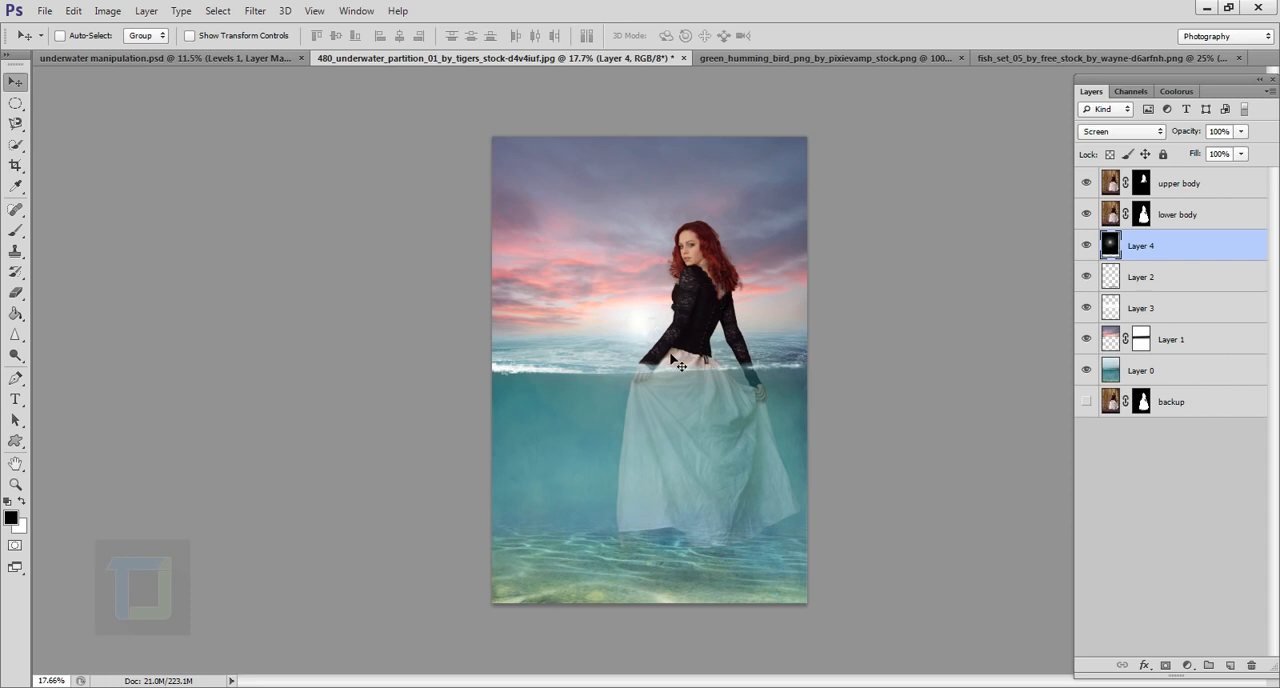
Step: Colorize the flare orange with a Hue/Saturation adjustment, using hue 22 and saturation 80
{"action": "left_click", "coordinate": [107, 10]}
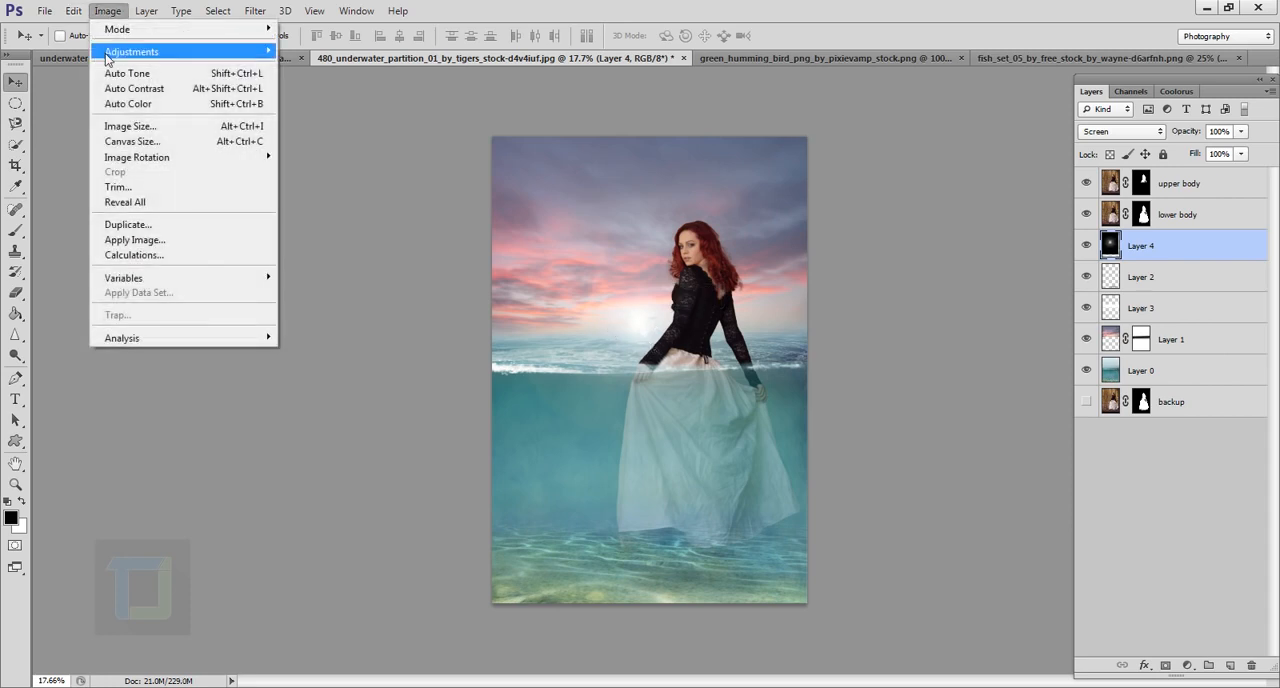
{"action": "mouse_move", "coordinate": [130, 51]}
{"action": "left_click", "coordinate": [355, 139]}
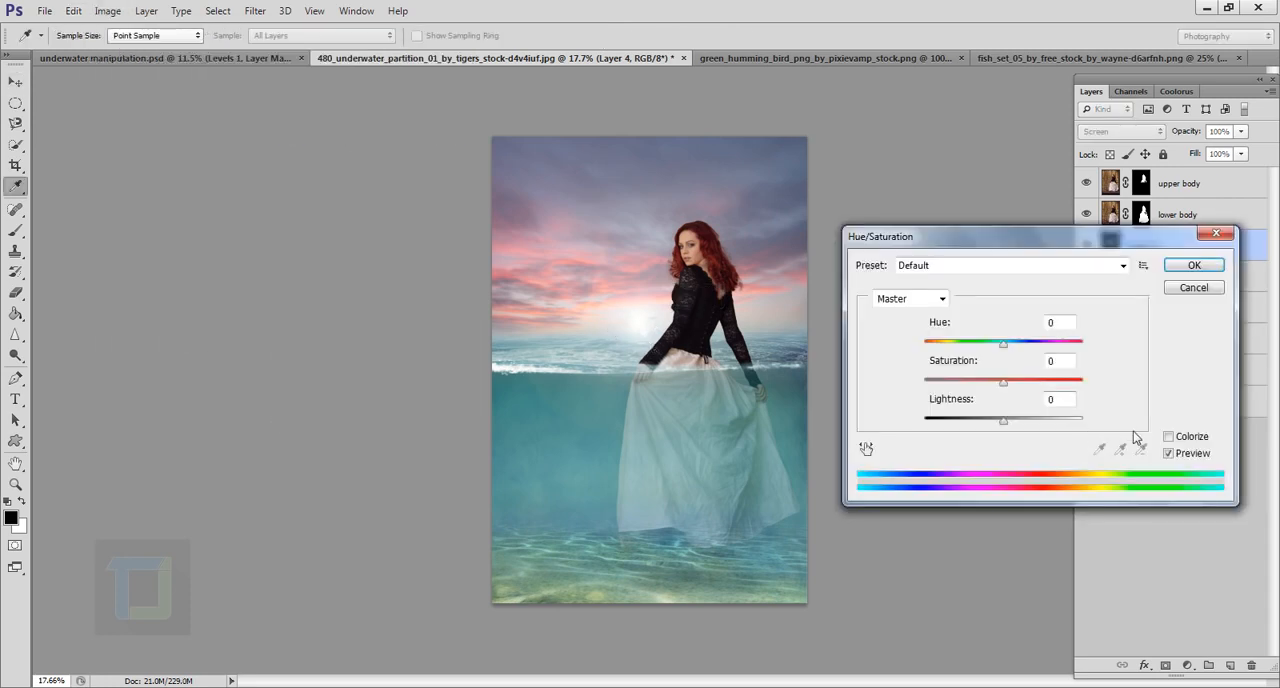
{"action": "left_click", "coordinate": [1168, 437]}
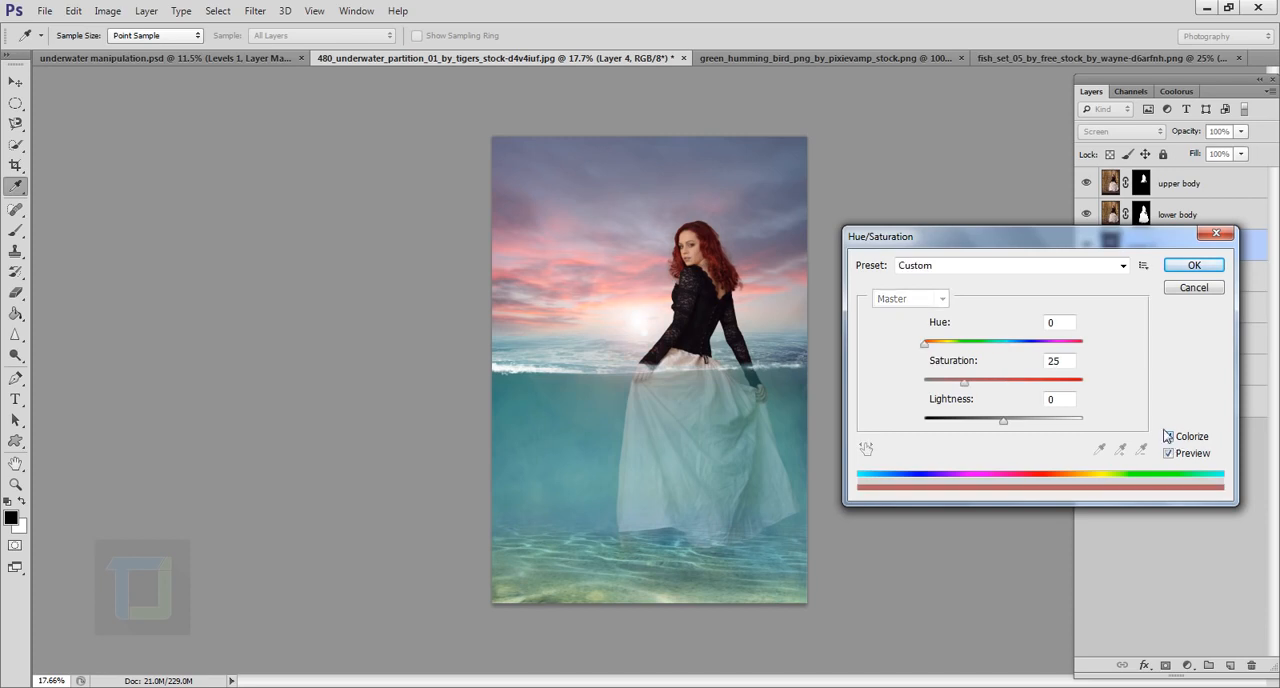
{"action": "left_click_drag", "start_coordinate": [981, 390], "coordinate": [1004, 390]}
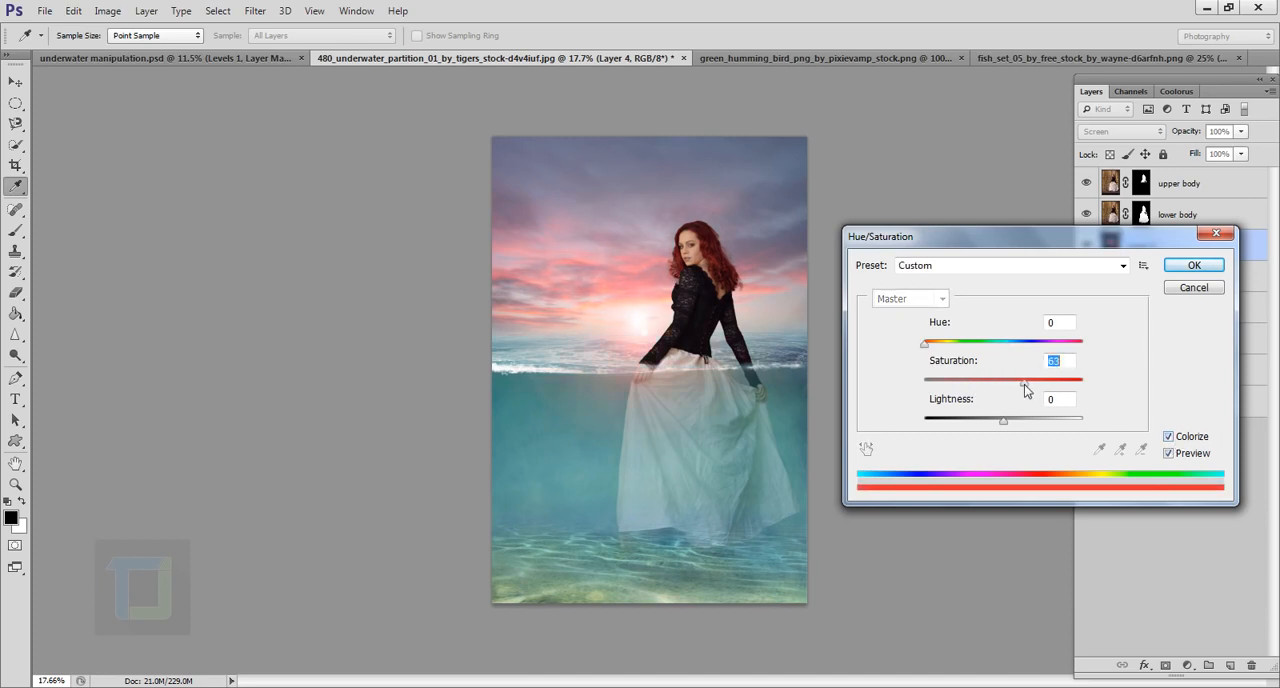
{"action": "left_click_drag", "start_coordinate": [1021, 384], "coordinate": [1121, 379]}
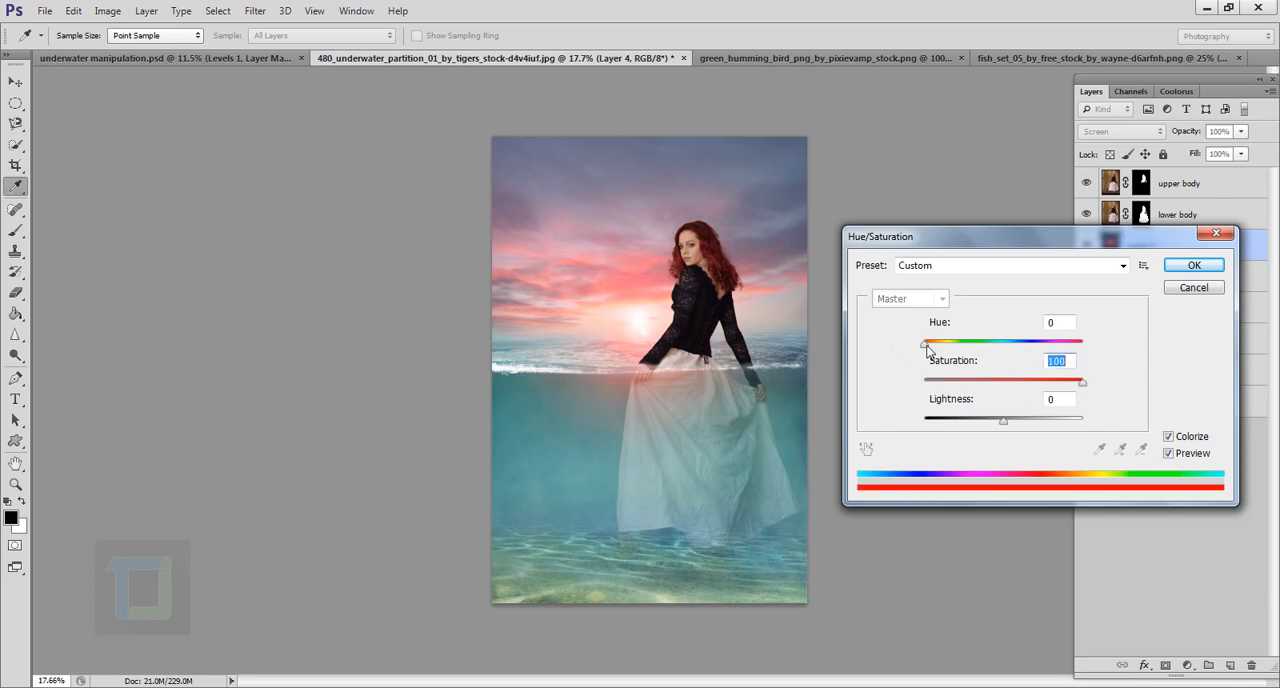
{"action": "left_click_drag", "start_coordinate": [925, 350], "coordinate": [935, 351]}
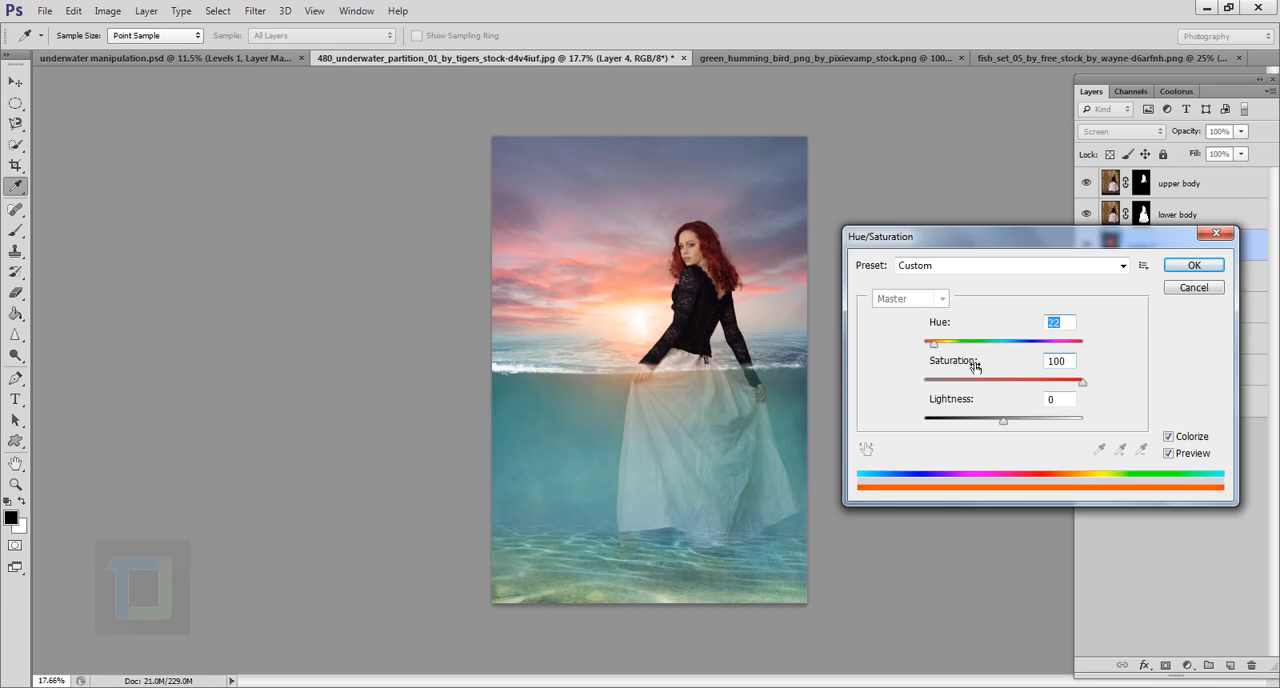
{"action": "left_click", "coordinate": [1052, 385]}
{"action": "left_click_drag", "start_coordinate": [1052, 385], "coordinate": [1045, 386]}
{"action": "left_click_drag", "start_coordinate": [1047, 386], "coordinate": [1057, 386]}
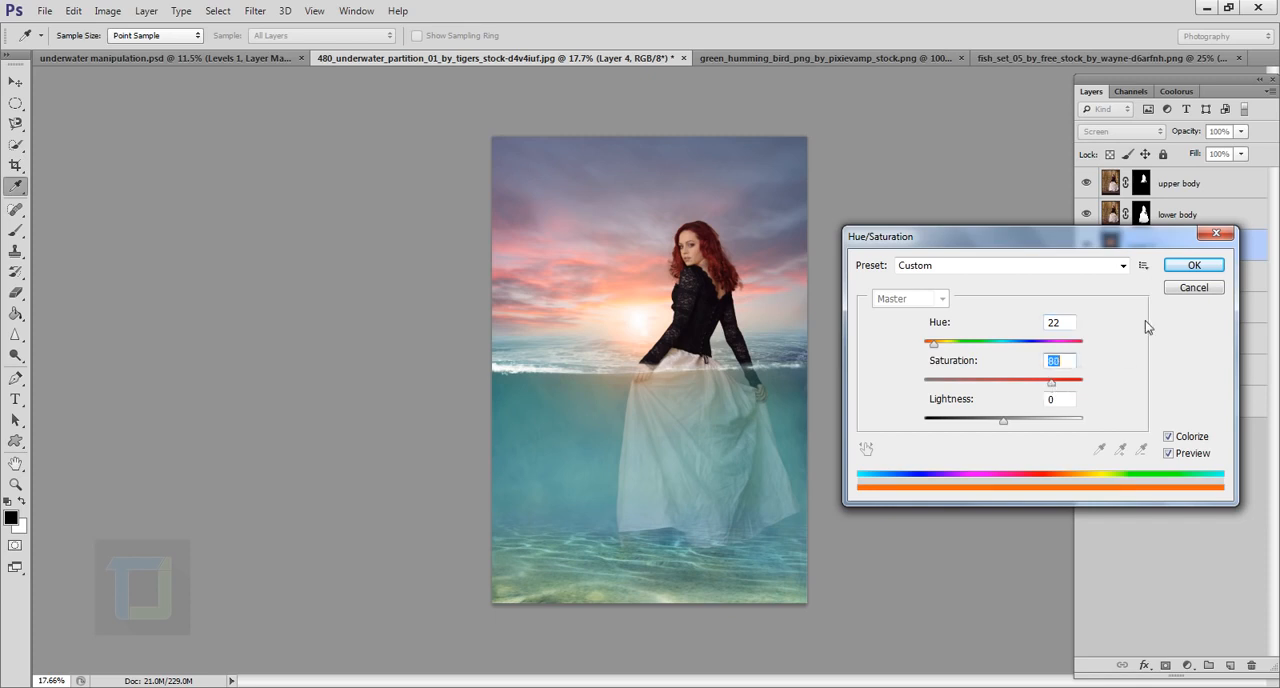
{"action": "left_click", "coordinate": [1190, 266]}
Step: Shift the orange flare slightly left and down along the horizon, away from the model's arm
{"action": "key", "text": "v"}
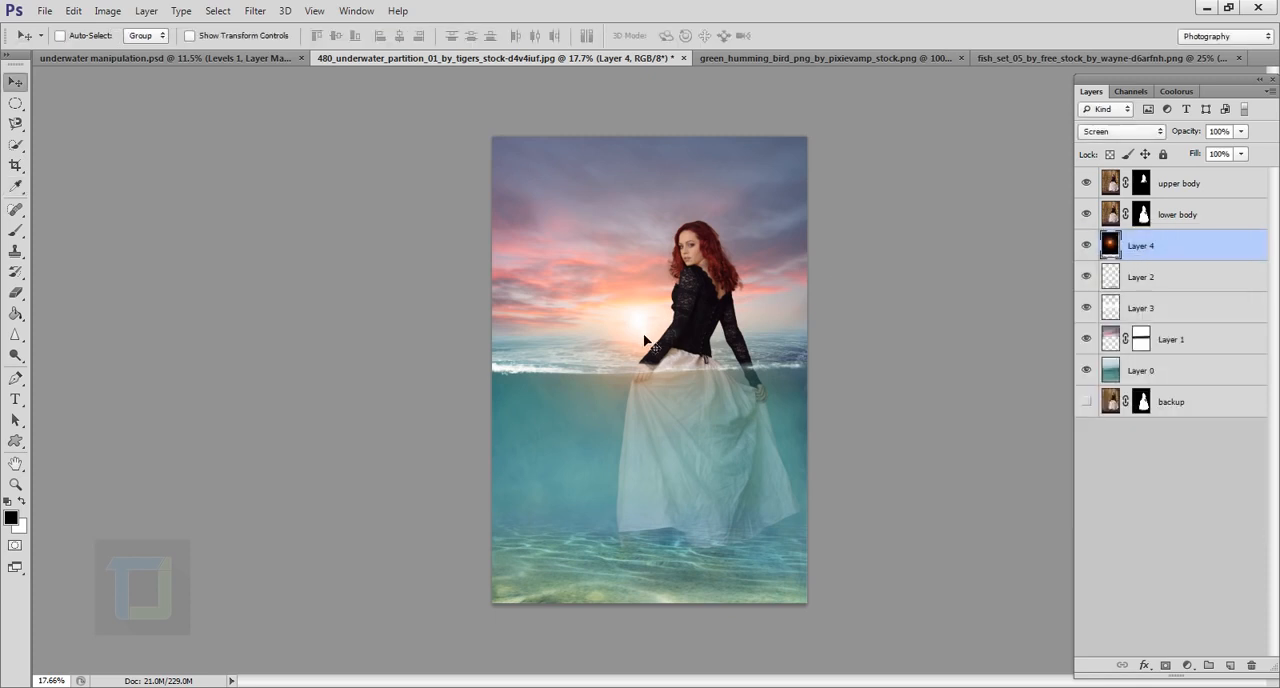
{"action": "mouse_move", "coordinate": [656, 344]}
{"action": "left_mouse_down"}
{"action": "mouse_move", "coordinate": [642, 312]}
{"action": "mouse_move", "coordinate": [650, 357]}
{"action": "mouse_move", "coordinate": [645, 345]}
{"action": "left_mouse_up"}
{"action": "scroll", "coordinate": [766, 350], "scroll_direction": "down", "scroll_amount": 1}
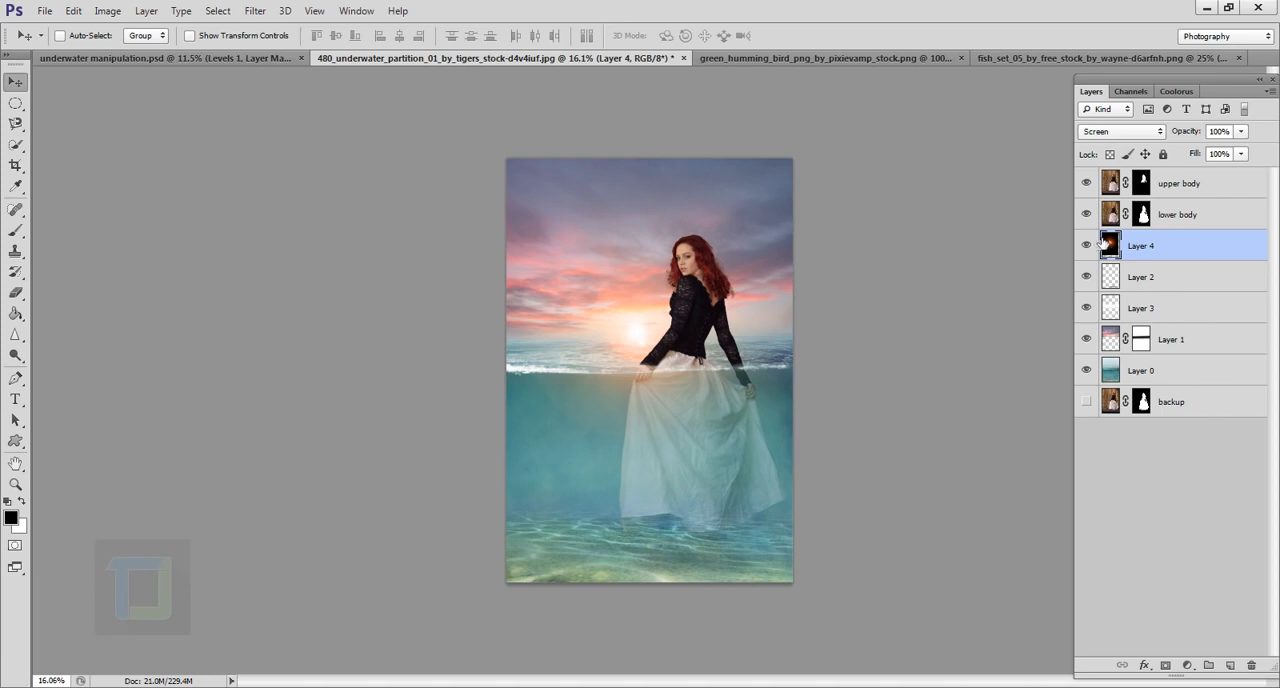
Step: Copy the whole hummingbird image and paste it above the upper body layer of the underwater composite, accepting the color profile conversion
{"action": "left_click", "coordinate": [1186, 188]}
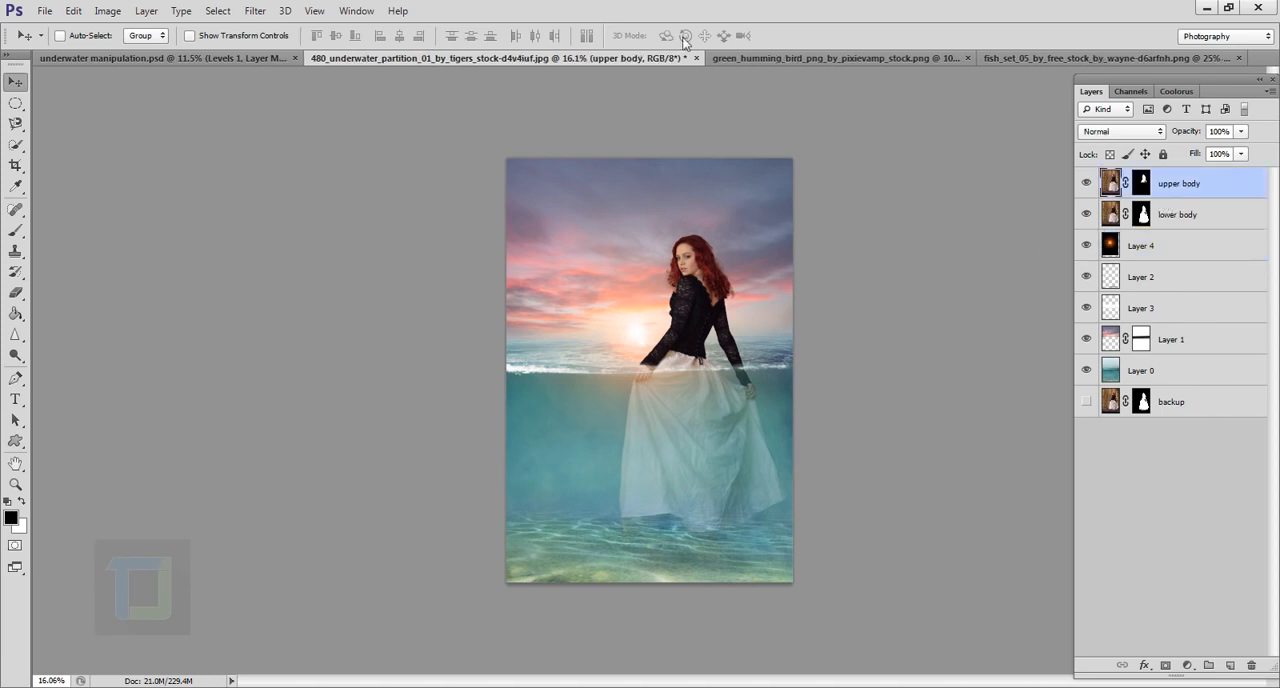
{"action": "left_click", "coordinate": [830, 57]}
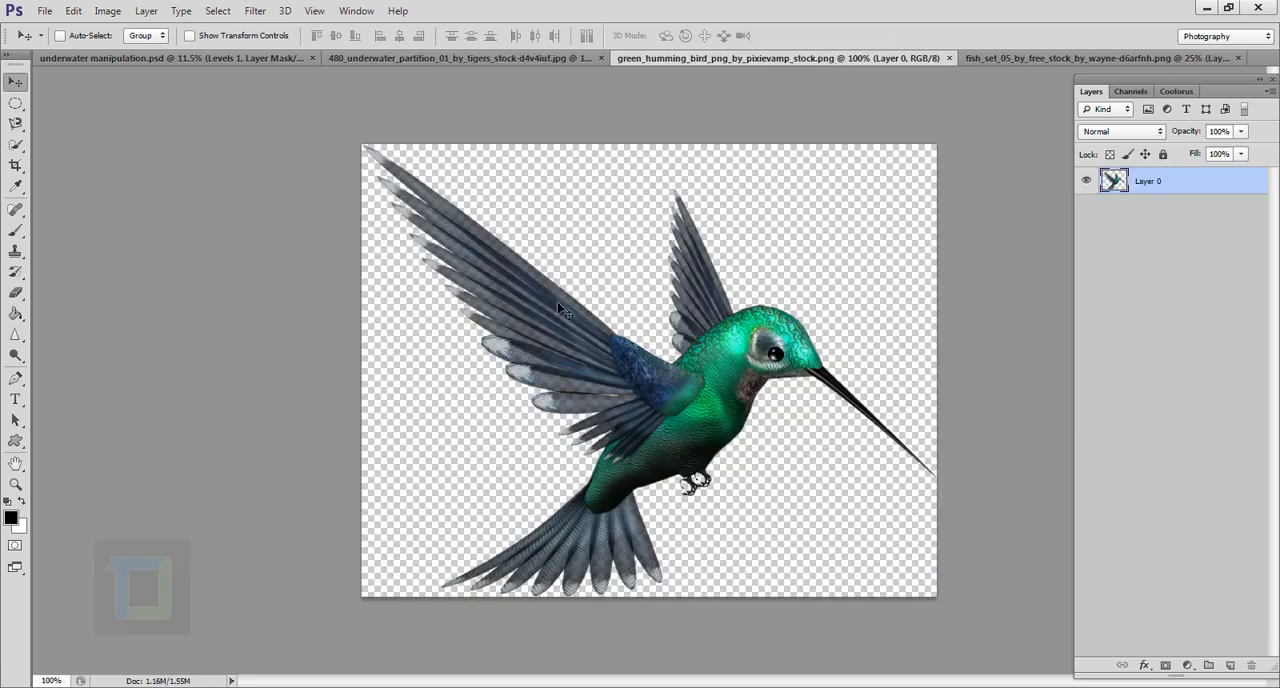
{"action": "key", "text": "ctrl+a"}
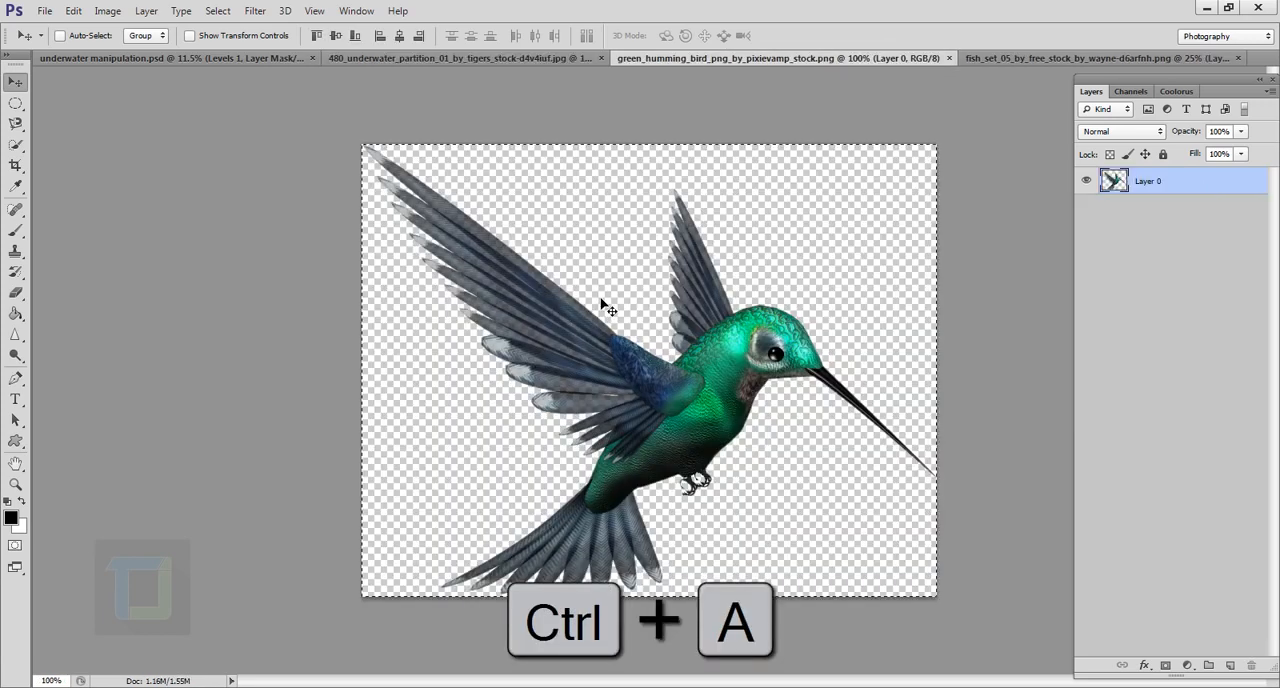
{"action": "key", "text": "ctrl+c"}
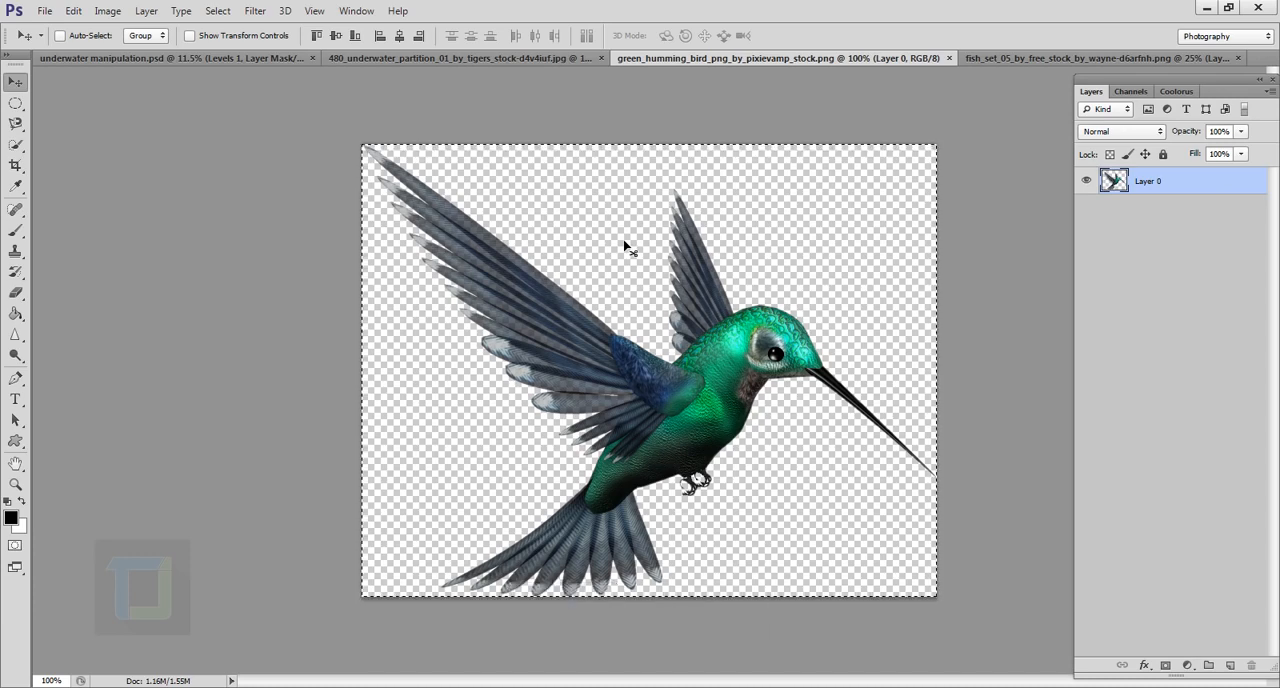
{"action": "left_click", "coordinate": [414, 59]}
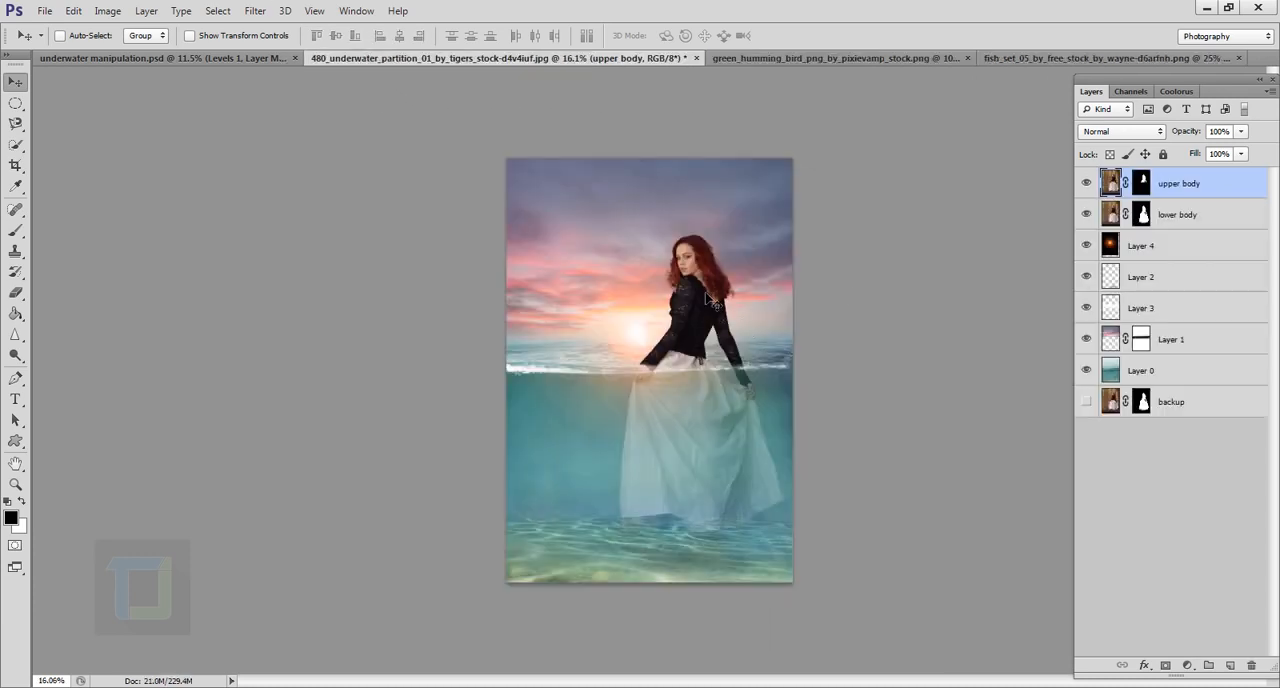
{"action": "key", "text": "ctrl+v"}
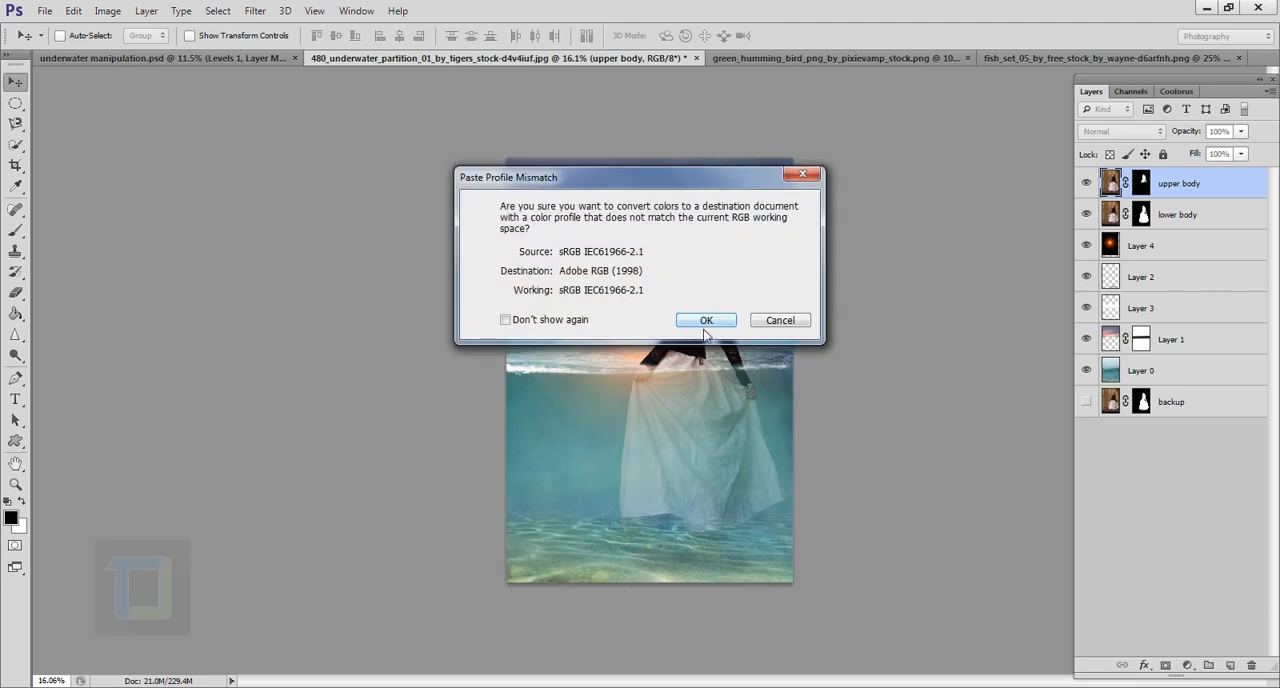
{"action": "left_click", "coordinate": [705, 320]}
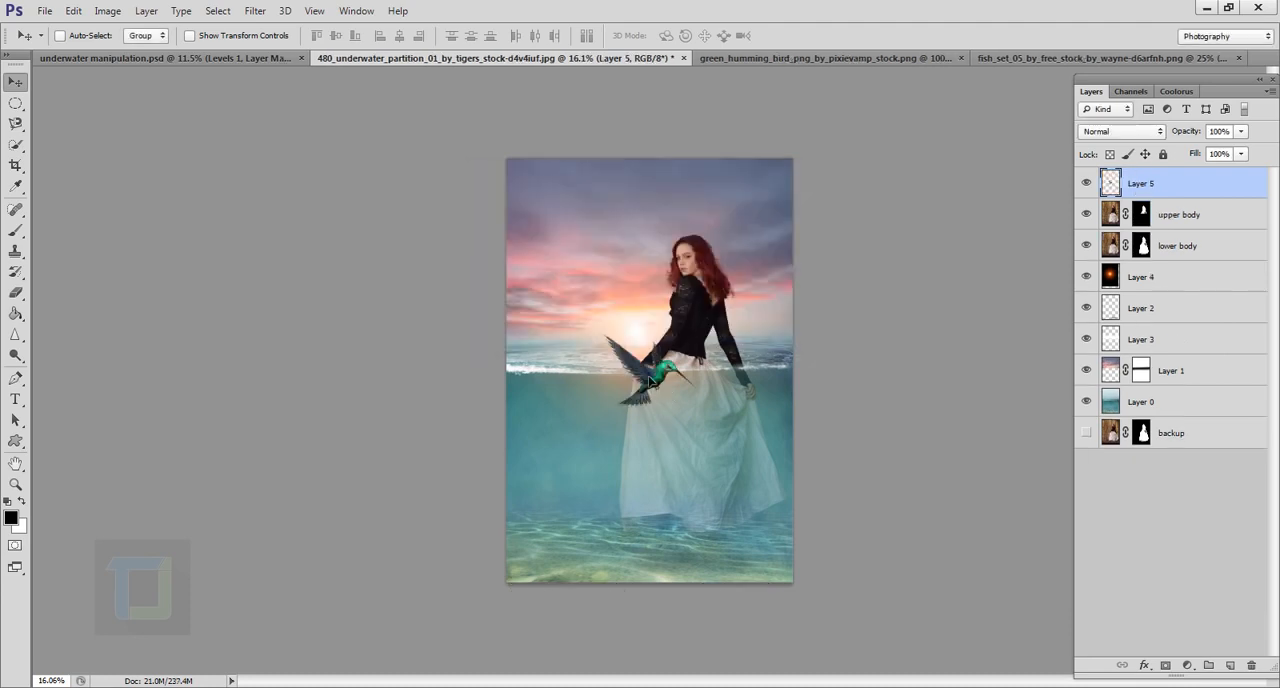
Step: Place the hummingbird in the sky beside the model's head and scale it down to about 50%
{"action": "left_click_drag", "start_coordinate": [662, 393], "coordinate": [609, 222]}
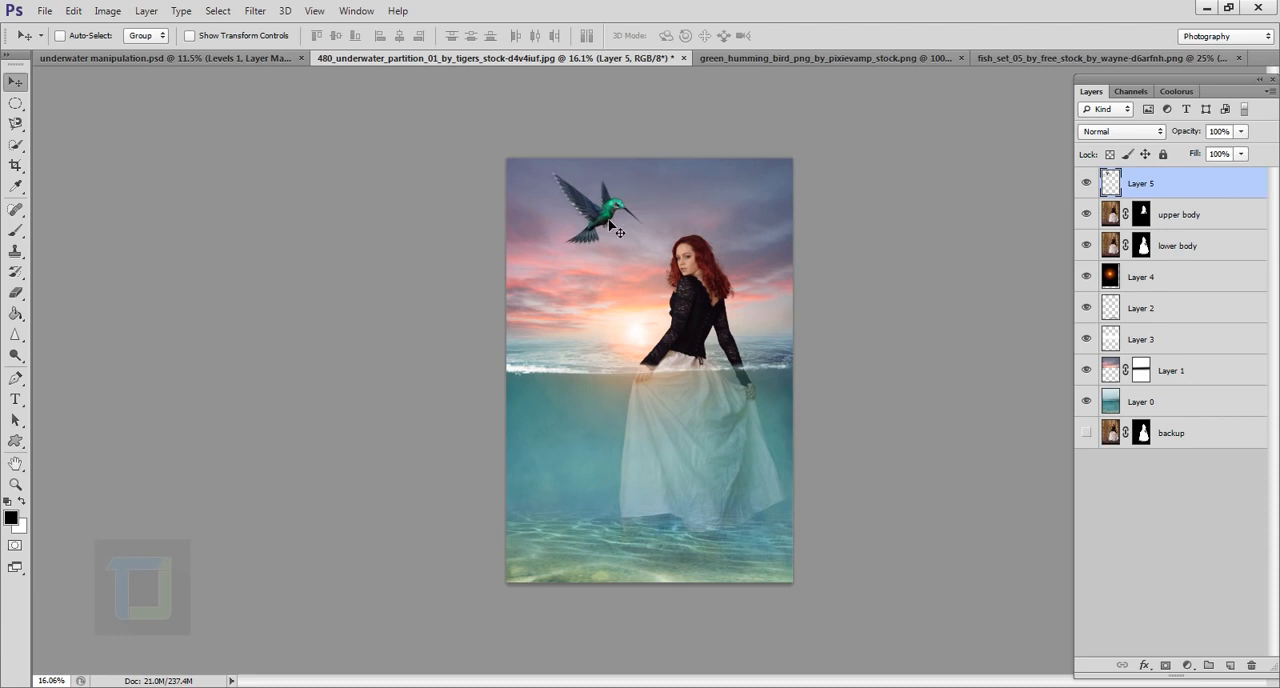
{"action": "key", "text": "ctrl+t"}
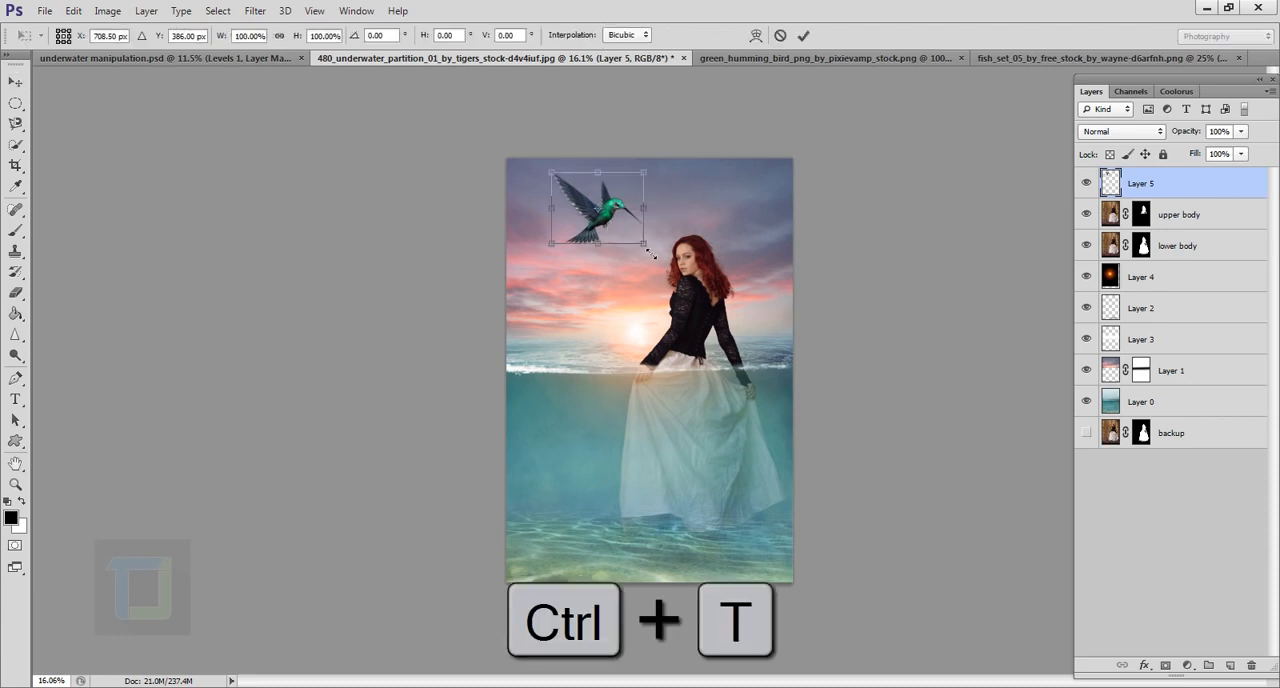
{"action": "left_click_drag", "start_coordinate": [648, 252], "coordinate": [614, 232]}
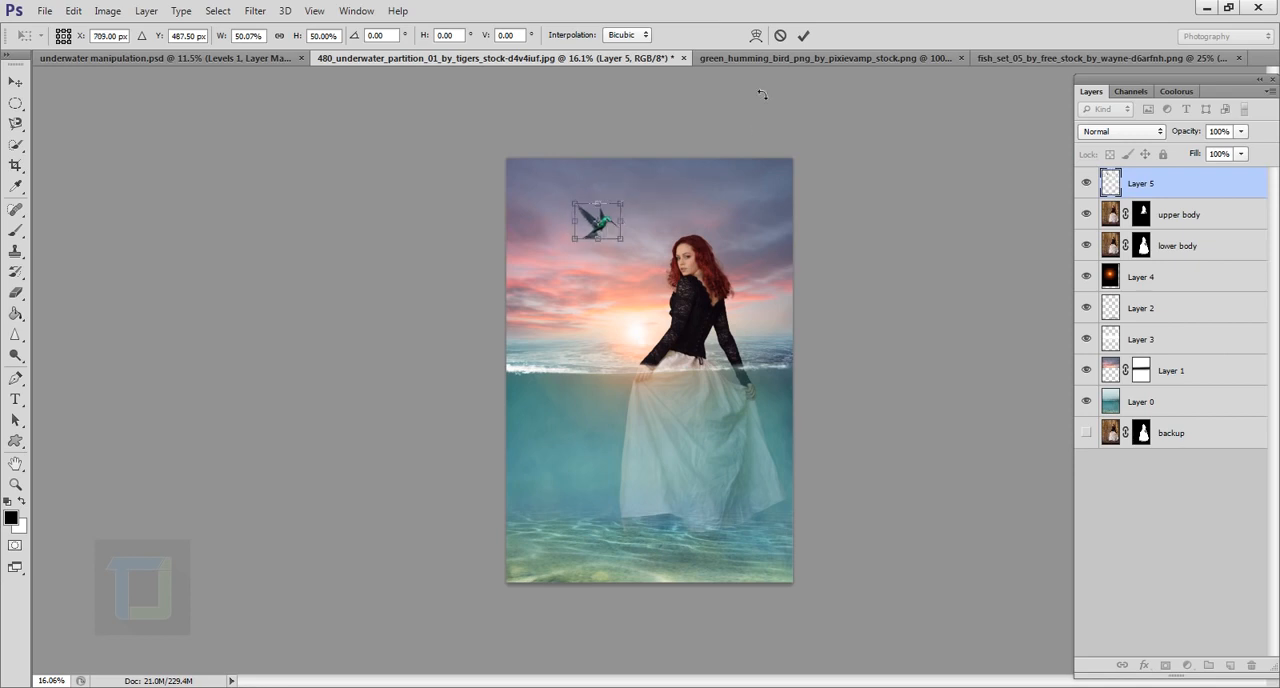
{"action": "left_click", "coordinate": [801, 36]}
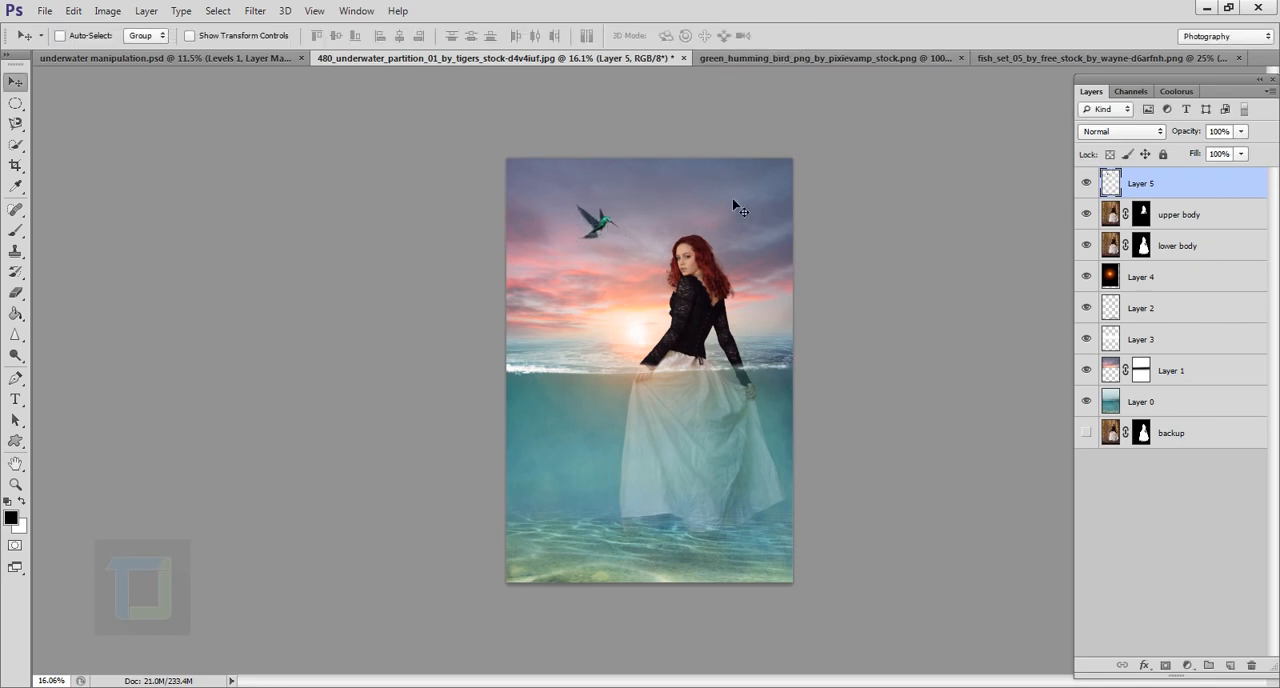
Step: Add a Levels adjustment clipped to the hummingbird layer and brighten the bird to match the hazy sky
{"action": "left_click", "coordinate": [1187, 665]}
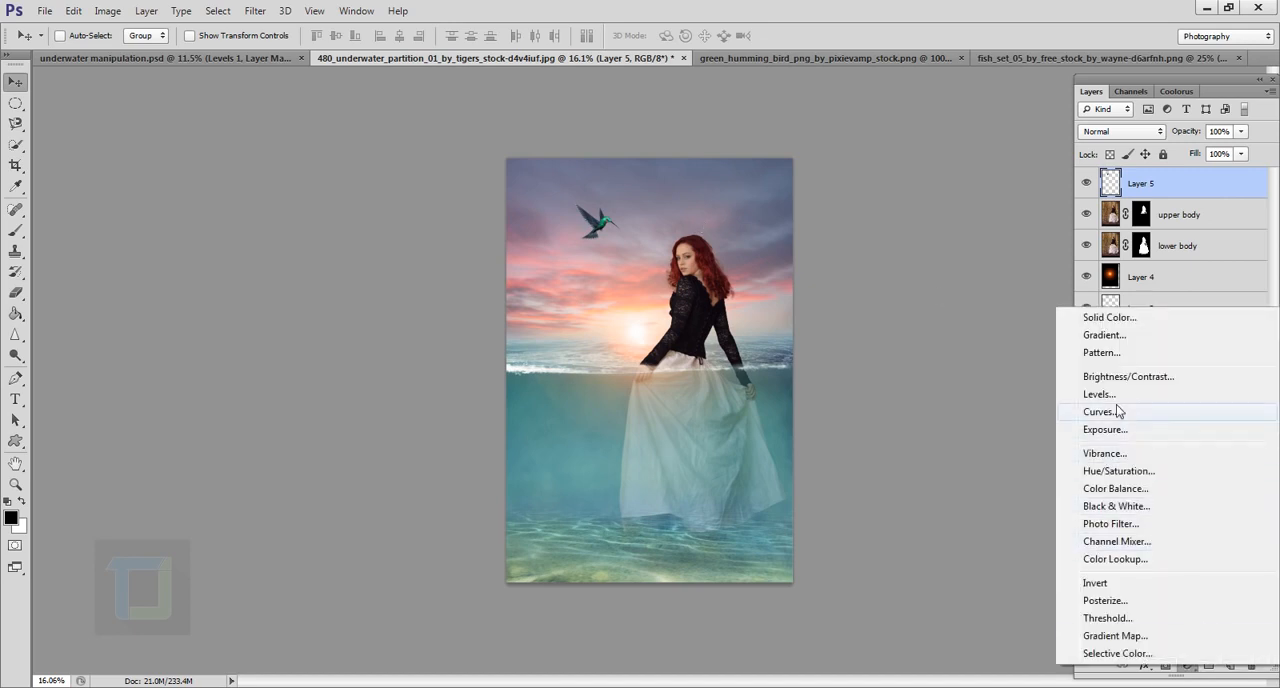
{"action": "left_click", "coordinate": [1100, 394]}
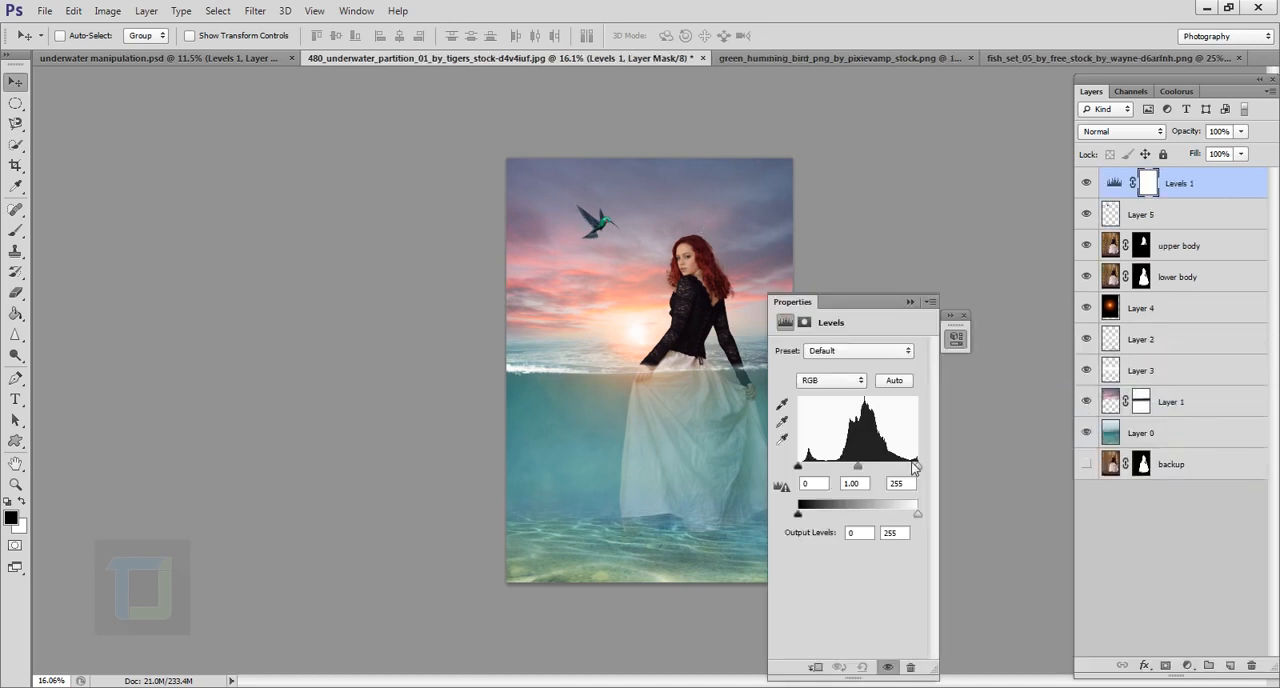
{"action": "left_click_drag", "start_coordinate": [918, 467], "coordinate": [906, 467]}
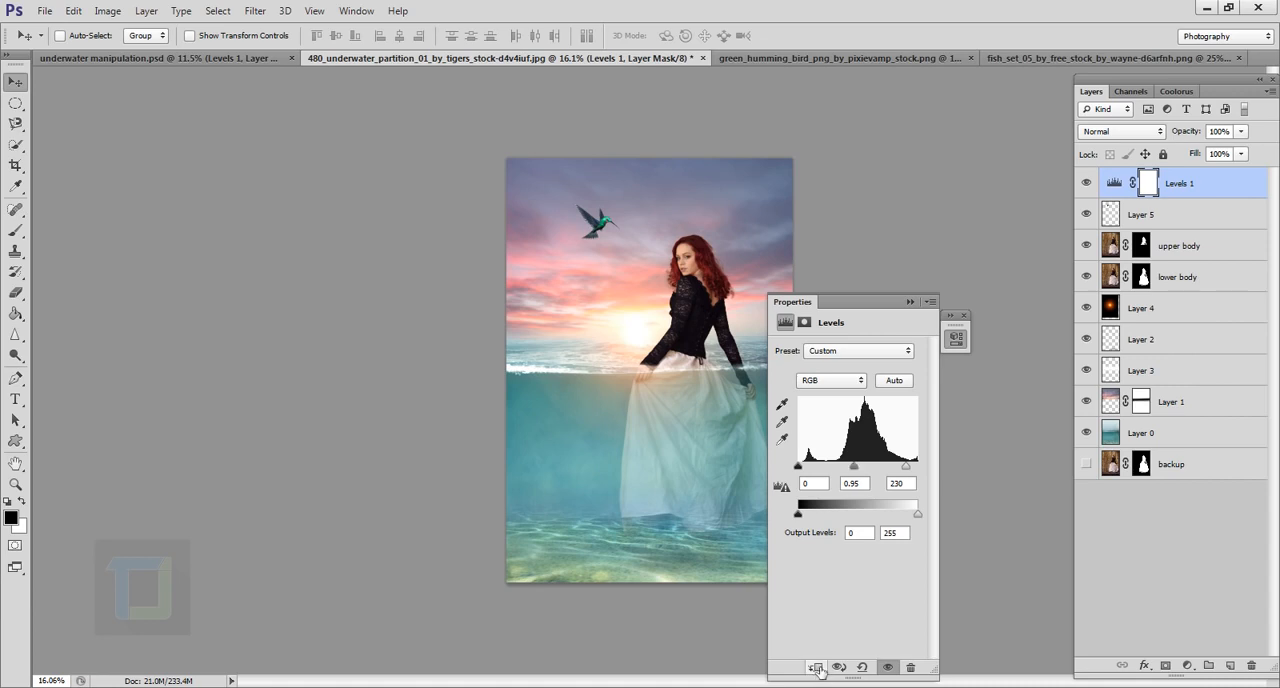
{"action": "left_click", "coordinate": [815, 667]}
{"action": "mouse_move", "coordinate": [853, 478]}
{"action": "left_mouse_down"}
{"action": "mouse_move", "coordinate": [839, 481]}
{"action": "mouse_move", "coordinate": [900, 466]}
{"action": "left_mouse_up"}
{"action": "left_click", "coordinate": [910, 301]}
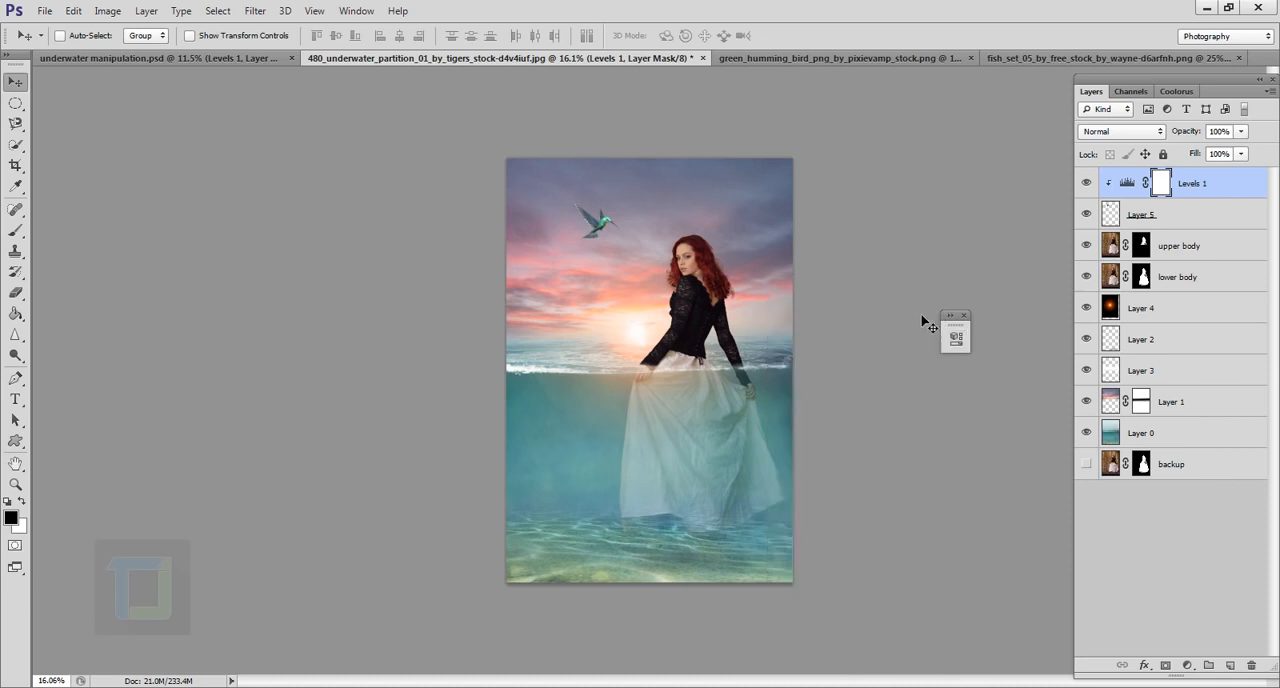
{"action": "left_click", "coordinate": [963, 317]}
Step: Close the hummingbird image and paste the entire fish set image into the underwater composite, accepting the color profile conversion
{"action": "left_click", "coordinate": [831, 56]}
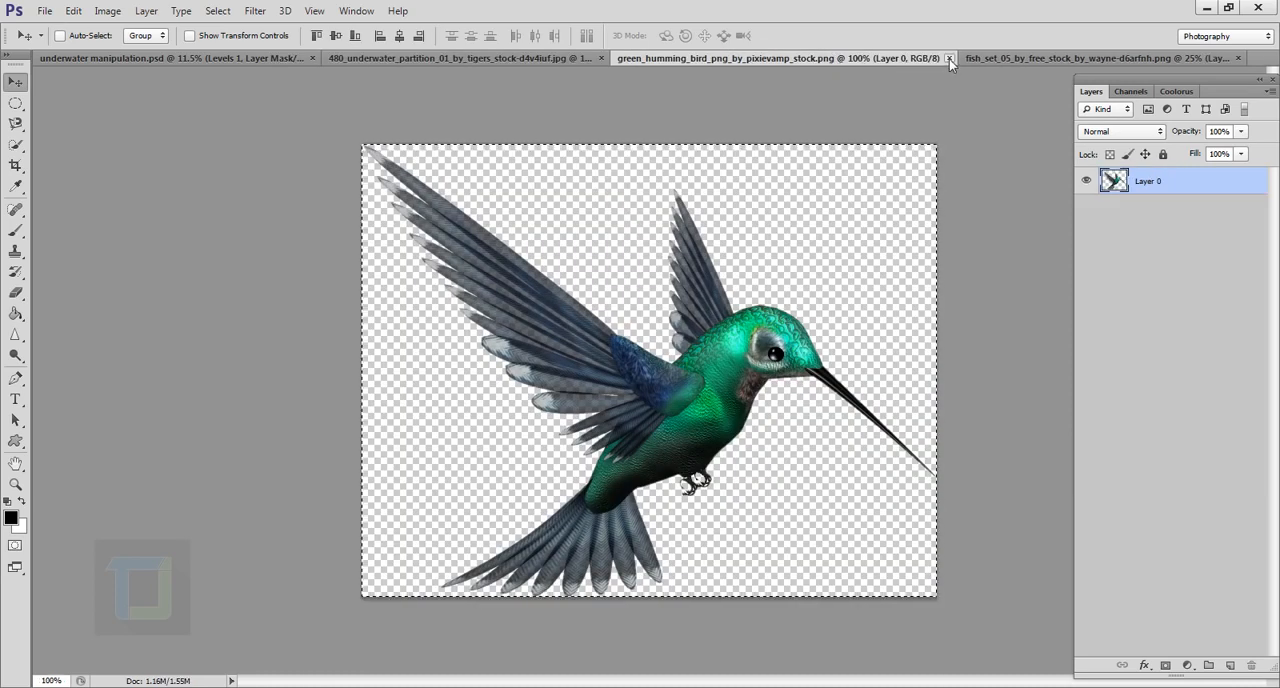
{"action": "left_click", "coordinate": [949, 59]}
{"action": "left_click", "coordinate": [844, 57]}
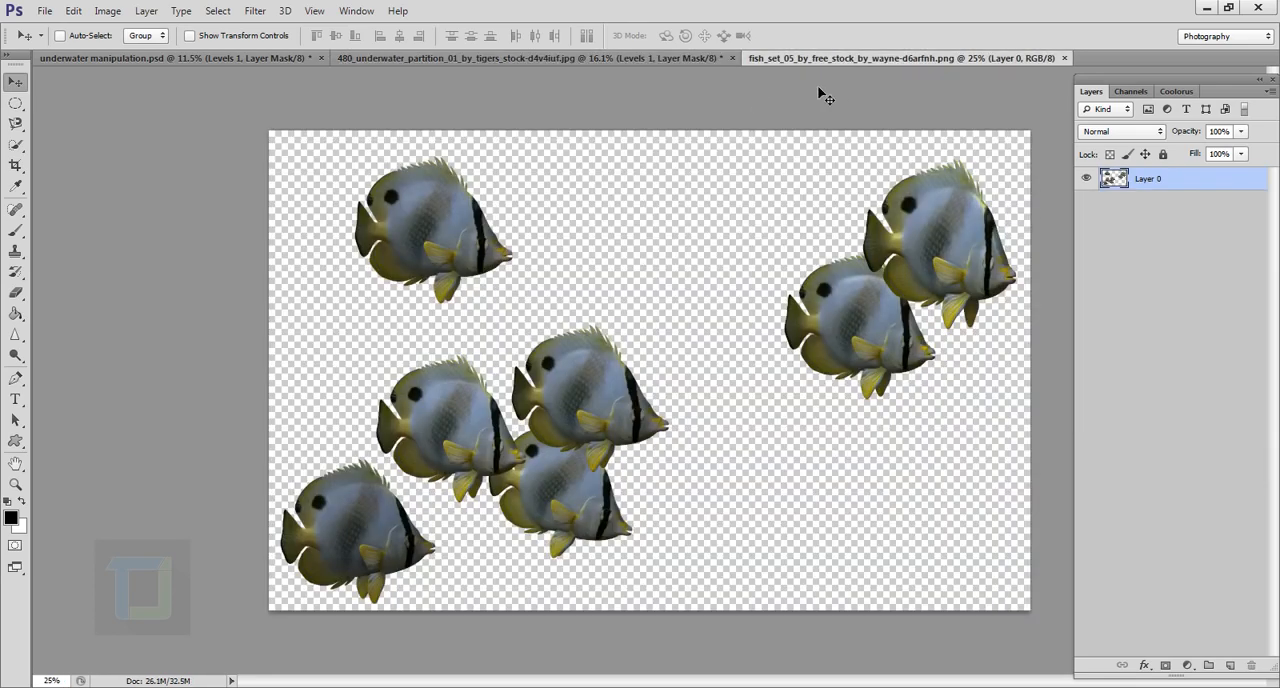
{"action": "key", "text": "ctrl+a"}
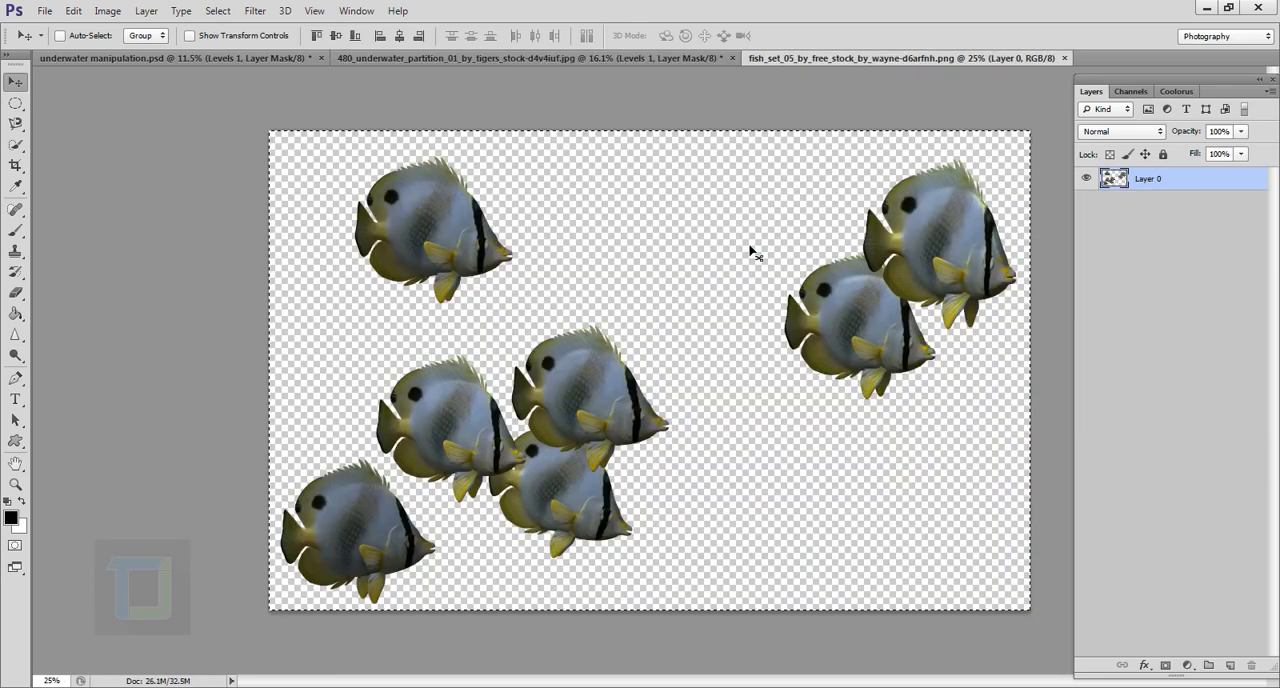
{"action": "left_click_drag", "start_coordinate": [648, 245], "coordinate": [655, 200]}
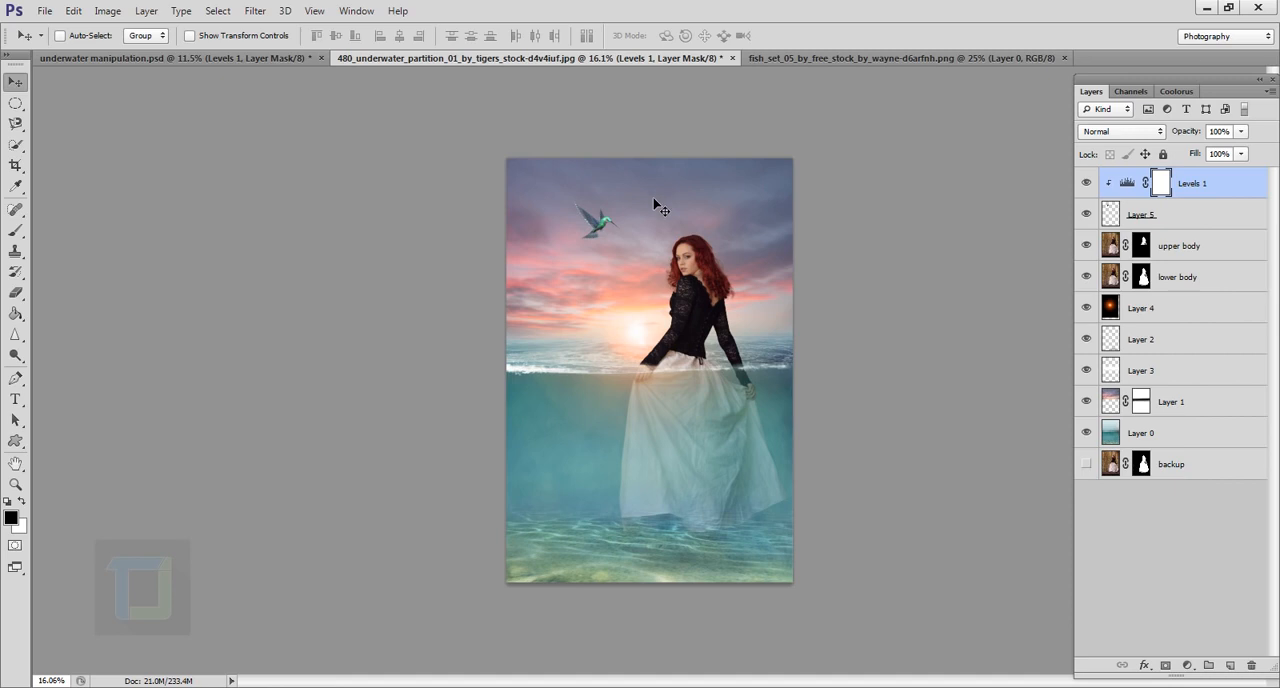
{"action": "left_click_drag", "start_coordinate": [653, 198], "coordinate": [654, 200]}
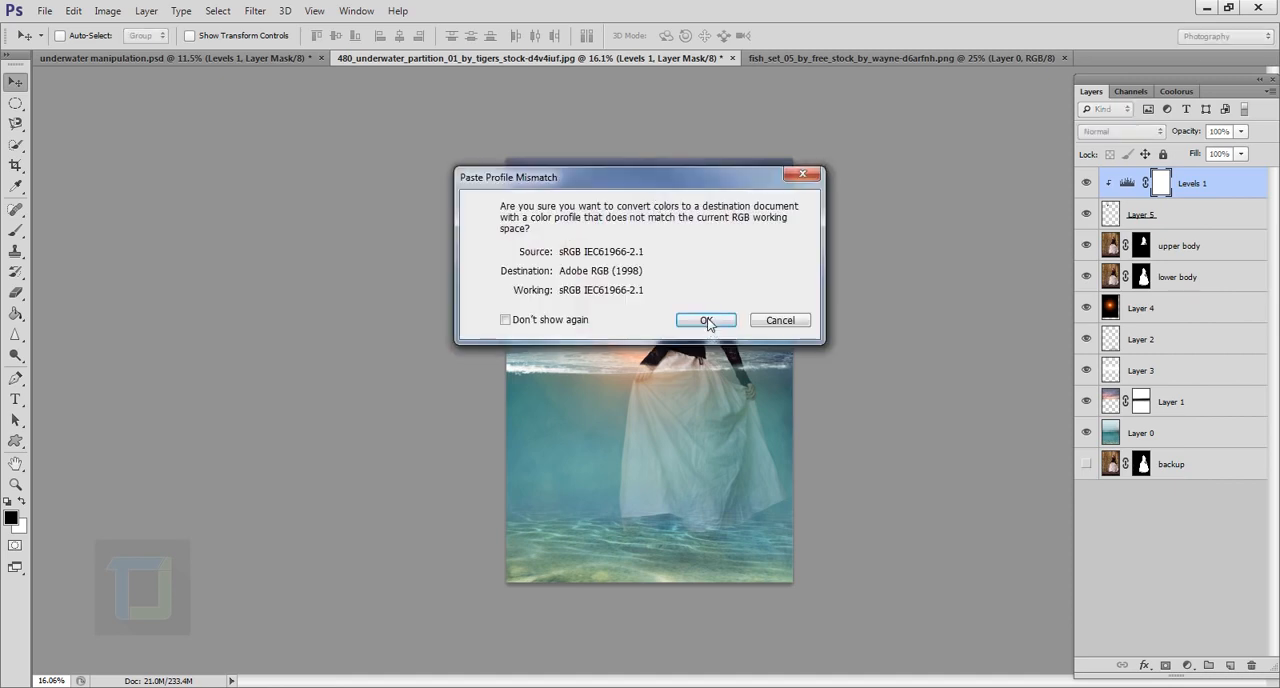
{"action": "left_click", "coordinate": [709, 320]}
Step: Scale the school of fish down to about 15.65% and place it just below the waterline, left of the model's skirt
{"action": "left_click_drag", "start_coordinate": [658, 409], "coordinate": [708, 401]}
{"action": "key", "text": "ctrl+t"}
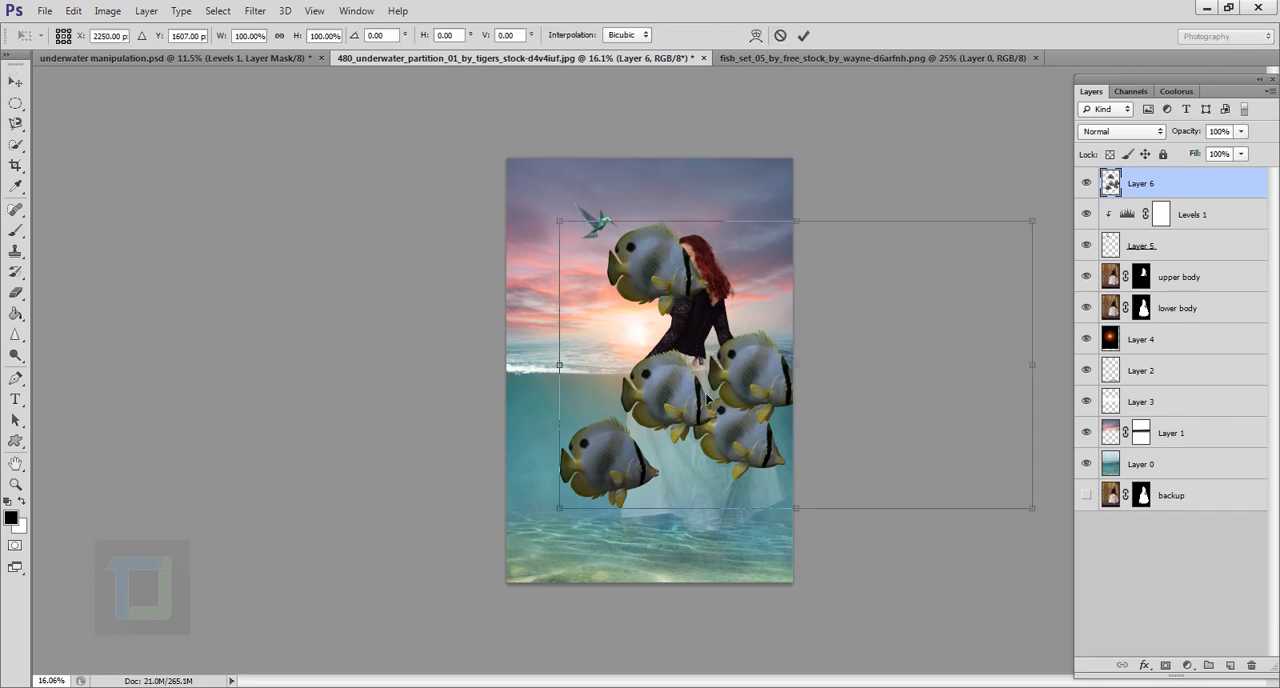
{"action": "left_click_drag", "start_coordinate": [559, 218], "coordinate": [872, 411]}
{"action": "left_click_drag", "start_coordinate": [908, 453], "coordinate": [626, 451]}
{"action": "scroll", "coordinate": [658, 478], "scroll_direction": "up", "scroll_amount": 3}
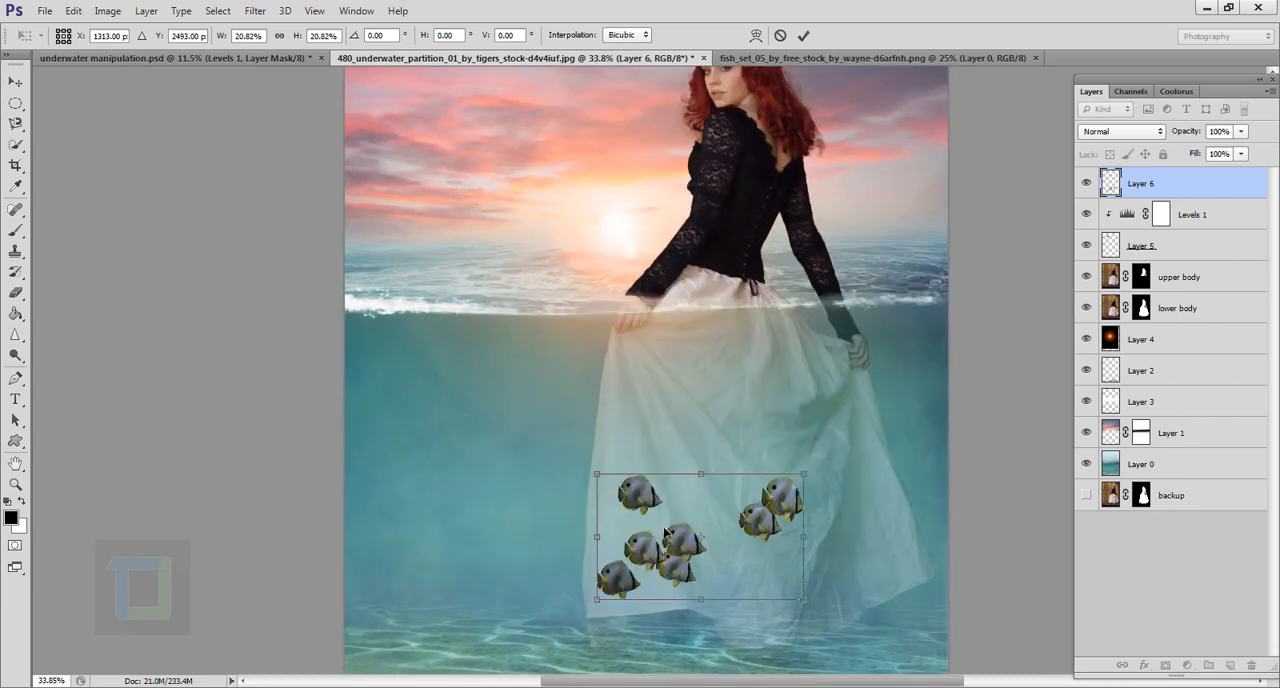
{"action": "left_click_drag", "start_coordinate": [664, 531], "coordinate": [469, 368]}
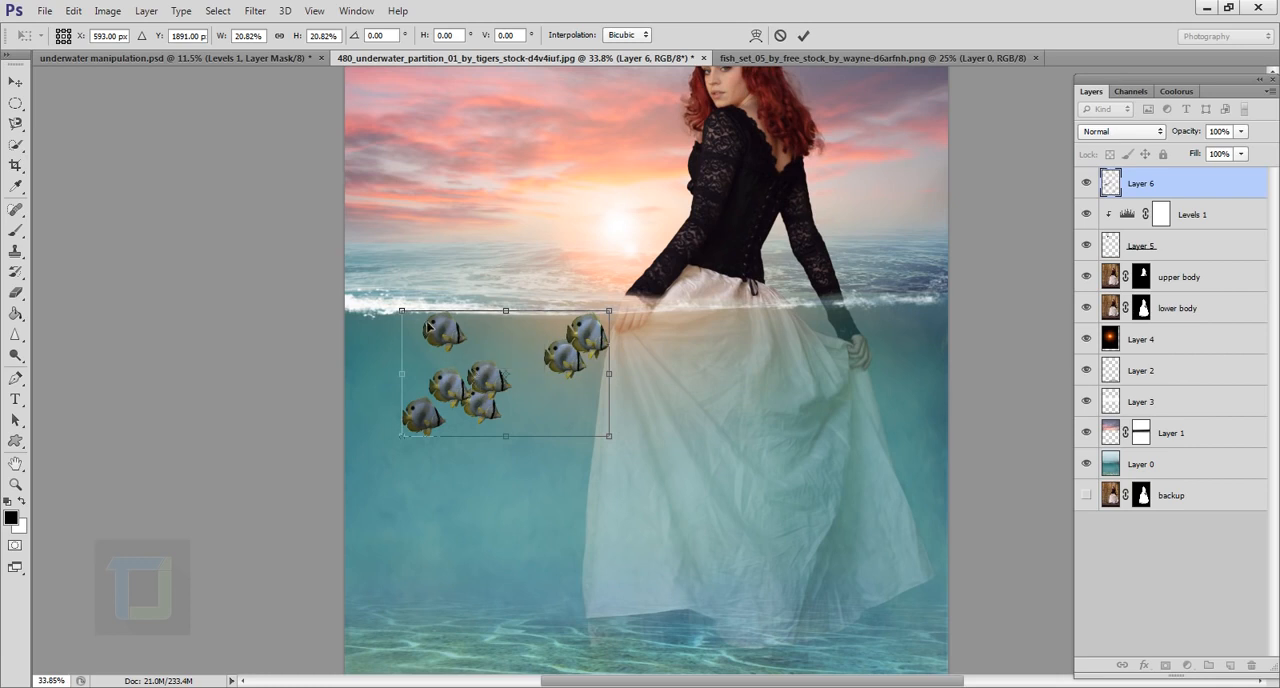
{"action": "left_click_drag", "start_coordinate": [408, 322], "coordinate": [454, 348]}
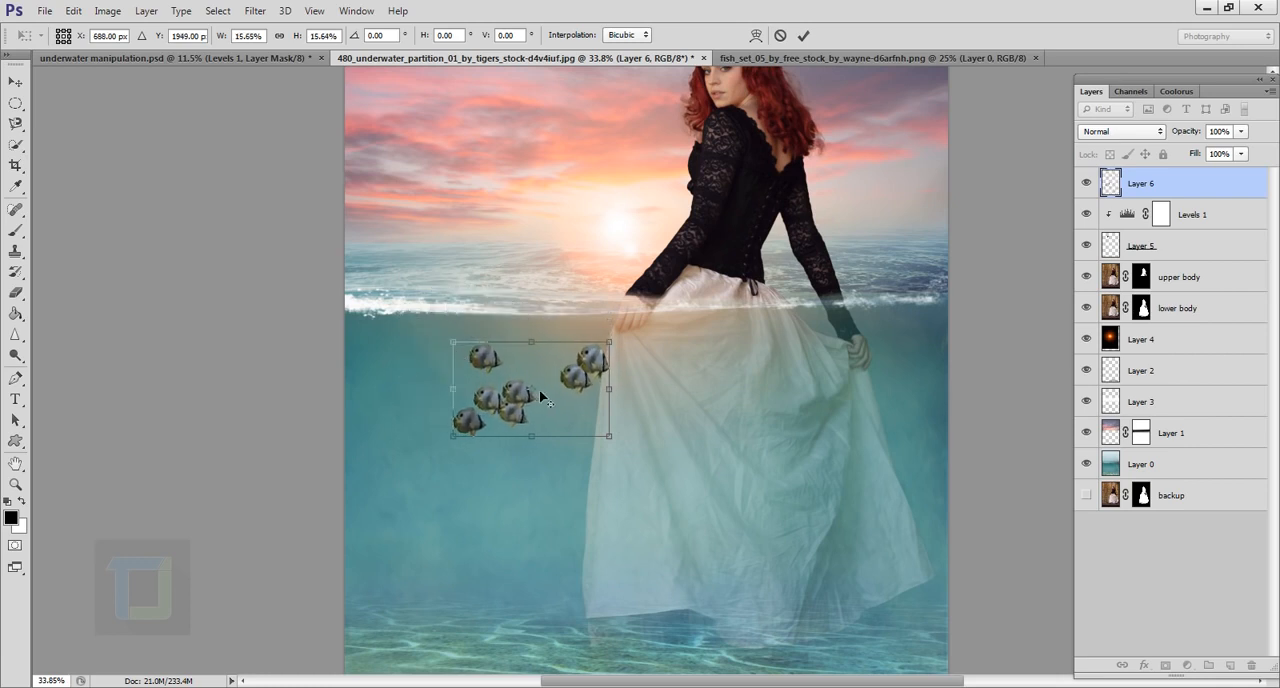
{"action": "left_click_drag", "start_coordinate": [541, 397], "coordinate": [518, 383]}
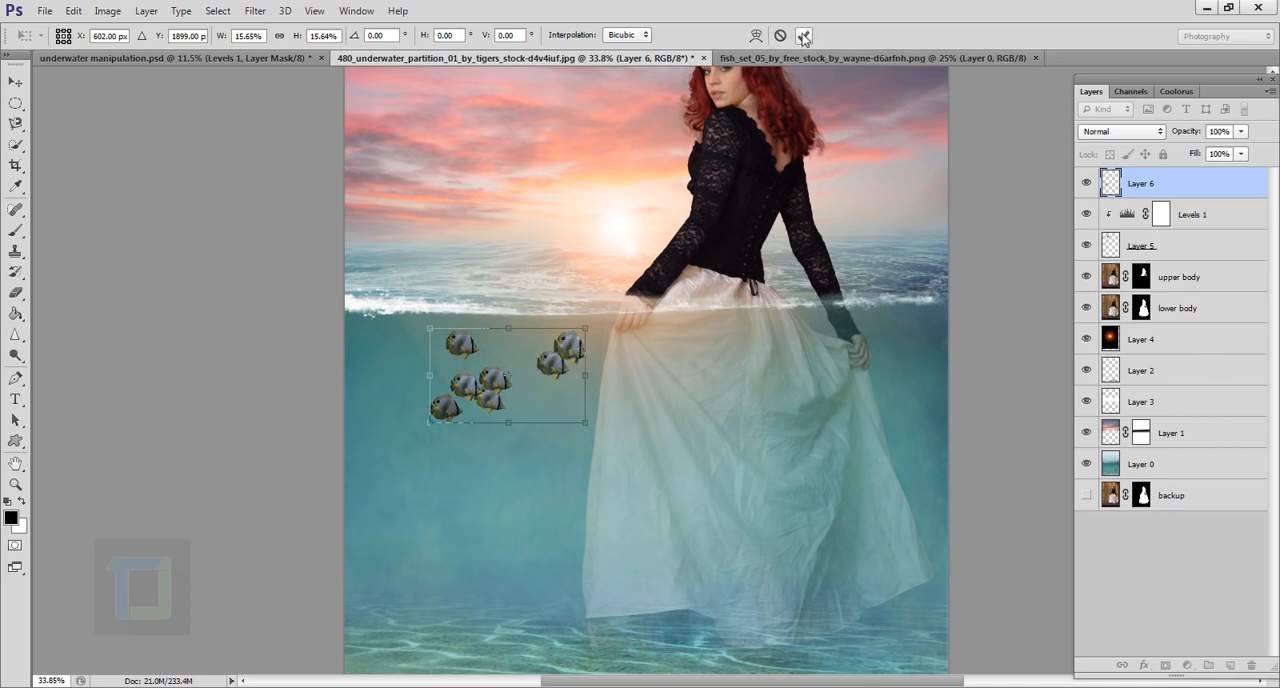
{"action": "left_click", "coordinate": [804, 37]}
{"action": "scroll", "coordinate": [609, 293], "scroll_direction": "down", "scroll_amount": 8}
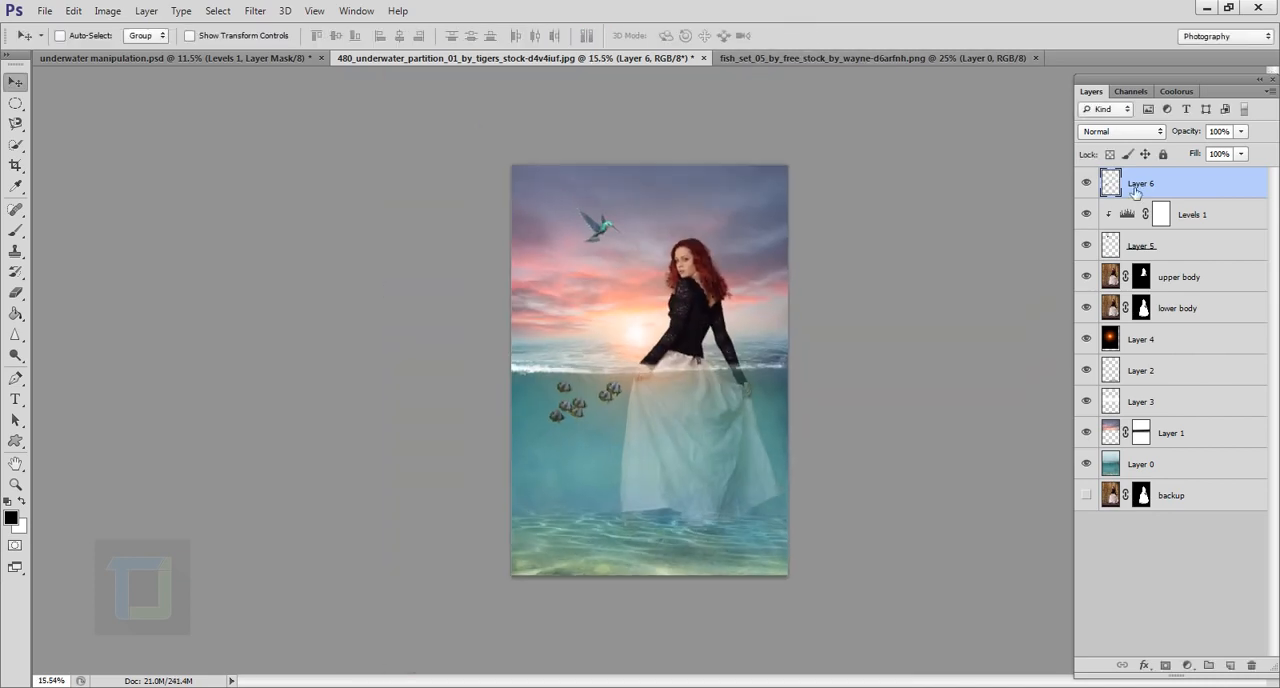
Step: Set the fish layer to Soft Light and brighten it with a clipped Levels adjustment, using midtones 1.29 and white input 202
{"action": "left_click", "coordinate": [1116, 131]}
{"action": "left_click", "coordinate": [1098, 356]}
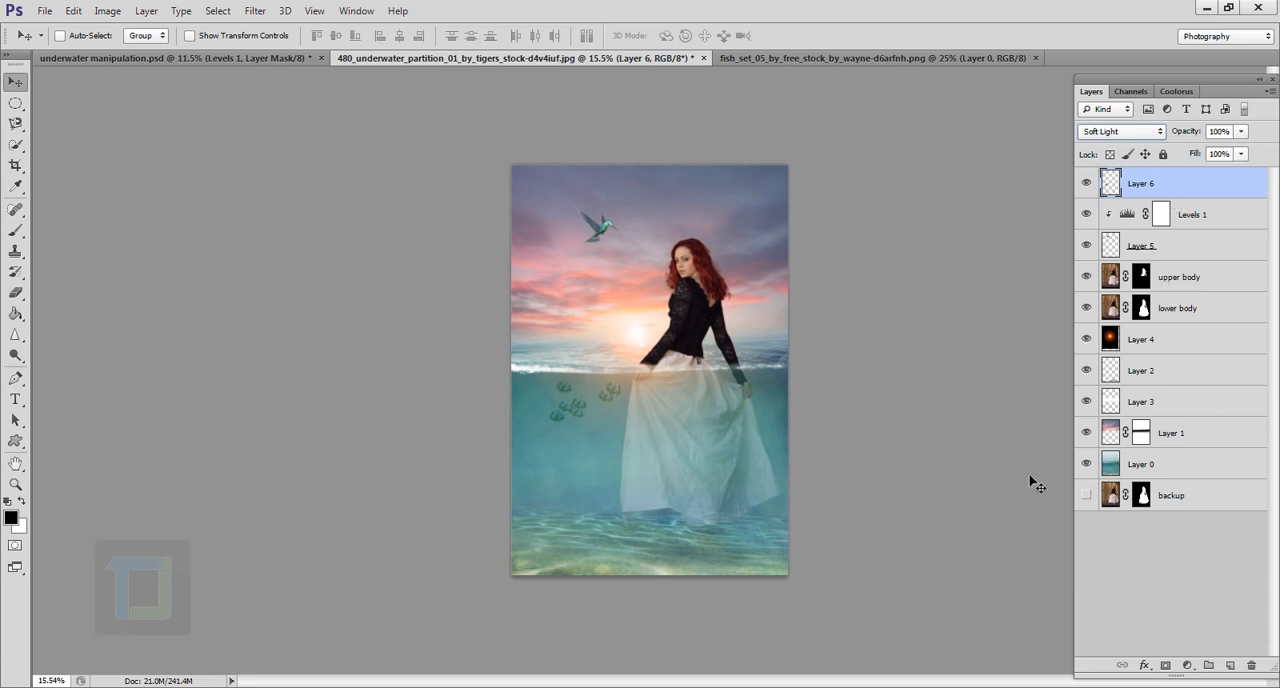
{"action": "left_click", "coordinate": [1187, 665]}
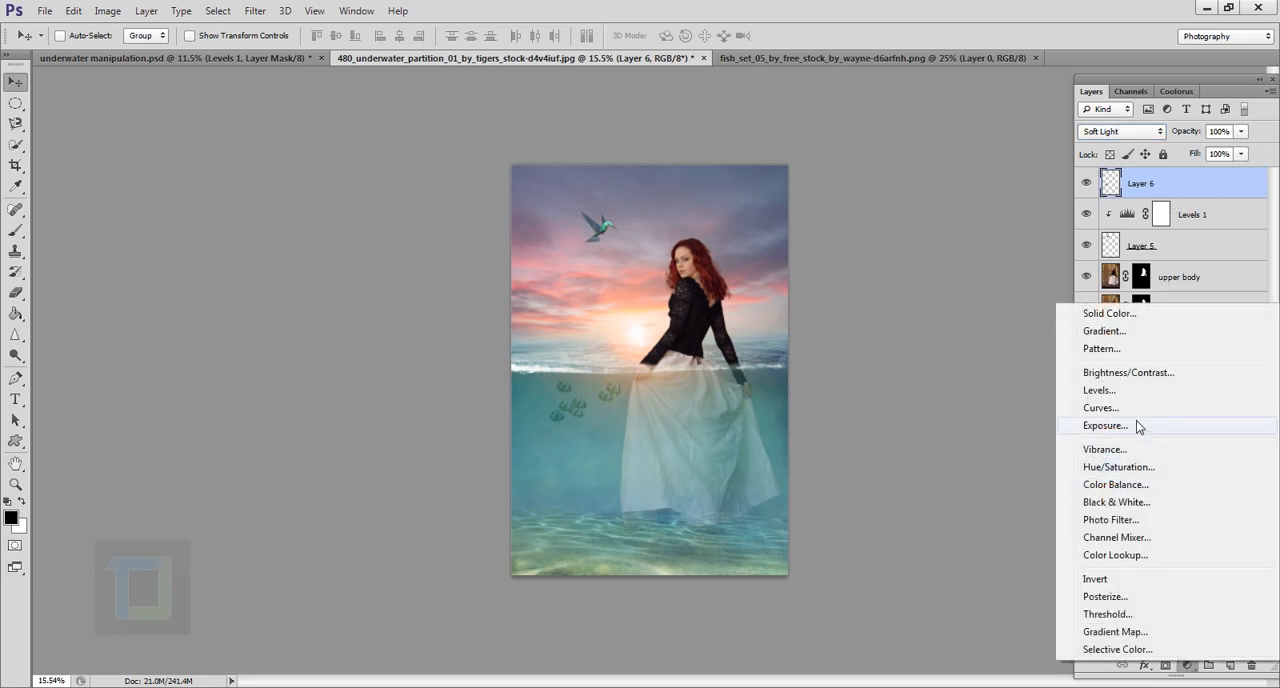
{"action": "left_click", "coordinate": [1117, 391]}
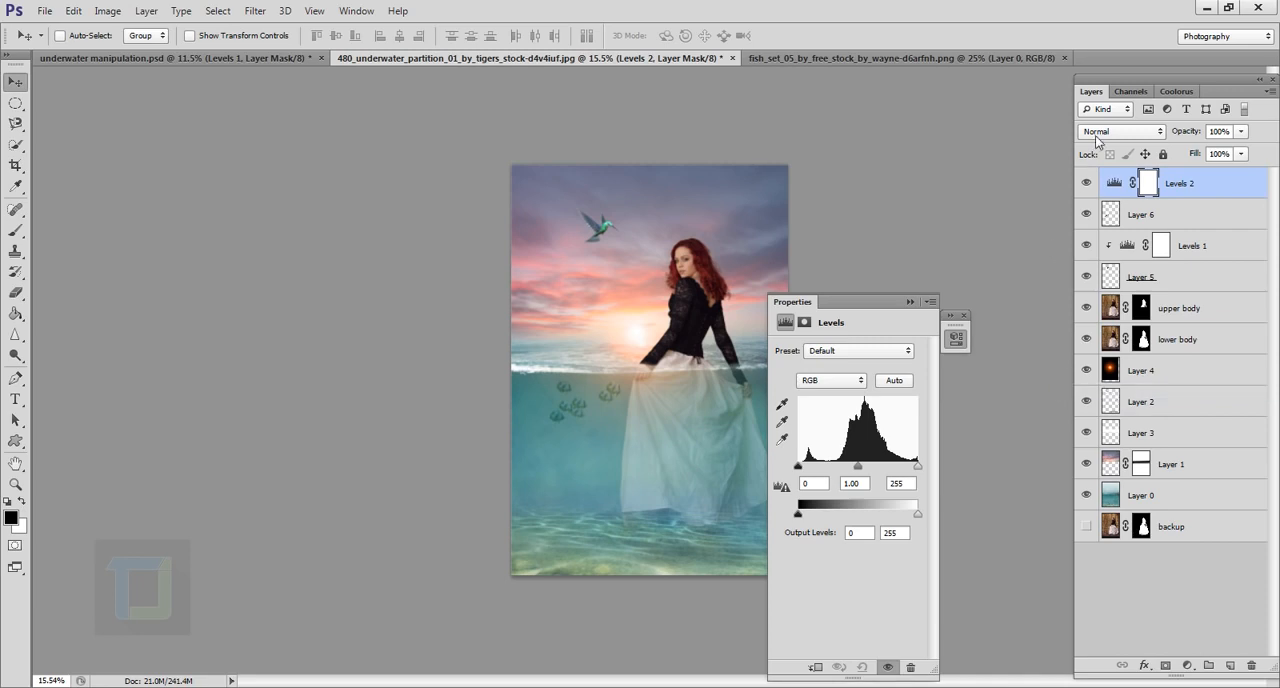
{"action": "left_click", "coordinate": [817, 667]}
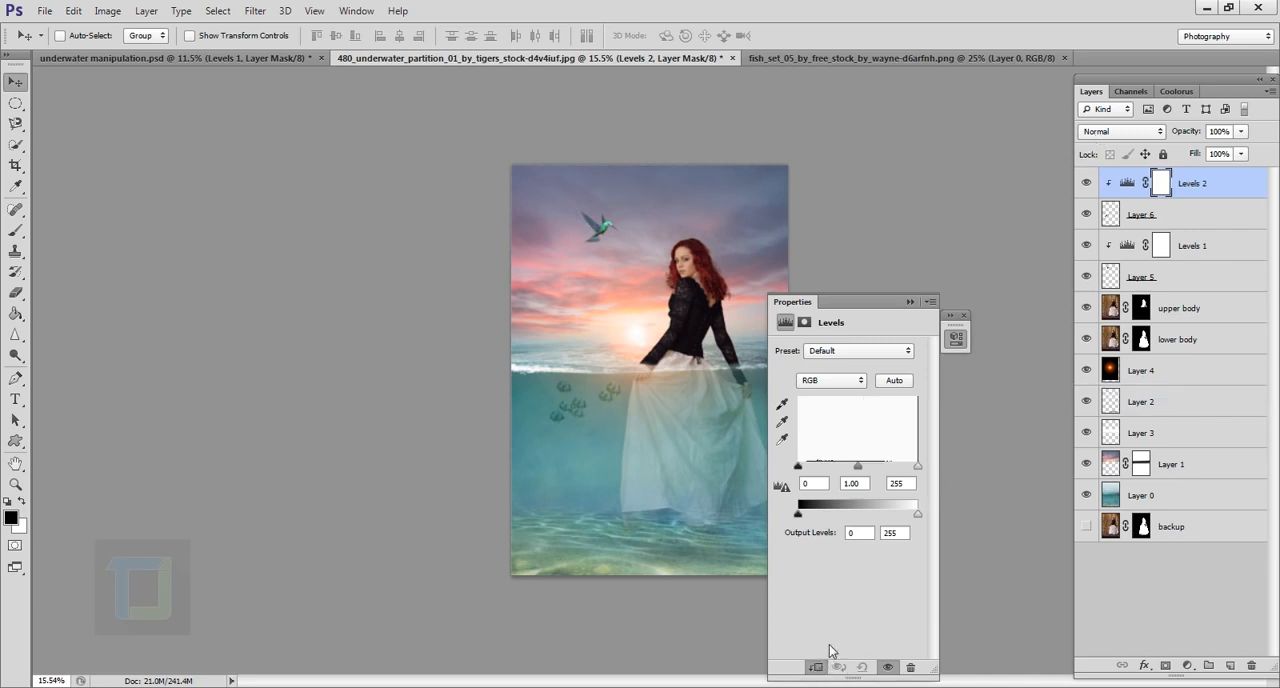
{"action": "mouse_move", "coordinate": [858, 467]}
{"action": "left_mouse_down"}
{"action": "mouse_move", "coordinate": [880, 470]}
{"action": "mouse_move", "coordinate": [847, 468]}
{"action": "mouse_move", "coordinate": [901, 470]}
{"action": "mouse_move", "coordinate": [837, 468]}
{"action": "left_mouse_up"}
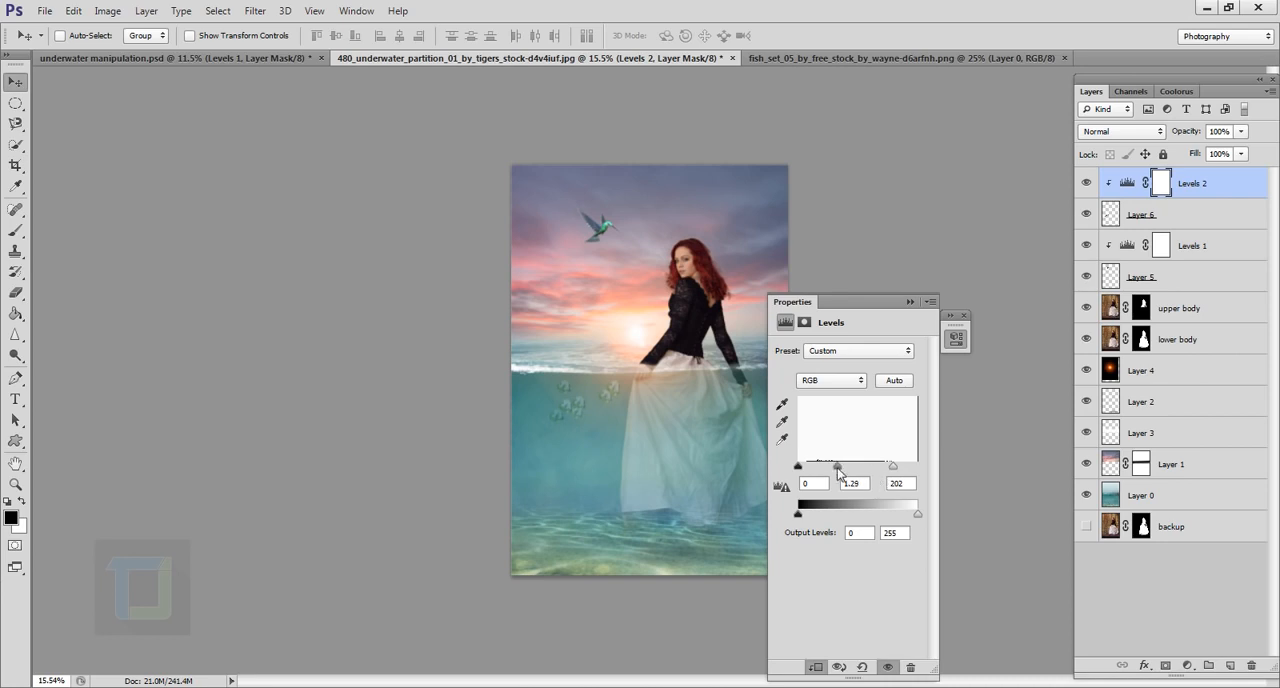
{"action": "left_click", "coordinate": [909, 302]}
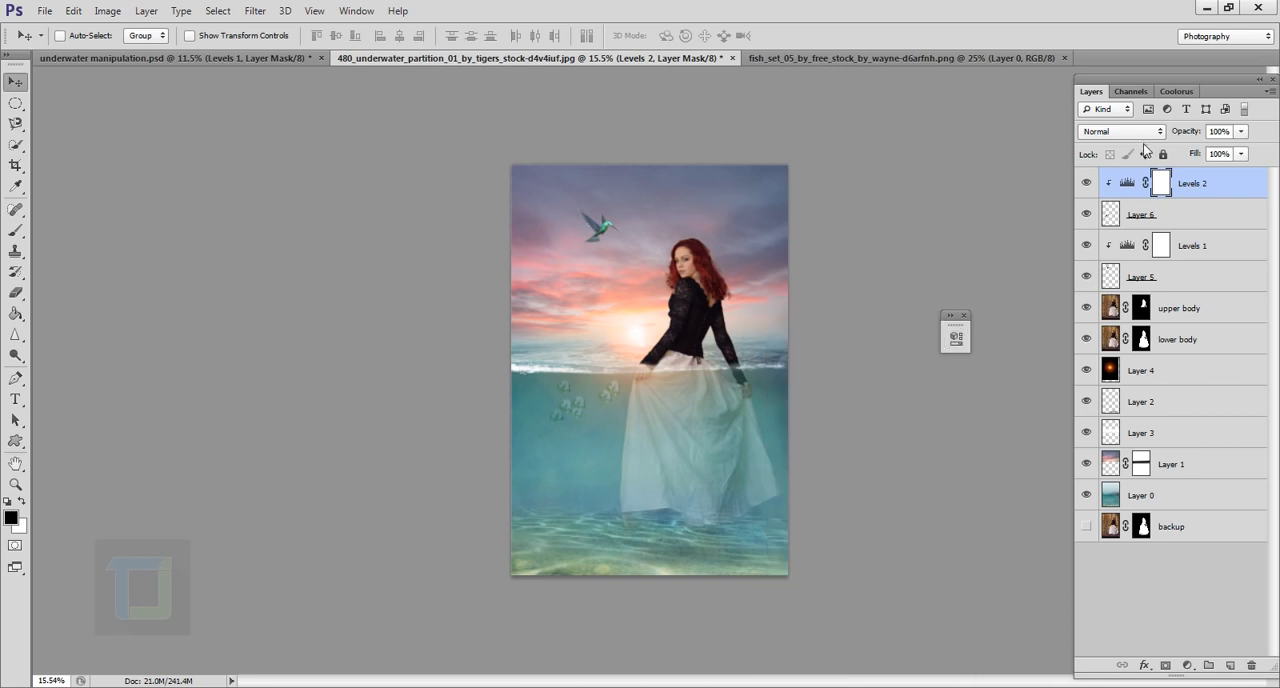
Step: Set the fish layer's blend mode to Normal and lower its opacity slightly
{"action": "left_click", "coordinate": [1137, 224]}
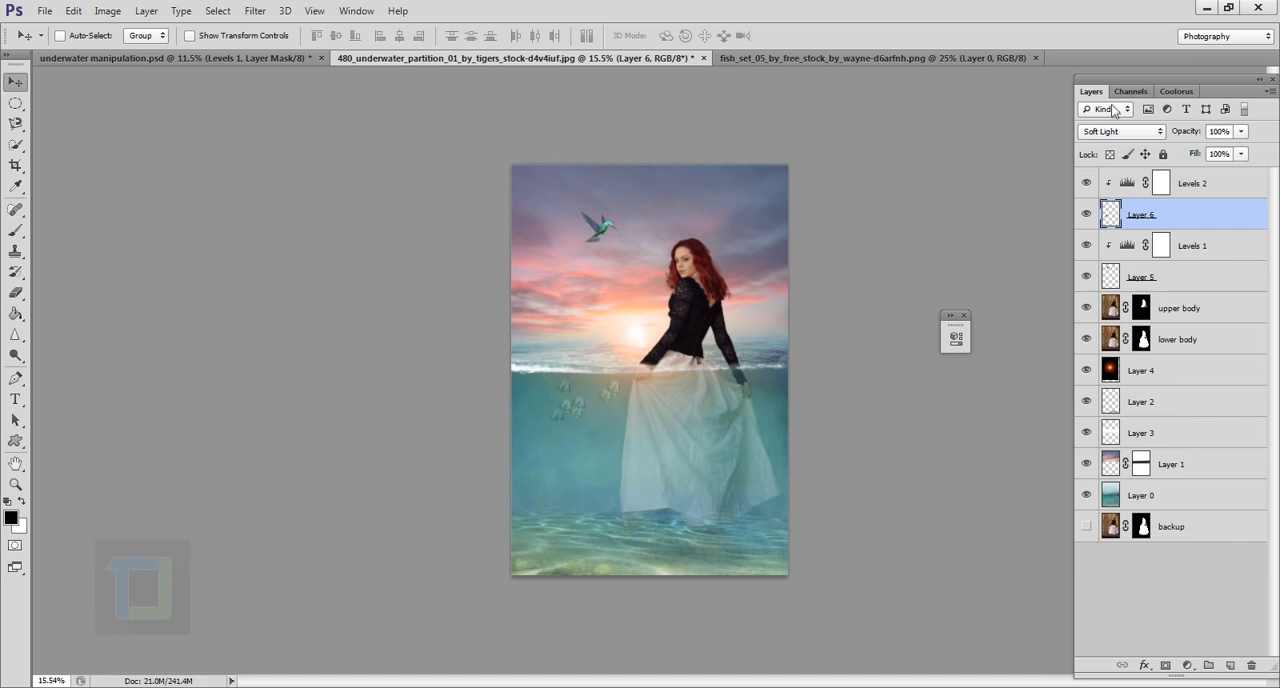
{"action": "left_click", "coordinate": [1105, 138]}
{"action": "left_click", "coordinate": [1100, 131]}
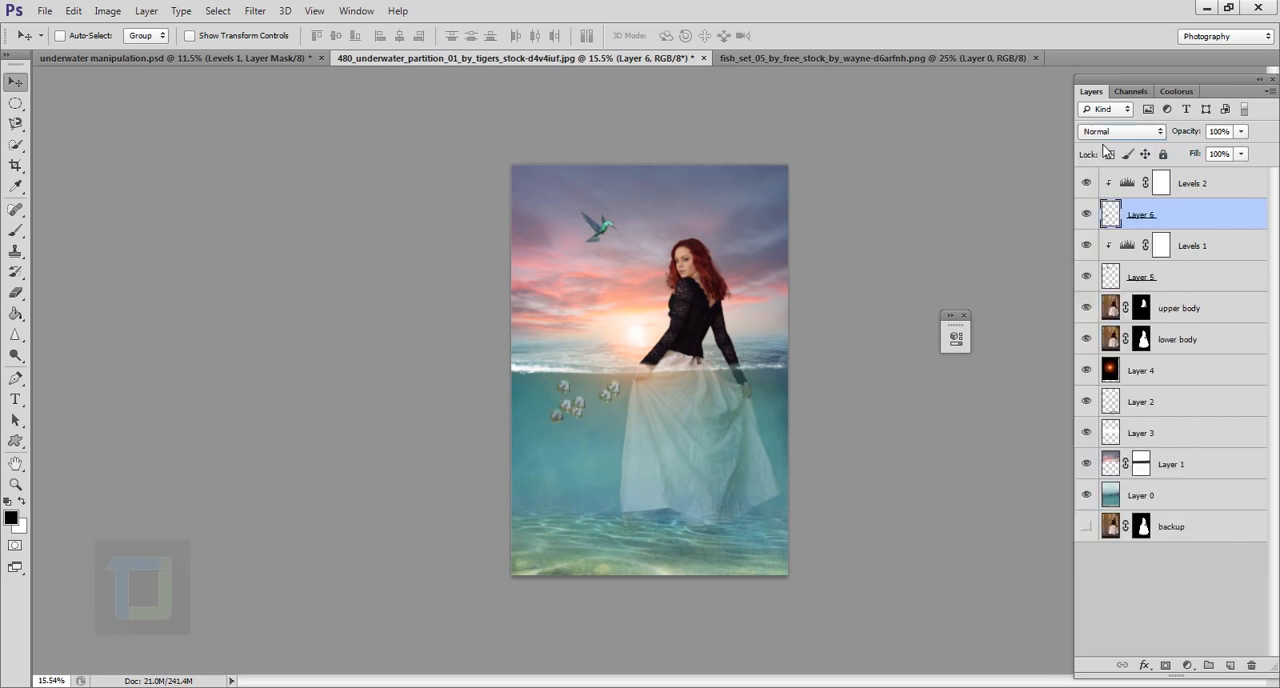
{"action": "left_click_drag", "start_coordinate": [1184, 133], "coordinate": [1161, 139]}
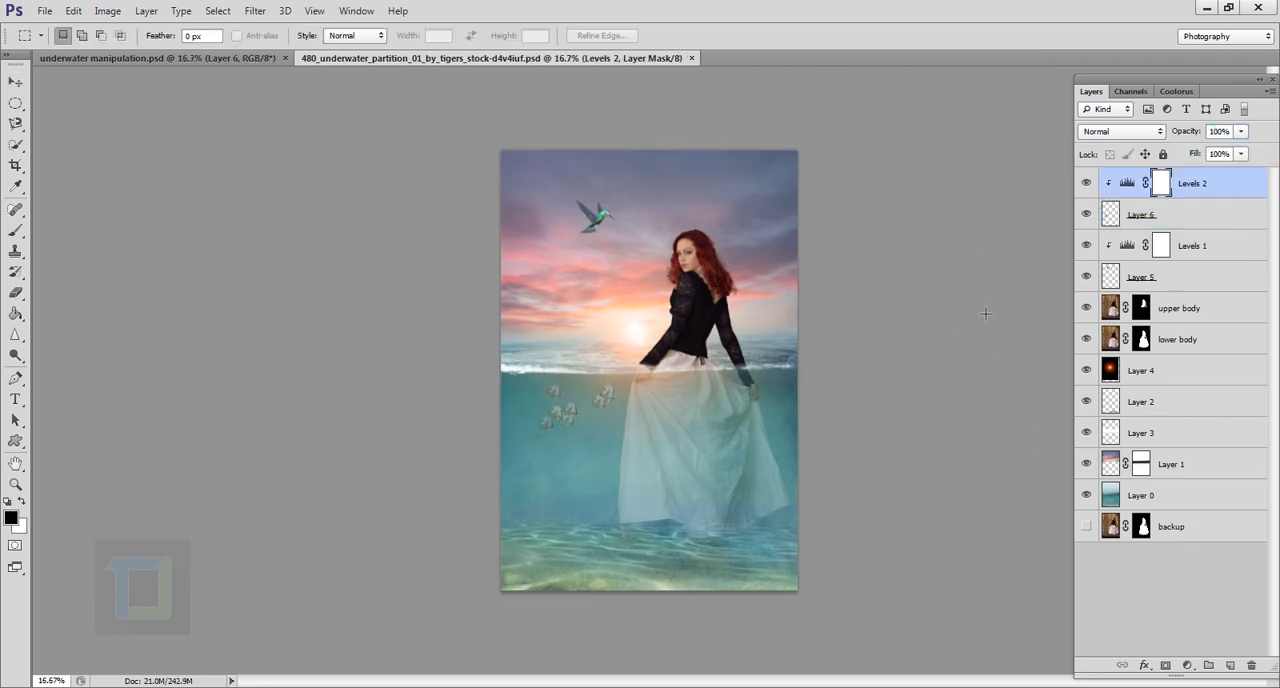
Step: Add a Color Balance adjustment at the top of the layer stack, shifting the midtones slightly toward red and setting their Yellow–Blue to -13
{"action": "left_click", "coordinate": [1197, 668]}
{"action": "left_click", "coordinate": [1167, 485]}
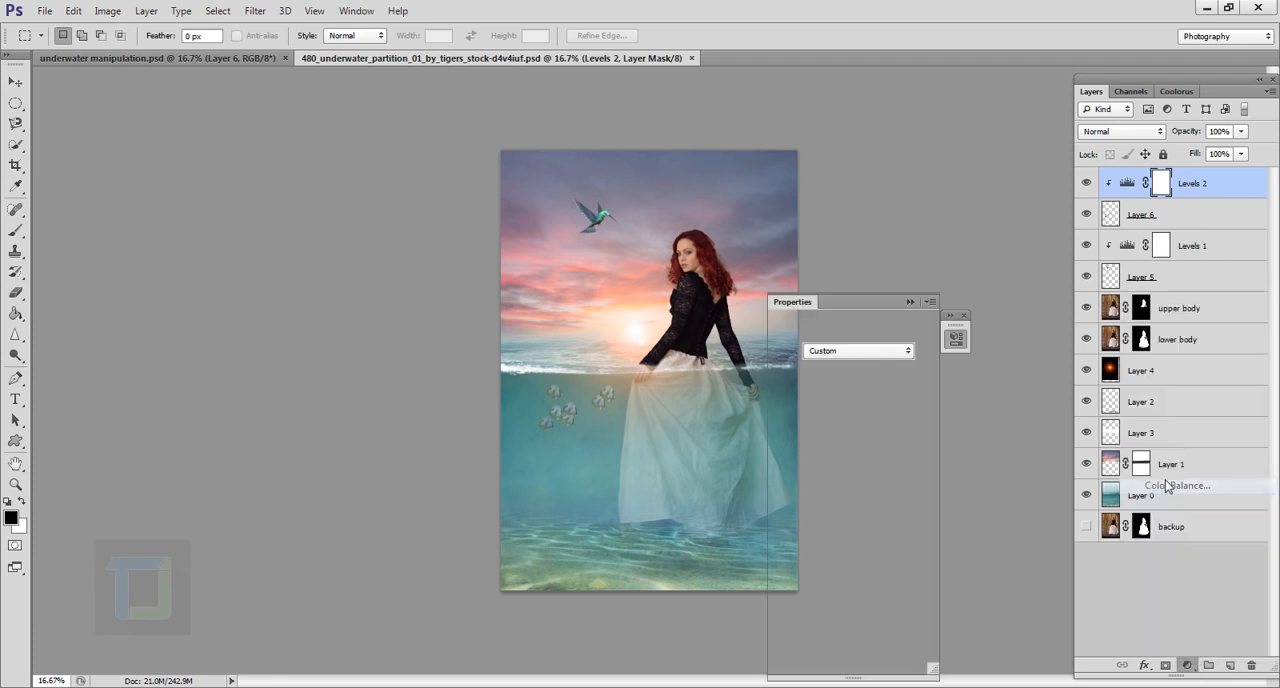
{"action": "left_click_drag", "start_coordinate": [849, 306], "coordinate": [943, 233]}
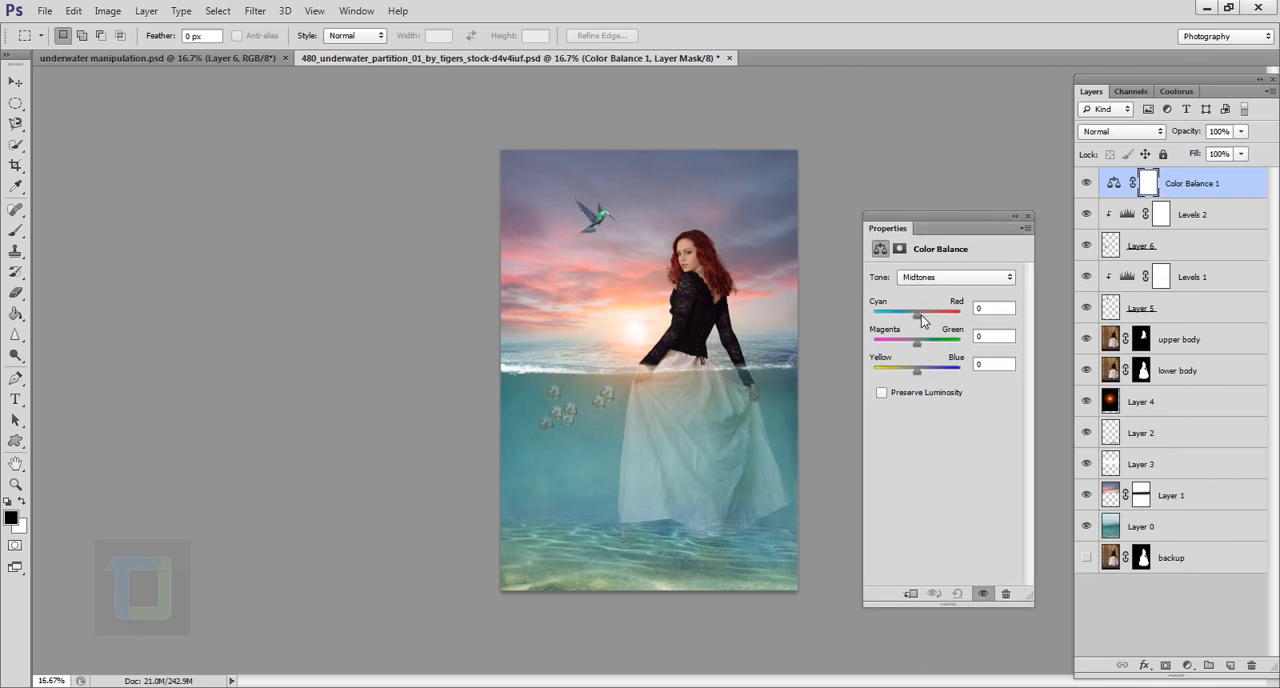
{"action": "left_click_drag", "start_coordinate": [921, 315], "coordinate": [924, 318]}
{"action": "left_click_drag", "start_coordinate": [916, 372], "coordinate": [911, 373]}
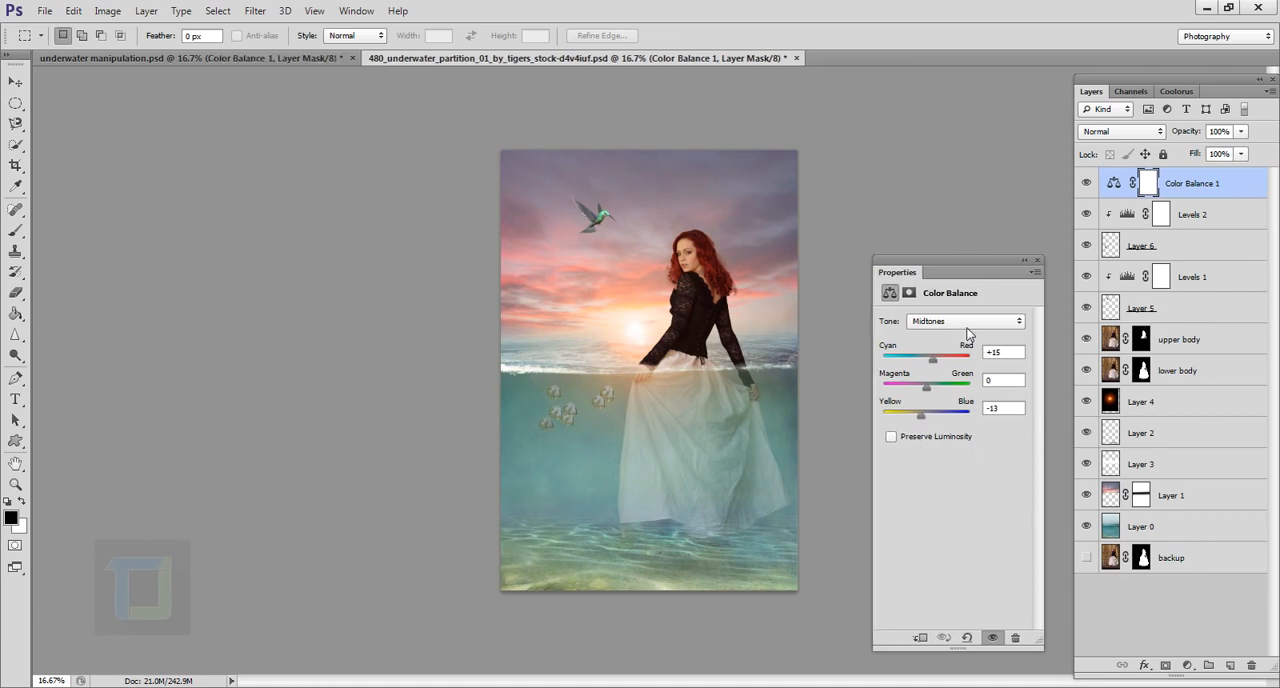
Step: Set the Color Balance Yellow–Blue value to +19 for the shadows and -6 for the highlights
{"action": "left_click", "coordinate": [966, 322]}
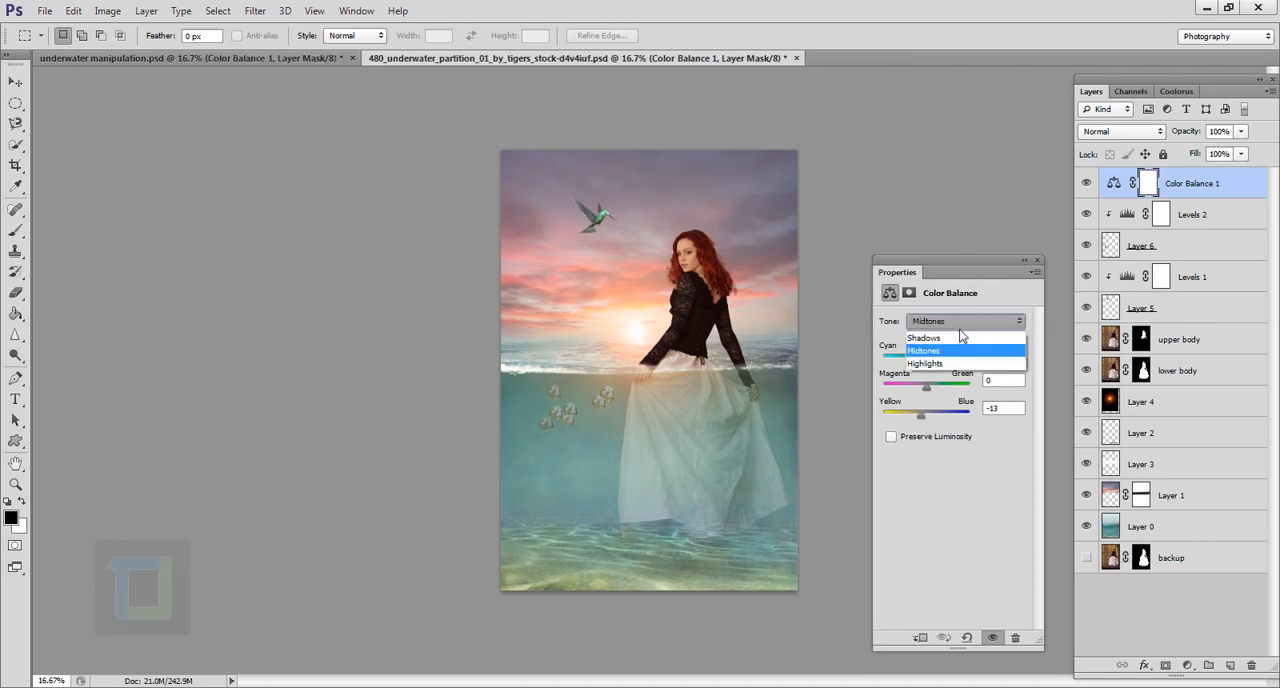
{"action": "left_click", "coordinate": [962, 338]}
{"action": "left_click_drag", "start_coordinate": [929, 417], "coordinate": [937, 425]}
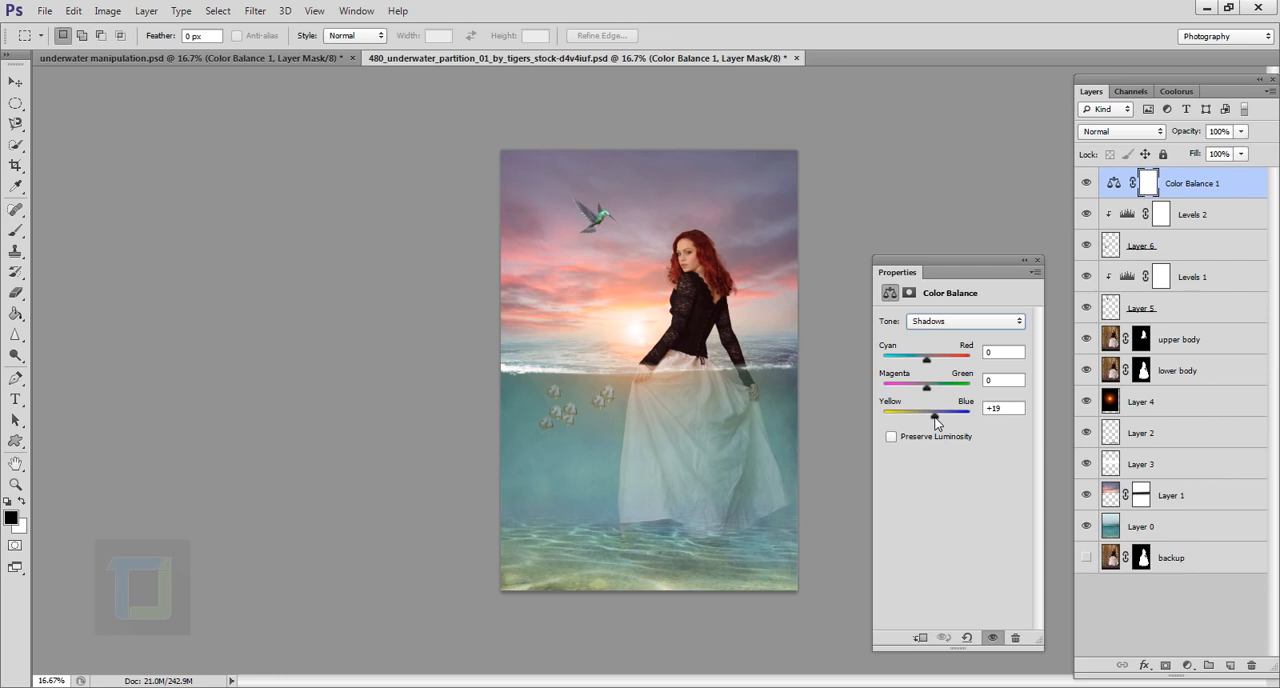
{"action": "left_click", "coordinate": [928, 322]}
{"action": "left_click", "coordinate": [933, 368]}
{"action": "left_click_drag", "start_coordinate": [931, 424], "coordinate": [928, 424]}
{"action": "left_click_drag", "start_coordinate": [1006, 411], "coordinate": [965, 408]}
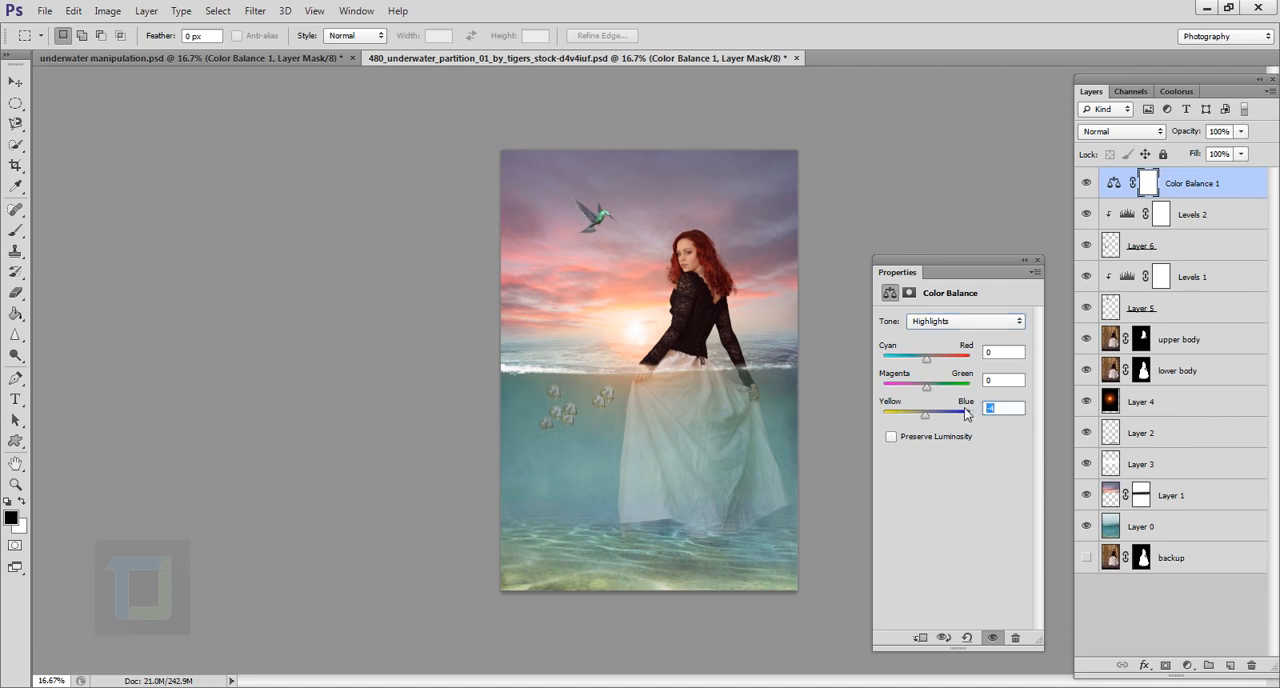
{"action": "type", "text": "-6"}
Step: Review the Color Balance values for the midtones and shadows
{"action": "left_click", "coordinate": [940, 321]}
{"action": "left_click", "coordinate": [936, 354]}
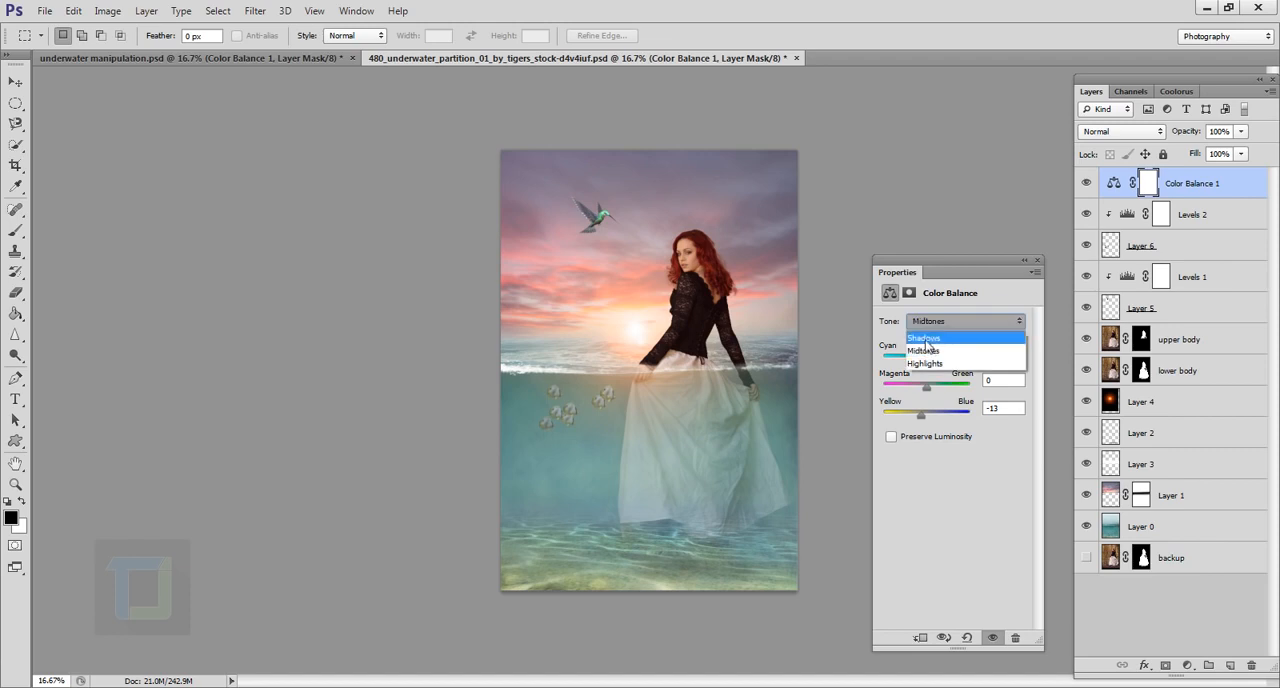
{"action": "left_click", "coordinate": [925, 336]}
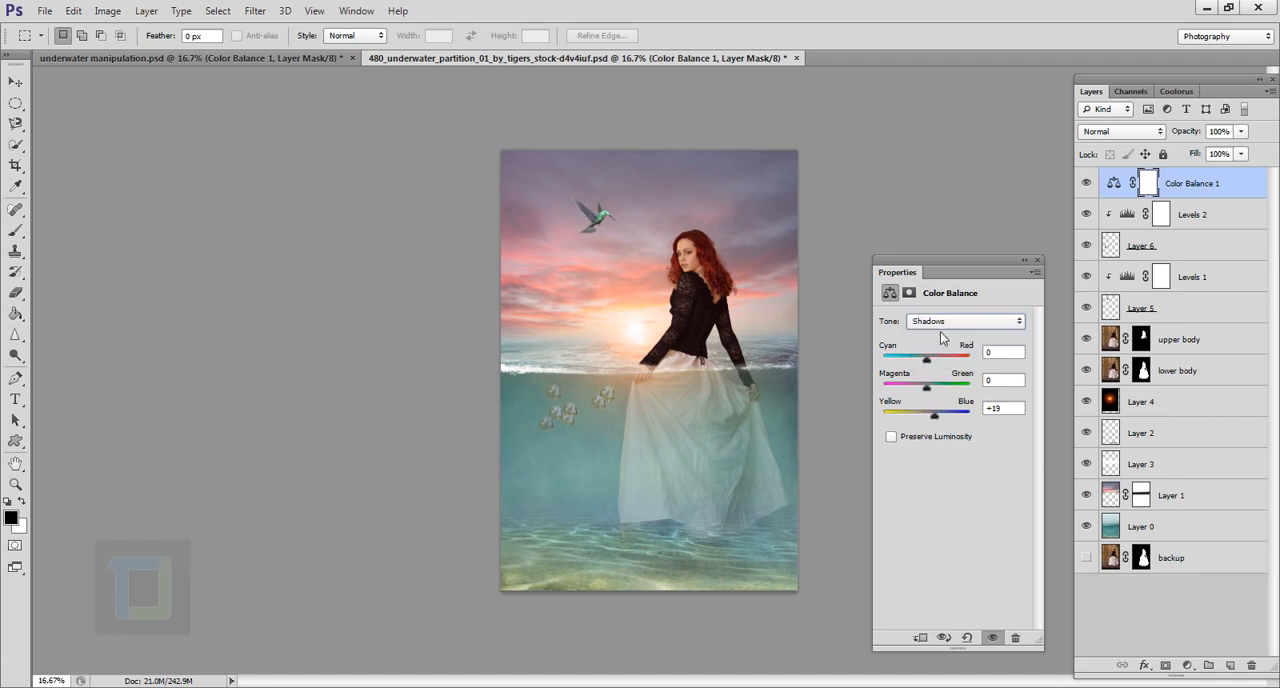
{"action": "left_click", "coordinate": [1026, 262]}
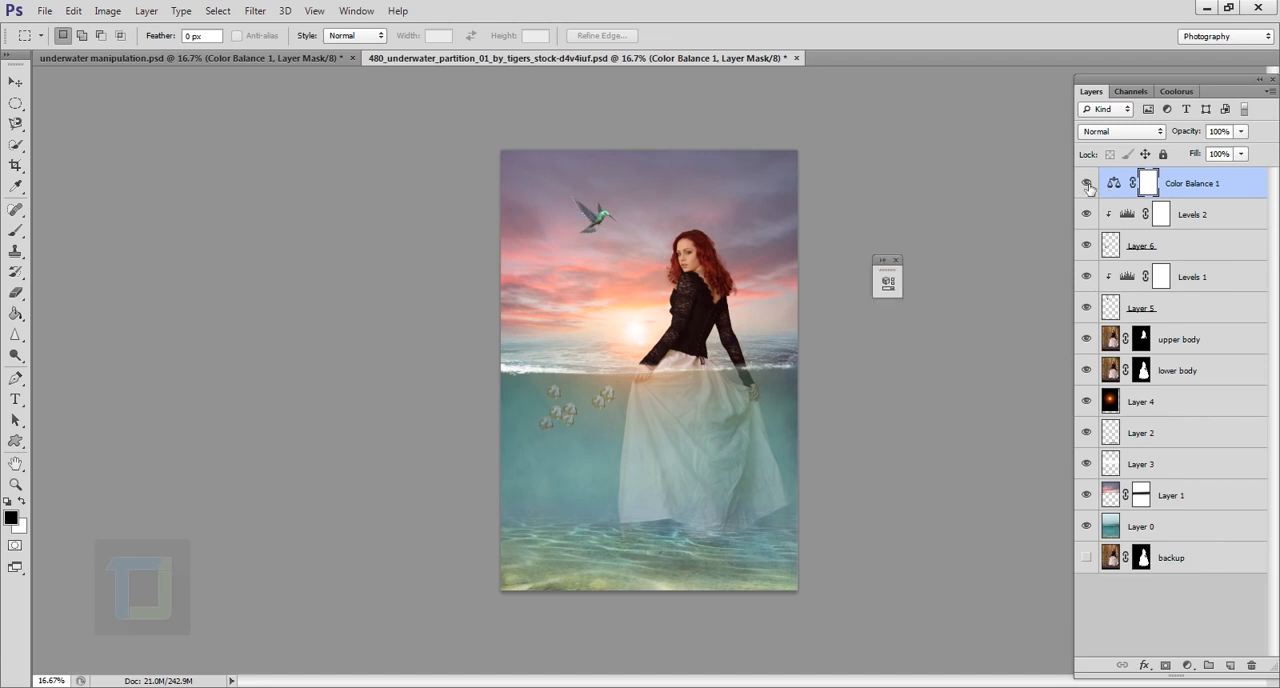
Step: Compare the composite with and without the Color Balance adjustment and inspect the overall color blend
{"action": "left_click", "coordinate": [1087, 184]}
{"action": "left_click", "coordinate": [1088, 184]}
{"action": "scroll", "coordinate": [741, 298], "scroll_direction": "up", "scroll_amount": 1}
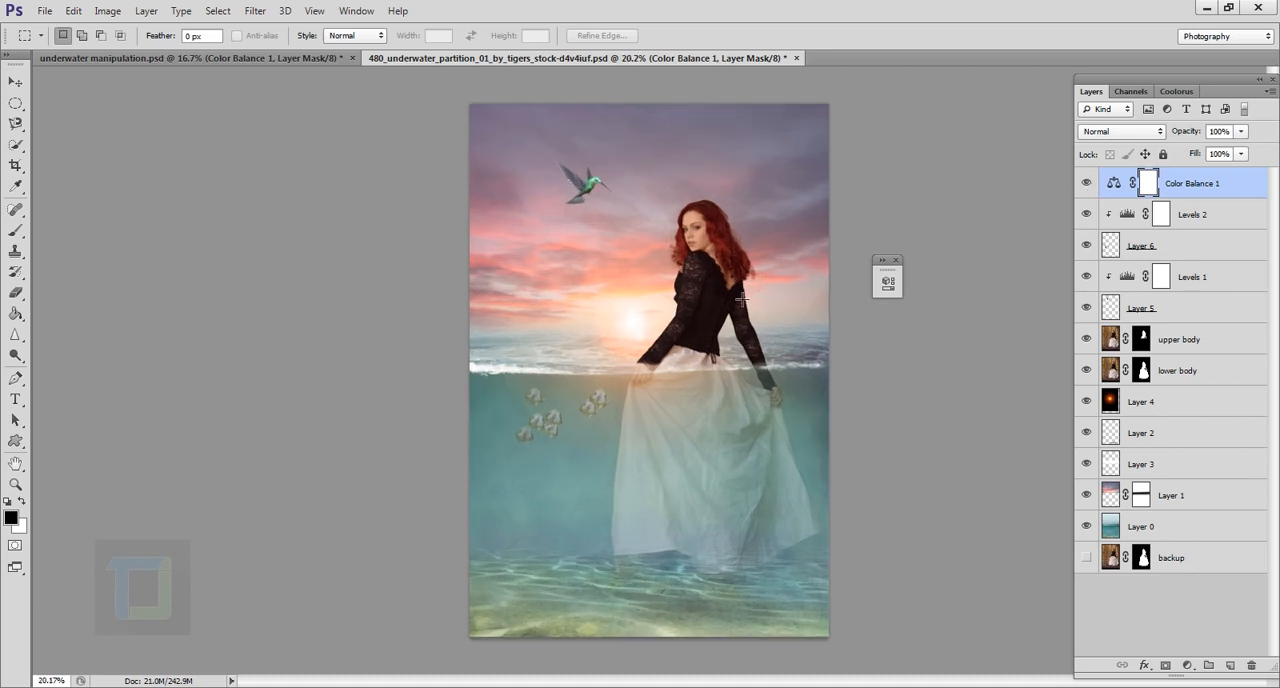
{"action": "left_click", "coordinate": [896, 260]}
{"action": "left_click", "coordinate": [1087, 184]}
{"action": "left_click", "coordinate": [1087, 184]}
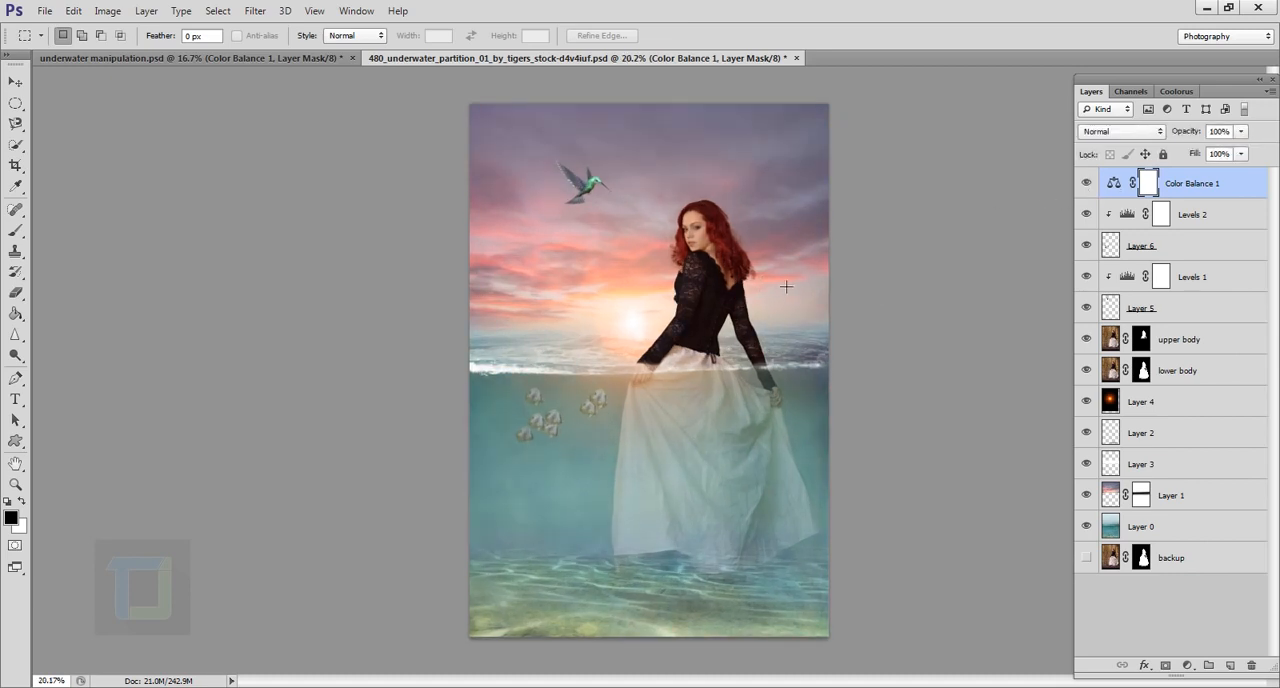
{"action": "scroll", "coordinate": [786, 288], "scroll_direction": "down", "scroll_amount": 1}
{"action": "scroll", "coordinate": [1002, 293], "scroll_direction": "down", "scroll_amount": 1}
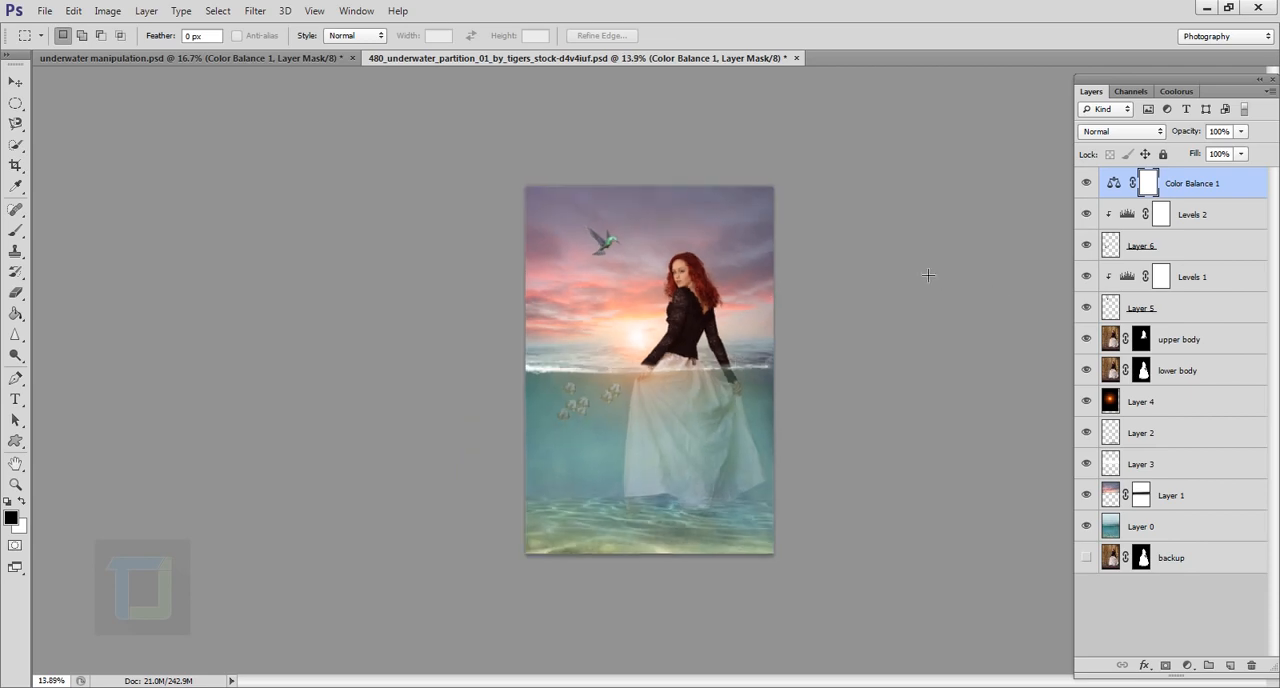
{"action": "scroll", "coordinate": [609, 355], "scroll_direction": "up", "scroll_amount": 4}
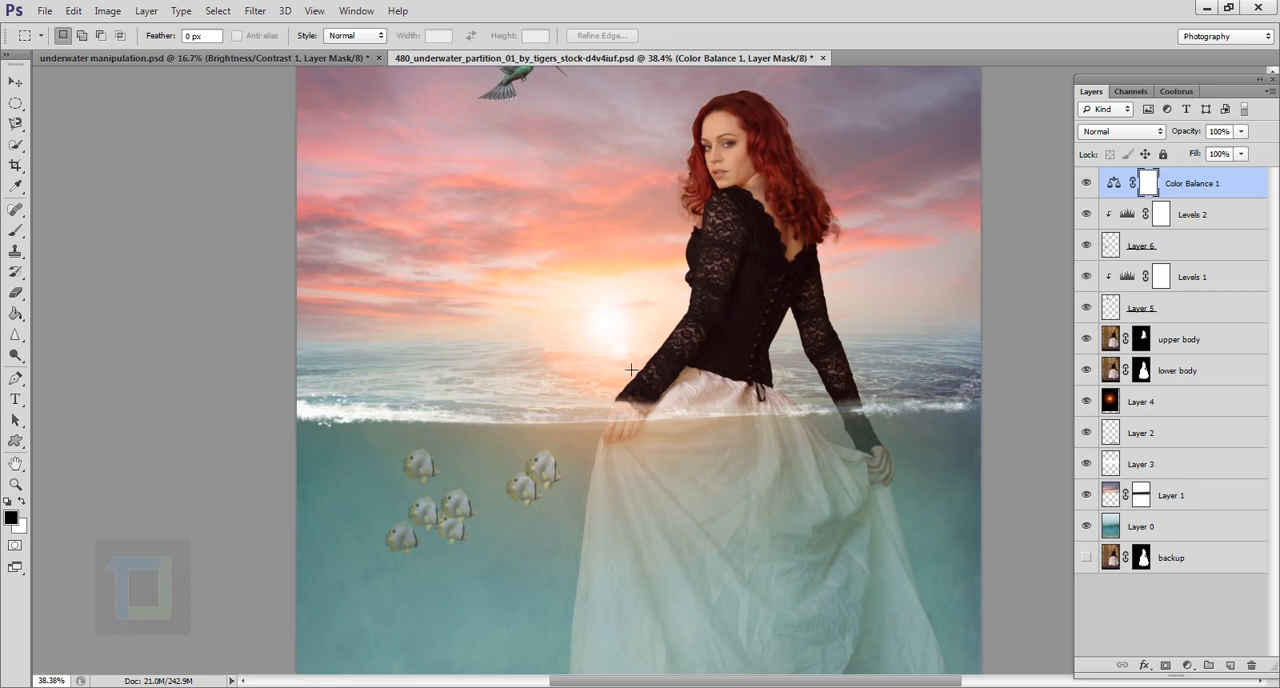
{"action": "scroll", "coordinate": [631, 370], "scroll_direction": "down", "scroll_amount": 3}
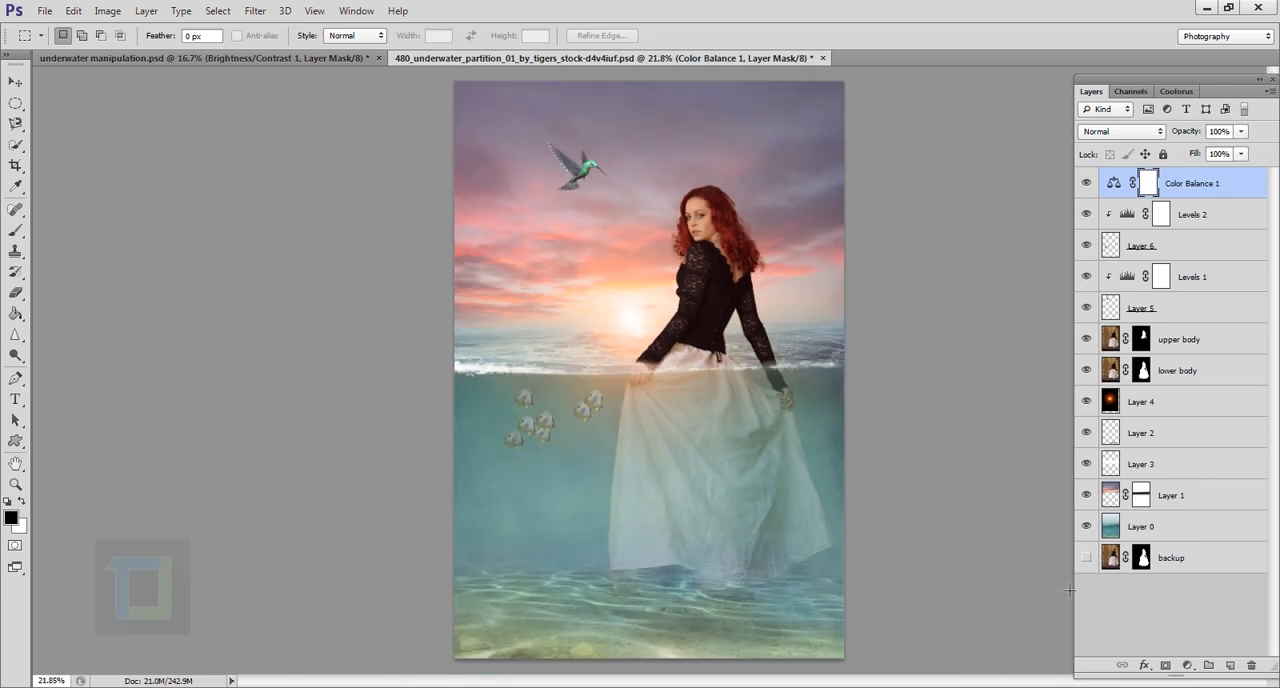
Step: Add a Brightness/Contrast adjustment above Color Balance with Brightness 37 and fill its layer mask with black
{"action": "left_click", "coordinate": [1187, 665]}
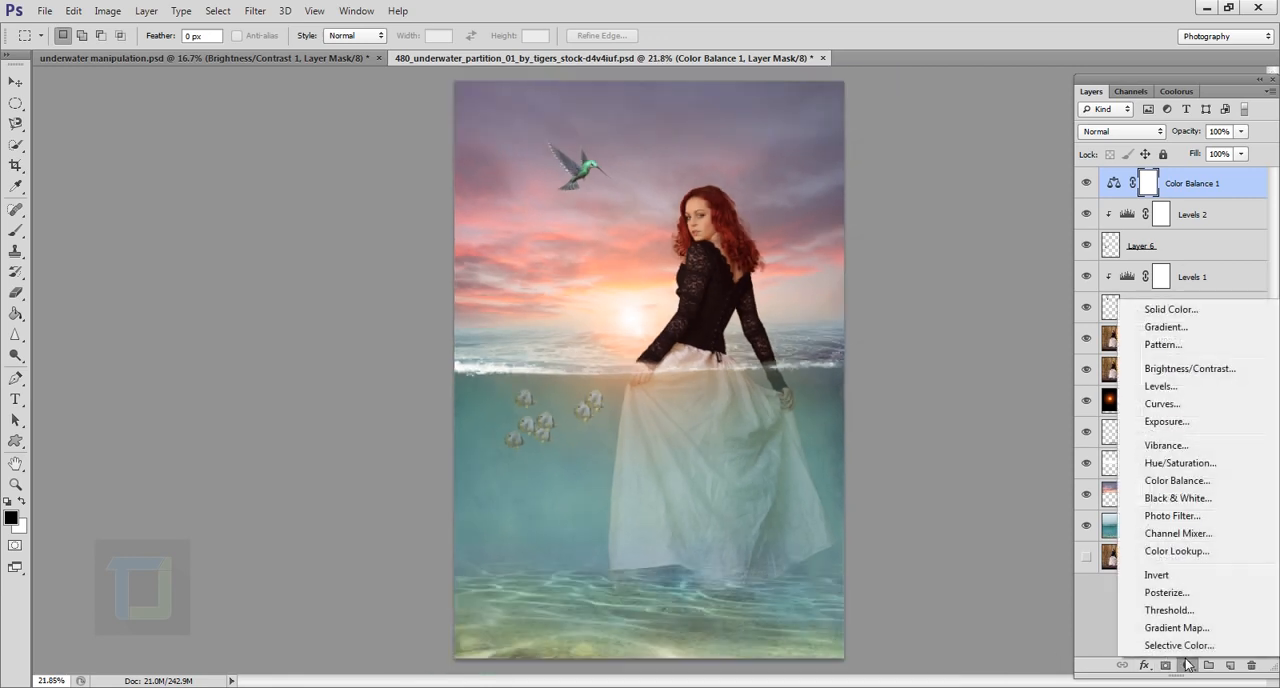
{"action": "left_click", "coordinate": [1189, 368]}
{"action": "left_click_drag", "start_coordinate": [785, 279], "coordinate": [901, 319]}
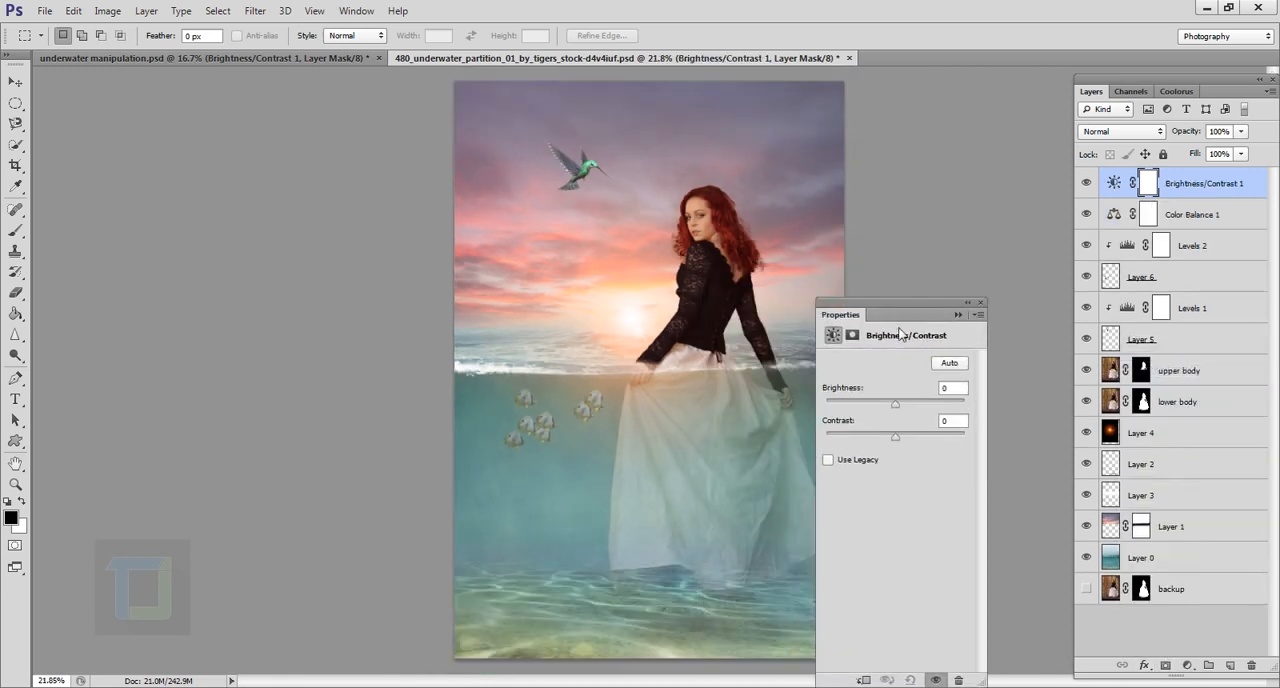
{"action": "left_click_drag", "start_coordinate": [896, 403], "coordinate": [914, 403]}
{"action": "left_click_drag", "start_coordinate": [907, 316], "coordinate": [935, 300]}
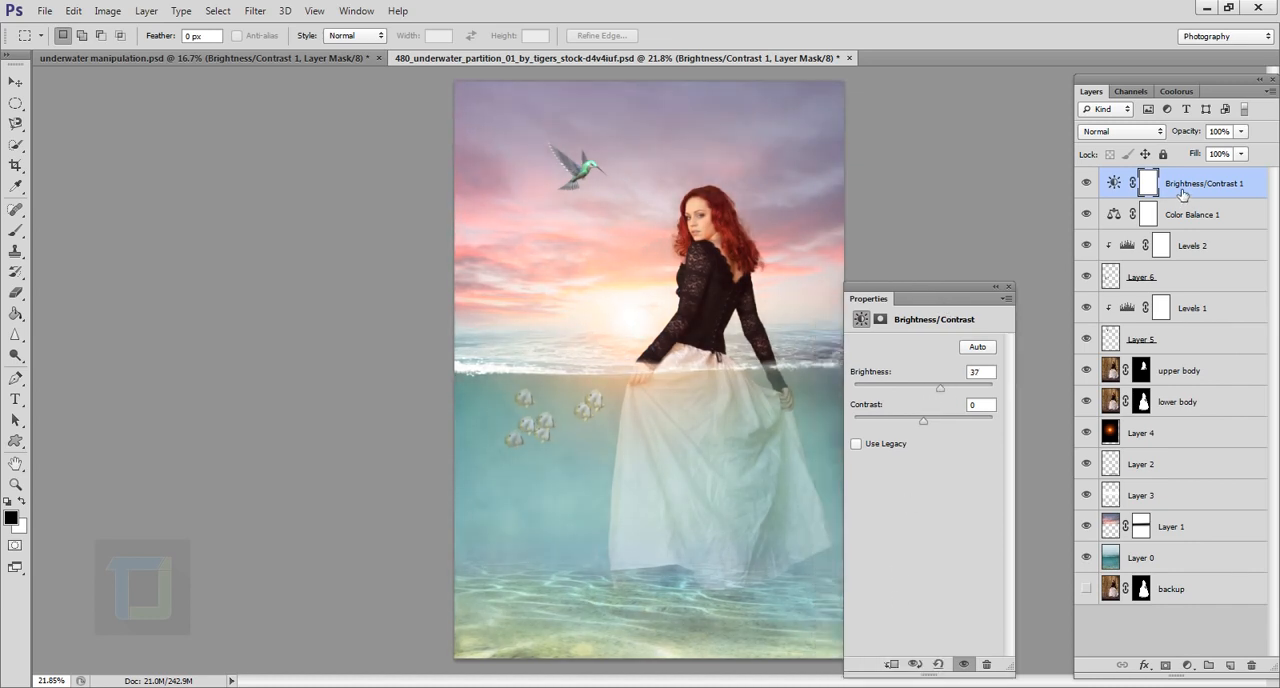
{"action": "left_click", "coordinate": [1000, 287]}
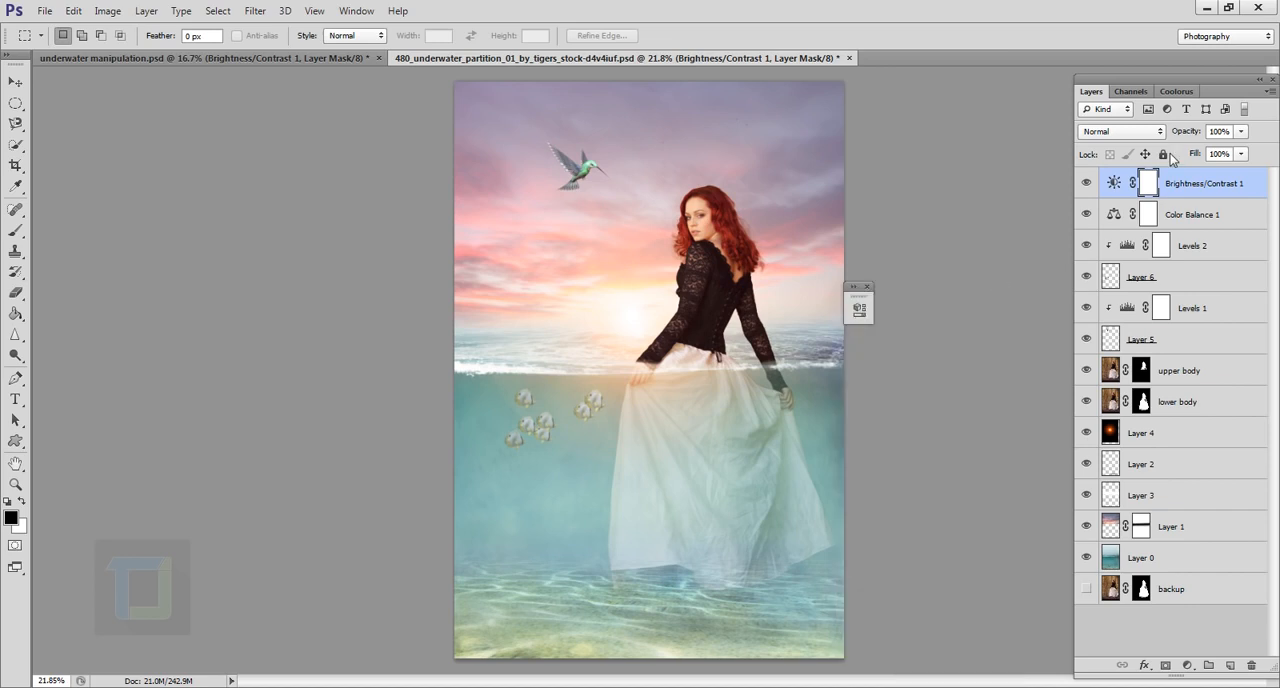
{"action": "left_click", "coordinate": [15, 313]}
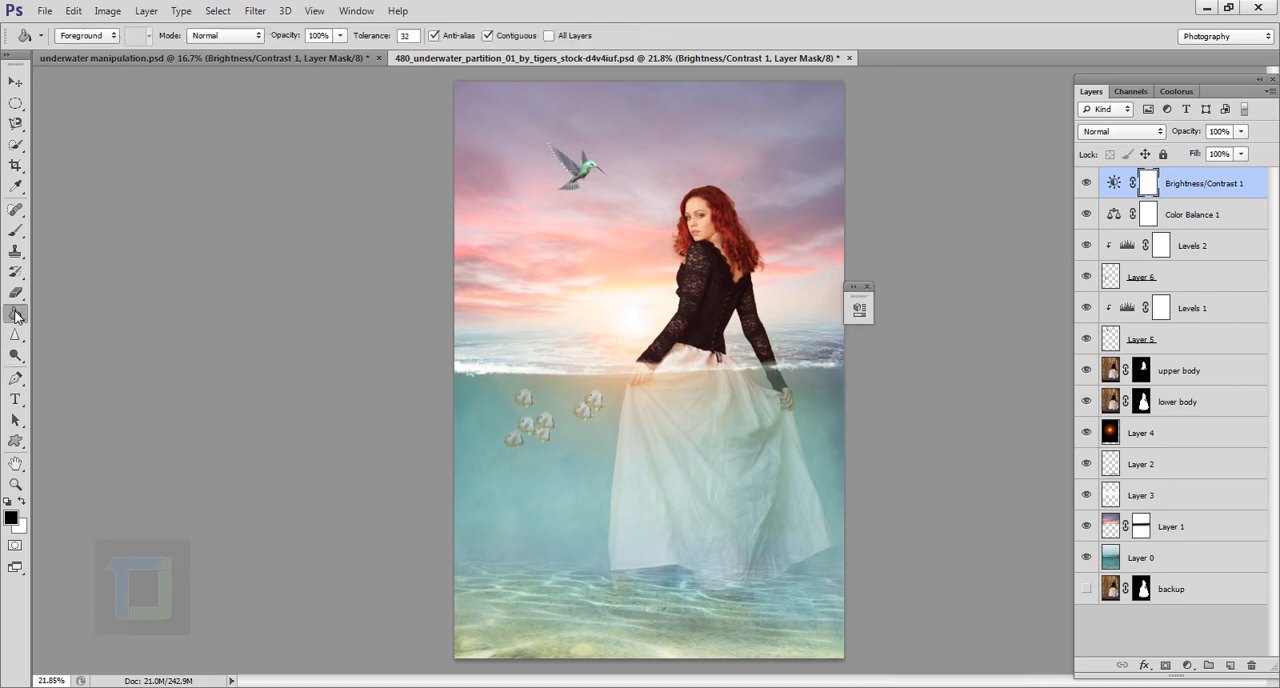
{"action": "left_click", "coordinate": [636, 345]}
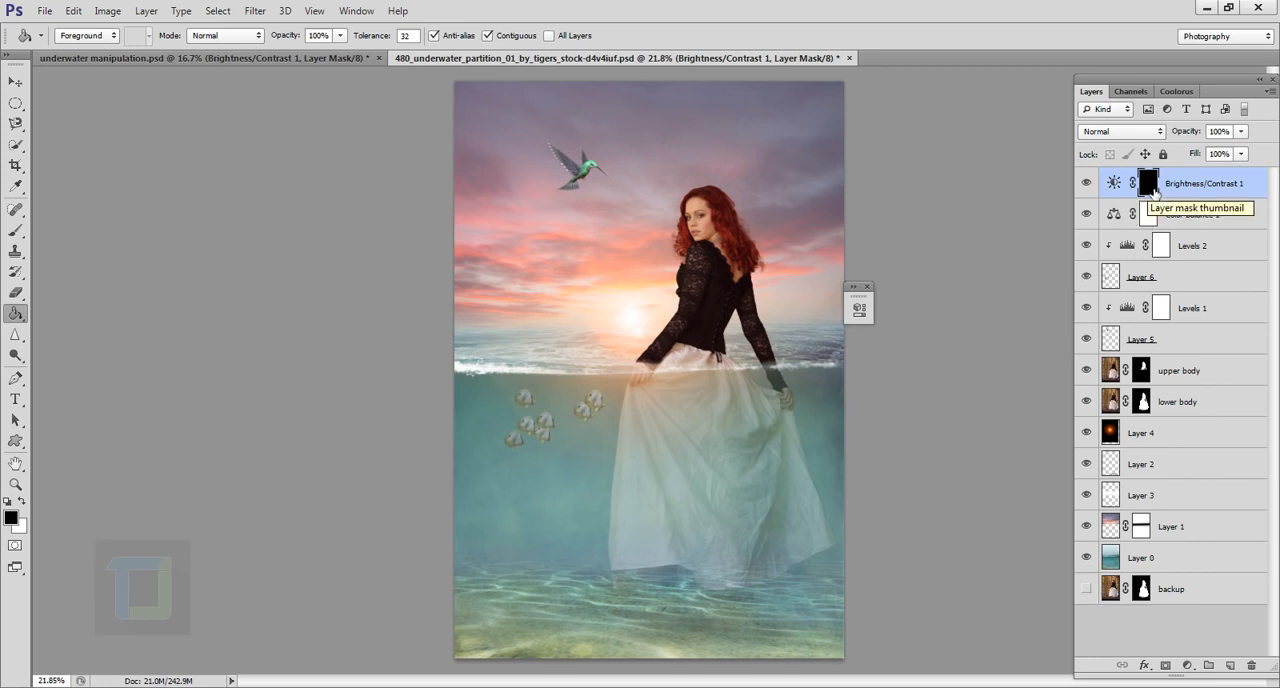
Step: Set up the Brush tool at 40 px with white as the foreground color for painting on the Brightness/Contrast mask
{"action": "left_click", "coordinate": [15, 230]}
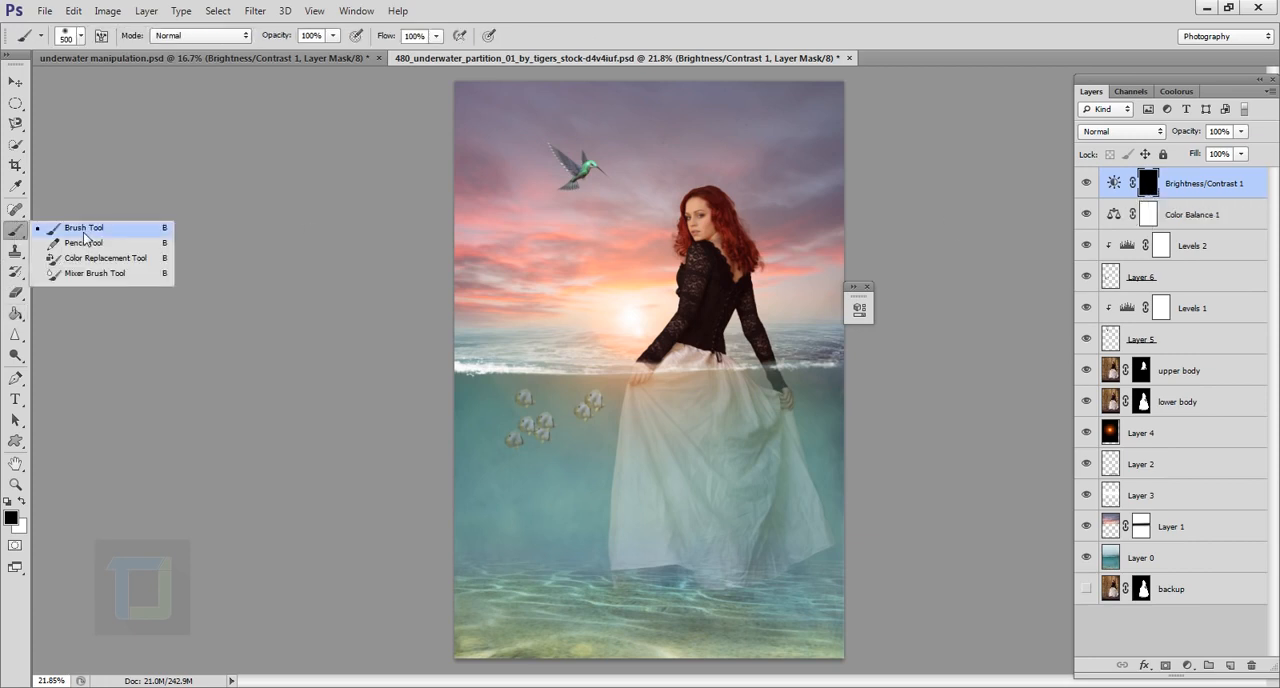
{"action": "left_click", "coordinate": [84, 232]}
{"action": "scroll", "coordinate": [735, 313], "scroll_direction": "up", "scroll_amount": 3}
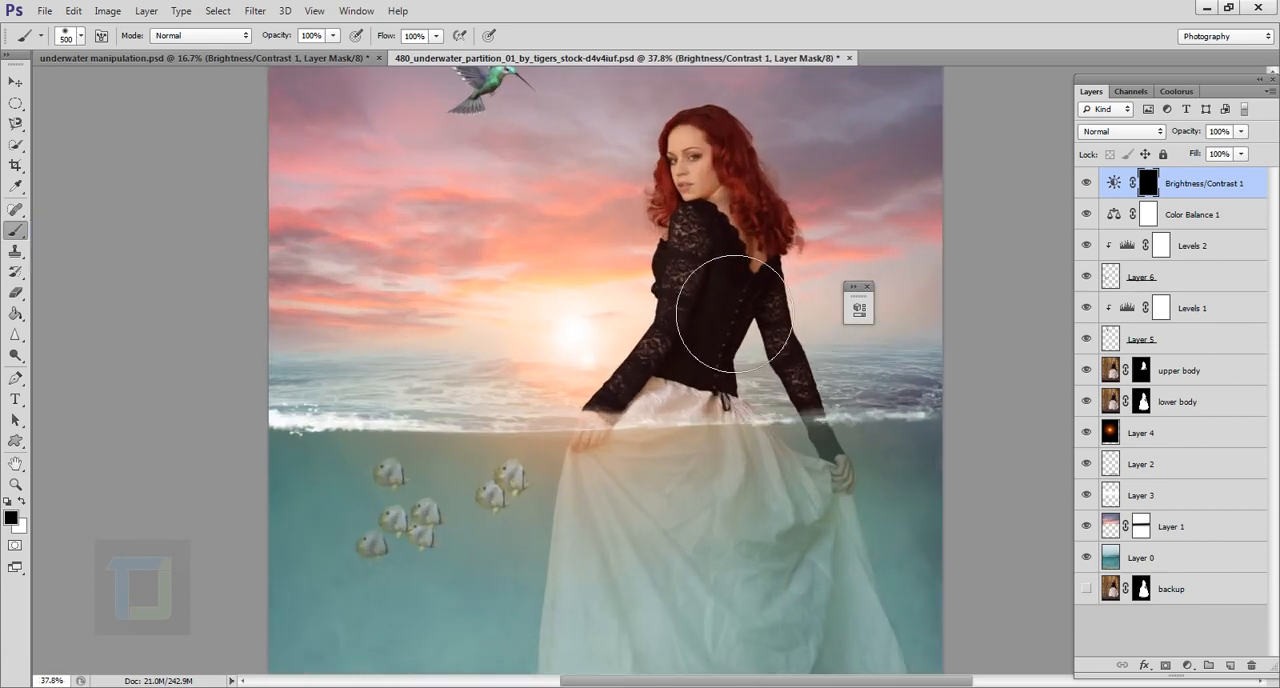
{"action": "key", "text": "bracketleft"}
{"action": "key", "text": "bracketleft"}
{"action": "key", "text": "bracketleft"}
{"action": "key", "text": "bracketleft"}
{"action": "key", "text": "bracketleft"}
{"action": "key", "text": "bracketleft"}
{"action": "key", "text": "bracketleft"}
{"action": "key", "text": "bracketleft"}
{"action": "key", "text": "bracketleft"}
{"action": "key", "text": "bracketleft"}
{"action": "key", "text": "bracketleft"}
{"action": "key", "text": "bracketleft"}
{"action": "key", "text": "bracketleft"}
{"action": "scroll", "coordinate": [680, 280], "scroll_direction": "up", "scroll_amount": 5}
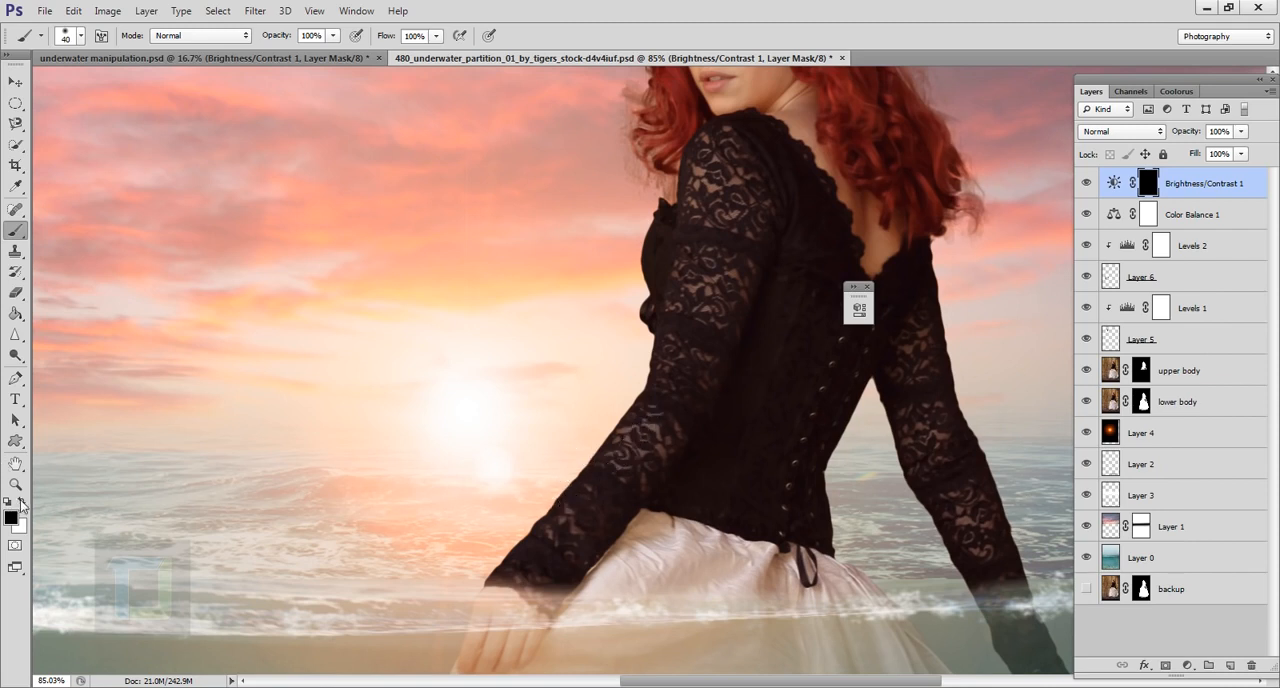
{"action": "left_click", "coordinate": [21, 501]}
{"action": "mouse_move", "coordinate": [640, 415]}
{"action": "left_mouse_down"}
{"action": "mouse_move", "coordinate": [594, 490]}
{"action": "mouse_move", "coordinate": [506, 552]}
{"action": "mouse_move", "coordinate": [522, 540]}
{"action": "mouse_move", "coordinate": [507, 587]}
{"action": "mouse_move", "coordinate": [614, 469]}
{"action": "mouse_move", "coordinate": [562, 547]}
{"action": "mouse_move", "coordinate": [608, 475]}
{"action": "mouse_move", "coordinate": [587, 509]}
{"action": "mouse_move", "coordinate": [604, 470]}
{"action": "left_mouse_up"}
{"action": "key", "text": "ctrl+0"}
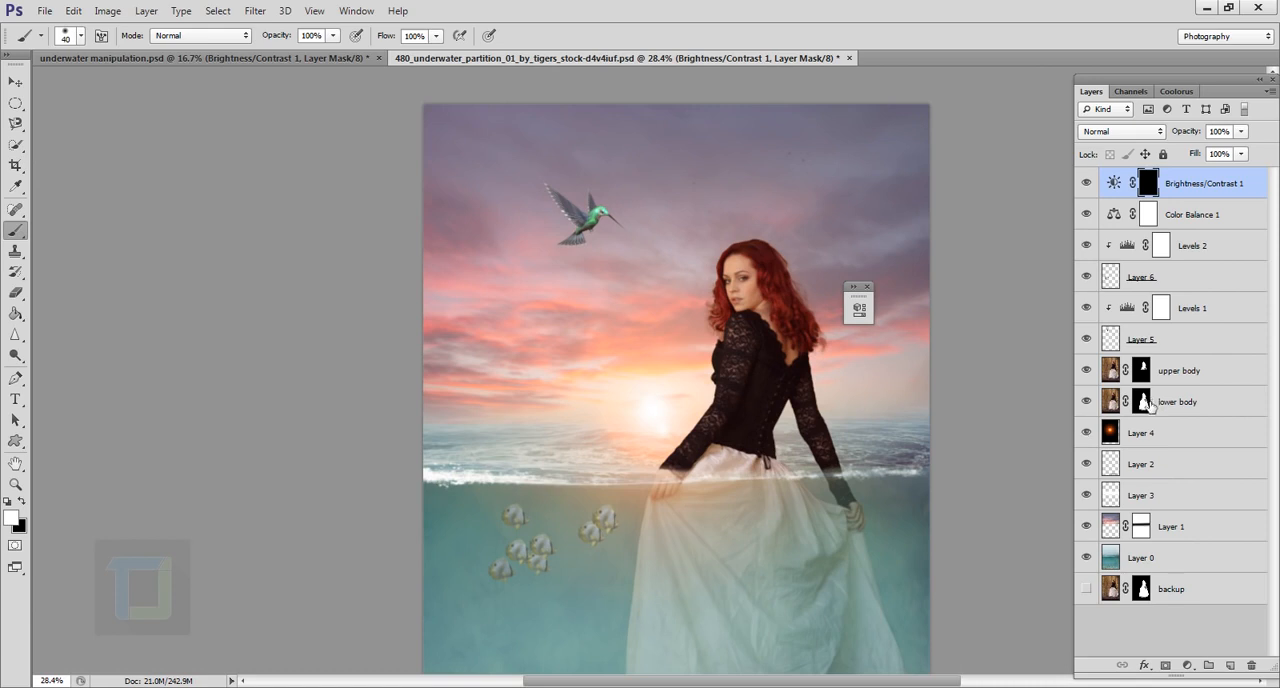
Step: Load the lower body layer's mask as a selection and choose a soft round brush at 40 px with 0% hardness
{"action": "key", "text": "ctrl"}
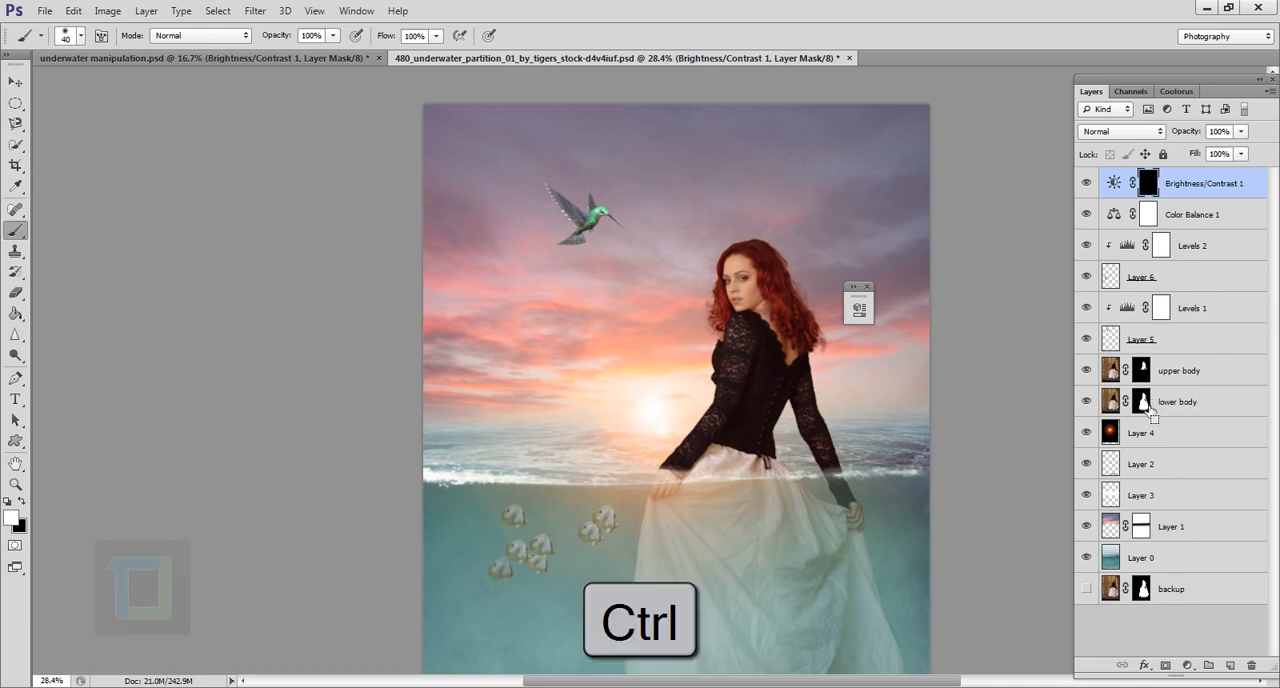
{"action": "left_click", "coordinate": [1148, 407], "text": "ctrl"}
{"action": "scroll", "coordinate": [669, 421], "scroll_direction": "up", "scroll_amount": 4}
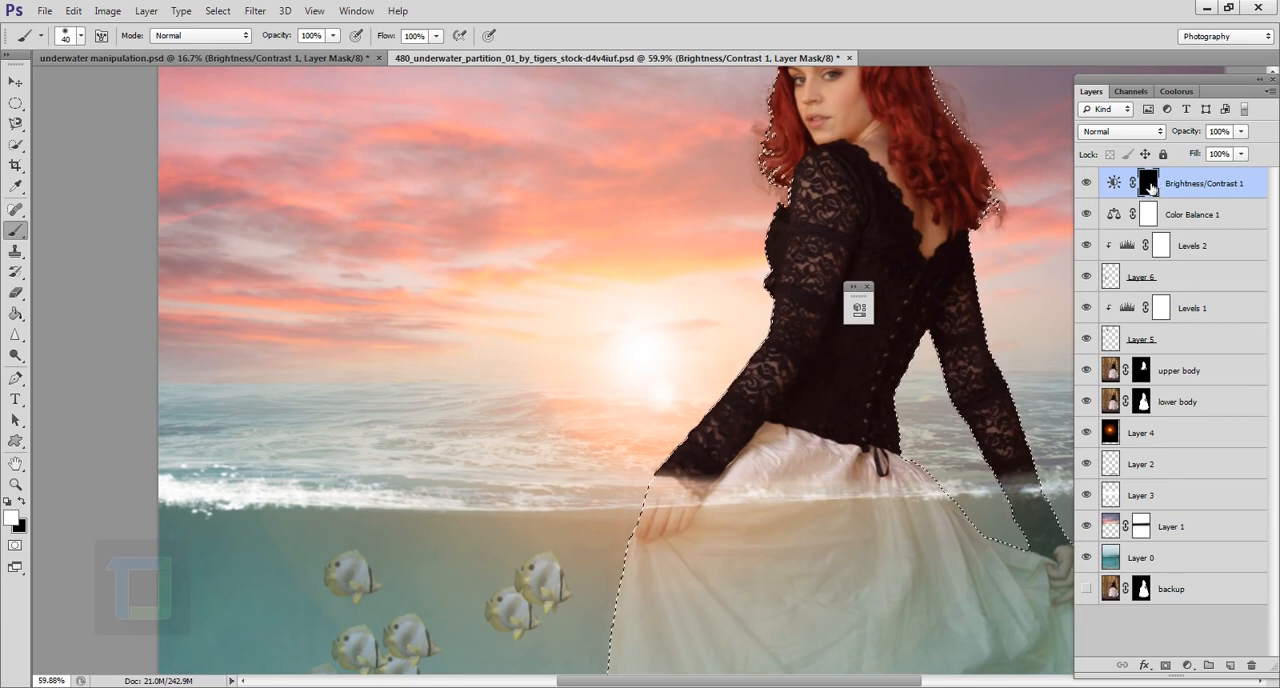
{"action": "scroll", "coordinate": [790, 338], "scroll_direction": "up", "scroll_amount": 2}
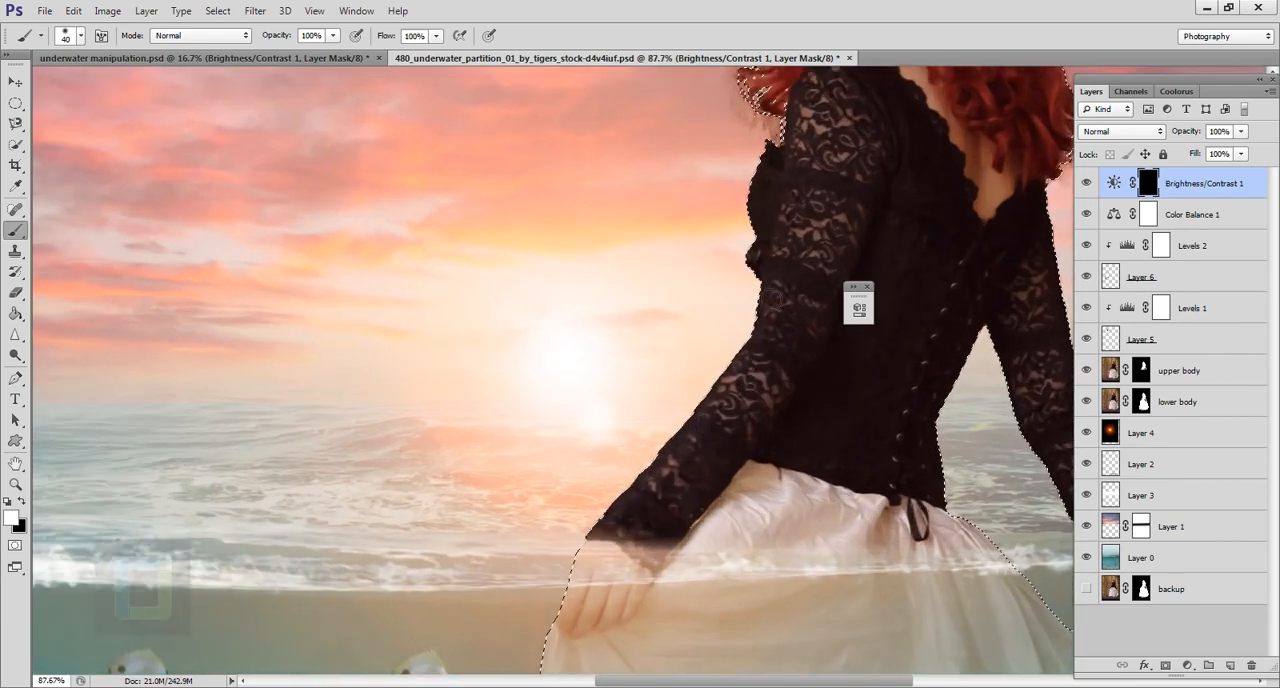
{"action": "right_click", "coordinate": [727, 362]}
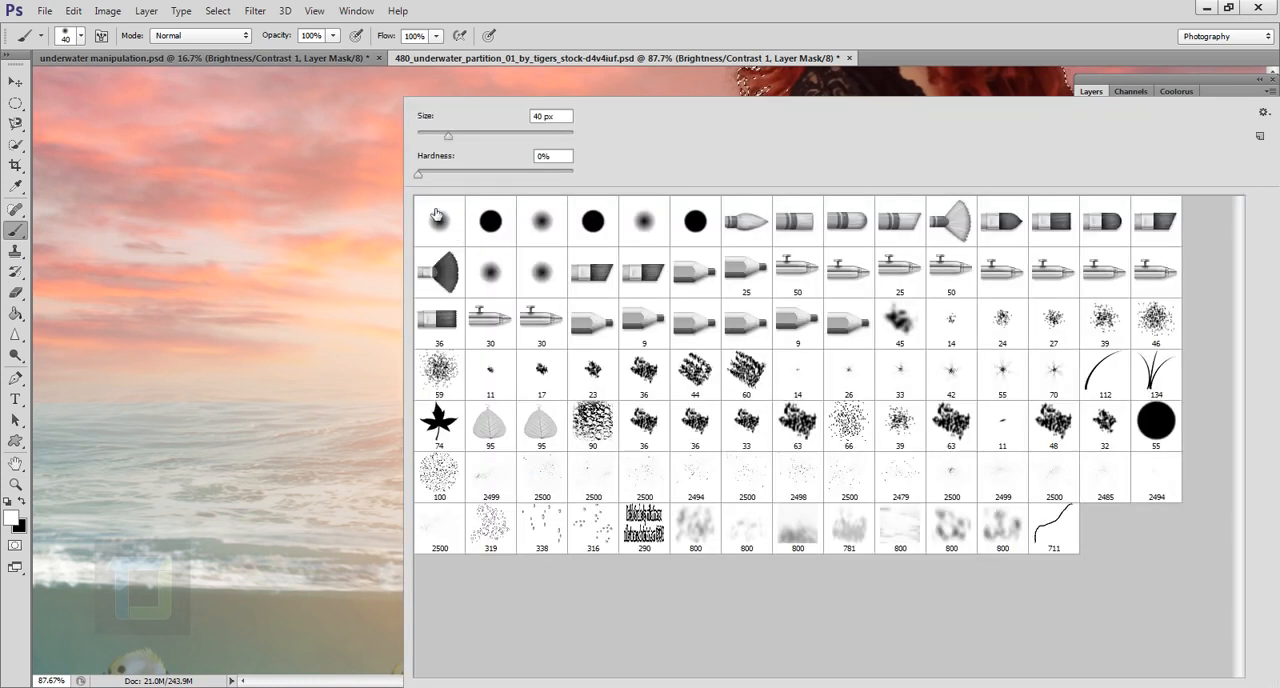
{"action": "left_click", "coordinate": [545, 228]}
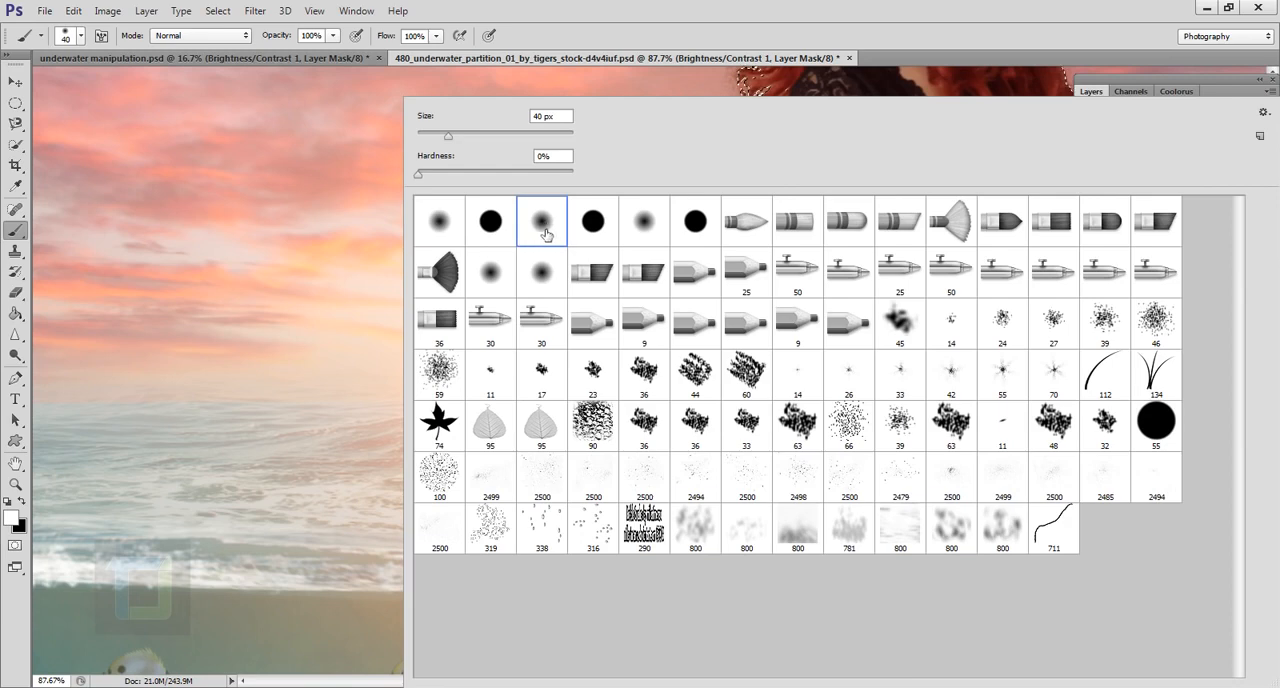
{"action": "left_click", "coordinate": [752, 16]}
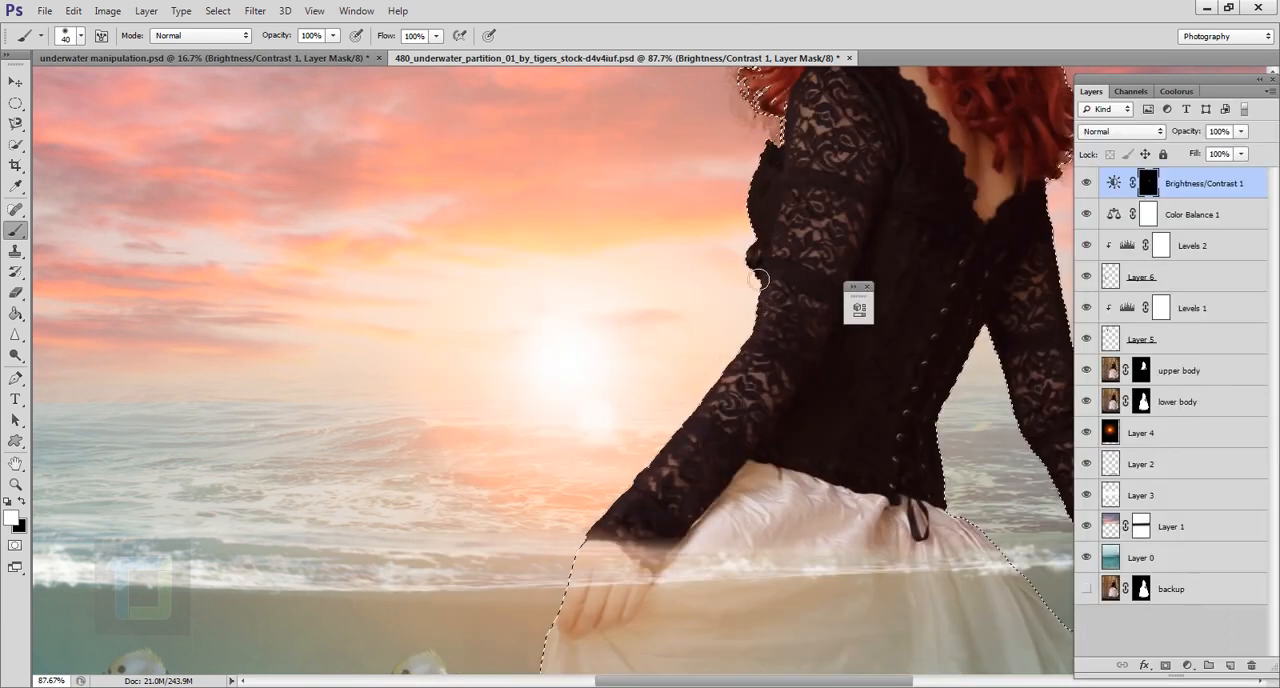
Step: Paint white on the Brightness/Contrast mask along the edges of the model's hair inside the selection
{"action": "scroll", "coordinate": [766, 206], "scroll_direction": "up", "scroll_amount": 3}
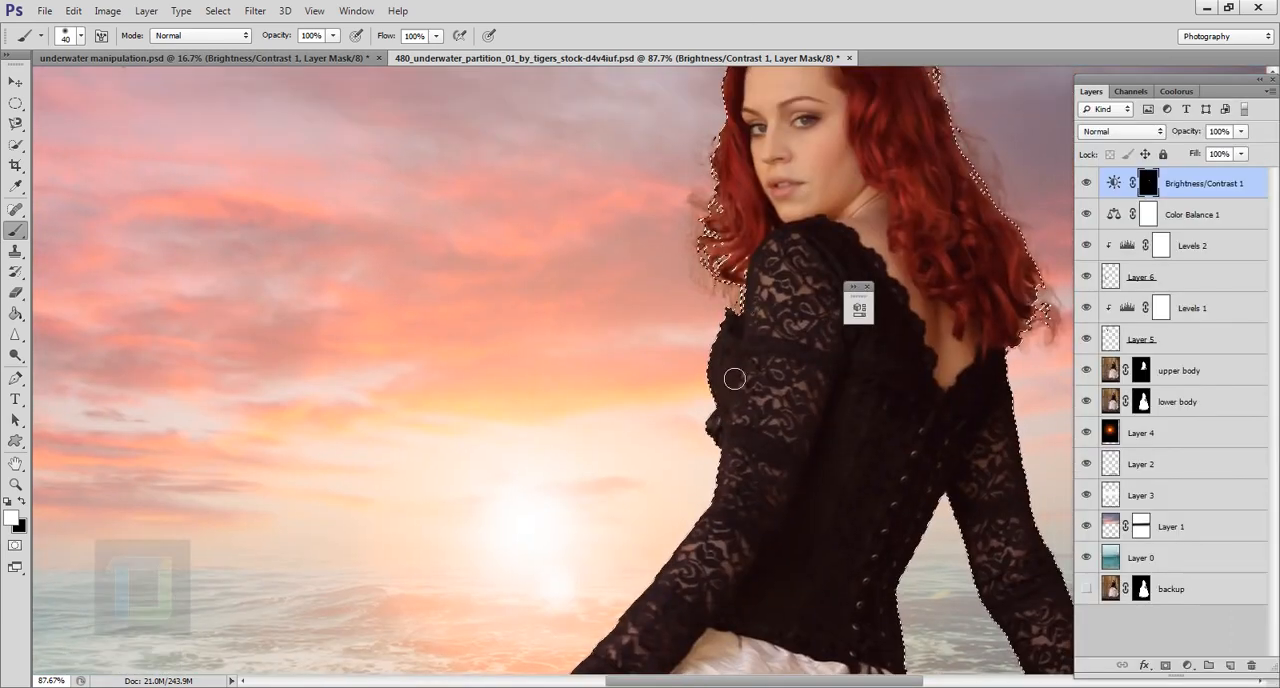
{"action": "scroll", "coordinate": [731, 218], "scroll_direction": "up", "scroll_amount": 3}
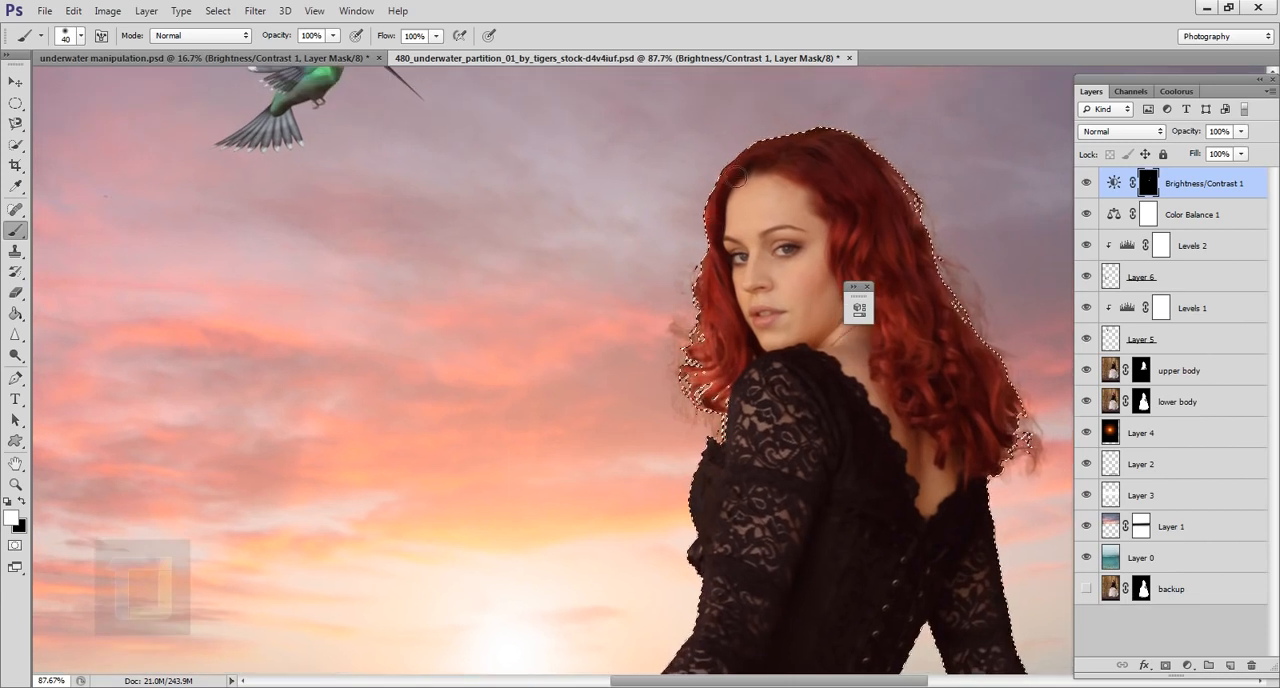
{"action": "left_click_drag", "start_coordinate": [842, 154], "coordinate": [893, 173]}
{"action": "left_click_drag", "start_coordinate": [966, 314], "coordinate": [867, 273]}
{"action": "mouse_move", "coordinate": [824, 182]}
{"action": "left_mouse_down"}
{"action": "mouse_move", "coordinate": [933, 398]}
{"action": "mouse_move", "coordinate": [863, 274]}
{"action": "mouse_move", "coordinate": [755, 156]}
{"action": "mouse_move", "coordinate": [736, 152]}
{"action": "left_mouse_up"}
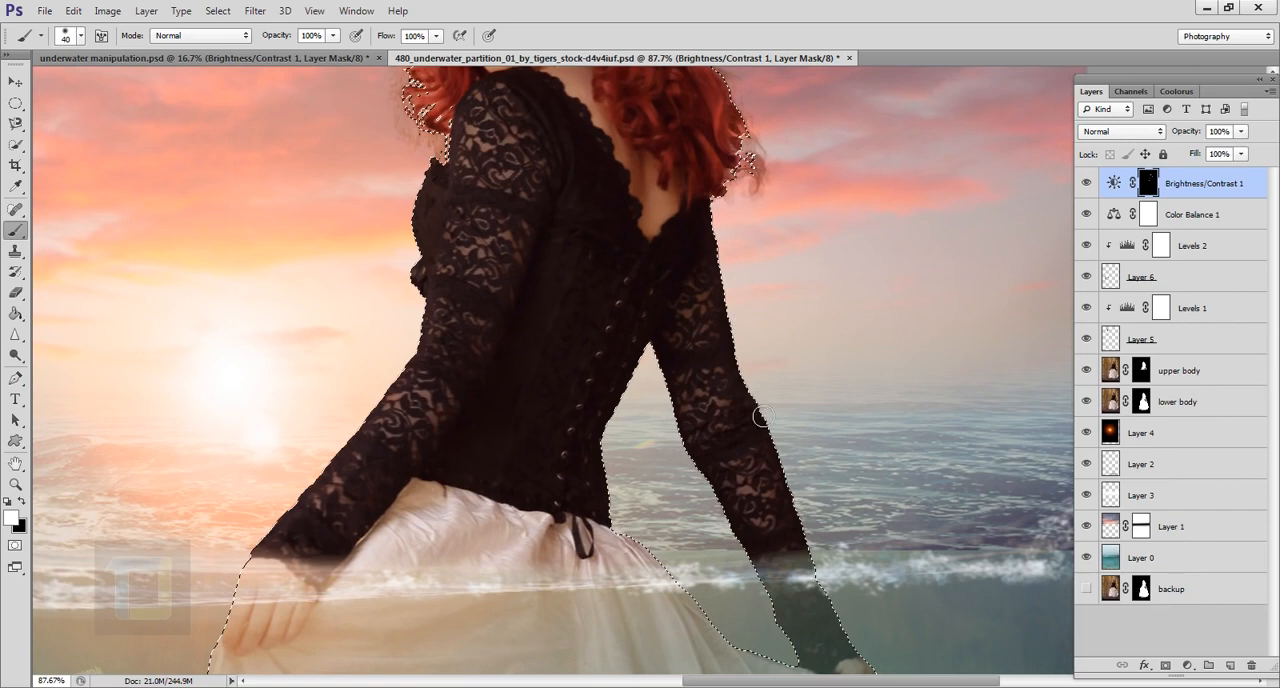
Step: Paint white on the mask along the outer edge of the arm farther from the sun, and clear the selection
{"action": "left_click_drag", "start_coordinate": [762, 415], "coordinate": [674, 266]}
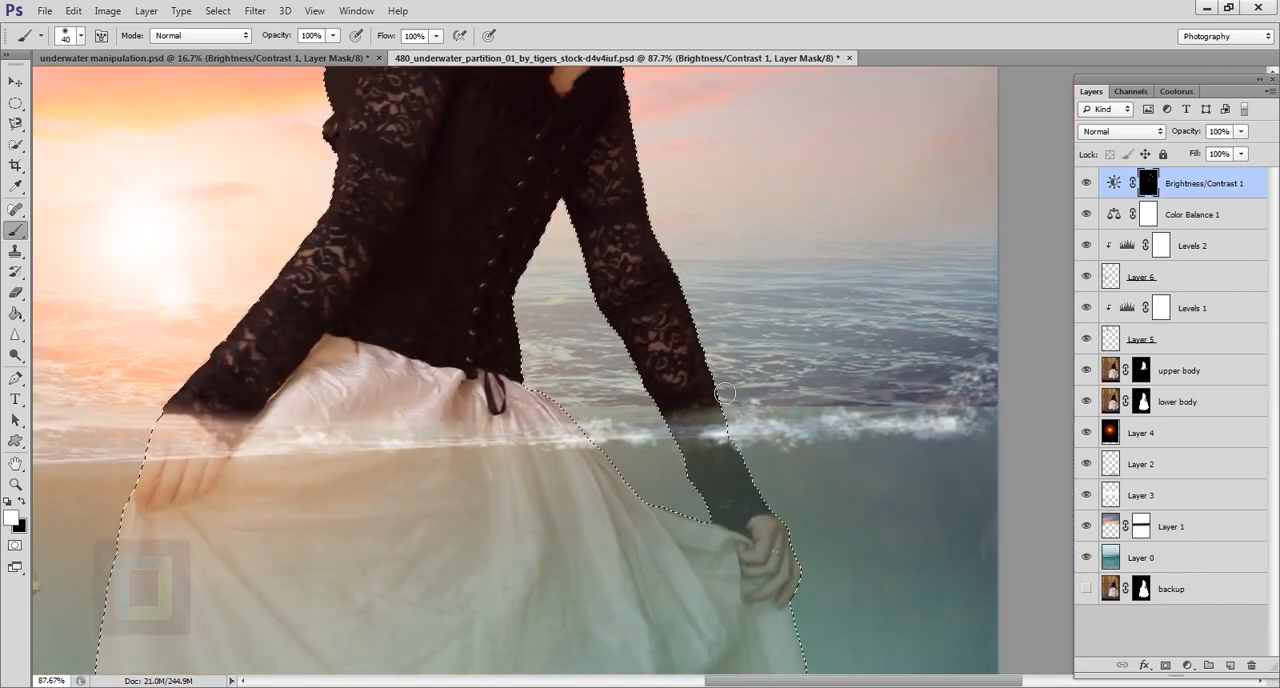
{"action": "left_click_drag", "start_coordinate": [771, 505], "coordinate": [663, 297]}
{"action": "scroll", "coordinate": [700, 341], "scroll_direction": "down", "scroll_amount": 3}
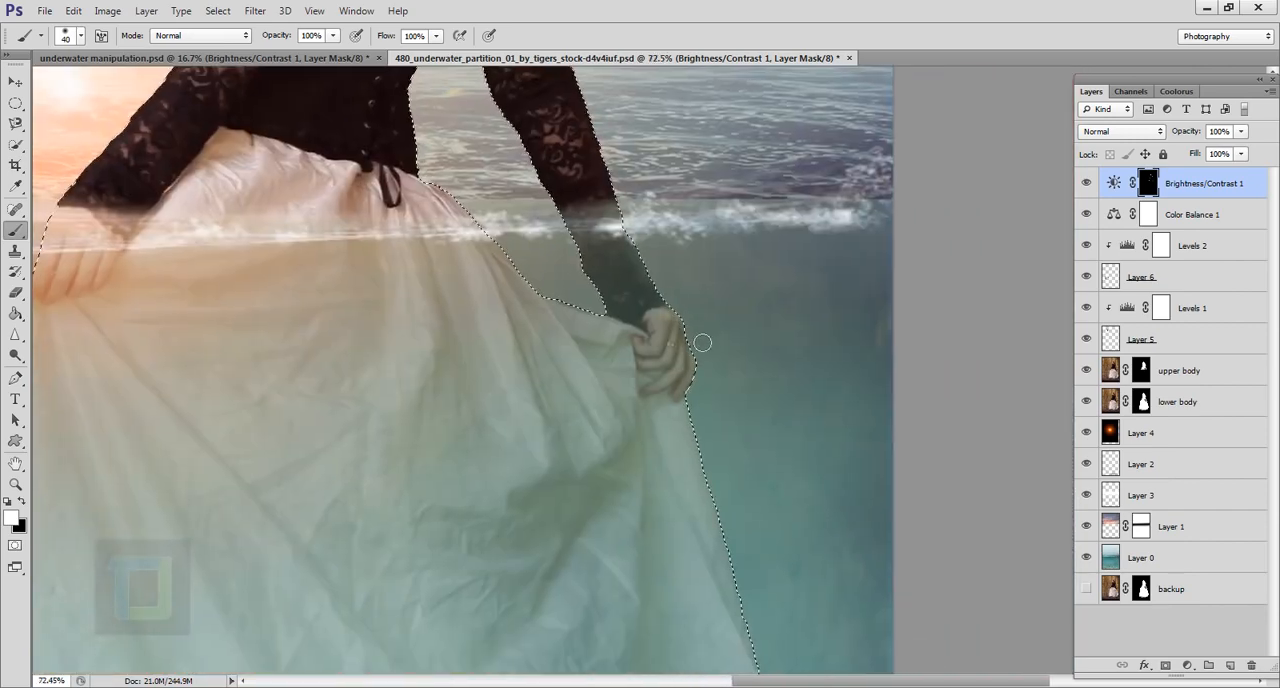
{"action": "scroll", "coordinate": [337, 512], "scroll_direction": "down", "scroll_amount": 2}
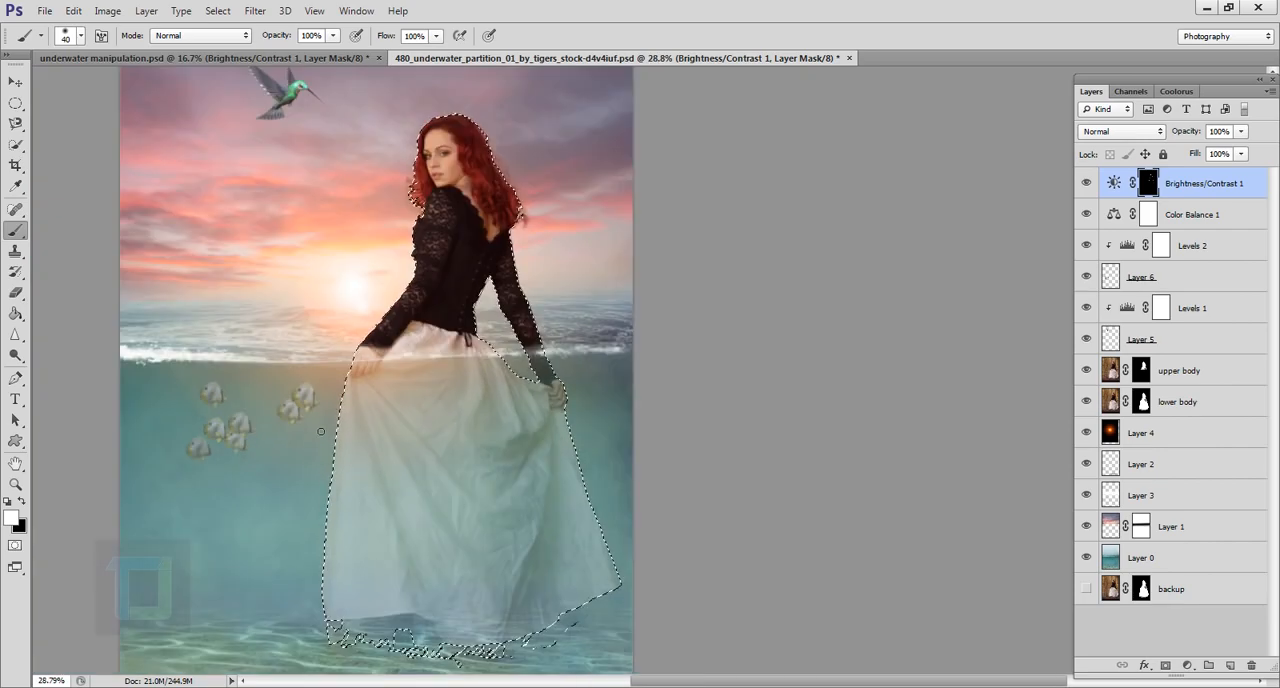
{"action": "scroll", "coordinate": [477, 388], "scroll_direction": "up", "scroll_amount": 4}
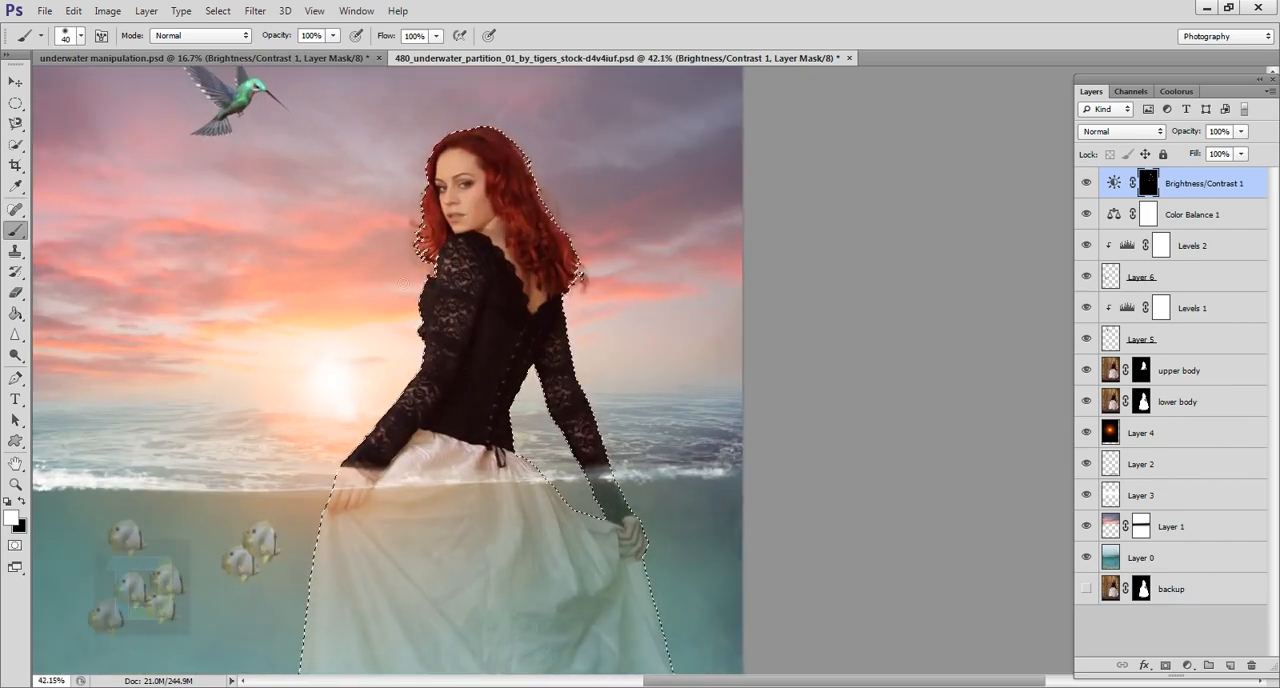
{"action": "left_click", "coordinate": [219, 11]}
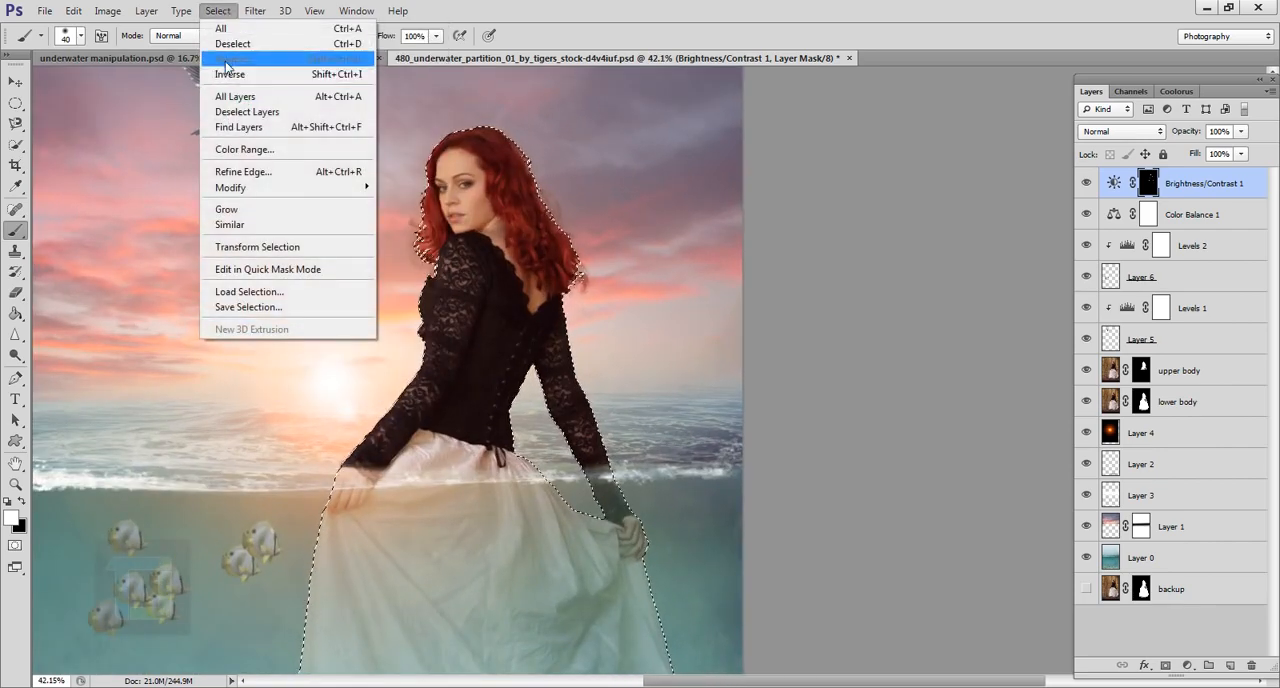
{"action": "left_click", "coordinate": [233, 43]}
{"action": "scroll", "coordinate": [779, 269], "scroll_direction": "down", "scroll_amount": 2}
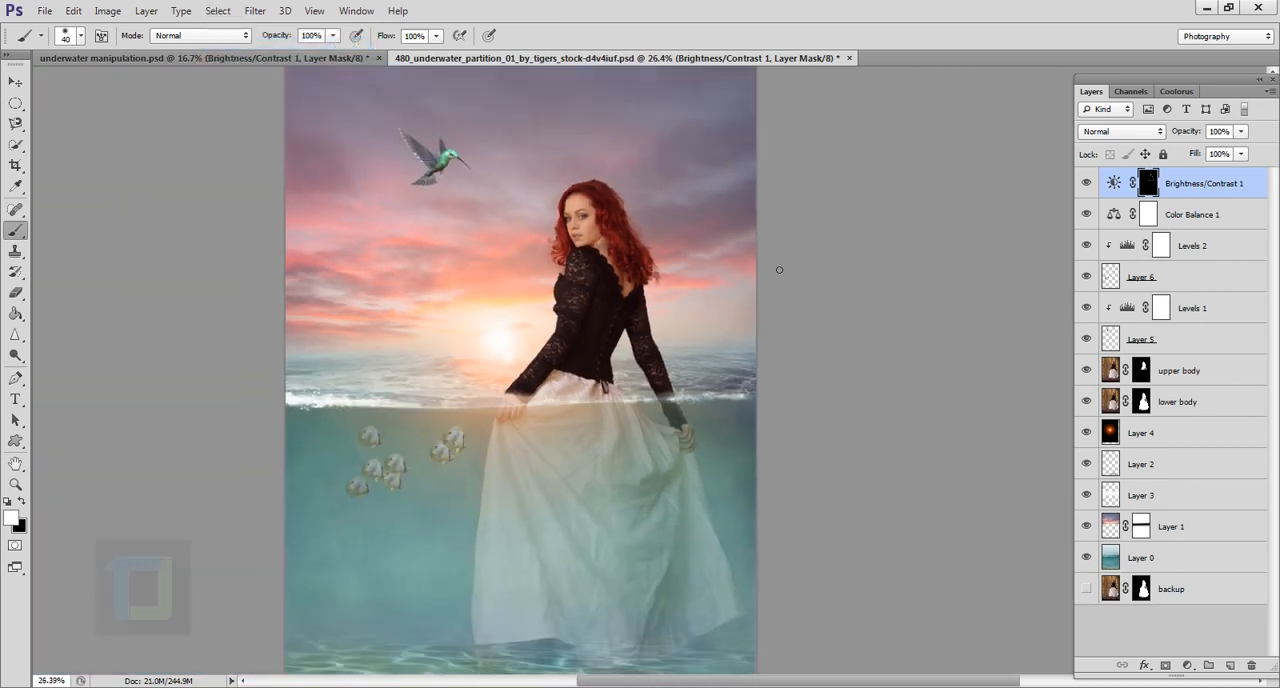
Step: Raise the Brightness/Contrast adjustment's Brightness to 63
{"action": "double_click", "coordinate": [1116, 184]}
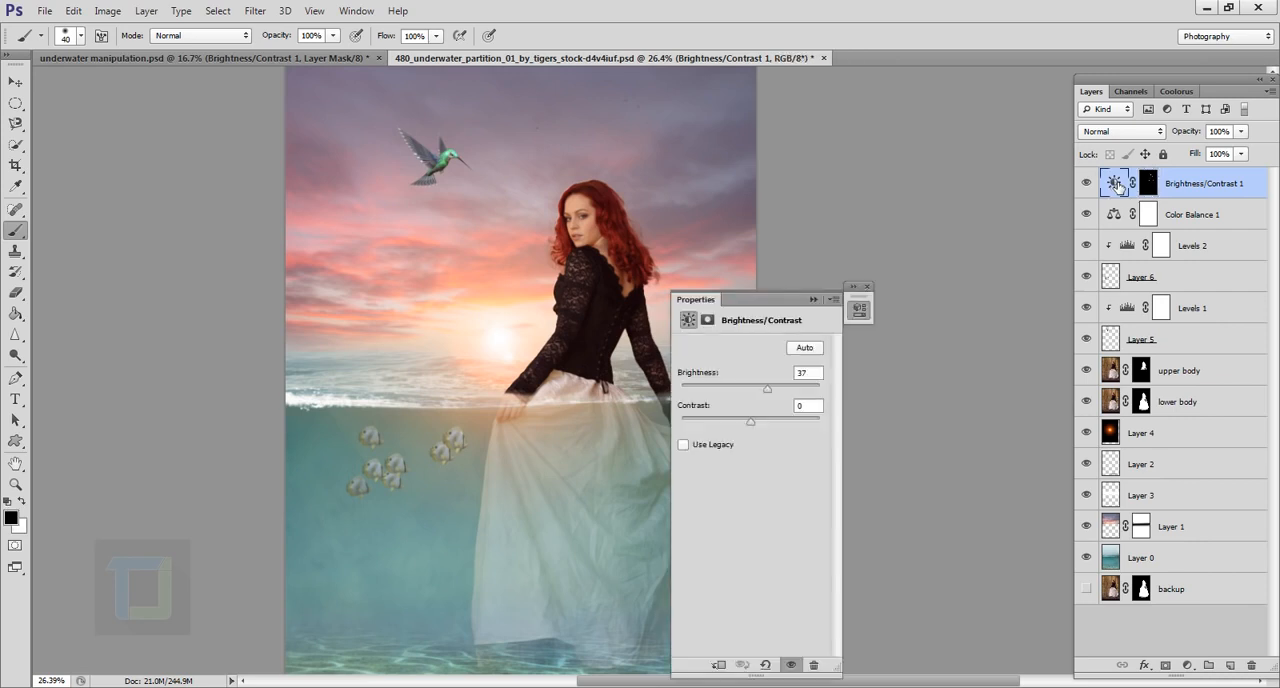
{"action": "mouse_move", "coordinate": [769, 389]}
{"action": "left_mouse_down"}
{"action": "mouse_move", "coordinate": [794, 398]}
{"action": "mouse_move", "coordinate": [781, 396]}
{"action": "left_mouse_up"}
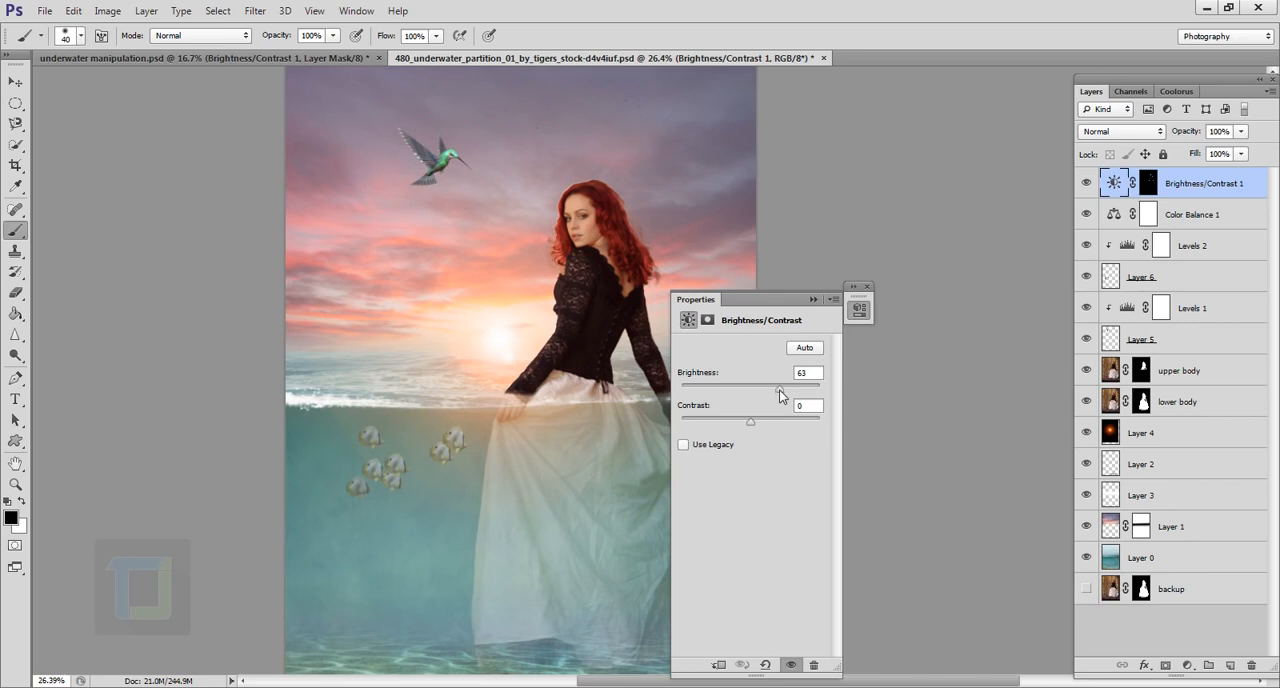
{"action": "left_click", "coordinate": [816, 300]}
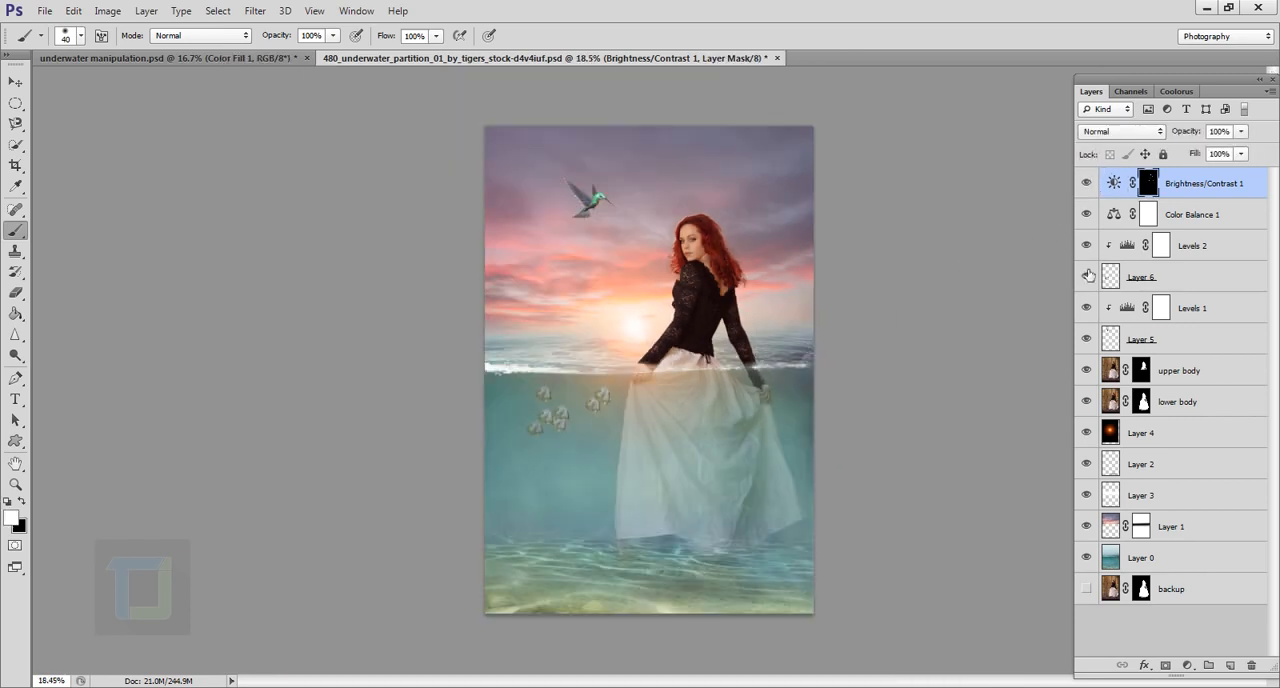
Step: Add a Solid Color fill layer above Brightness/Contrast with the color 784708
{"action": "left_click", "coordinate": [1188, 665]}
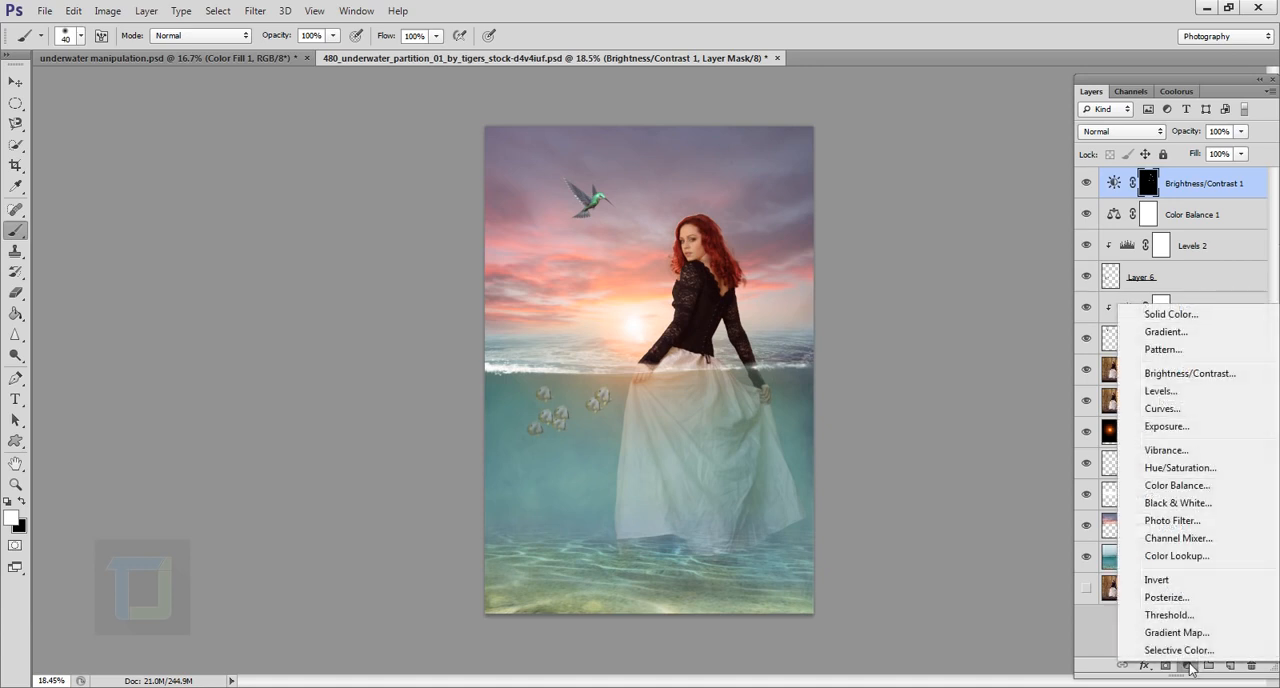
{"action": "left_click", "coordinate": [1166, 315]}
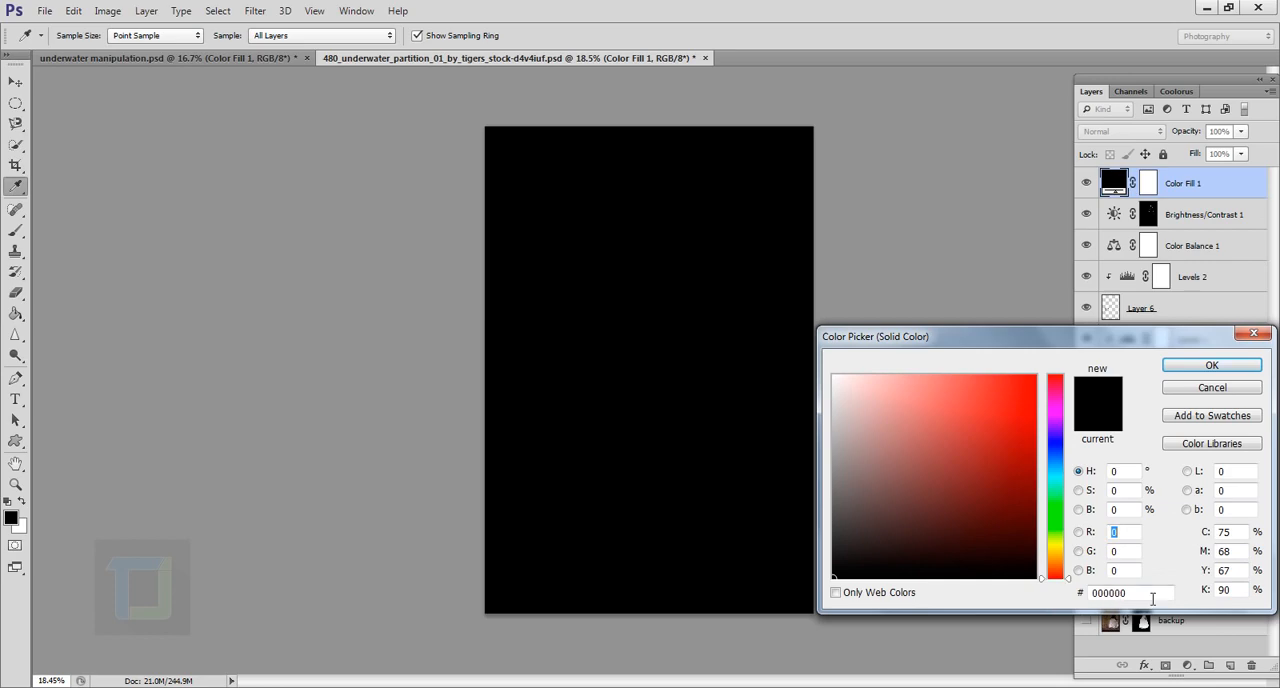
{"action": "left_click", "coordinate": [1150, 593]}
{"action": "type", "text": "784708"}
{"action": "left_click_drag", "start_coordinate": [1024, 337], "coordinate": [888, 227]}
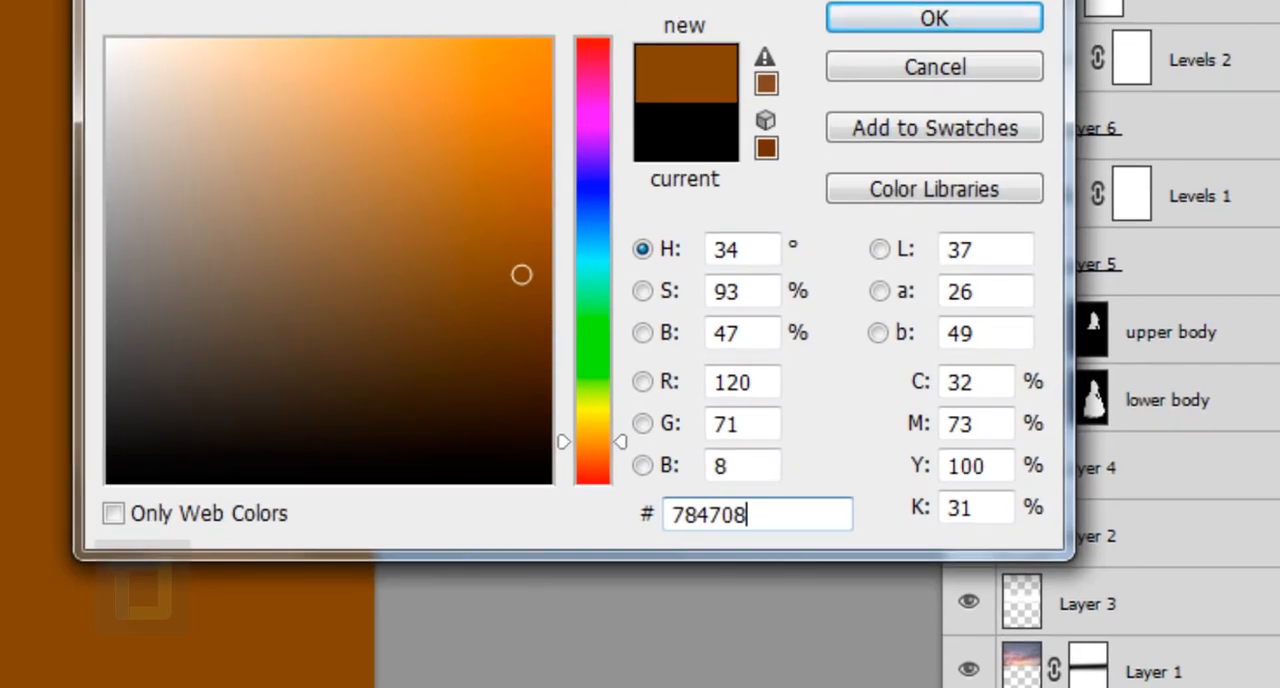
{"action": "left_click_drag", "start_coordinate": [720, 2], "coordinate": [933, 40]}
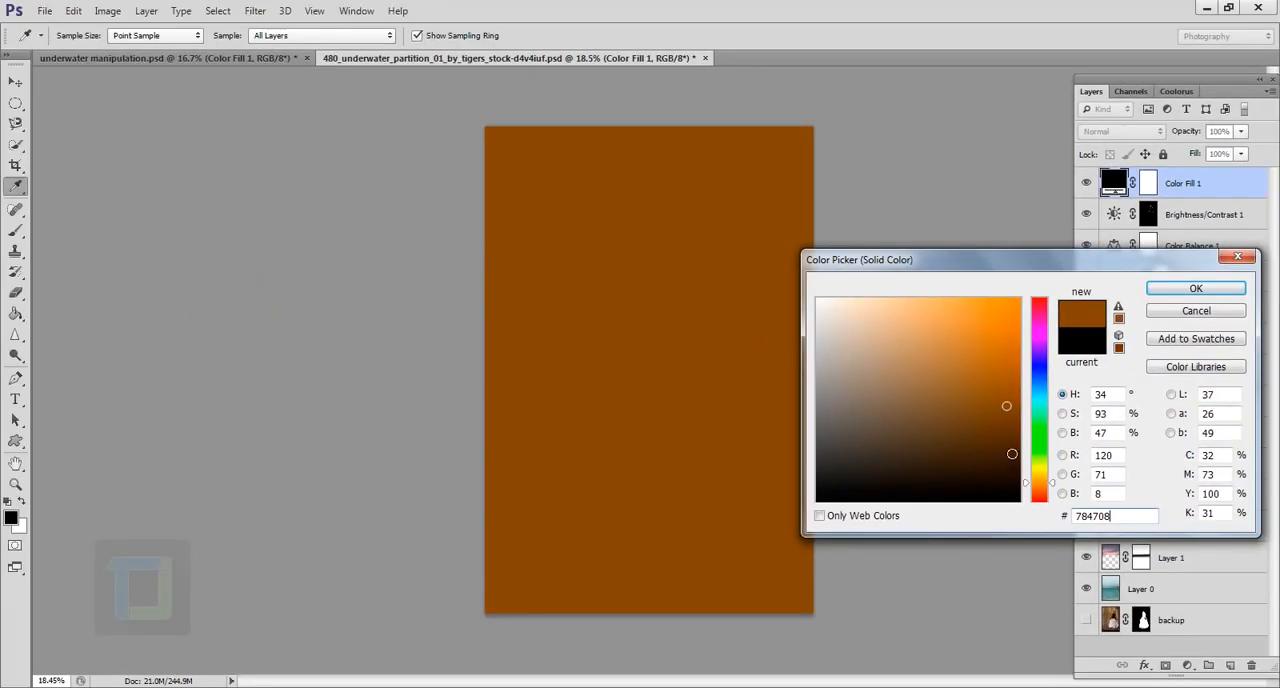
{"action": "left_click", "coordinate": [1171, 290]}
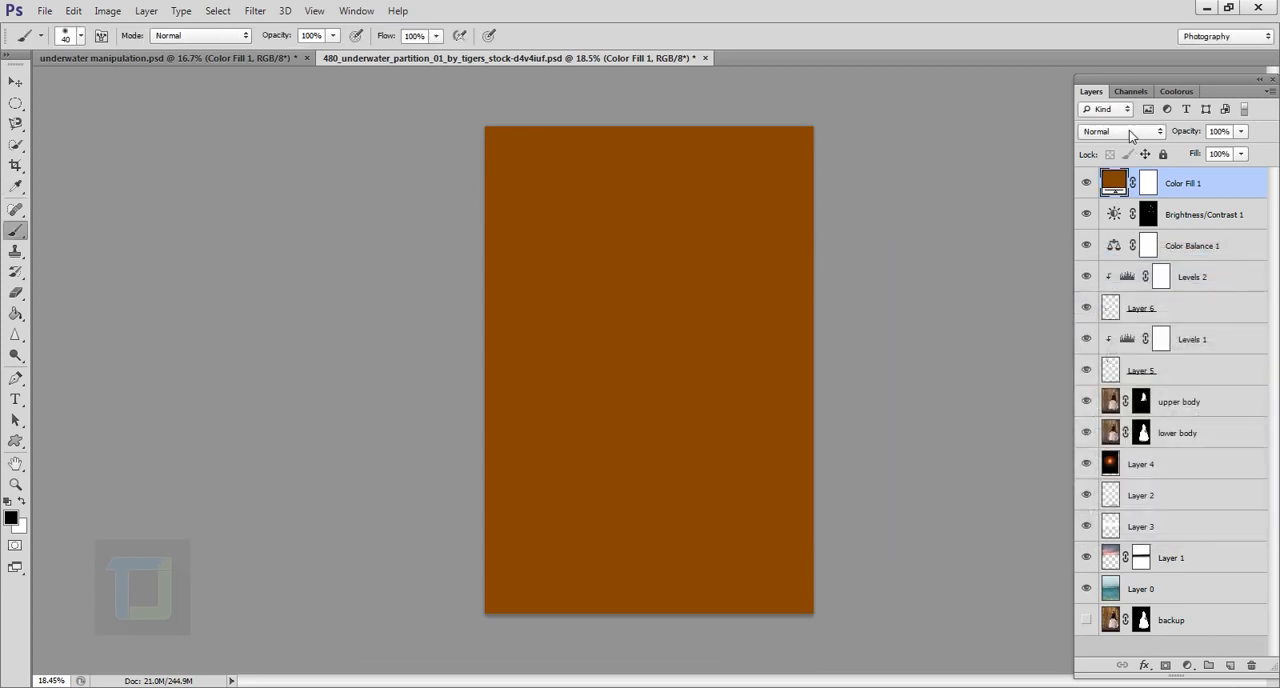
Step: Set the Color Fill layer's blend mode to Color Dodge and invert its mask to black
{"action": "left_click", "coordinate": [1129, 131]}
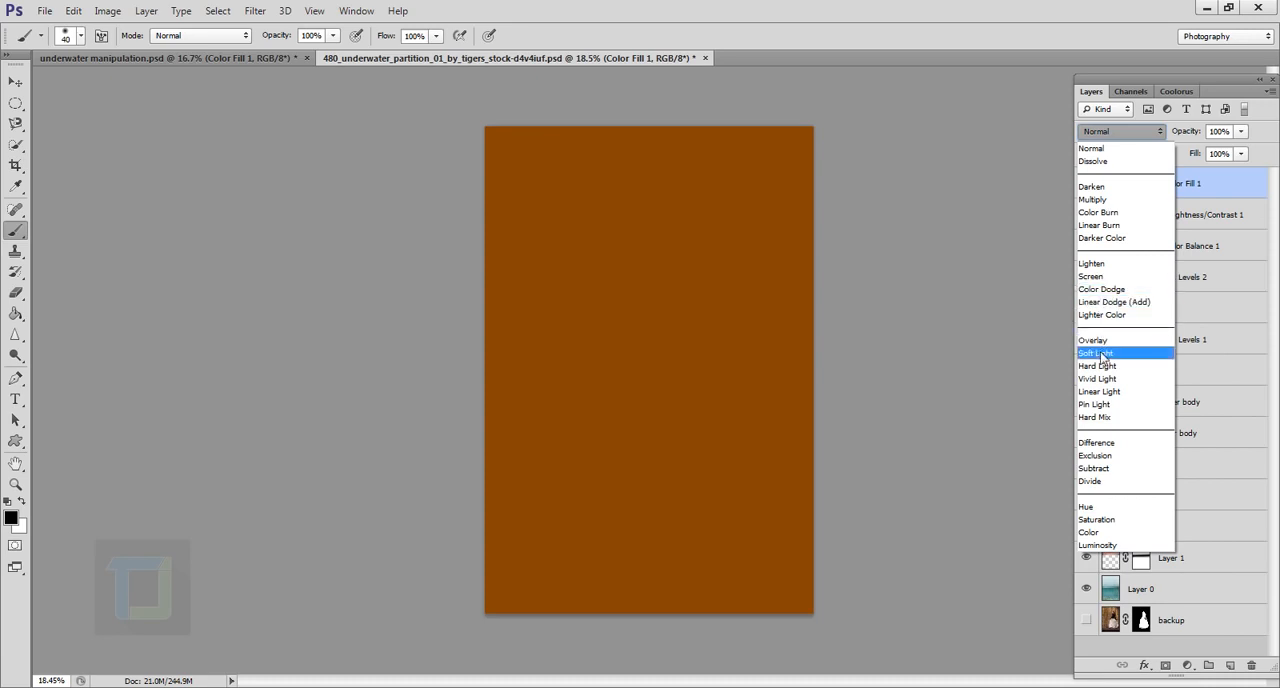
{"action": "left_click", "coordinate": [1100, 289]}
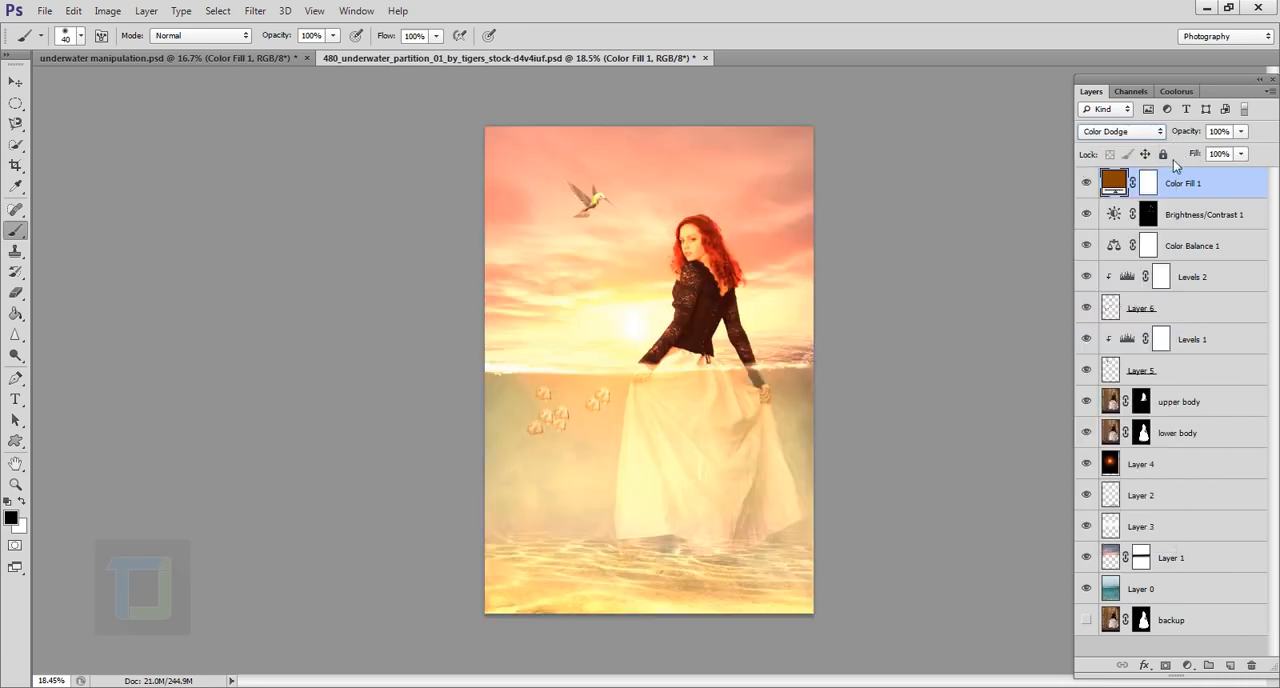
{"action": "left_click", "coordinate": [1154, 183]}
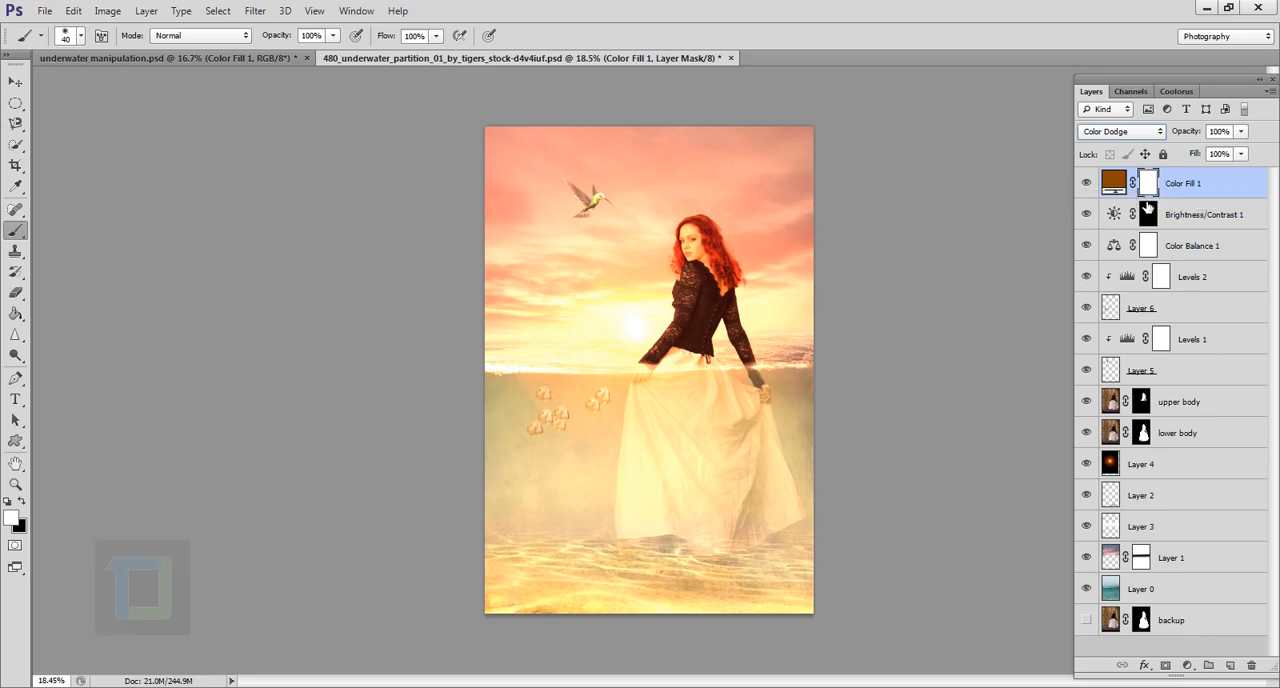
{"action": "key", "text": "ctrl+i"}
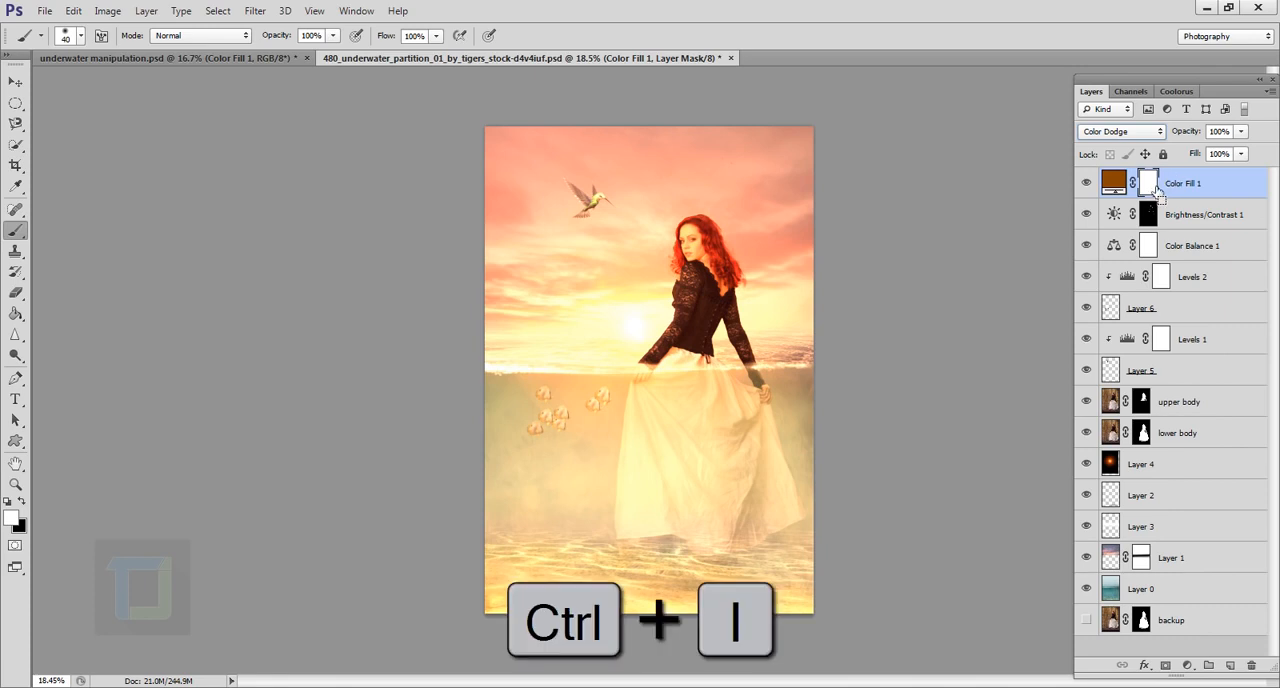
{"action": "key", "text": "ctrl+i"}
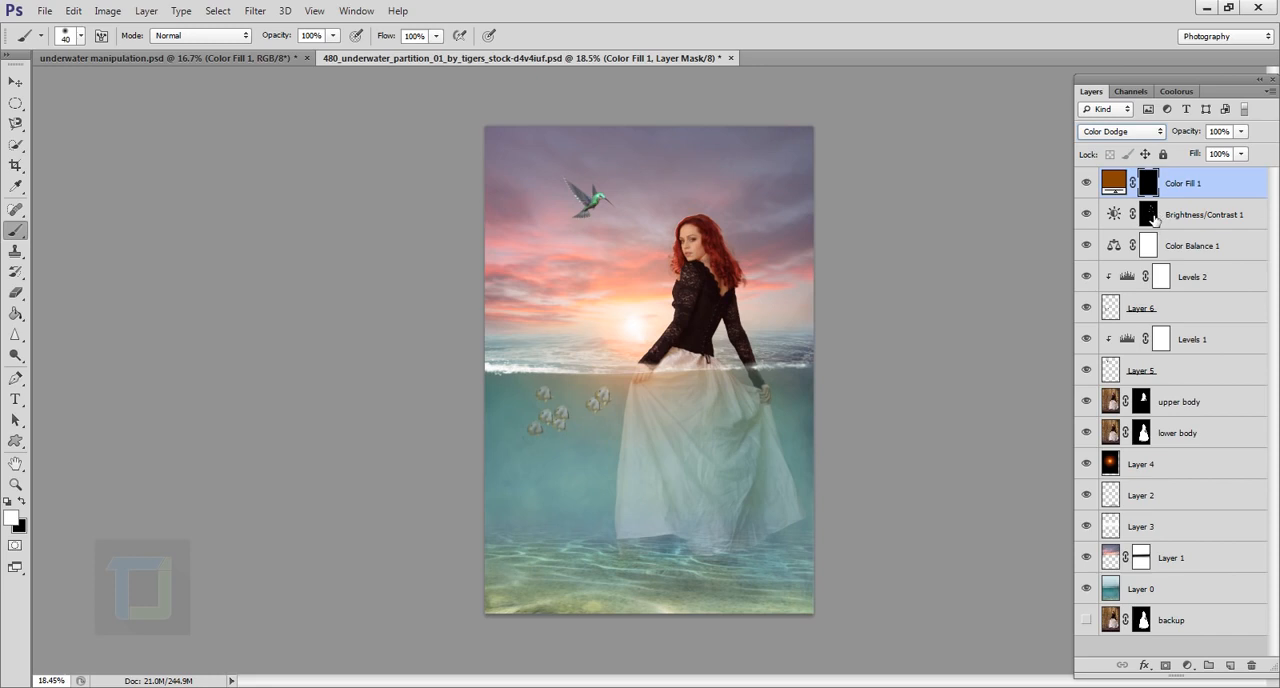
Step: Replace the Color Fill layer's mask with a copy of the Brightness/Contrast mask
{"action": "key", "text": "alt"}
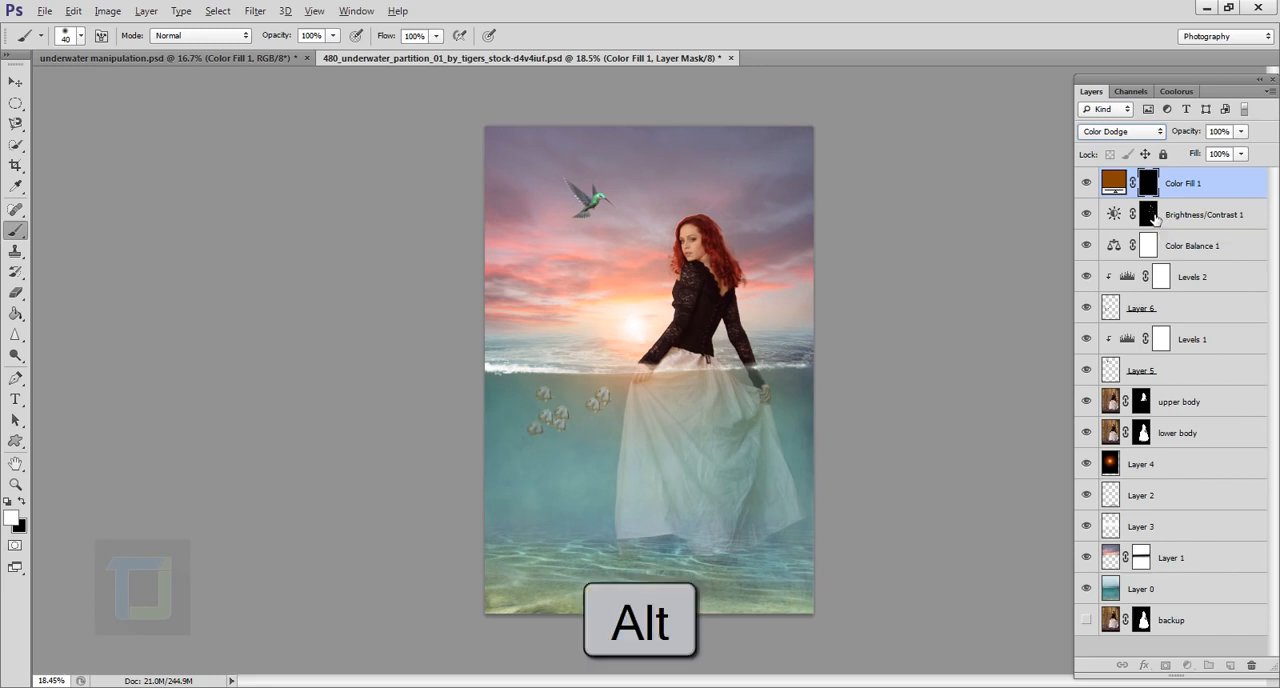
{"action": "left_click_drag", "start_coordinate": [1154, 219], "coordinate": [1152, 192]}
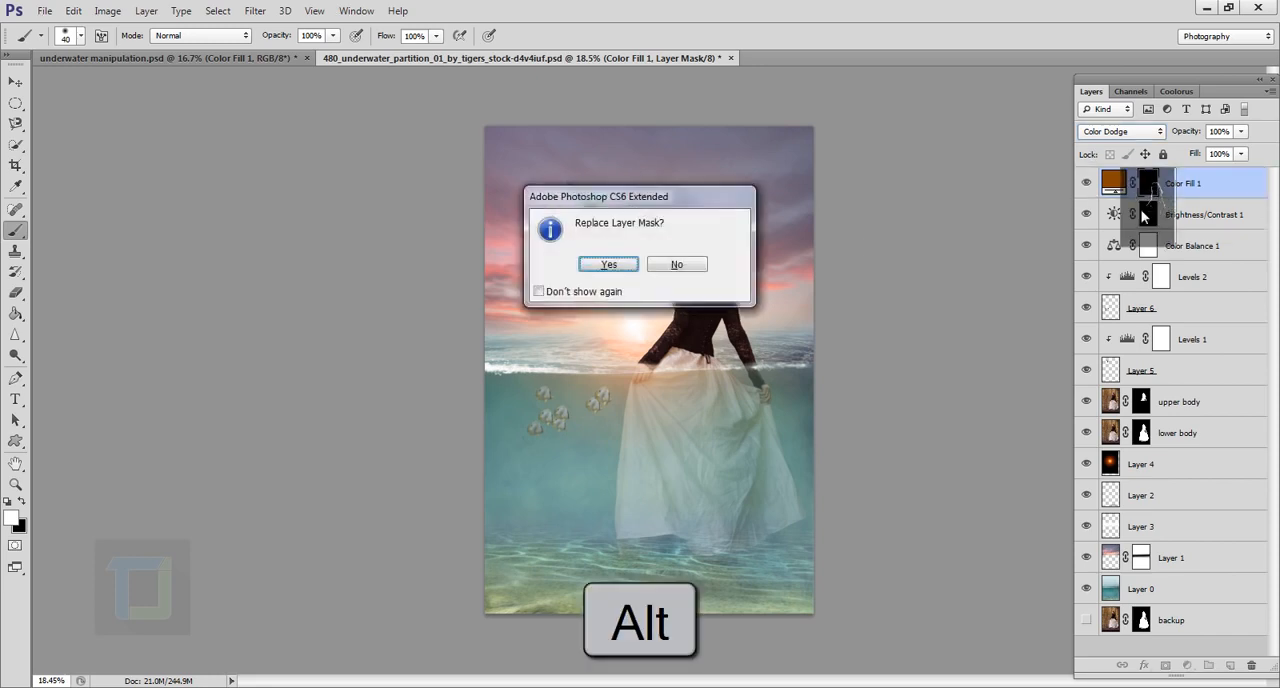
{"action": "left_click", "coordinate": [610, 264]}
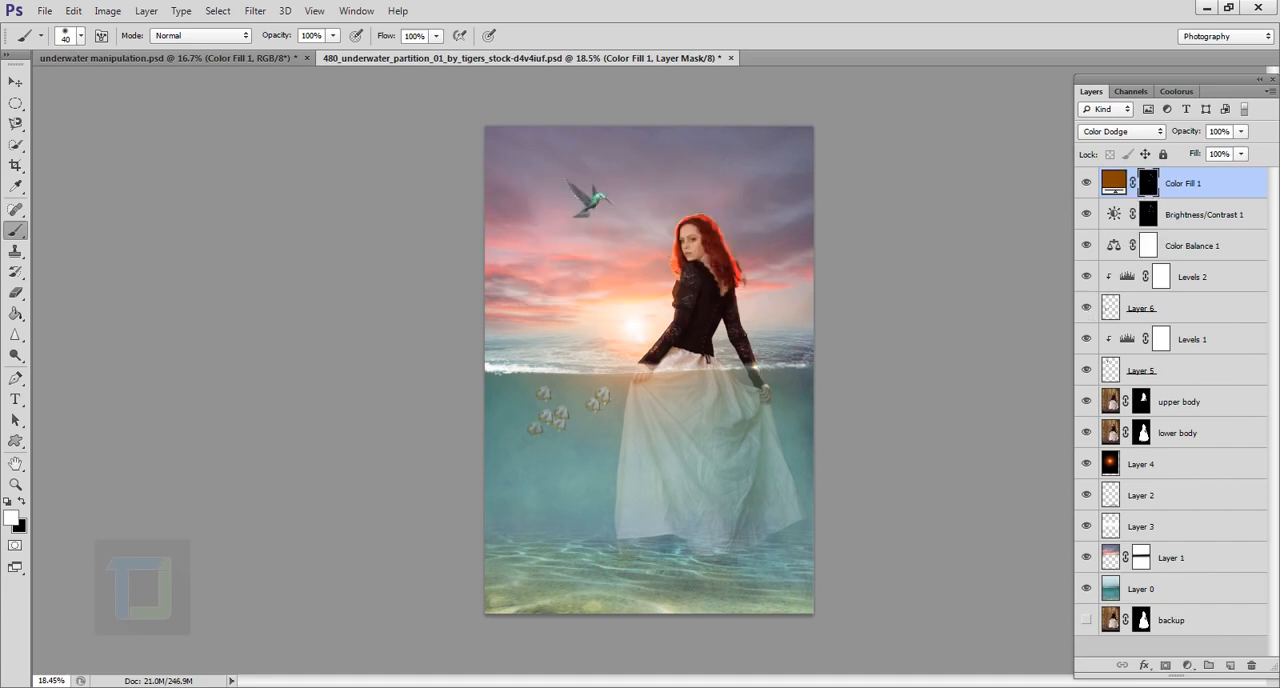
Step: Apply a Gaussian Blur with an 8.0 pixel radius to the Color Fill layer's mask
{"action": "scroll", "coordinate": [723, 333], "scroll_direction": "up", "scroll_amount": 5}
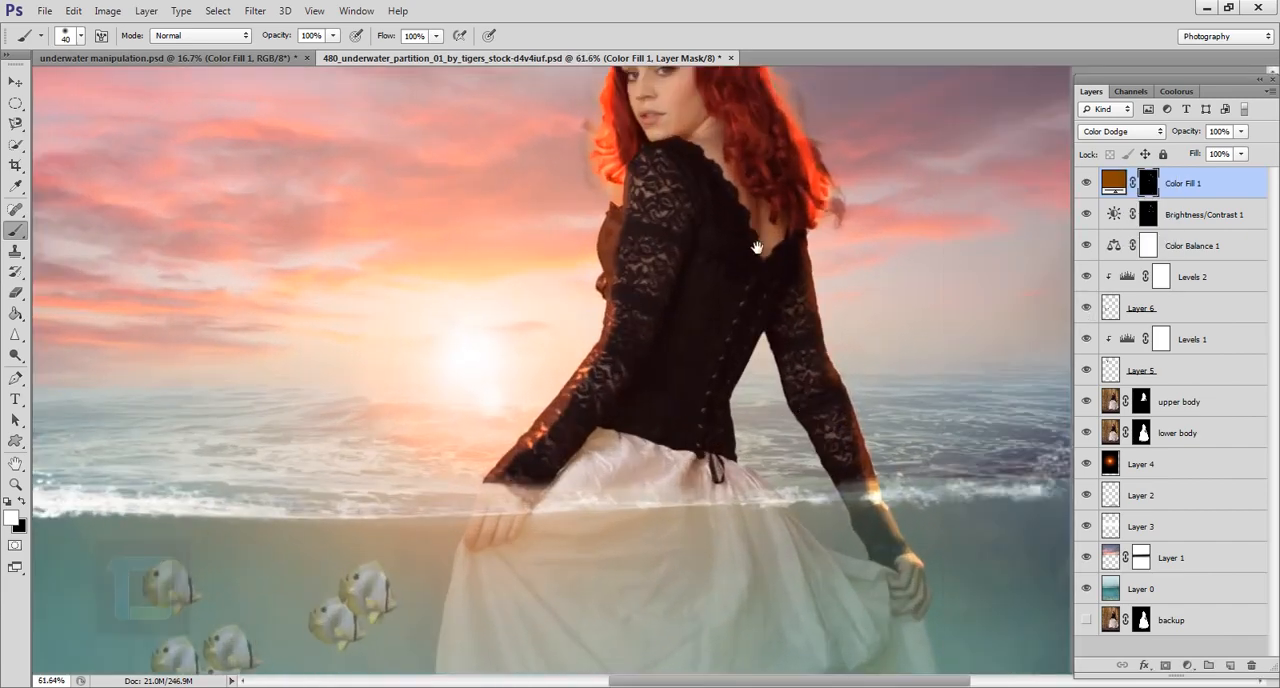
{"action": "left_click_drag", "start_coordinate": [757, 246], "coordinate": [778, 382]}
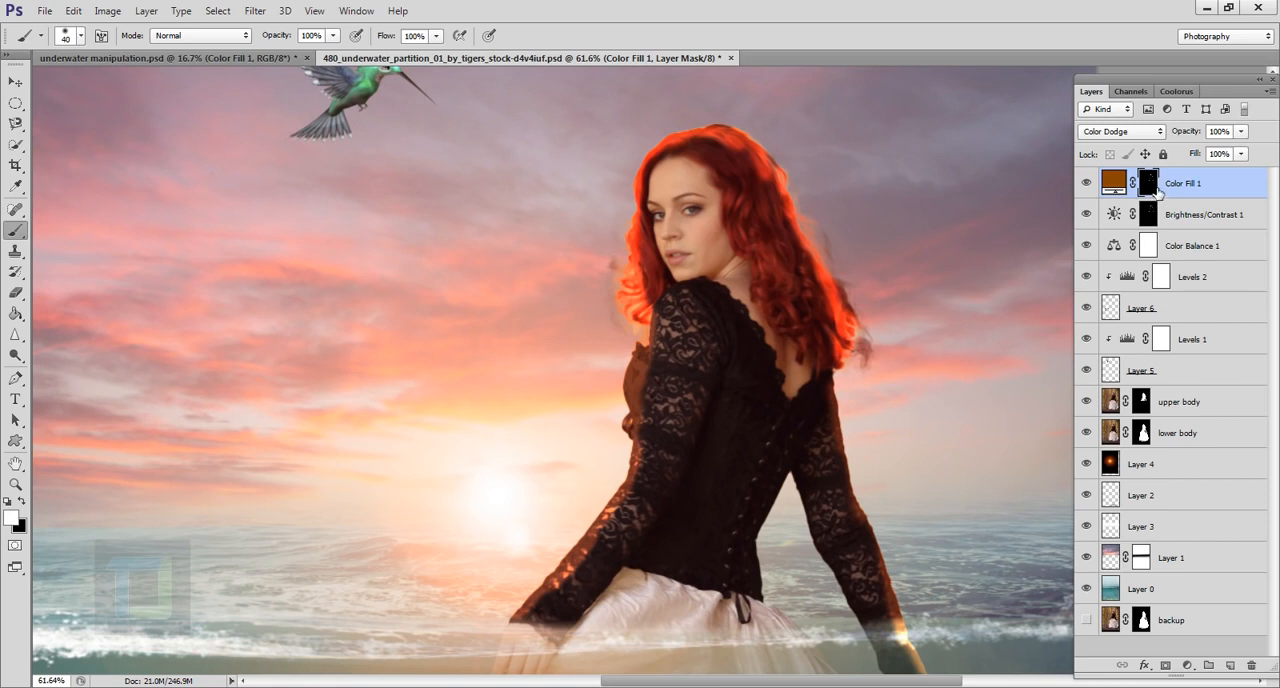
{"action": "left_click", "coordinate": [255, 11]}
{"action": "mouse_move", "coordinate": [262, 172]}
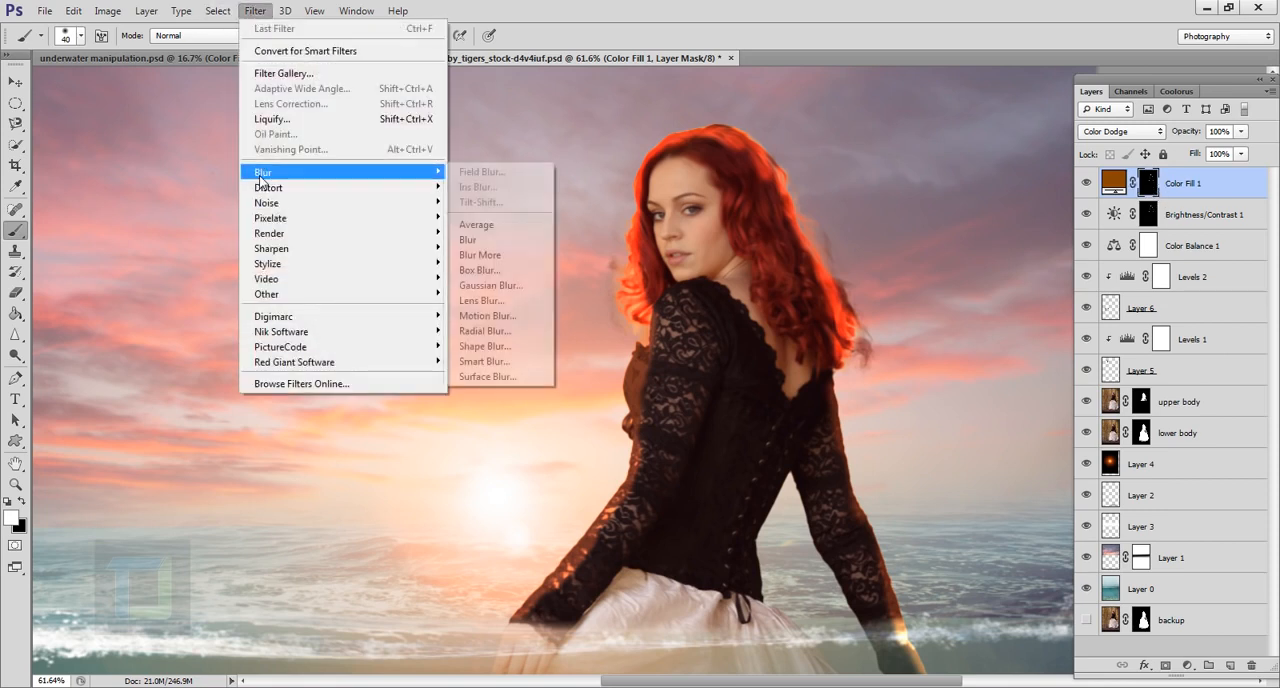
{"action": "left_click", "coordinate": [490, 286]}
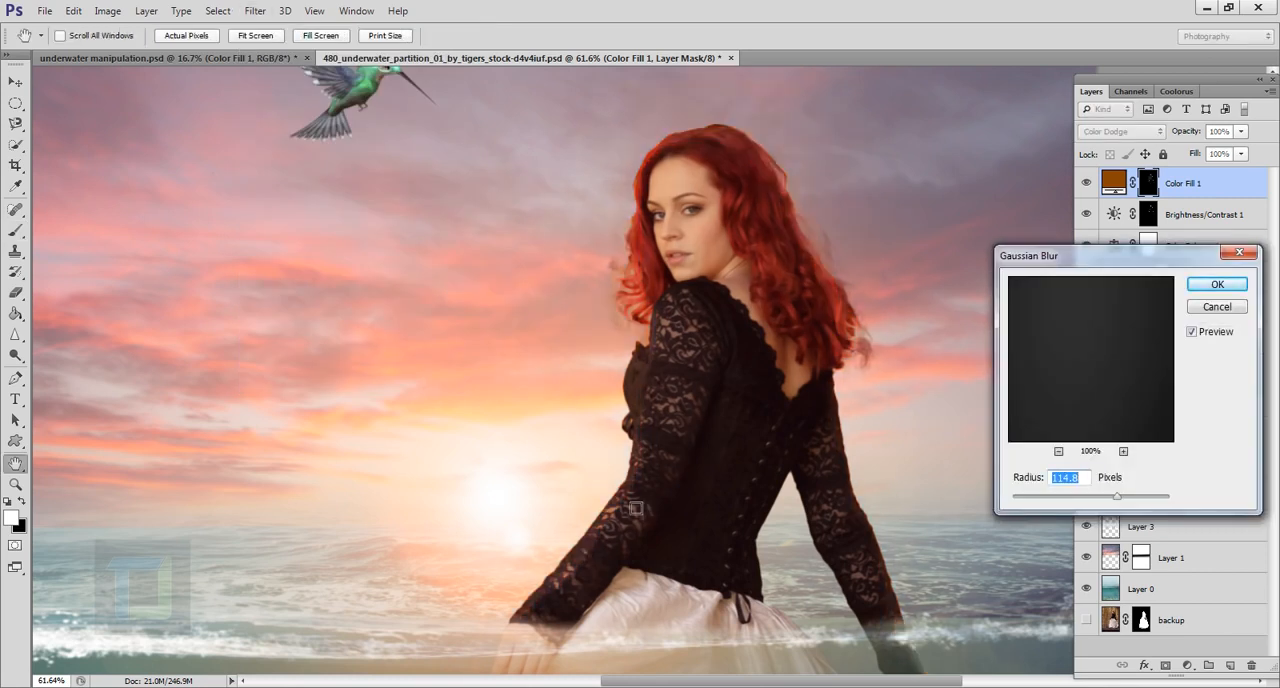
{"action": "left_click_drag", "start_coordinate": [1117, 496], "coordinate": [1069, 505]}
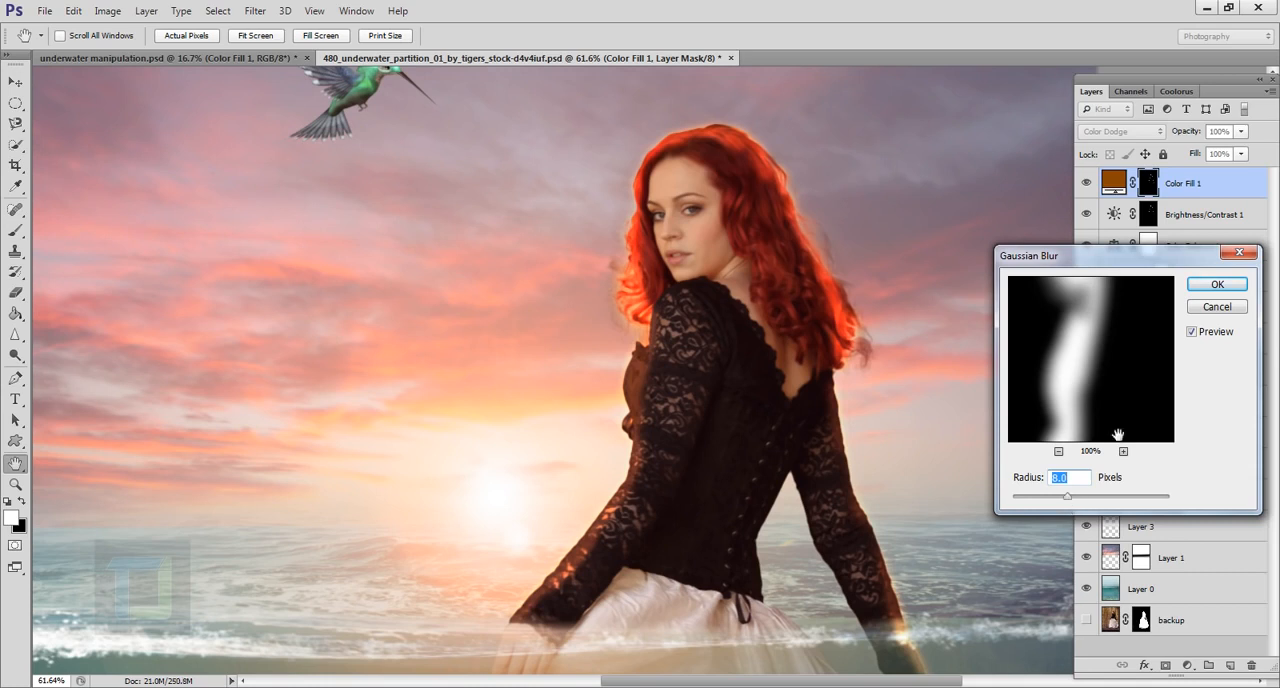
{"action": "left_click", "coordinate": [1196, 284]}
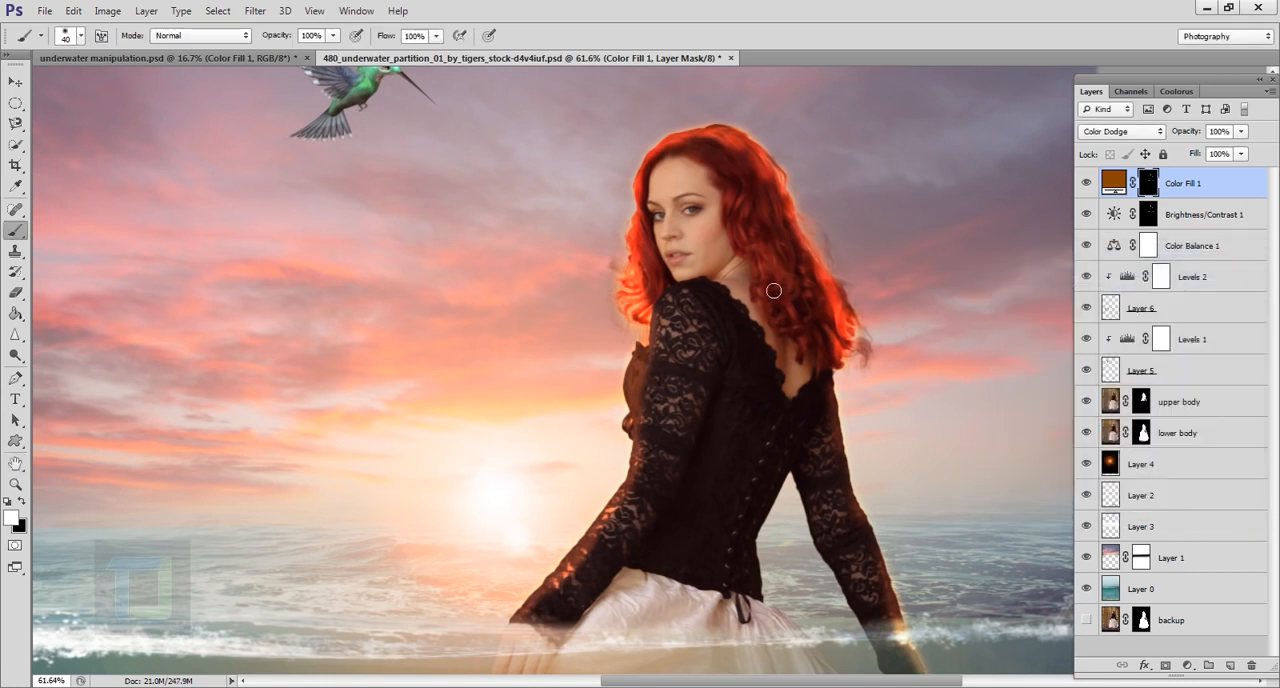
Step: Lower the Color Fill layer's opacity to 39% and check the glow along the model's edges
{"action": "left_click", "coordinate": [1242, 132]}
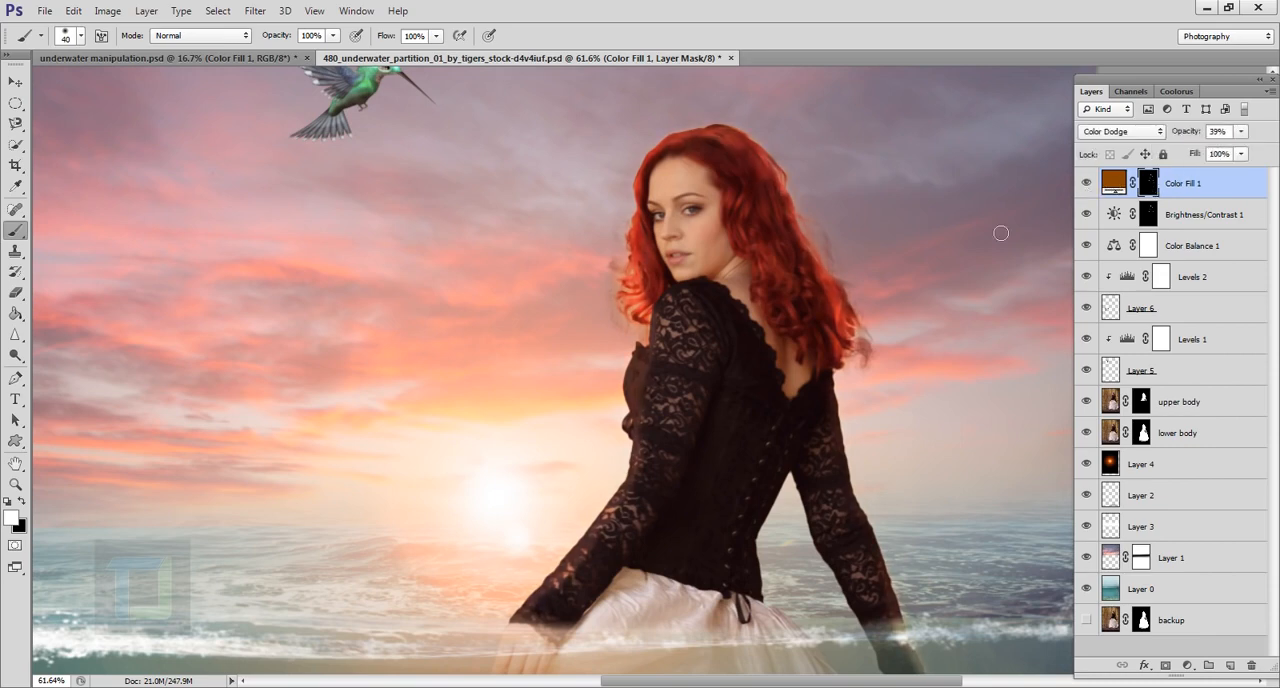
{"action": "left_click_drag", "start_coordinate": [670, 308], "coordinate": [716, 141]}
{"action": "left_click_drag", "start_coordinate": [579, 474], "coordinate": [603, 466]}
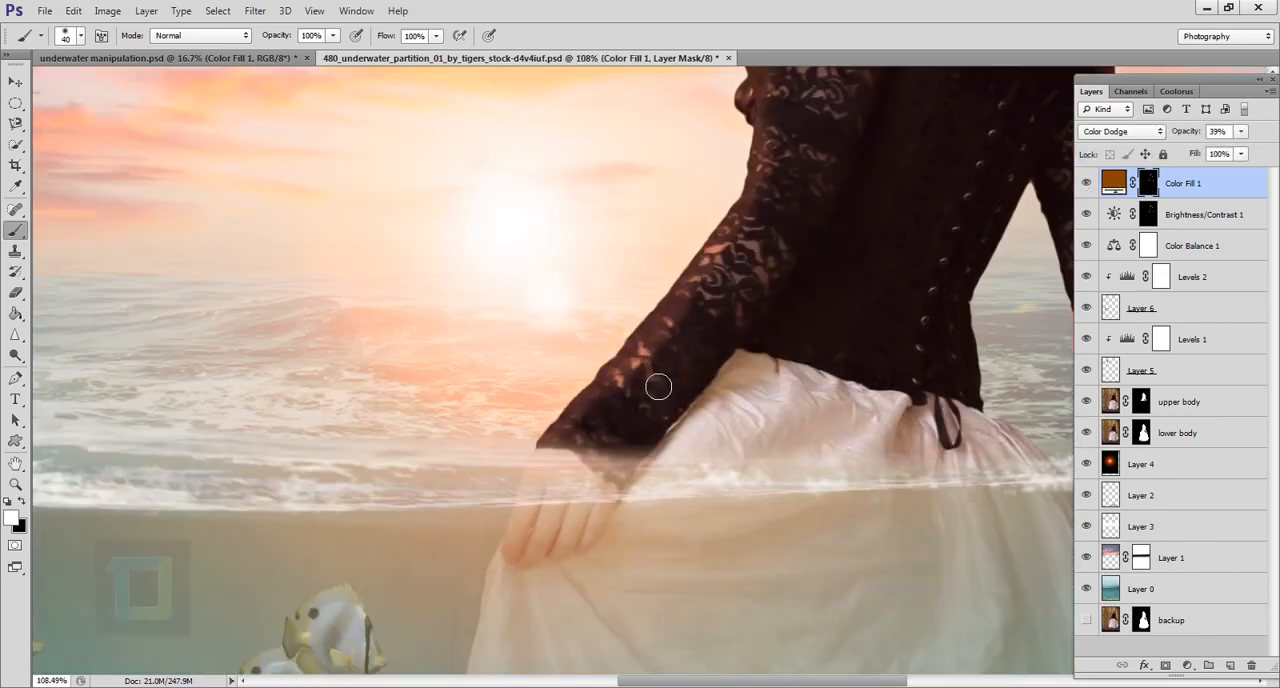
Step: Apply a Gaussian Blur with a 30.5 pixel radius to the Color Fill 1 layer's mask
{"action": "left_click", "coordinate": [255, 11]}
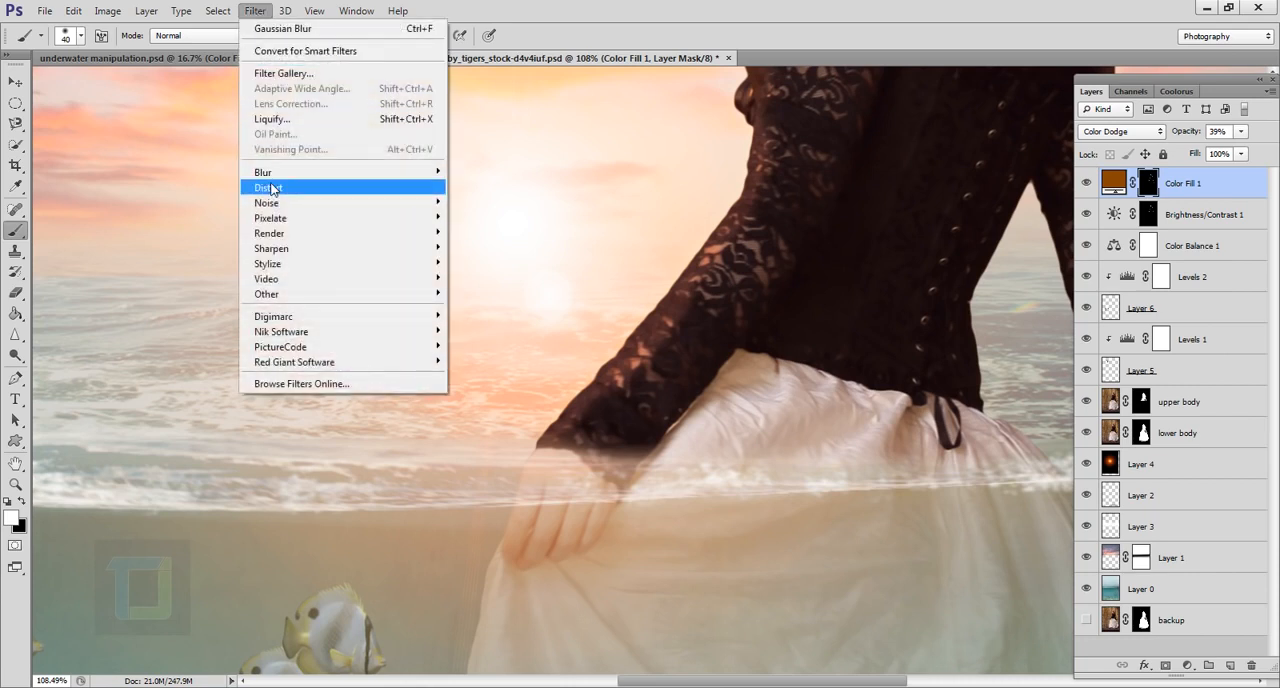
{"action": "mouse_move", "coordinate": [269, 173]}
{"action": "left_click", "coordinate": [497, 283]}
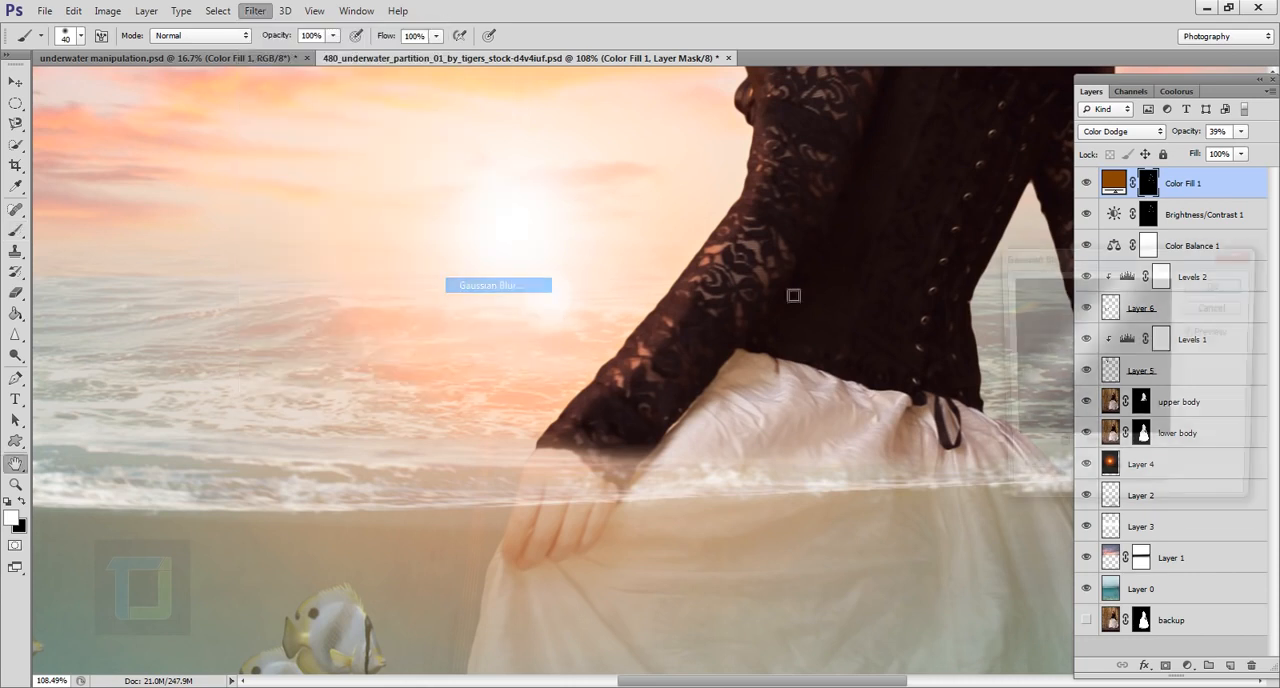
{"action": "left_click", "coordinate": [669, 350]}
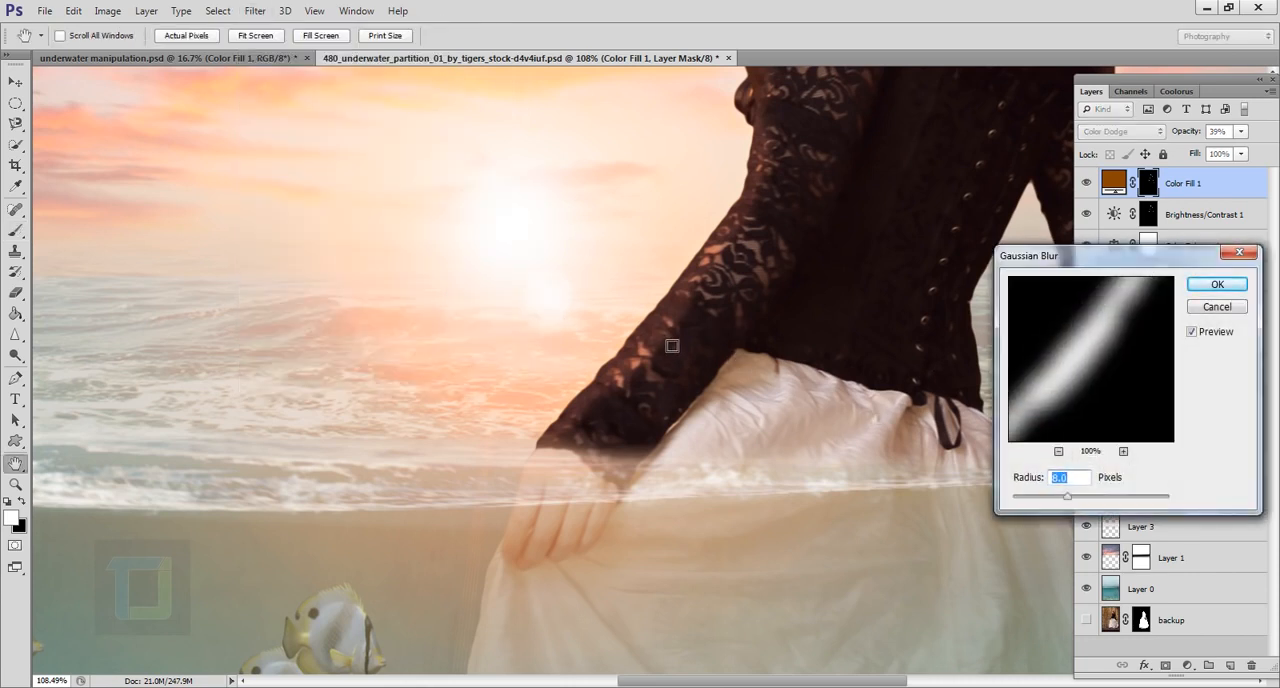
{"action": "left_click_drag", "start_coordinate": [1067, 497], "coordinate": [1089, 502]}
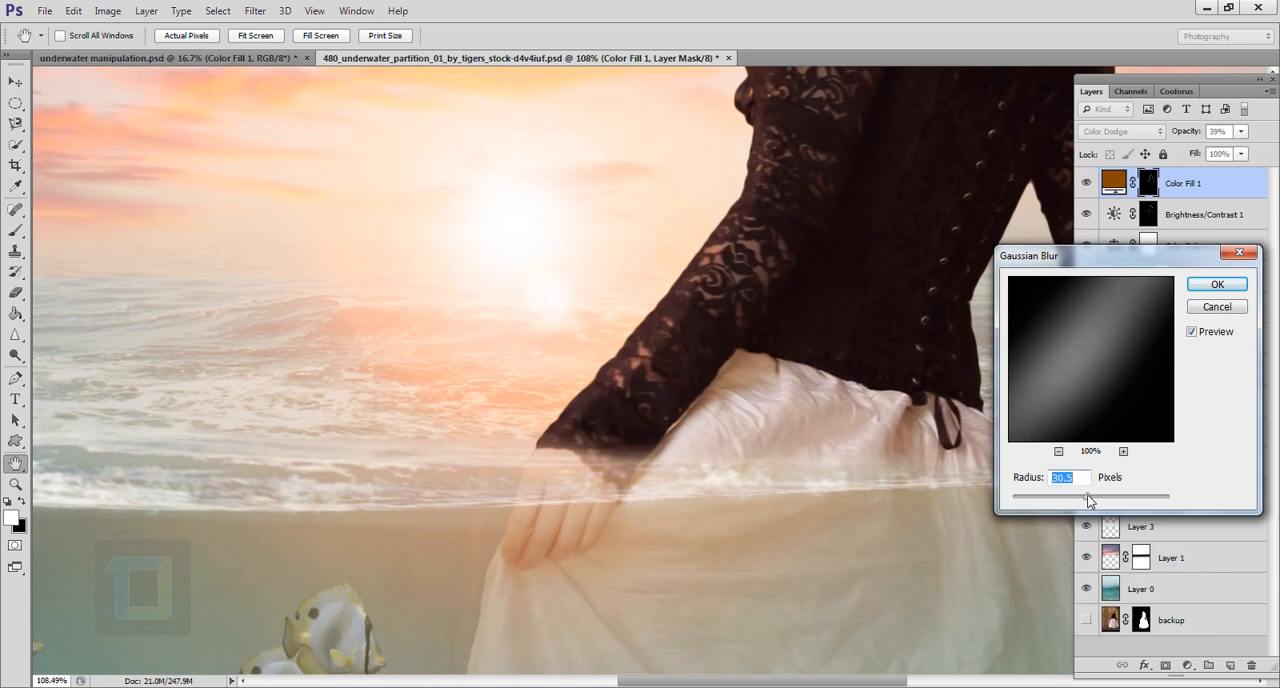
{"action": "left_click", "coordinate": [1214, 286]}
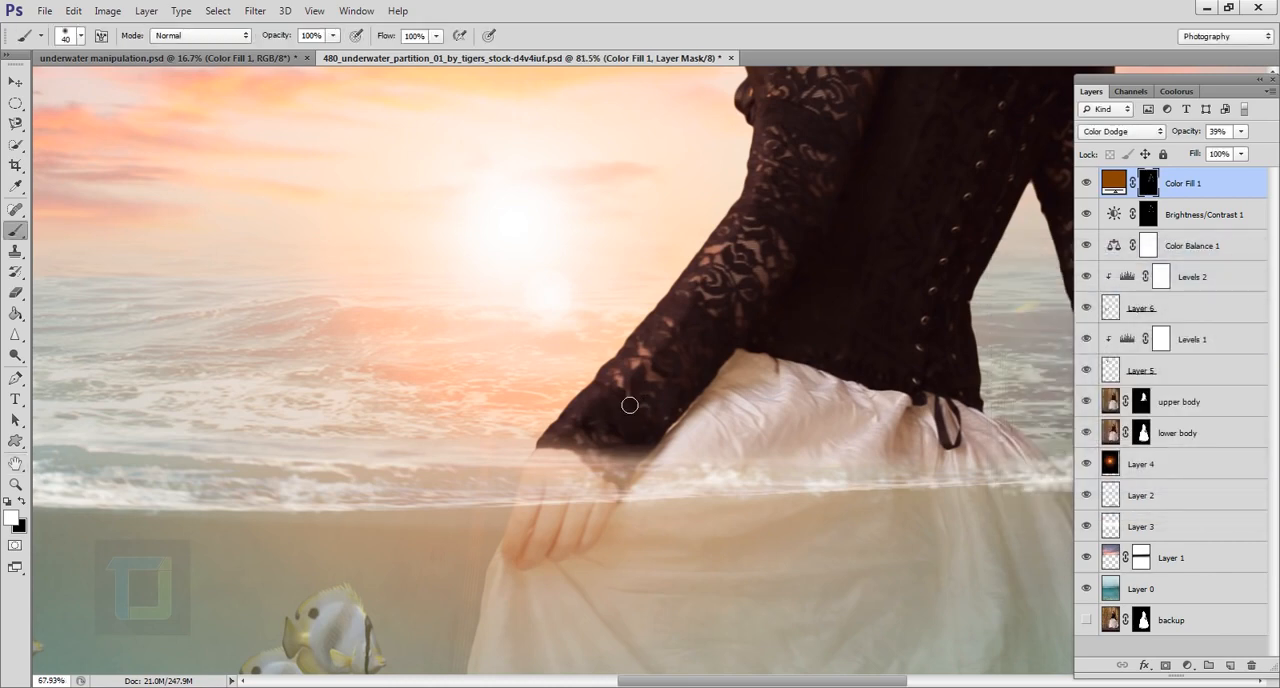
Step: Compare the whole image with and without the Color Fill 1 layer's glow
{"action": "key", "text": "ctrl+0"}
{"action": "scroll", "coordinate": [907, 287], "scroll_direction": "down", "scroll_amount": 4}
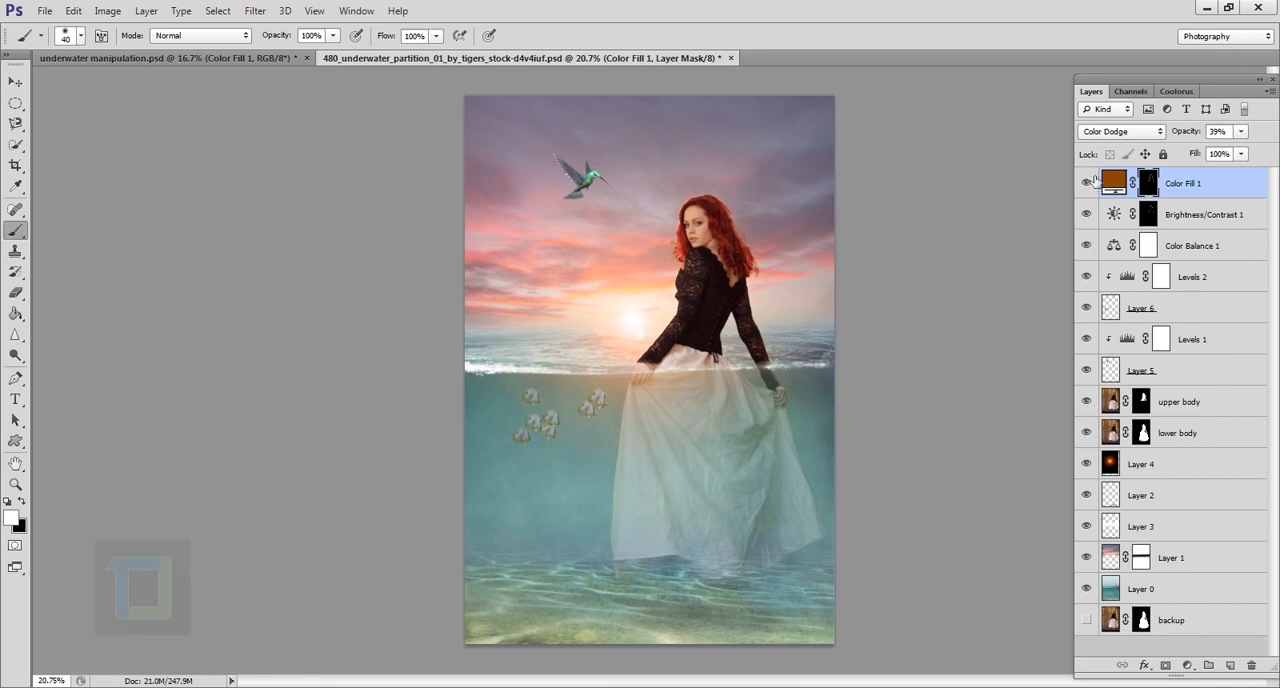
{"action": "left_click", "coordinate": [1094, 183]}
{"action": "left_click", "coordinate": [1094, 183]}
{"action": "left_click", "coordinate": [1094, 183]}
{"action": "left_click", "coordinate": [1094, 183]}
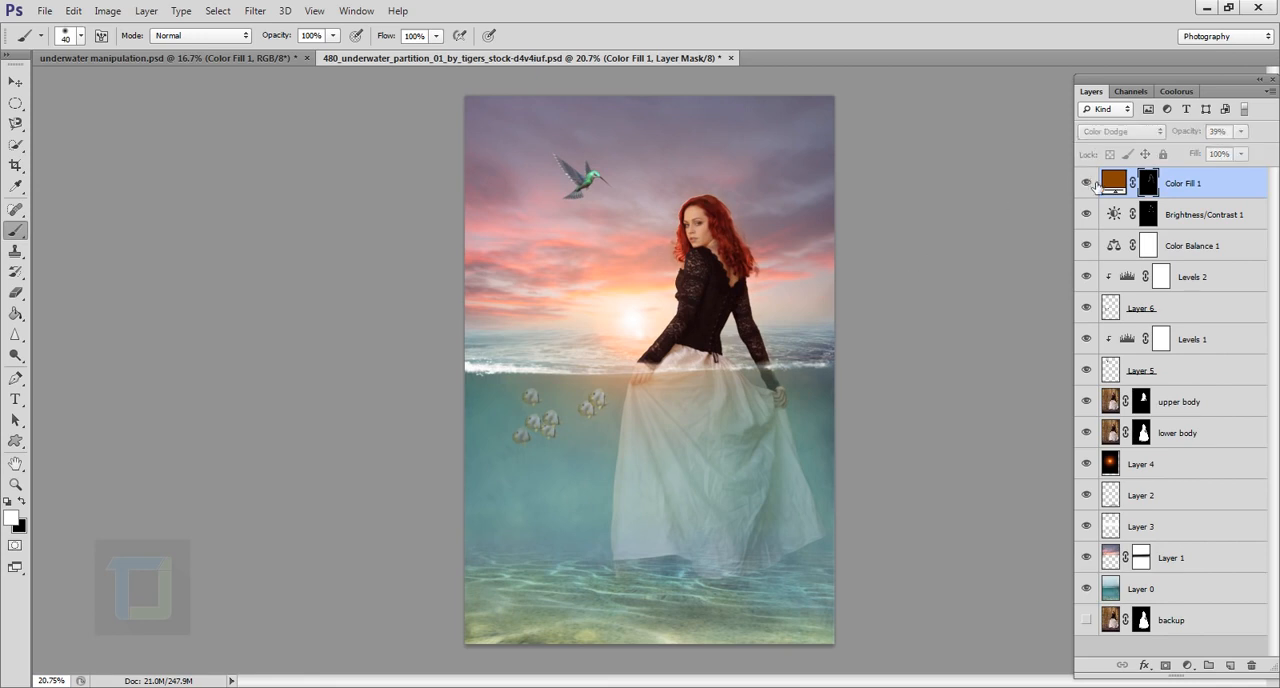
{"action": "scroll", "coordinate": [673, 284], "scroll_direction": "up", "scroll_amount": 9}
{"action": "scroll", "coordinate": [724, 205], "scroll_direction": "down", "scroll_amount": 6}
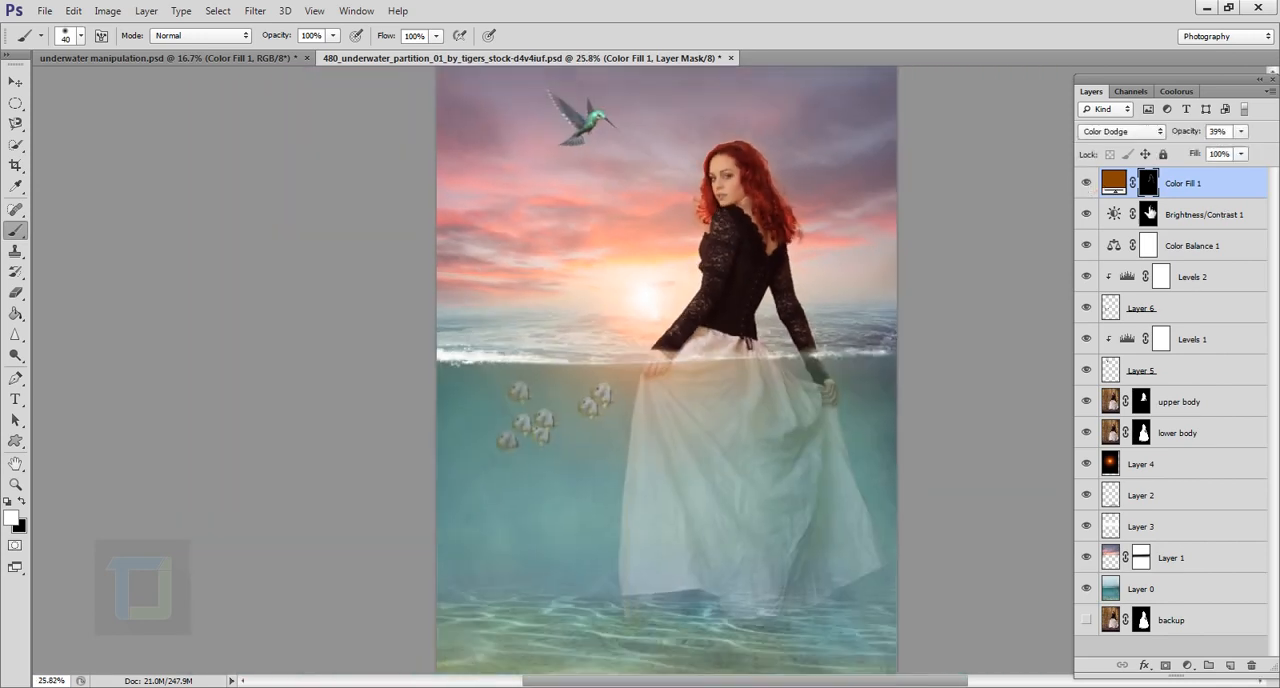
{"action": "left_click", "coordinate": [1090, 192]}
{"action": "left_click", "coordinate": [1090, 190]}
Step: Raise the Color Fill 1 layer's opacity to 51% and check its effect on the whole image
{"action": "left_click", "coordinate": [1113, 182]}
{"action": "mouse_move", "coordinate": [1193, 139]}
{"action": "left_mouse_down"}
{"action": "mouse_move", "coordinate": [1220, 139]}
{"action": "mouse_move", "coordinate": [1203, 139]}
{"action": "left_mouse_up"}
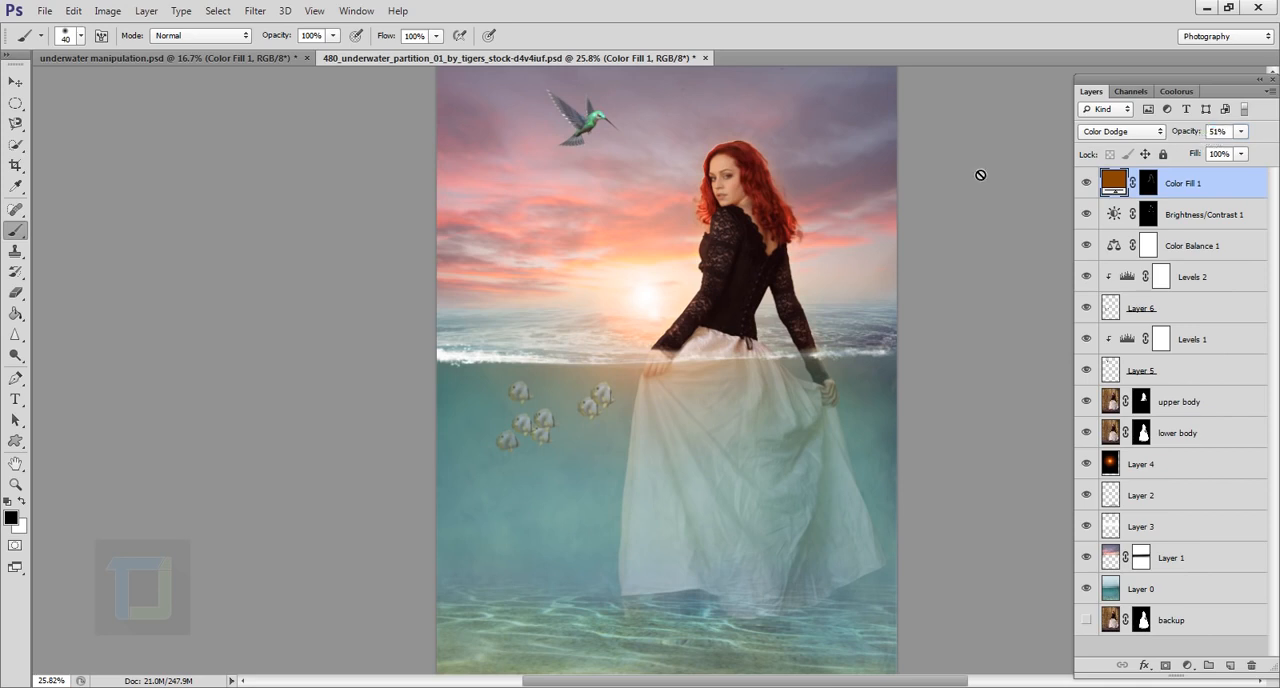
{"action": "mouse_move", "coordinate": [1087, 183]}
{"action": "left_mouse_down"}
{"action": "mouse_move", "coordinate": [1094, 213]}
{"action": "mouse_move", "coordinate": [1087, 183]}
{"action": "left_mouse_up"}
{"action": "scroll", "coordinate": [737, 230], "scroll_direction": "down", "scroll_amount": 1}
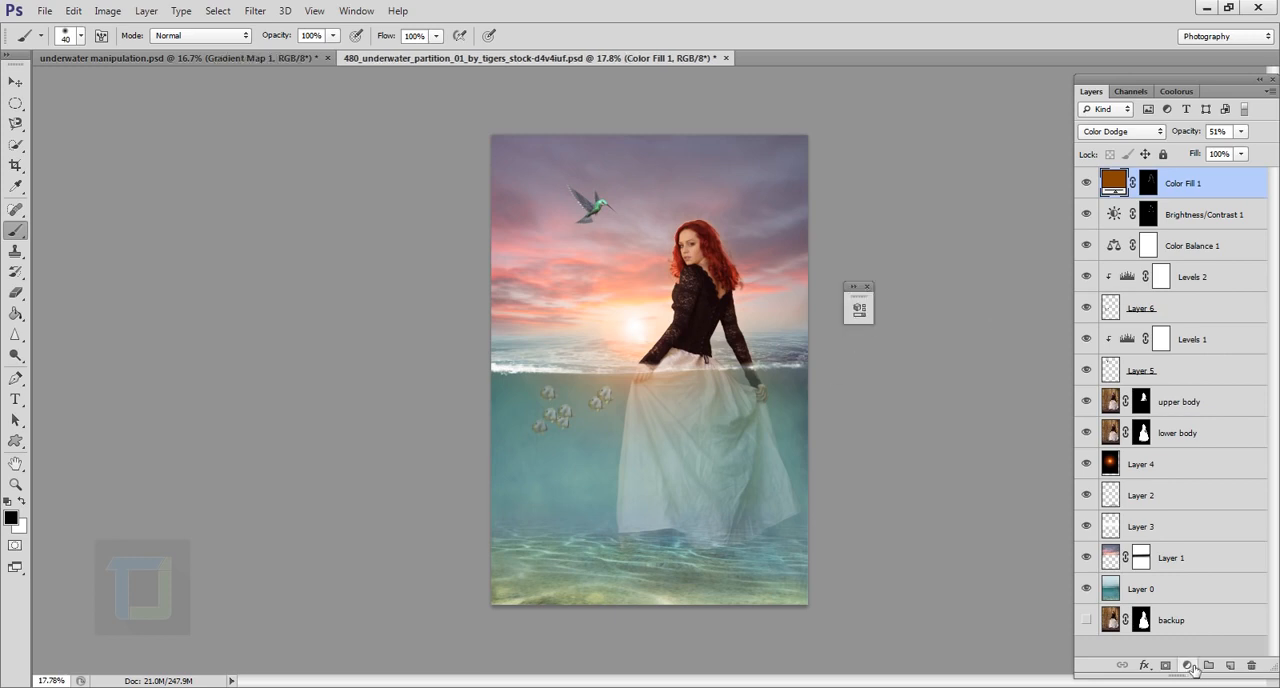
Step: Add a Gradient Map adjustment layer above the Color Fill layer and open its gradient for editing
{"action": "left_click", "coordinate": [1188, 665]}
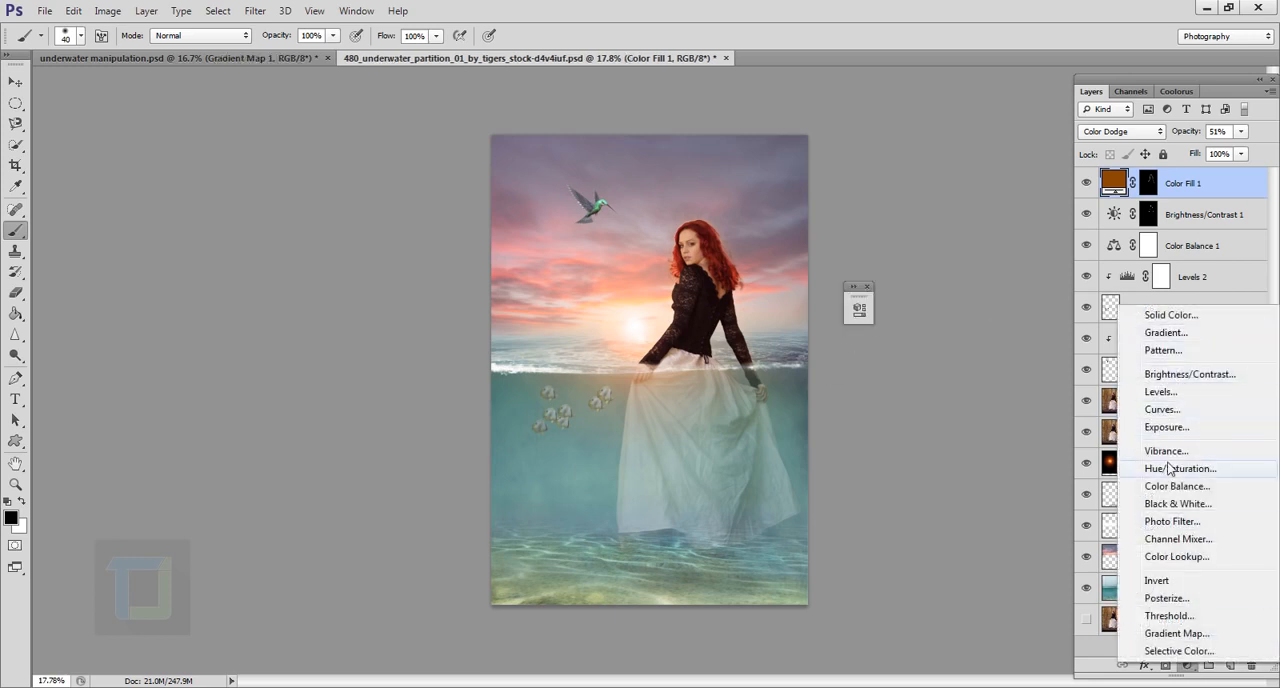
{"action": "left_click", "coordinate": [1177, 633]}
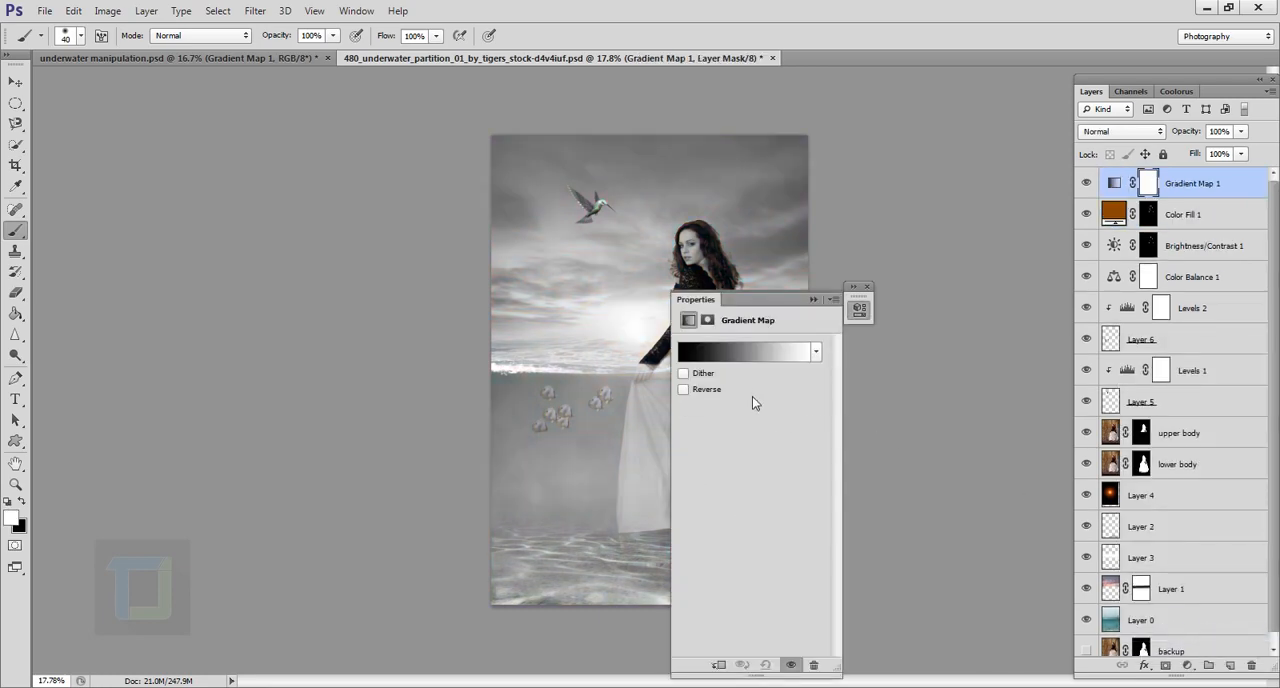
{"action": "left_click", "coordinate": [754, 352]}
{"action": "left_click", "coordinate": [1135, 46]}
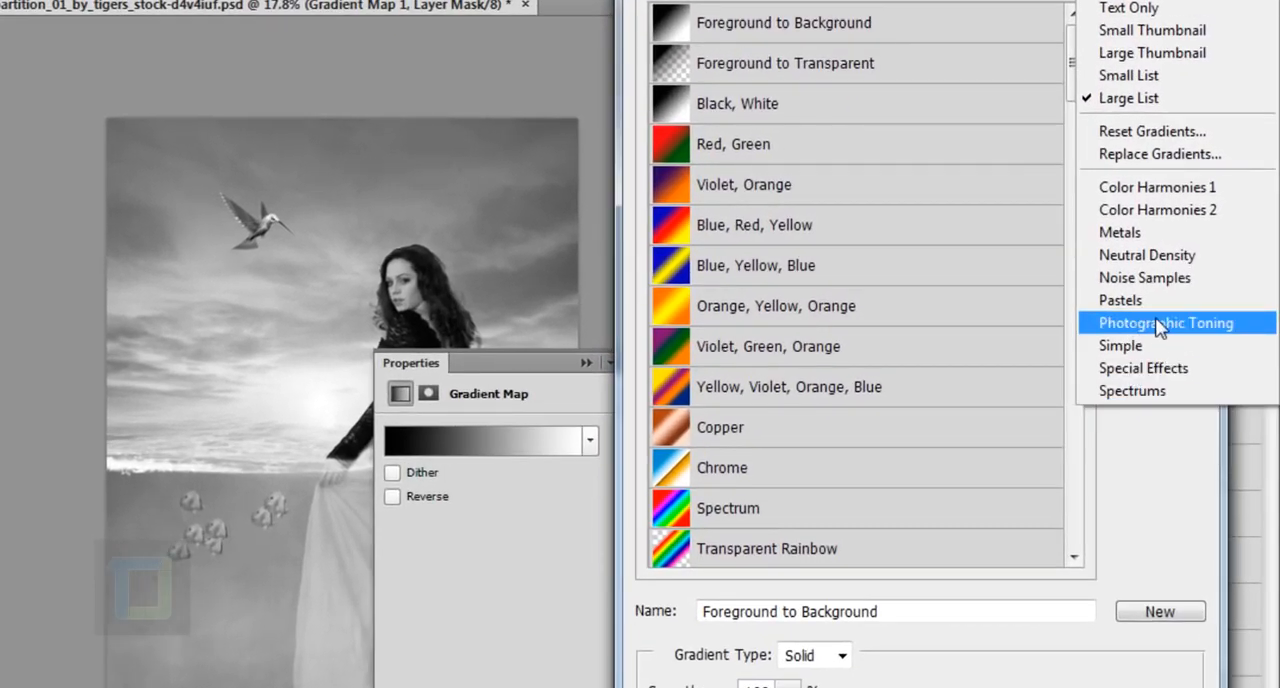
{"action": "left_click", "coordinate": [1158, 322]}
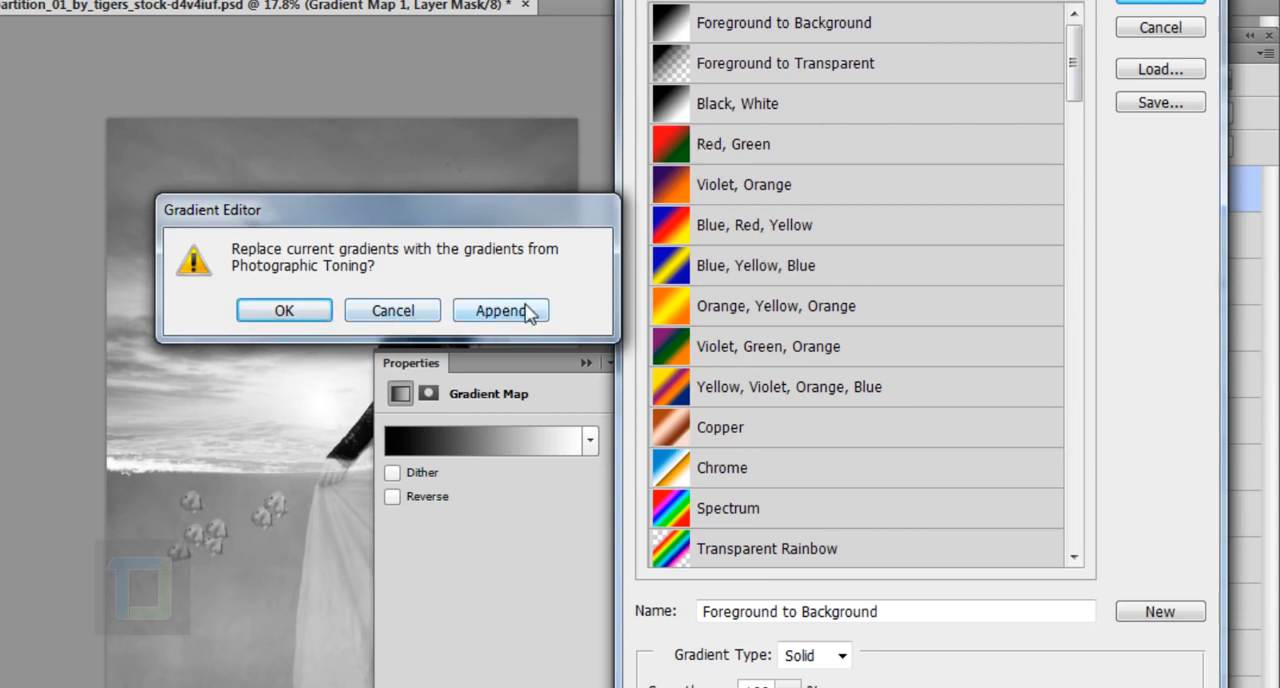
{"action": "left_click", "coordinate": [411, 312]}
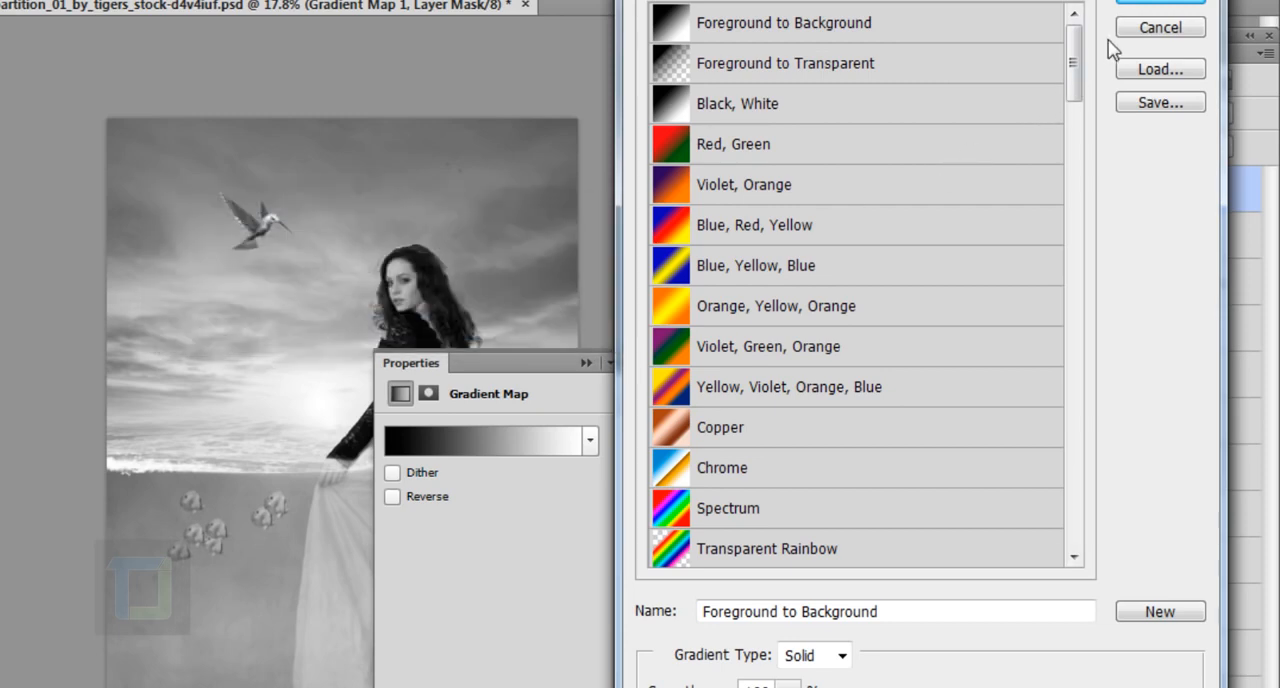
Step: Apply the Gold-Copper preset gradient to the Gradient Map adjustment layer
{"action": "left_click_drag", "start_coordinate": [1072, 65], "coordinate": [1063, 549]}
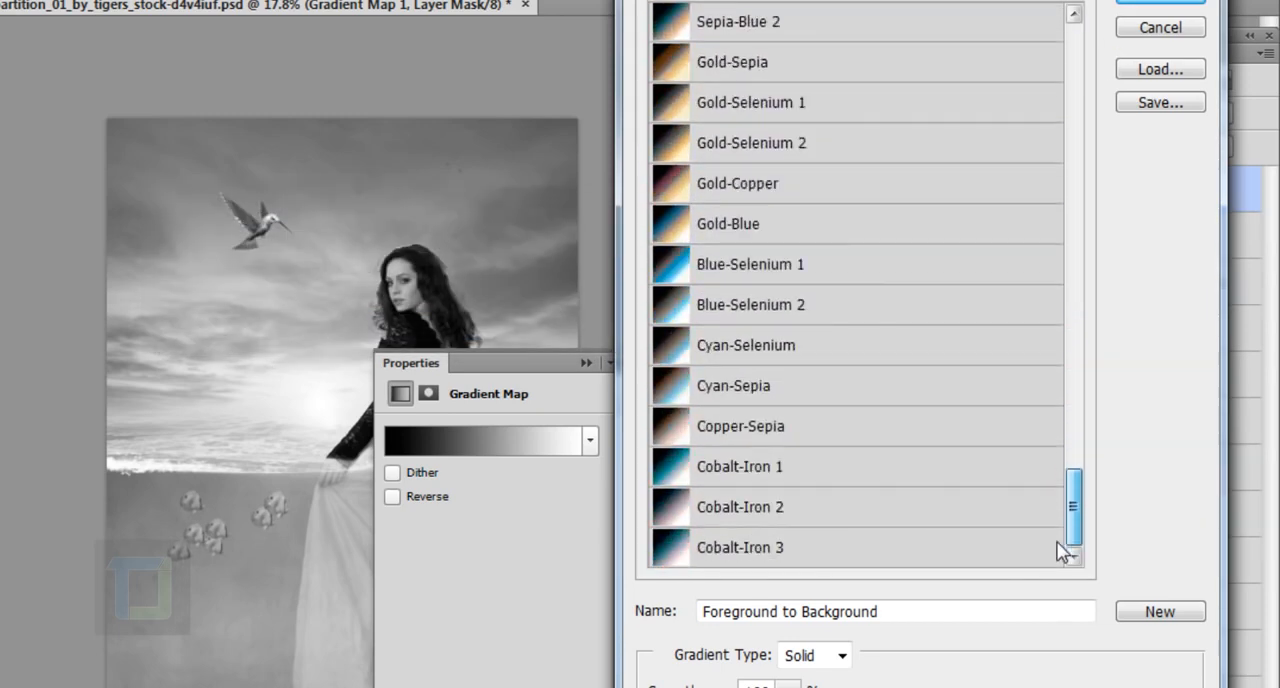
{"action": "left_click", "coordinate": [738, 188]}
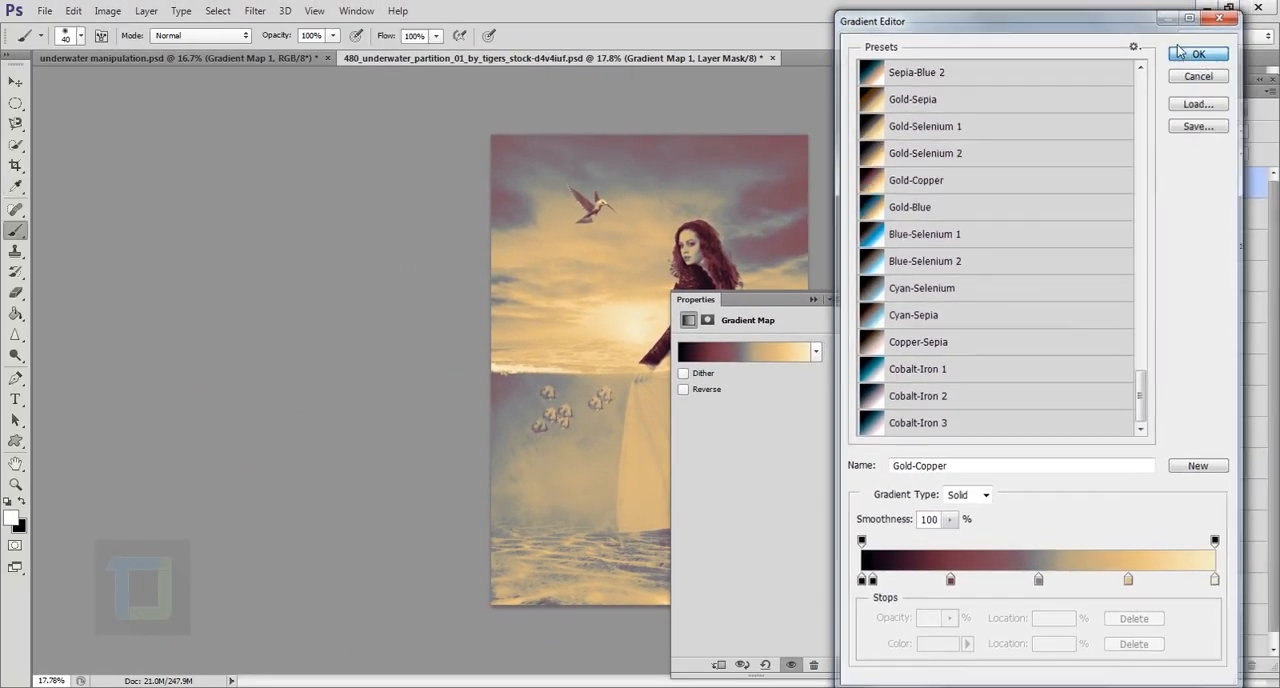
{"action": "left_click", "coordinate": [1190, 54]}
{"action": "left_click", "coordinate": [814, 299]}
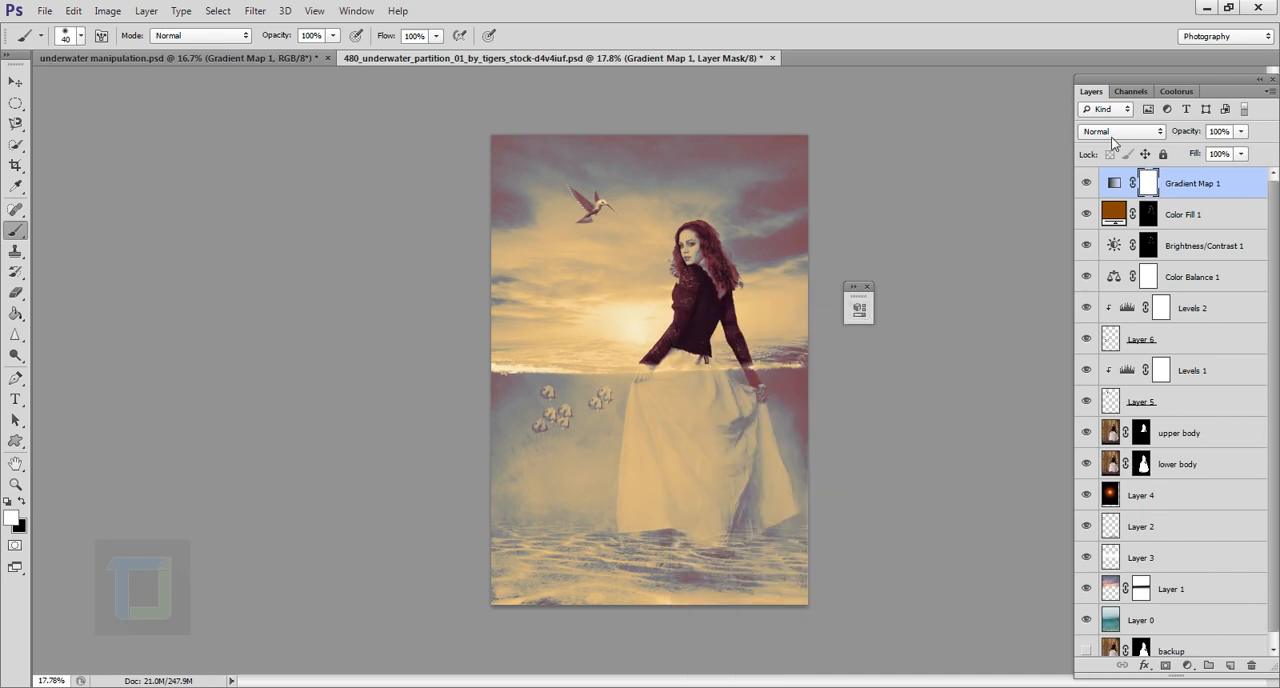
Step: Set the Gradient Map layer's blend mode to Hard Light and its opacity to 28%, comparing the image with and without it
{"action": "left_click", "coordinate": [1111, 135]}
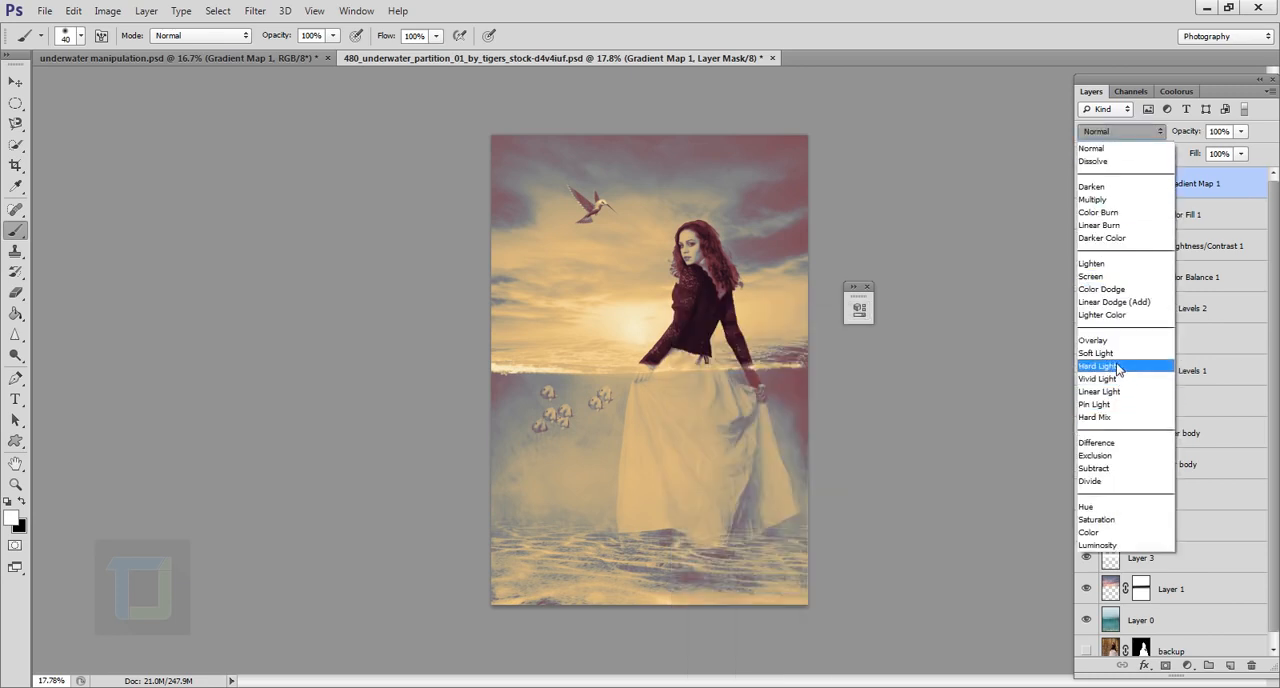
{"action": "left_click", "coordinate": [1100, 366]}
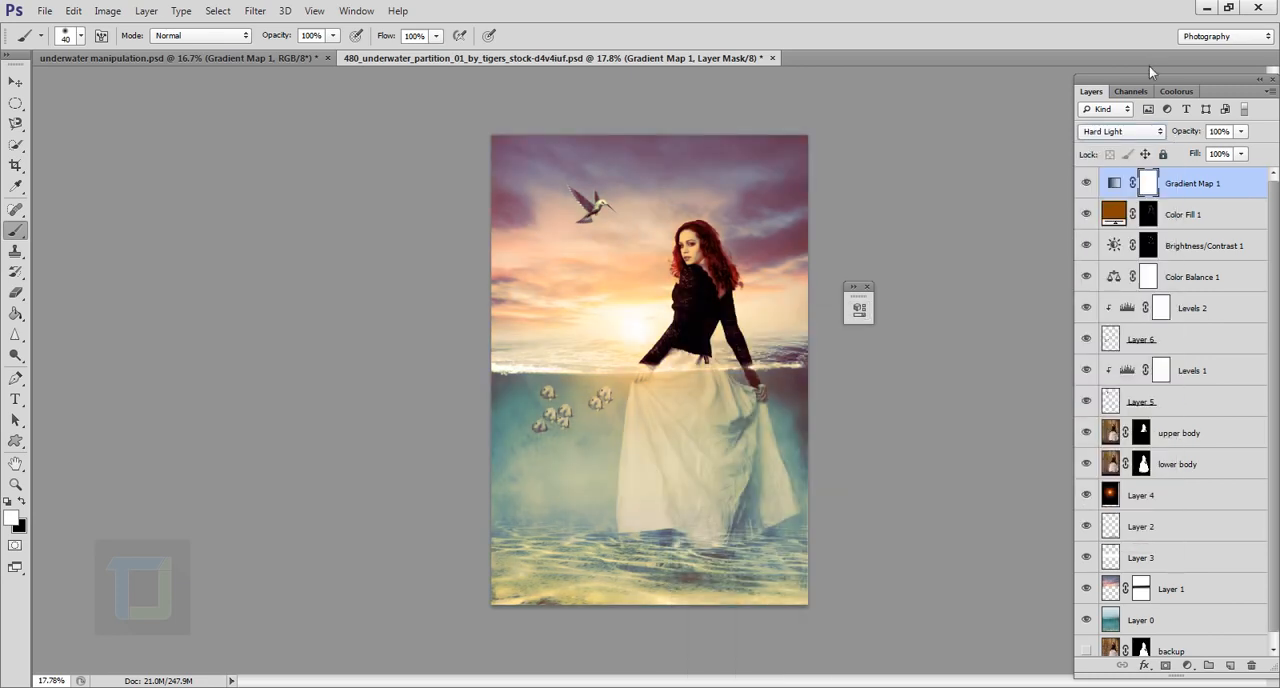
{"action": "left_click", "coordinate": [1241, 133]}
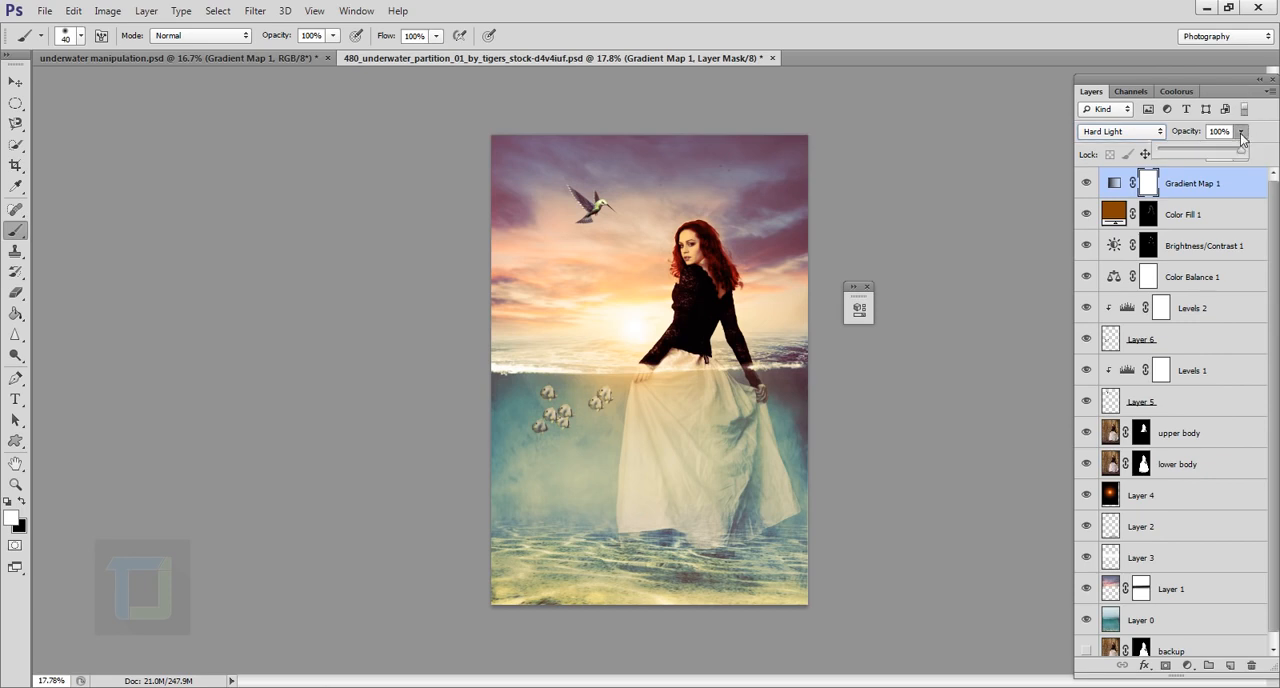
{"action": "left_click", "coordinate": [1191, 151]}
{"action": "left_click_drag", "start_coordinate": [1190, 152], "coordinate": [1193, 155]}
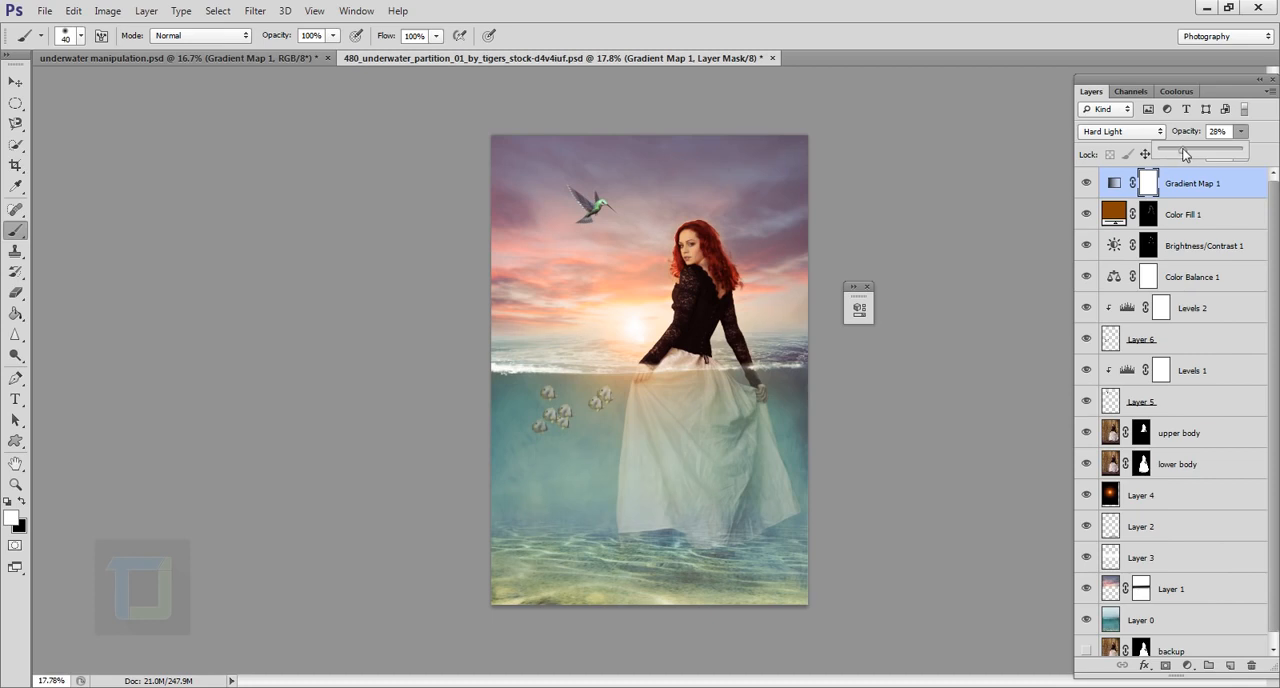
{"action": "left_click", "coordinate": [1088, 186]}
{"action": "left_click", "coordinate": [1088, 186]}
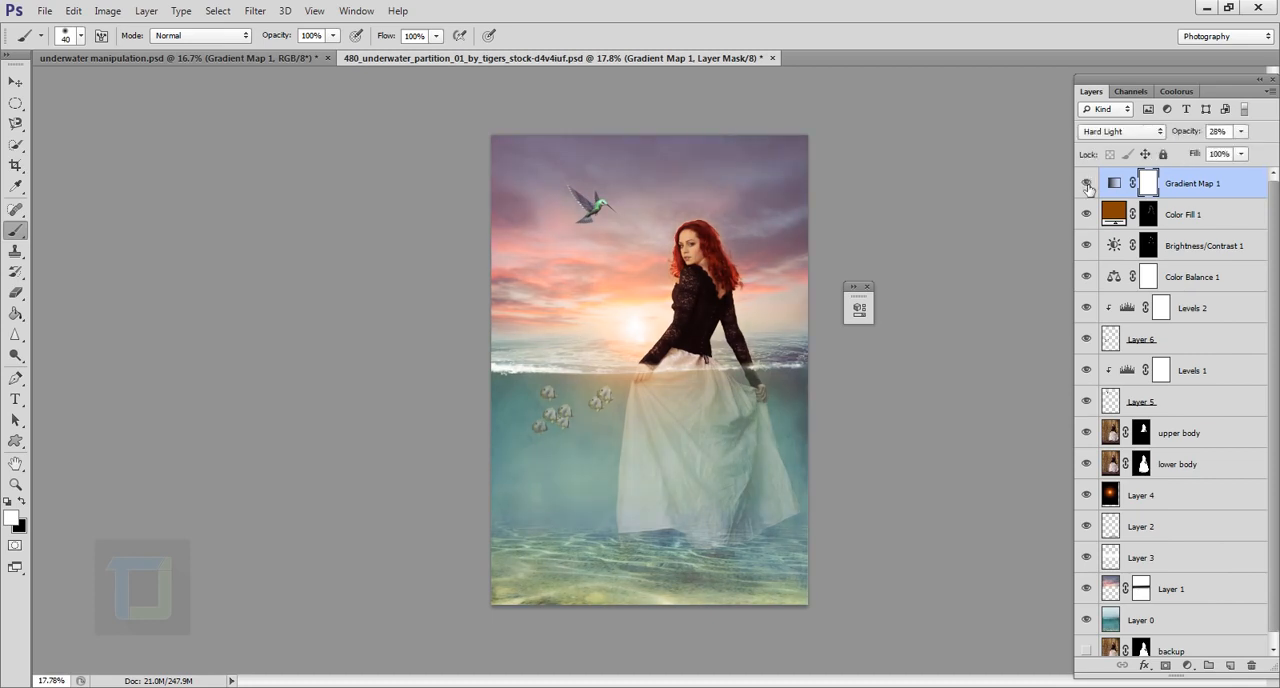
Step: Lower the Gradient Map layer's opacity to 21% and check the toning with the layer hidden and shown
{"action": "left_click", "coordinate": [1241, 132]}
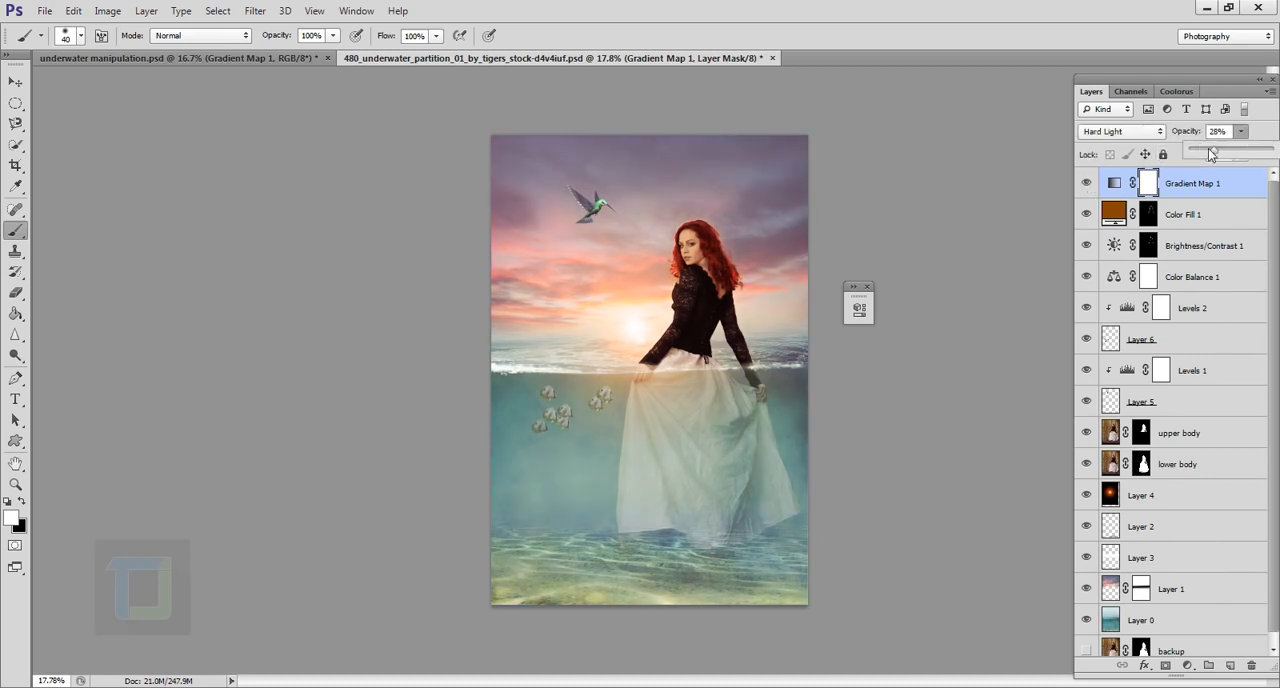
{"action": "left_click", "coordinate": [1088, 188]}
{"action": "left_click", "coordinate": [1088, 188]}
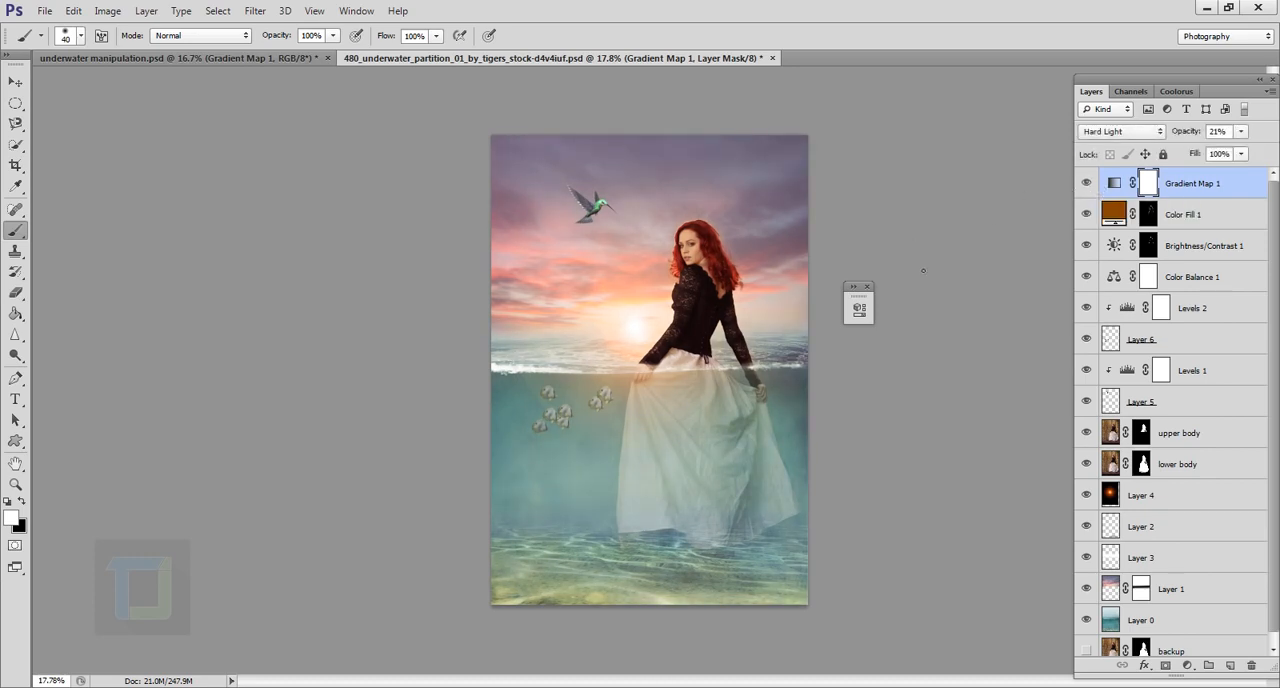
{"action": "left_click", "coordinate": [868, 289]}
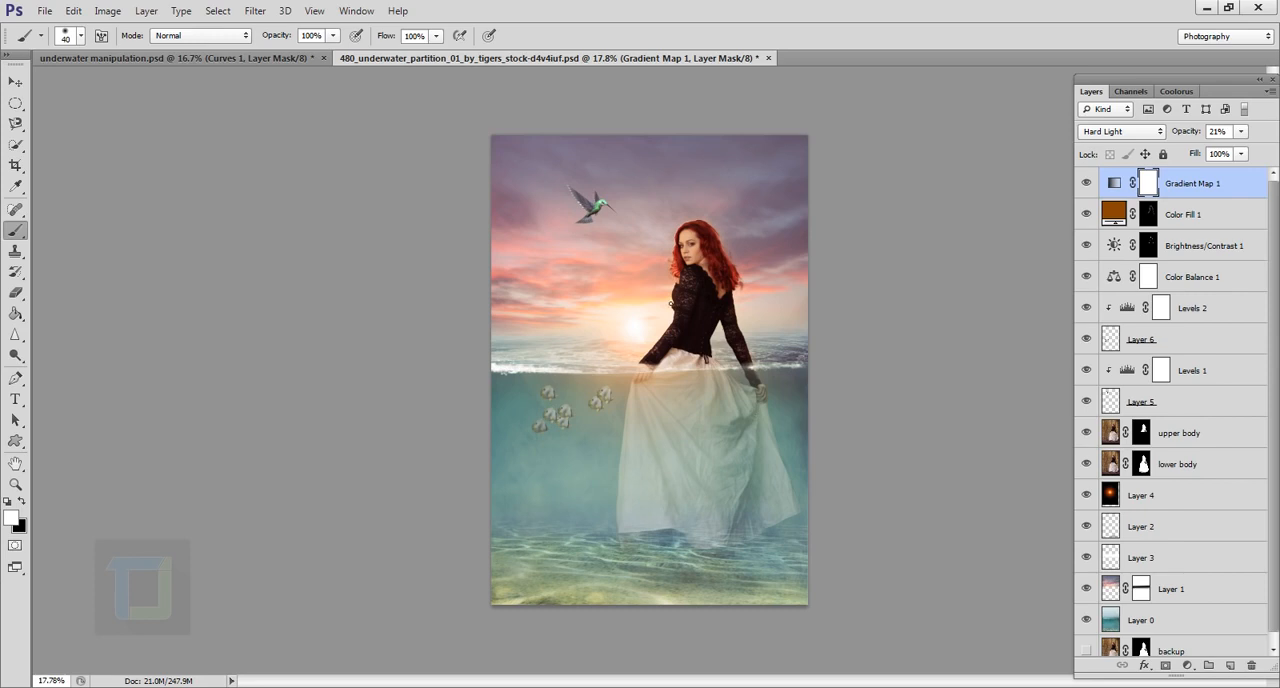
Step: Add a Gradient Fill layer with a black-to-transparent gradient, using the Radial style and Reverse to make a vignette
{"action": "left_click", "coordinate": [1187, 665]}
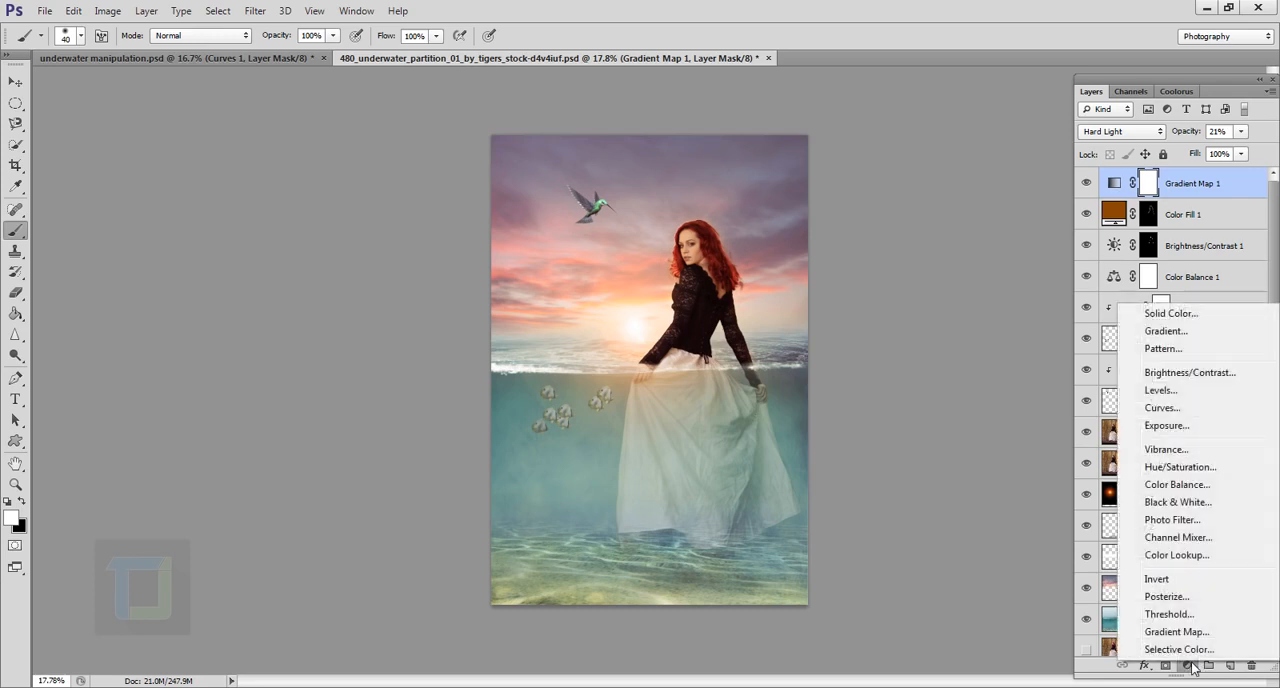
{"action": "left_click", "coordinate": [1163, 333]}
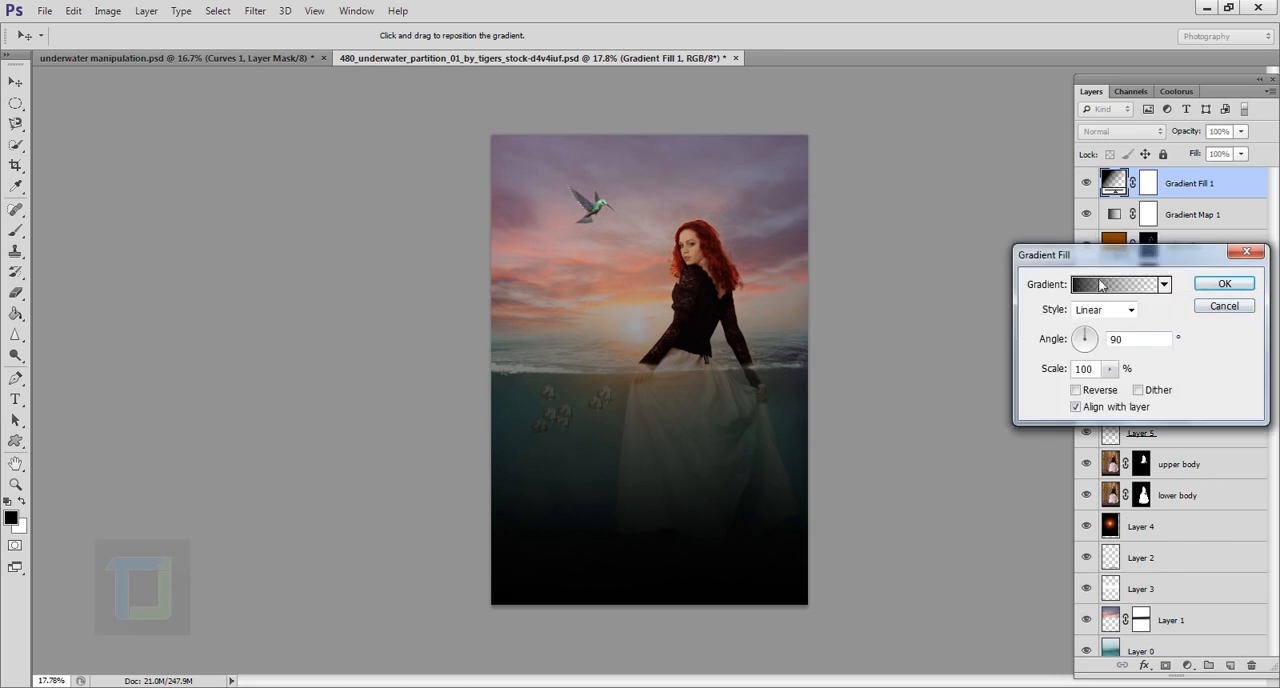
{"action": "left_click", "coordinate": [1100, 286]}
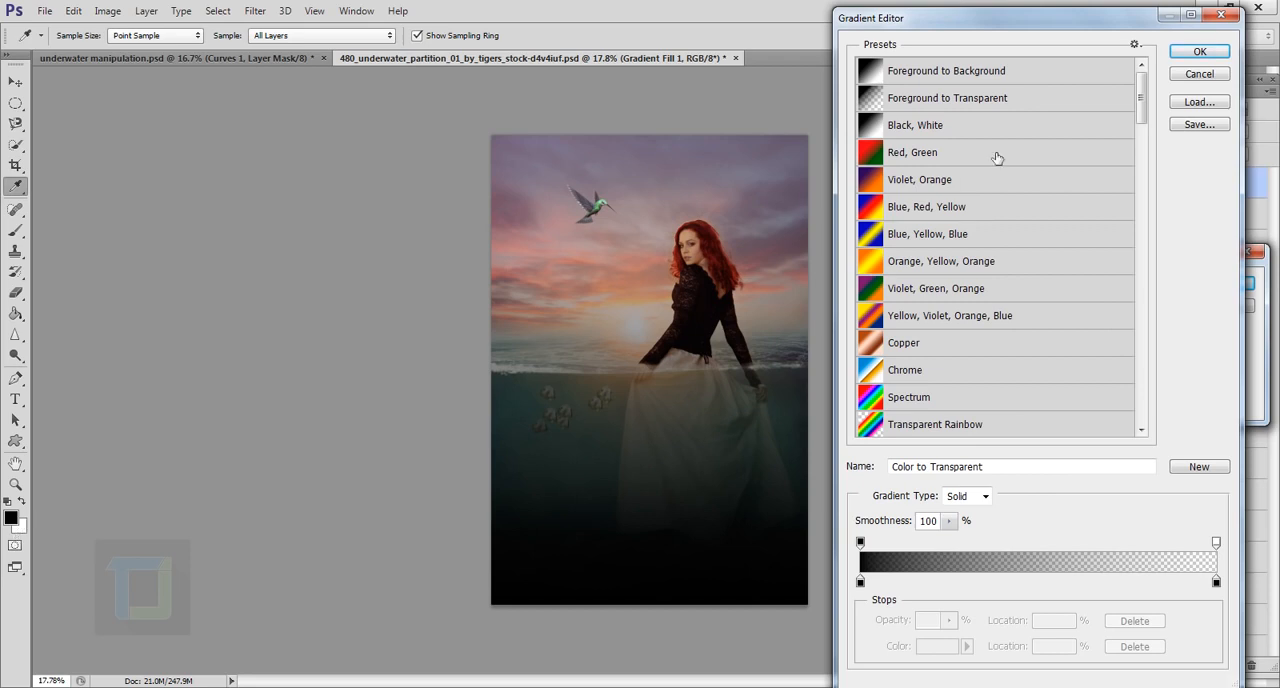
{"action": "left_click", "coordinate": [1200, 51]}
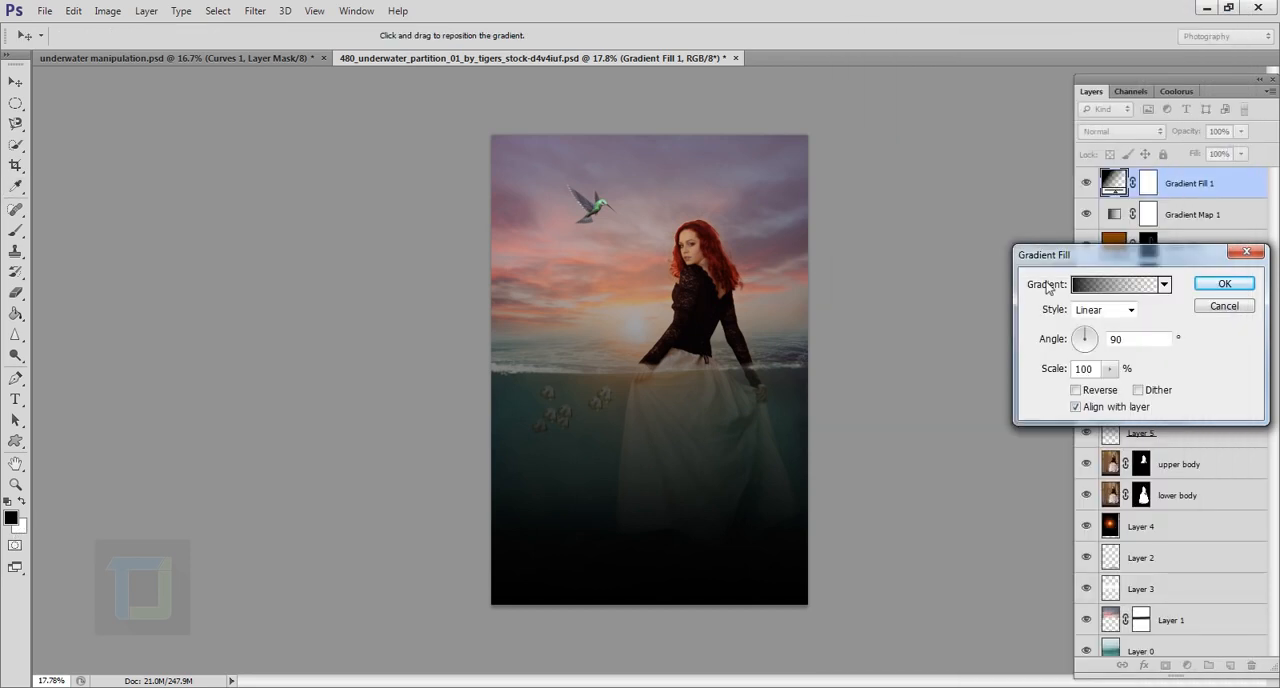
{"action": "left_click", "coordinate": [1117, 312]}
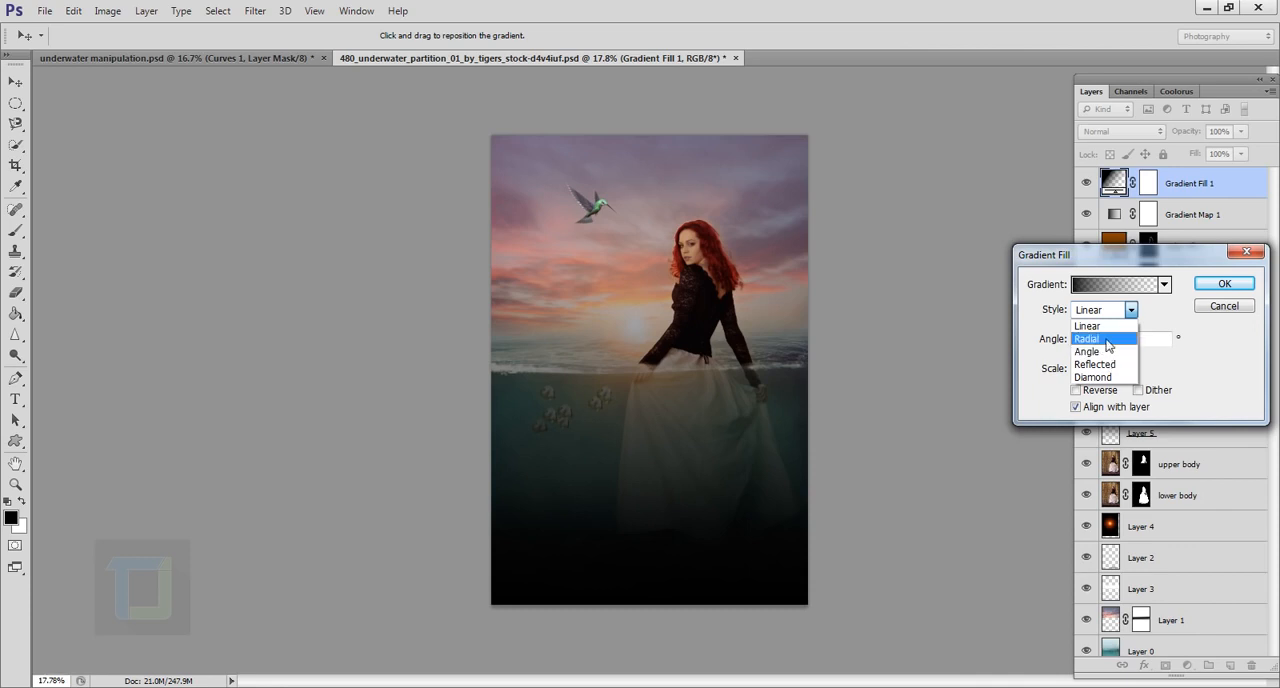
{"action": "left_click", "coordinate": [1095, 338]}
{"action": "left_click", "coordinate": [1075, 390]}
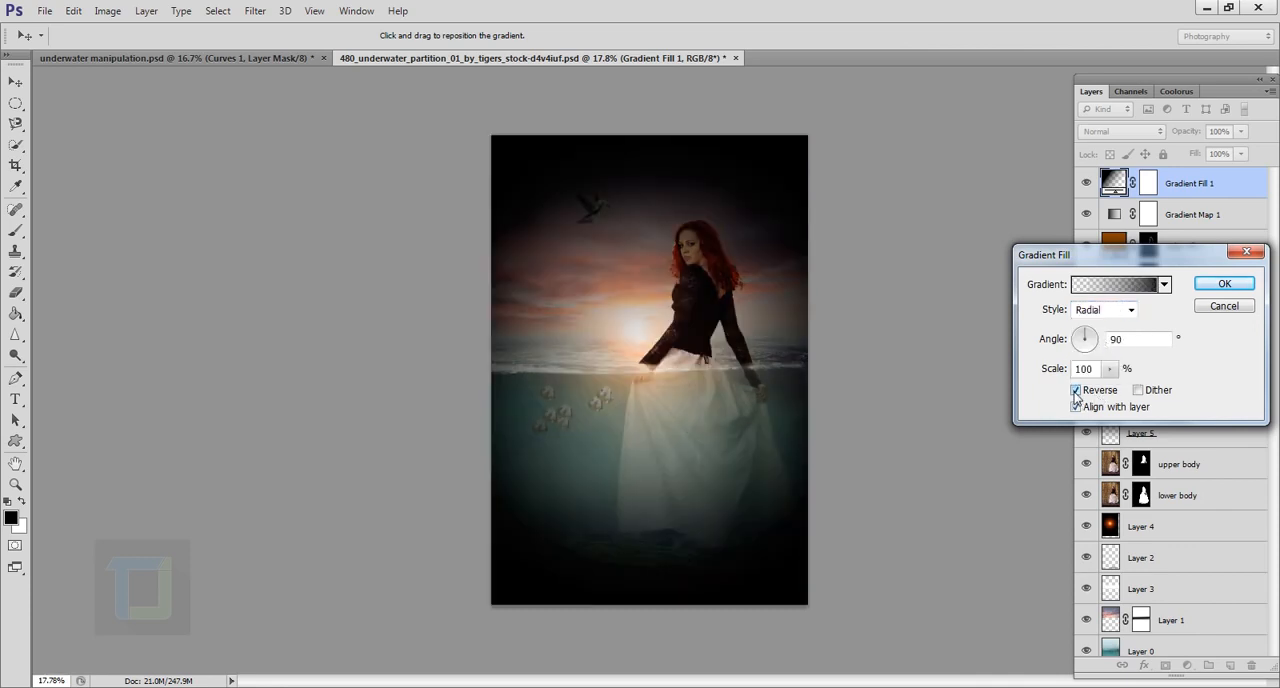
Step: Set the vignette gradient's scale to 159% and apply the Gradient Fill
{"action": "left_click", "coordinate": [1109, 369]}
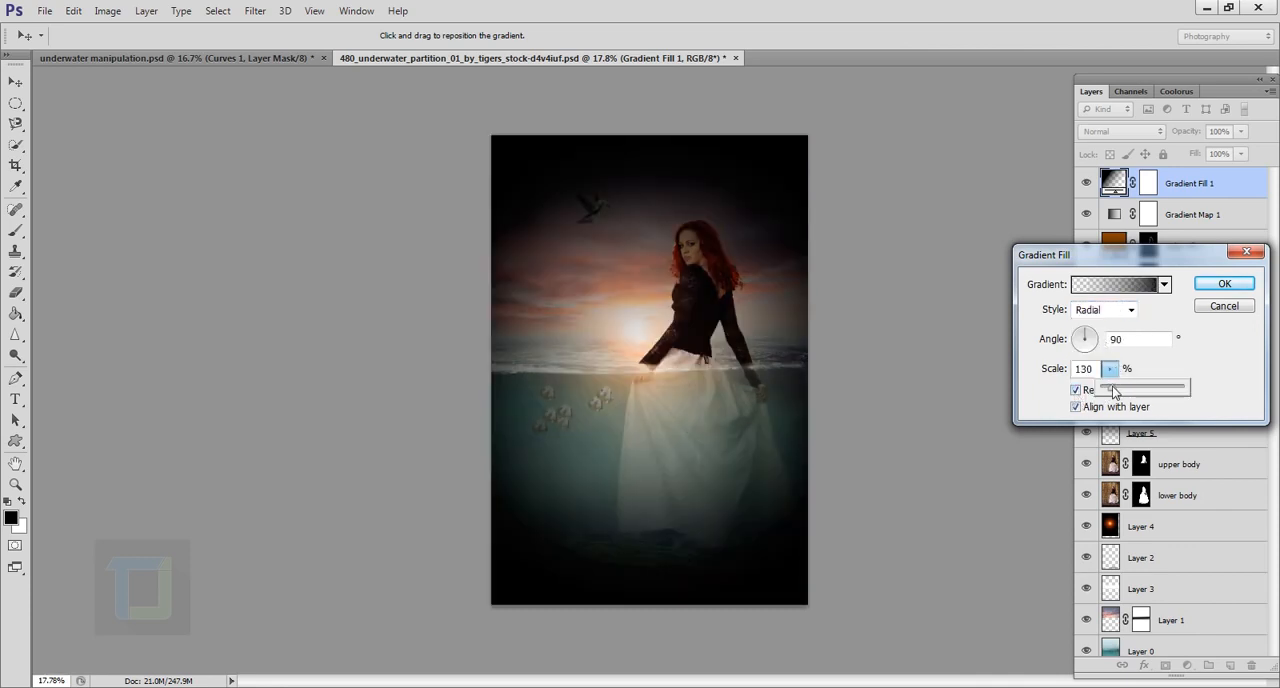
{"action": "left_click_drag", "start_coordinate": [1113, 391], "coordinate": [1118, 393]}
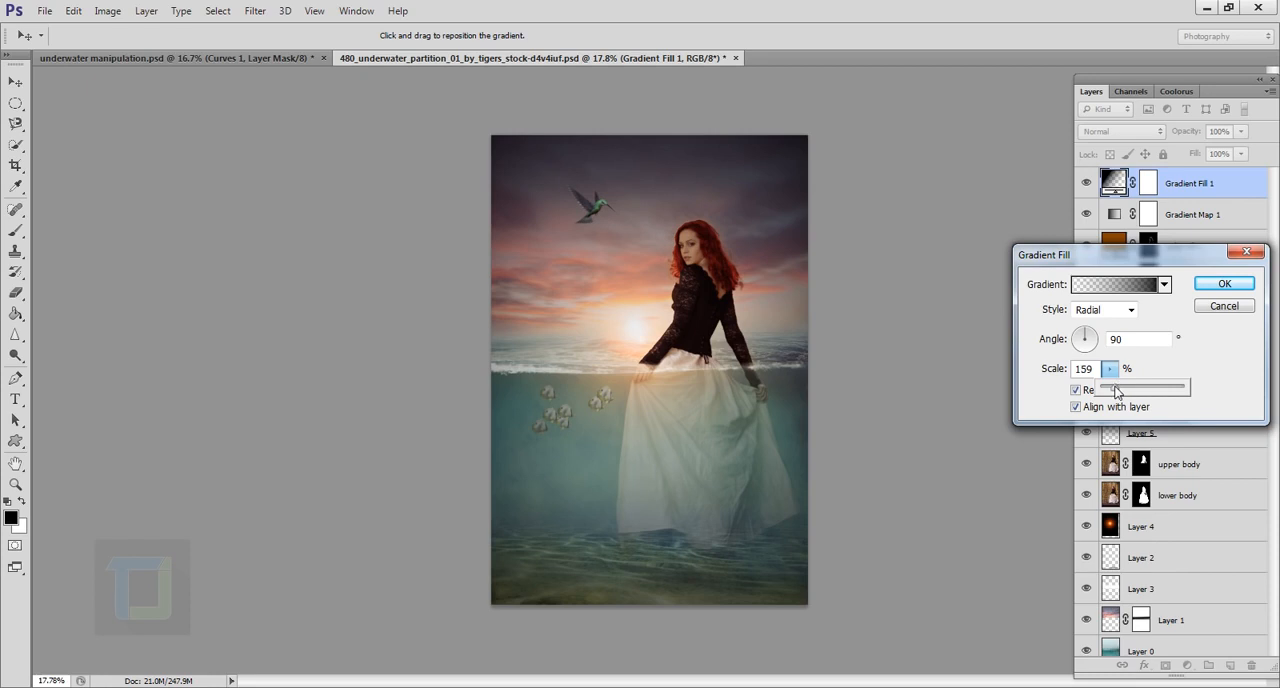
{"action": "left_click", "coordinate": [638, 328]}
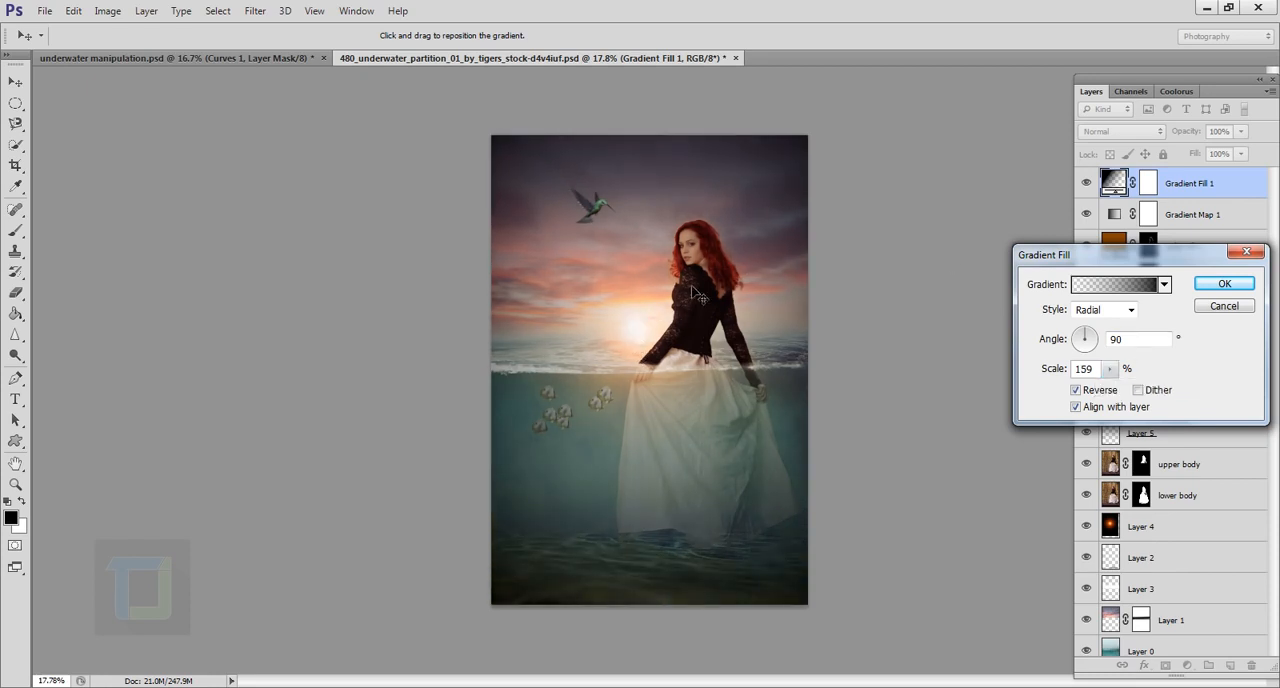
{"action": "left_click", "coordinate": [1223, 284]}
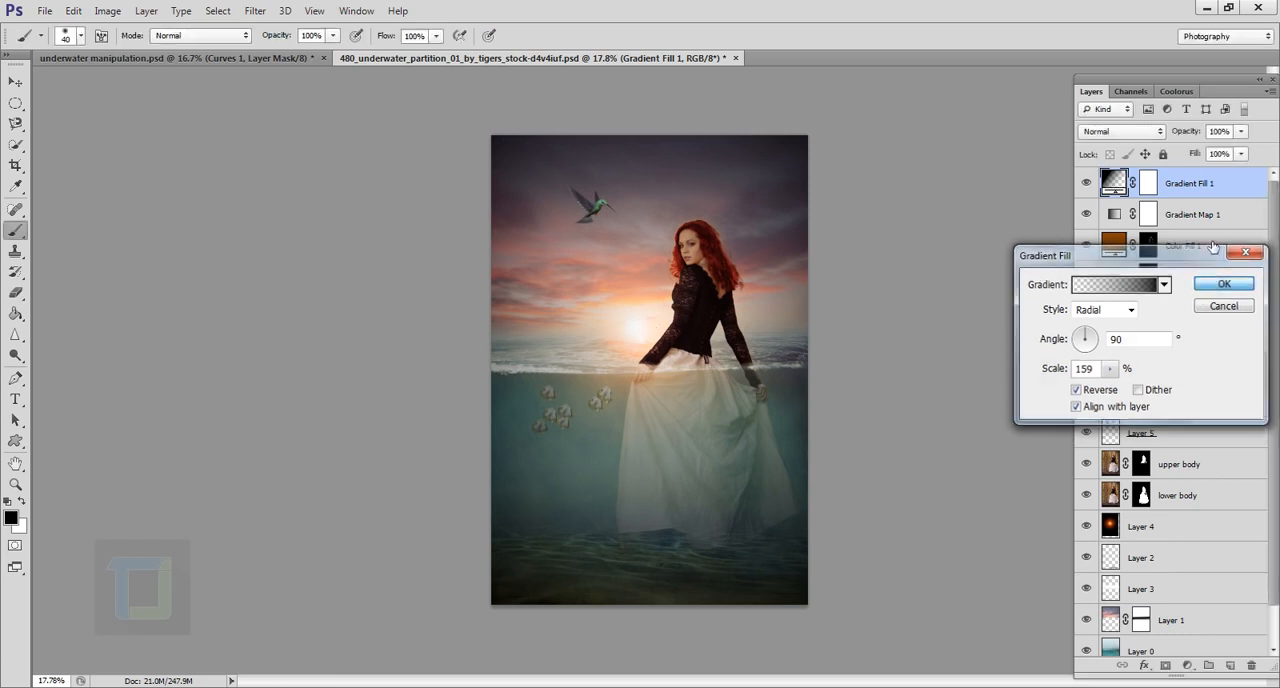
Step: Set the Gradient Fill layer's blend mode to Soft Light and compare the image with the layer hidden and shown
{"action": "left_click", "coordinate": [1121, 131]}
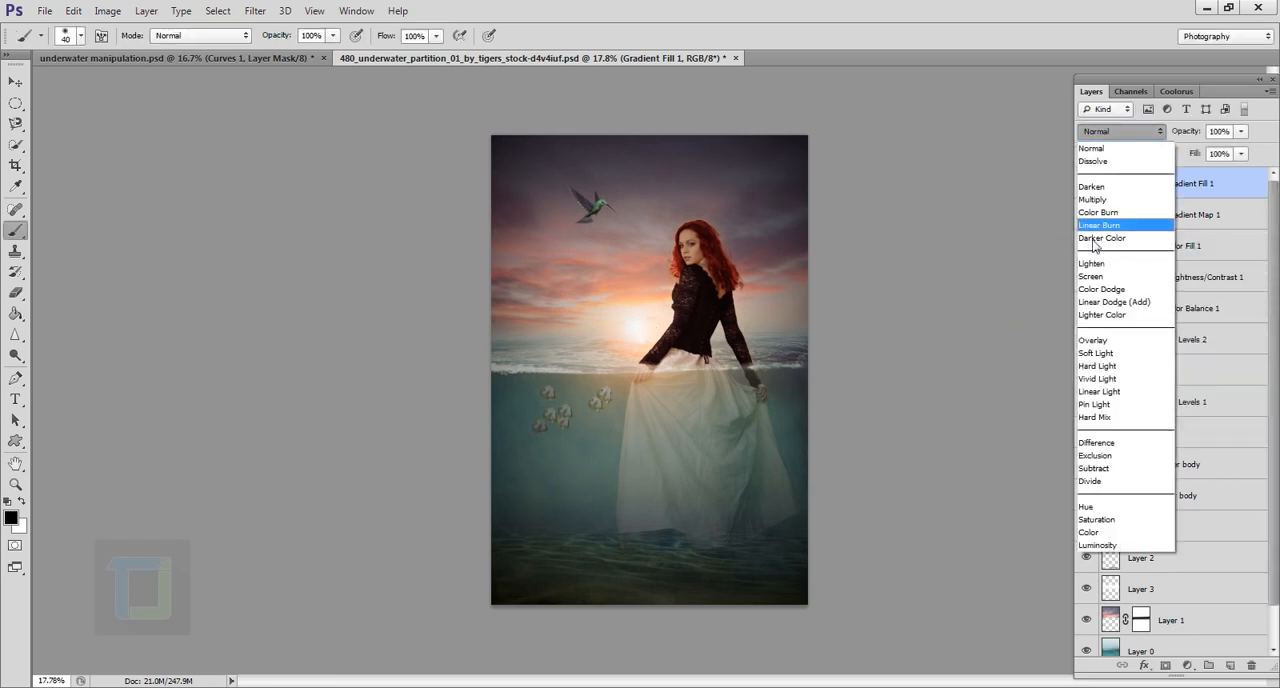
{"action": "left_click", "coordinate": [1099, 353]}
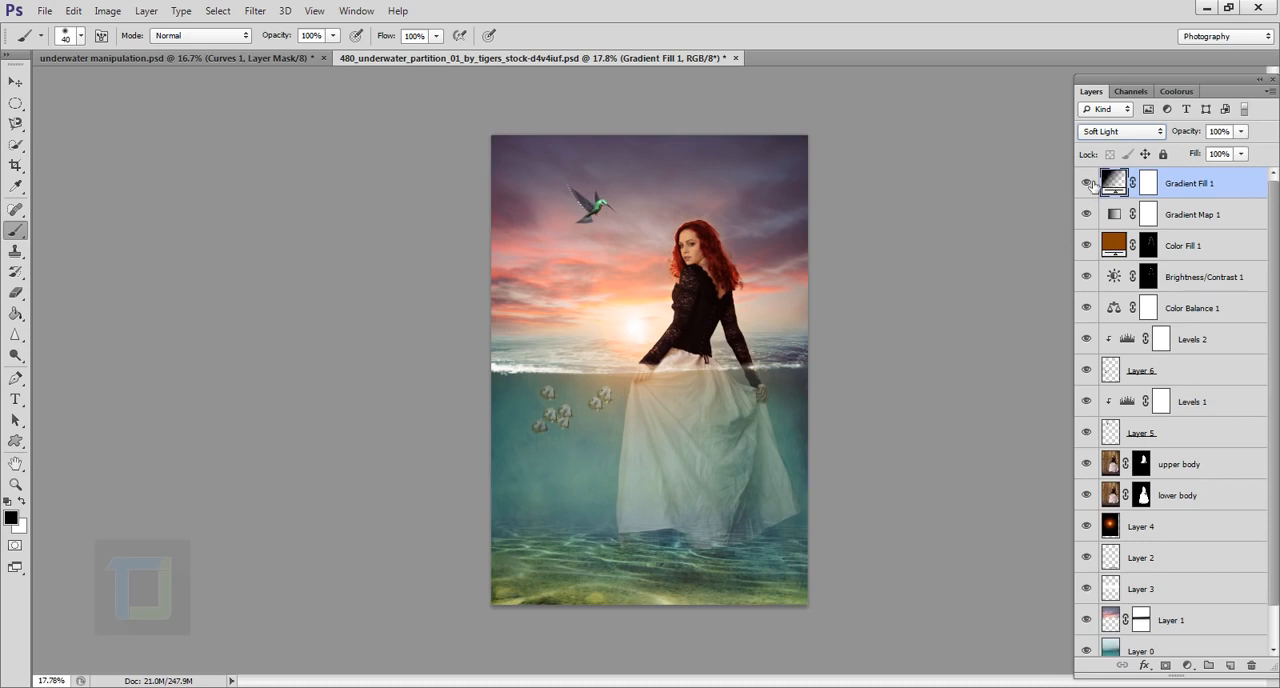
{"action": "left_click", "coordinate": [1088, 183]}
{"action": "left_click", "coordinate": [1088, 183]}
Step: Paint black with a 1200 px brush over the central area on the Gradient Fill layer's mask, then compare with the layer hidden
{"action": "left_click", "coordinate": [1150, 190]}
{"action": "key", "text": "x"}
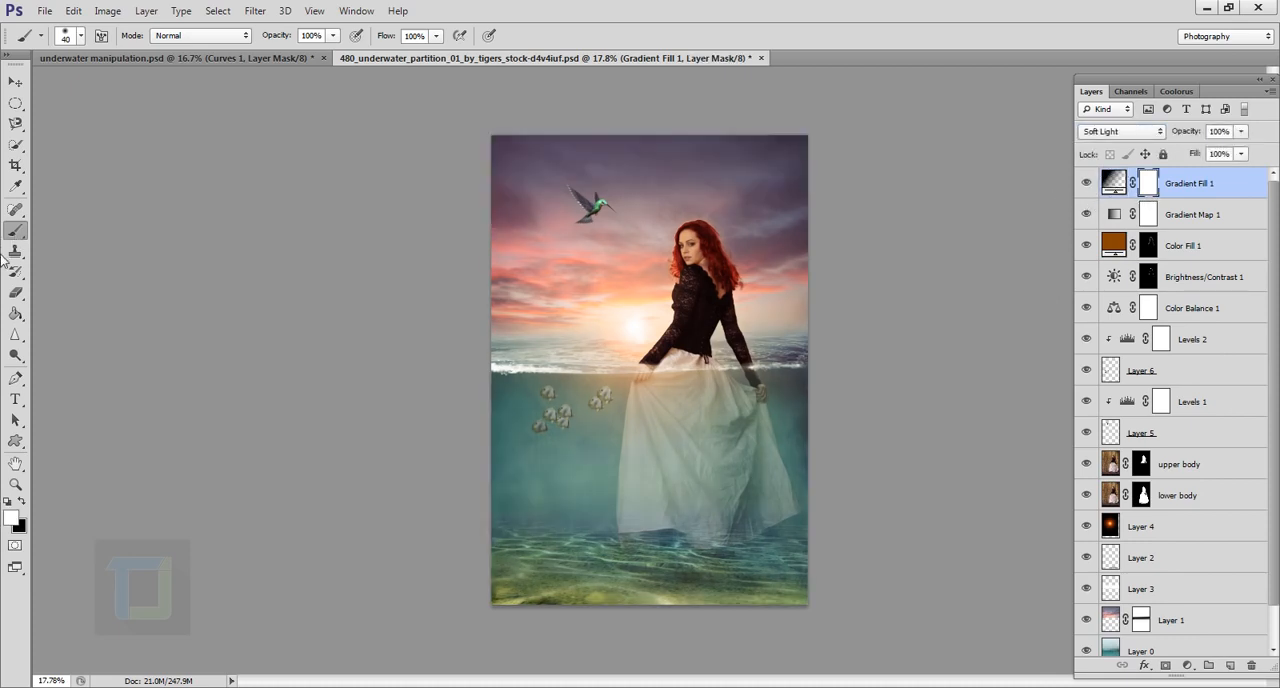
{"action": "key", "text": "bracketright"}
{"action": "key", "text": "bracketright"}
{"action": "key", "text": "bracketright"}
{"action": "key", "text": "bracketright"}
{"action": "key", "text": "bracketright"}
{"action": "key", "text": "bracketright"}
{"action": "key", "text": "bracketright"}
{"action": "key", "text": "bracketright"}
{"action": "key", "text": "bracketright"}
{"action": "key", "text": "bracketright"}
{"action": "key", "text": "bracketright"}
{"action": "key", "text": "bracketright"}
{"action": "key", "text": "bracketright"}
{"action": "key", "text": "bracketright"}
{"action": "key", "text": "bracketright"}
{"action": "key", "text": "bracketright"}
{"action": "key", "text": "bracketright"}
{"action": "key", "text": "bracketright"}
{"action": "key", "text": "bracketright"}
{"action": "key", "text": "bracketright"}
{"action": "left_click", "coordinate": [21, 505]}
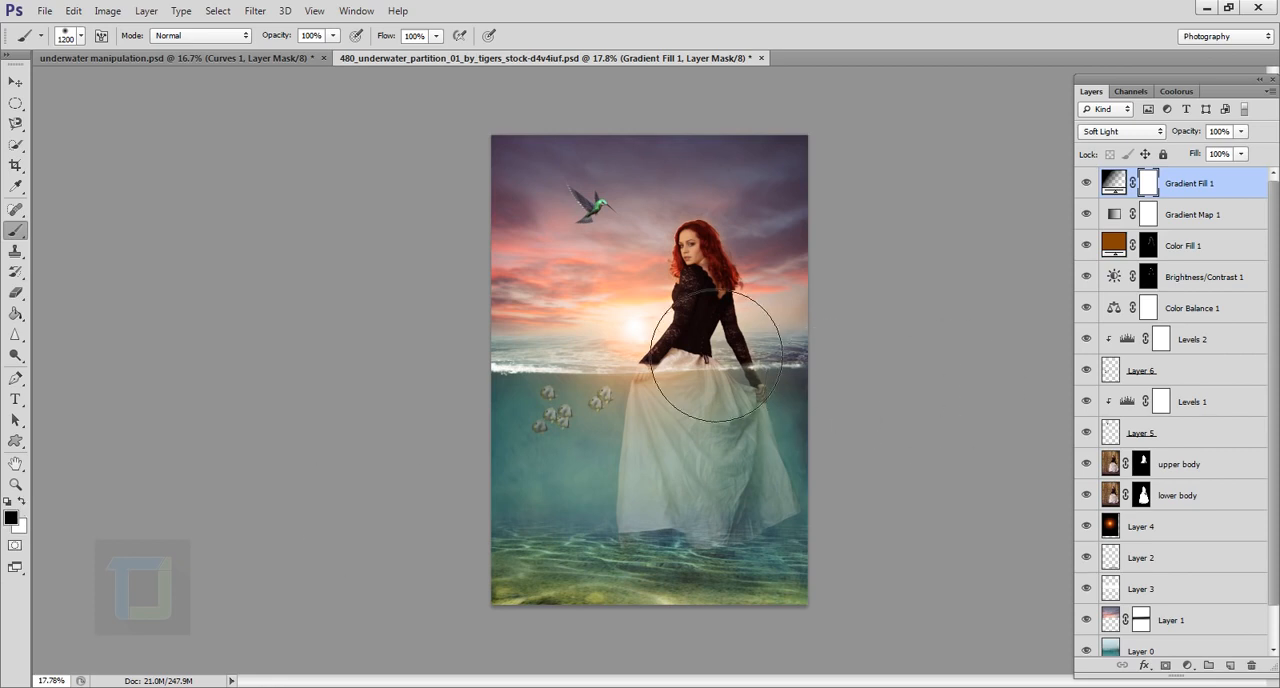
{"action": "mouse_move", "coordinate": [712, 353]}
{"action": "left_mouse_down"}
{"action": "mouse_move", "coordinate": [671, 486]}
{"action": "mouse_move", "coordinate": [686, 491]}
{"action": "mouse_move", "coordinate": [749, 288]}
{"action": "mouse_move", "coordinate": [723, 362]}
{"action": "left_mouse_up"}
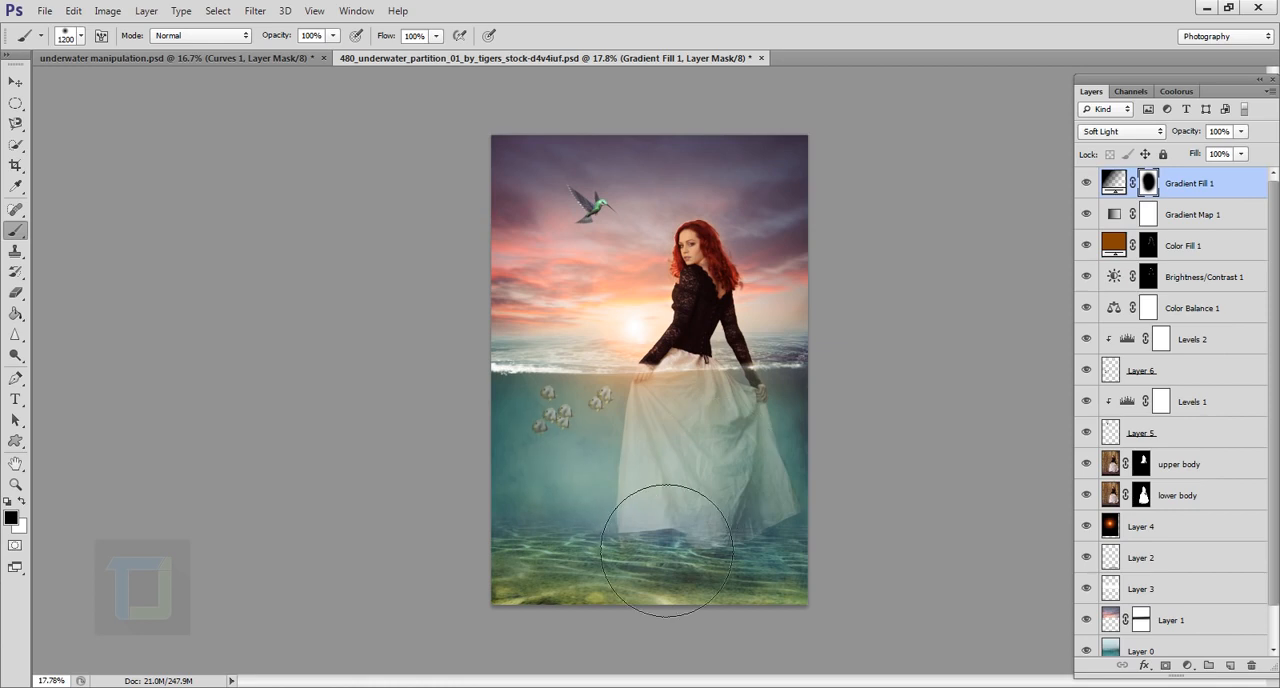
{"action": "left_click", "coordinate": [1086, 184]}
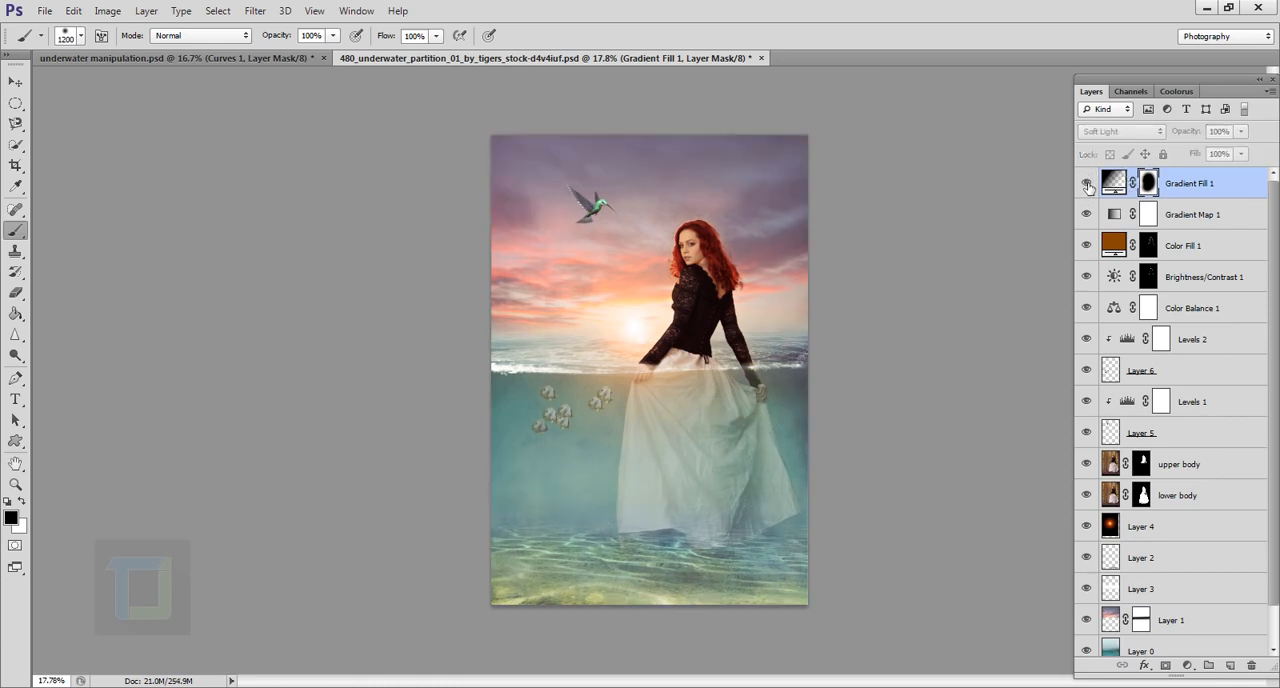
{"action": "left_click", "coordinate": [1086, 184]}
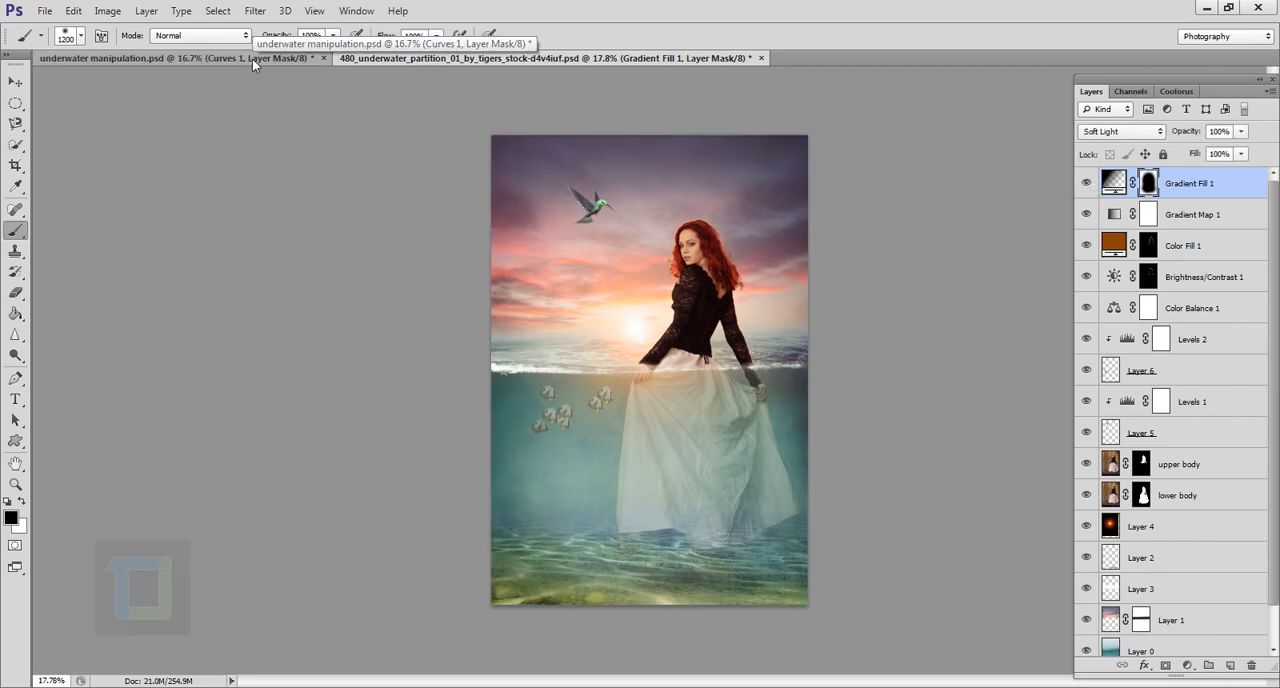
Step: Add a Curves adjustment layer, raise the RGB curve's black point to an output of about 18, and compare with the layer hidden
{"action": "left_click", "coordinate": [1187, 665]}
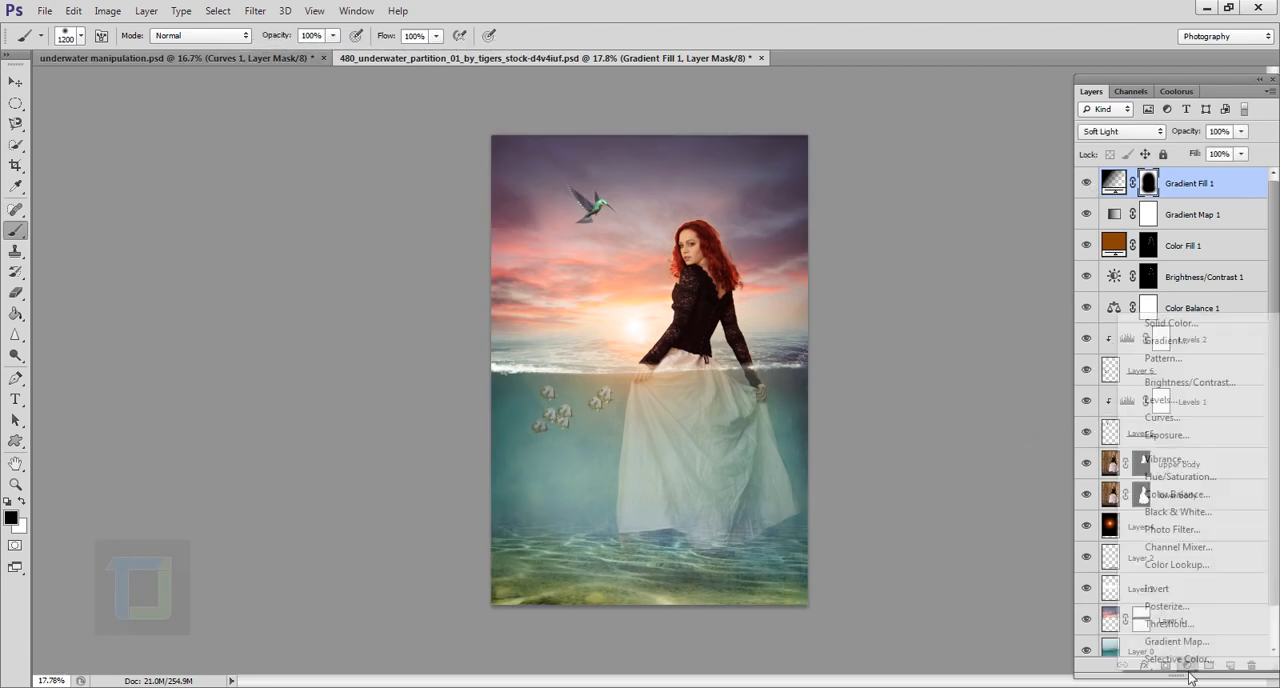
{"action": "left_click", "coordinate": [1161, 418]}
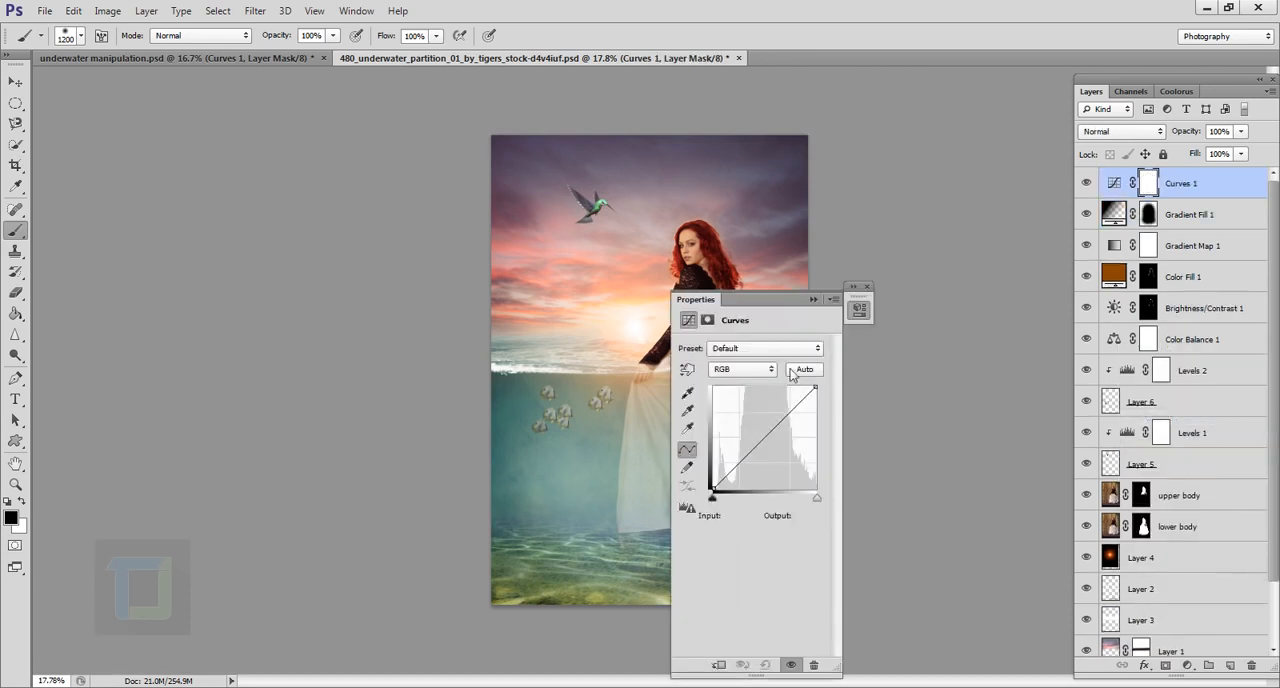
{"action": "left_click_drag", "start_coordinate": [749, 305], "coordinate": [960, 281]}
{"action": "left_click", "coordinate": [948, 345]}
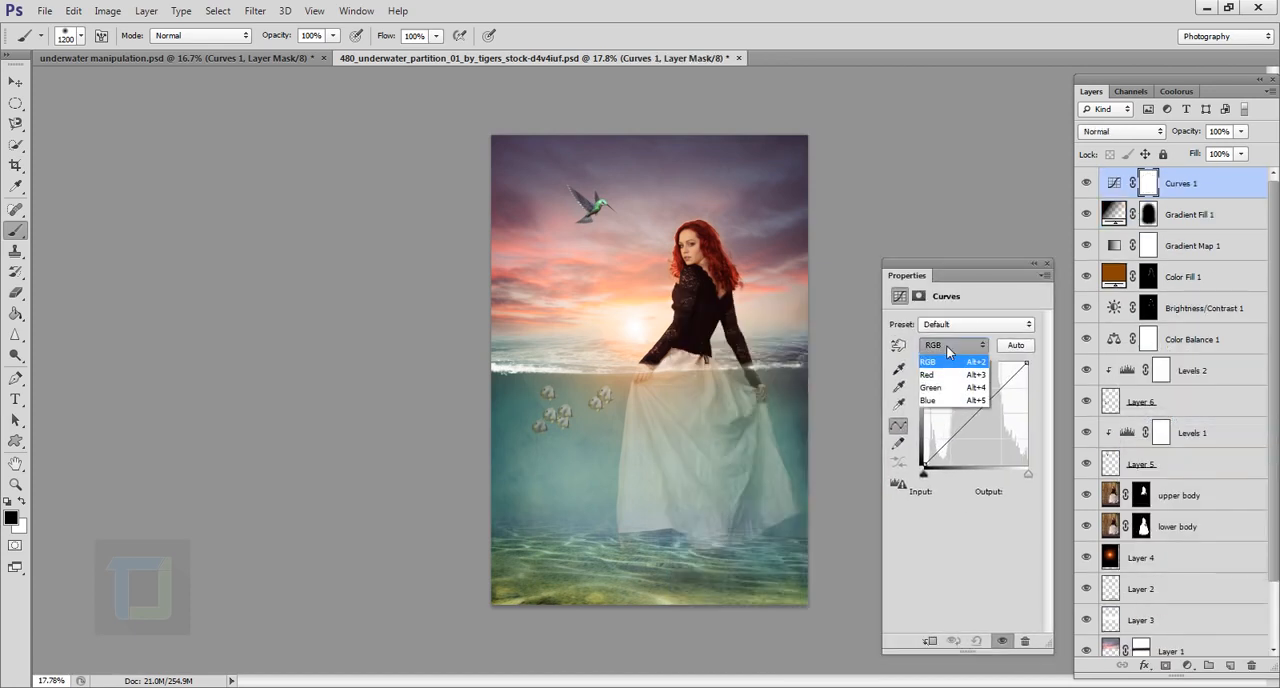
{"action": "left_click", "coordinate": [948, 350]}
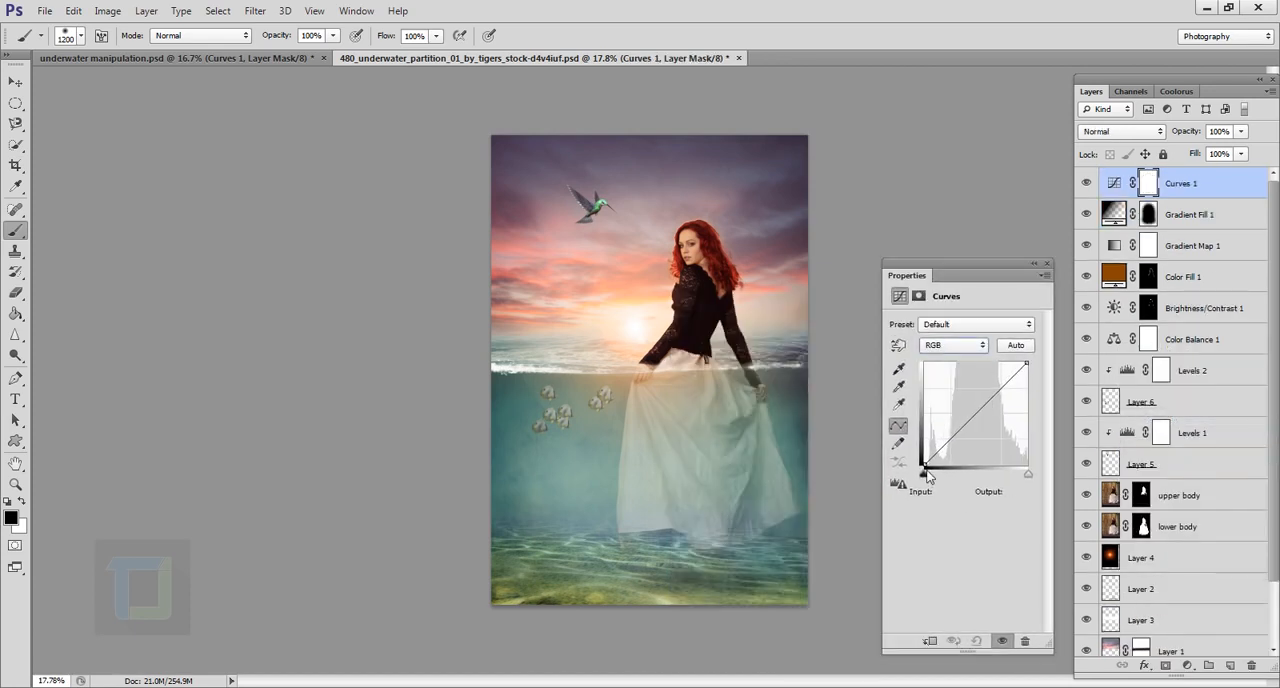
{"action": "left_click_drag", "start_coordinate": [934, 473], "coordinate": [924, 459]}
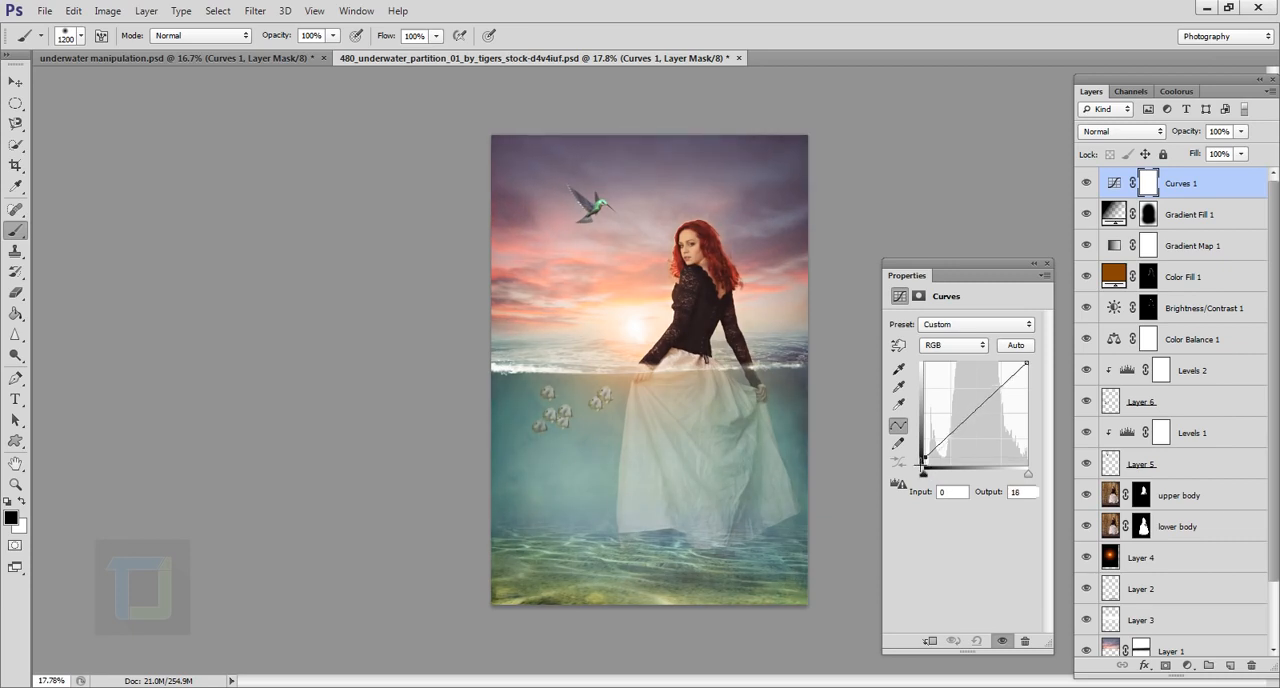
{"action": "left_click_drag", "start_coordinate": [923, 459], "coordinate": [923, 458]}
{"action": "left_click", "coordinate": [1036, 264]}
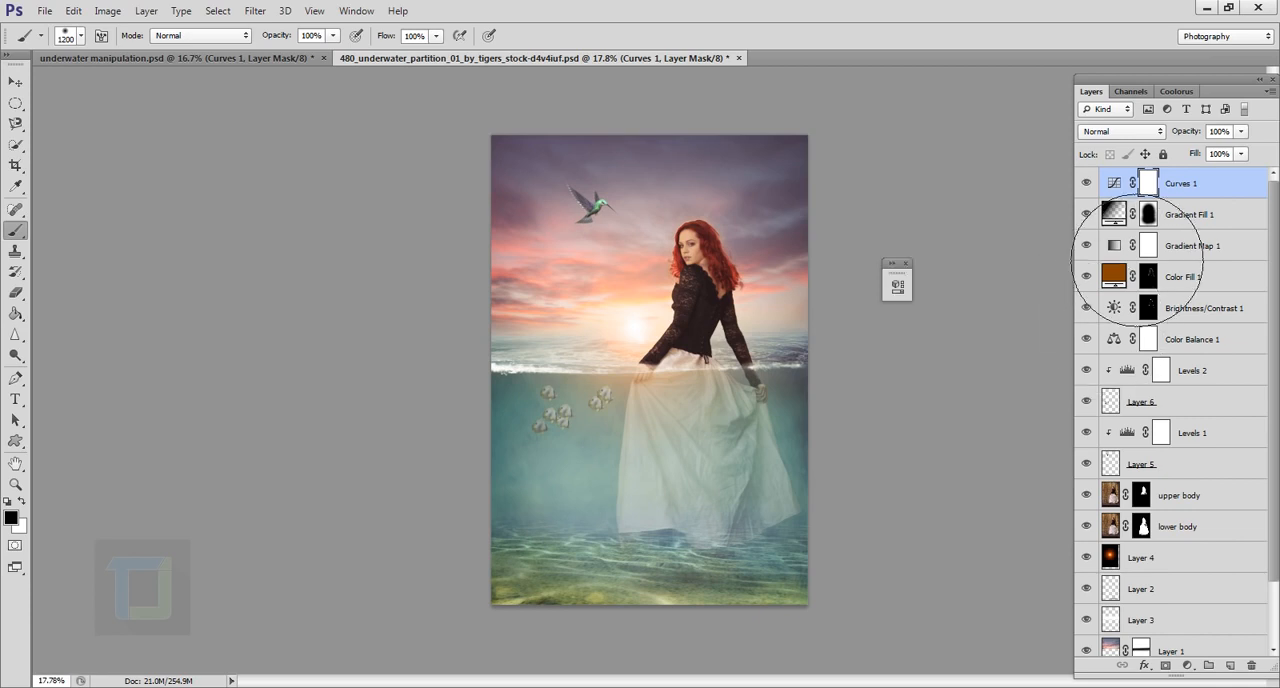
{"action": "left_click", "coordinate": [1087, 183]}
{"action": "left_click", "coordinate": [1087, 183]}
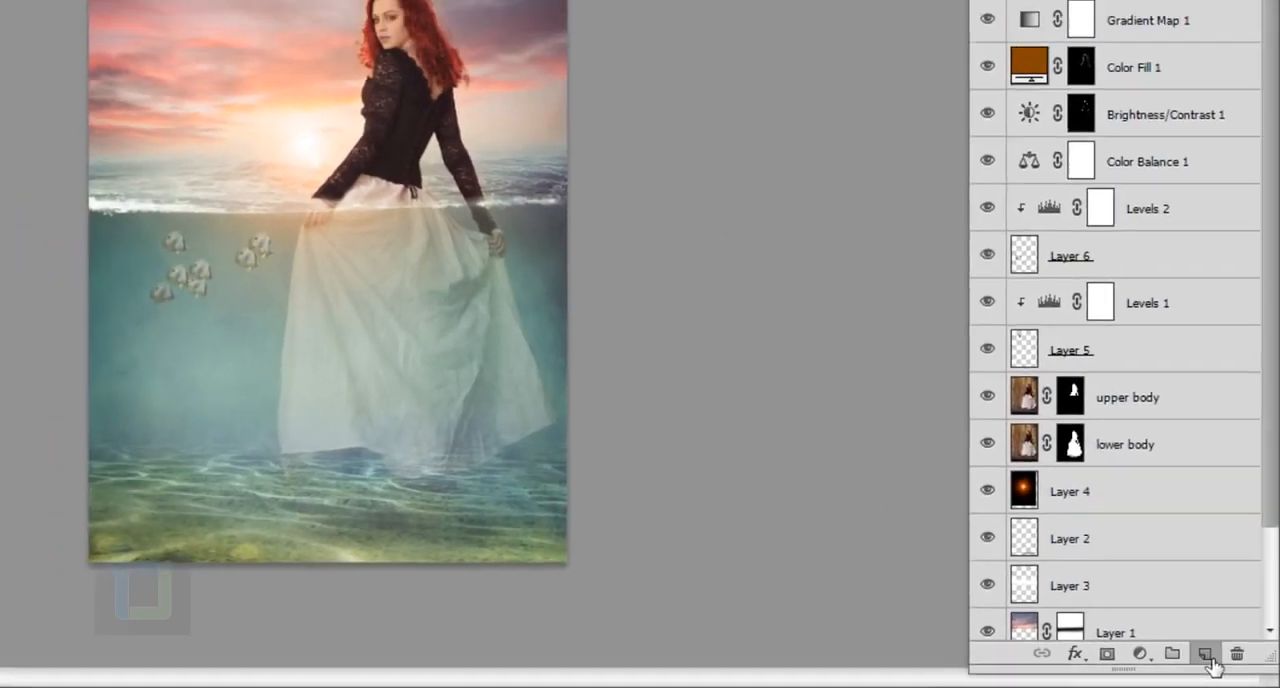
Step: Create a new top layer and stamp all visible layers into it
{"action": "left_click", "coordinate": [1222, 661]}
{"action": "key", "text": "ctrl+shift+alt+e"}
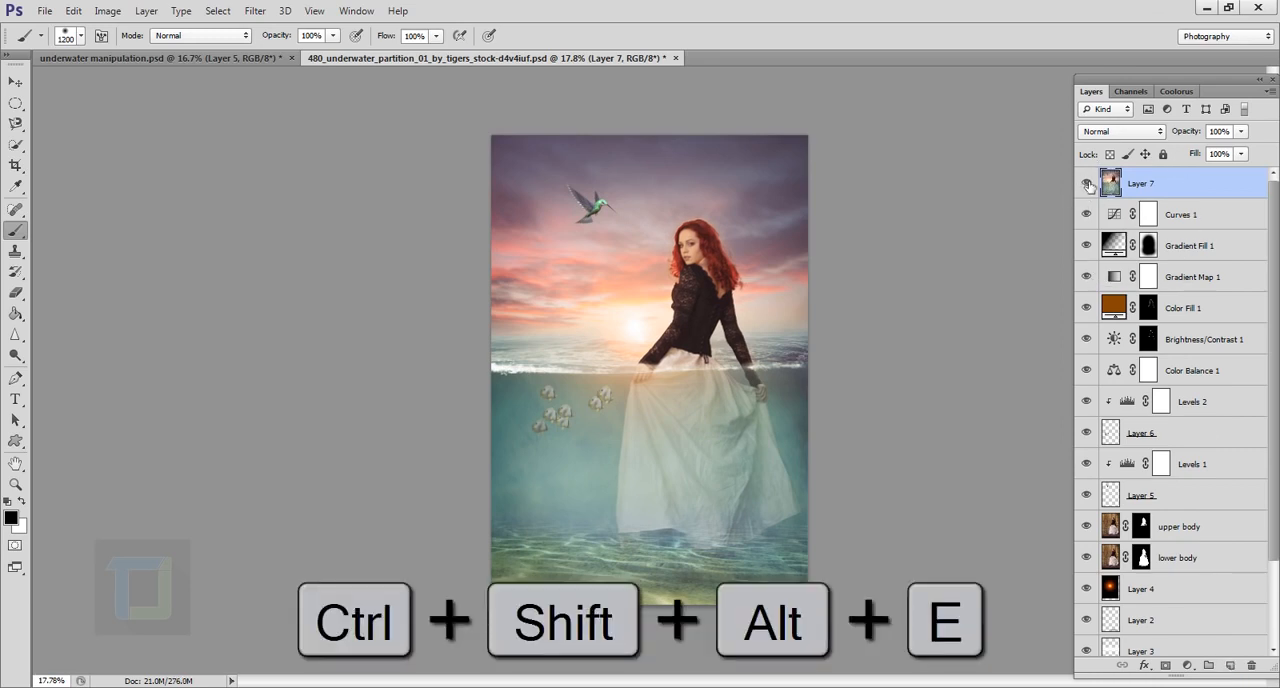
{"action": "left_click", "coordinate": [14, 84]}
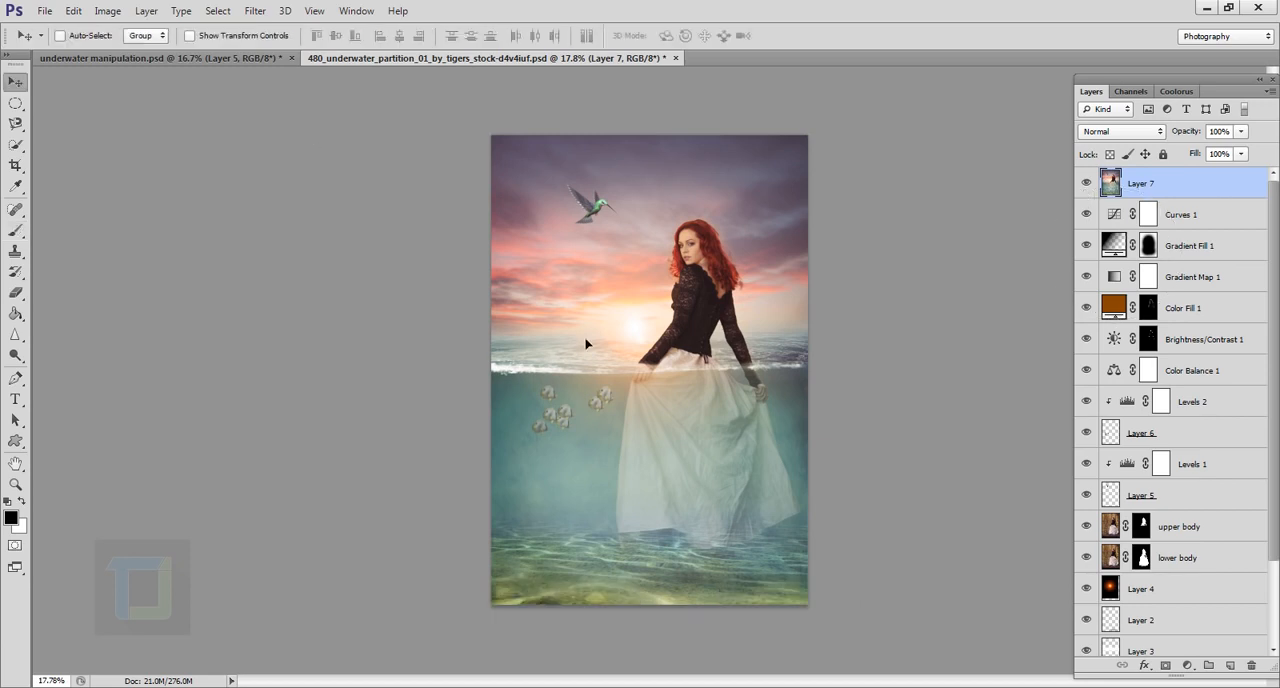
{"action": "left_click_drag", "start_coordinate": [586, 343], "coordinate": [476, 353]}
{"action": "left_click_drag", "start_coordinate": [630, 345], "coordinate": [380, 105]}
Step: Apply Shadows/Highlights to the merged layer with a shadows amount of 52% and a highlights amount of 3%, checking the preview
{"action": "left_click", "coordinate": [107, 10]}
{"action": "mouse_move", "coordinate": [131, 53]}
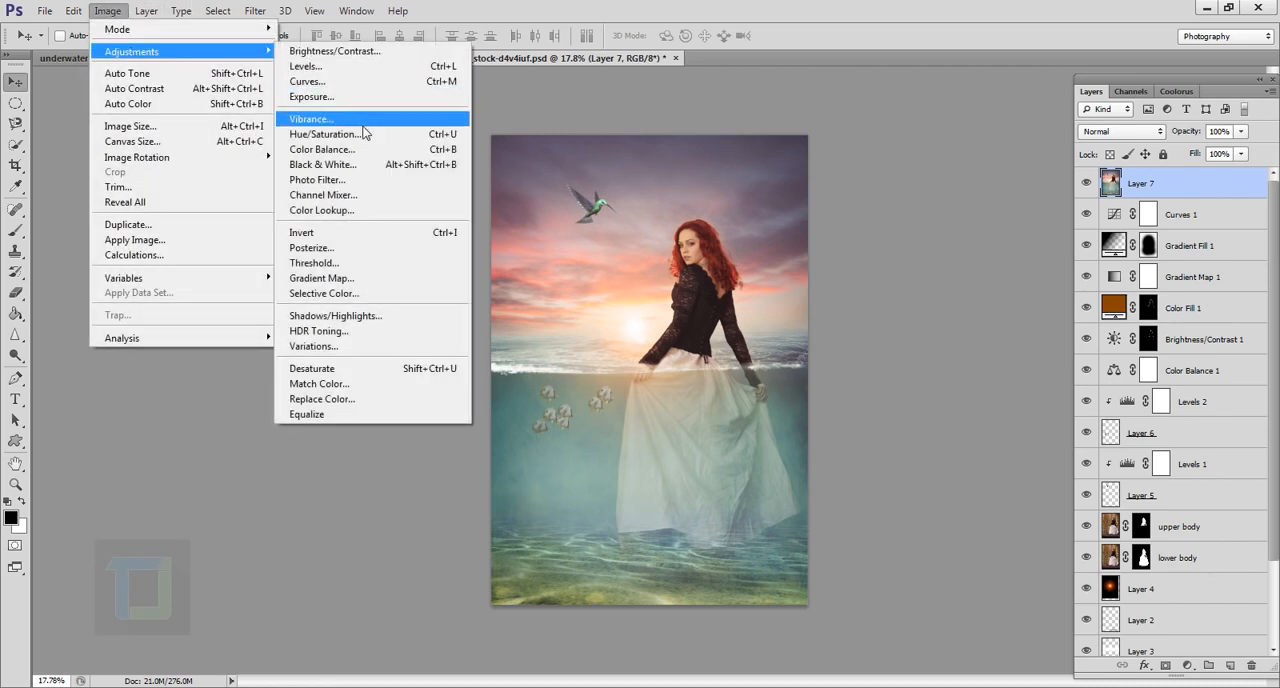
{"action": "left_click", "coordinate": [340, 316]}
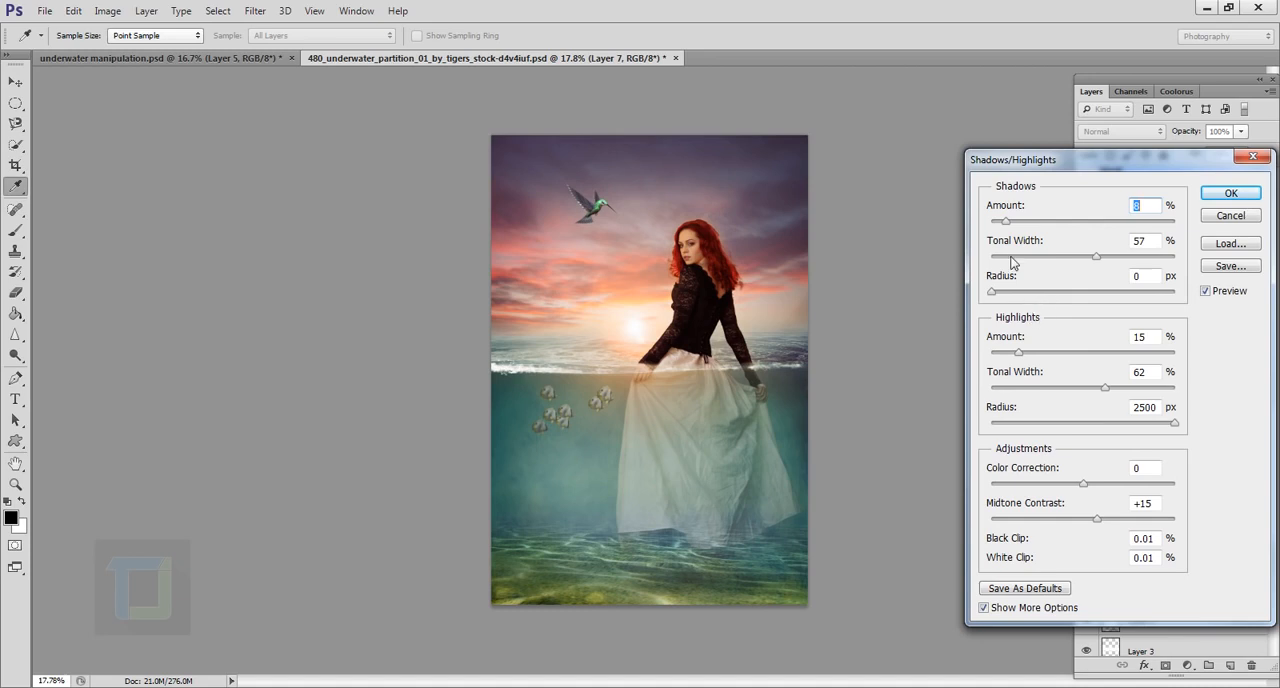
{"action": "left_click_drag", "start_coordinate": [1007, 226], "coordinate": [1080, 231]}
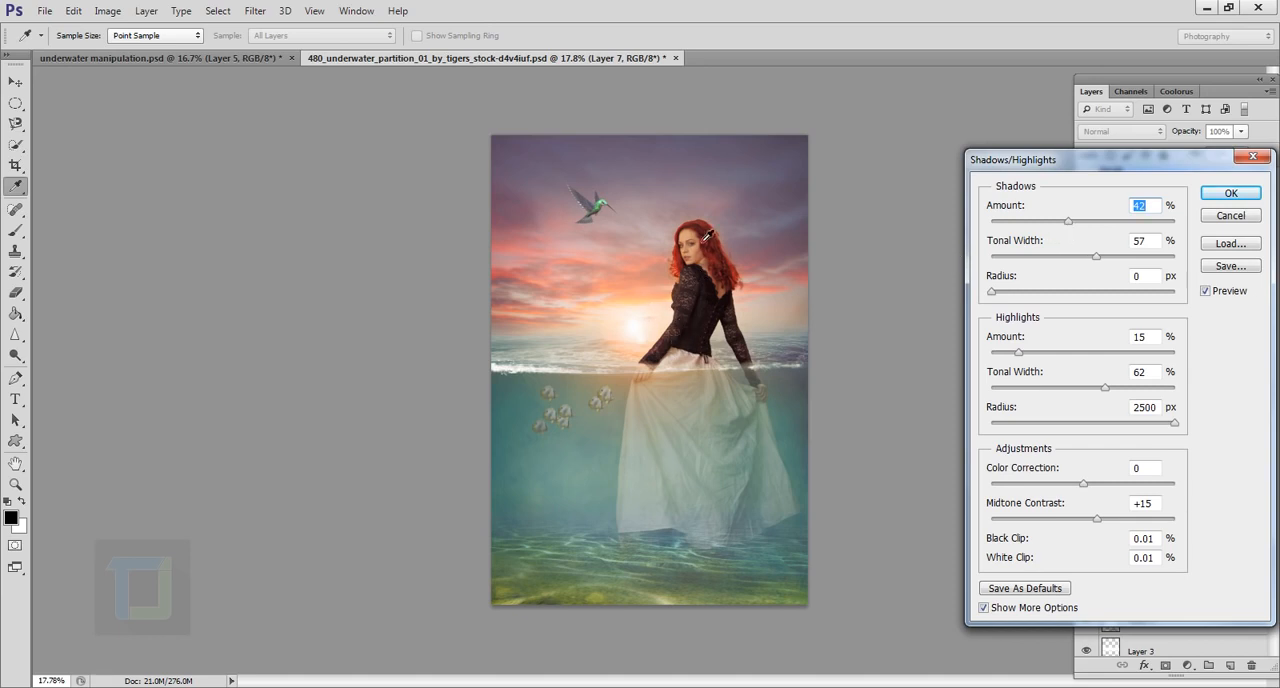
{"action": "left_click_drag", "start_coordinate": [1069, 223], "coordinate": [1086, 222]}
{"action": "mouse_move", "coordinate": [1020, 355]}
{"action": "left_mouse_down"}
{"action": "mouse_move", "coordinate": [1050, 358]}
{"action": "mouse_move", "coordinate": [998, 352]}
{"action": "left_mouse_up"}
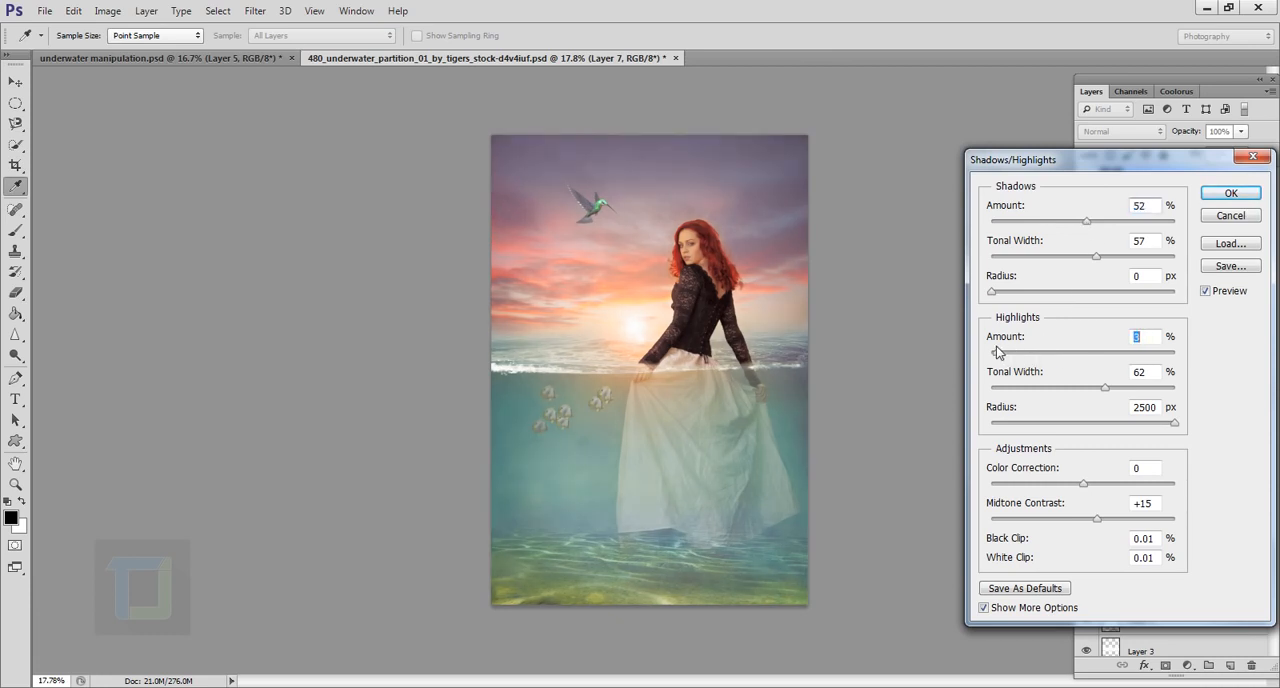
{"action": "left_click", "coordinate": [1206, 291]}
{"action": "left_click", "coordinate": [1206, 291]}
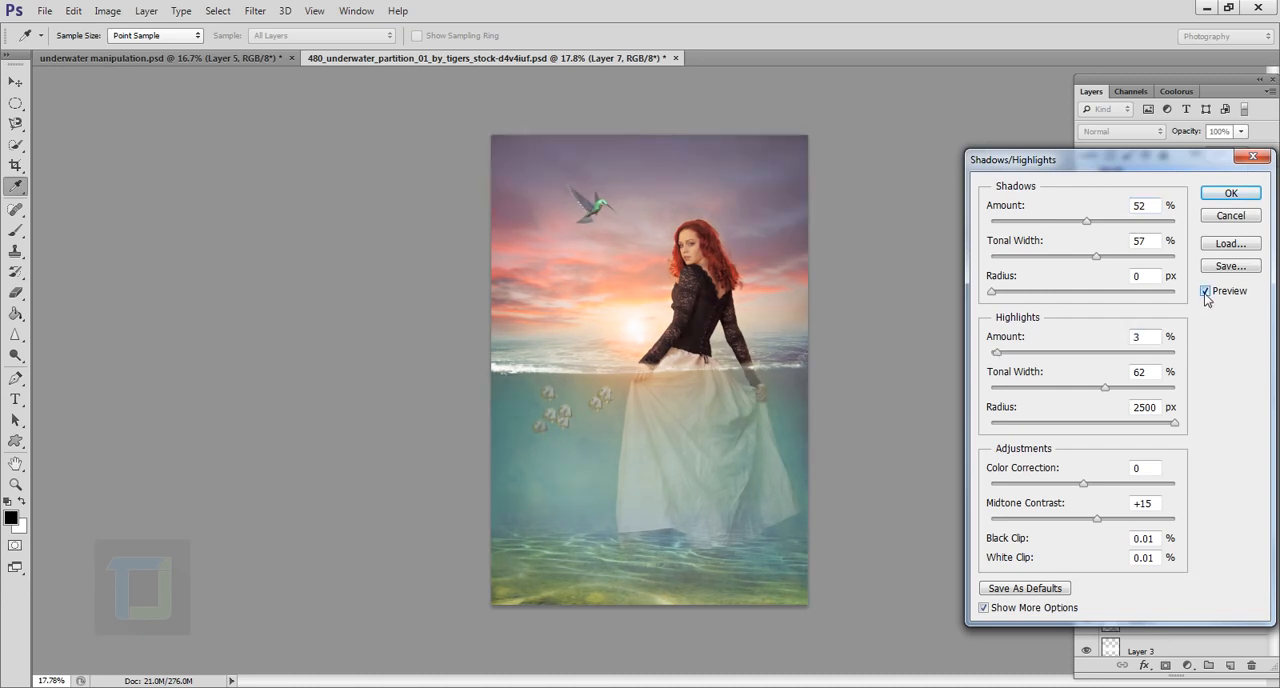
{"action": "left_click", "coordinate": [1231, 194]}
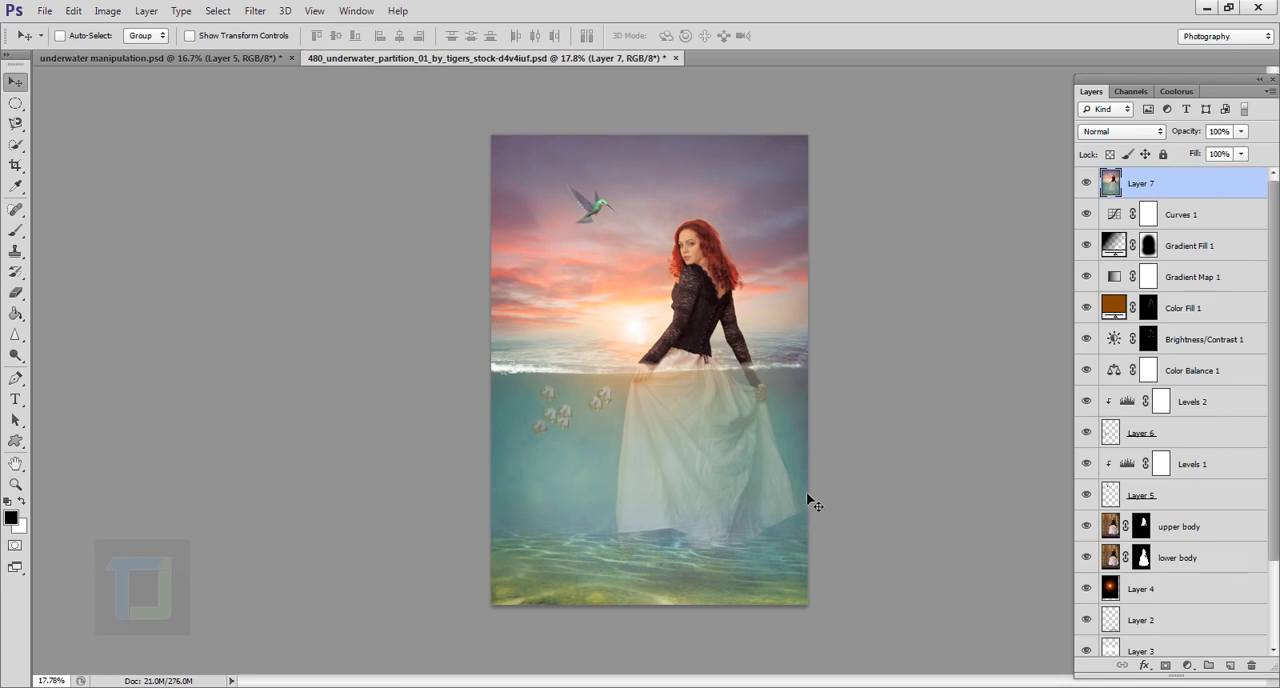
Step: Add a mask to the merged layer, invert it to black, and paint white around the image edges with the 1200 px brush
{"action": "left_click", "coordinate": [1165, 665]}
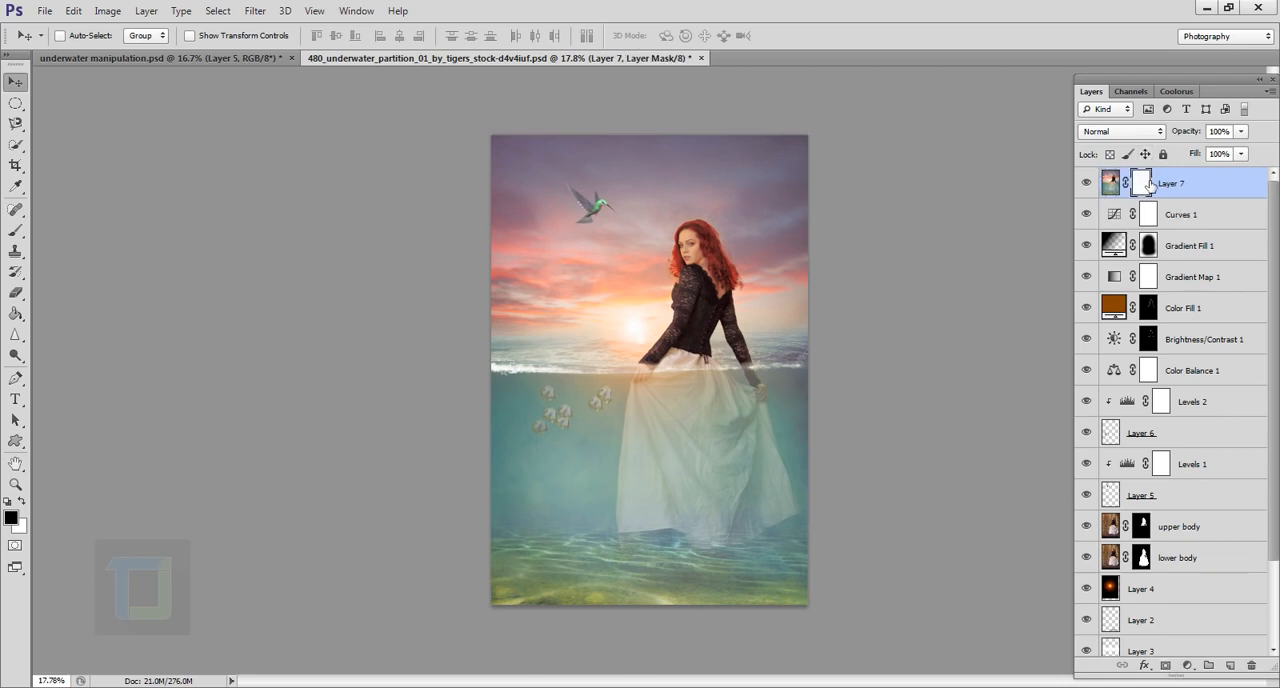
{"action": "key", "text": "ctrl+i"}
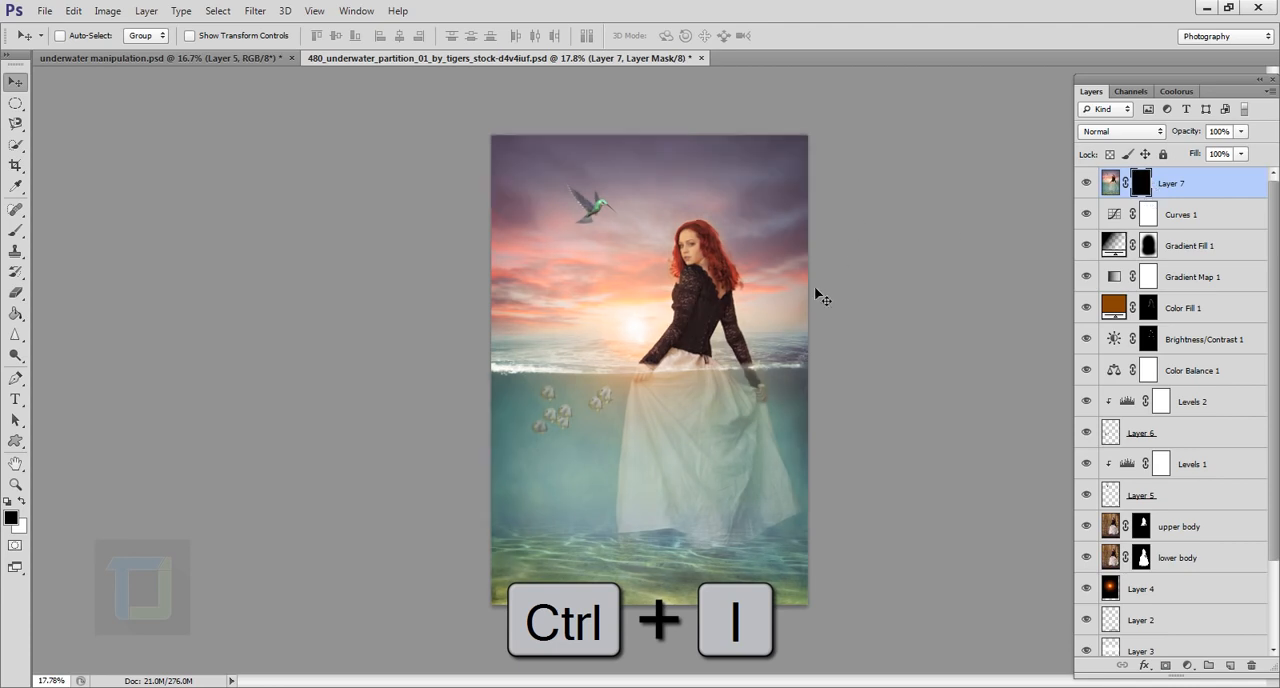
{"action": "left_click", "coordinate": [17, 231]}
{"action": "left_click", "coordinate": [84, 228]}
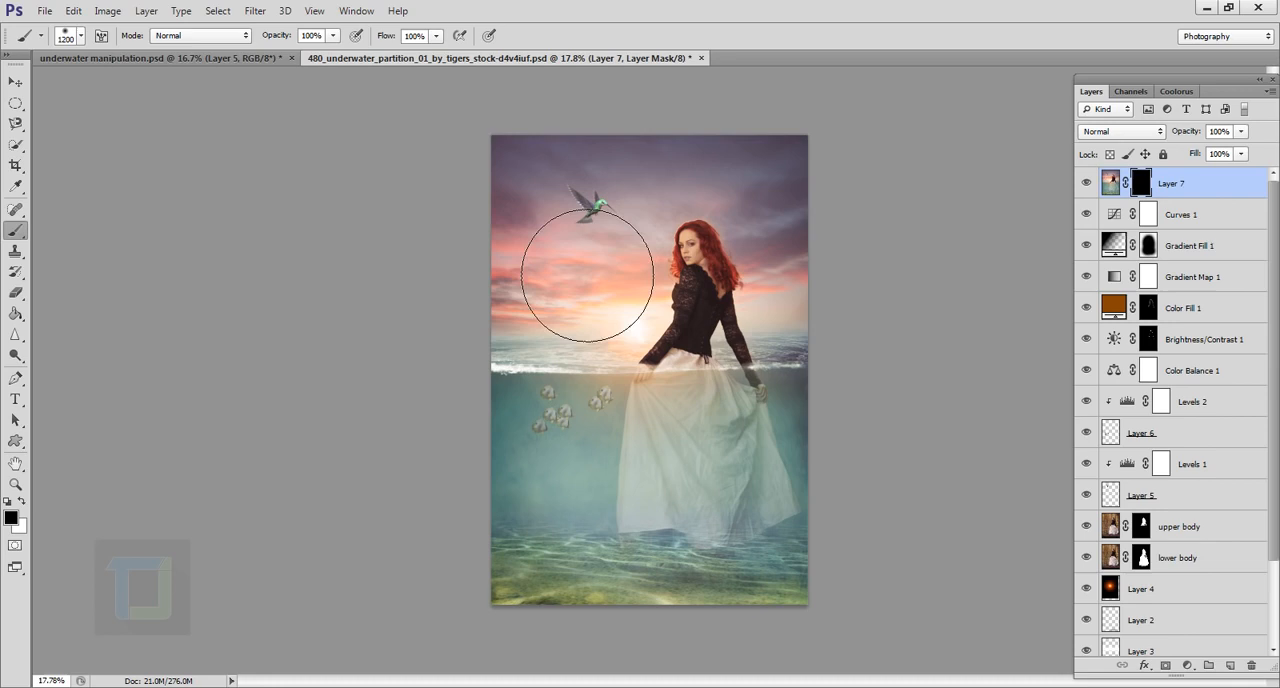
{"action": "left_click", "coordinate": [21, 502]}
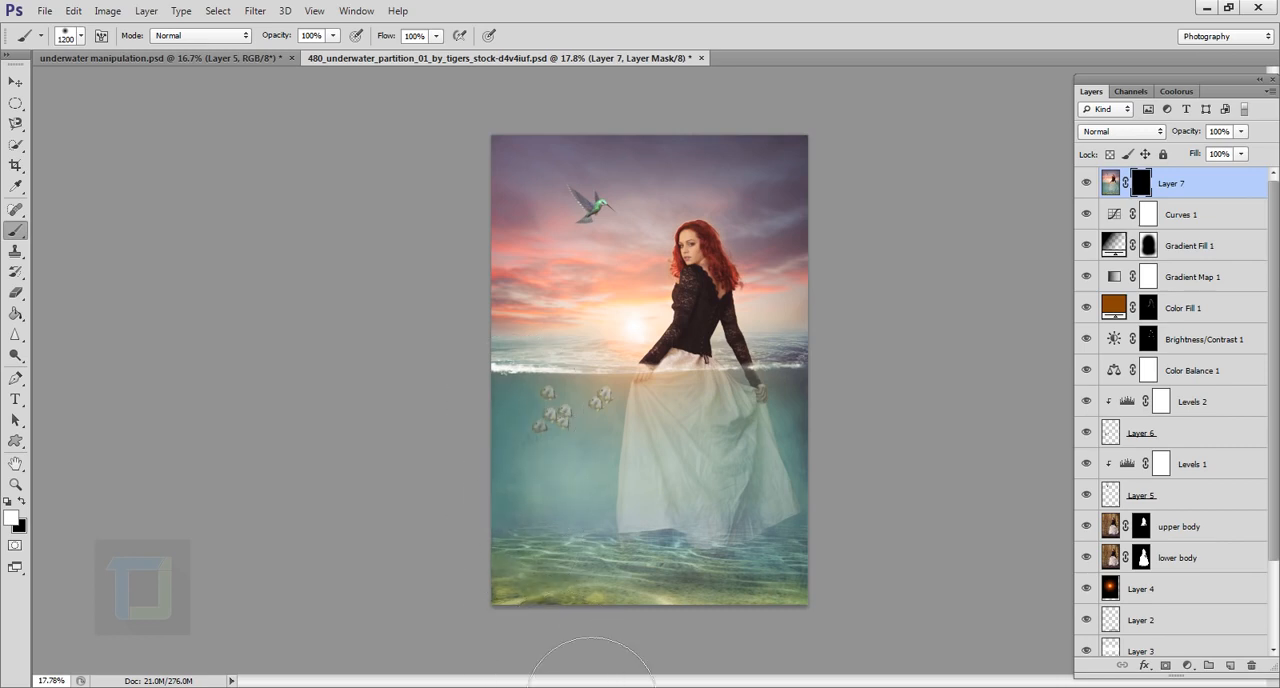
{"action": "left_click_drag", "start_coordinate": [592, 687], "coordinate": [922, 687]}
{"action": "mouse_move", "coordinate": [895, 410]}
{"action": "left_mouse_down"}
{"action": "mouse_move", "coordinate": [891, 497]}
{"action": "mouse_move", "coordinate": [896, 452]}
{"action": "mouse_move", "coordinate": [852, 219]}
{"action": "mouse_move", "coordinate": [873, 280]}
{"action": "mouse_move", "coordinate": [798, 286]}
{"action": "mouse_move", "coordinate": [806, 302]}
{"action": "left_mouse_up"}
Step: Paint white over most of the merged layer's mask, leaving black around the model's upper body, and compare with the layer hidden
{"action": "scroll", "coordinate": [752, 352], "scroll_direction": "up", "scroll_amount": 5}
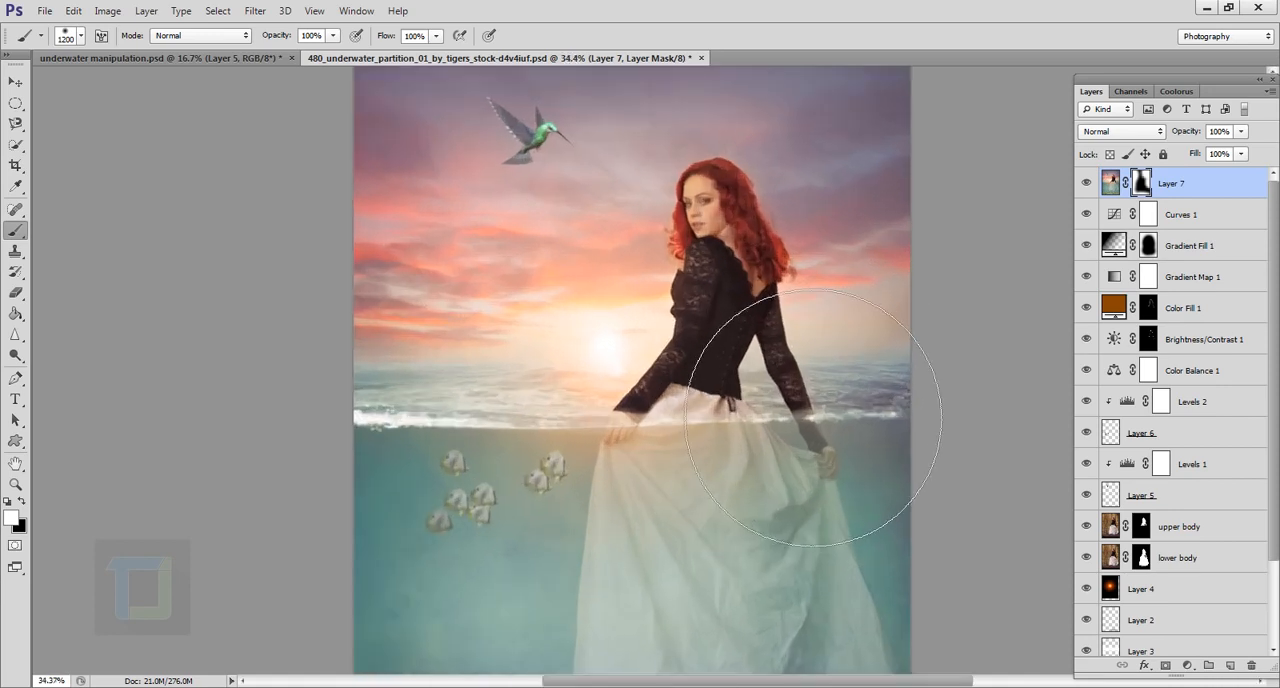
{"action": "scroll", "coordinate": [813, 418], "scroll_direction": "up", "scroll_amount": 2}
{"action": "key", "text": "x"}
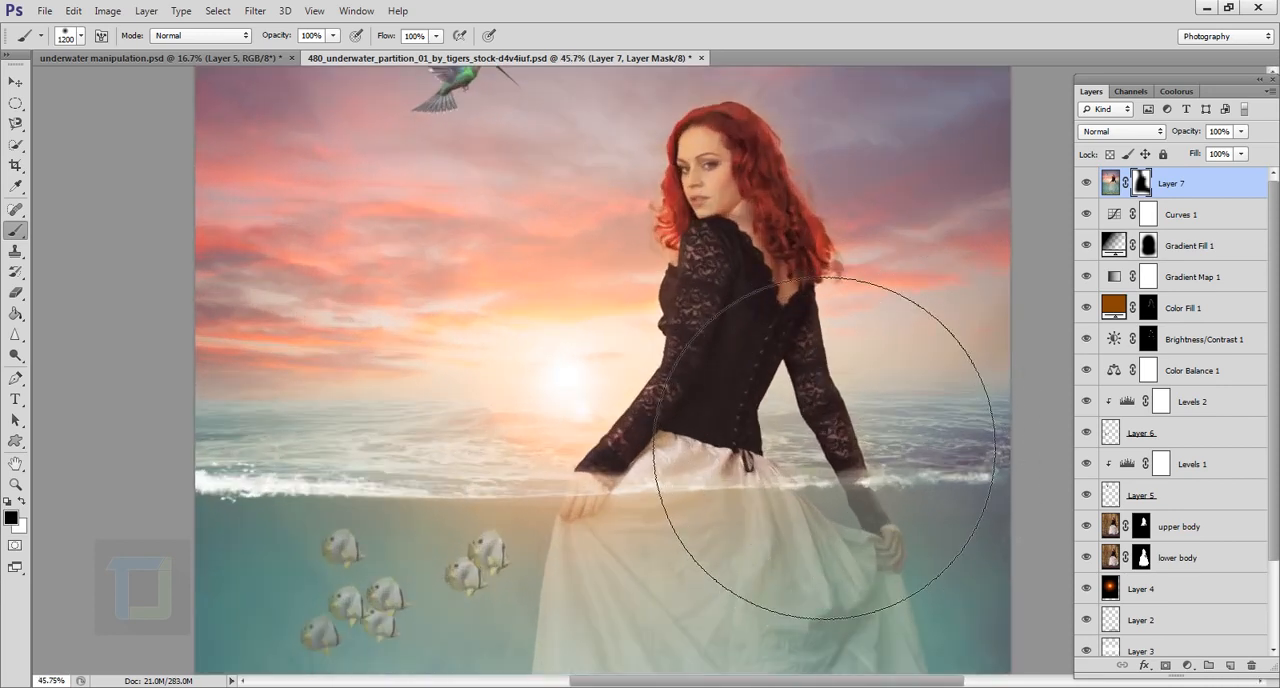
{"action": "scroll", "coordinate": [690, 450], "scroll_direction": "down", "scroll_amount": 8}
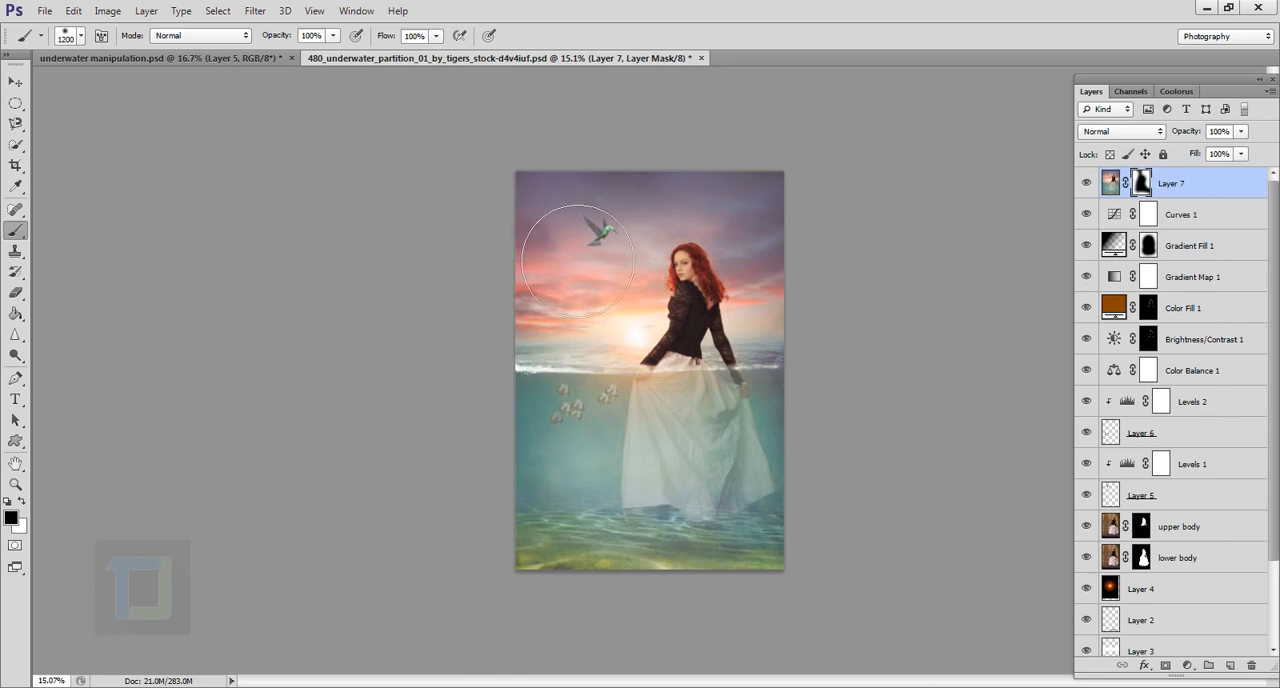
{"action": "key", "text": "x"}
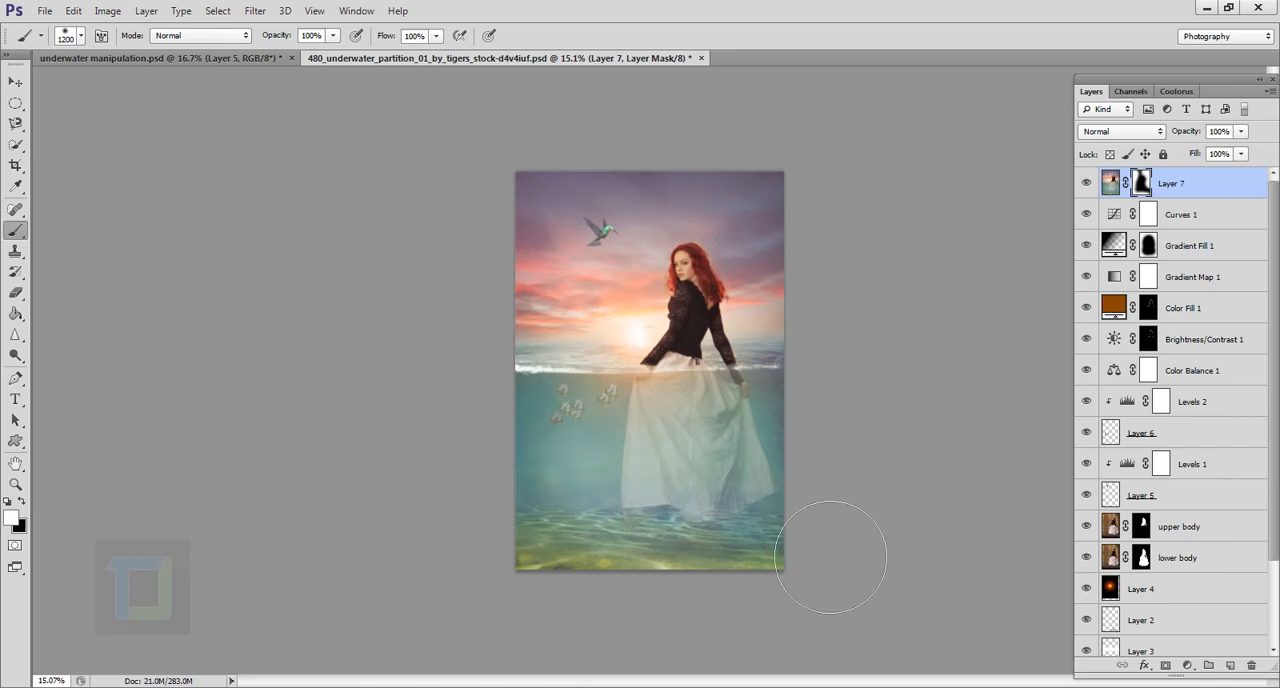
{"action": "scroll", "coordinate": [880, 538], "scroll_direction": "up", "scroll_amount": 2}
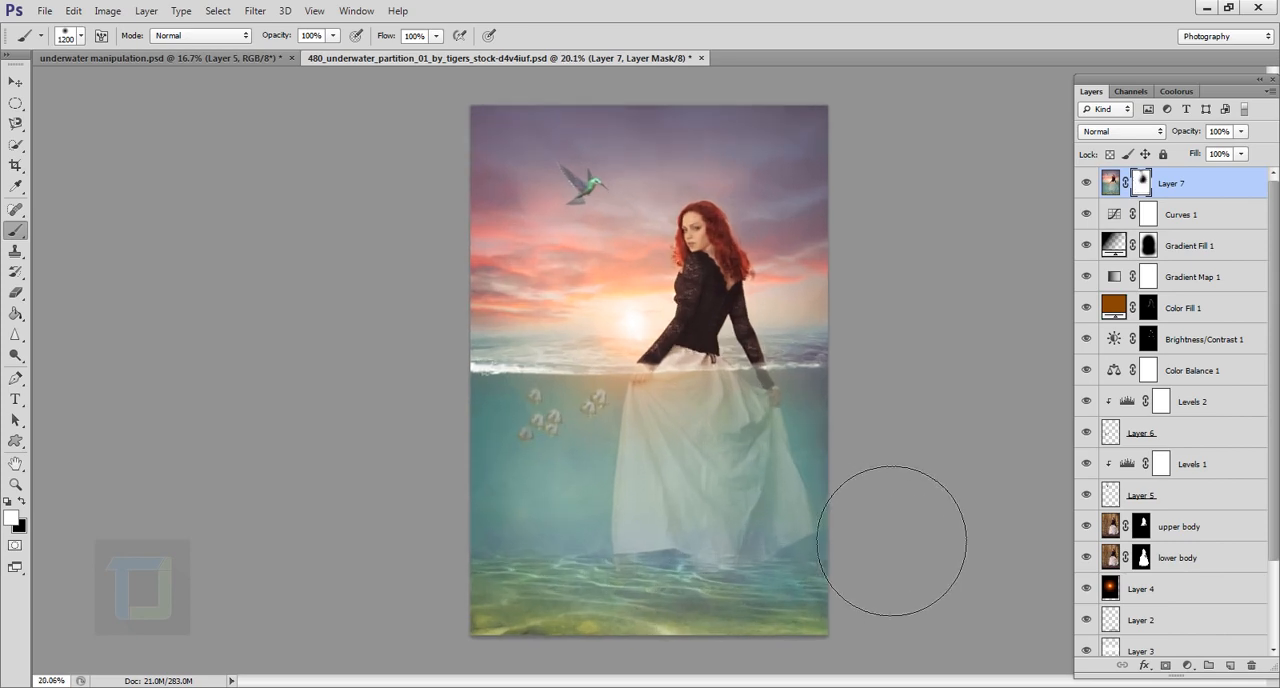
{"action": "left_click", "coordinate": [1086, 183]}
{"action": "left_click", "coordinate": [1086, 183]}
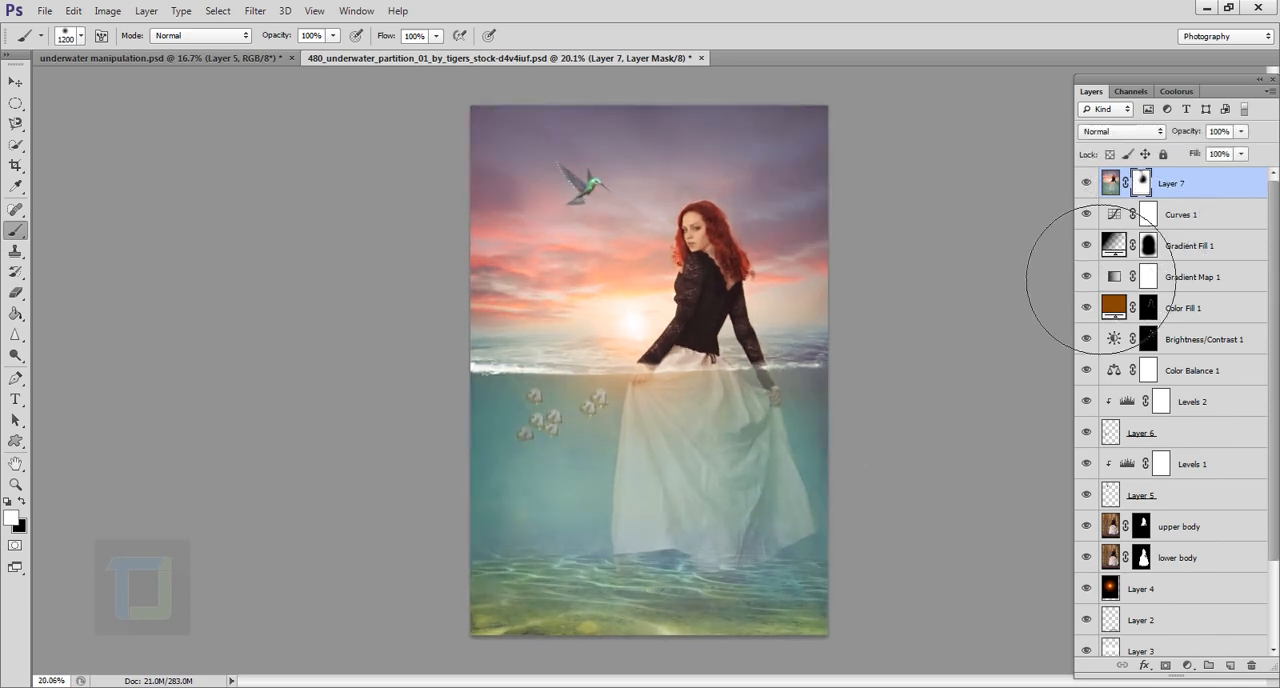
Step: Create a new top layer and paint white over the underwater half of the image with the 1200 px brush
{"action": "scroll", "coordinate": [994, 289], "scroll_direction": "down", "scroll_amount": 2}
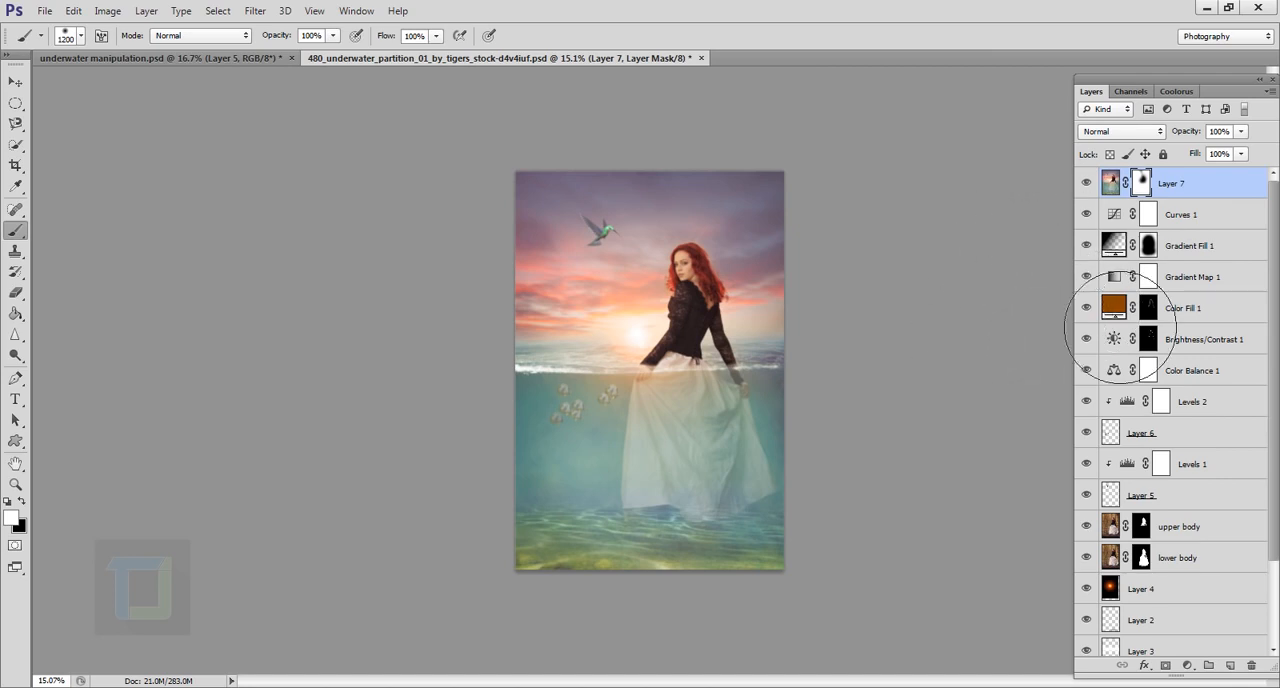
{"action": "key", "text": "x"}
{"action": "left_click", "coordinate": [1231, 665]}
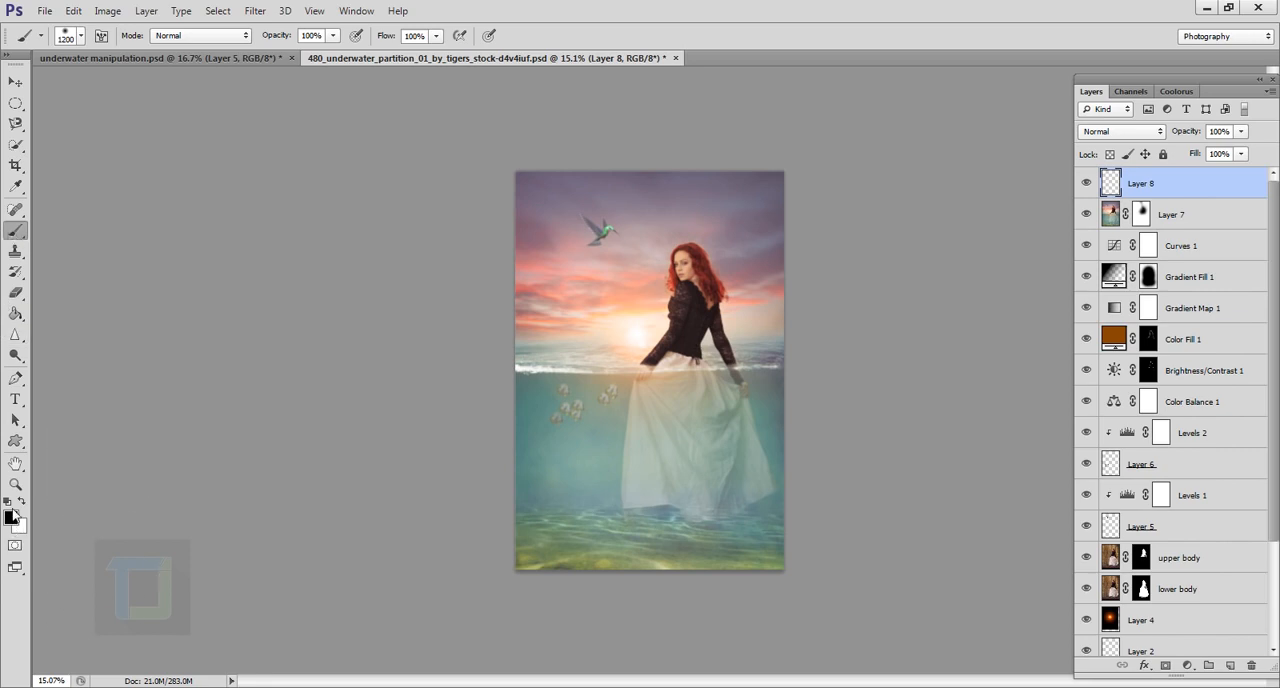
{"action": "left_click", "coordinate": [21, 502]}
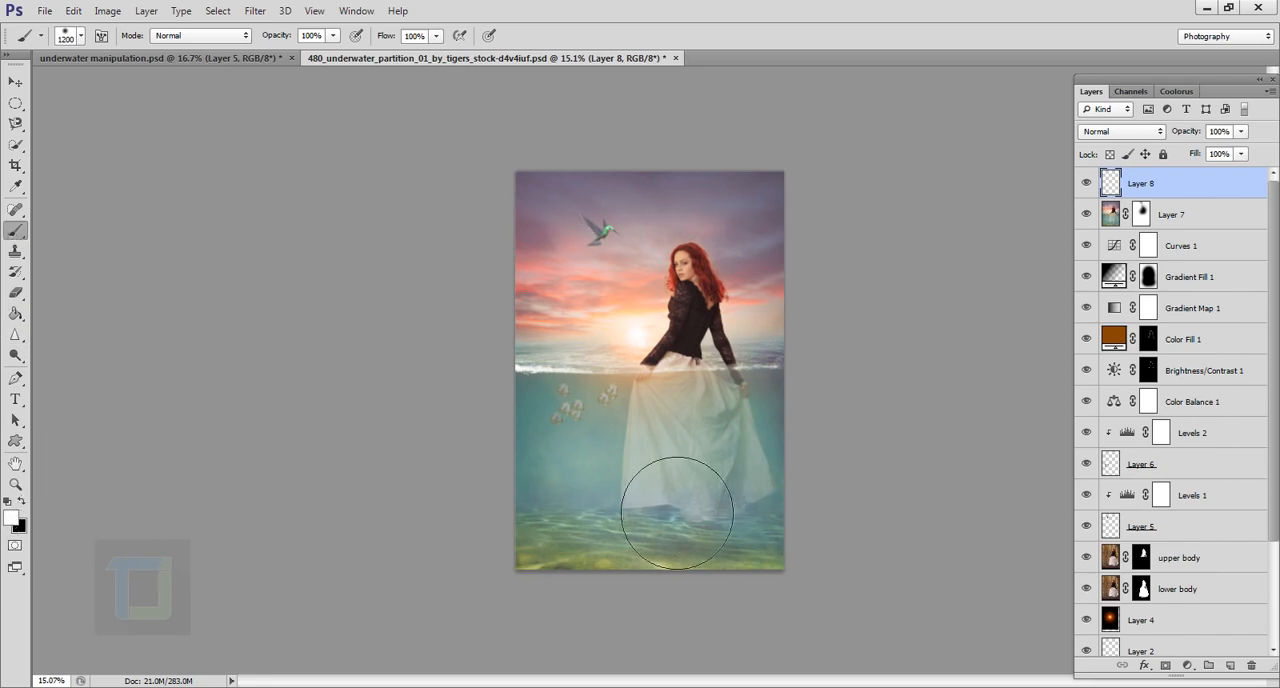
{"action": "mouse_move", "coordinate": [586, 509]}
{"action": "left_mouse_down"}
{"action": "mouse_move", "coordinate": [835, 510]}
{"action": "mouse_move", "coordinate": [593, 561]}
{"action": "mouse_move", "coordinate": [741, 635]}
{"action": "mouse_move", "coordinate": [870, 635]}
{"action": "mouse_move", "coordinate": [517, 618]}
{"action": "mouse_move", "coordinate": [1019, 621]}
{"action": "left_mouse_up"}
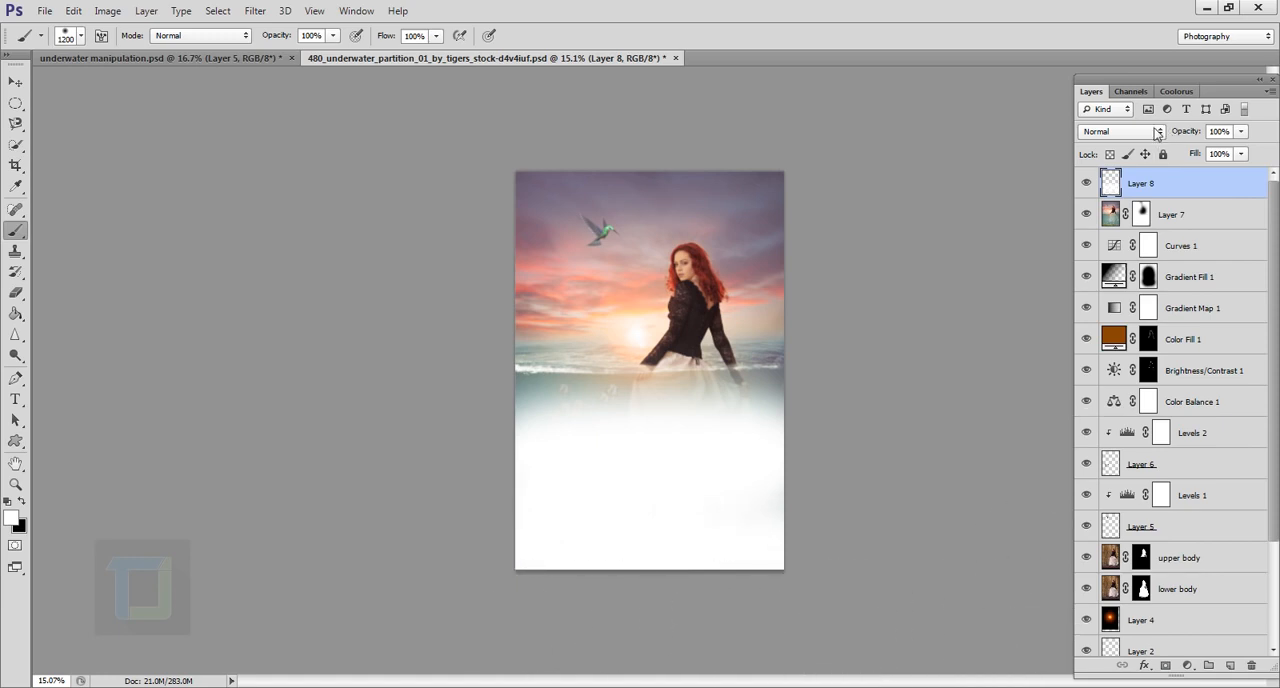
Step: Set the white-painted layer's blend mode to Soft Light and compare the image with the layer hidden
{"action": "left_click", "coordinate": [1121, 131]}
{"action": "left_click", "coordinate": [1088, 354]}
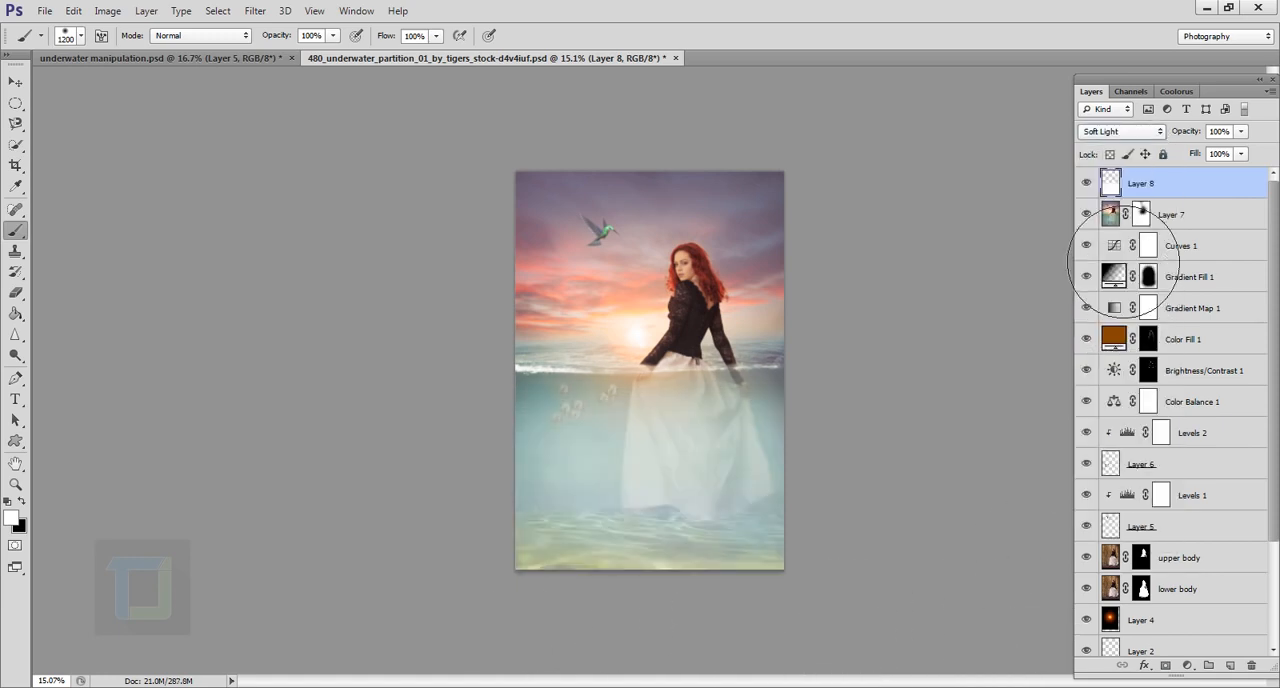
{"action": "left_click", "coordinate": [1088, 183]}
{"action": "left_click", "coordinate": [1093, 184]}
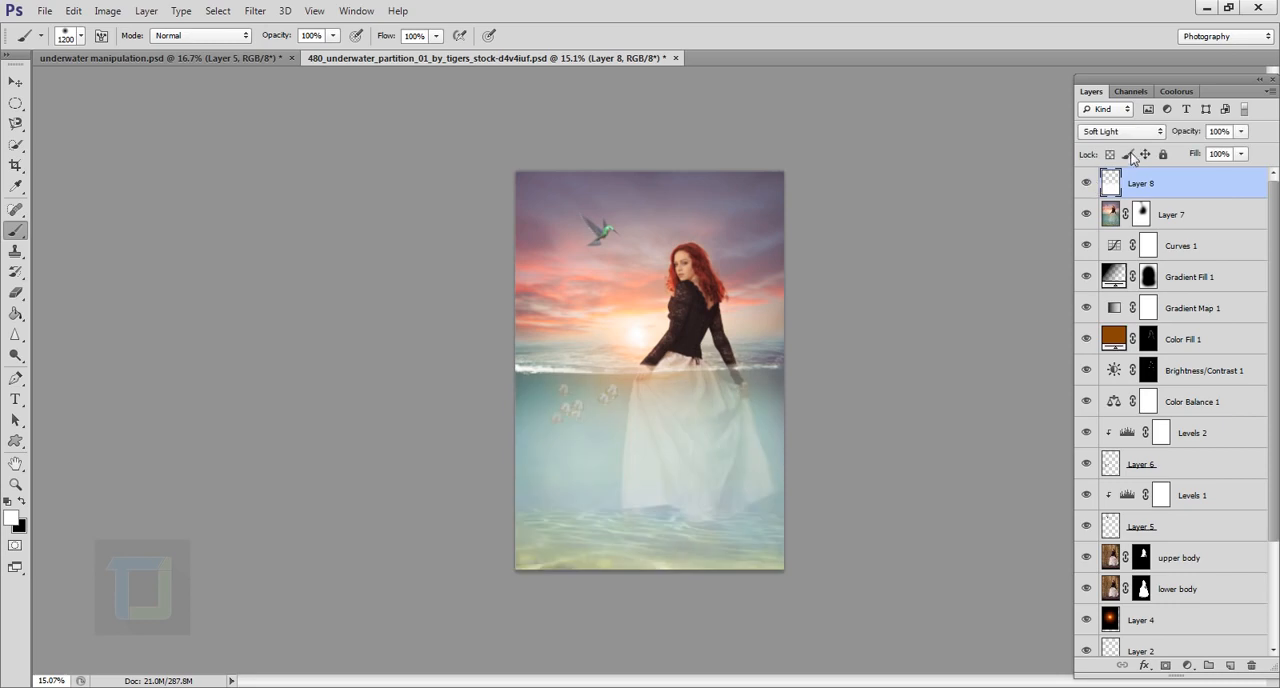
Step: Reduce the white Soft Light layer's opacity to 25%, comparing the image with the layer hidden
{"action": "left_click_drag", "start_coordinate": [1188, 132], "coordinate": [994, 139]}
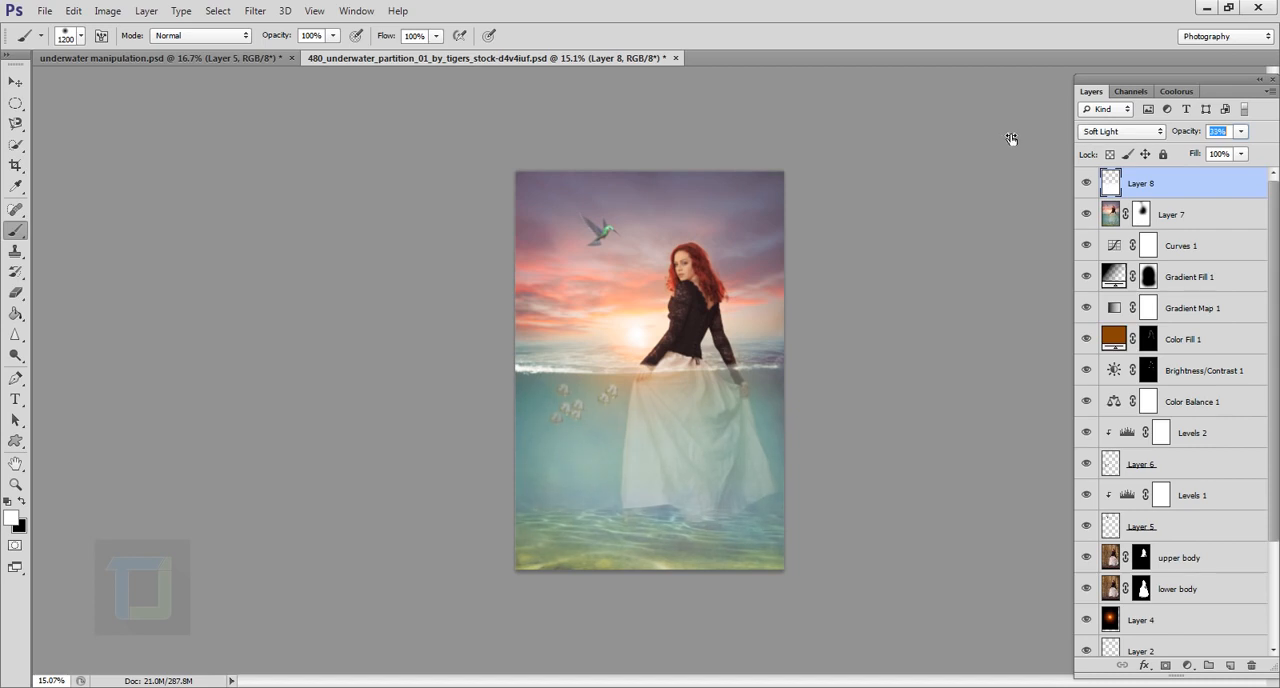
{"action": "left_click", "coordinate": [1100, 186]}
{"action": "left_click", "coordinate": [1092, 186]}
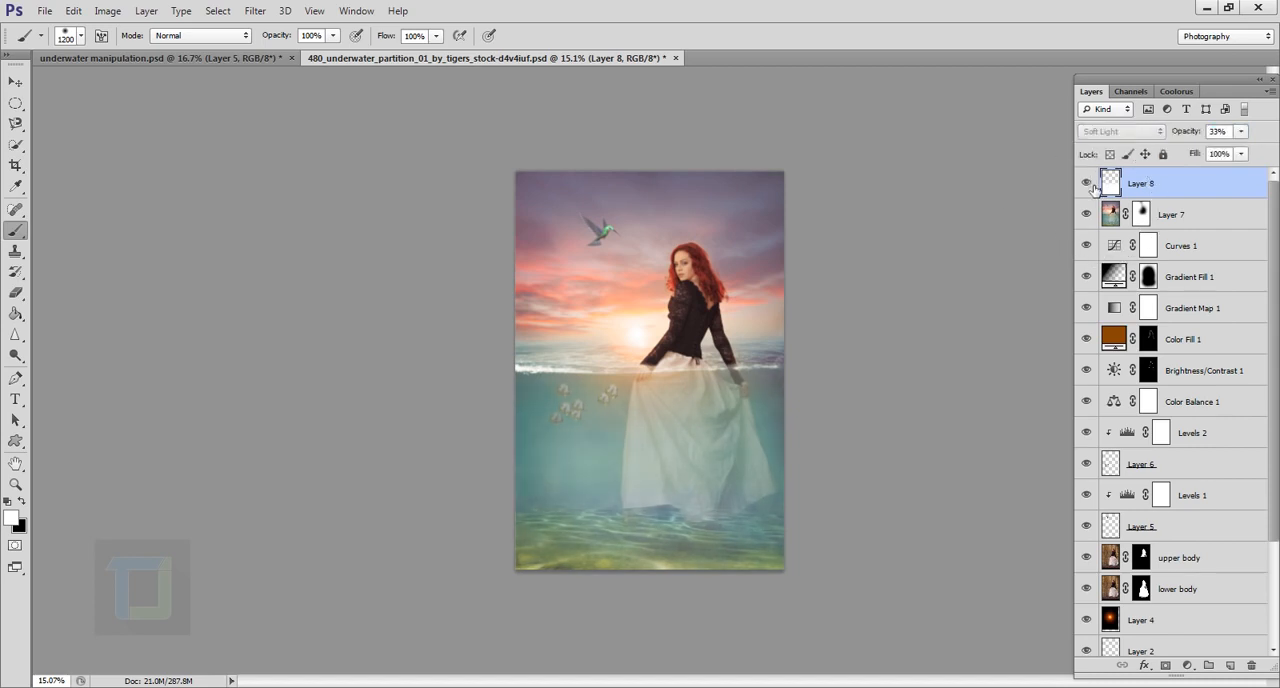
{"action": "left_click", "coordinate": [1092, 186]}
{"action": "left_click_drag", "start_coordinate": [1235, 140], "coordinate": [1213, 141]}
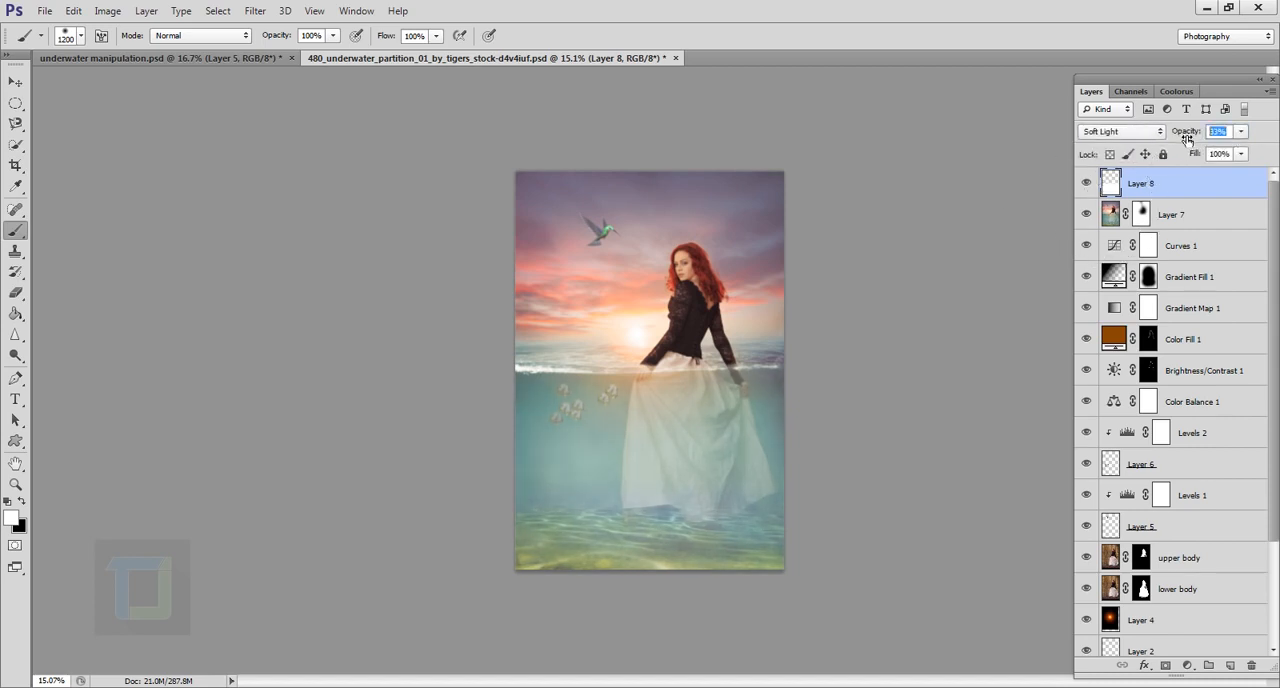
{"action": "type", "text": "25"}
Step: Add a new top layer and set the foreground colour to a deep orange based on a tone sampled near the sun
{"action": "left_click", "coordinate": [1230, 665]}
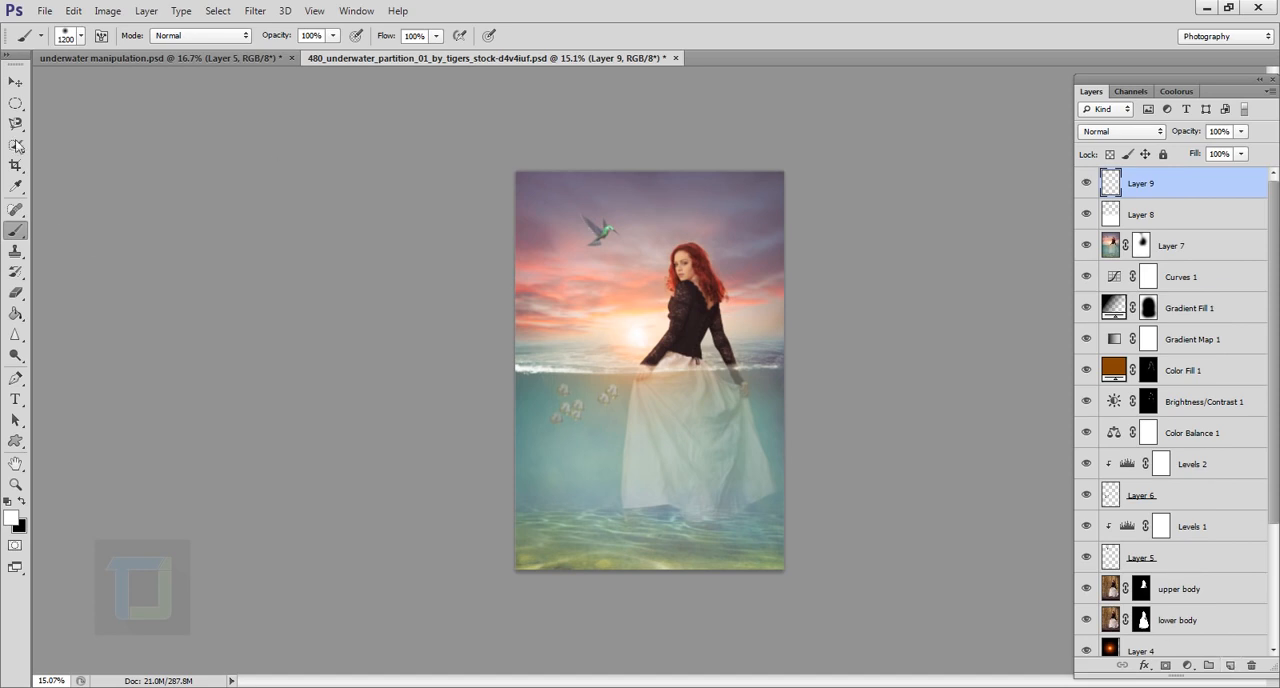
{"action": "left_click", "coordinate": [11, 518]}
{"action": "left_click", "coordinate": [631, 349]}
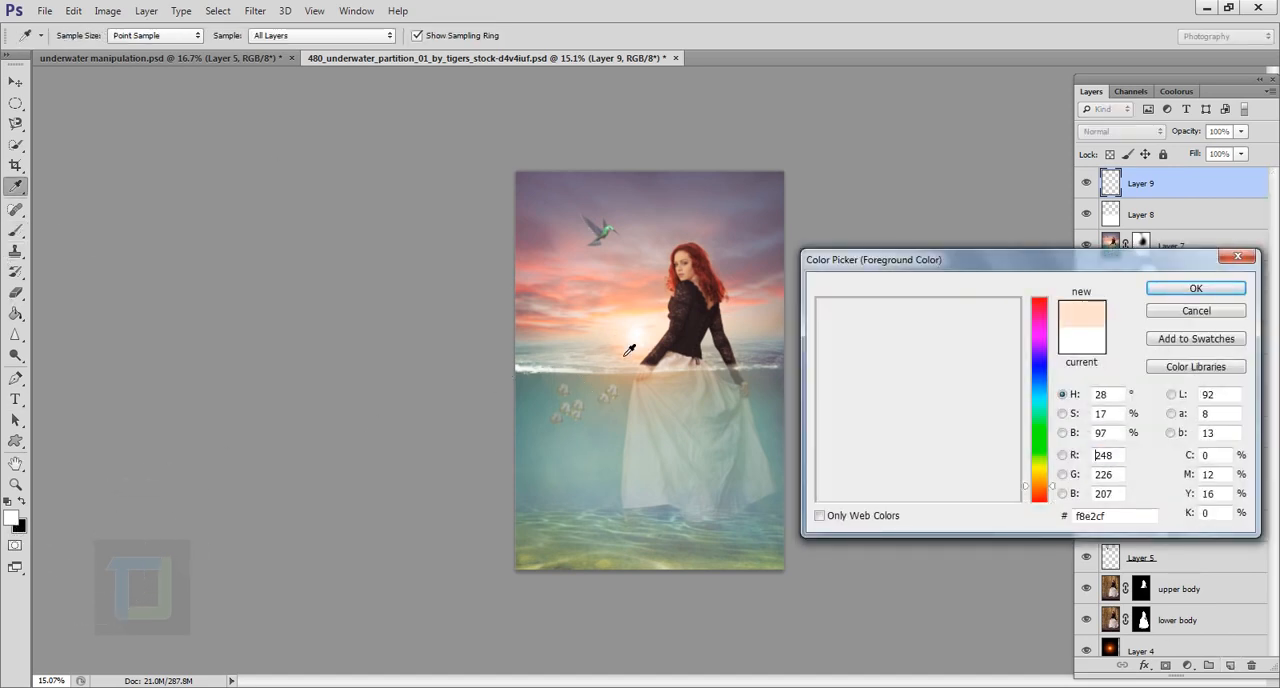
{"action": "mouse_move", "coordinate": [929, 337]}
{"action": "left_mouse_down"}
{"action": "mouse_move", "coordinate": [962, 334]}
{"action": "mouse_move", "coordinate": [980, 376]}
{"action": "left_mouse_up"}
{"action": "left_click", "coordinate": [1208, 294]}
{"action": "key", "text": "b"}
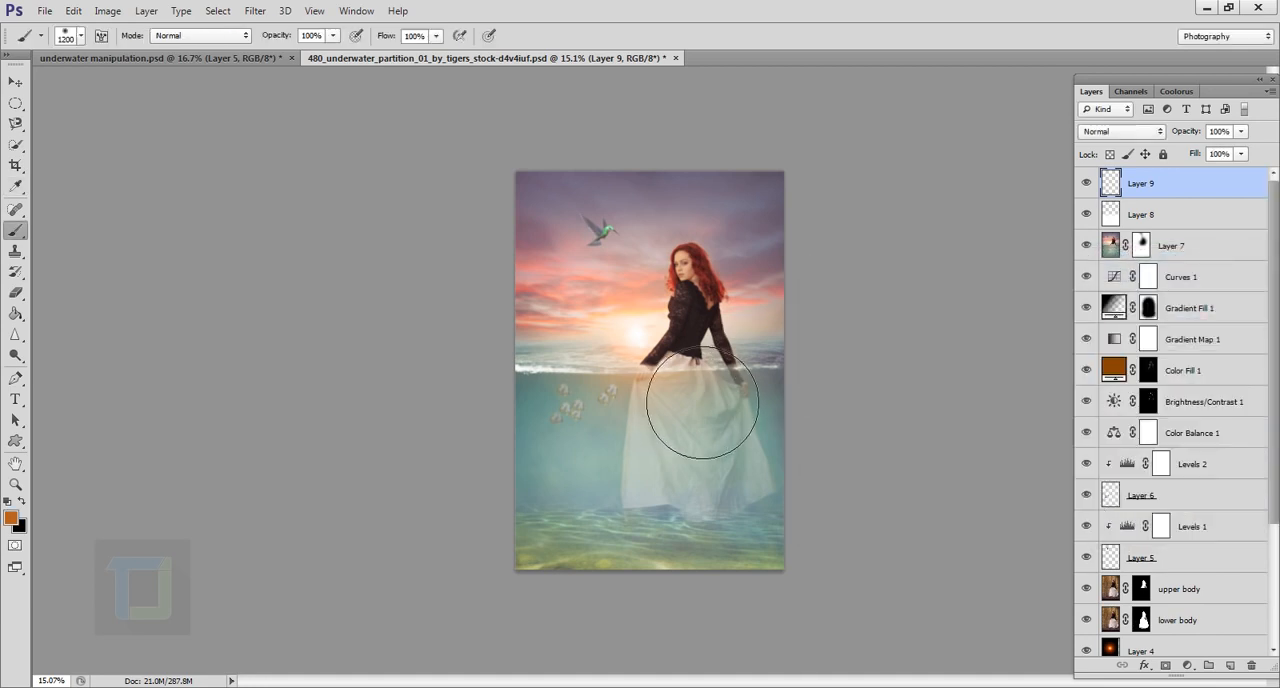
Step: Paint one orange dab over the sun with a 1400 px brush, set its layer to Screen, and compare with it hidden
{"action": "key", "text": "bracketright"}
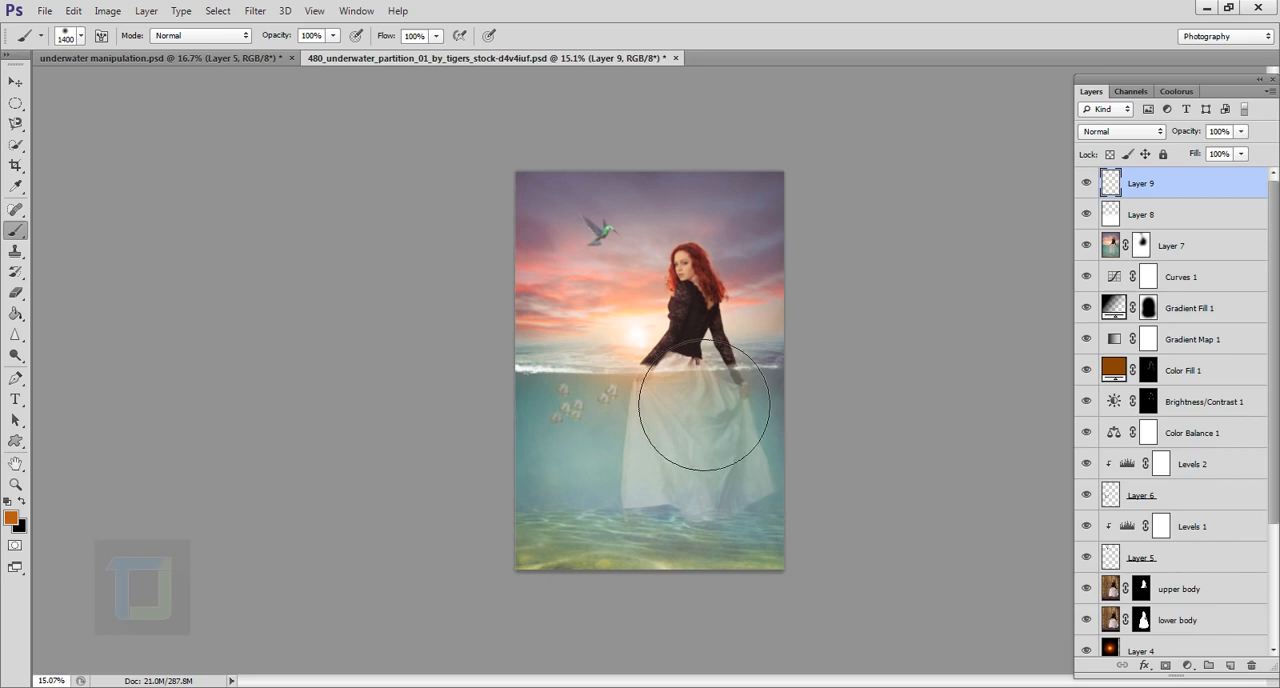
{"action": "left_click", "coordinate": [628, 332]}
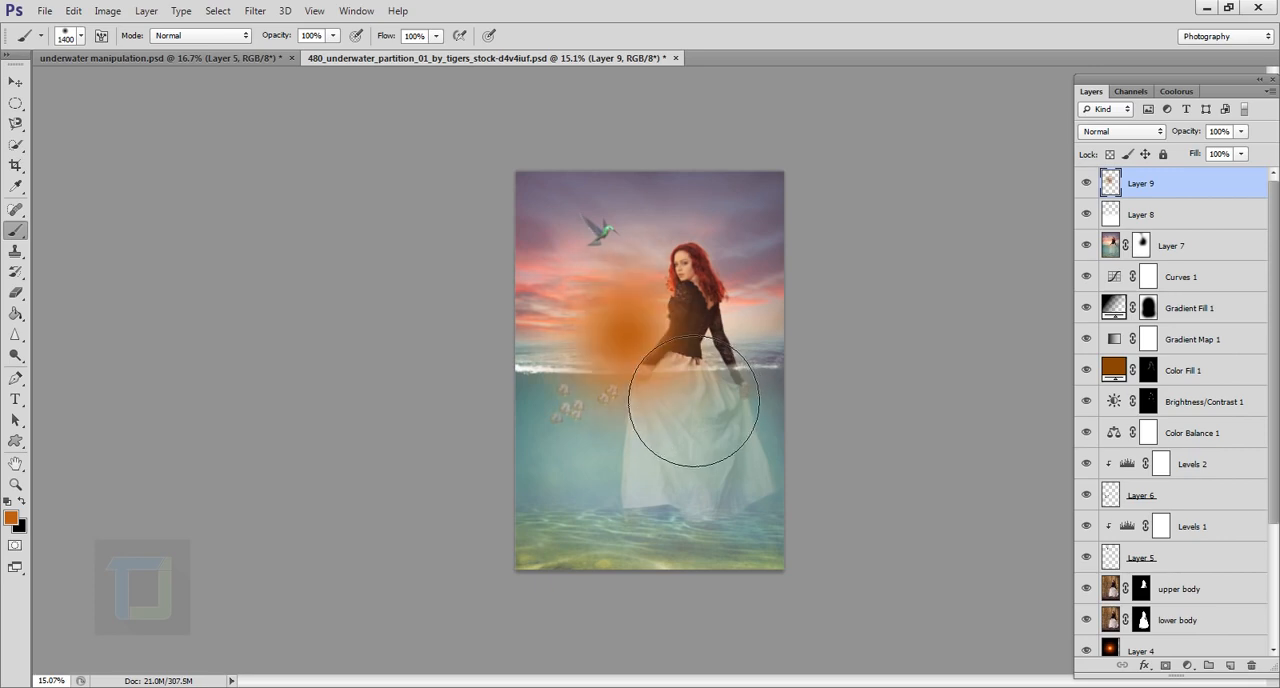
{"action": "left_click", "coordinate": [1122, 131]}
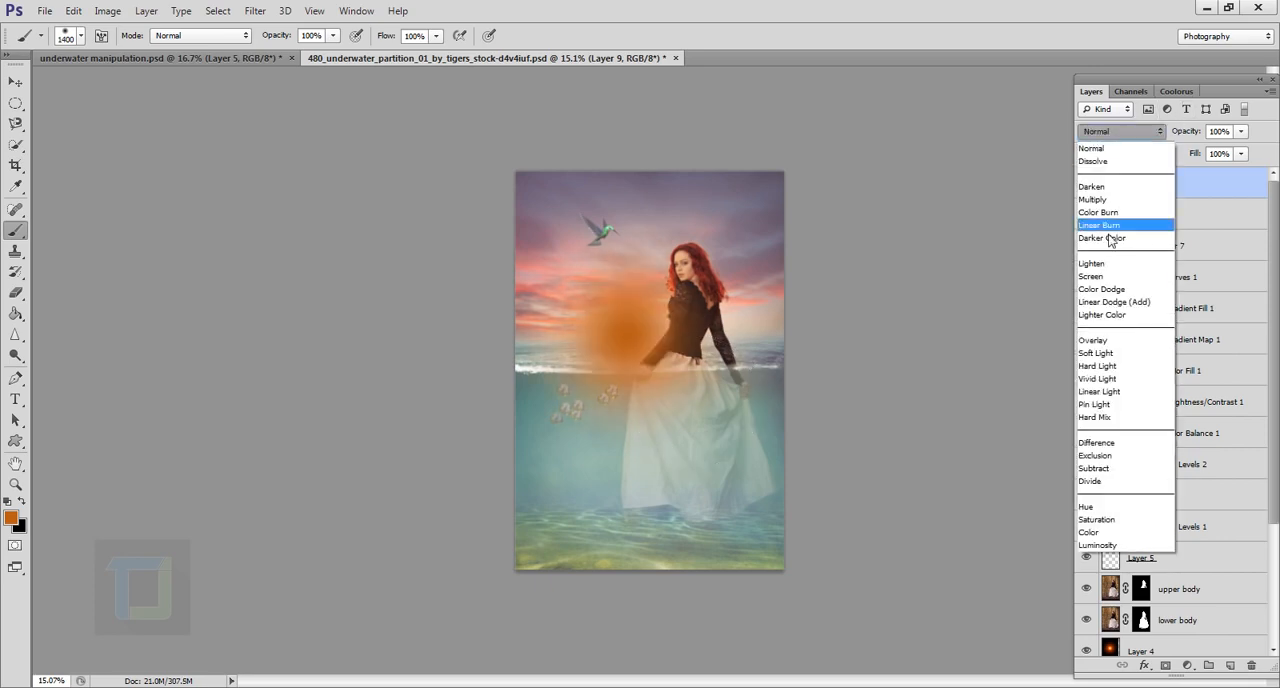
{"action": "left_click", "coordinate": [1108, 277]}
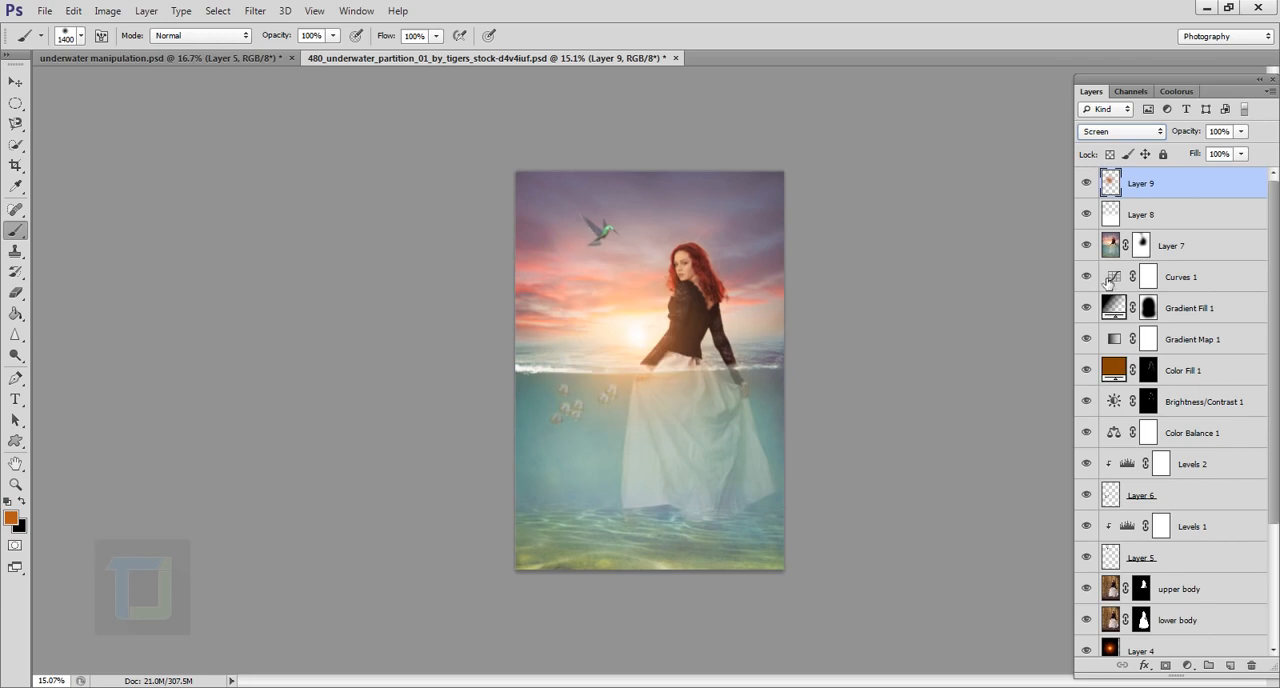
{"action": "left_click", "coordinate": [1086, 183]}
{"action": "left_click", "coordinate": [1086, 183]}
Step: Scale the orange glow up to about 109% and reposition it slightly around the sun
{"action": "key", "text": "ctrl+t"}
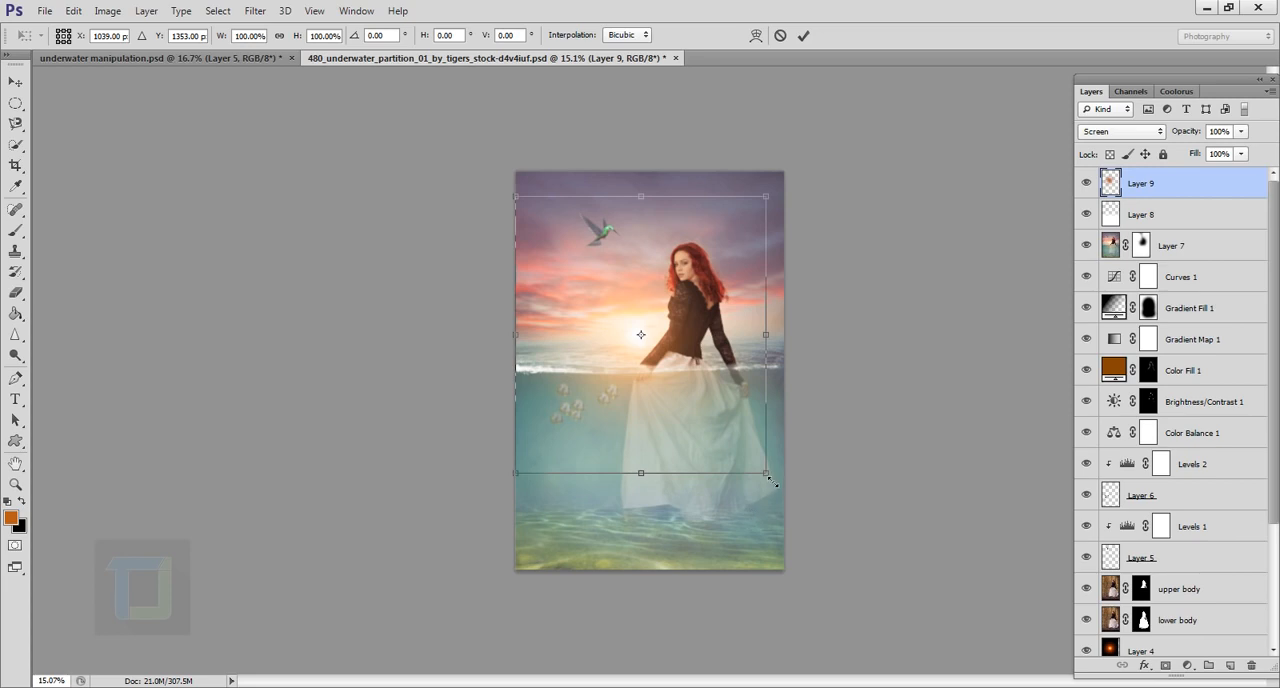
{"action": "mouse_move", "coordinate": [770, 480]}
{"action": "left_mouse_down"}
{"action": "mouse_move", "coordinate": [792, 496]}
{"action": "mouse_move", "coordinate": [778, 486]}
{"action": "left_mouse_up"}
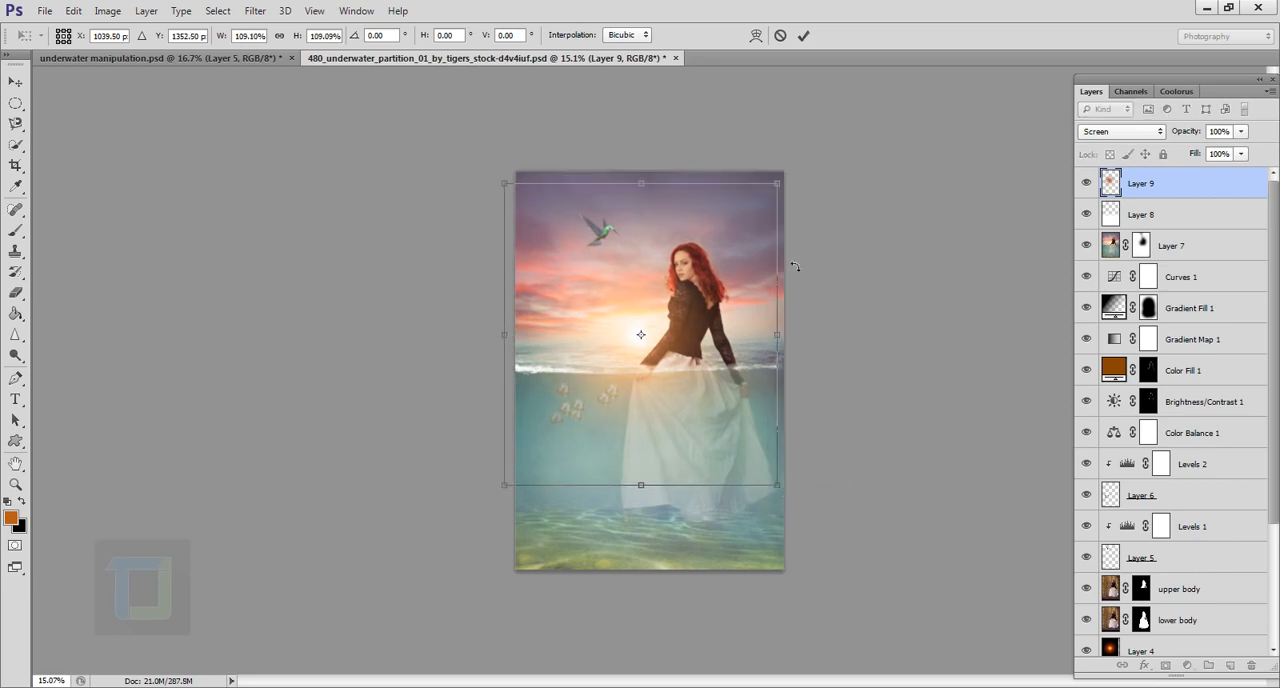
{"action": "left_click", "coordinate": [803, 35]}
{"action": "key", "text": "b"}
{"action": "left_click", "coordinate": [15, 81]}
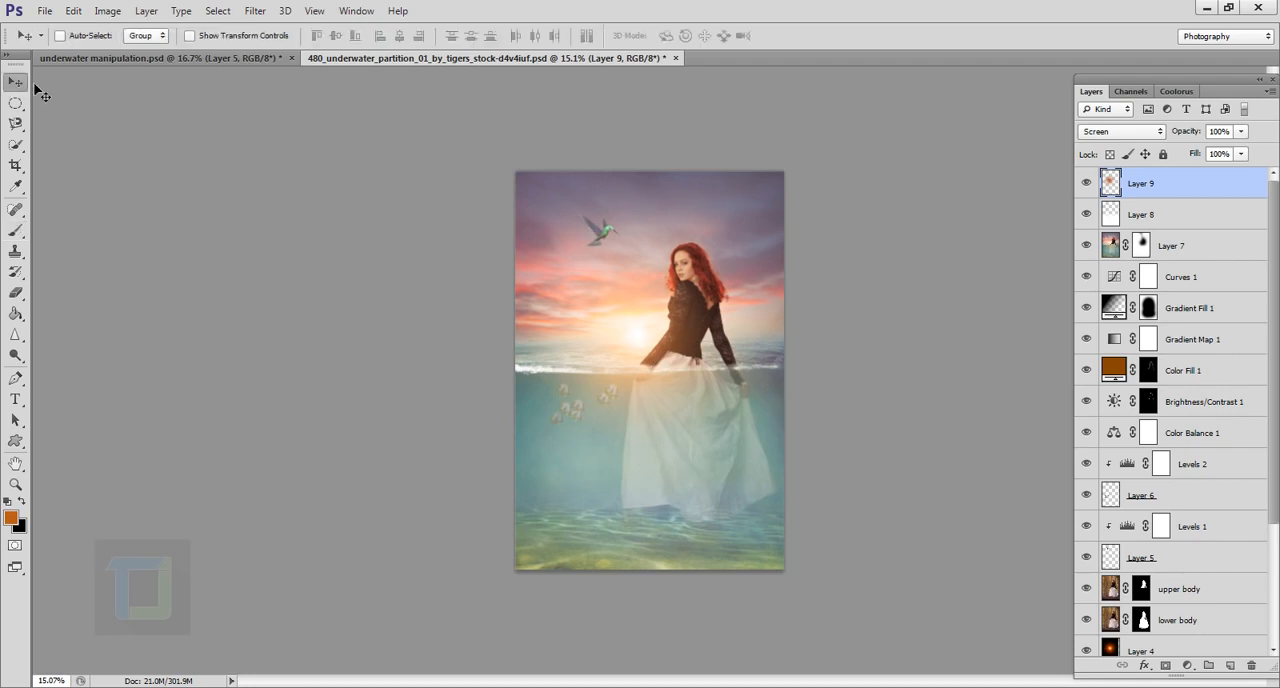
{"action": "mouse_move", "coordinate": [639, 364]}
{"action": "left_mouse_down"}
{"action": "mouse_move", "coordinate": [628, 356]}
{"action": "mouse_move", "coordinate": [634, 366]}
{"action": "mouse_move", "coordinate": [645, 340]}
{"action": "mouse_move", "coordinate": [642, 354]}
{"action": "left_mouse_up"}
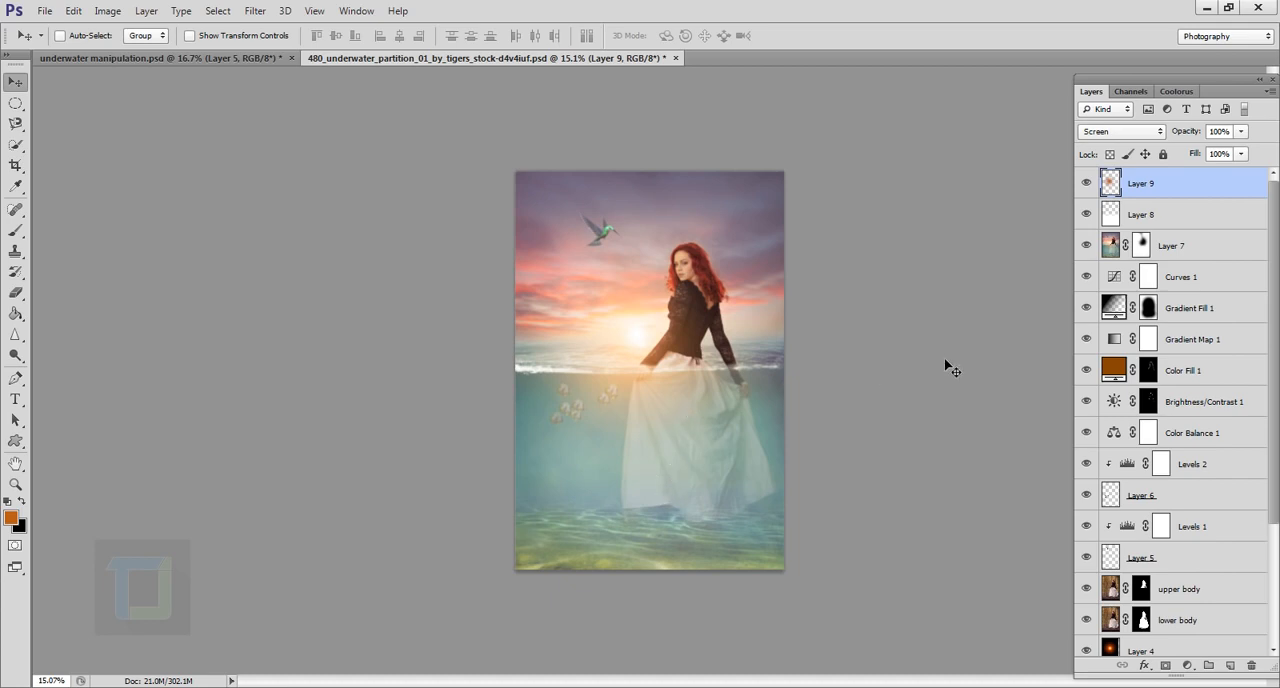
Step: Disable the backup layer's mask and show that layer alone to compare the original photo with the finished composite
{"action": "scroll", "coordinate": [1192, 270], "scroll_direction": "down", "scroll_amount": 3}
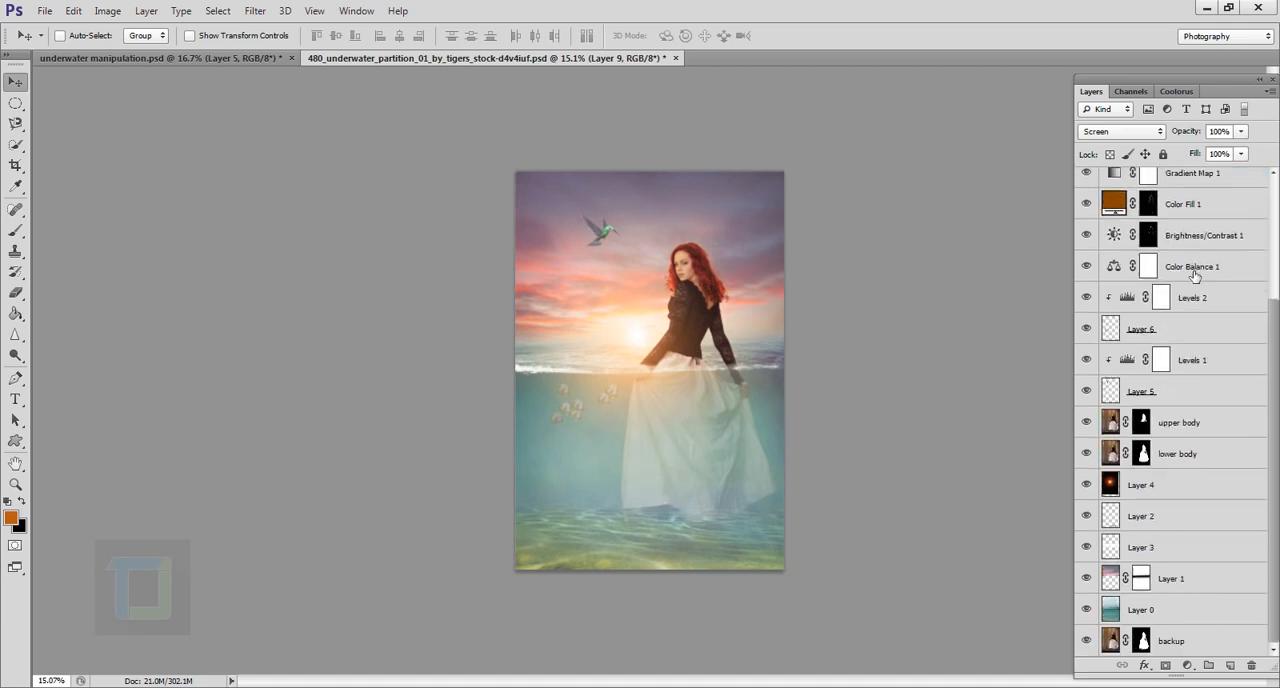
{"action": "left_click", "coordinate": [1142, 641], "text": "shift"}
{"action": "left_click", "coordinate": [1087, 641], "text": "alt"}
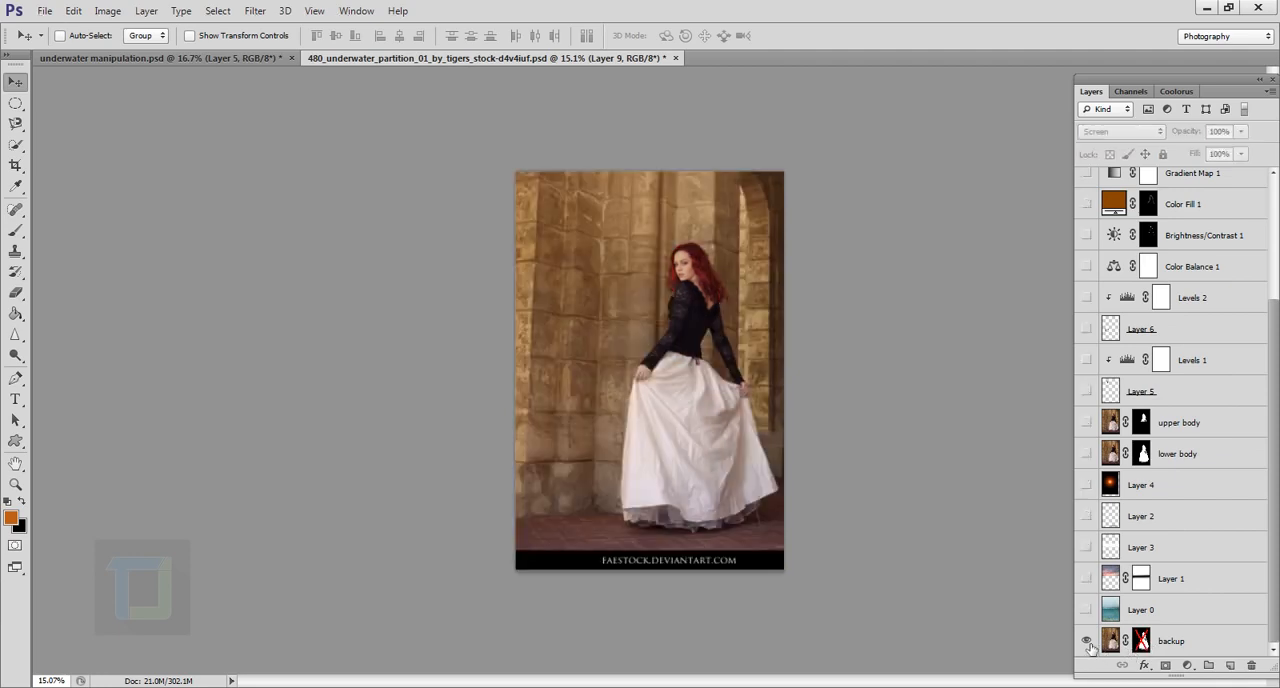
{"action": "left_click", "coordinate": [1087, 641], "text": "alt"}
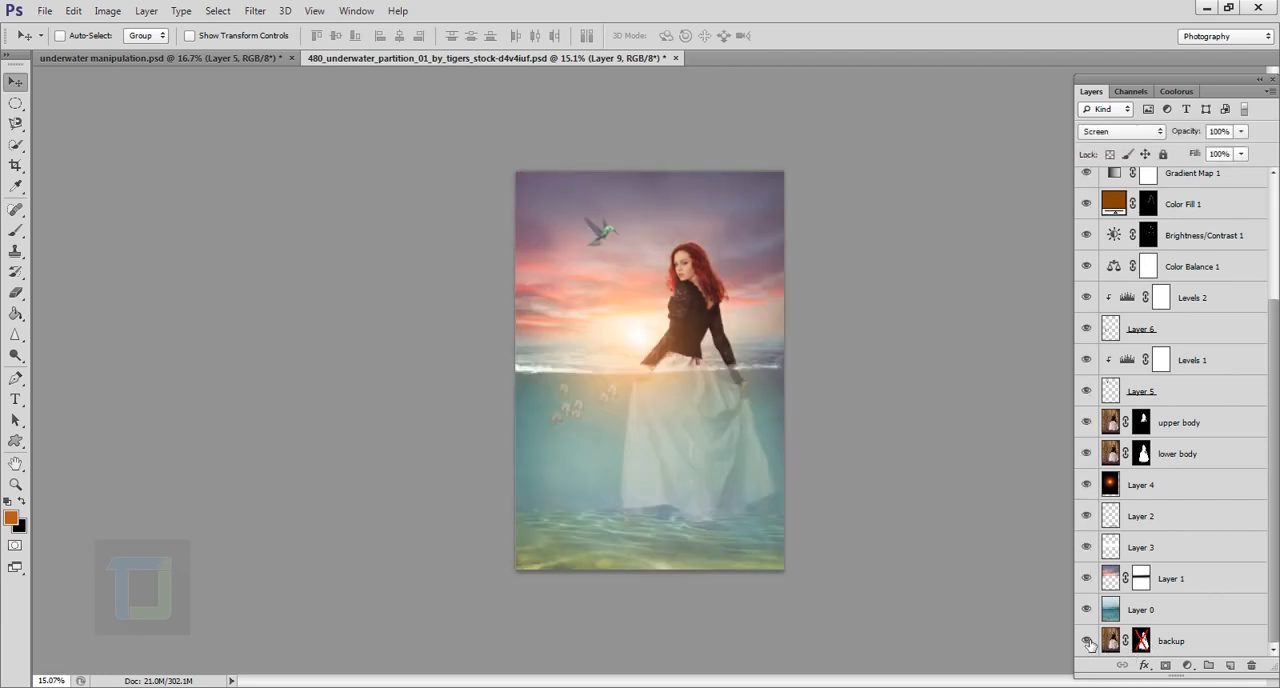